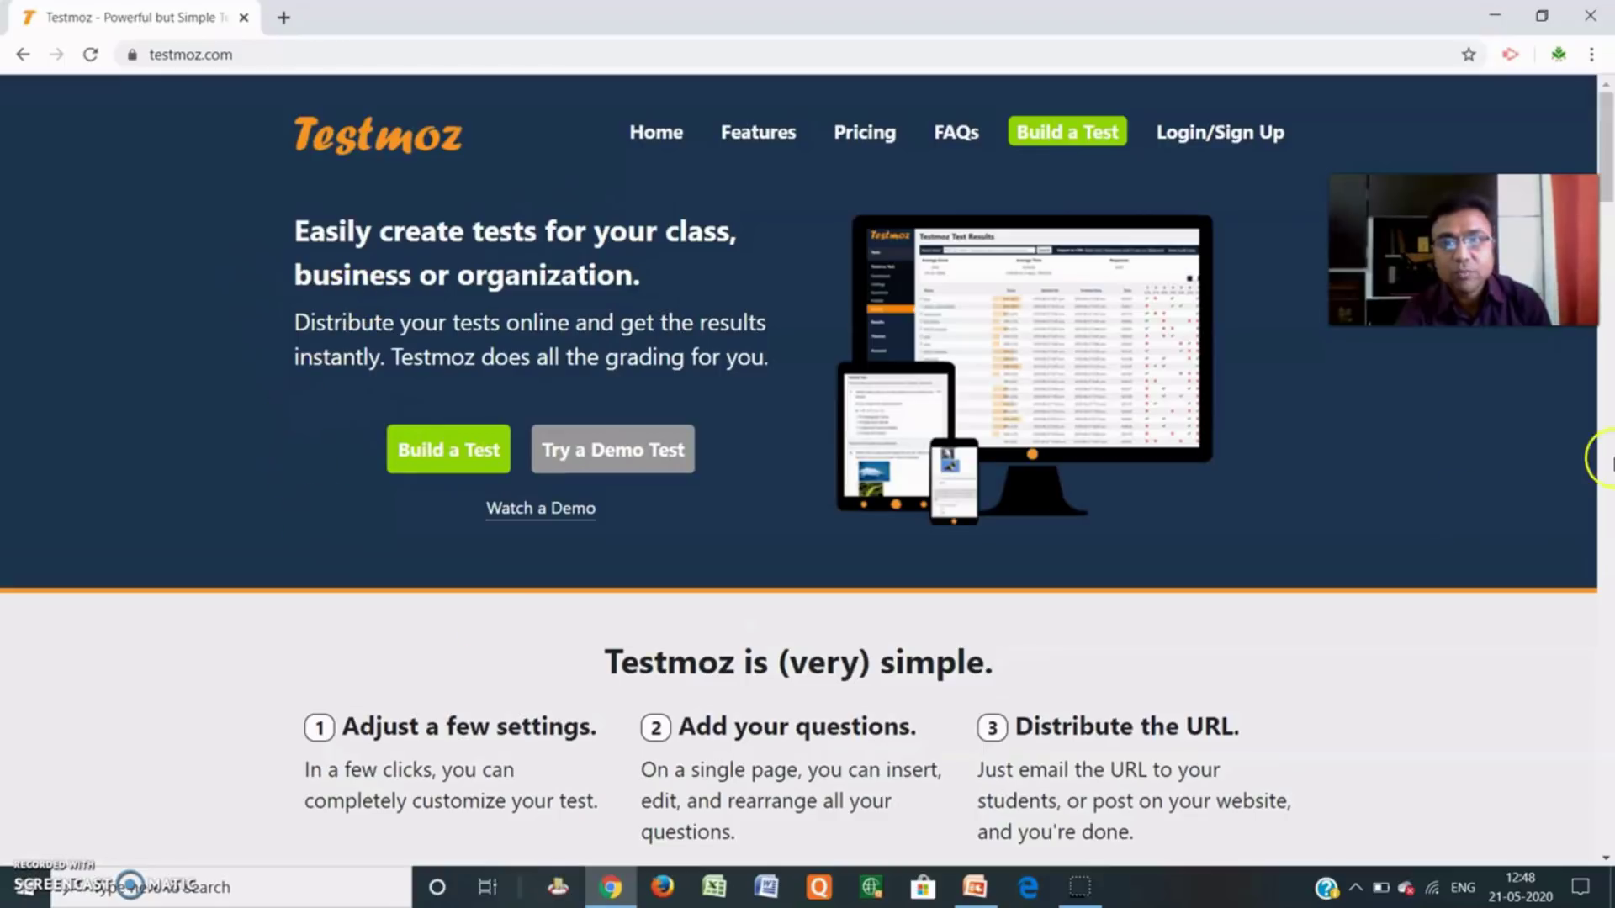
View the Testmoz pricing page, then start building a new test from the home page.
left_click(870, 140)
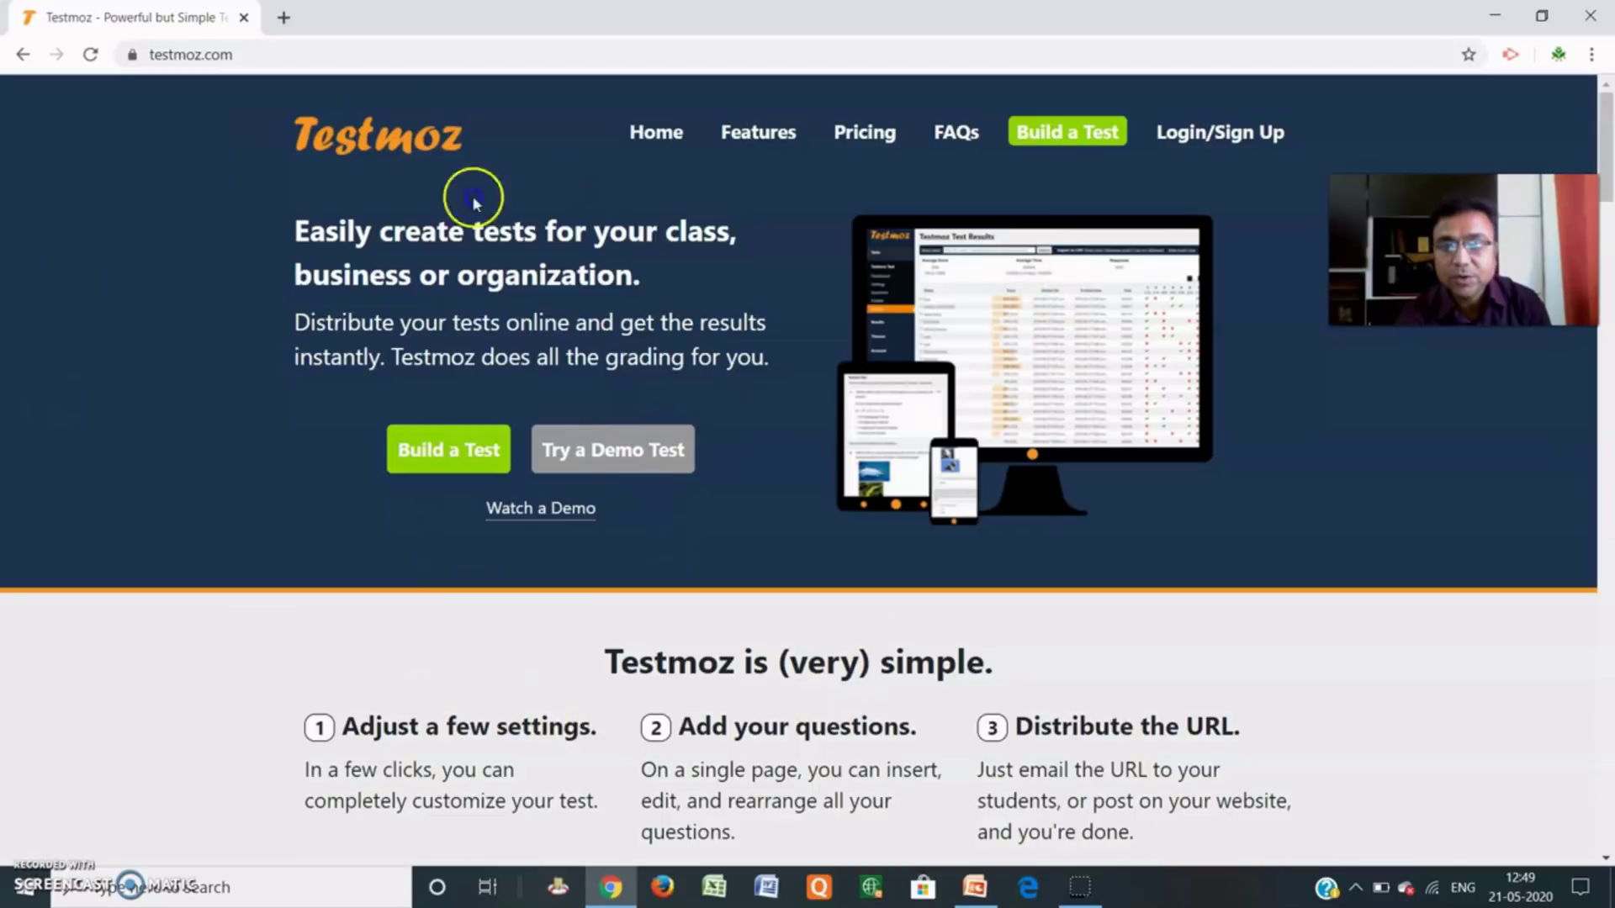
left_click(450, 455)
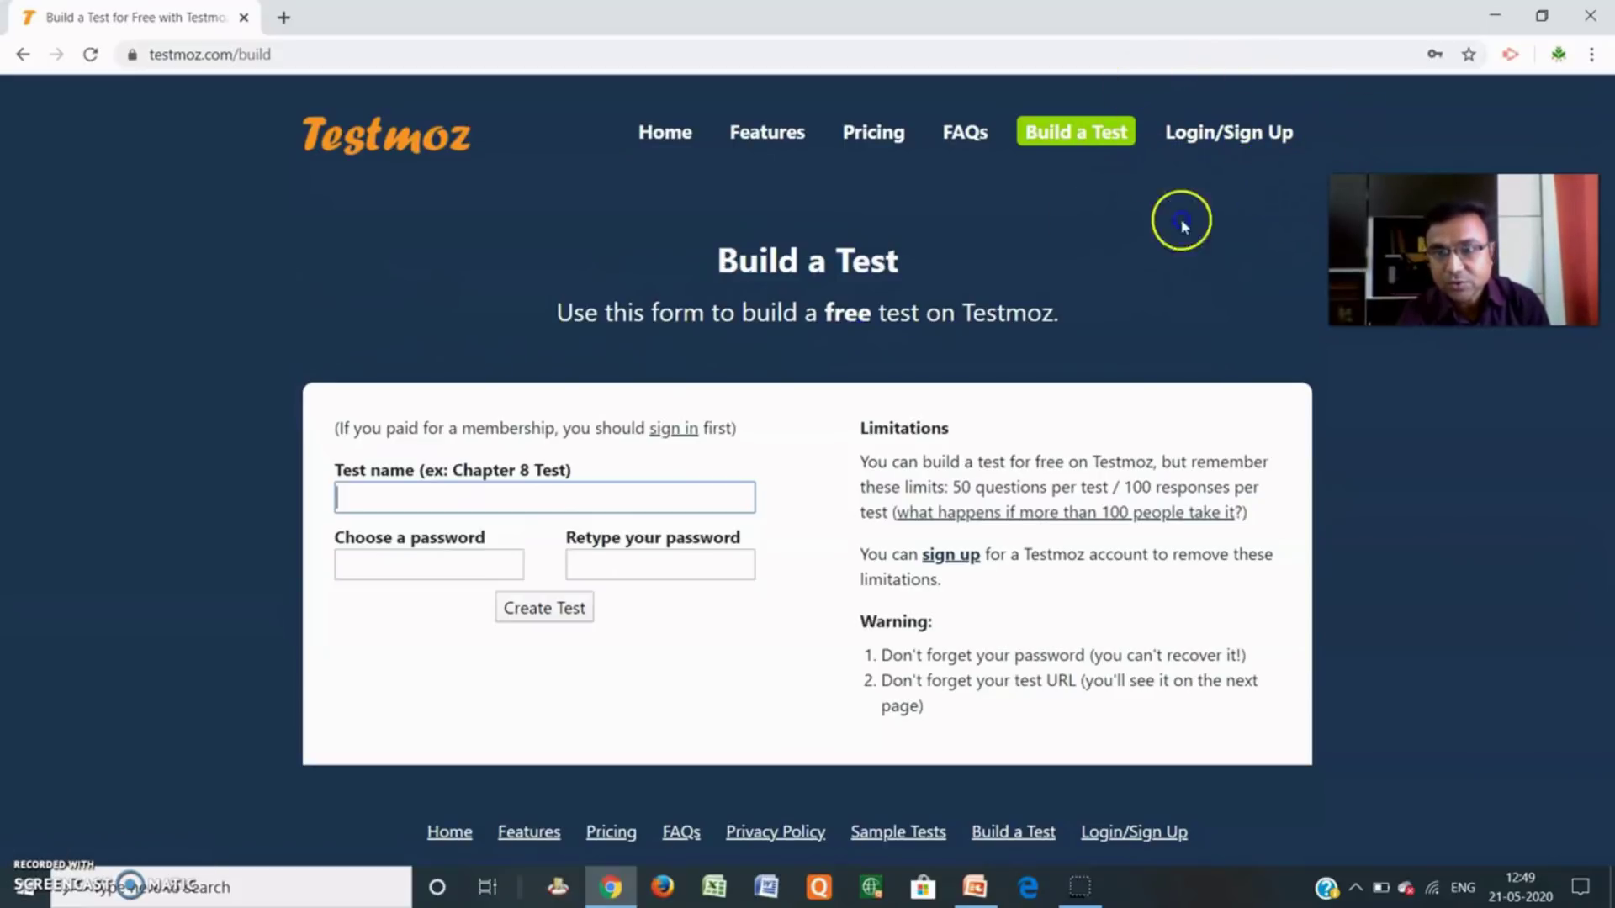
Create a test named 'Practice General Quiz' with a password entered and confirmed.
left_click(439, 500)
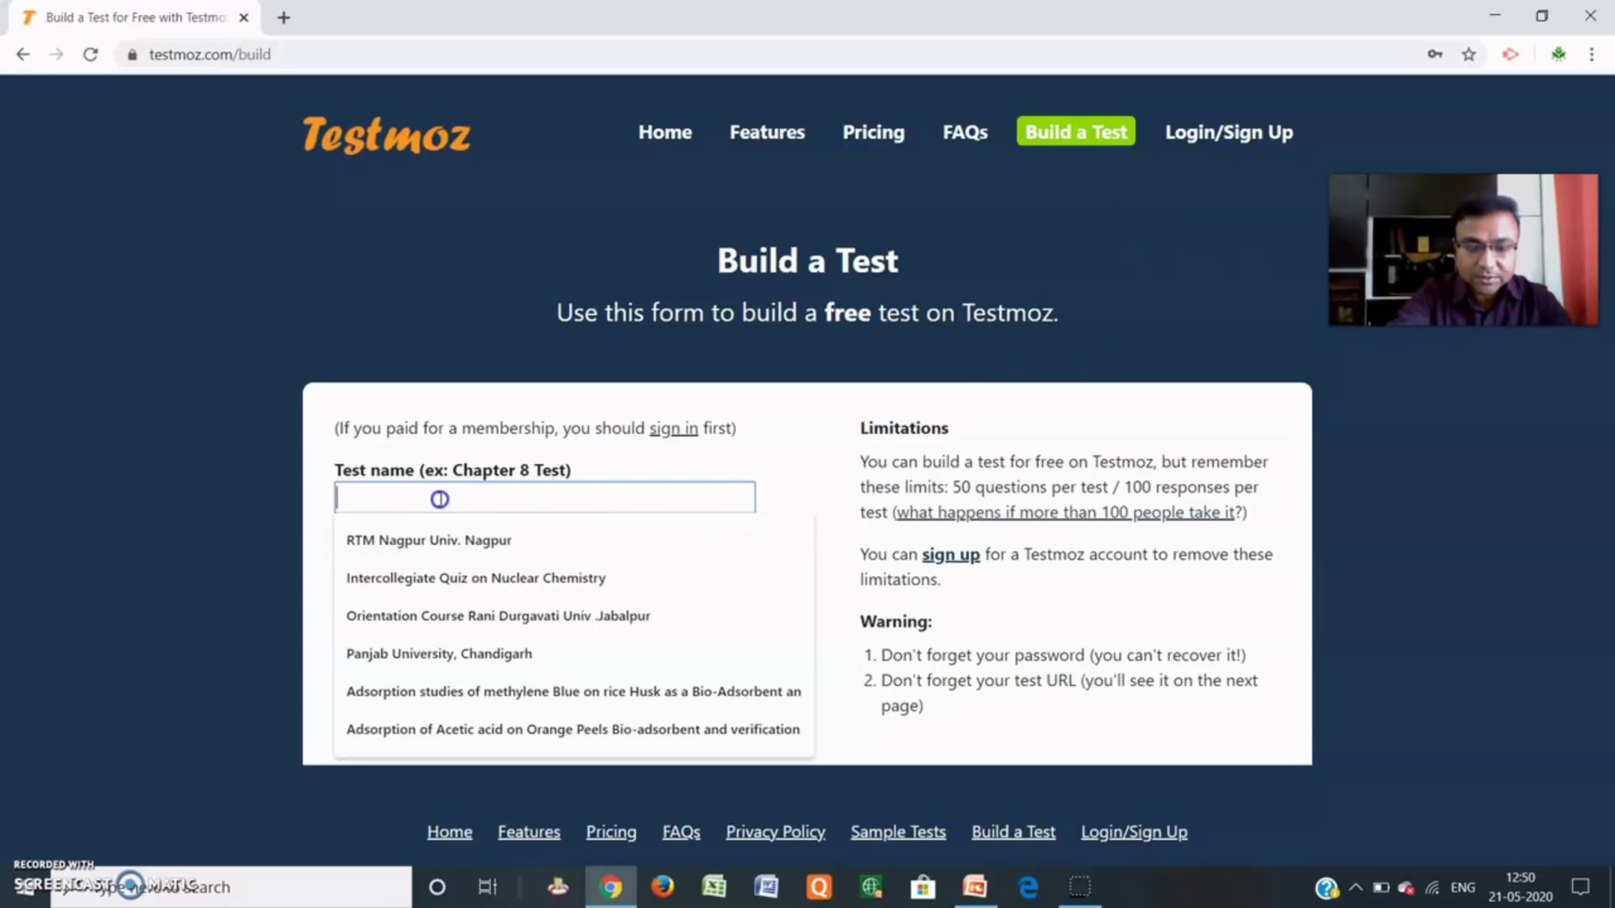
type("Practice General Quiz")
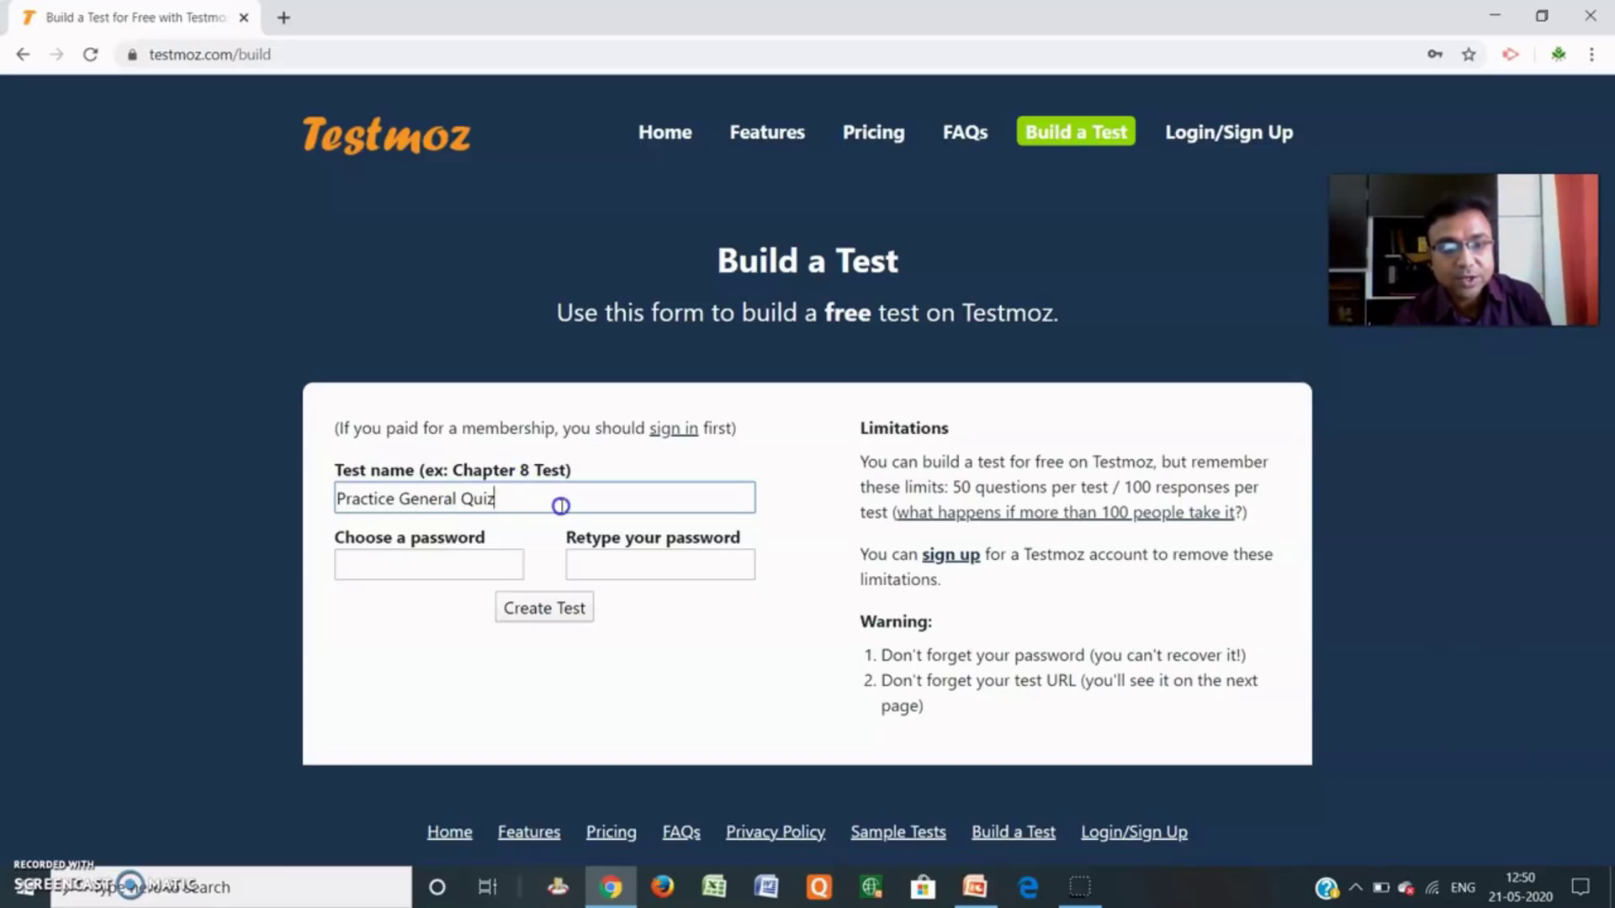
left_click(455, 570)
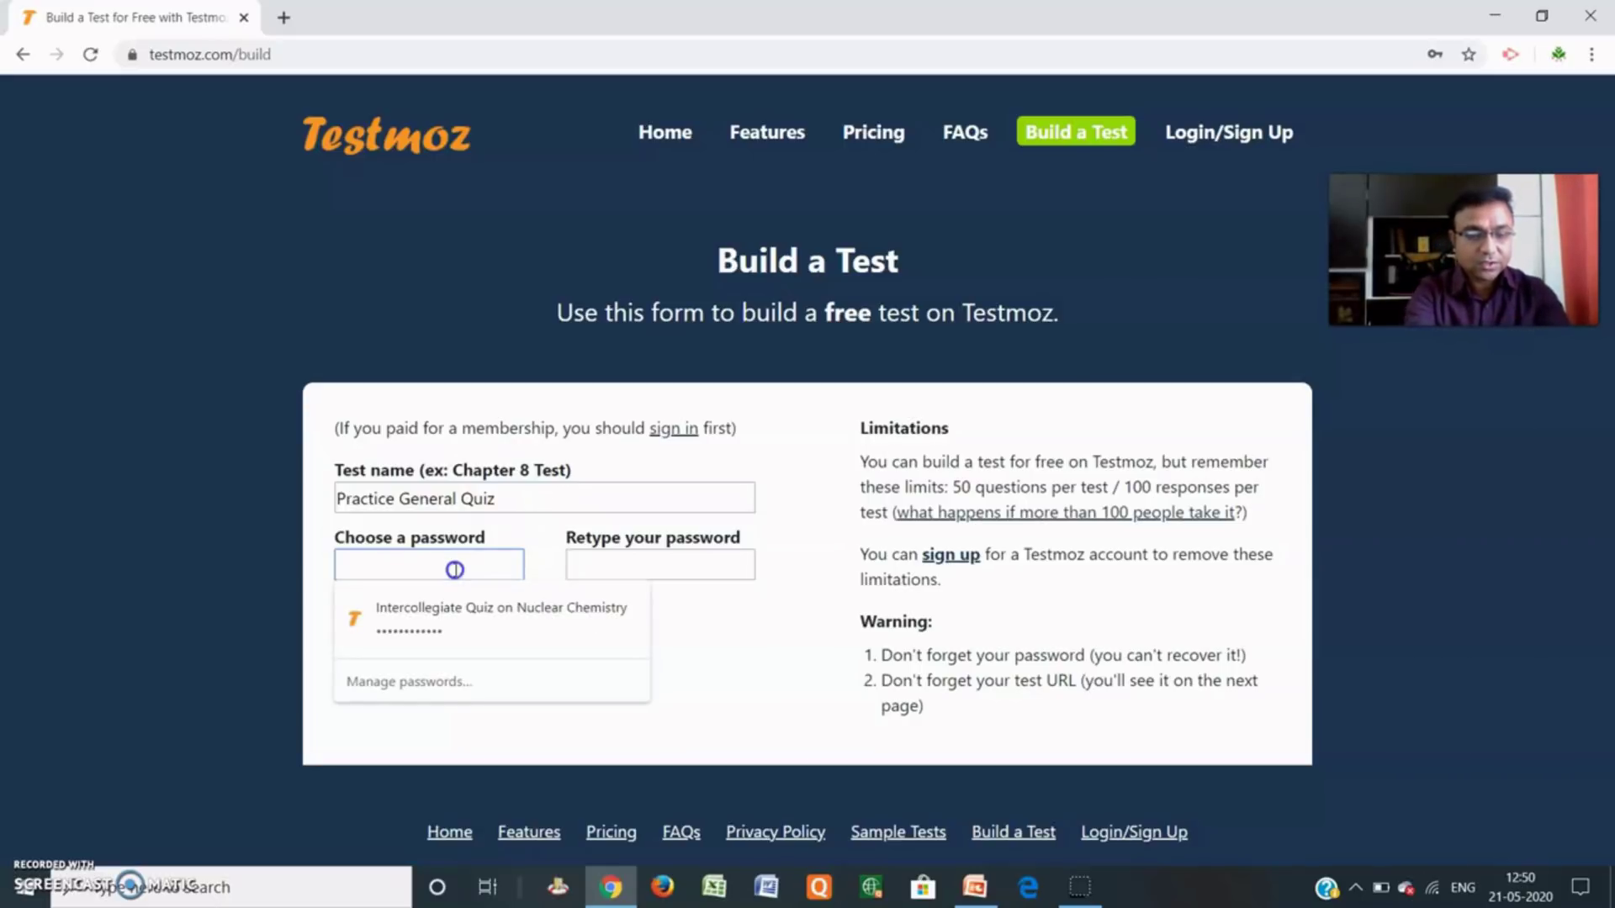
type("1")
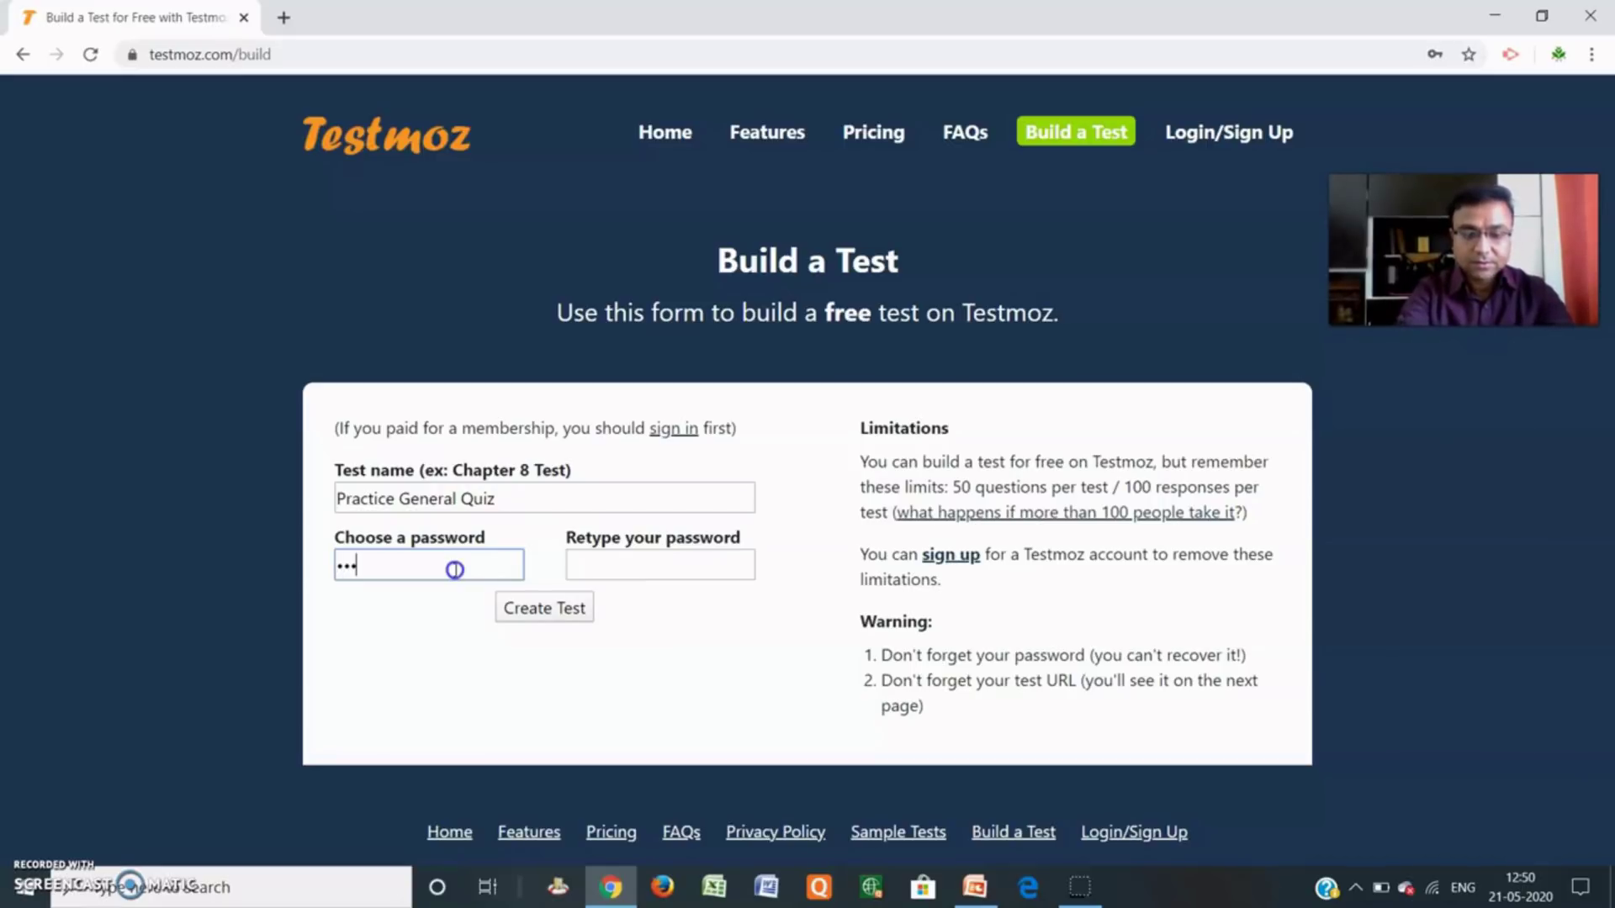
key("BackSpace")
type("12")
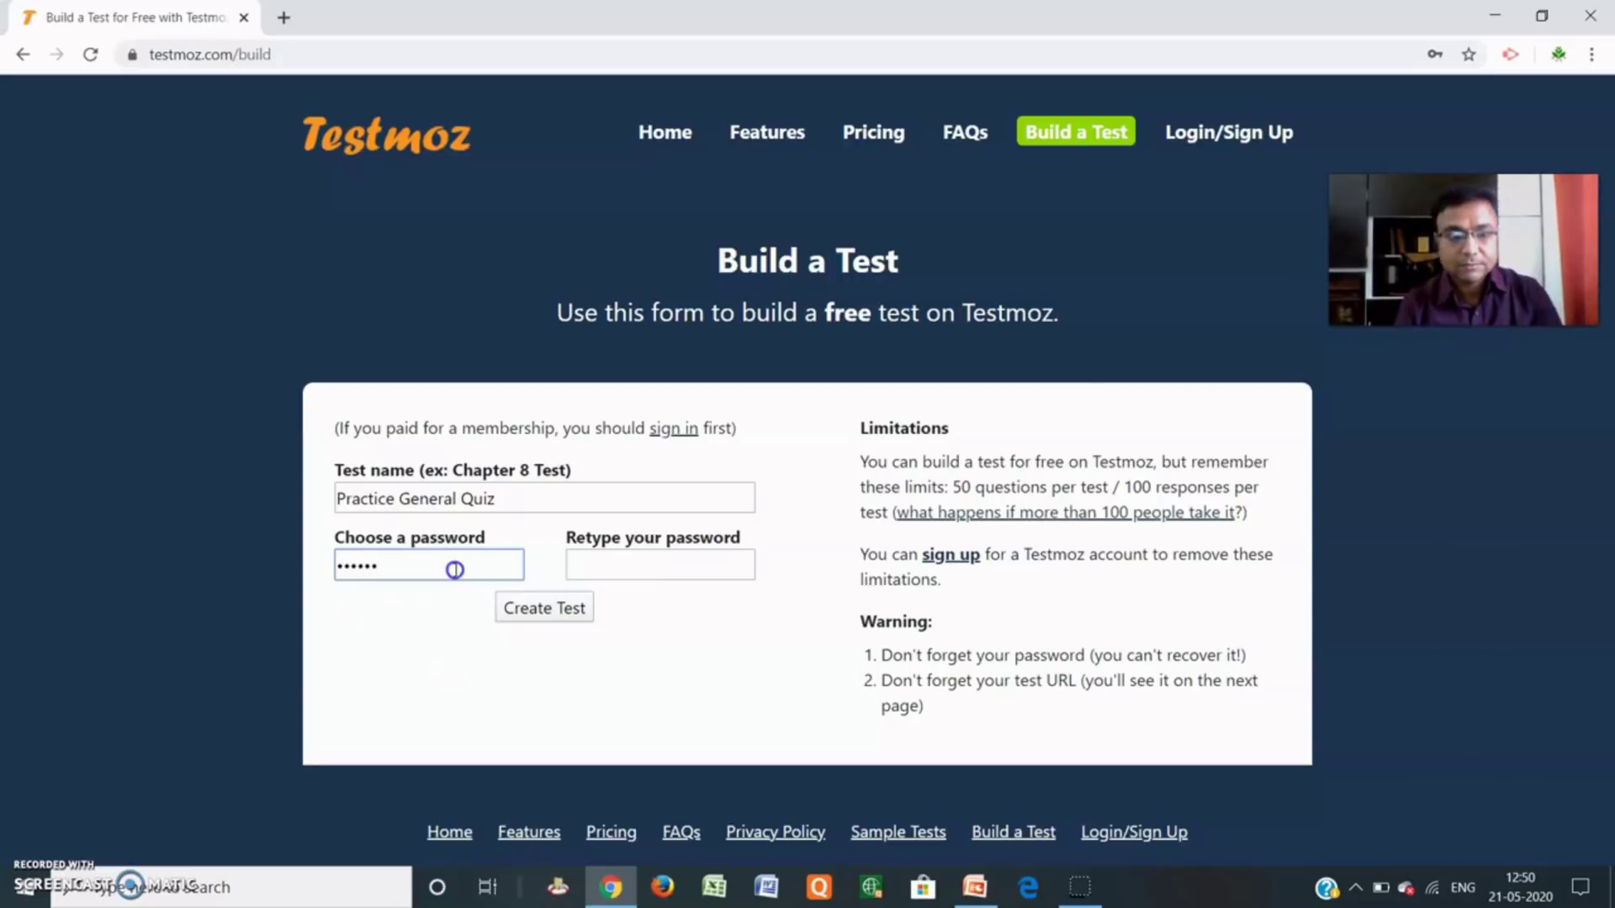
left_click(670, 561)
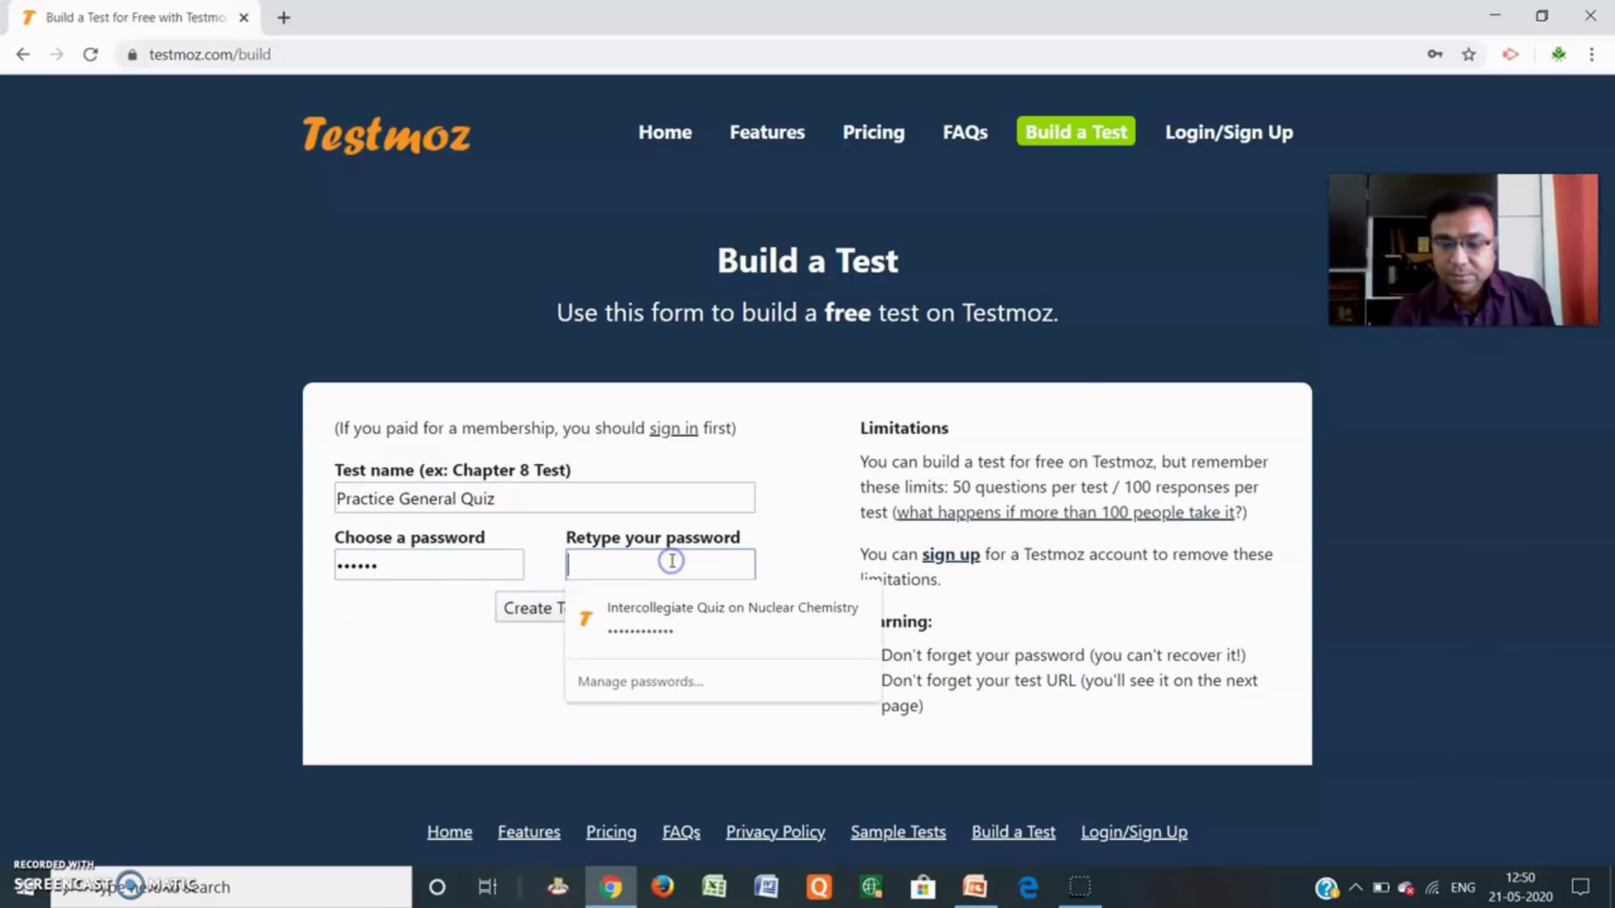
type("12")
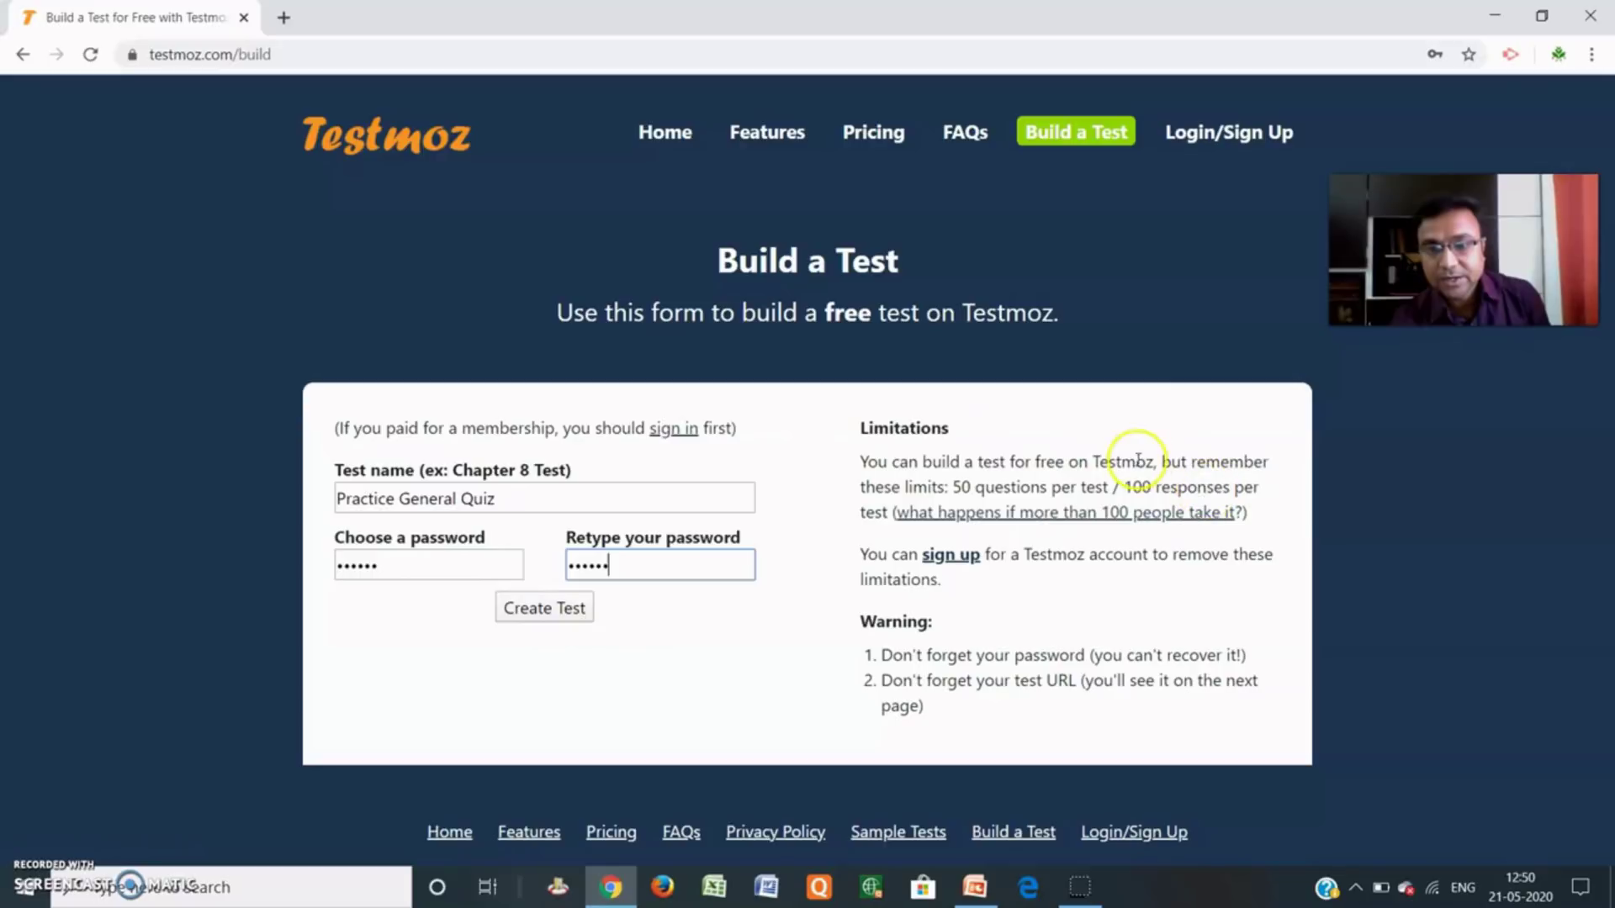
left_click(548, 613)
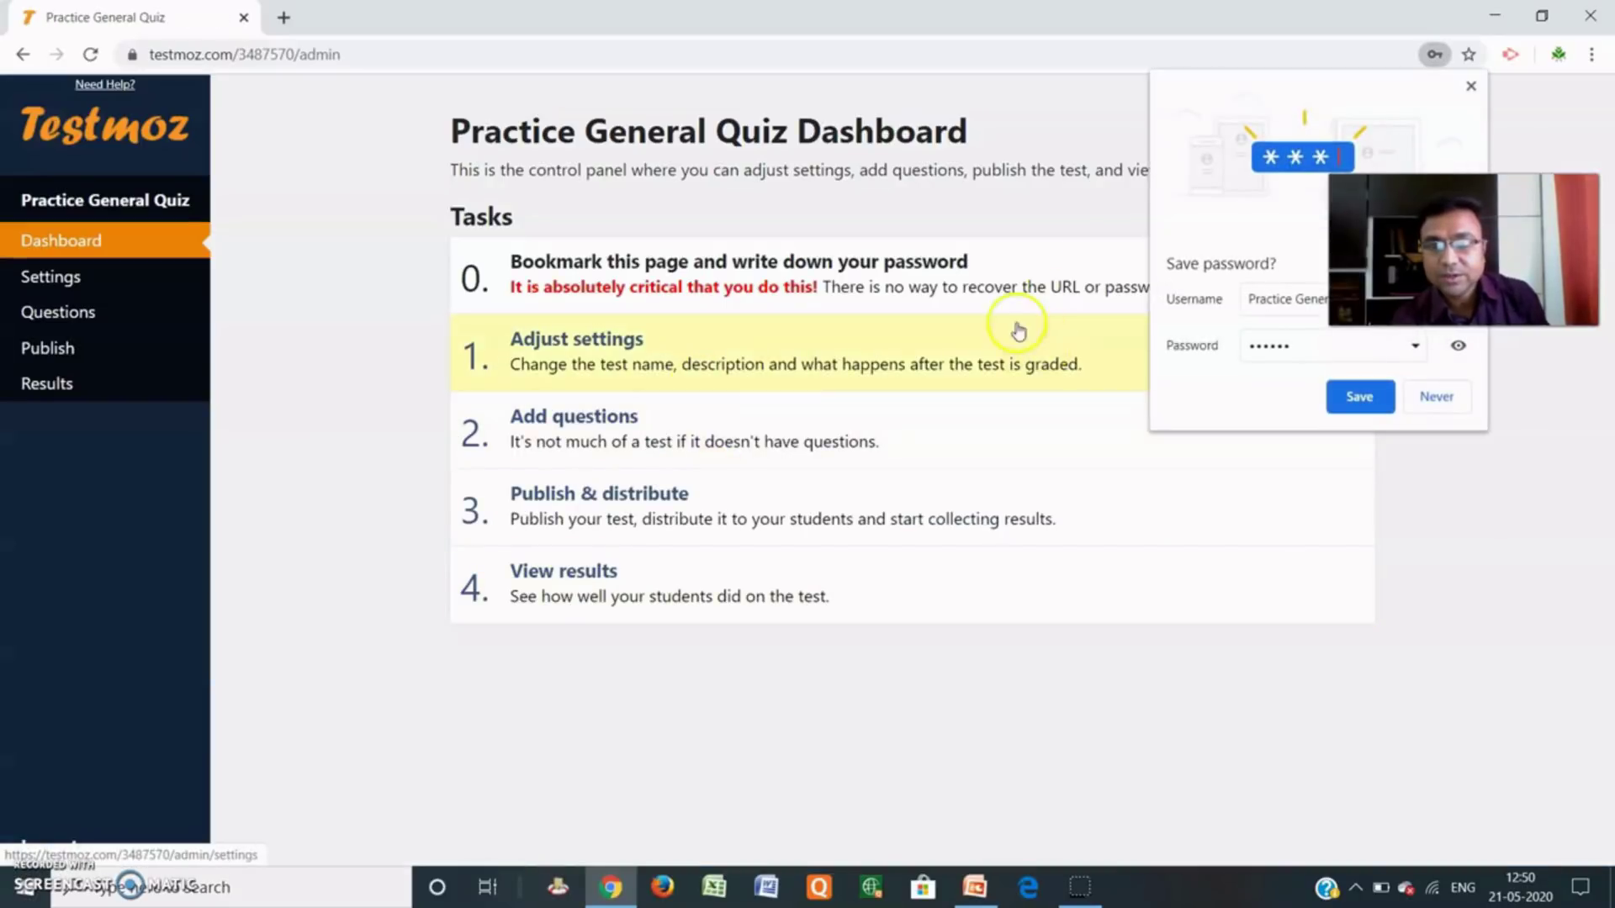
Dismiss the save-password prompt, copy the dashboard's admin URL, and switch to Word.
left_click(1470, 86)
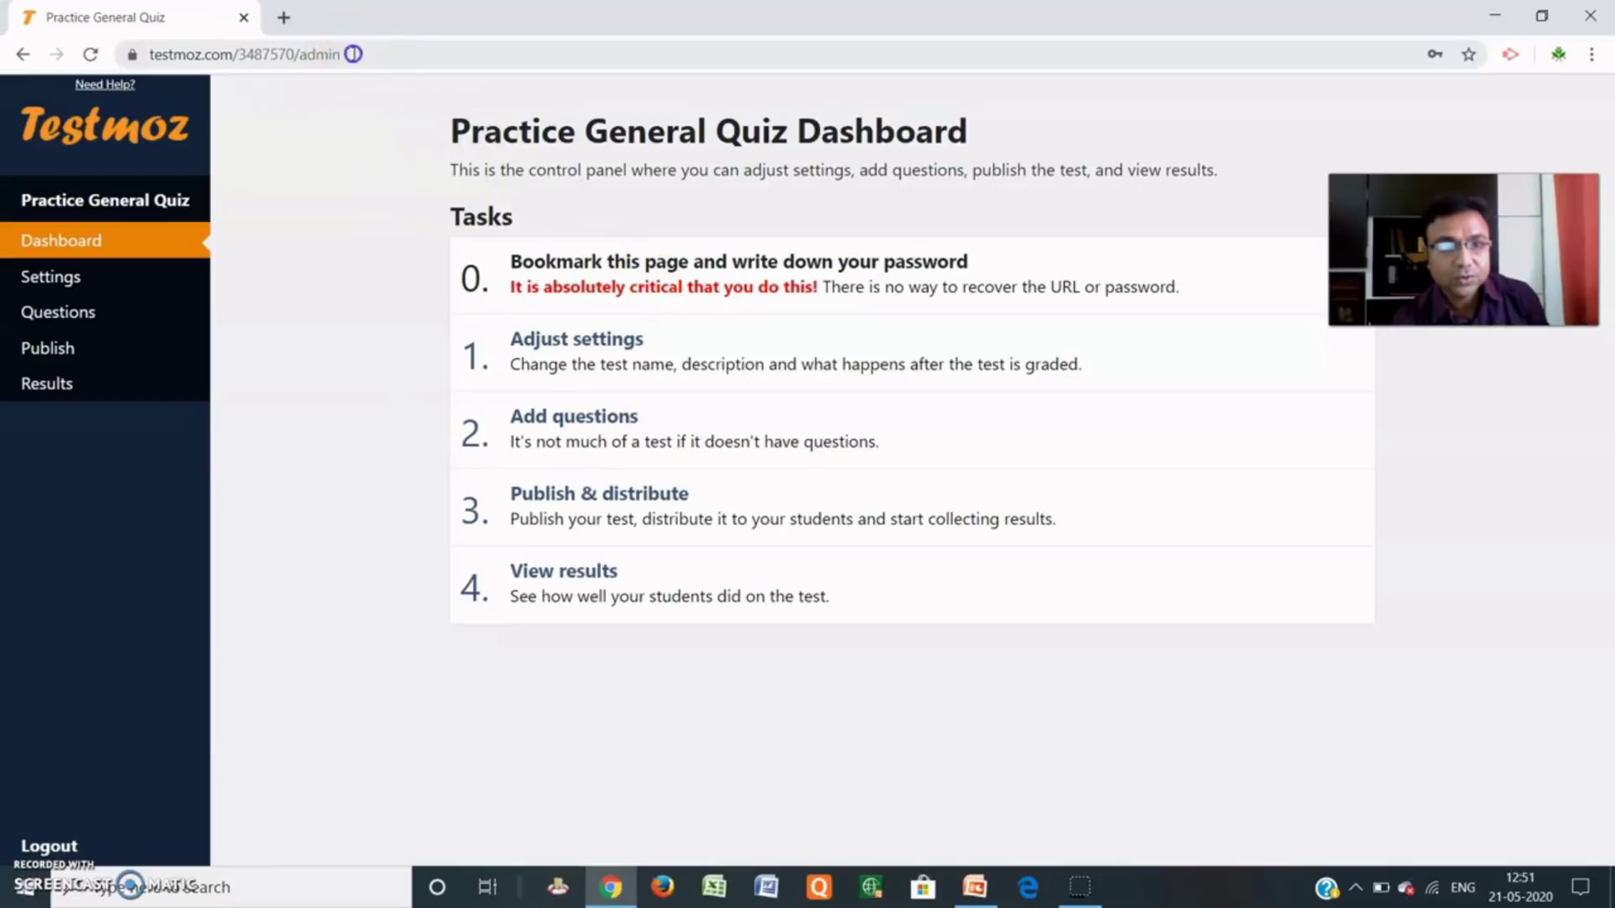
left_click_drag(353, 54, 143, 59)
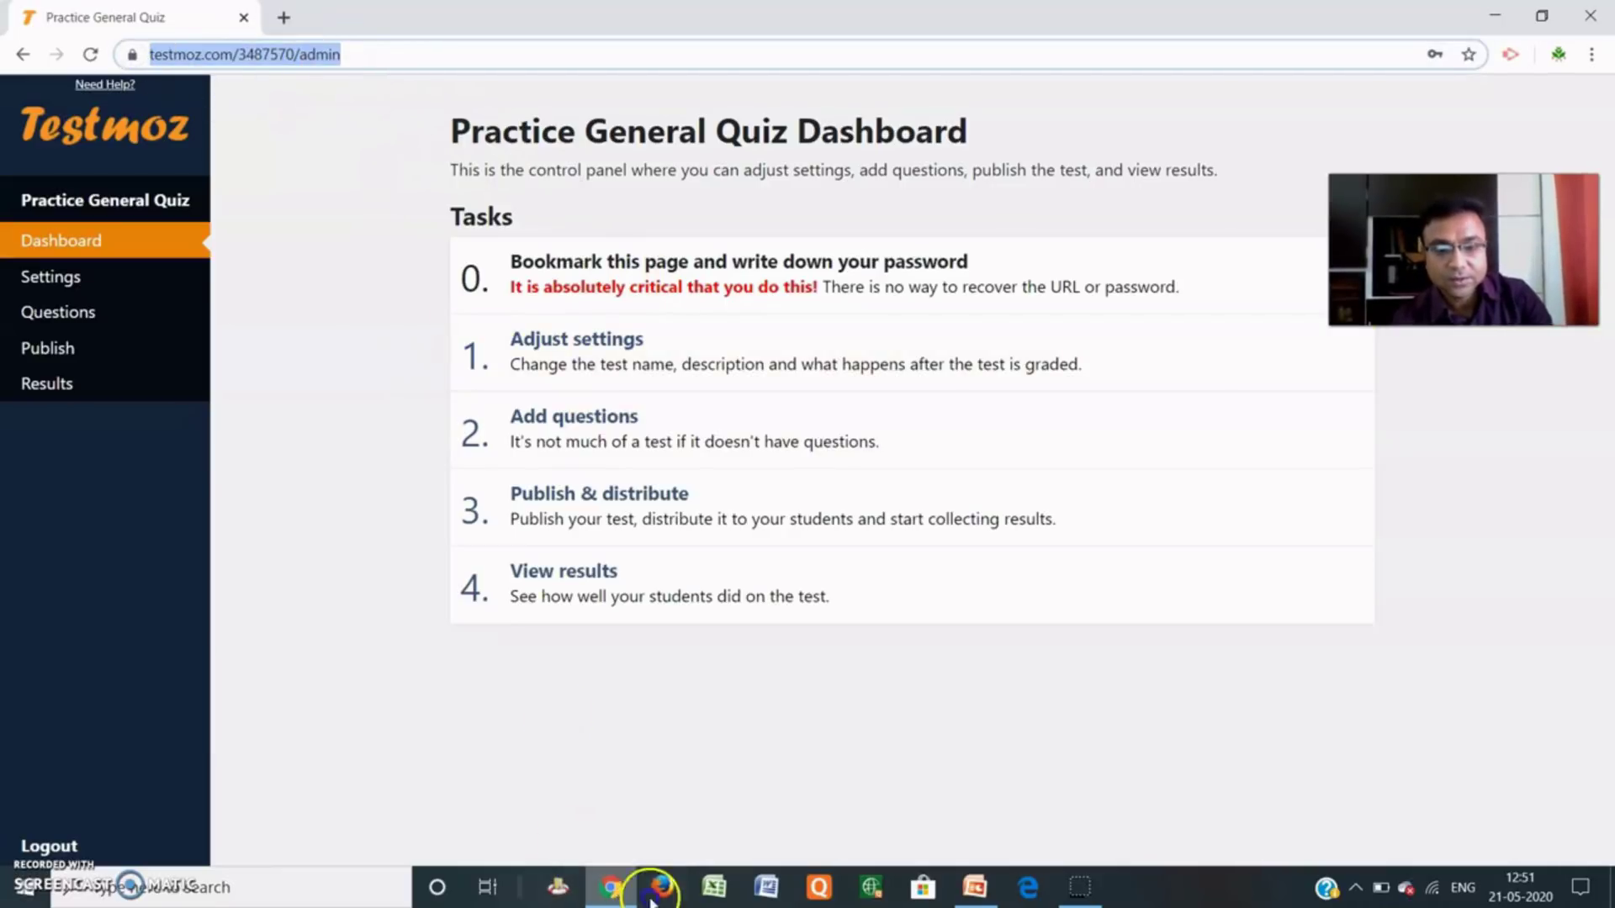
left_click(769, 894)
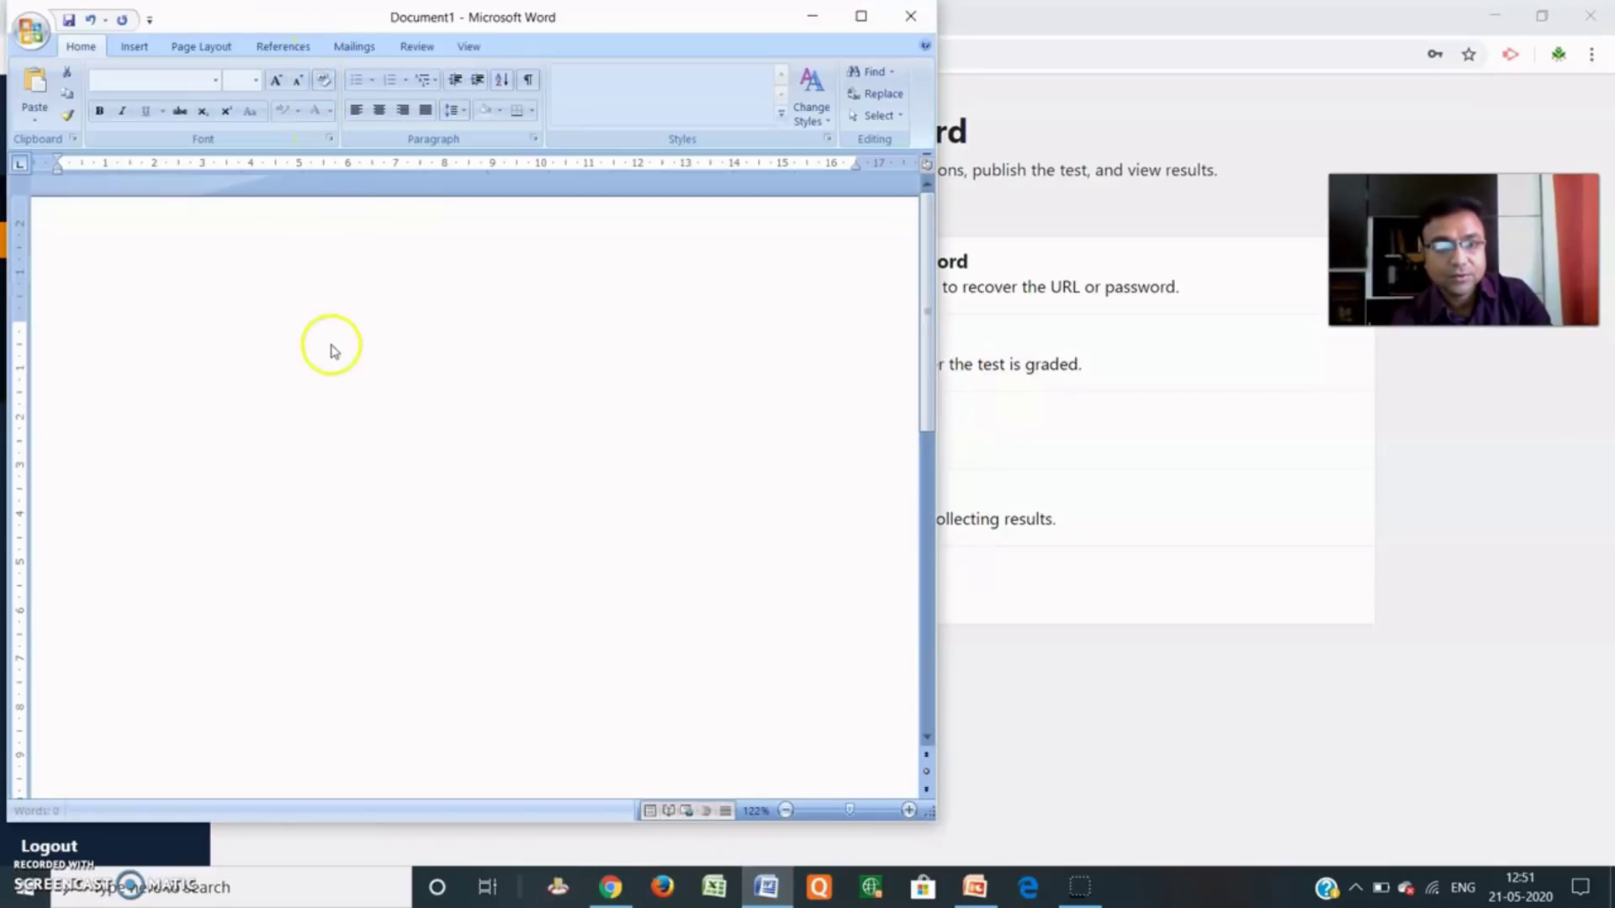
Paste the admin URL into the Word document, then go to the test's settings.
right_click(296, 321)
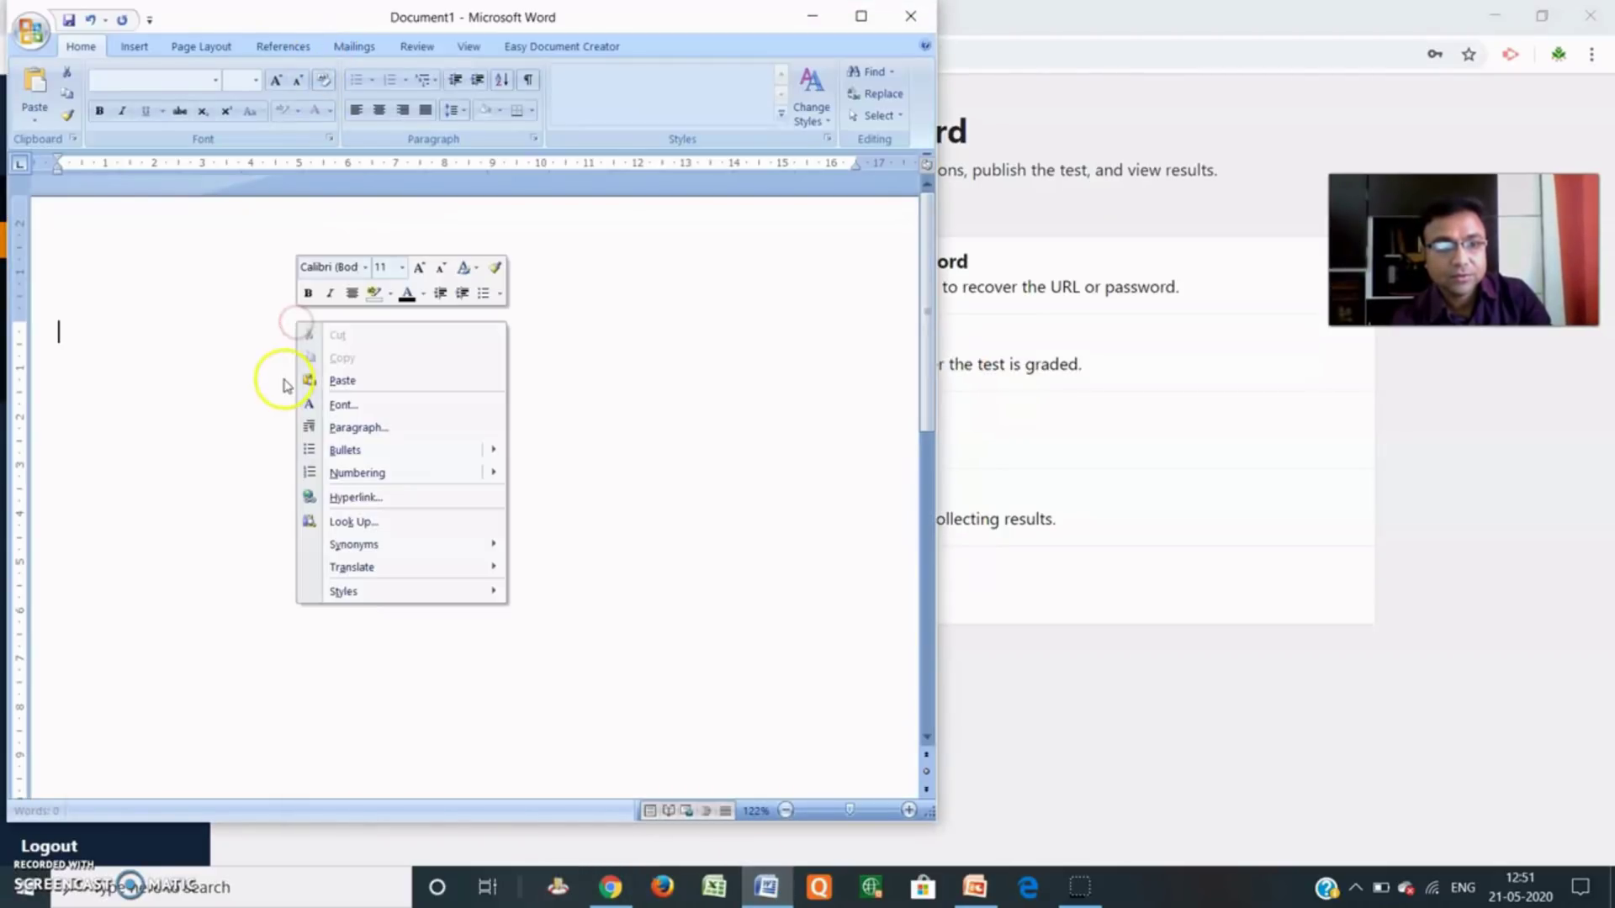
left_click(356, 377)
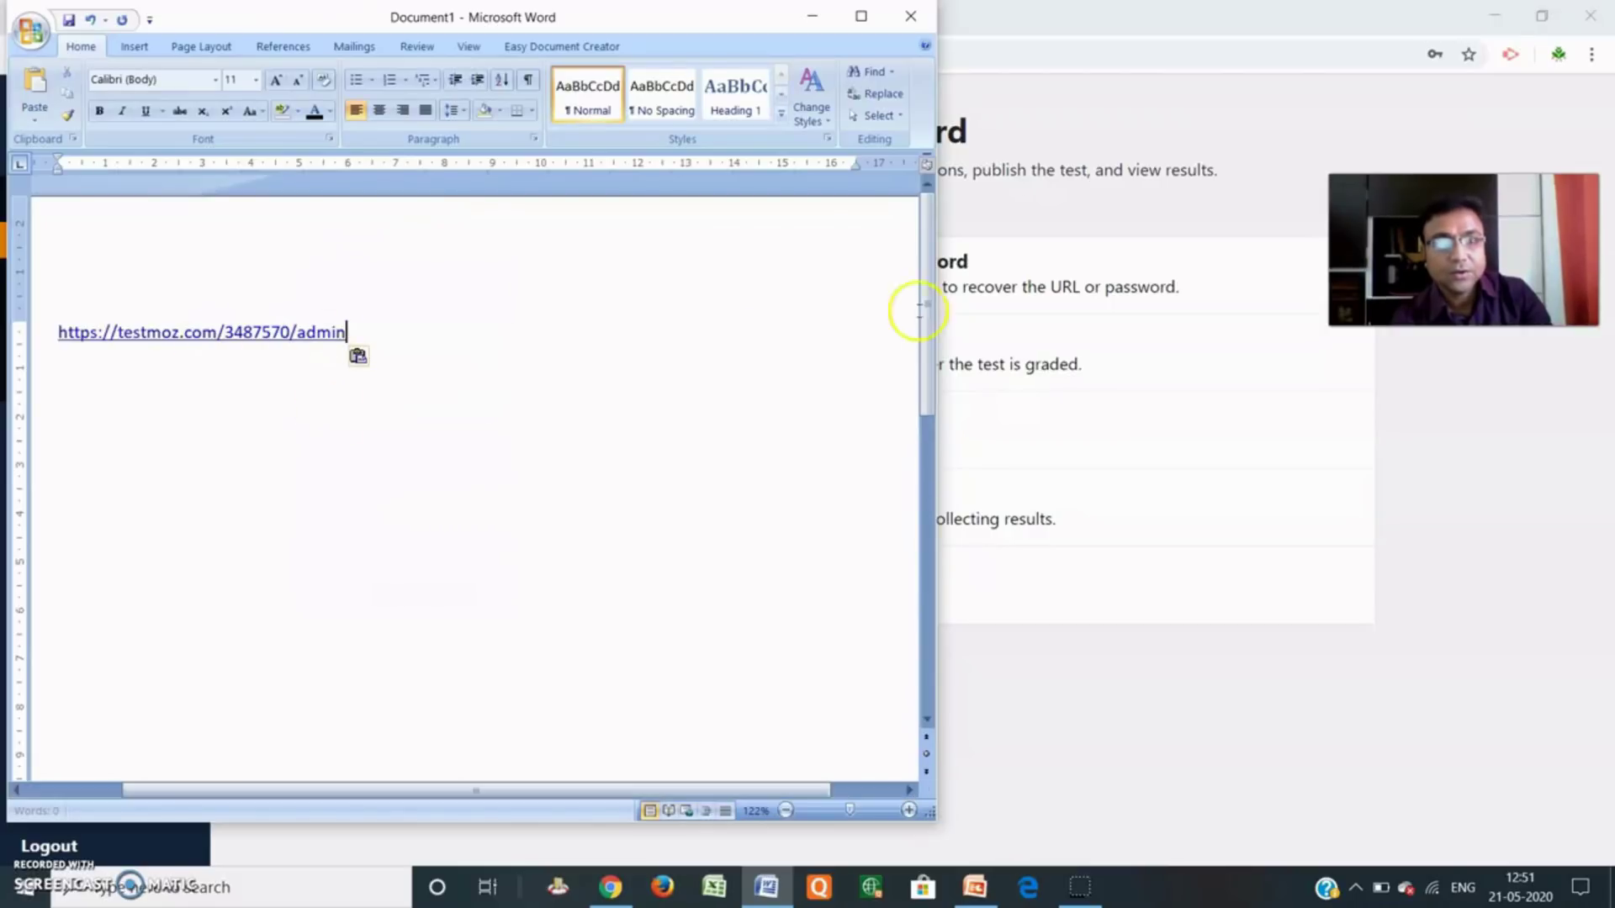
left_click(813, 16)
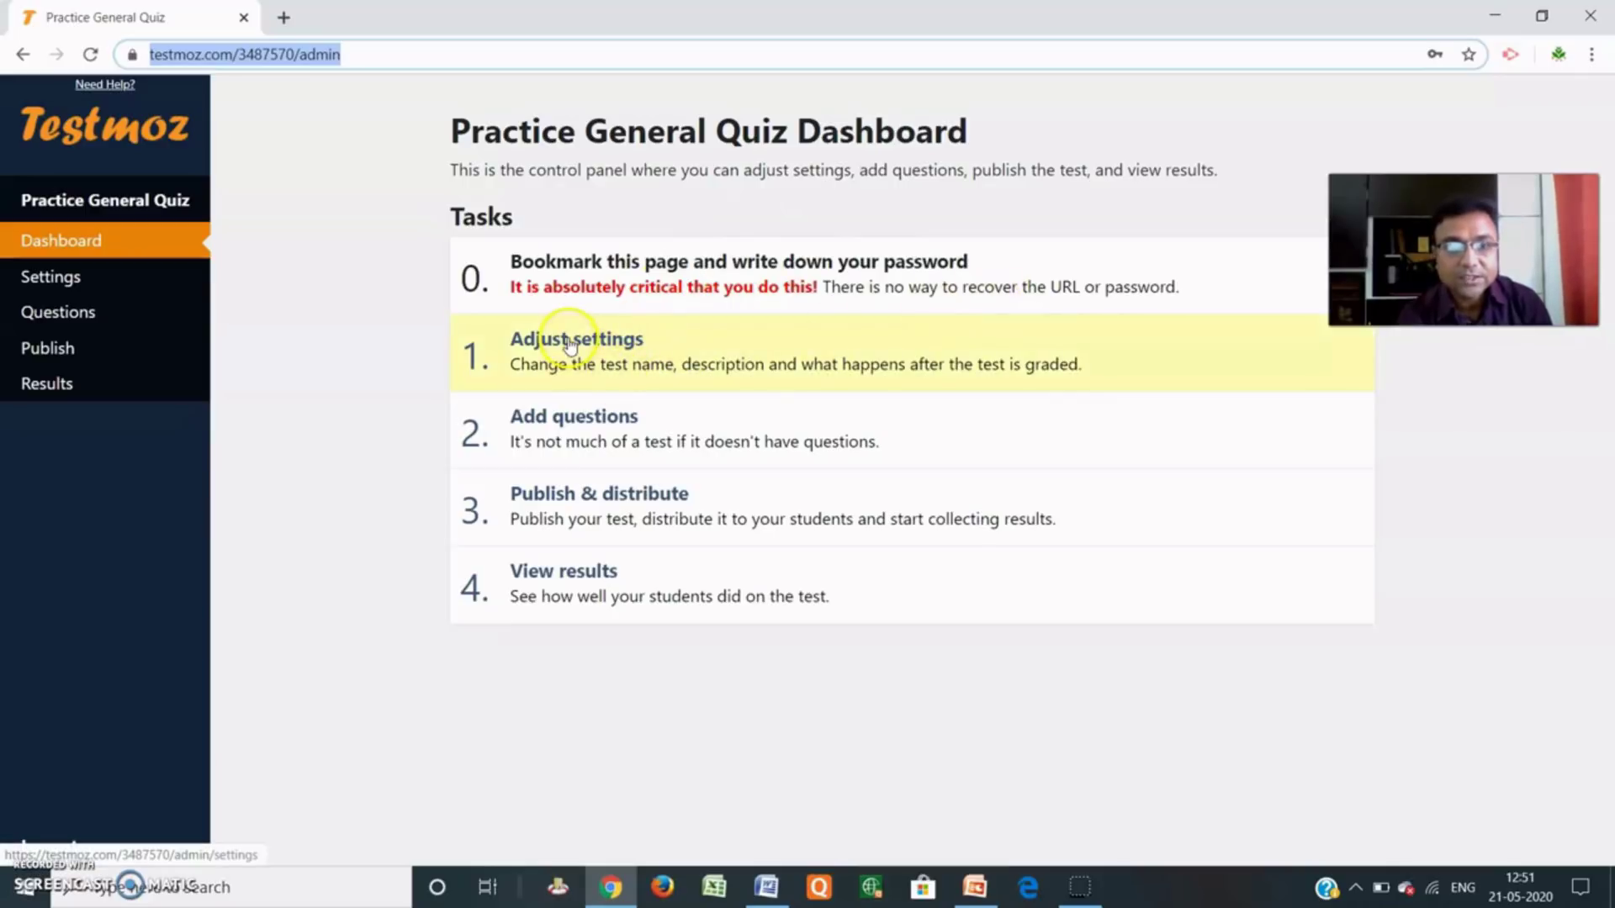
left_click(618, 358)
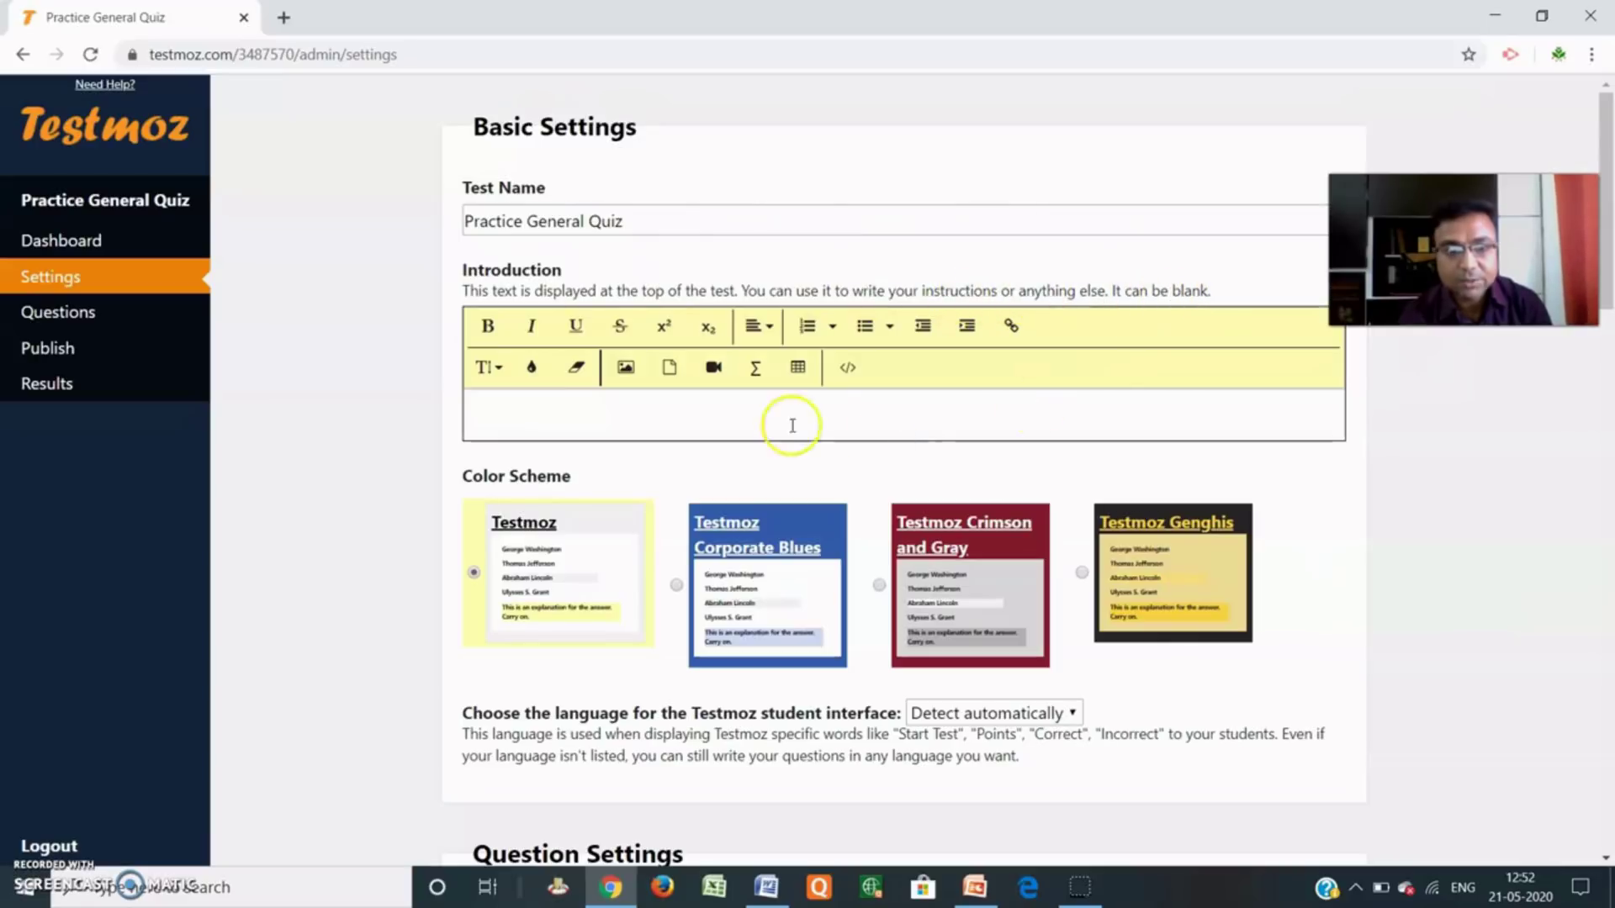
Enter the introduction 'Test for B.A SEM-II' and choose the Crimson and Gray colour scheme.
left_click(600, 416)
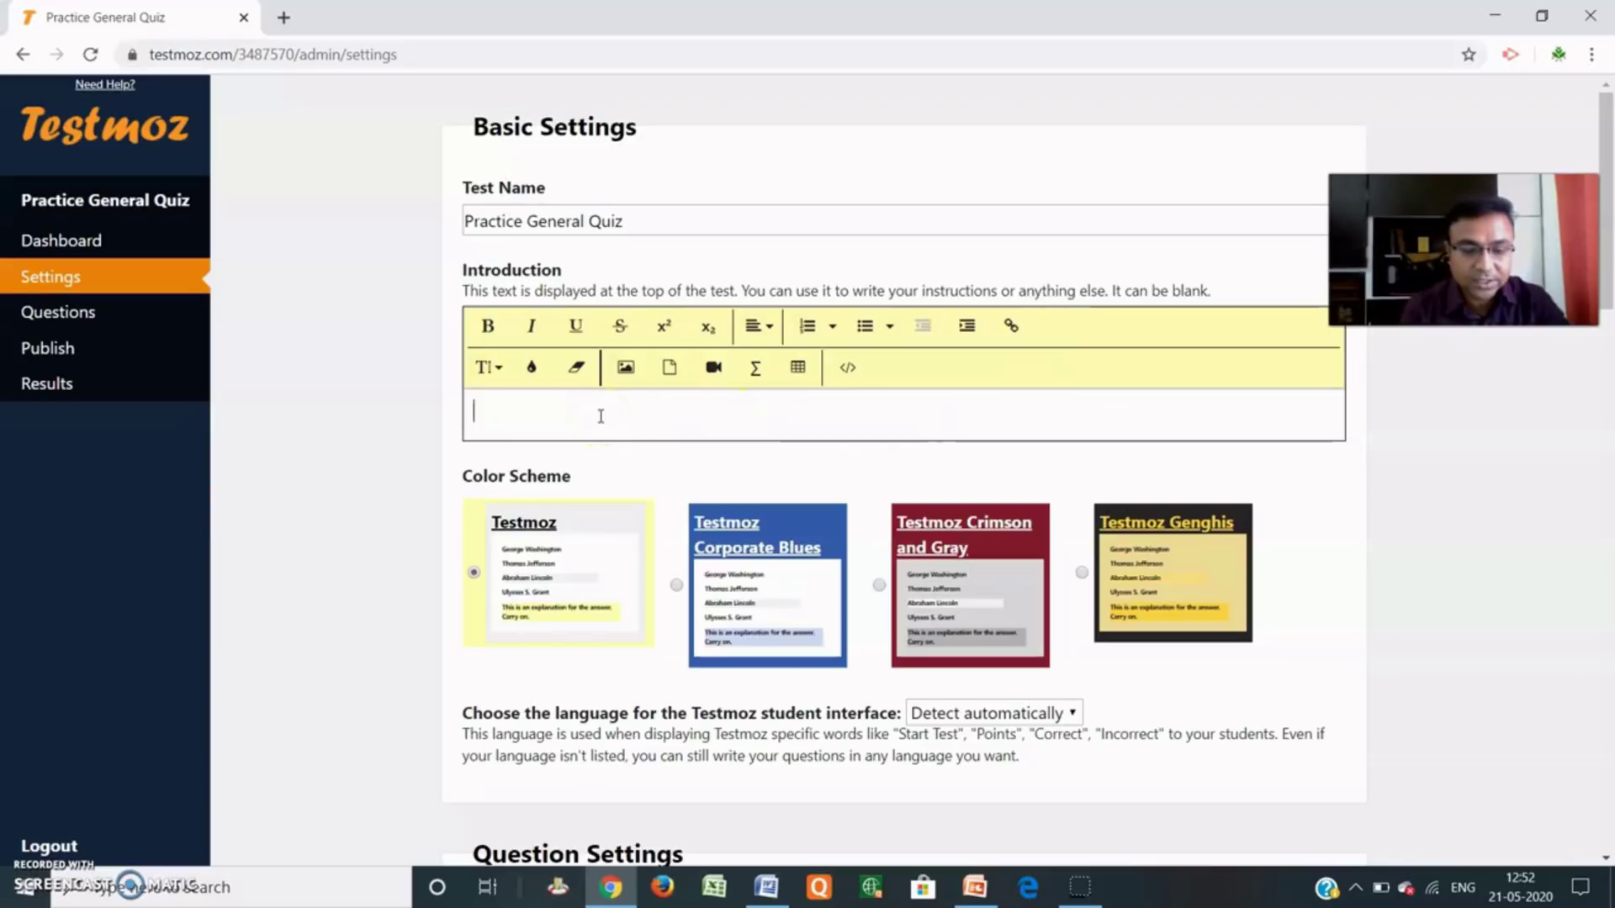
type("Test")
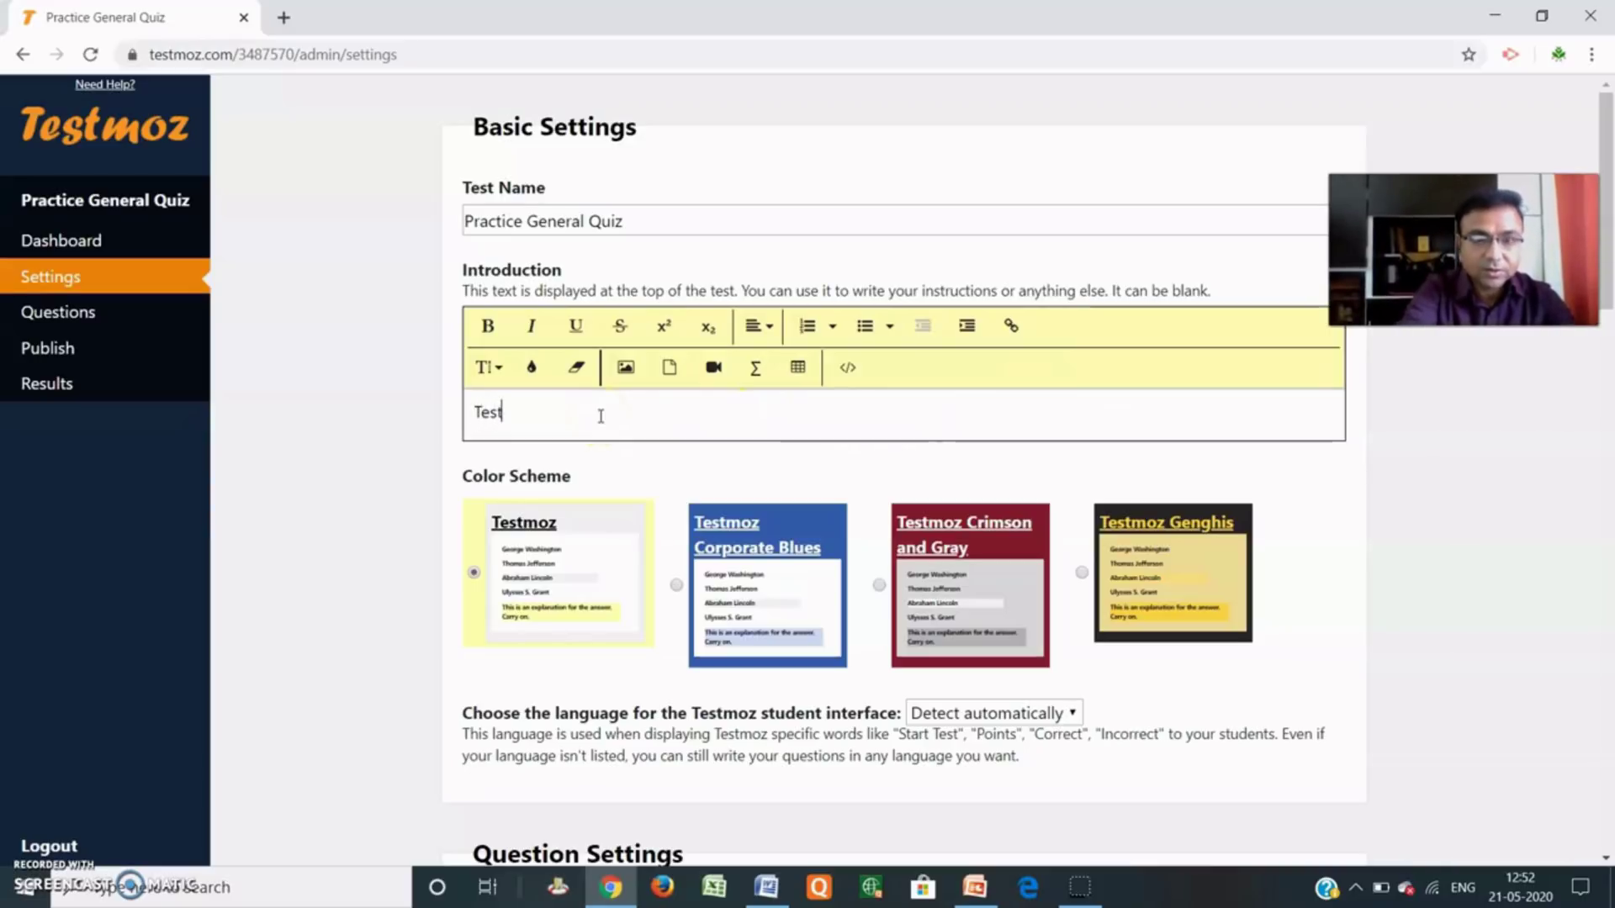
type(" for B.A SEM-II")
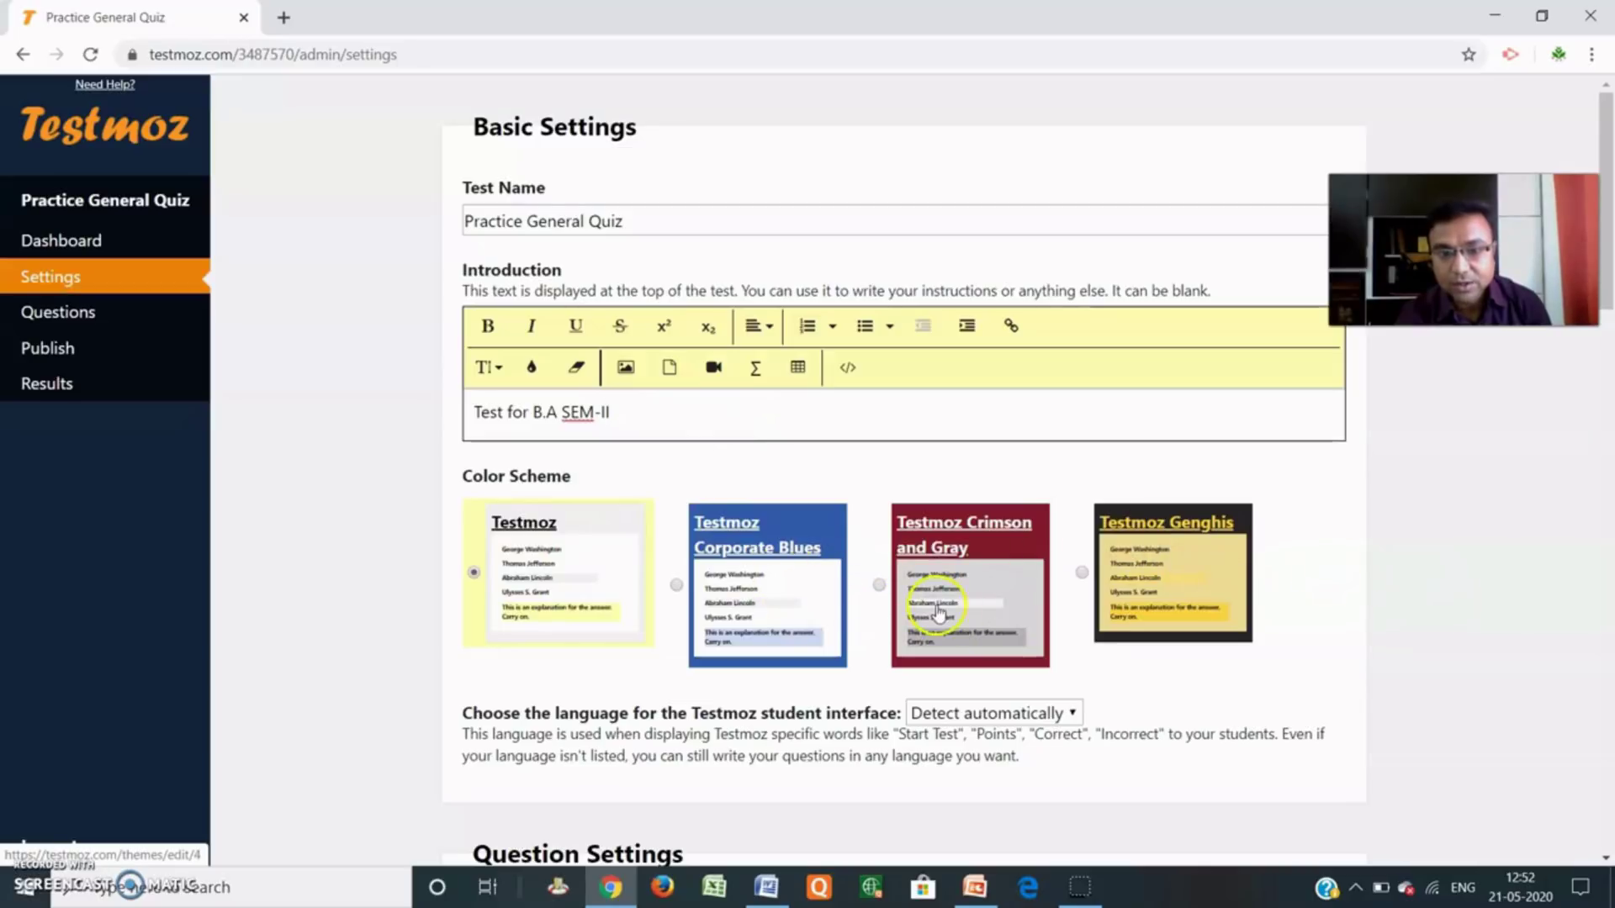
left_click(1005, 579)
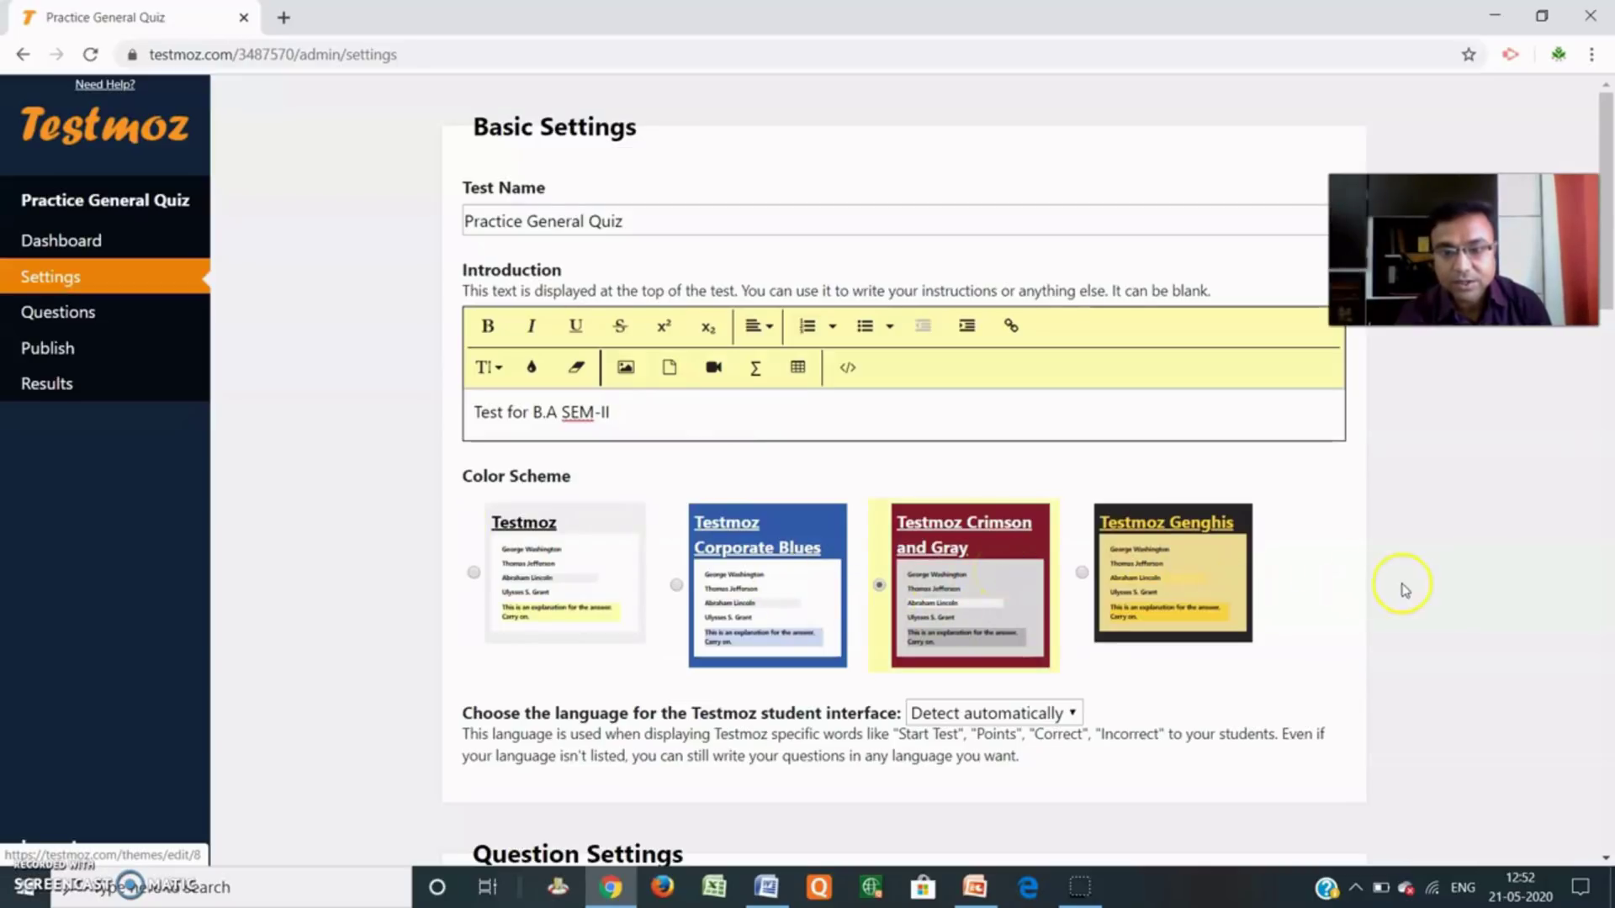
Set the student interface language to English.
scroll(1426, 580, "down", 3)
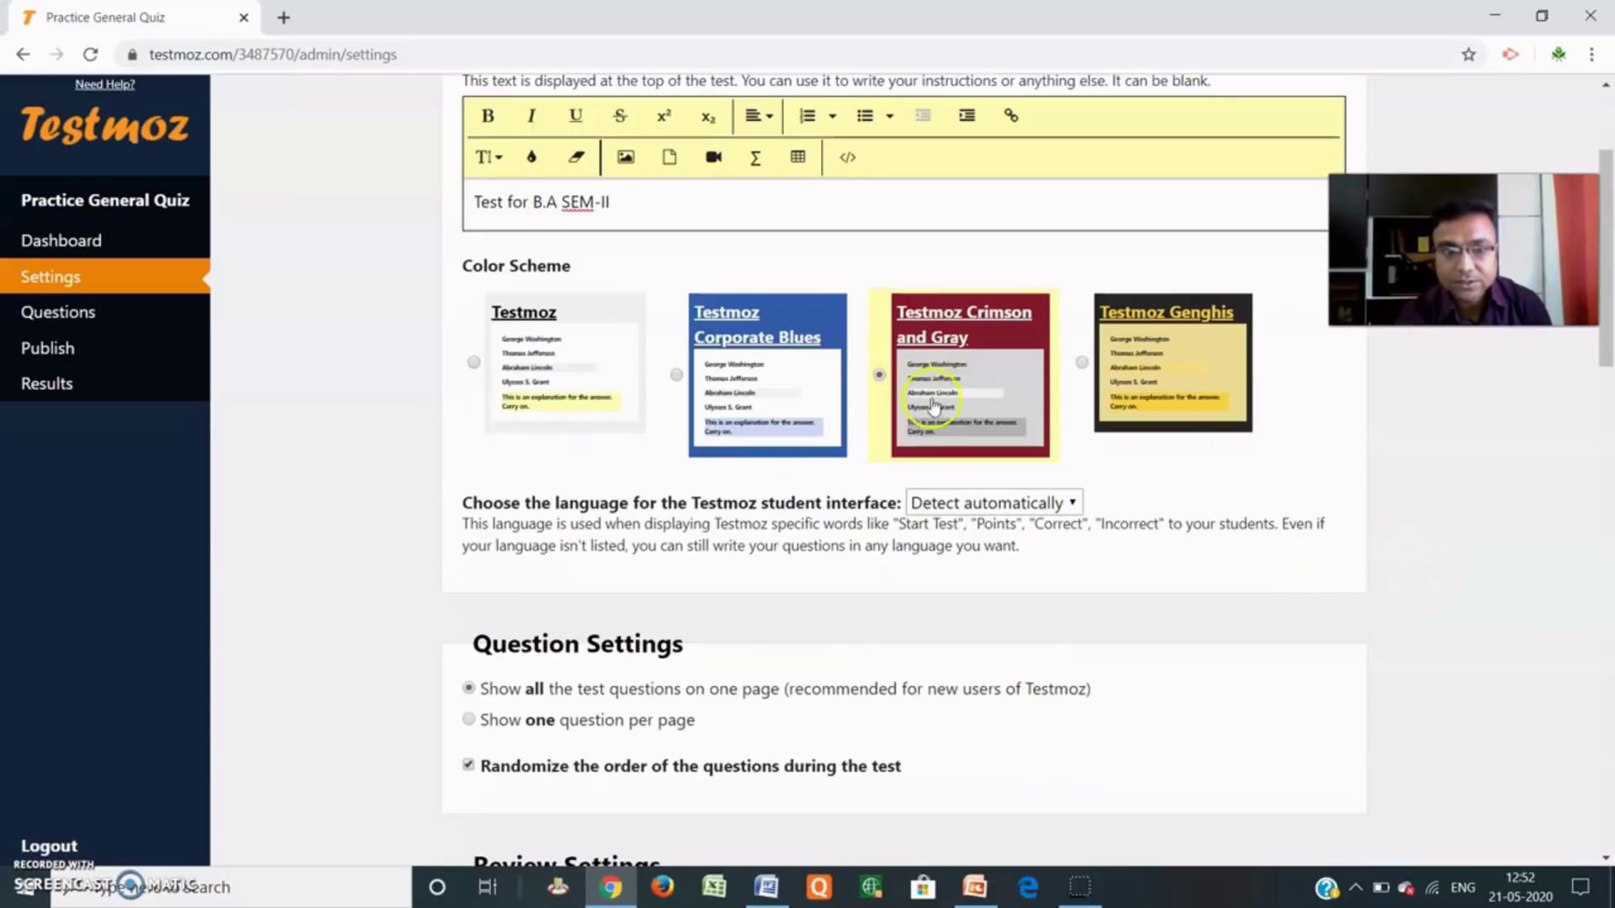
scroll(780, 503, "down", 1)
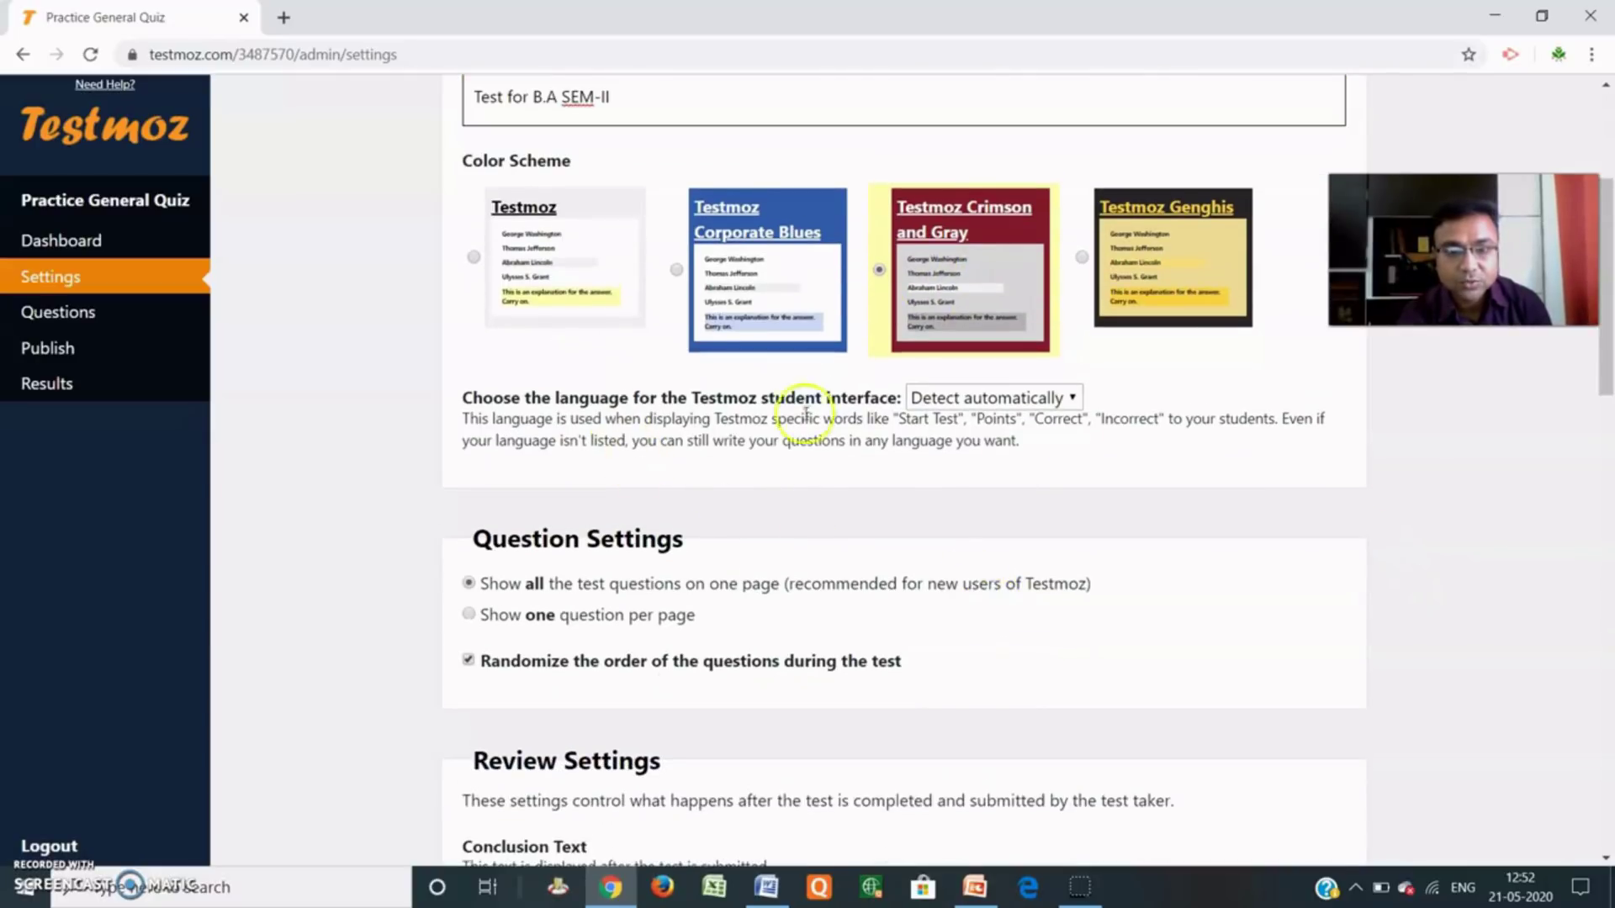
left_click(1073, 399)
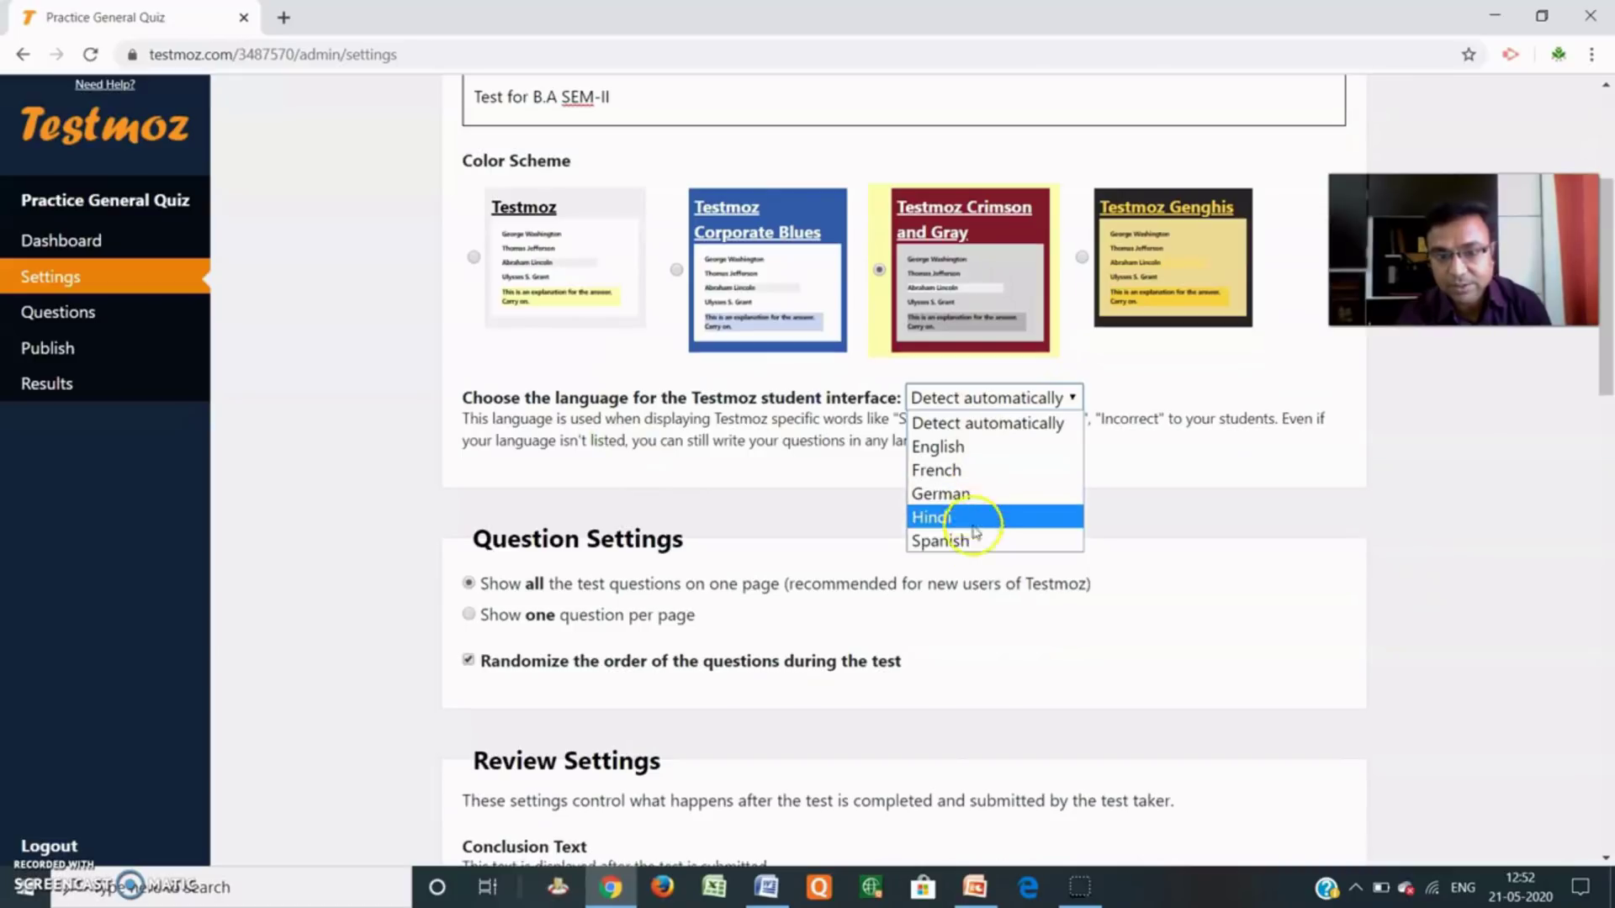
left_click(965, 450)
scroll(1503, 544, "down", 2)
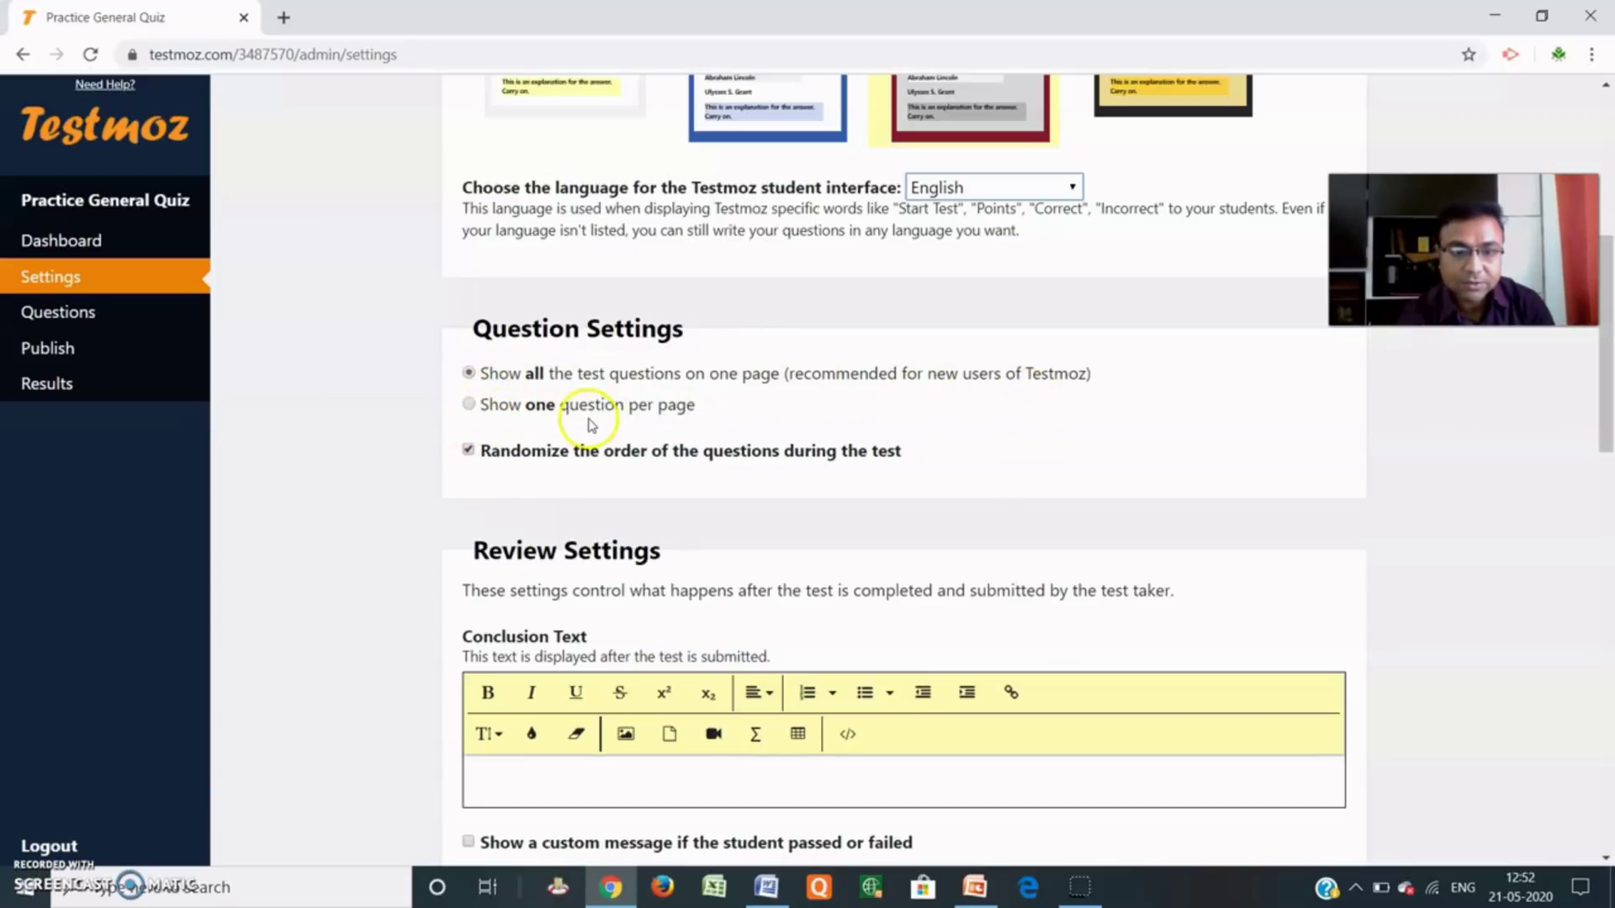
left_click(470, 404)
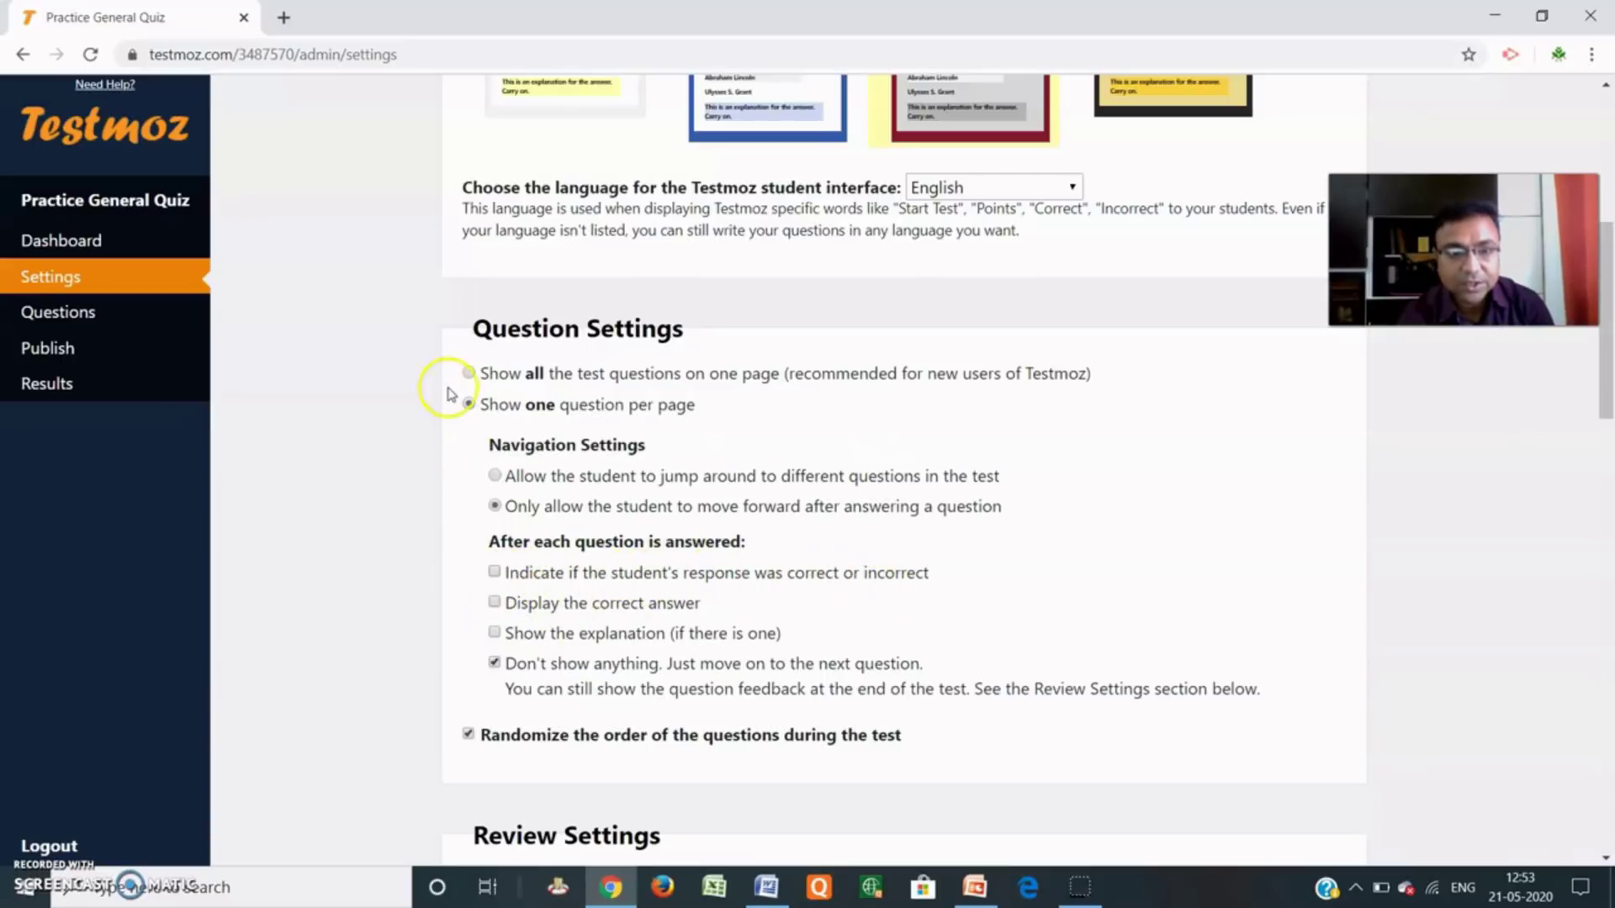
left_click(468, 373)
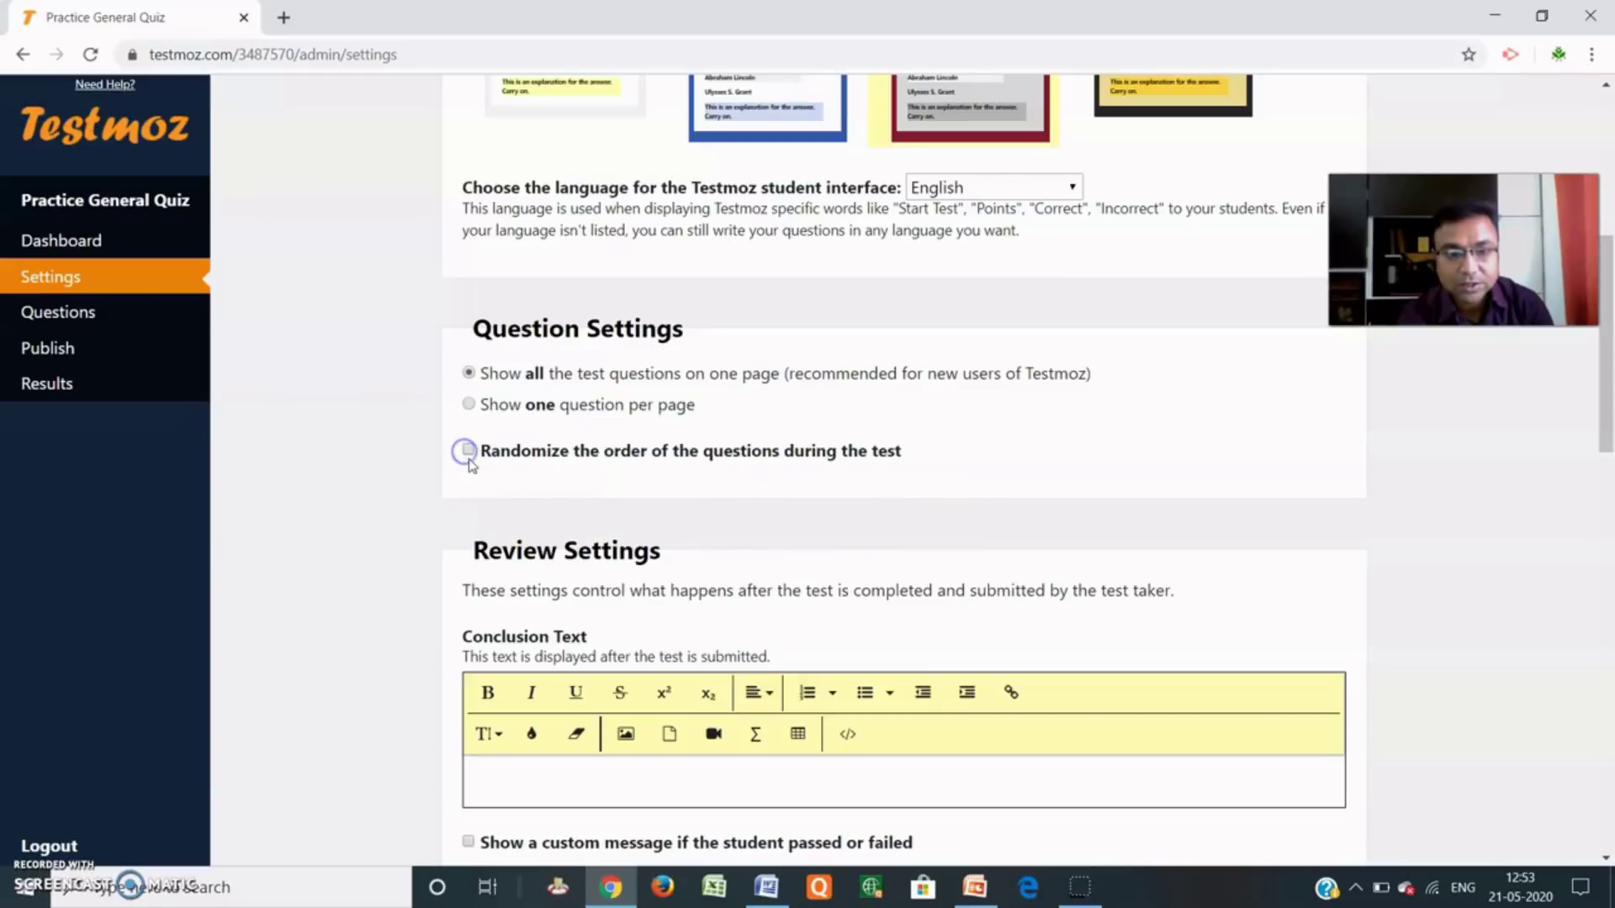
scroll(673, 522, "down", 1)
scroll(673, 522, "down", 2)
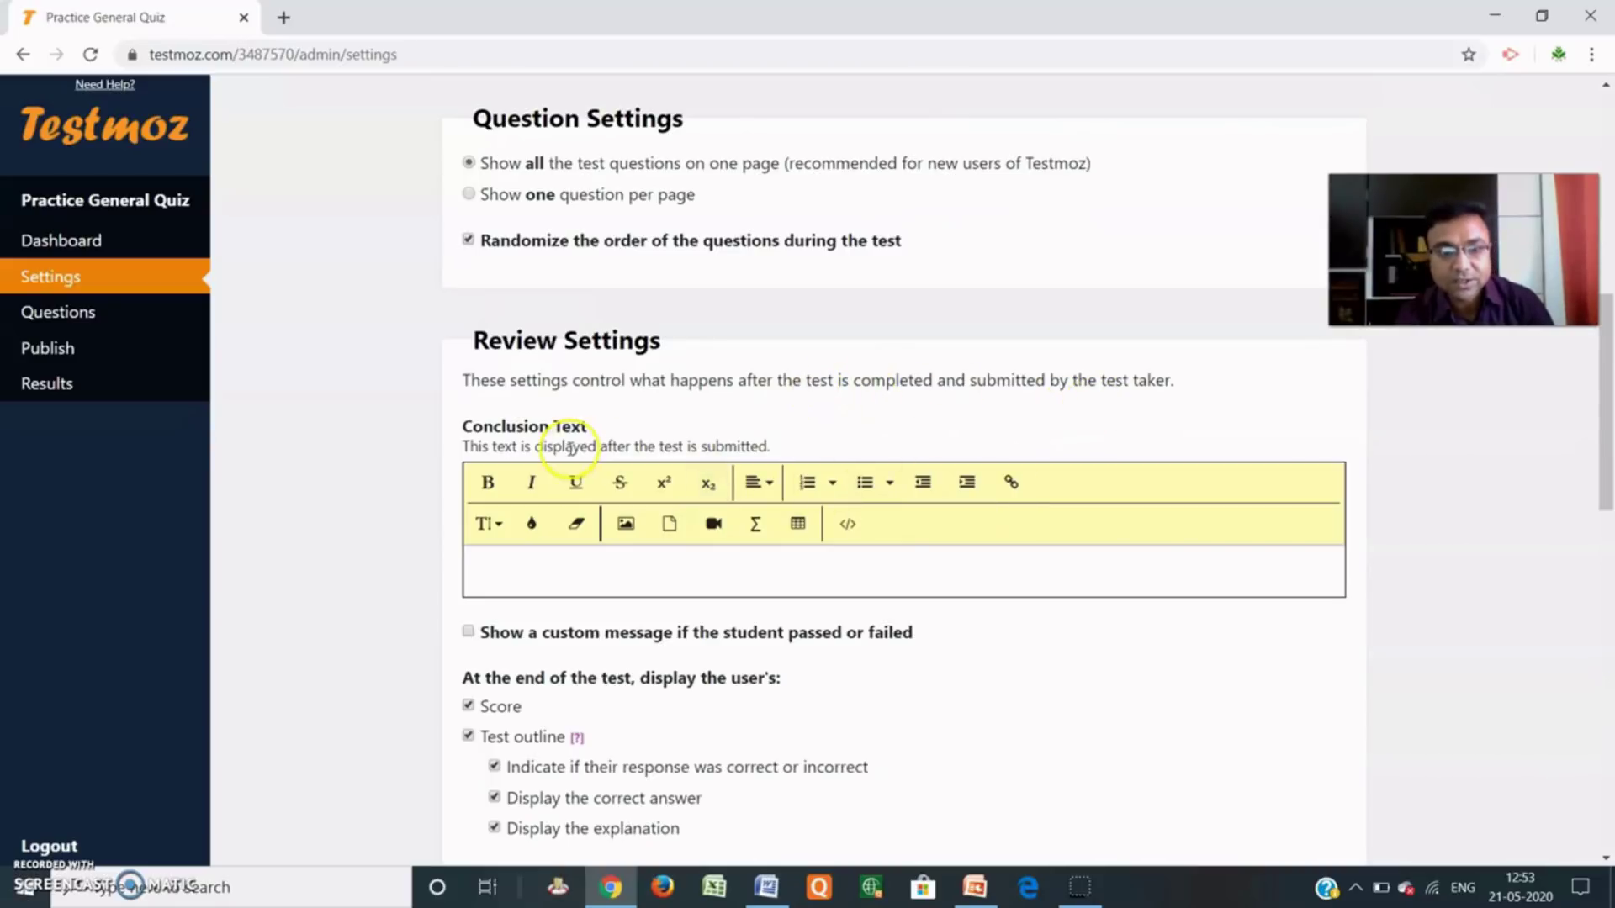
Turn on custom pass/fail messages with a 40% passing score.
scroll(639, 441, "down", 3)
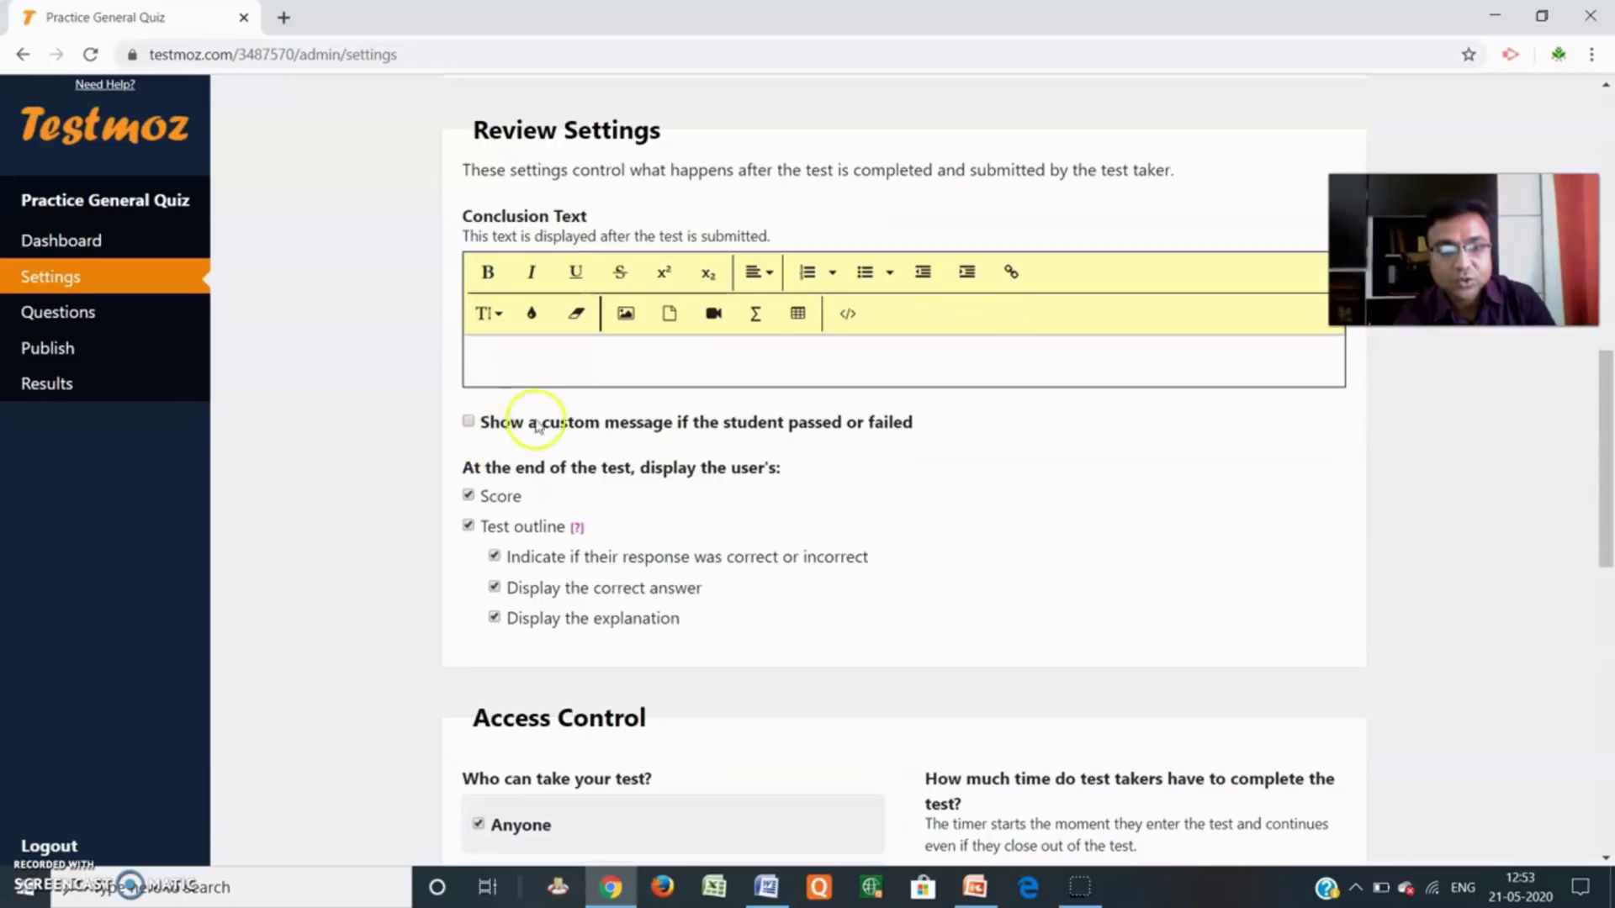
left_click(468, 421)
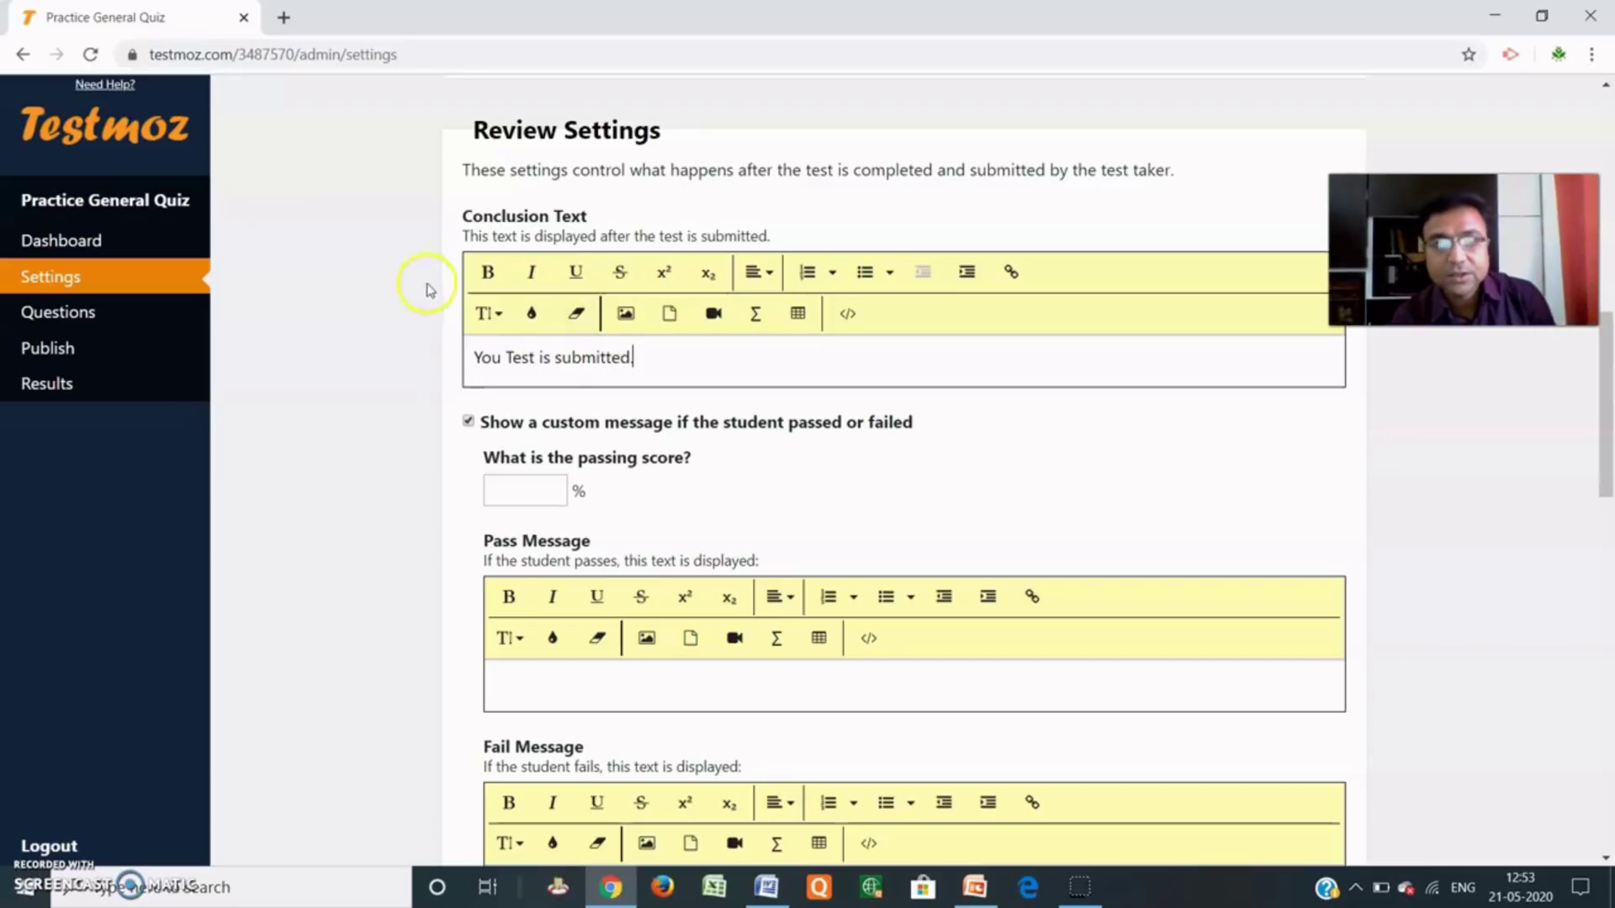
scroll(621, 362, "down", 1)
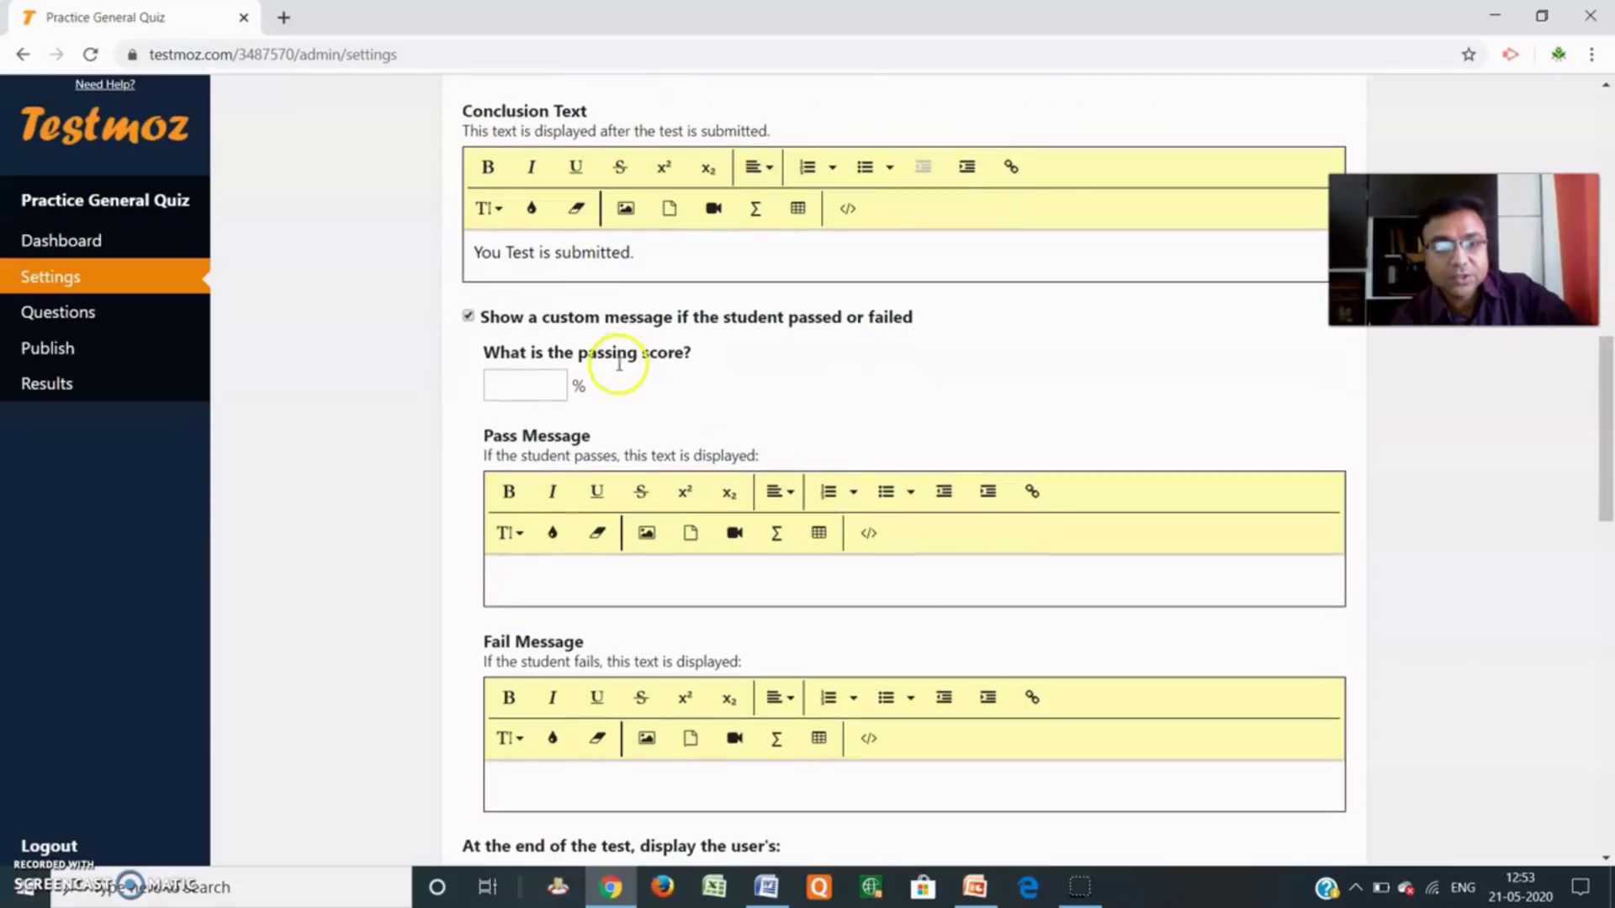
left_click(518, 383)
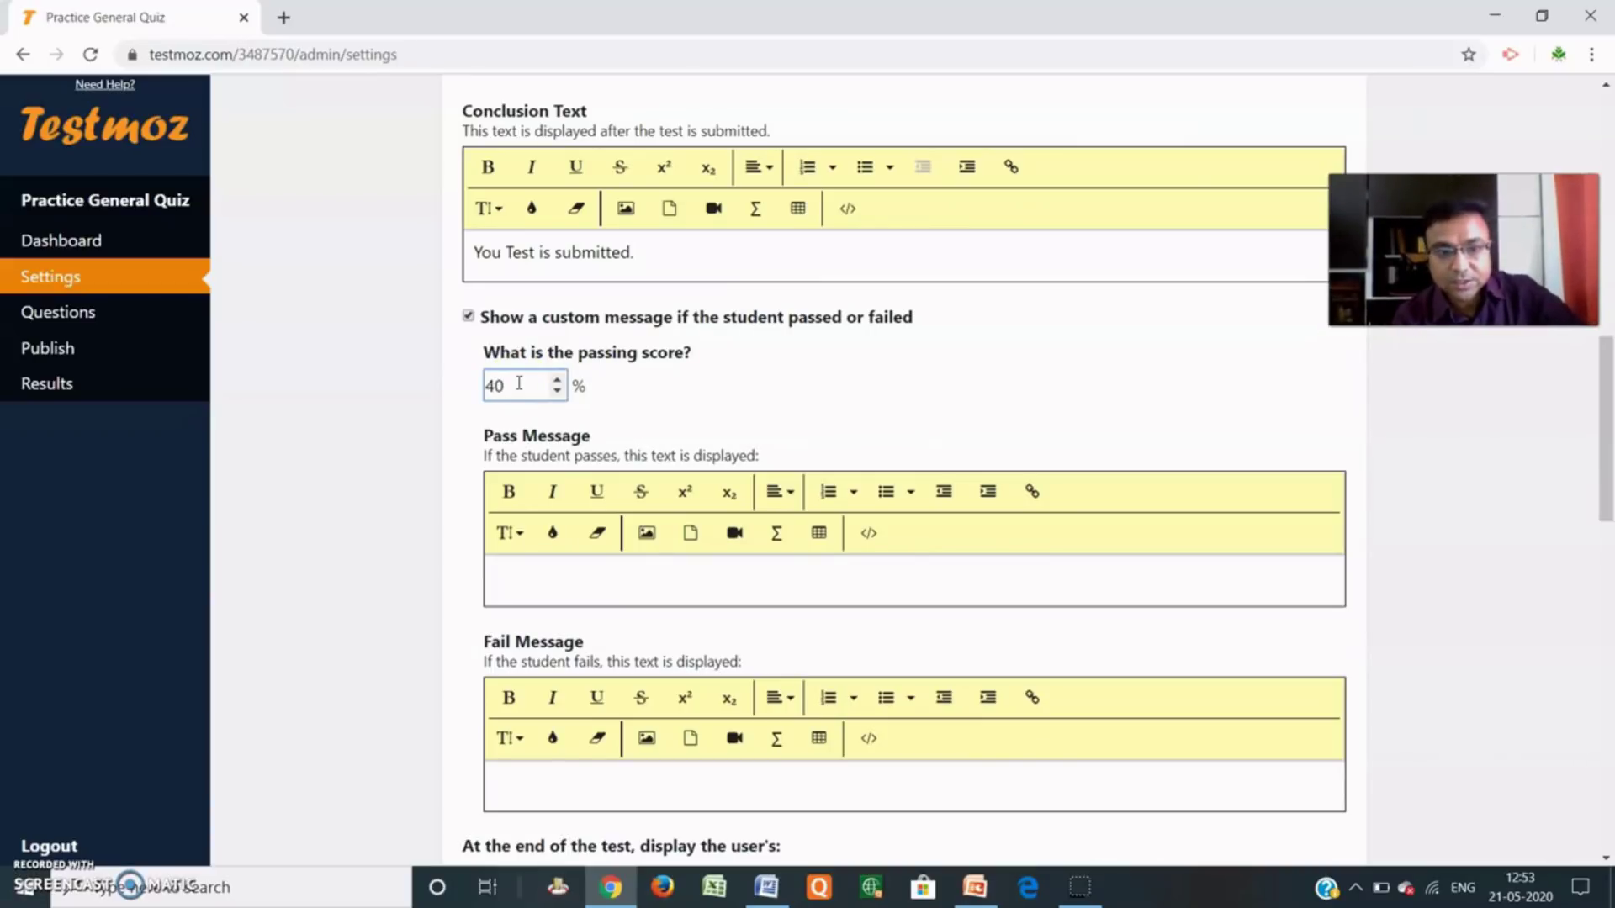
left_click(736, 392)
left_click(502, 410)
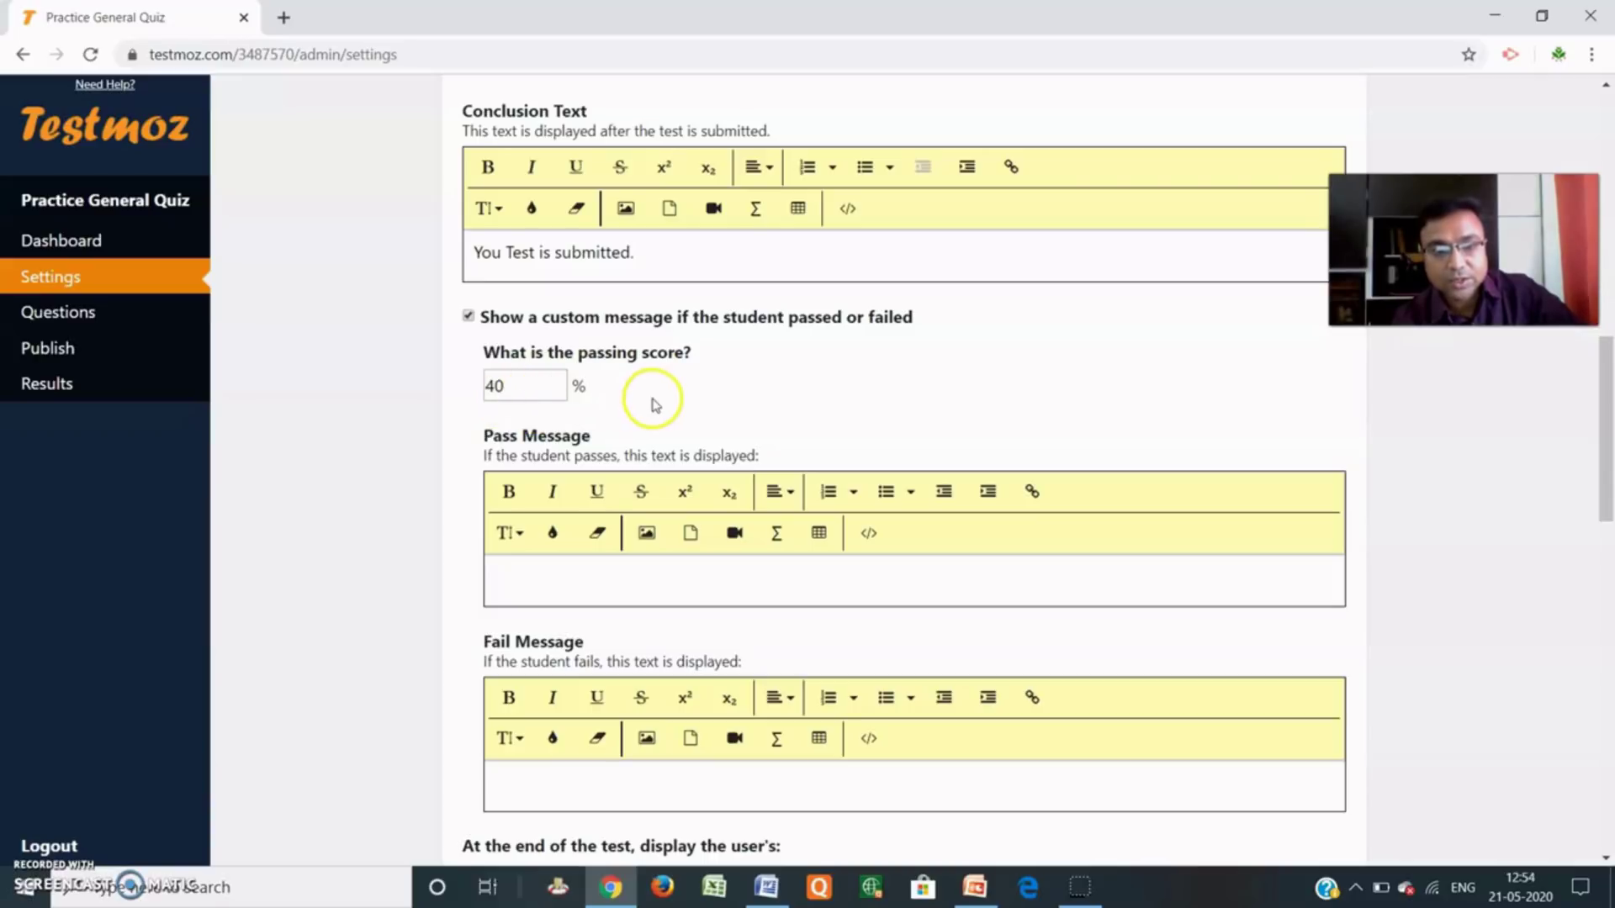
scroll(643, 395, "down", 1)
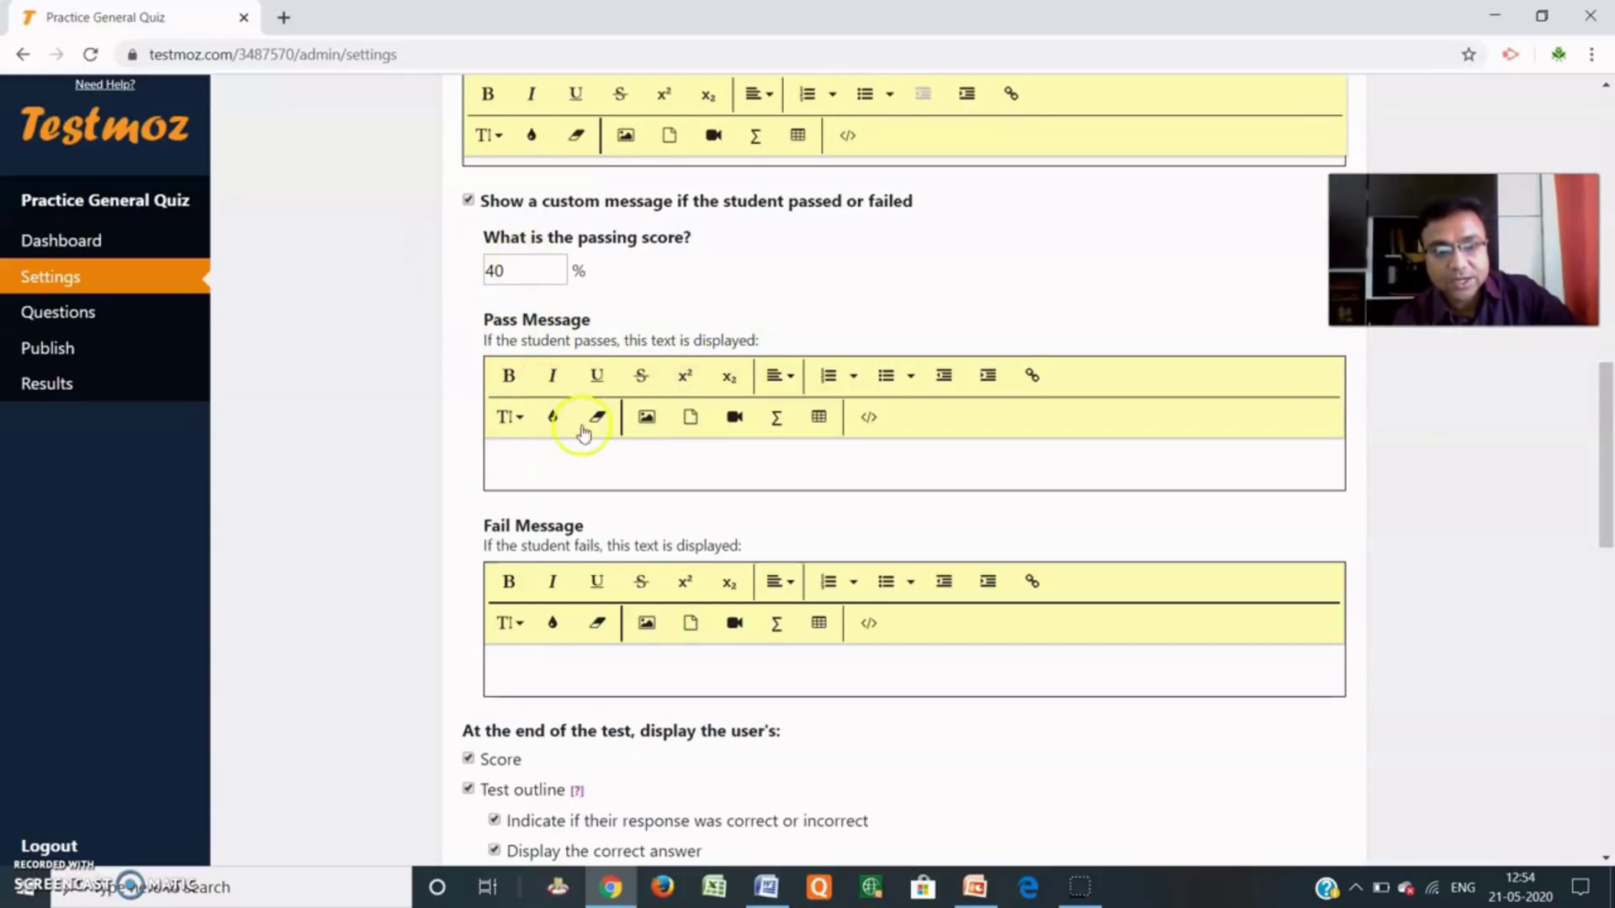
Write pass message 'Congratulations you are pass.' and fail message 'Repeat the test. Best luck in next quiz.'.
left_click(565, 464)
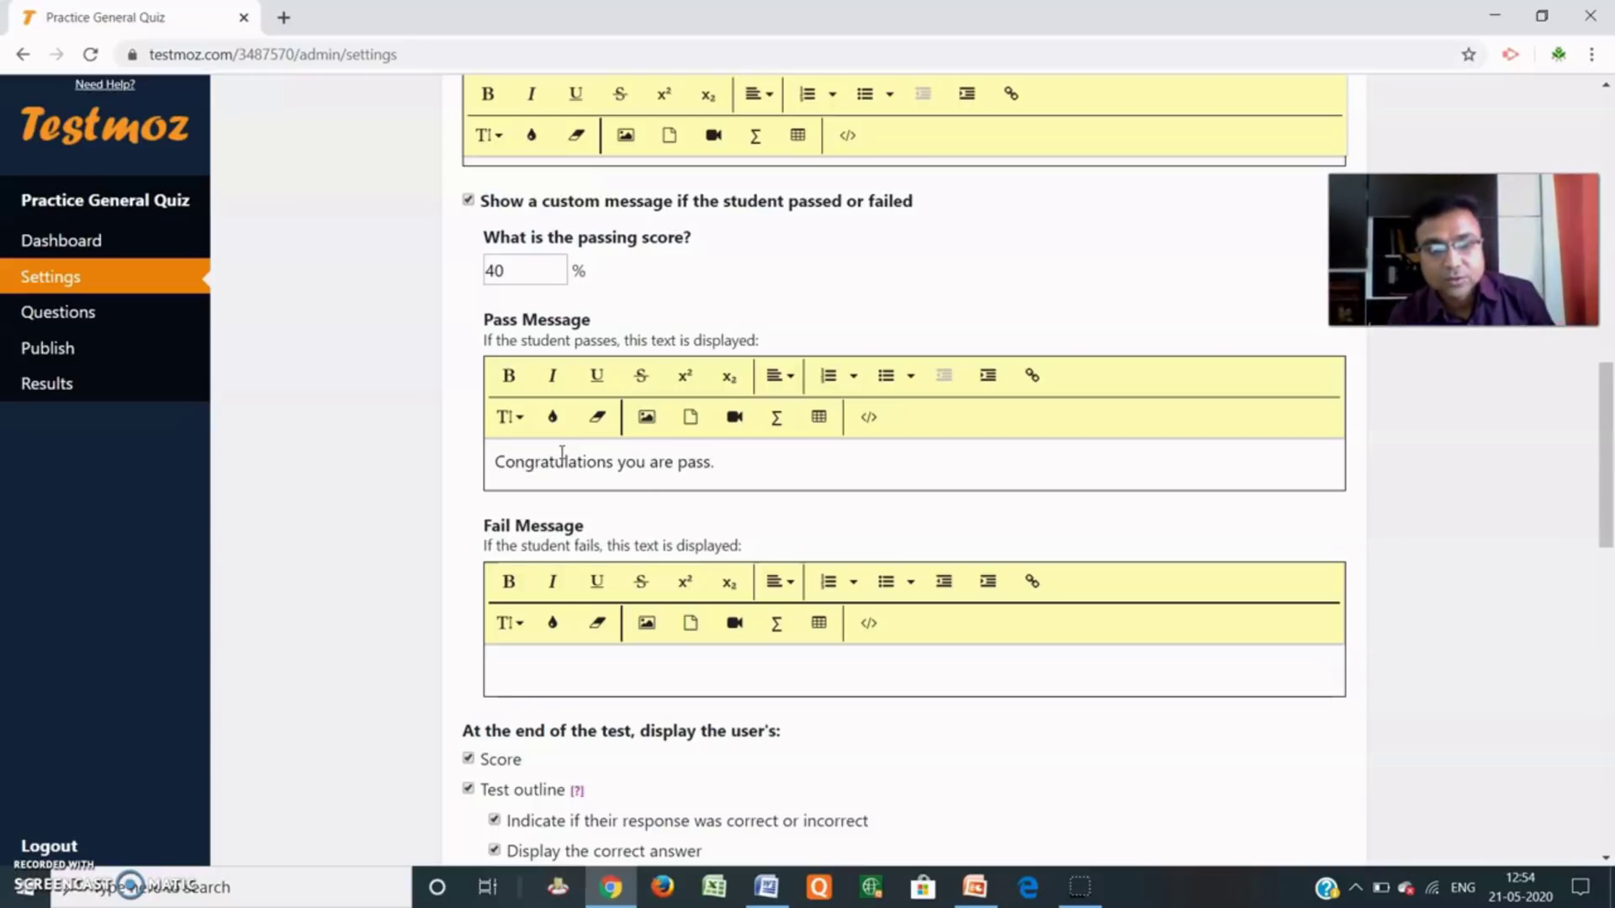
scroll(631, 551, "down", 1)
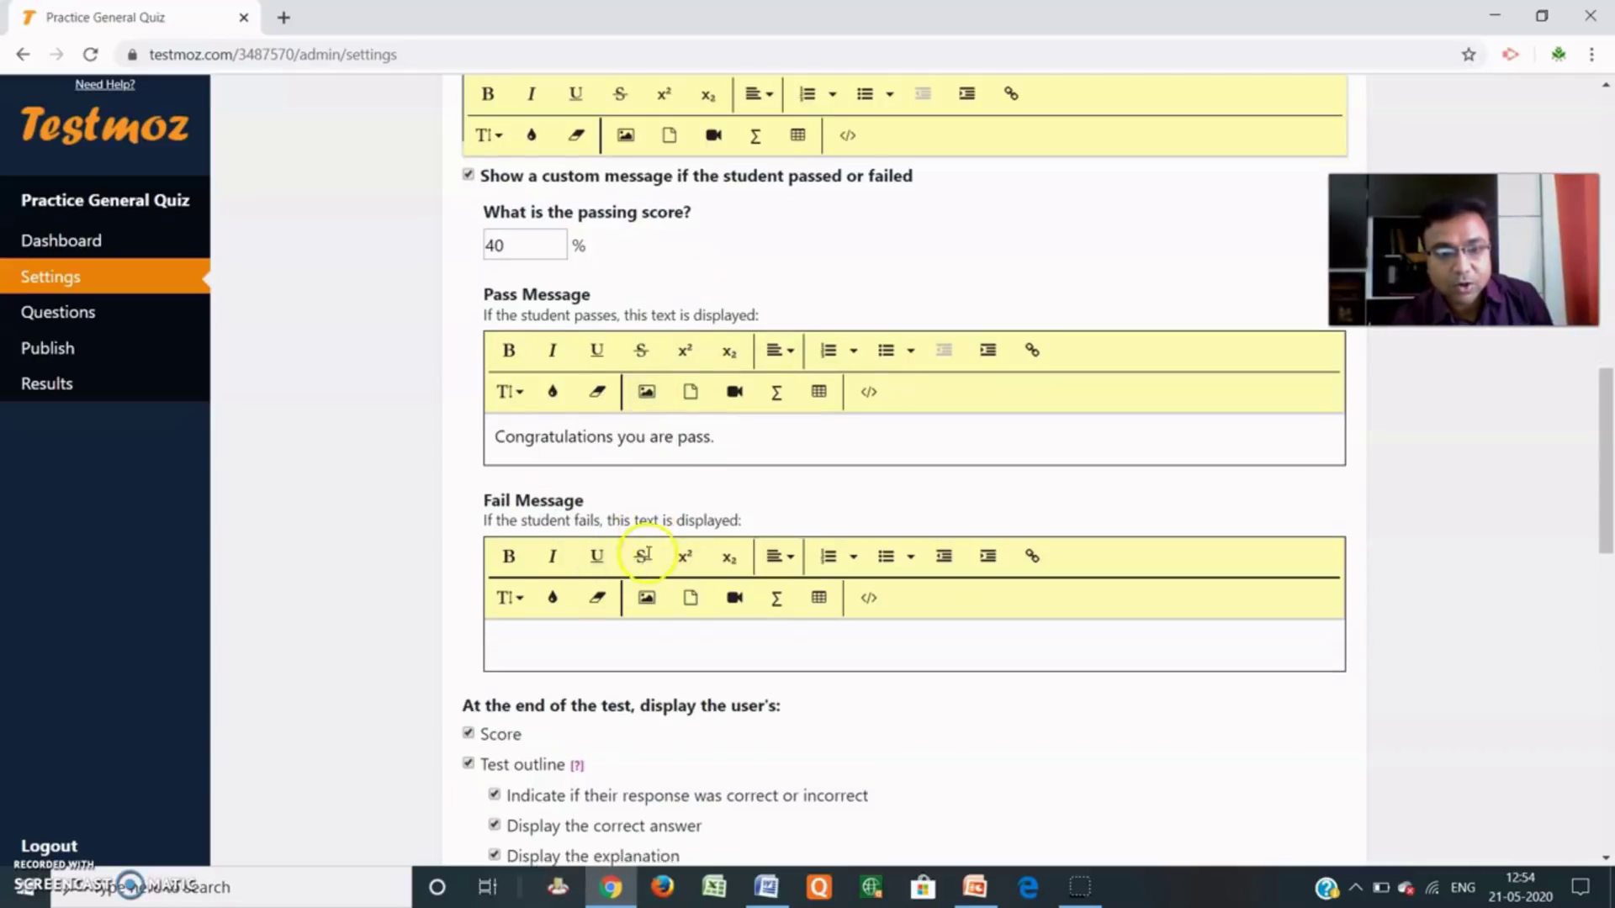
scroll(643, 556, "down", 1)
left_click(592, 572)
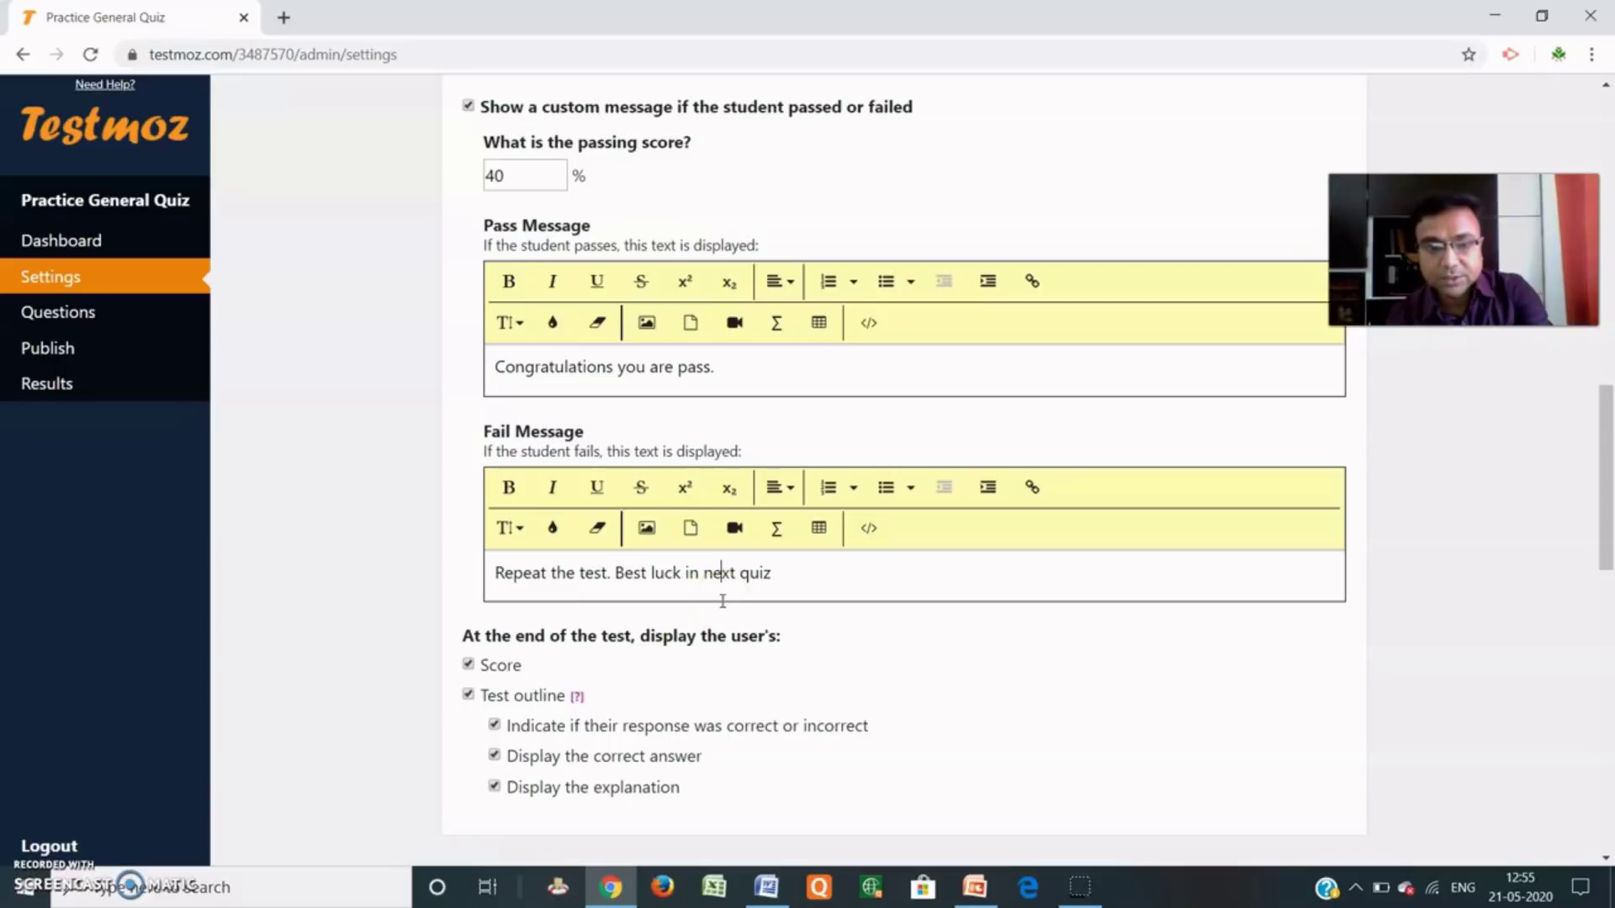
type(".")
key("BackSpace")
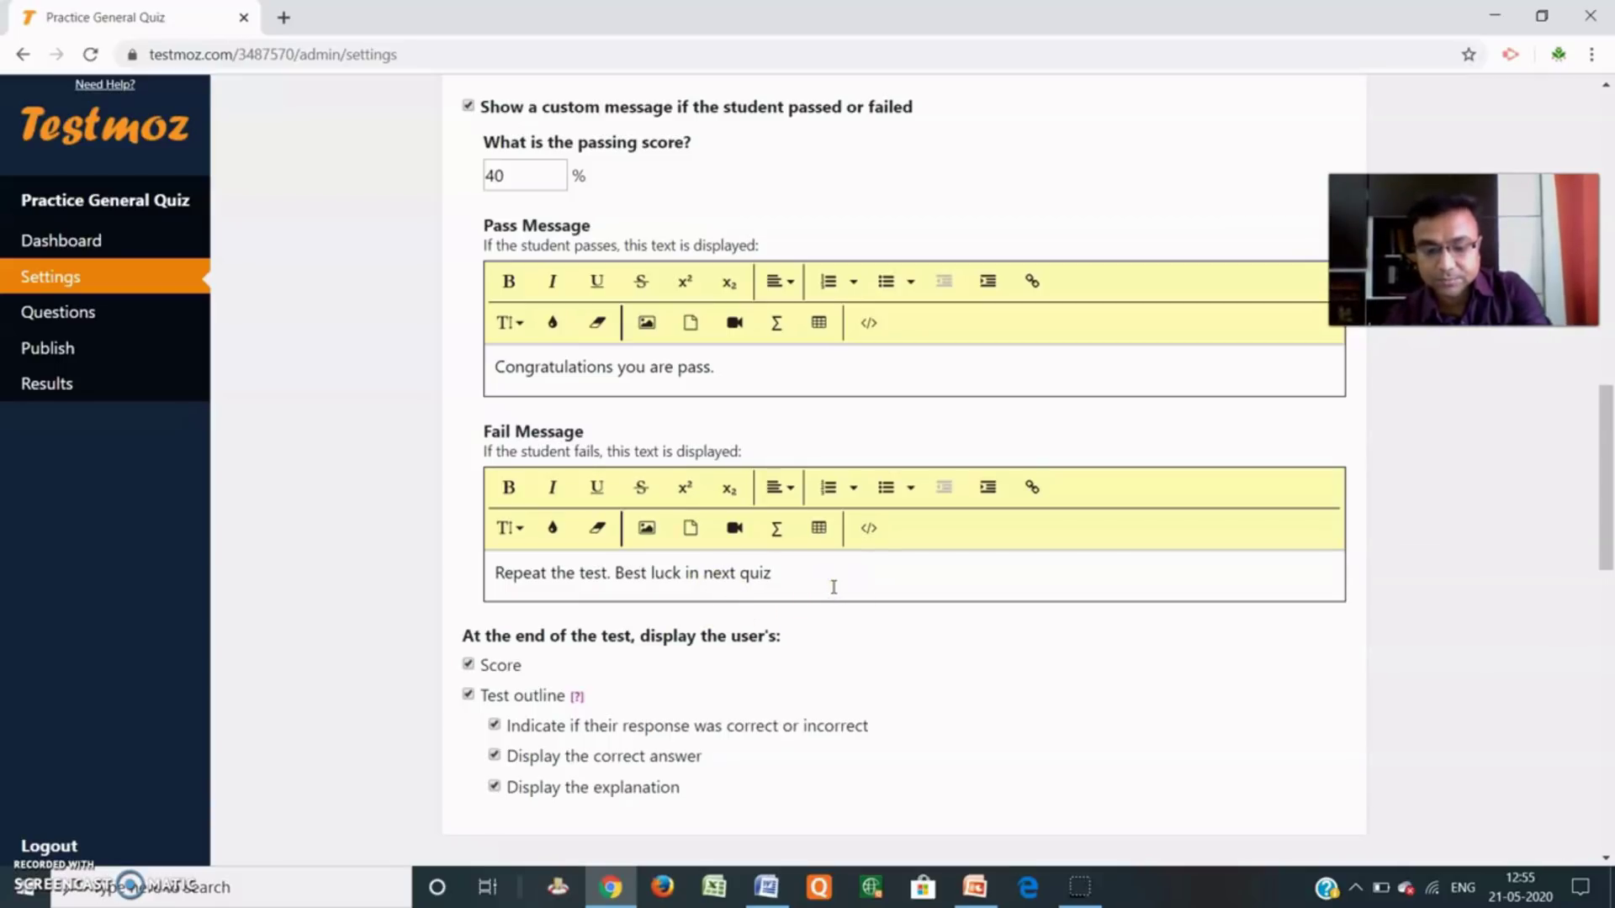
type(".")
scroll(580, 656, "down", 3)
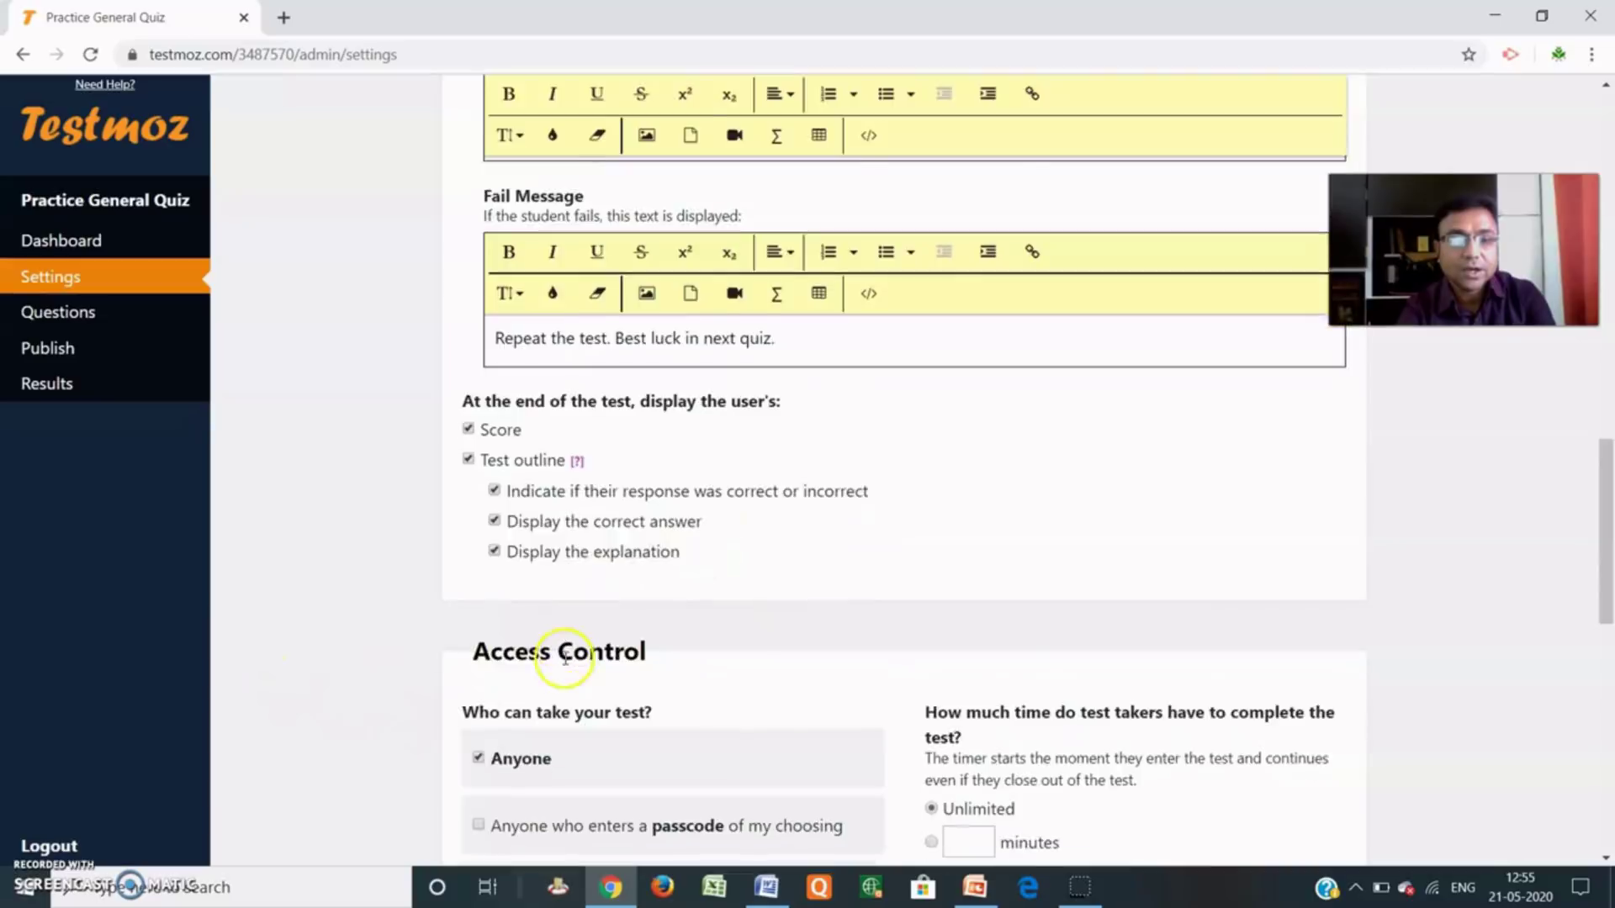
scroll(555, 652, "down", 3)
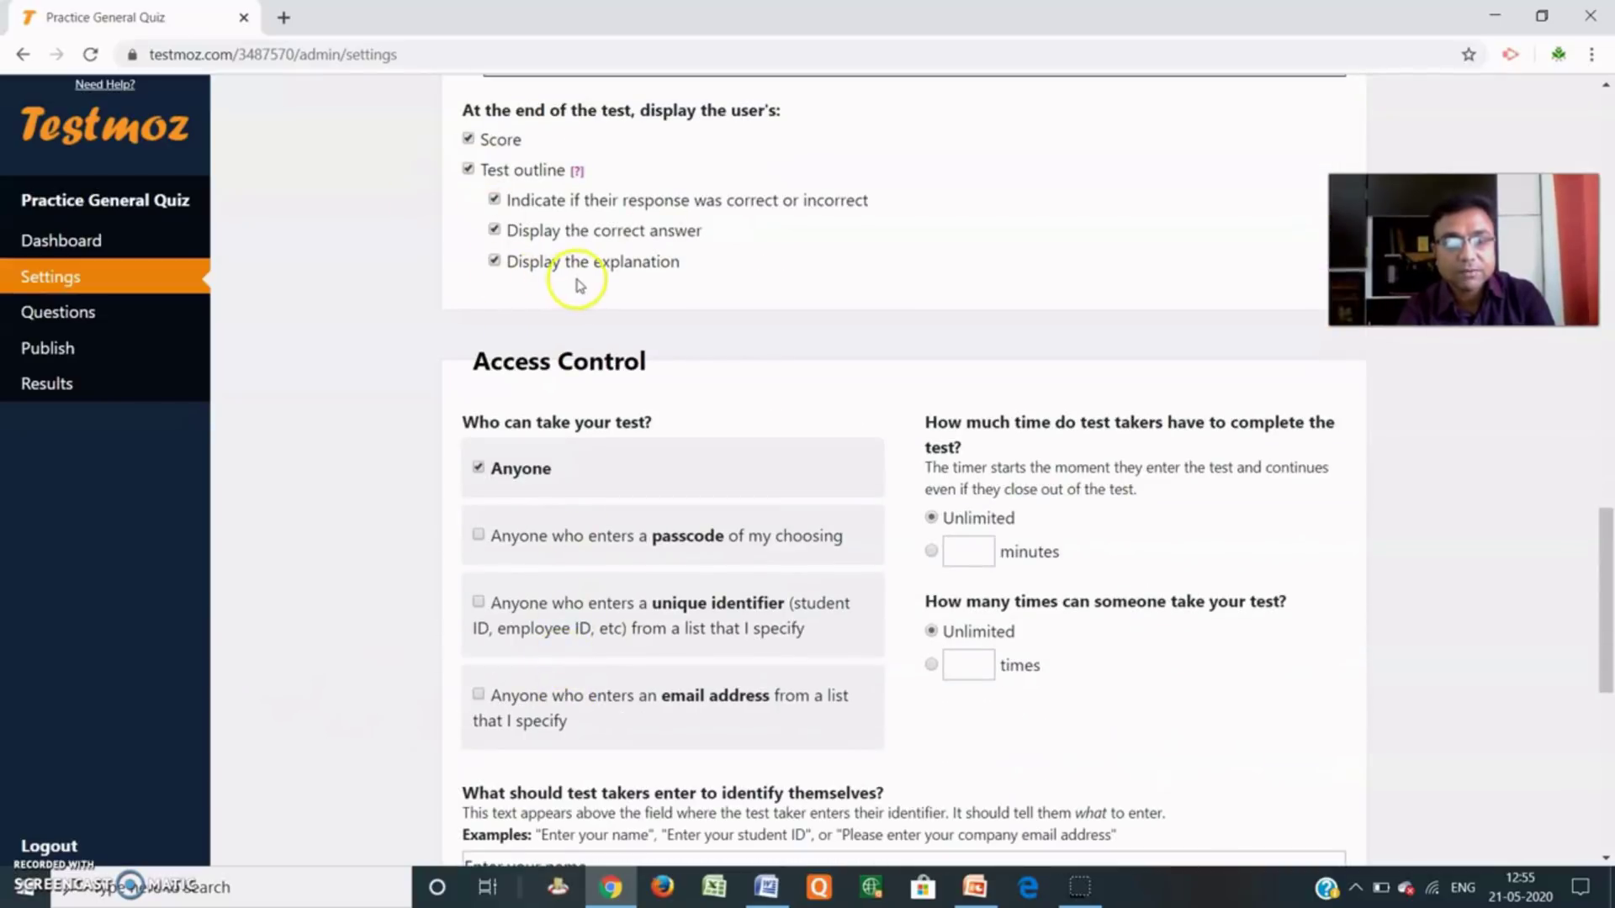
scroll(541, 278, "up", 2)
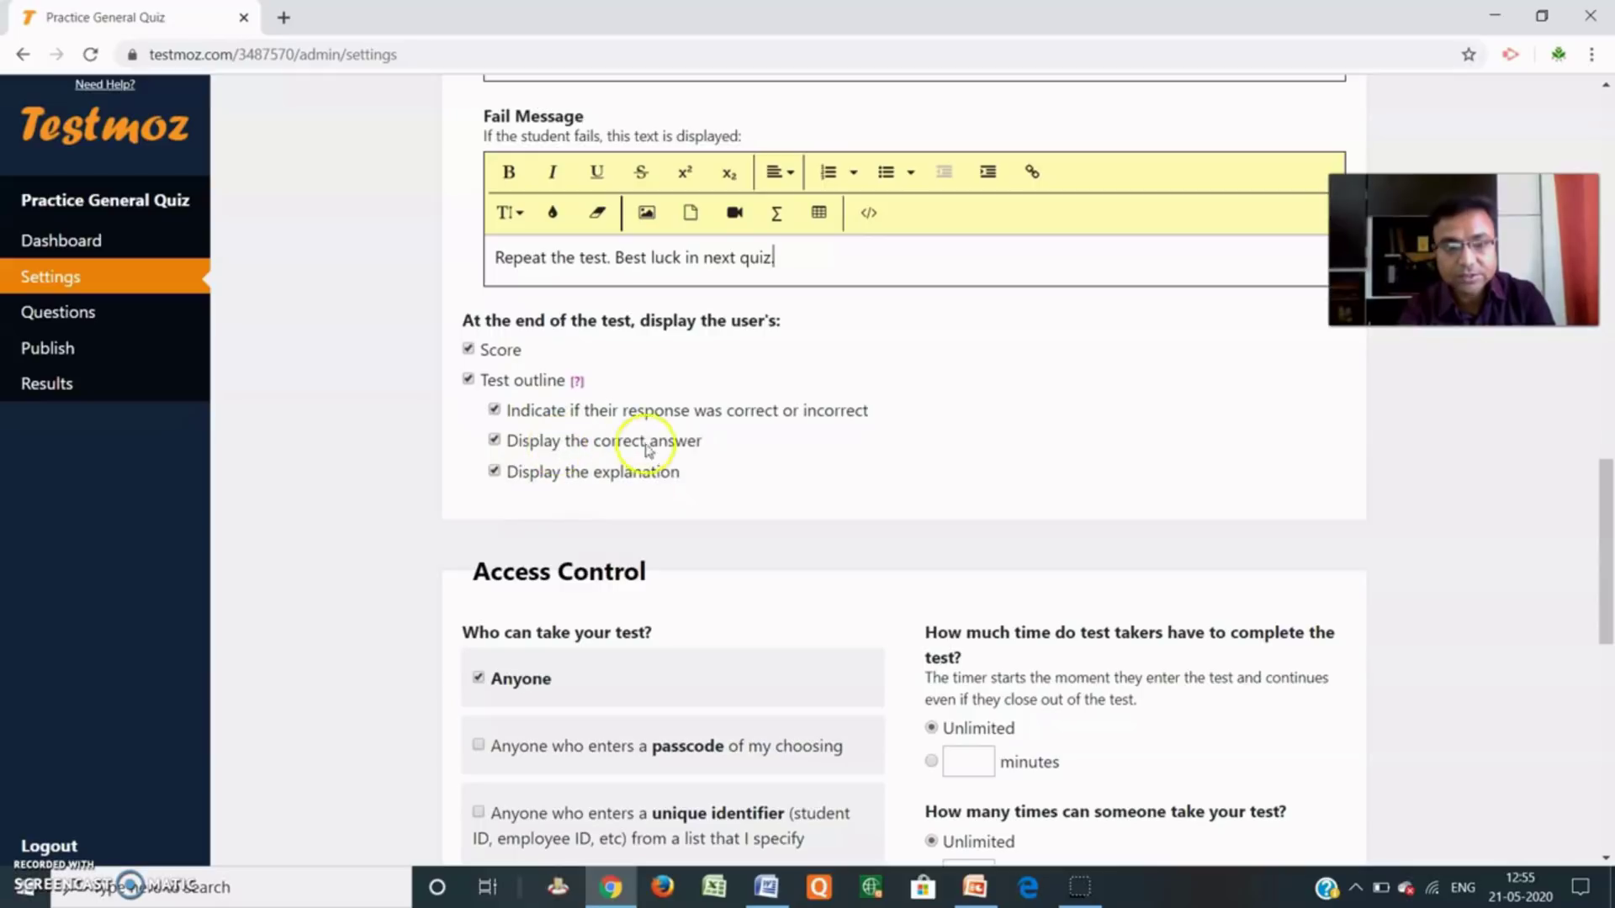
scroll(698, 462, "down", 3)
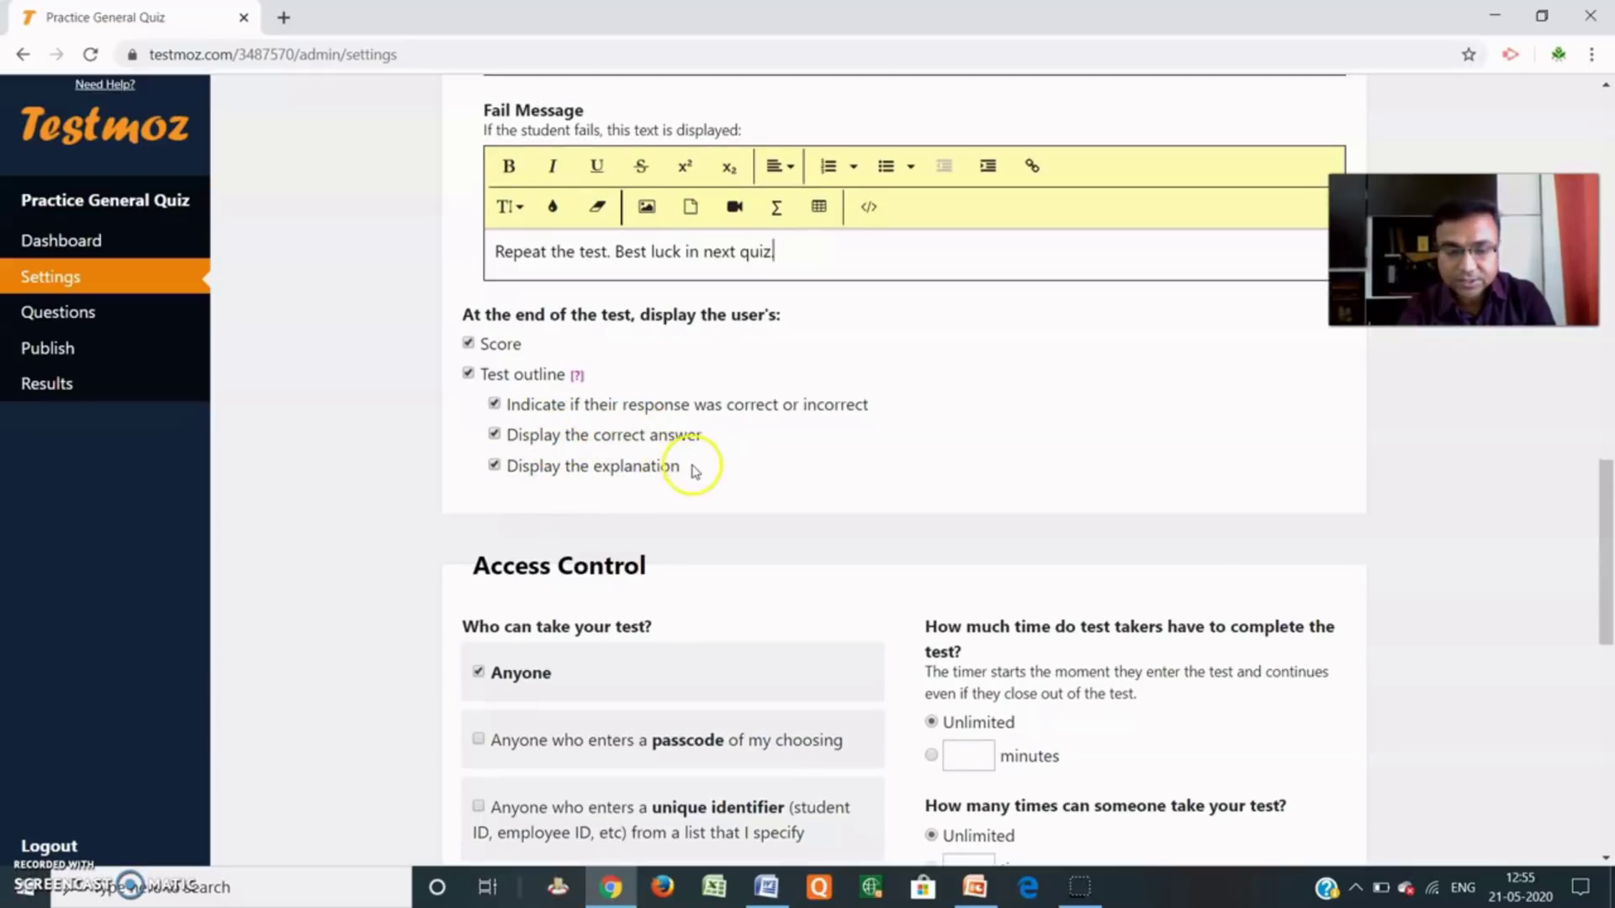
scroll(644, 440, "down", 3)
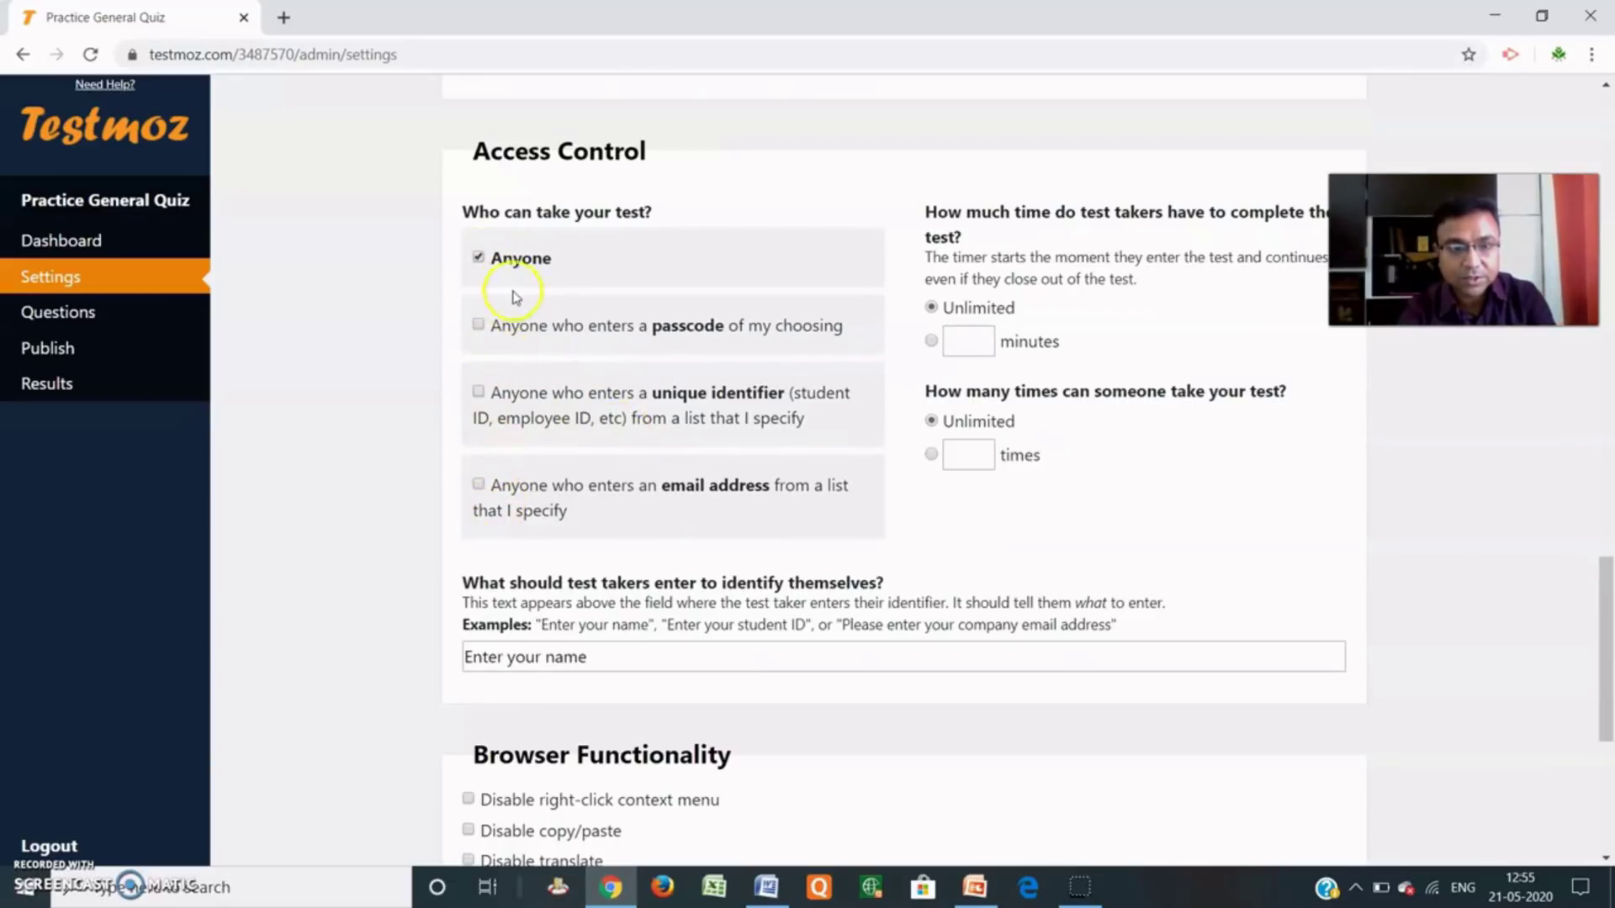
Change Access Control from Anyone to requiring a passcode.
scroll(515, 303, "up", 3)
scroll(519, 379, "down", 1)
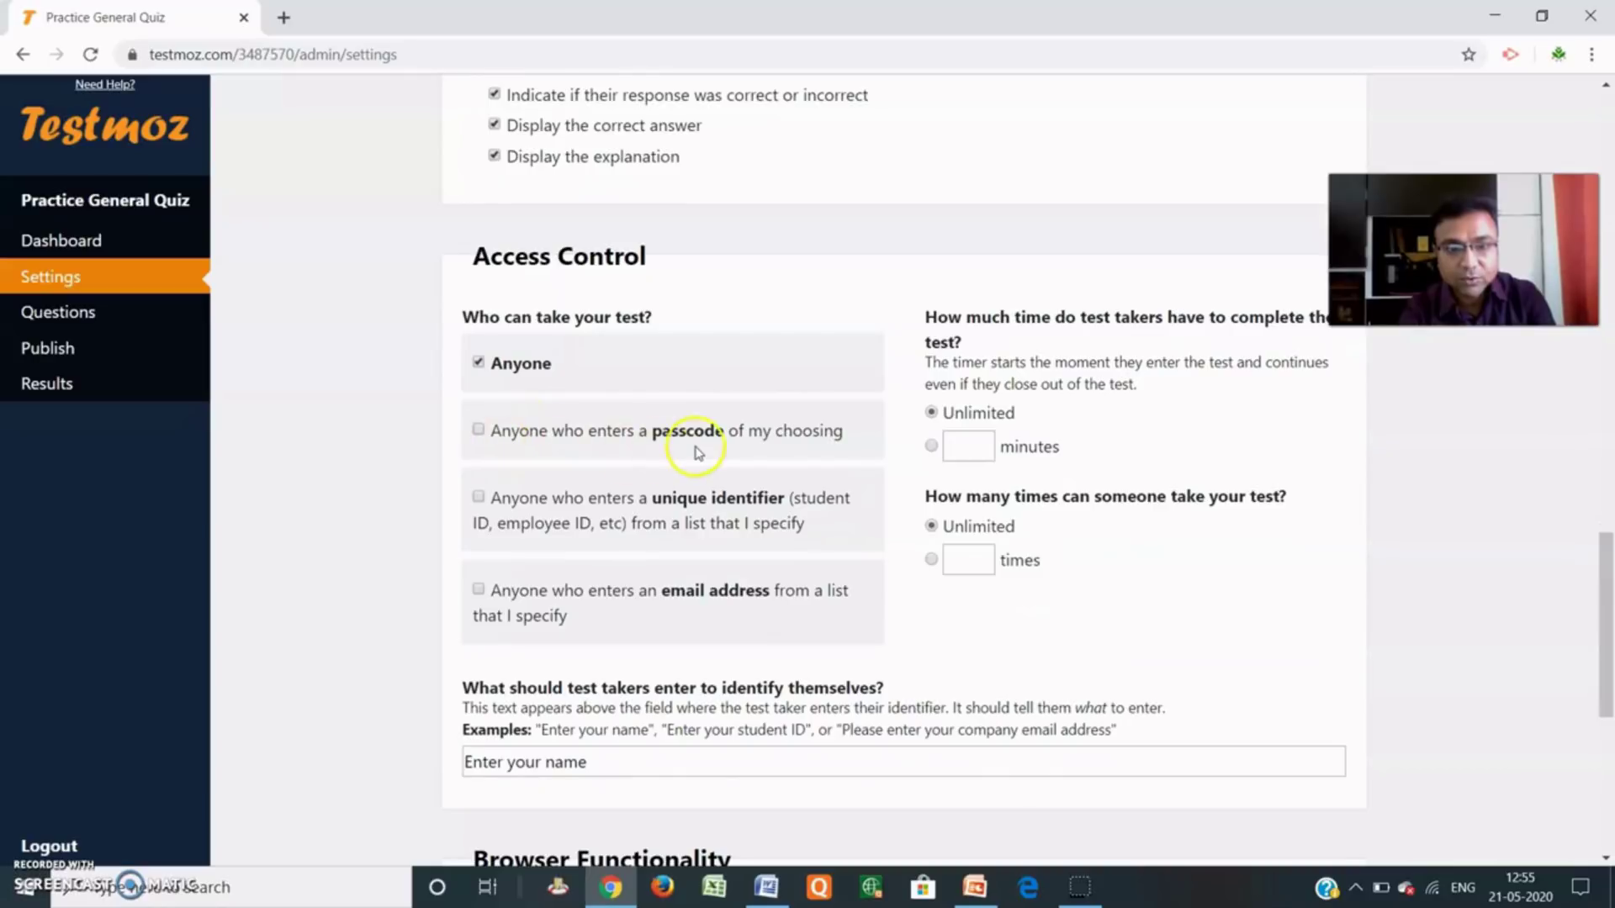
left_click(478, 432)
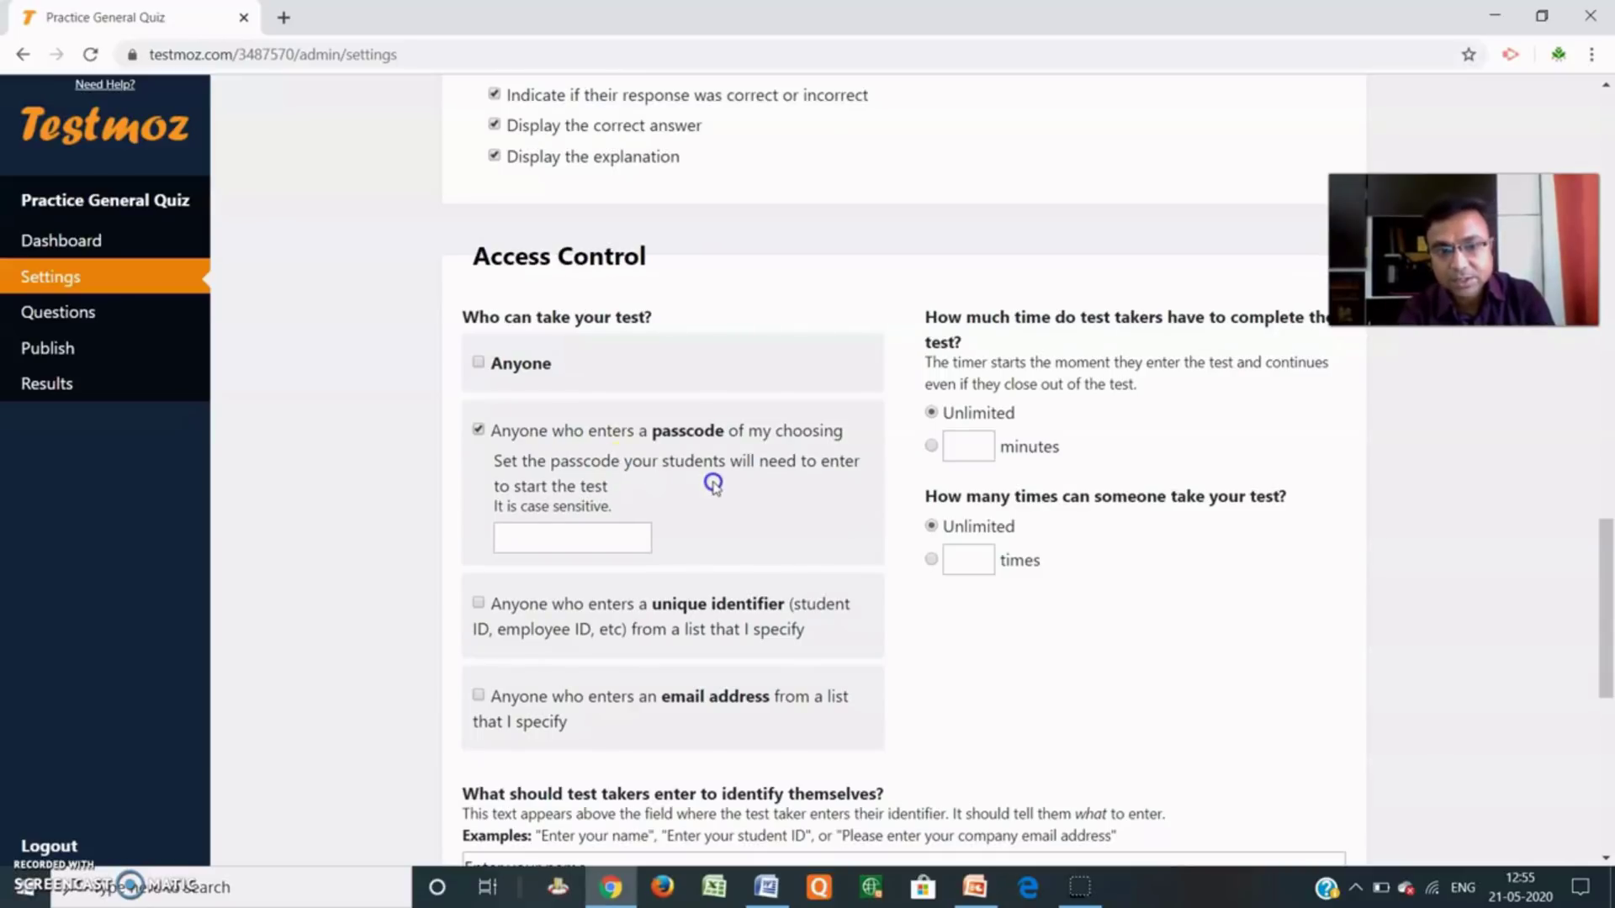
scroll(707, 496, "down", 1)
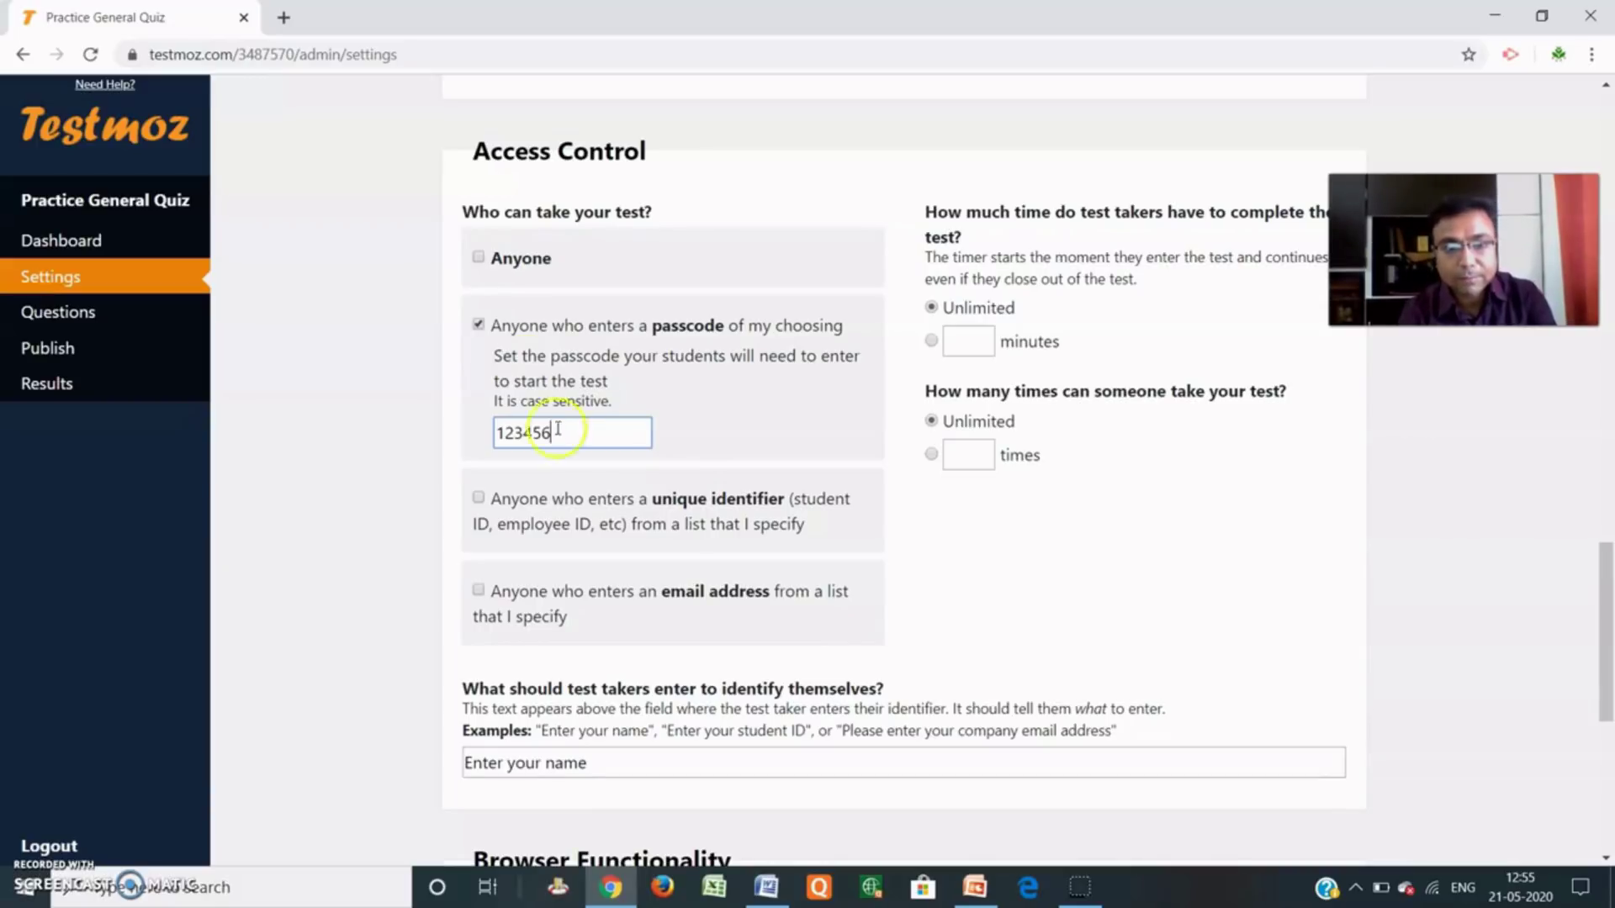
Replace the default passcode with a new one, then try restricting access to an email list.
left_click_drag(613, 438, 456, 436)
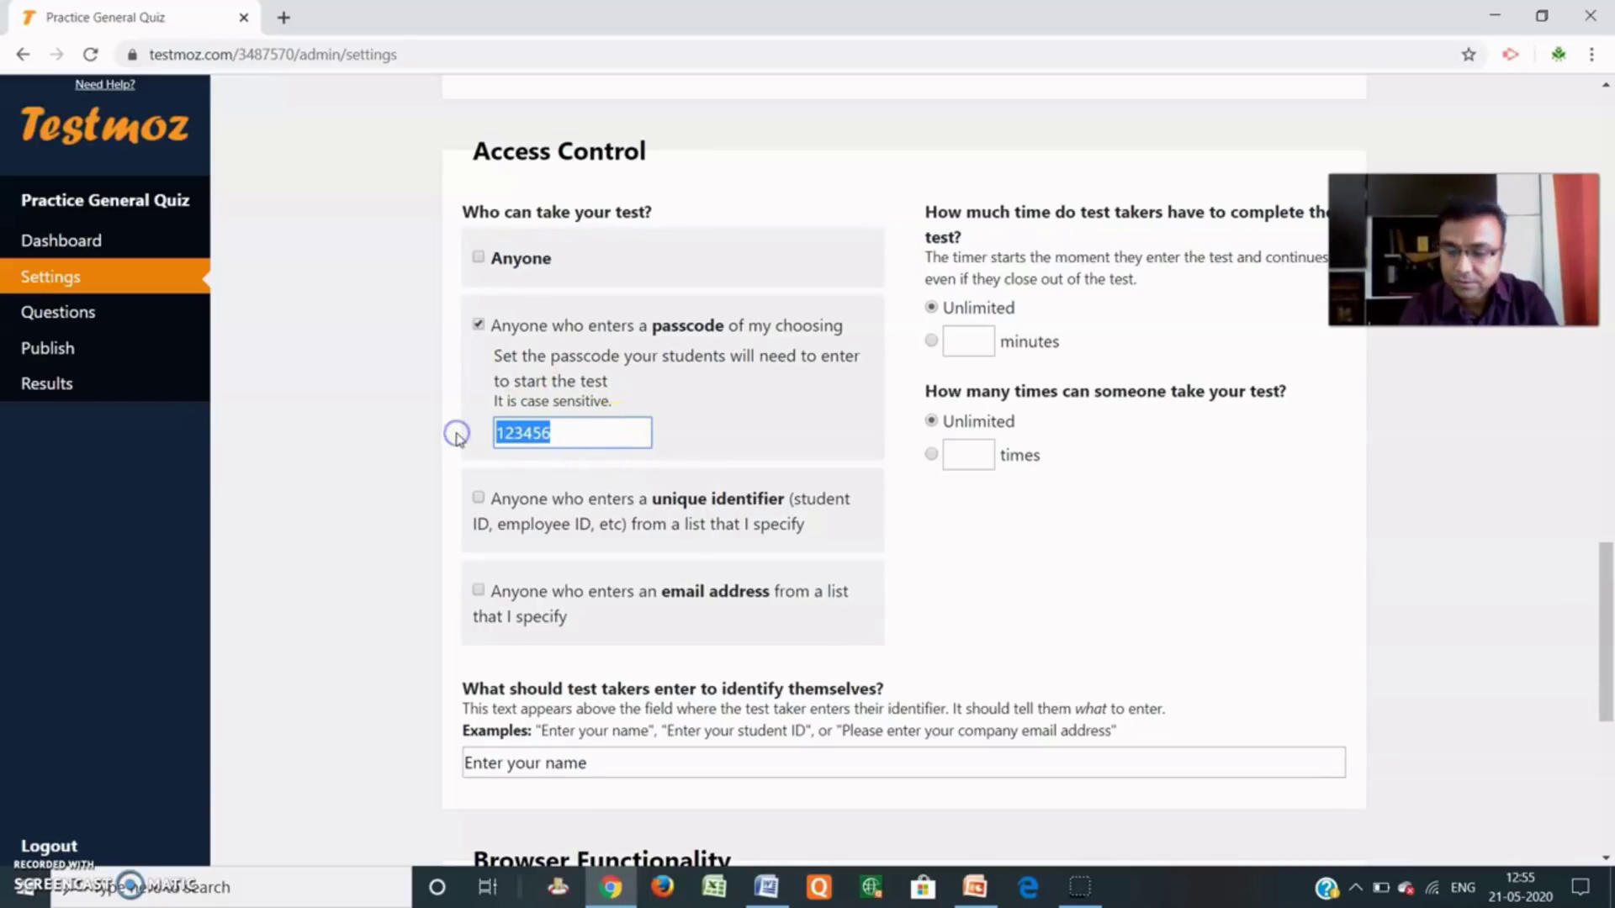
type("12")
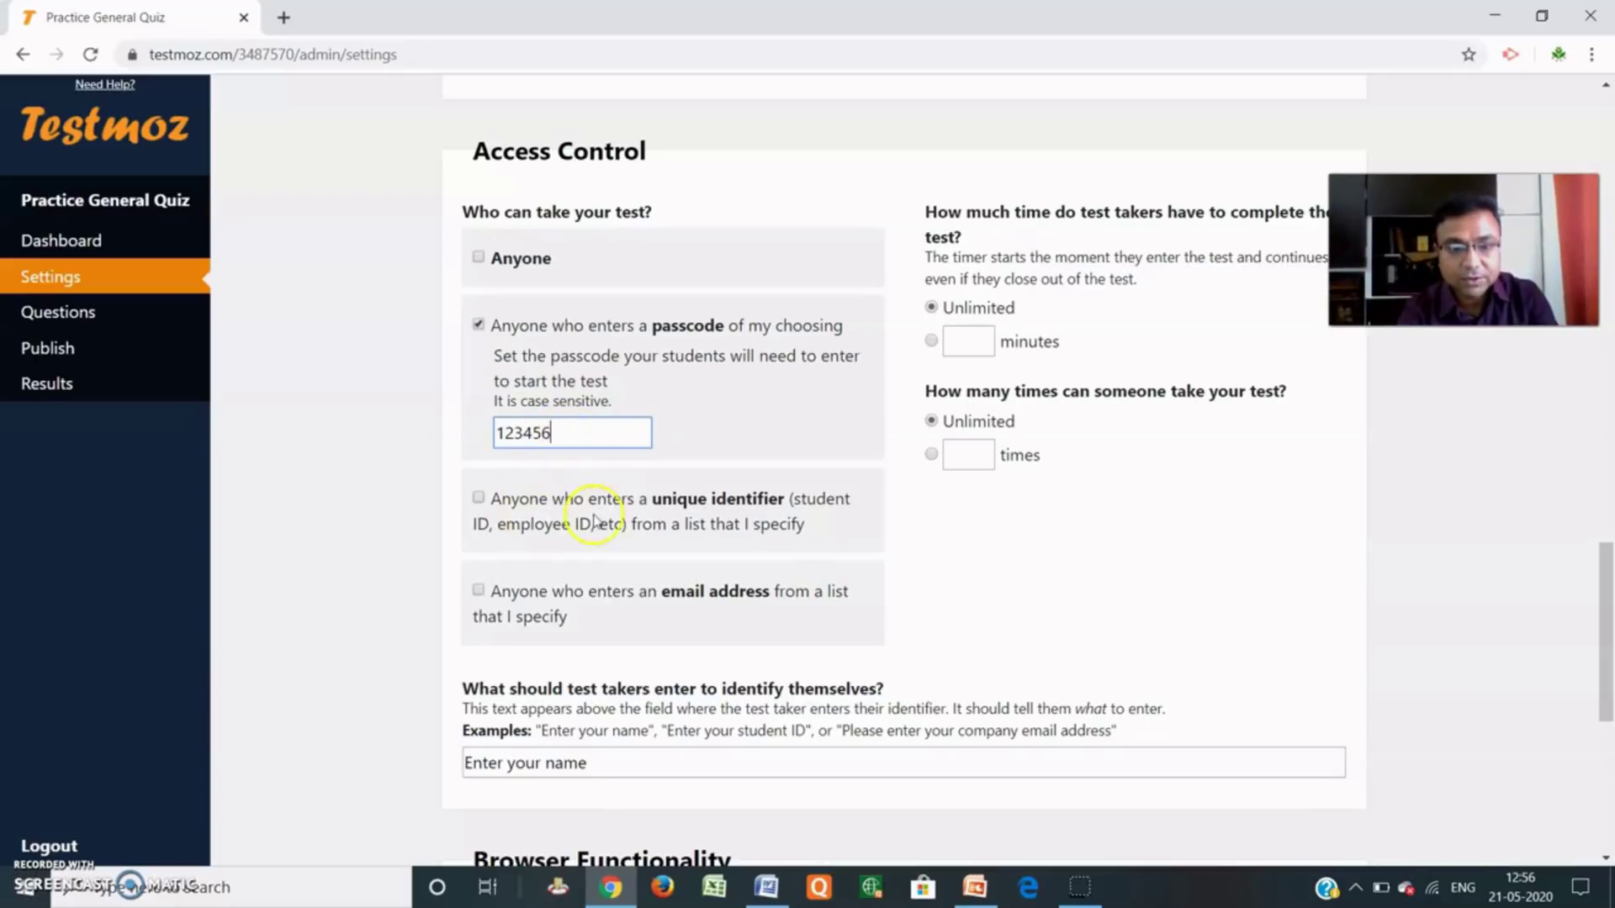
left_click_drag(584, 430, 461, 441)
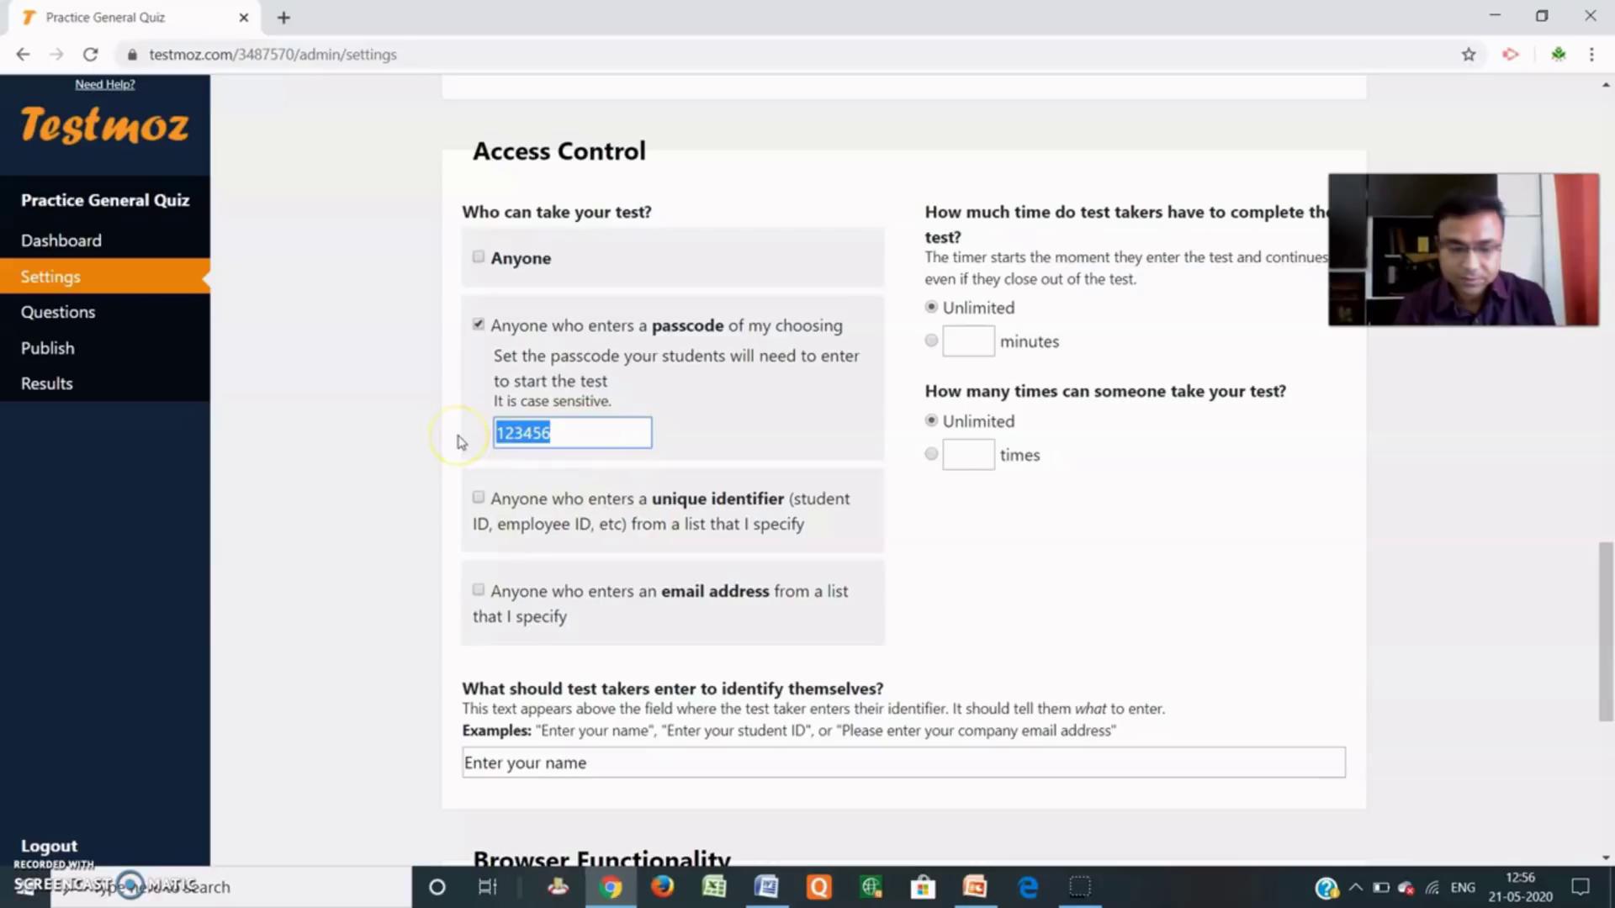
type("abc")
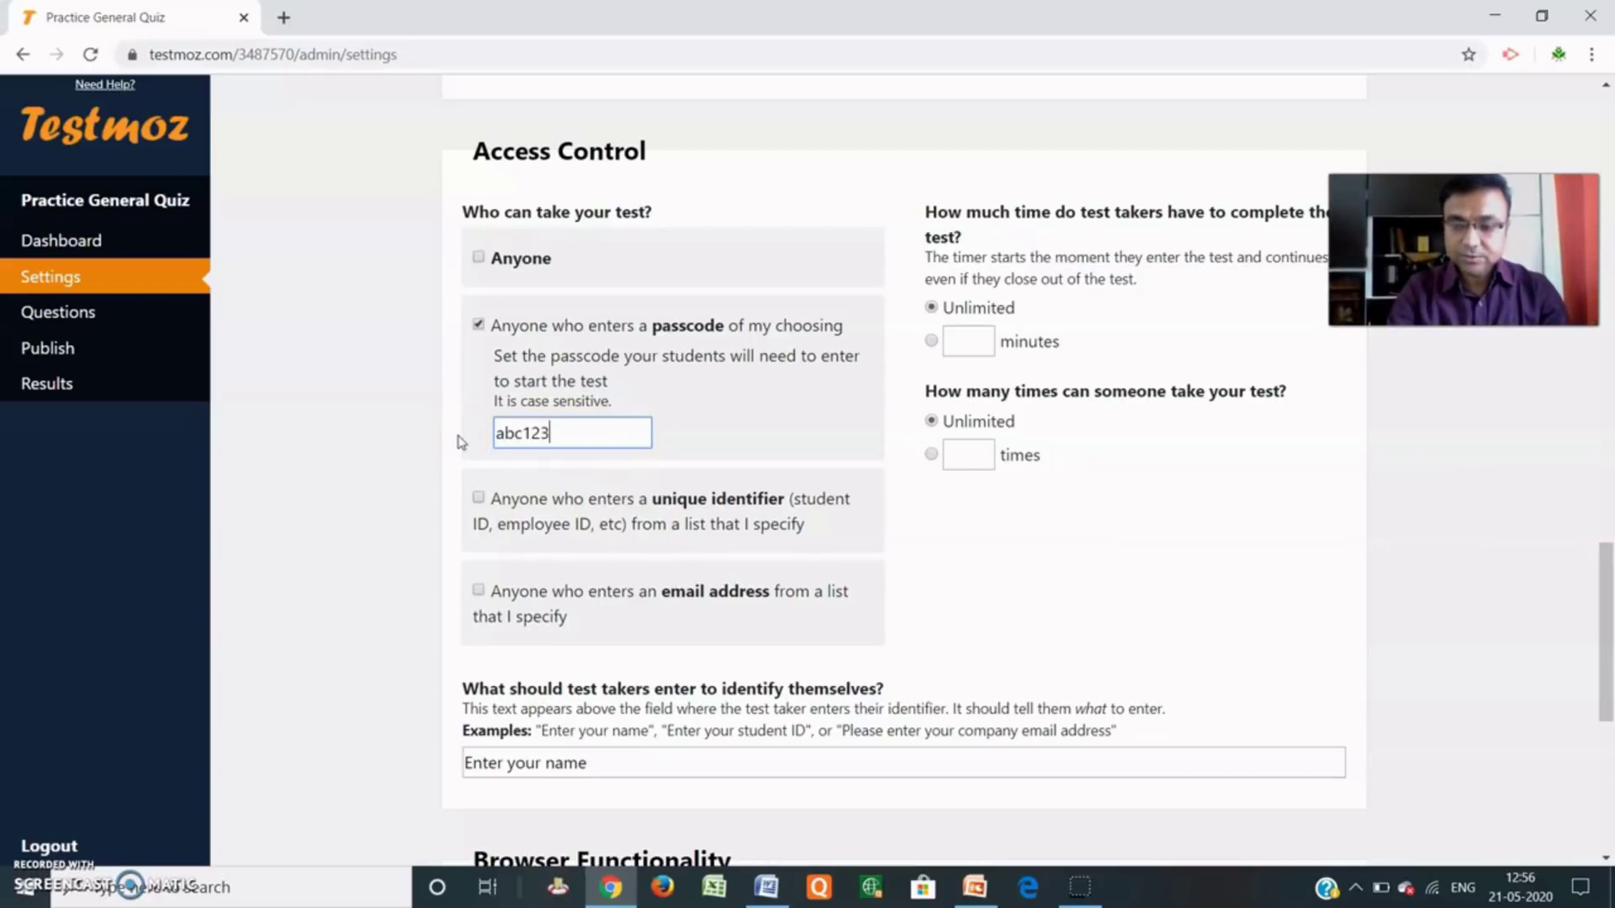
left_click(461, 428)
left_click(594, 434)
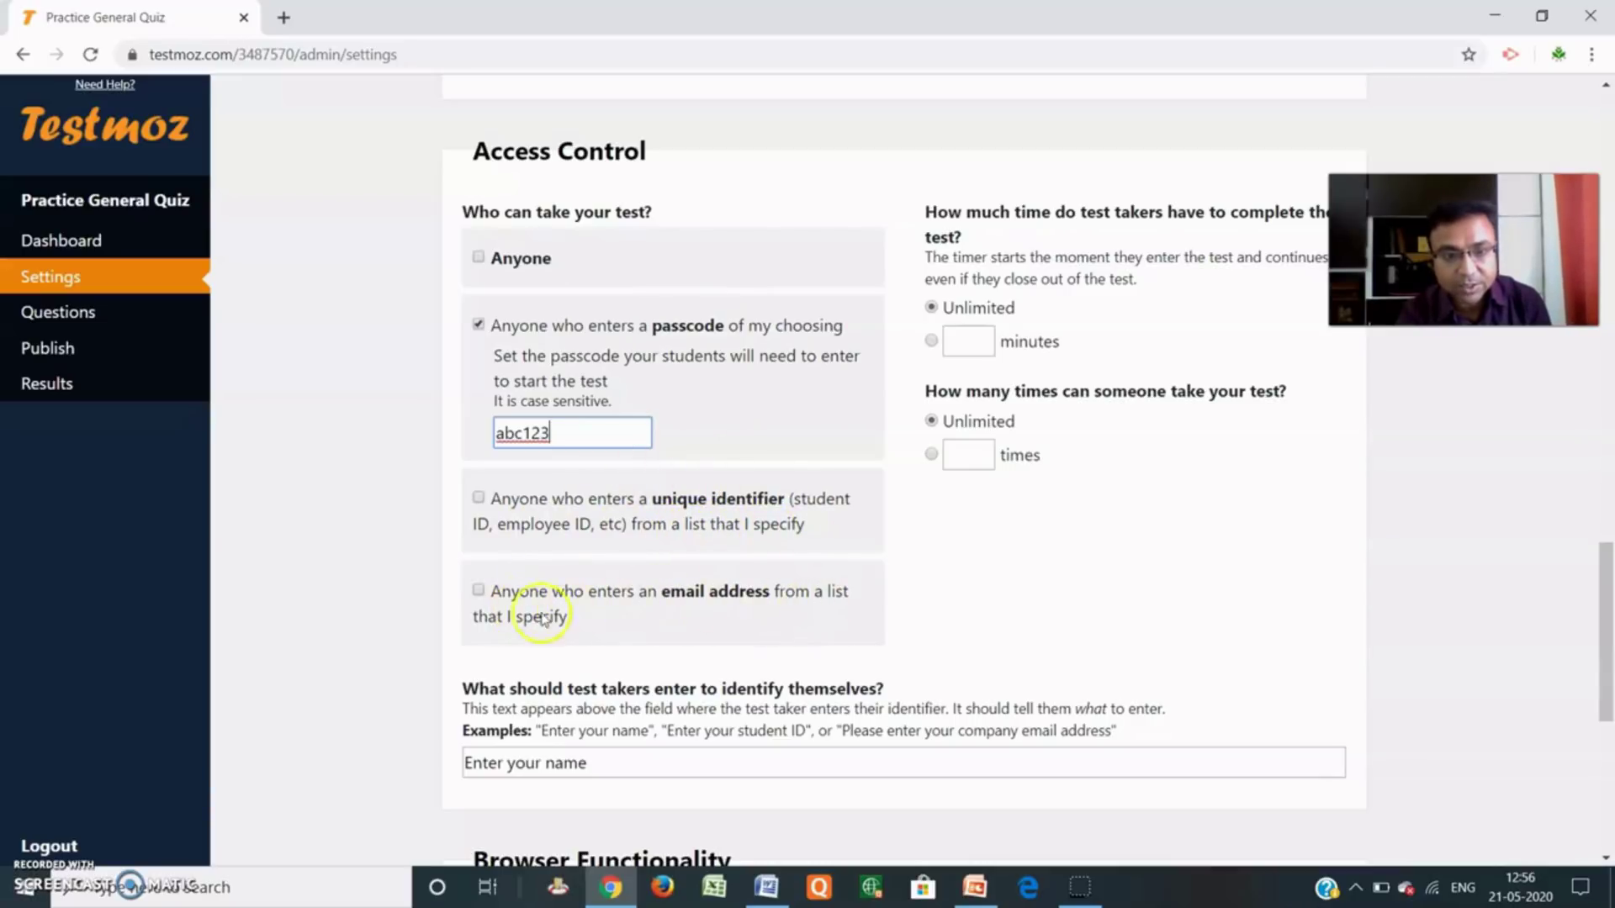
left_click(479, 591)
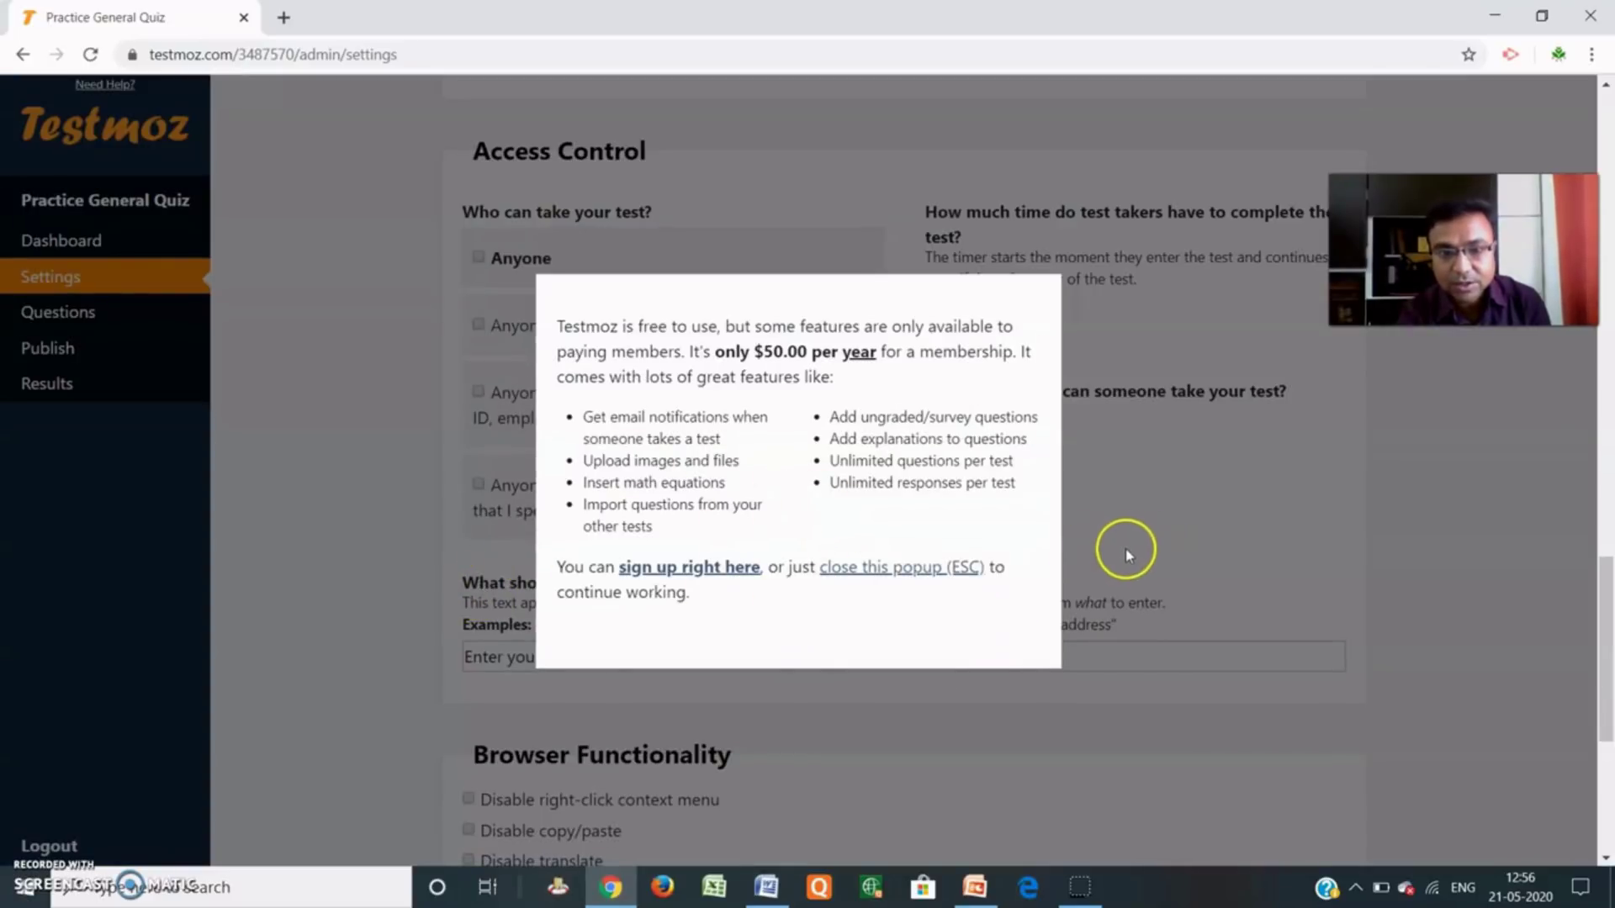
left_click(929, 572)
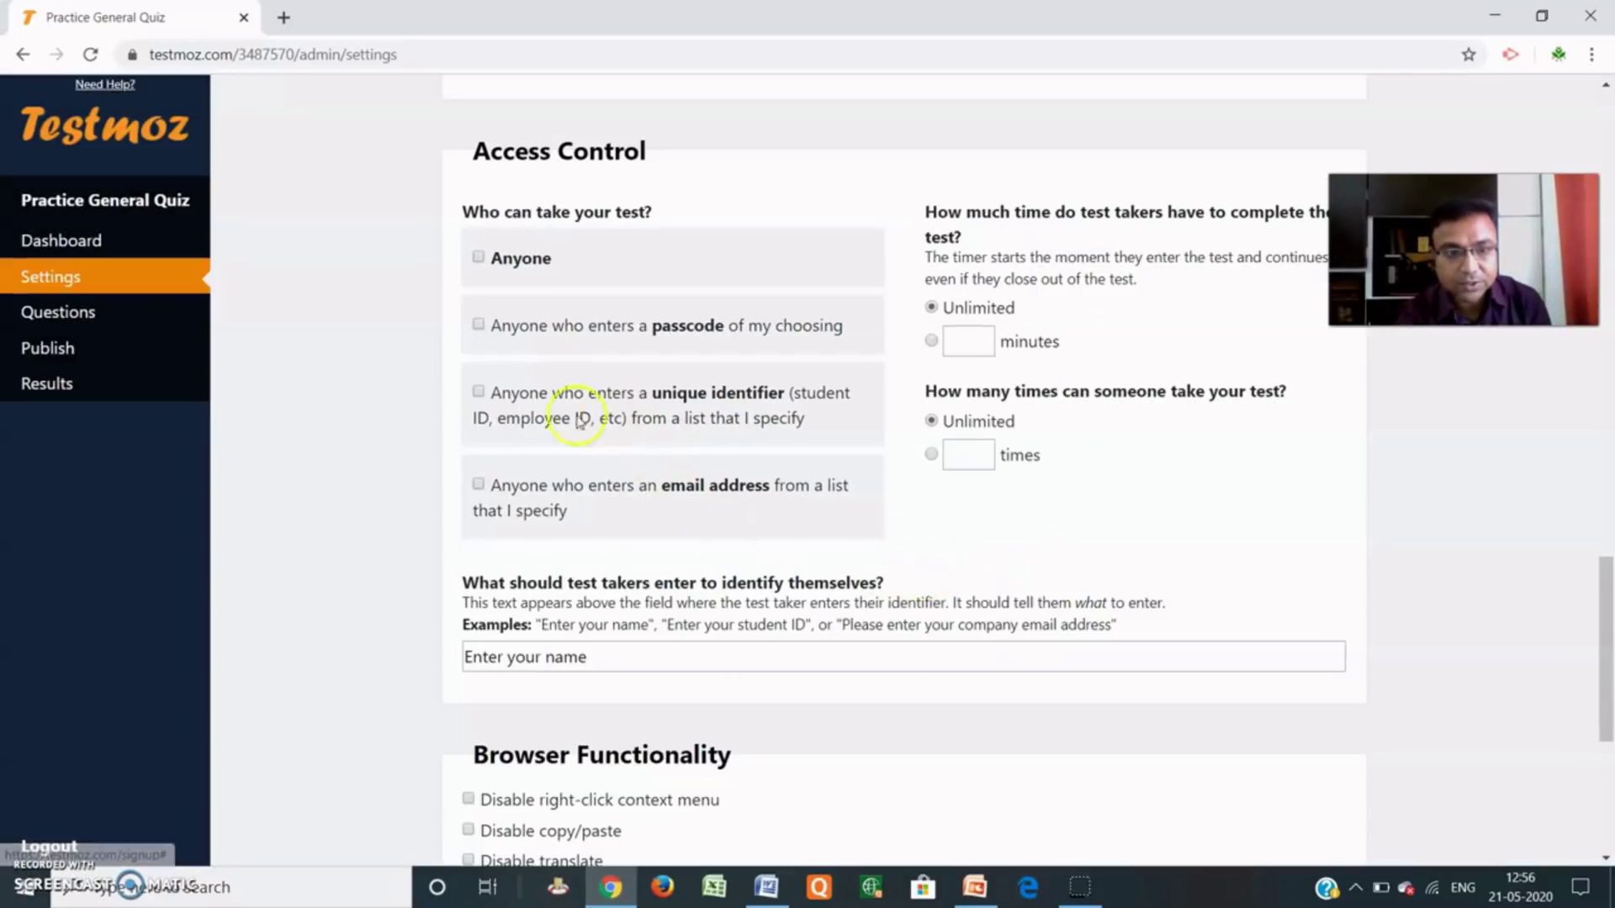
left_click(480, 328)
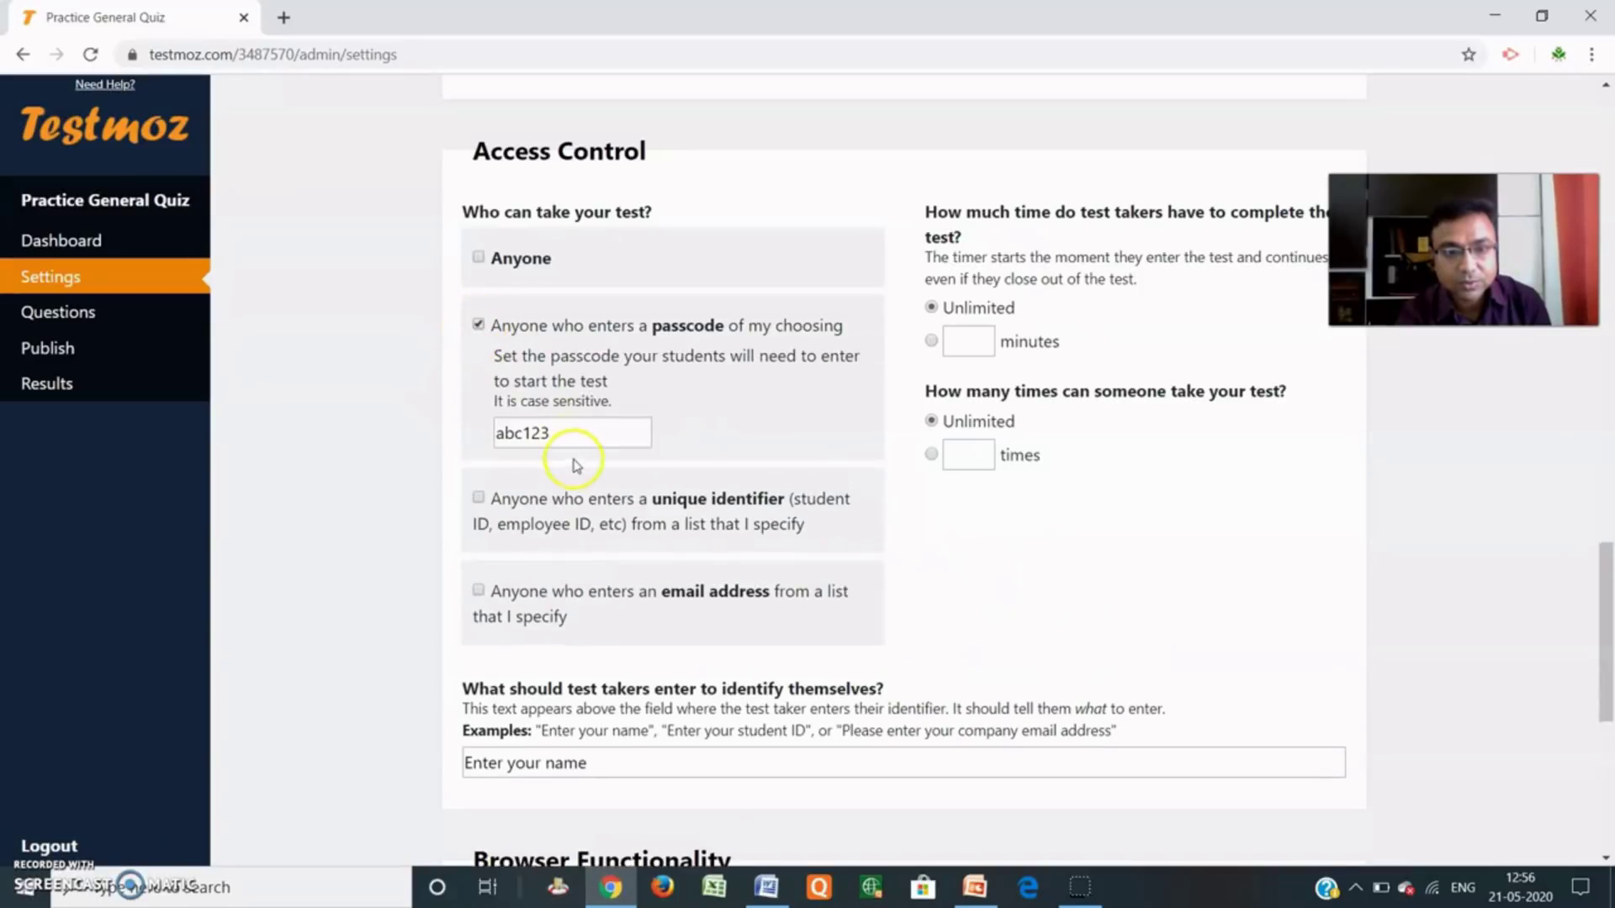
scroll(749, 597, "down", 3)
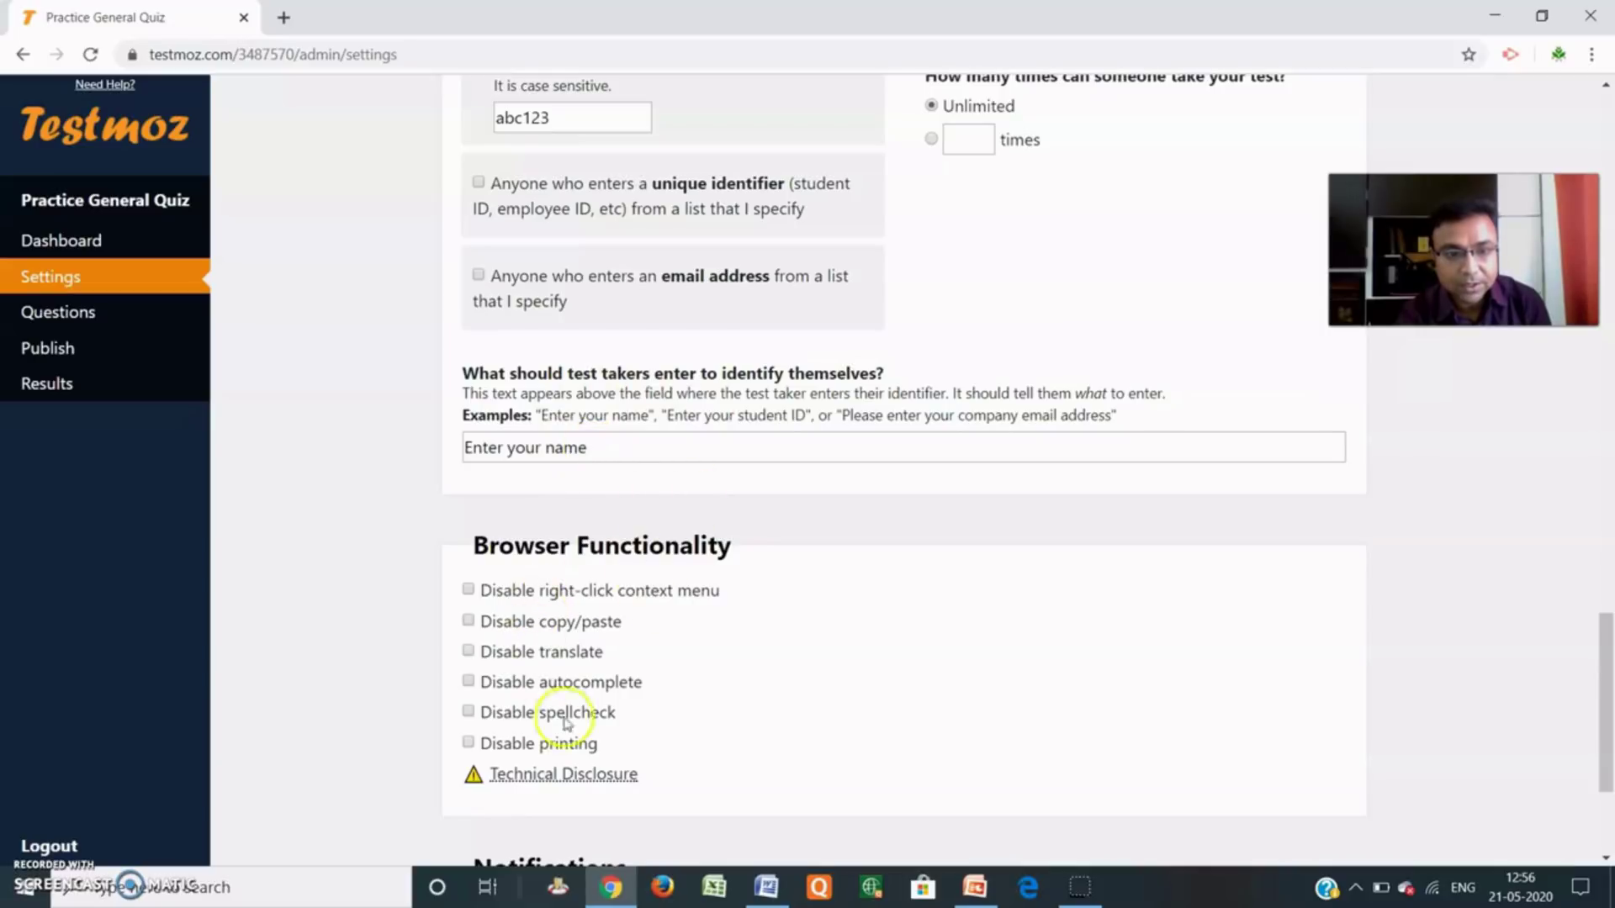
scroll(543, 591, "down", 3)
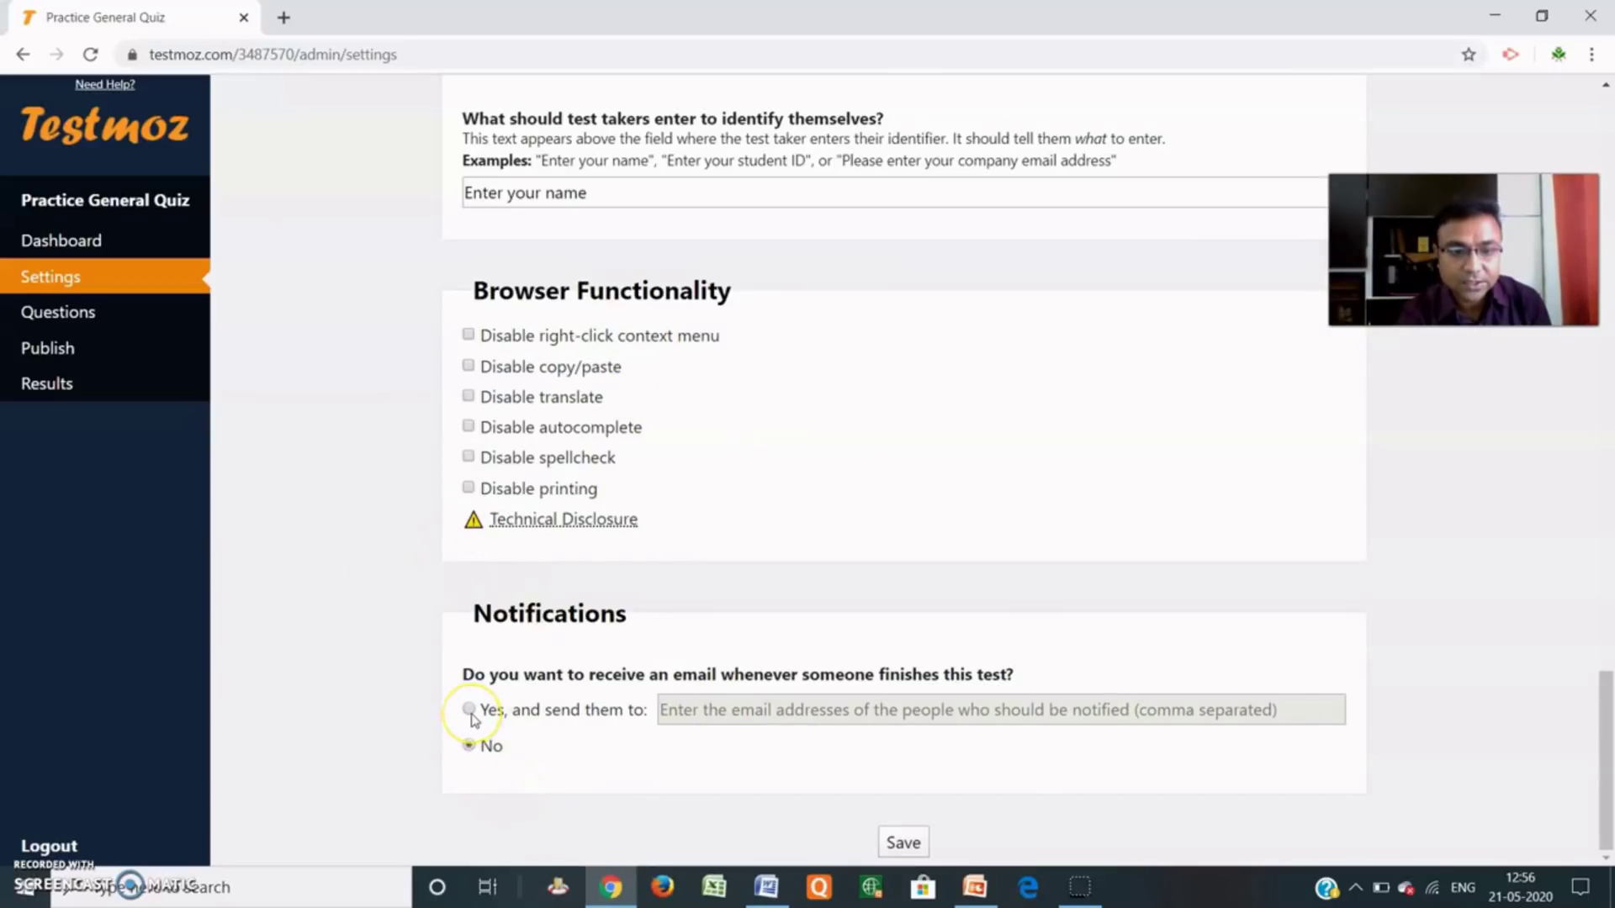
left_click(469, 711)
left_click(925, 565)
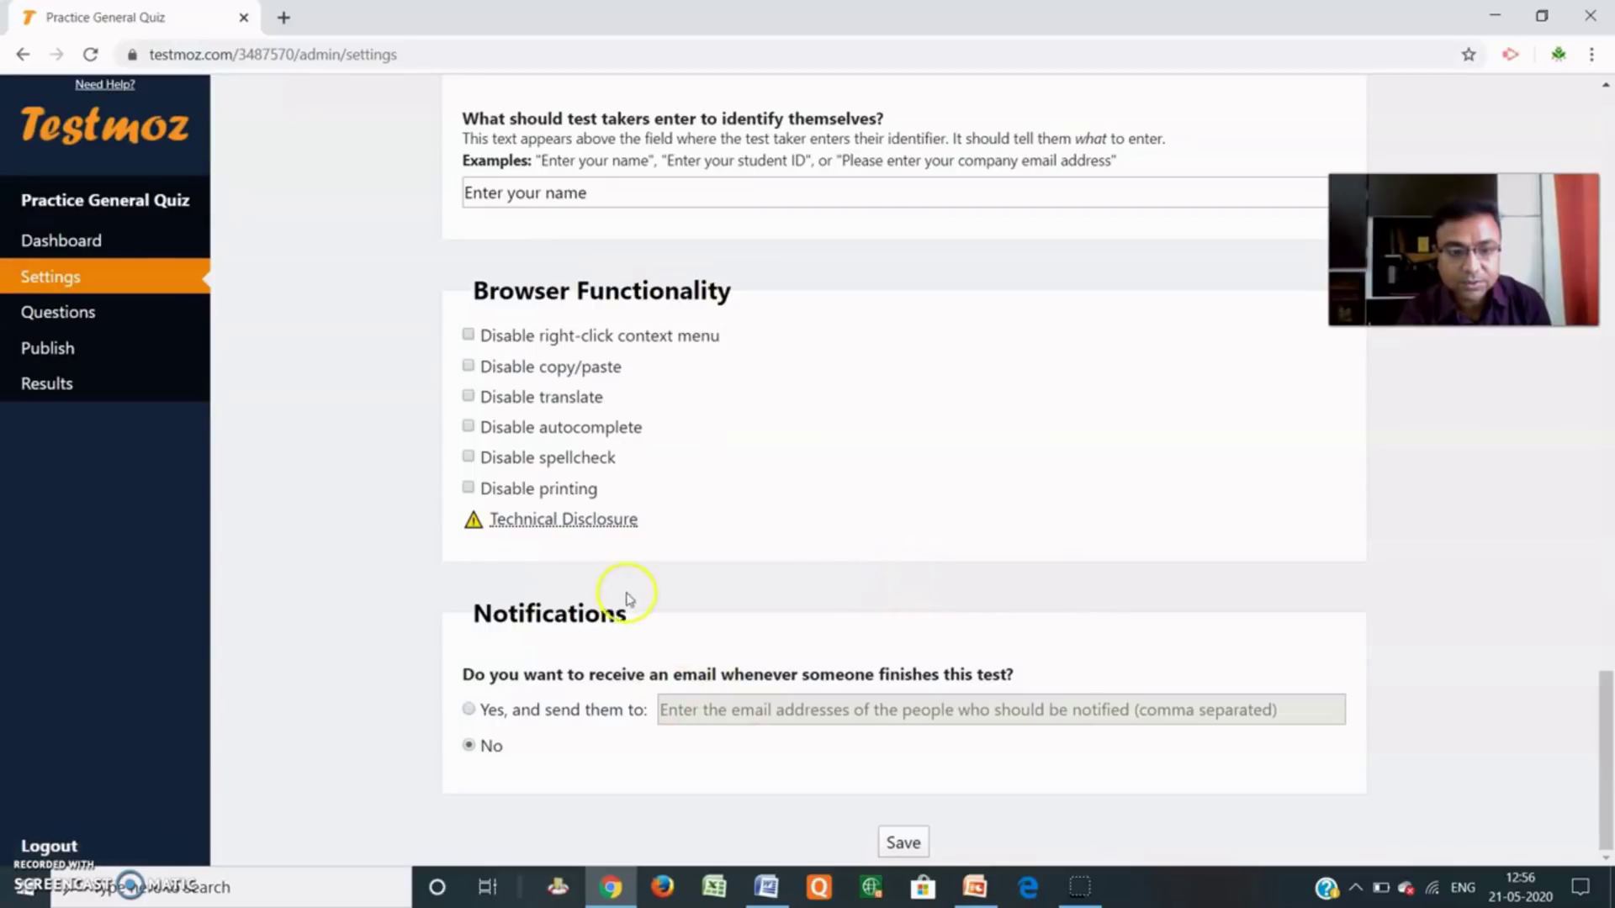
scroll(721, 517, "up", 3)
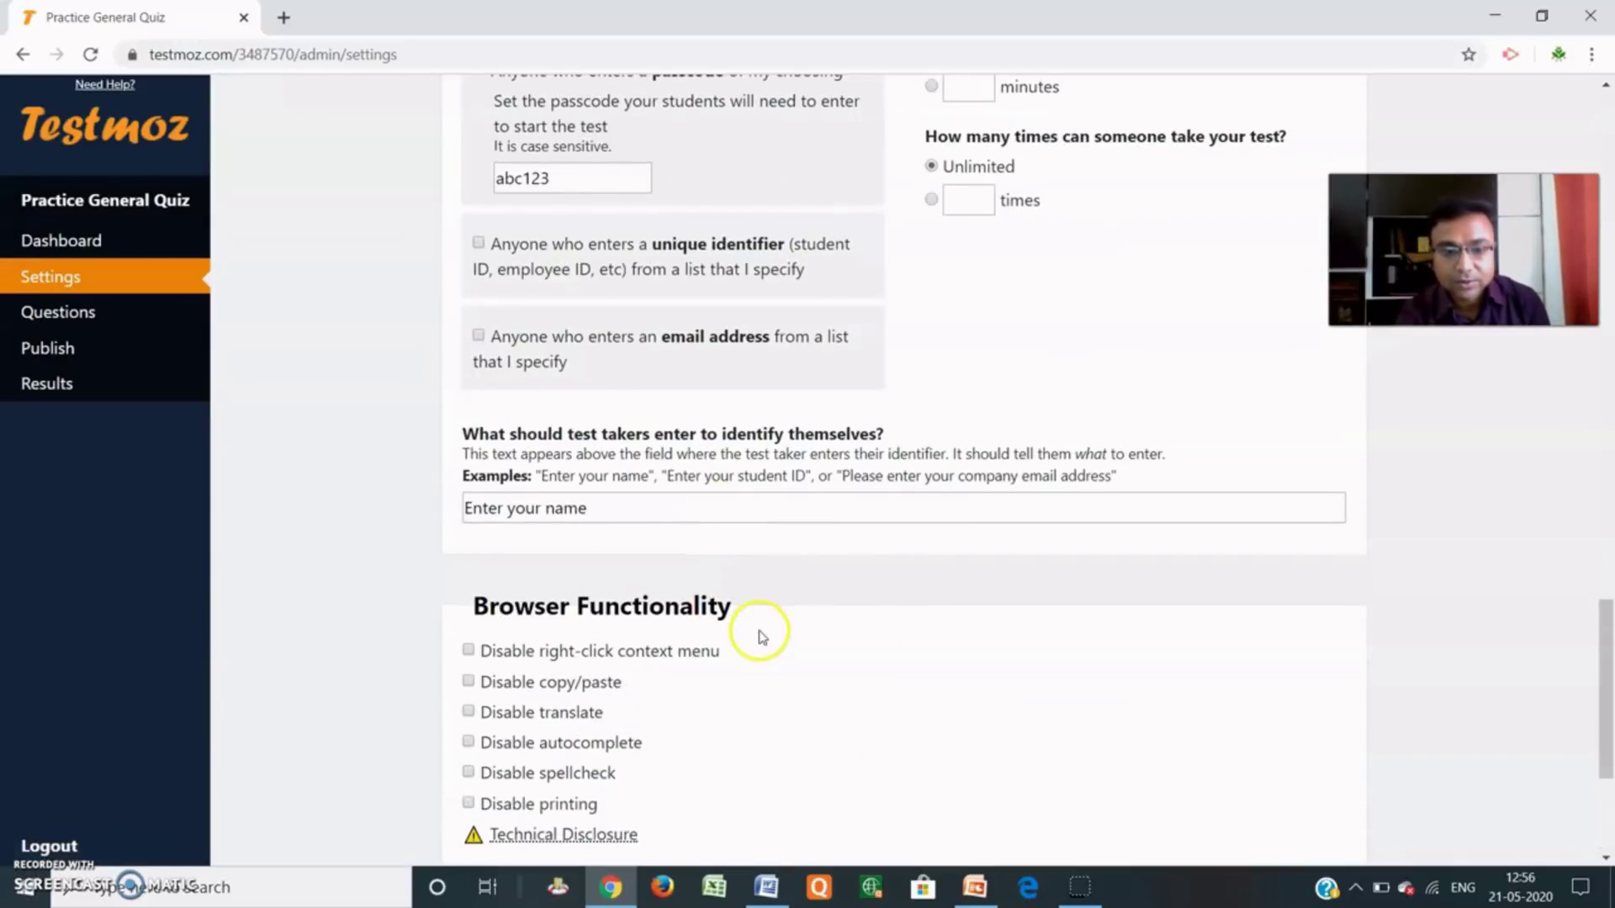
scroll(760, 637, "down", 3)
scroll(774, 644, "up", 7)
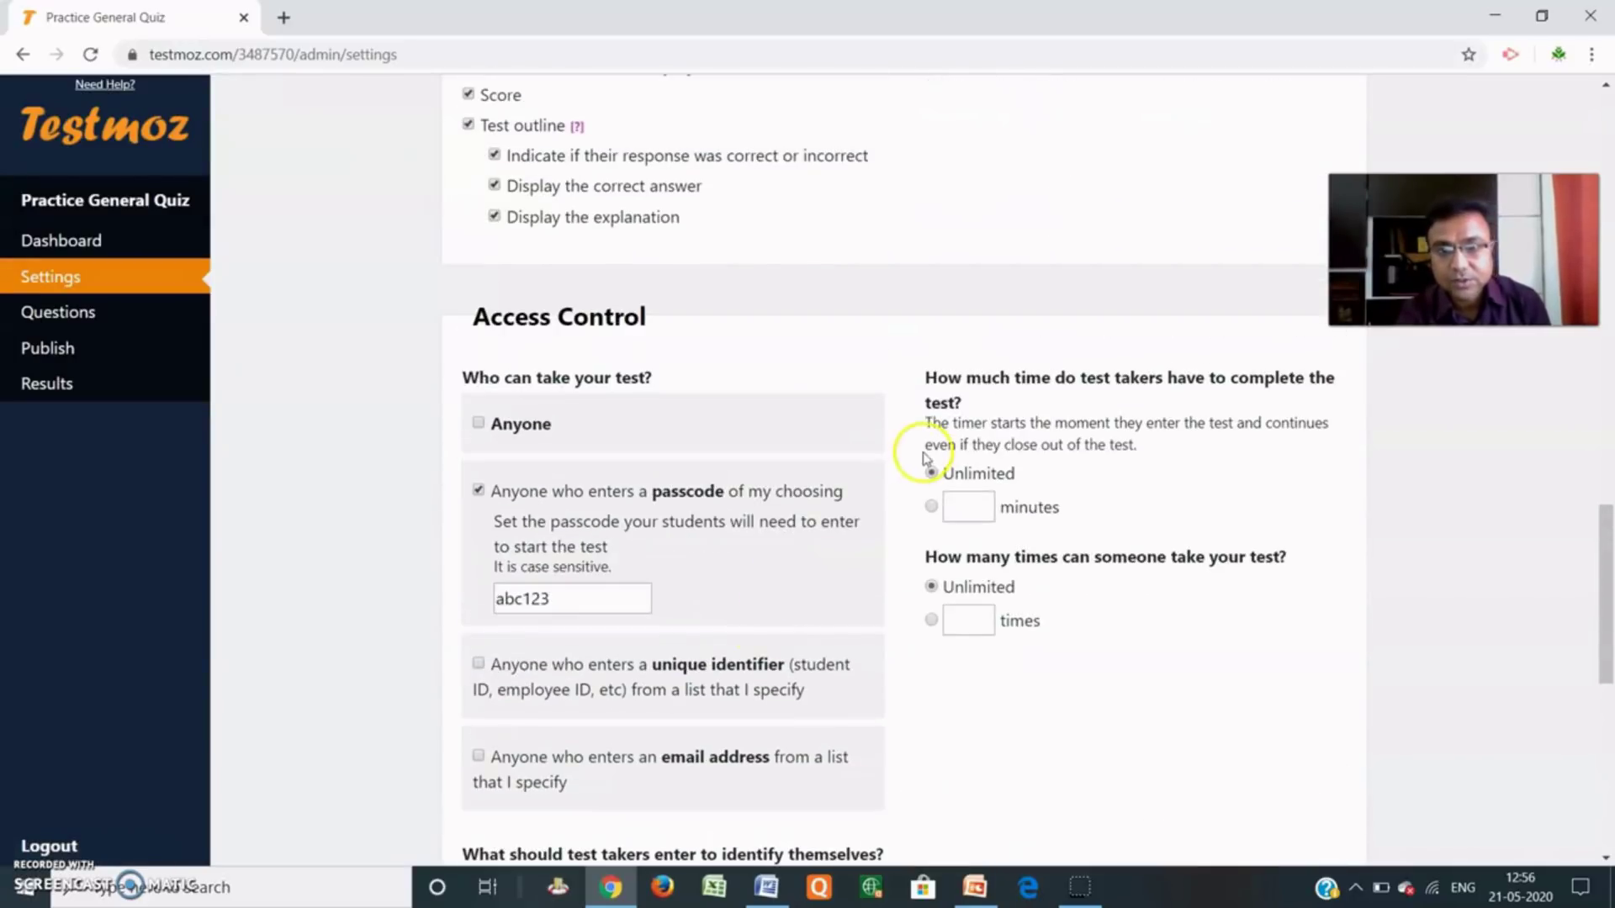
scroll(900, 395, "down", 1)
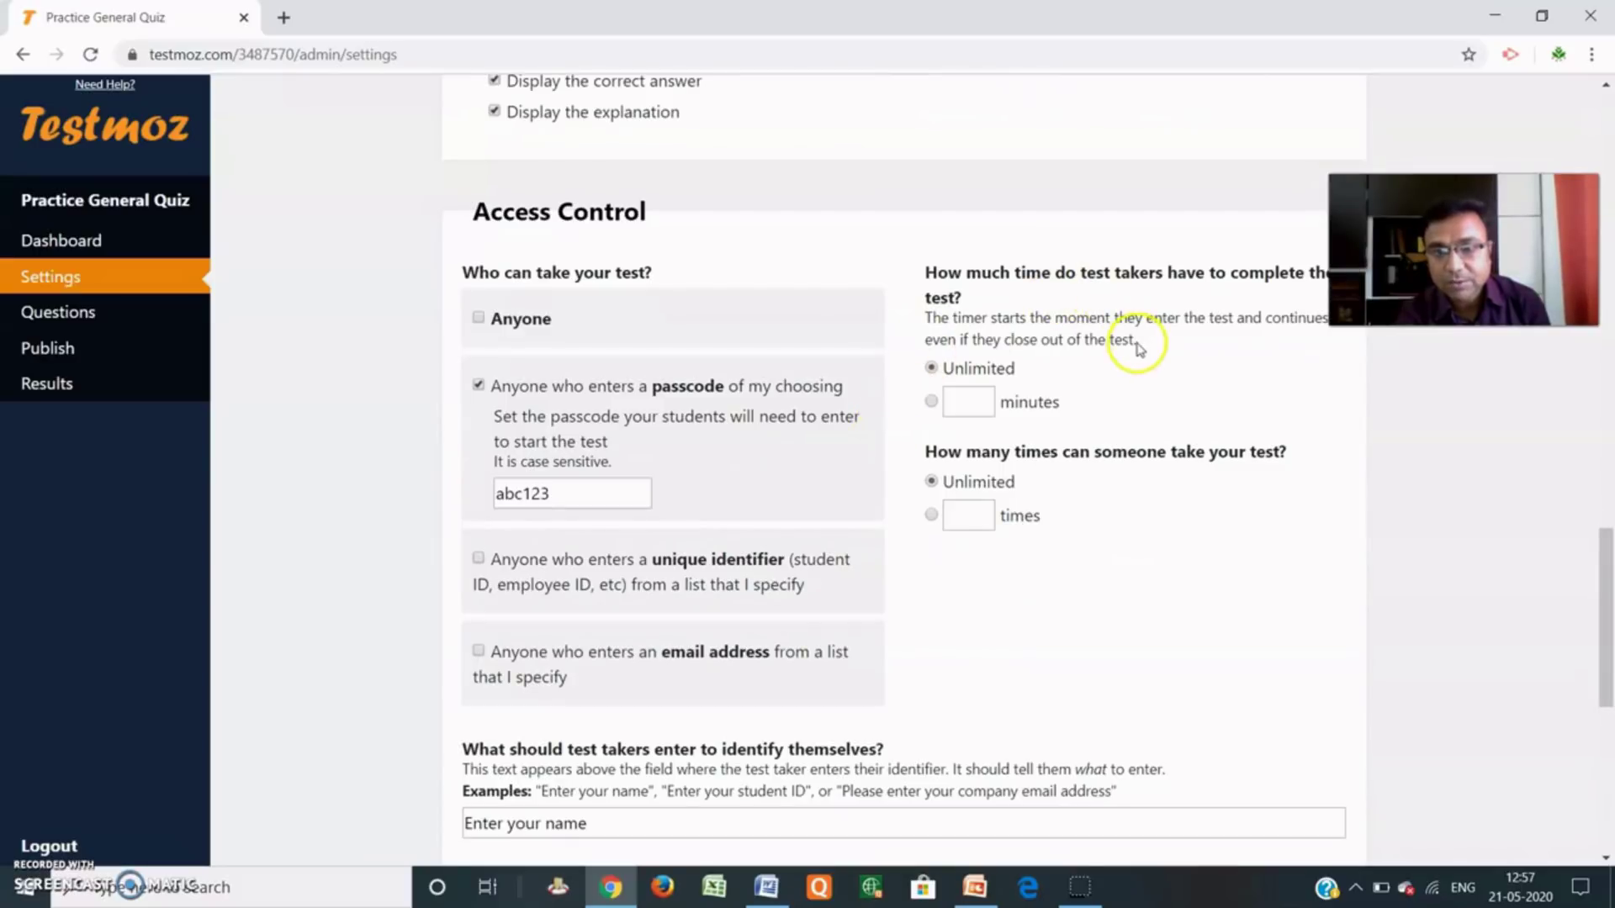
scroll(1137, 348, "up", 1)
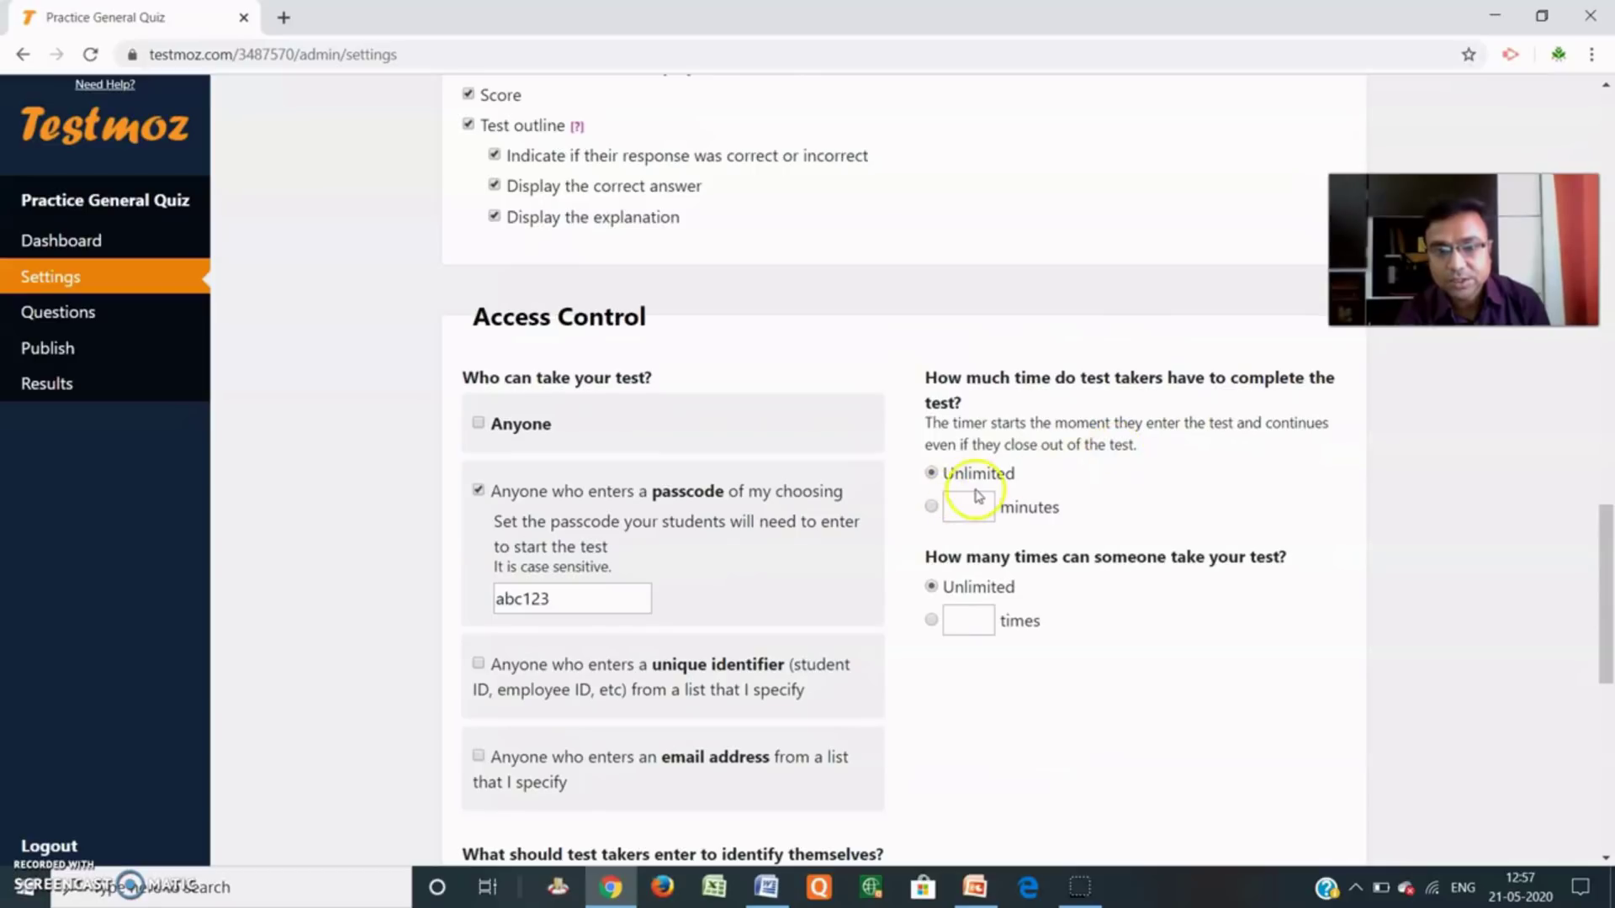
Limit the quiz to 10 minutes and 1 attempt, then save the settings.
left_click(931, 507)
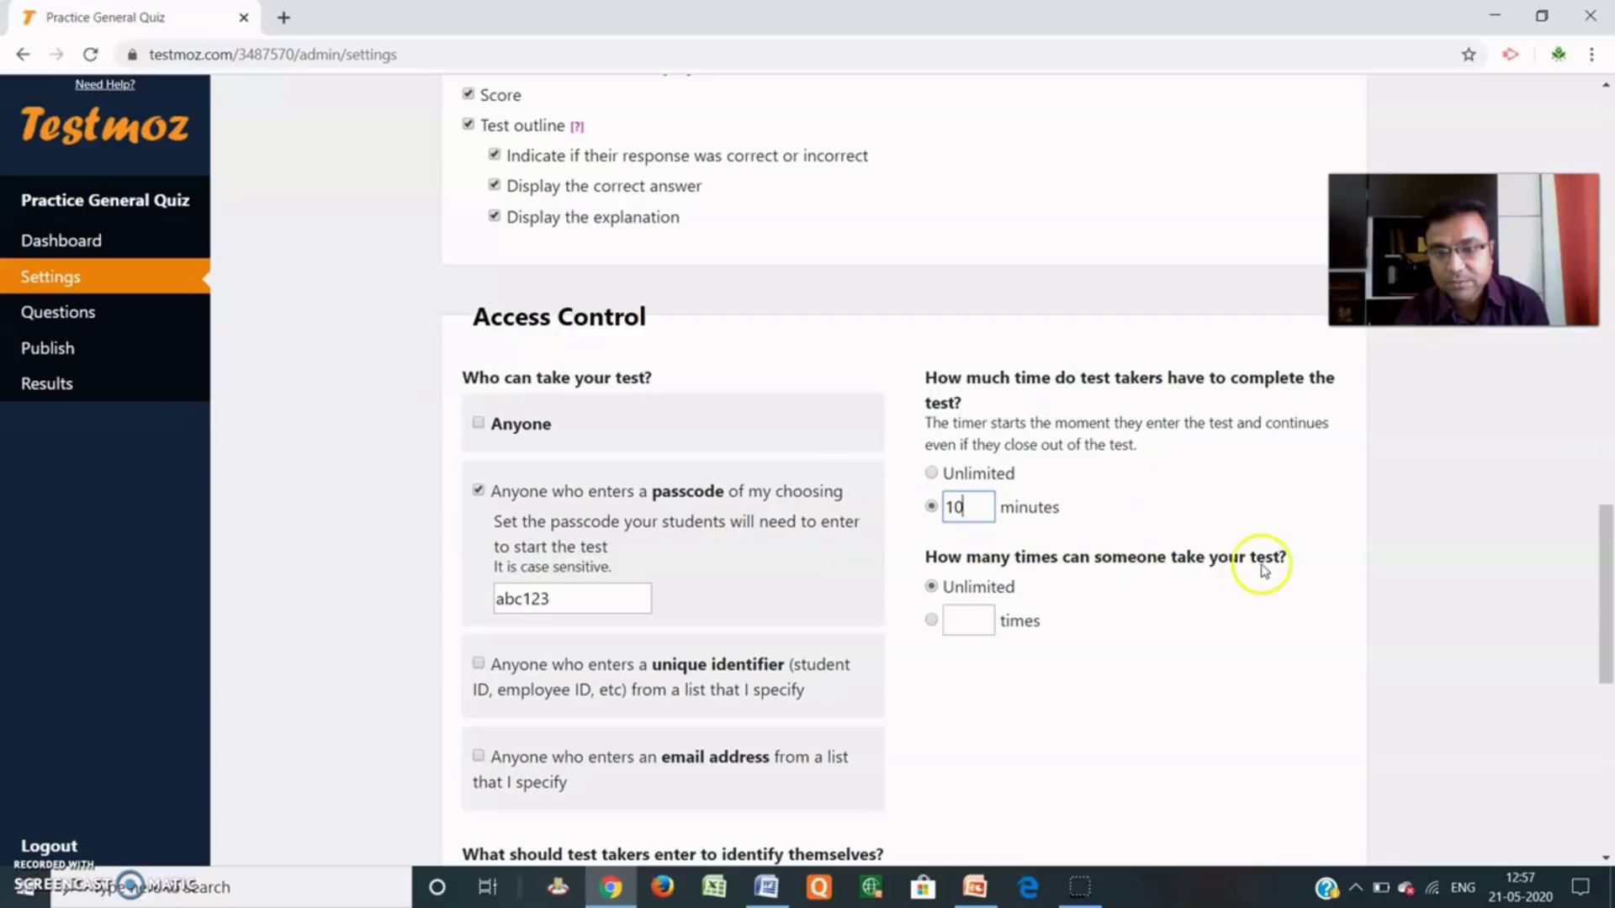
left_click(967, 623)
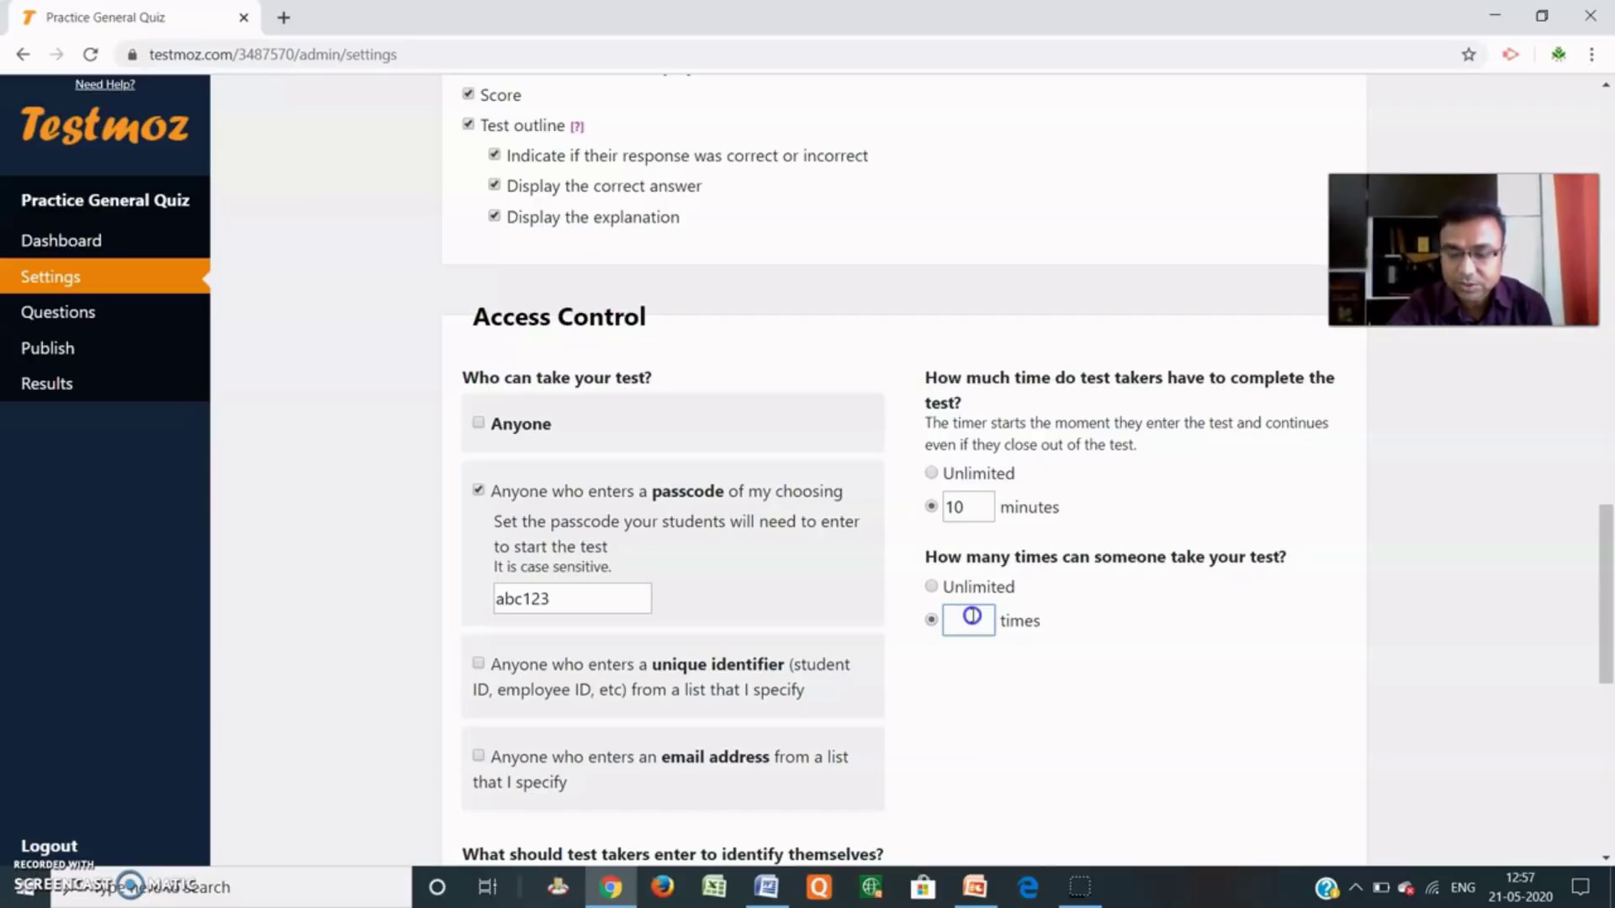
left_click(1049, 606)
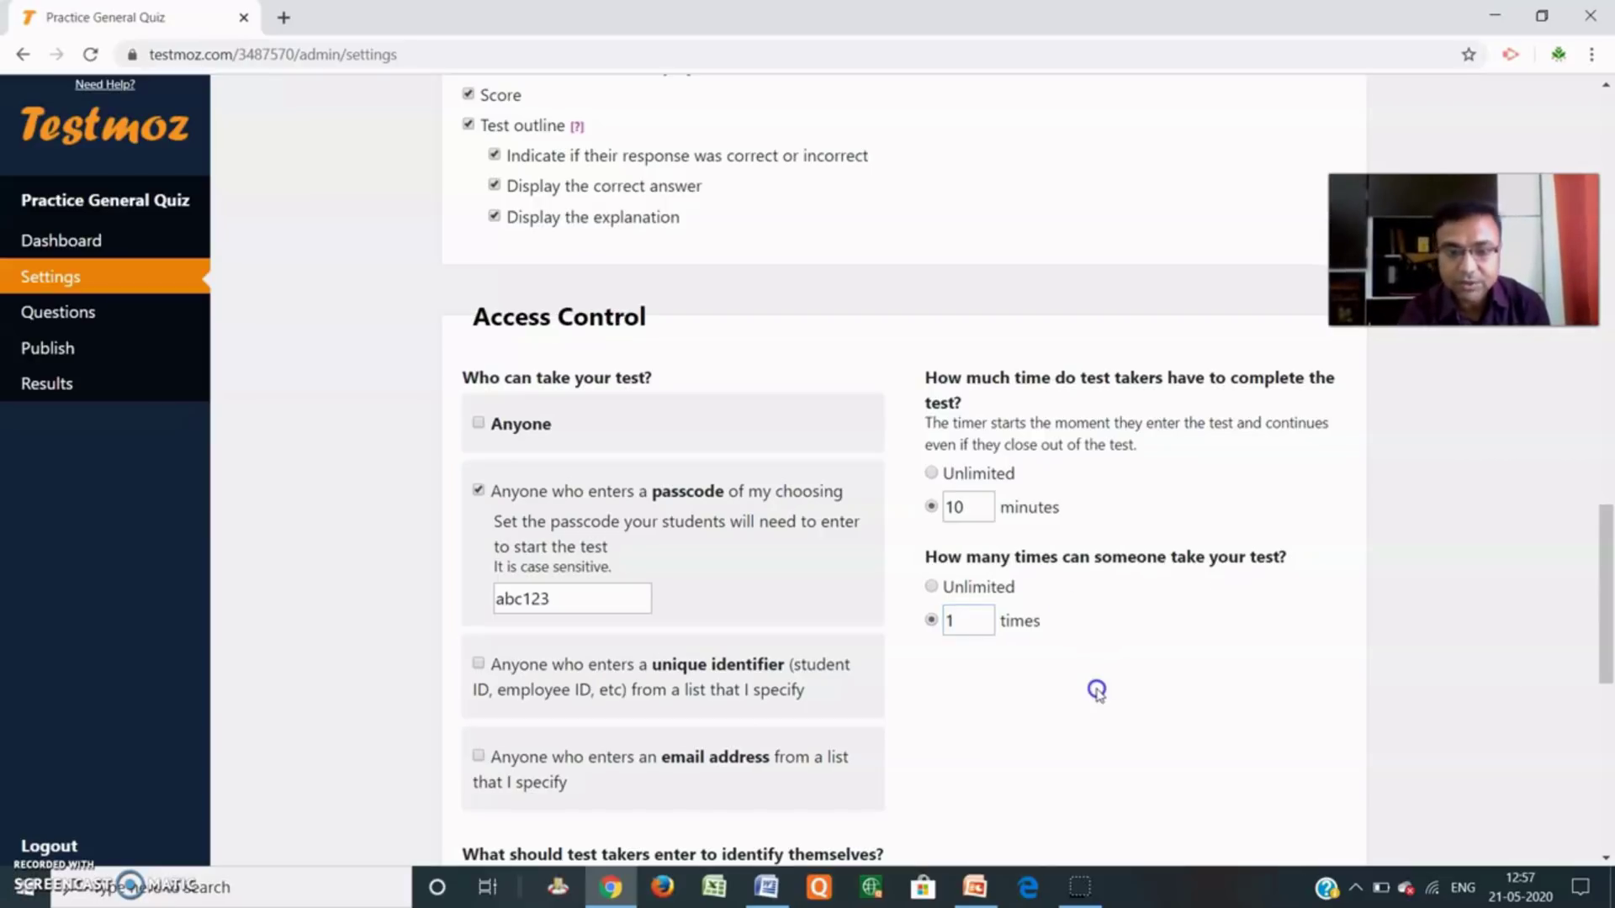
left_click(917, 673)
scroll(883, 713, "down", 1)
scroll(883, 713, "down", 3)
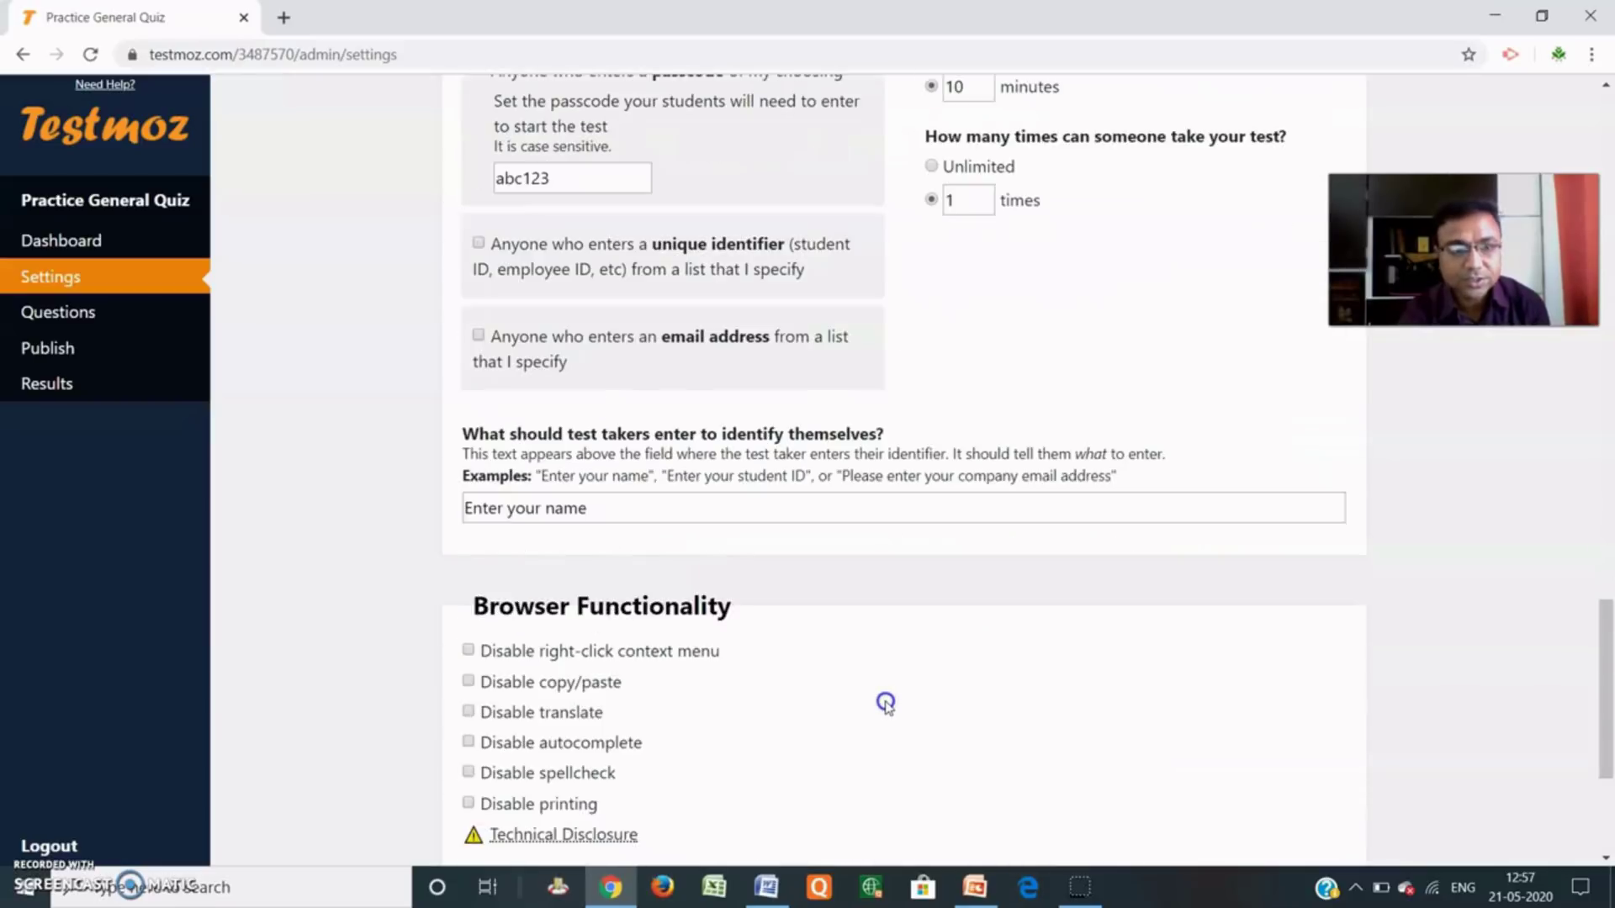
scroll(884, 714, "up", 11)
scroll(885, 704, "up", 9)
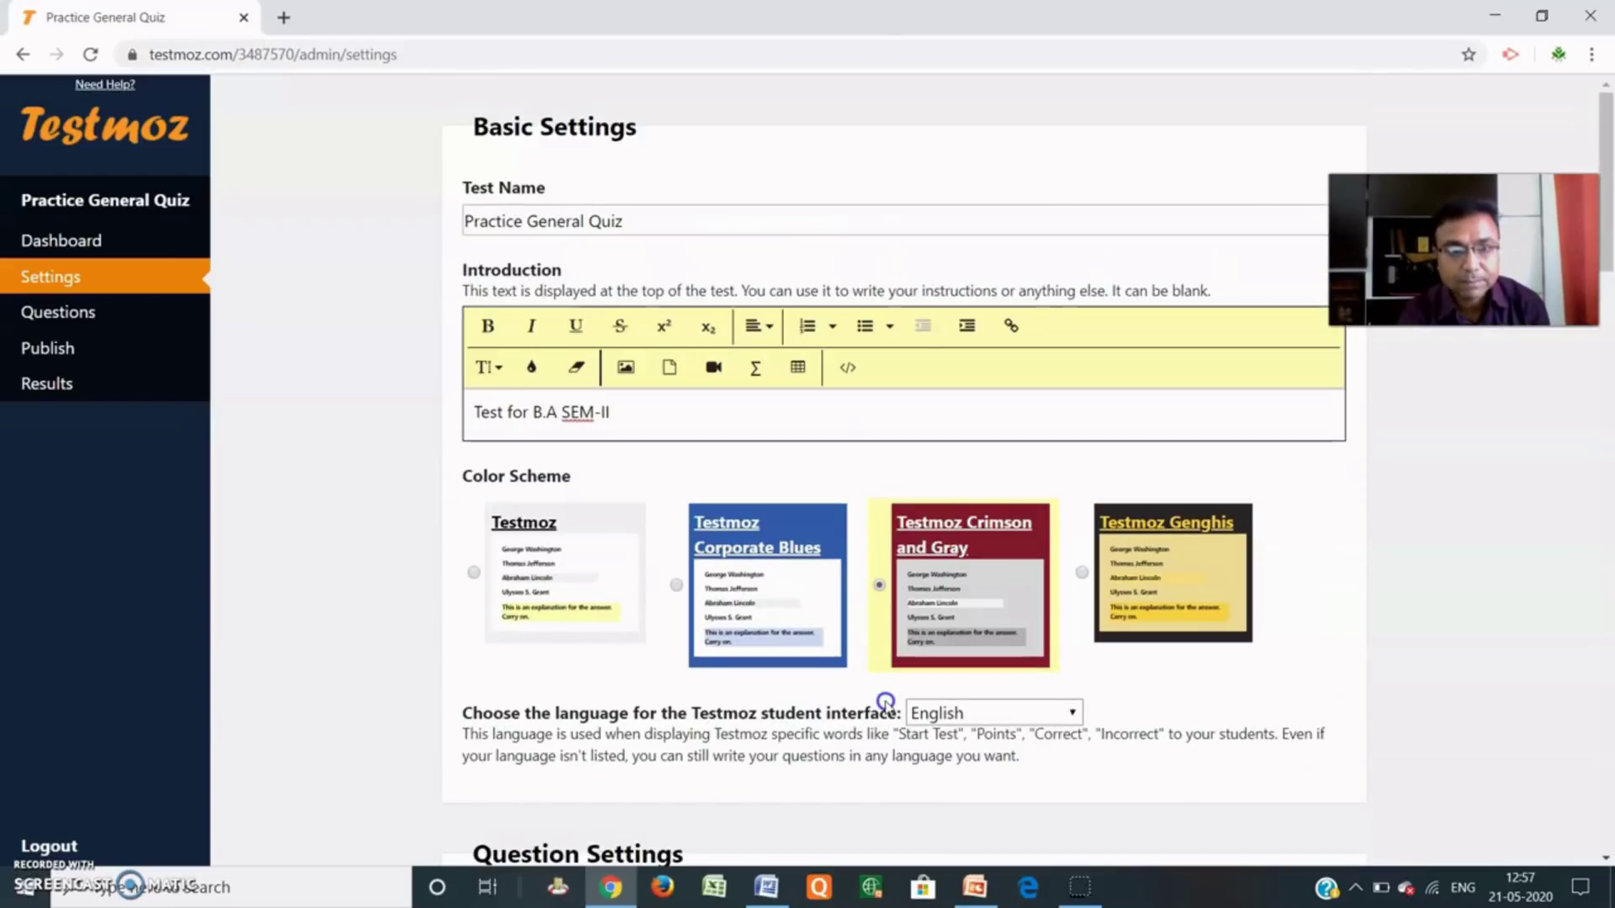
scroll(884, 698, "down", 15)
scroll(887, 712, "down", 8)
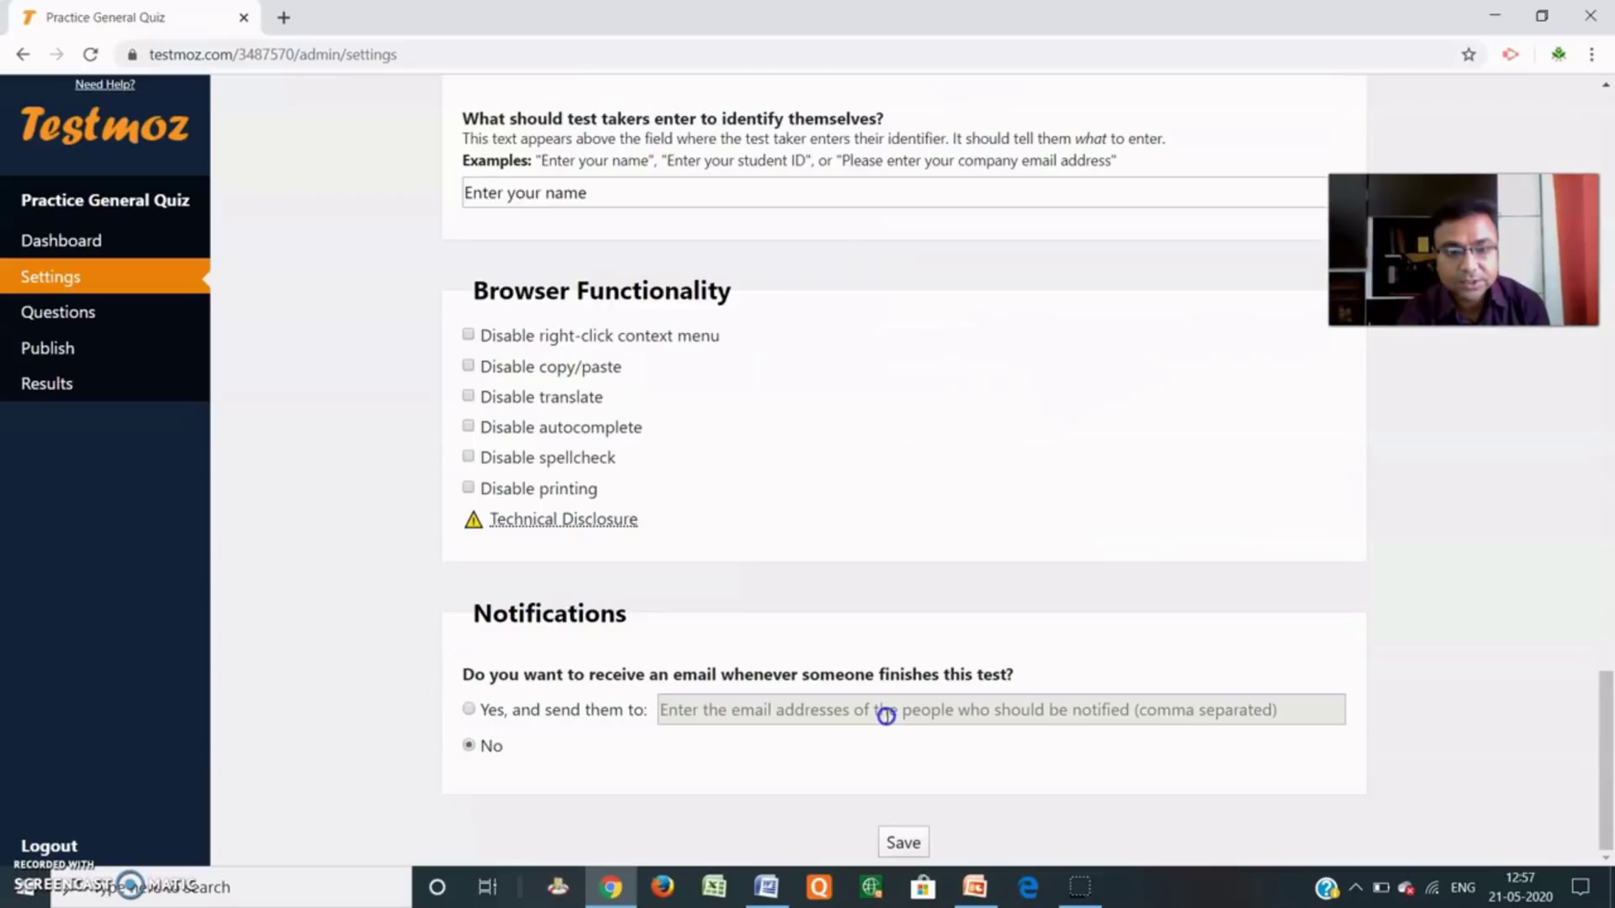
left_click(903, 843)
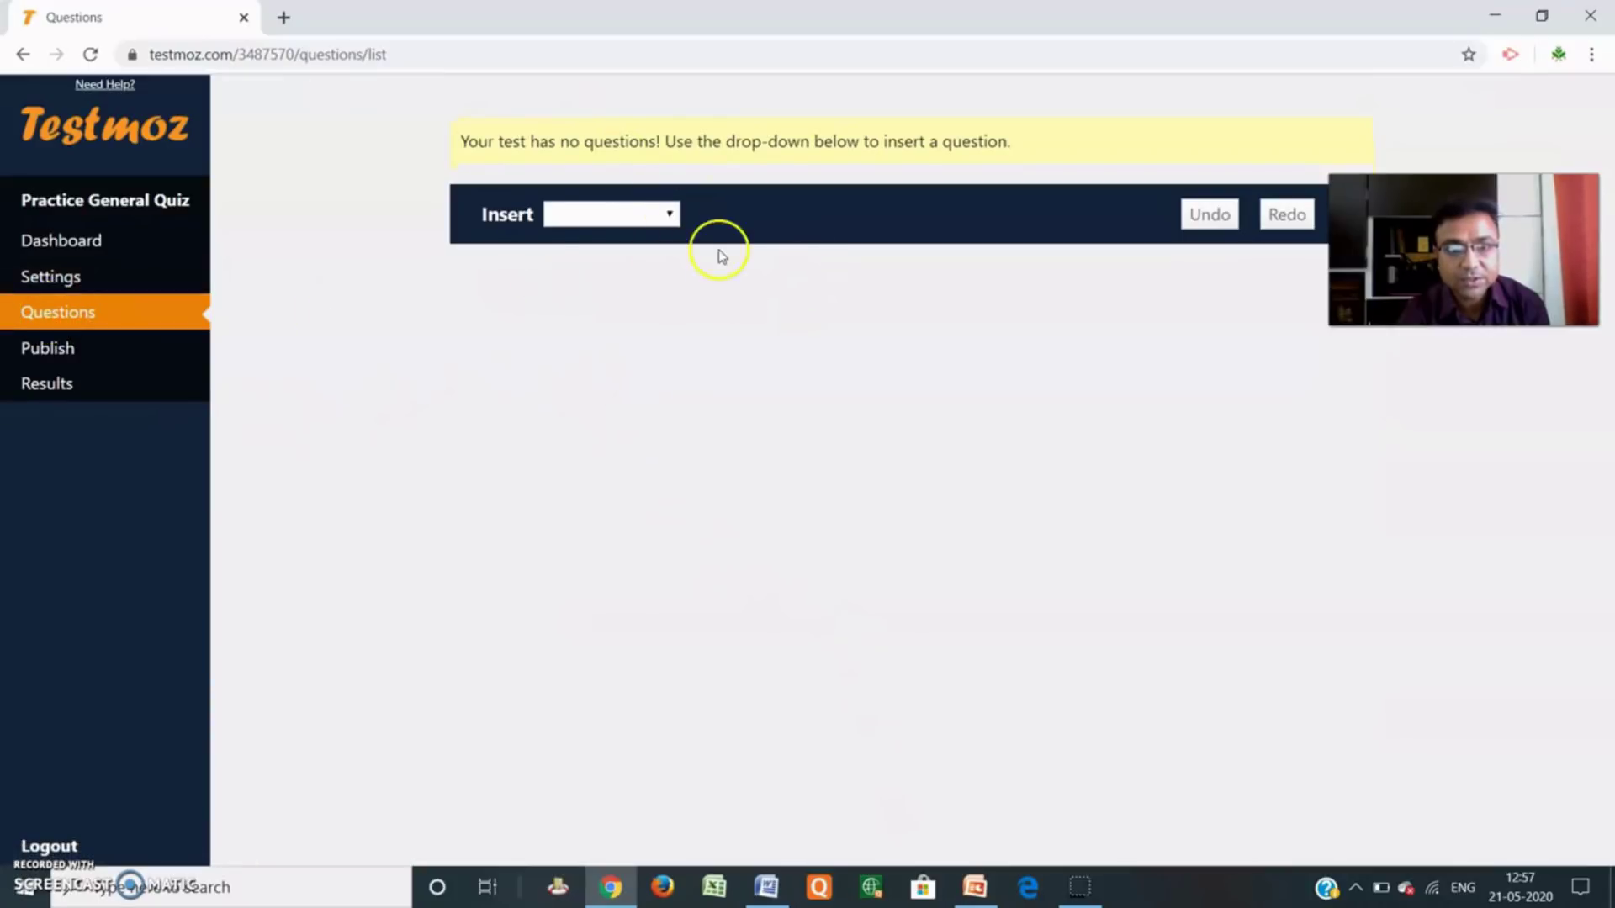
Insert a Graded > Multiple choice (choose one) question from the Insert menu.
left_click(670, 215)
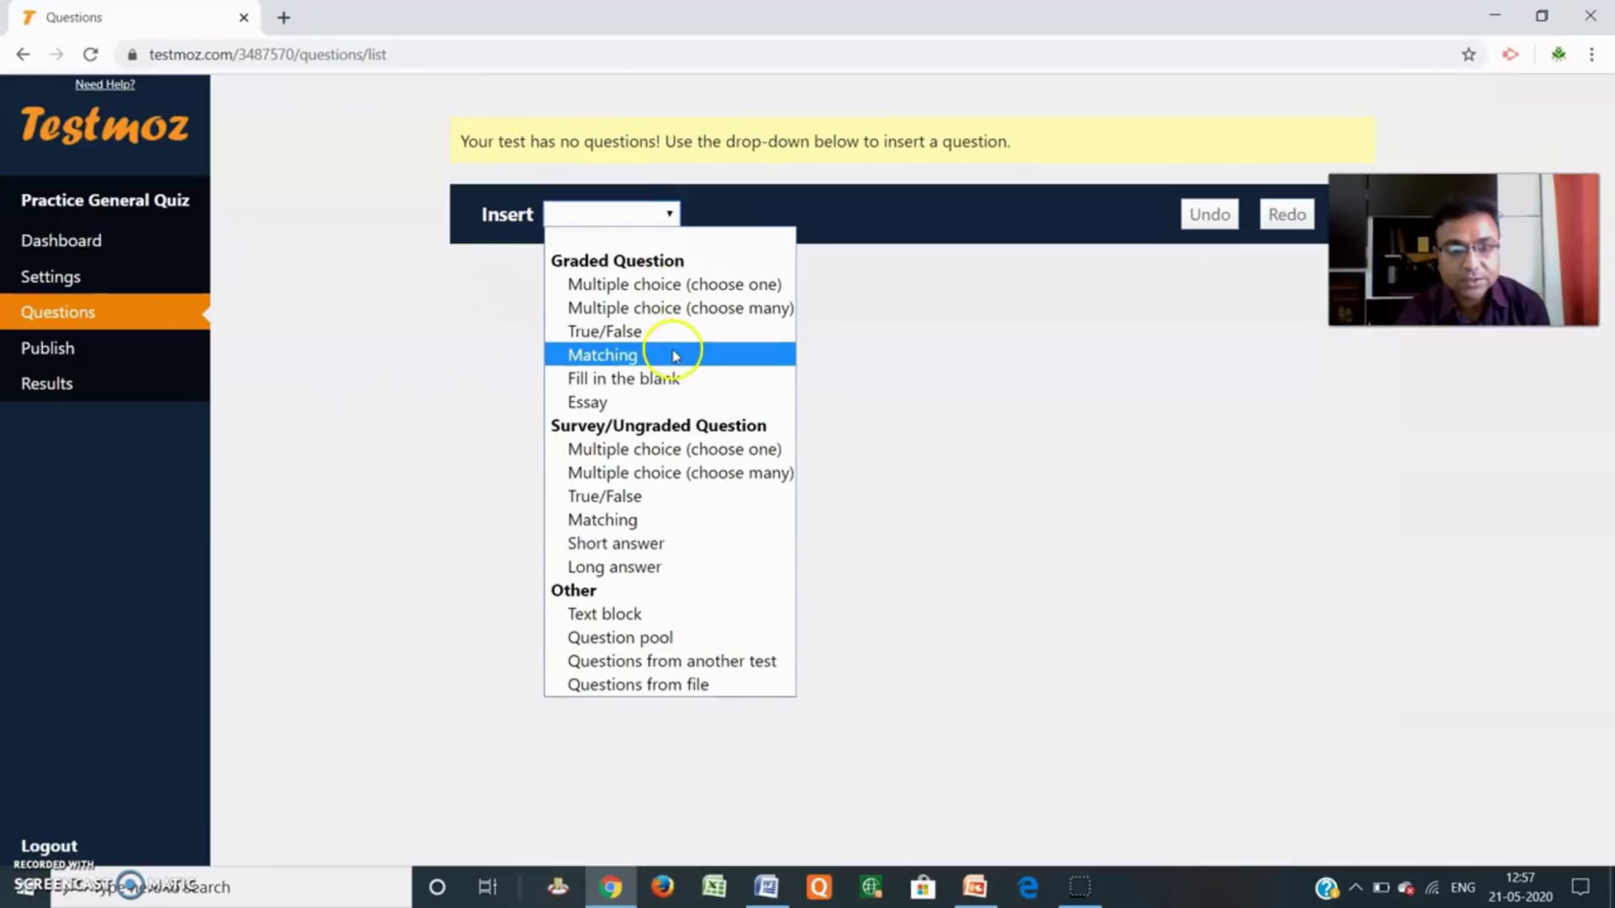
left_click(674, 379)
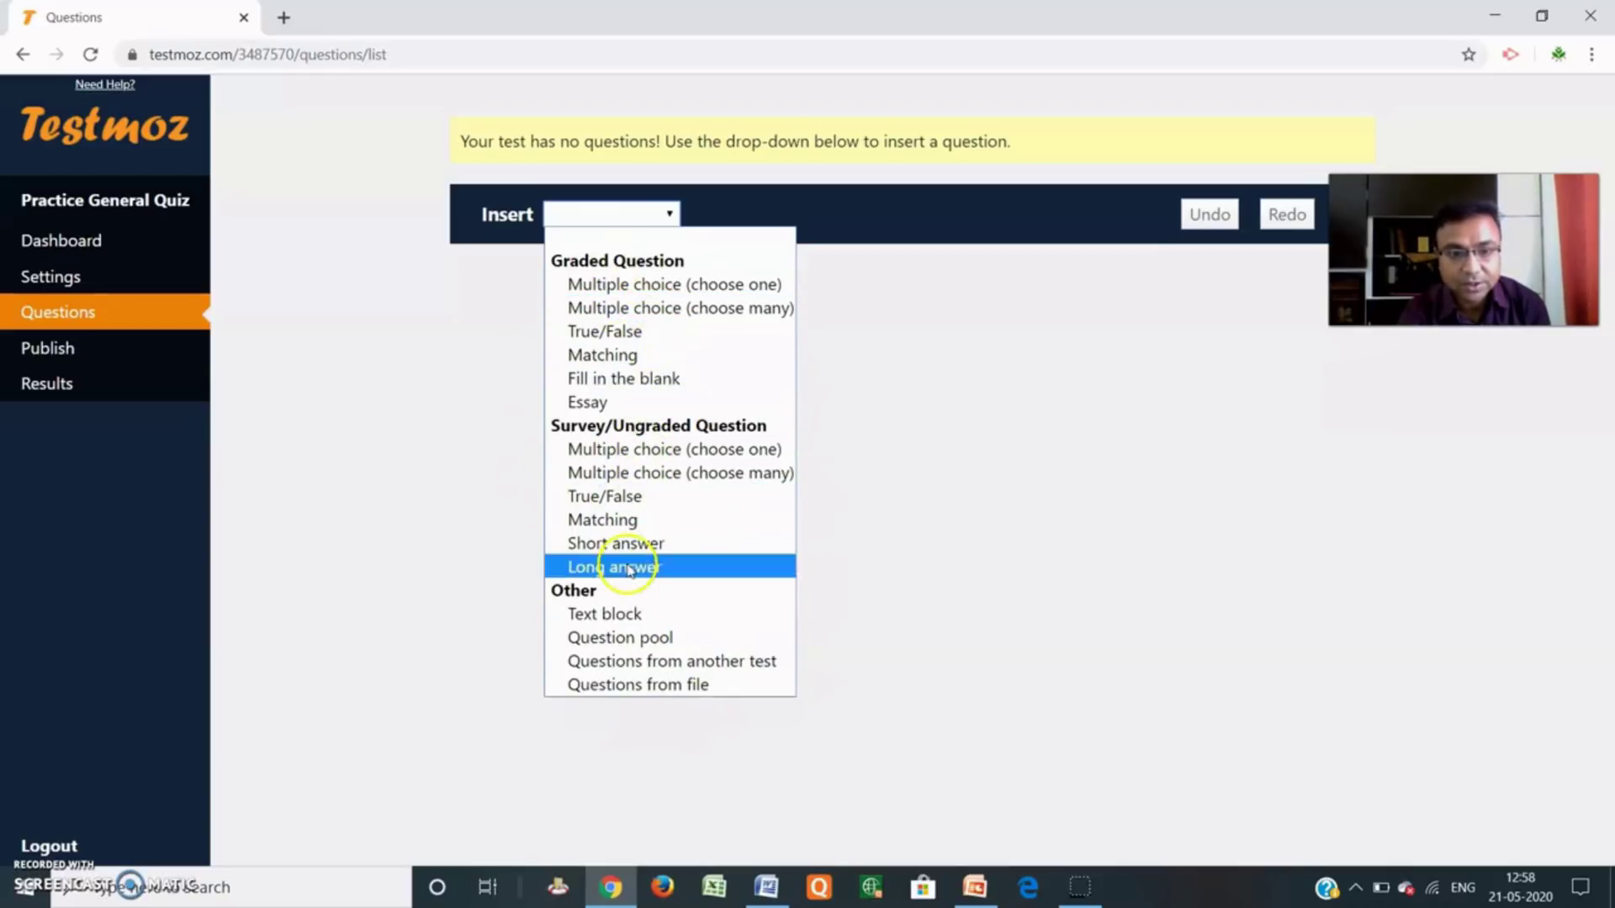
left_click(625, 286)
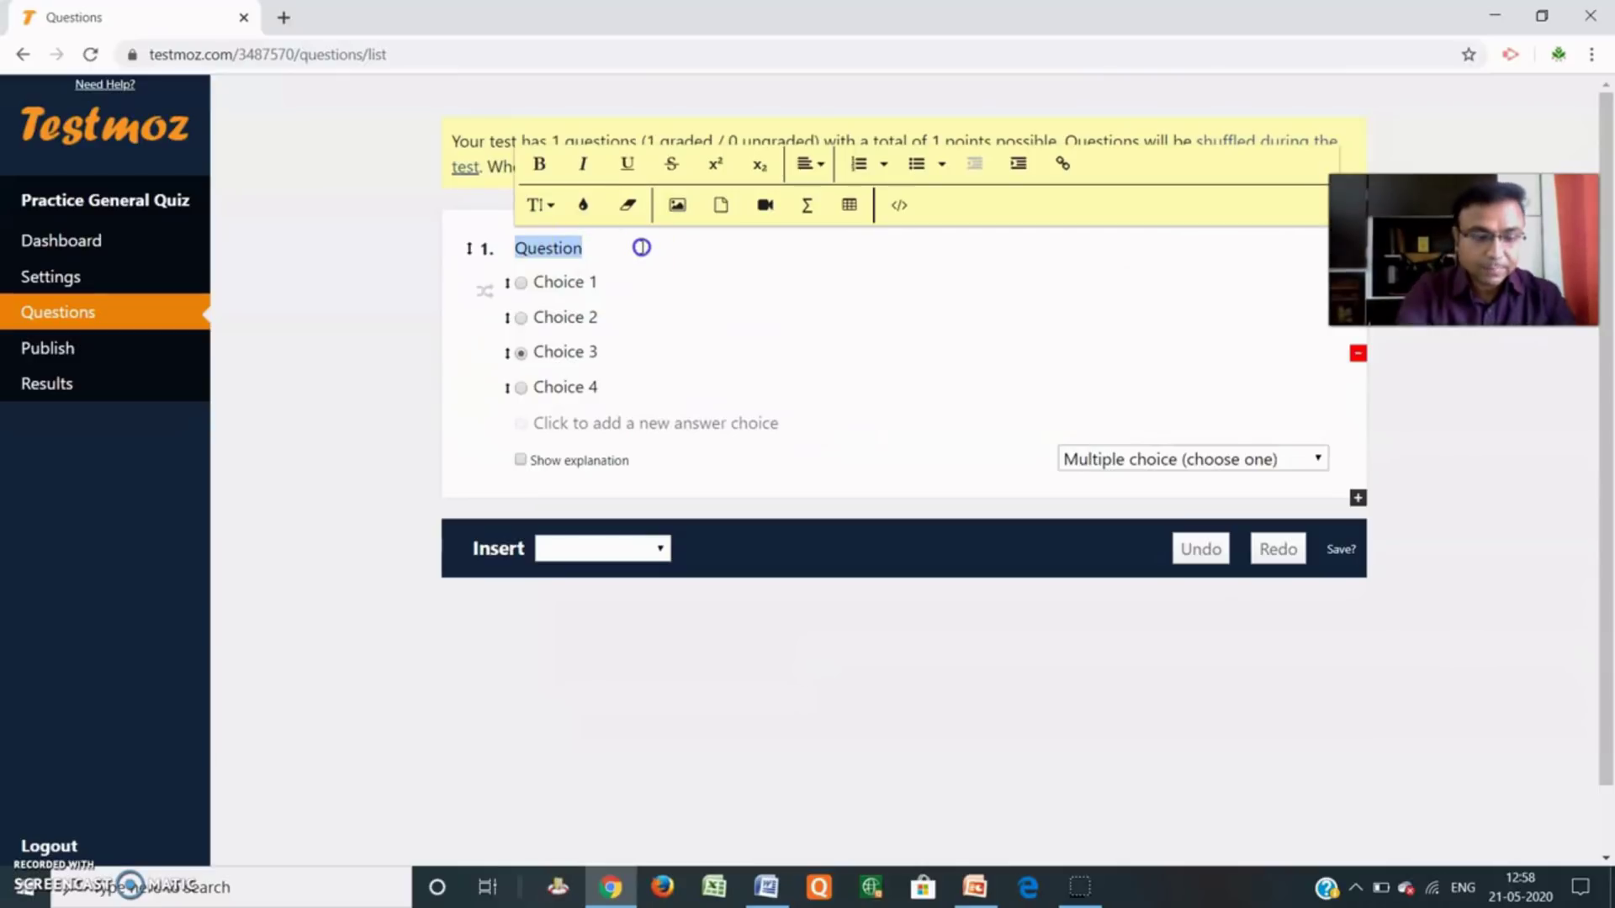
Write 'Who is the President of India?' with choices Narendra Modi, Ramnath Kovind, Nitin Gadkari, Piyush Goal.
type("W")
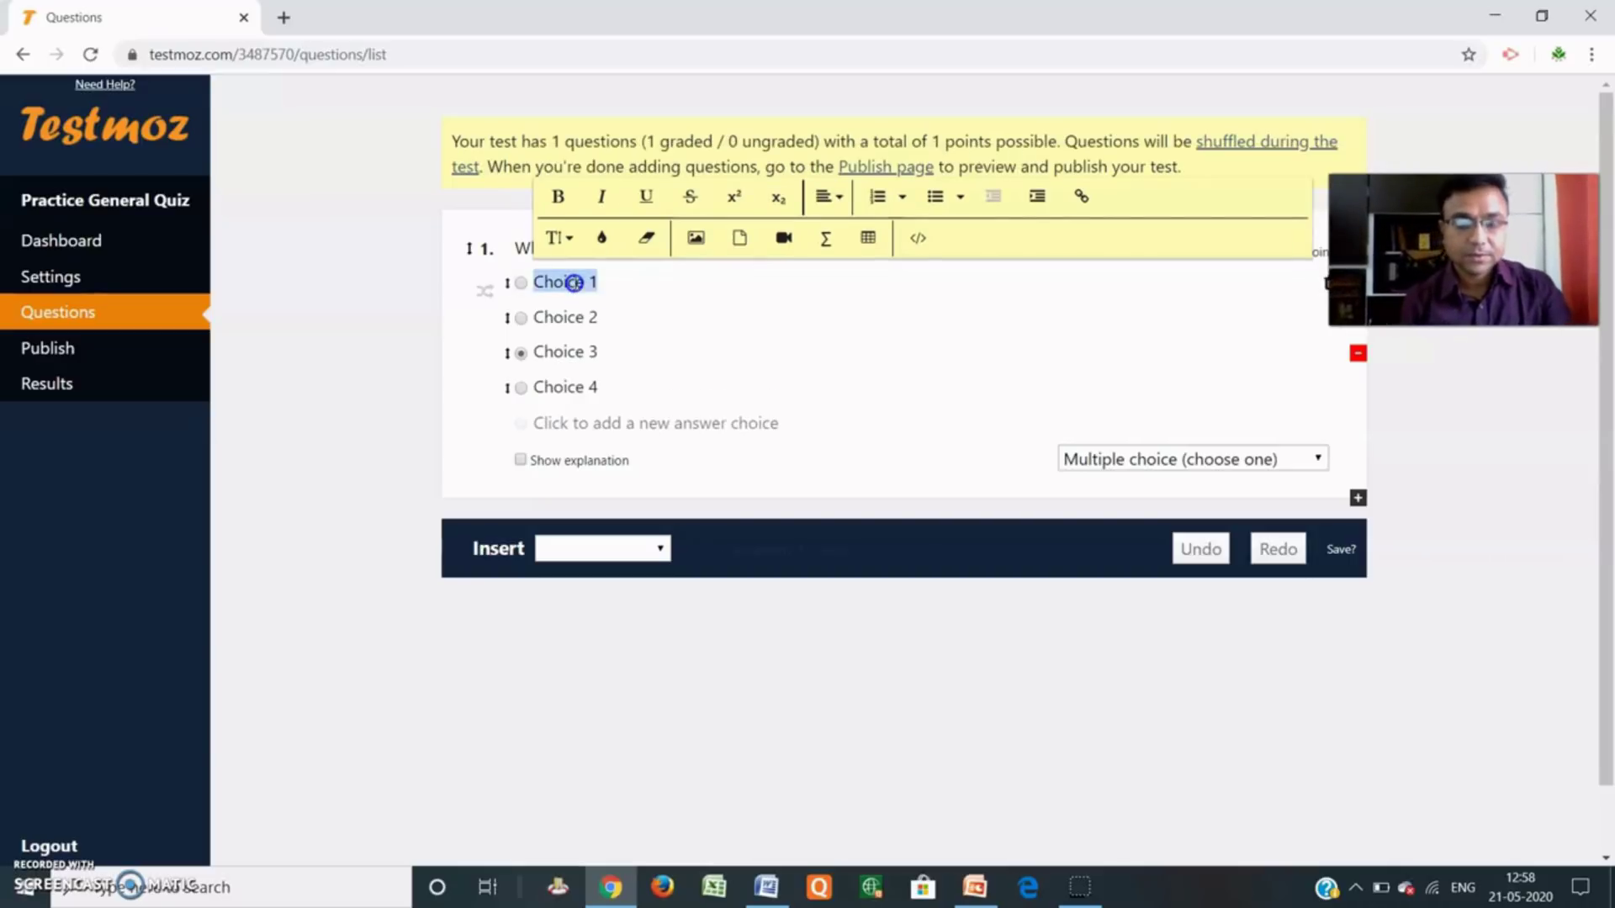
type("Narendra Modi")
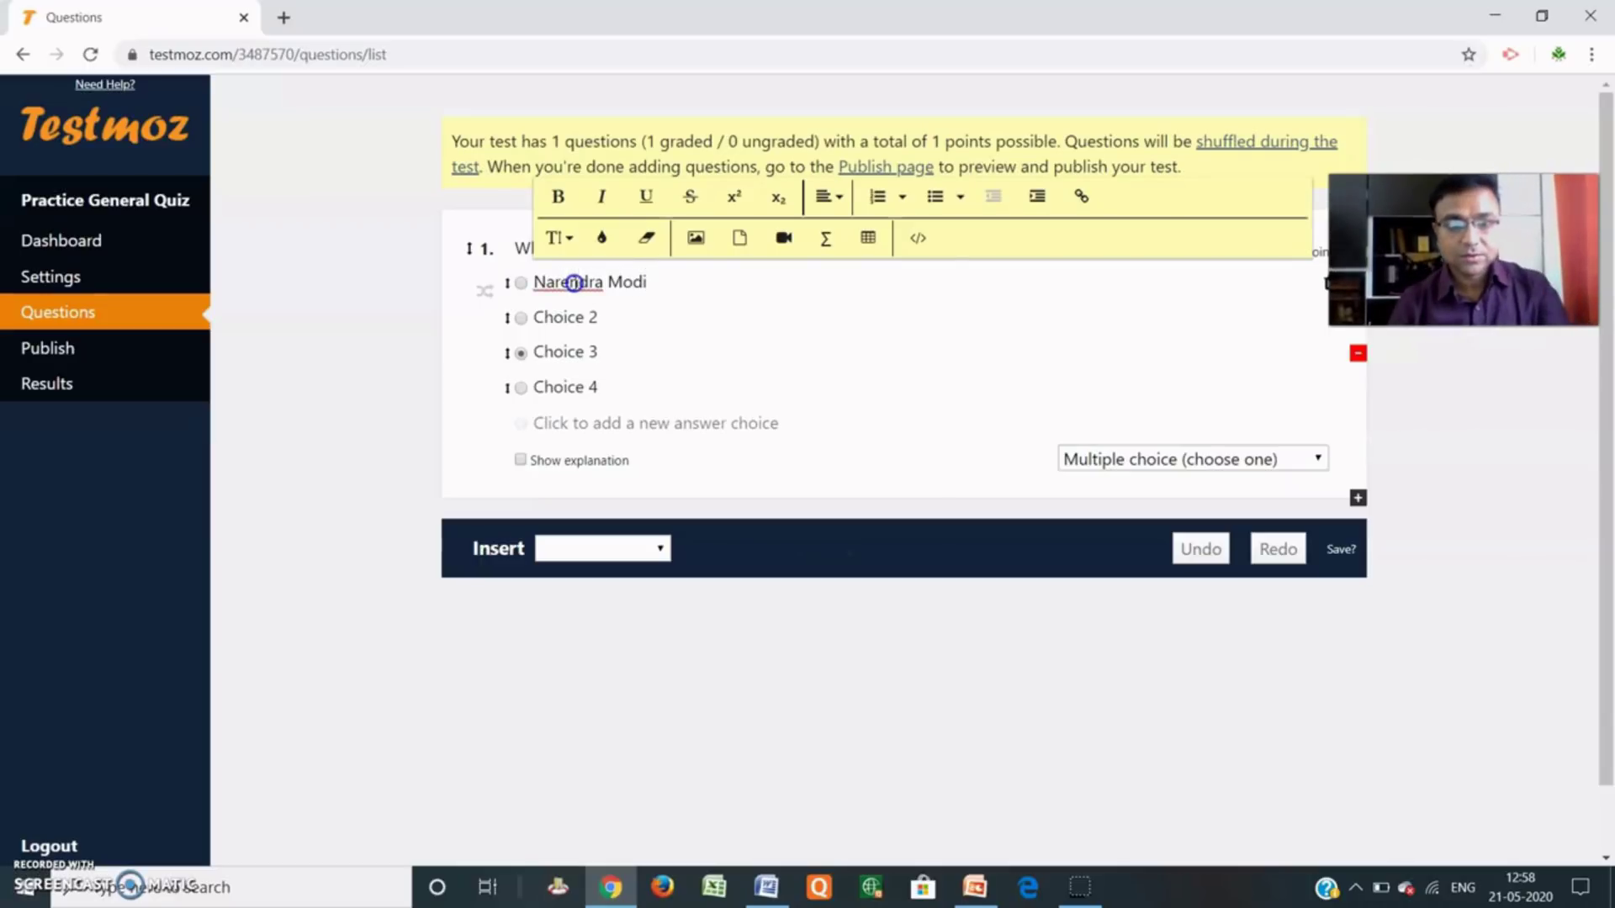
left_click(573, 317)
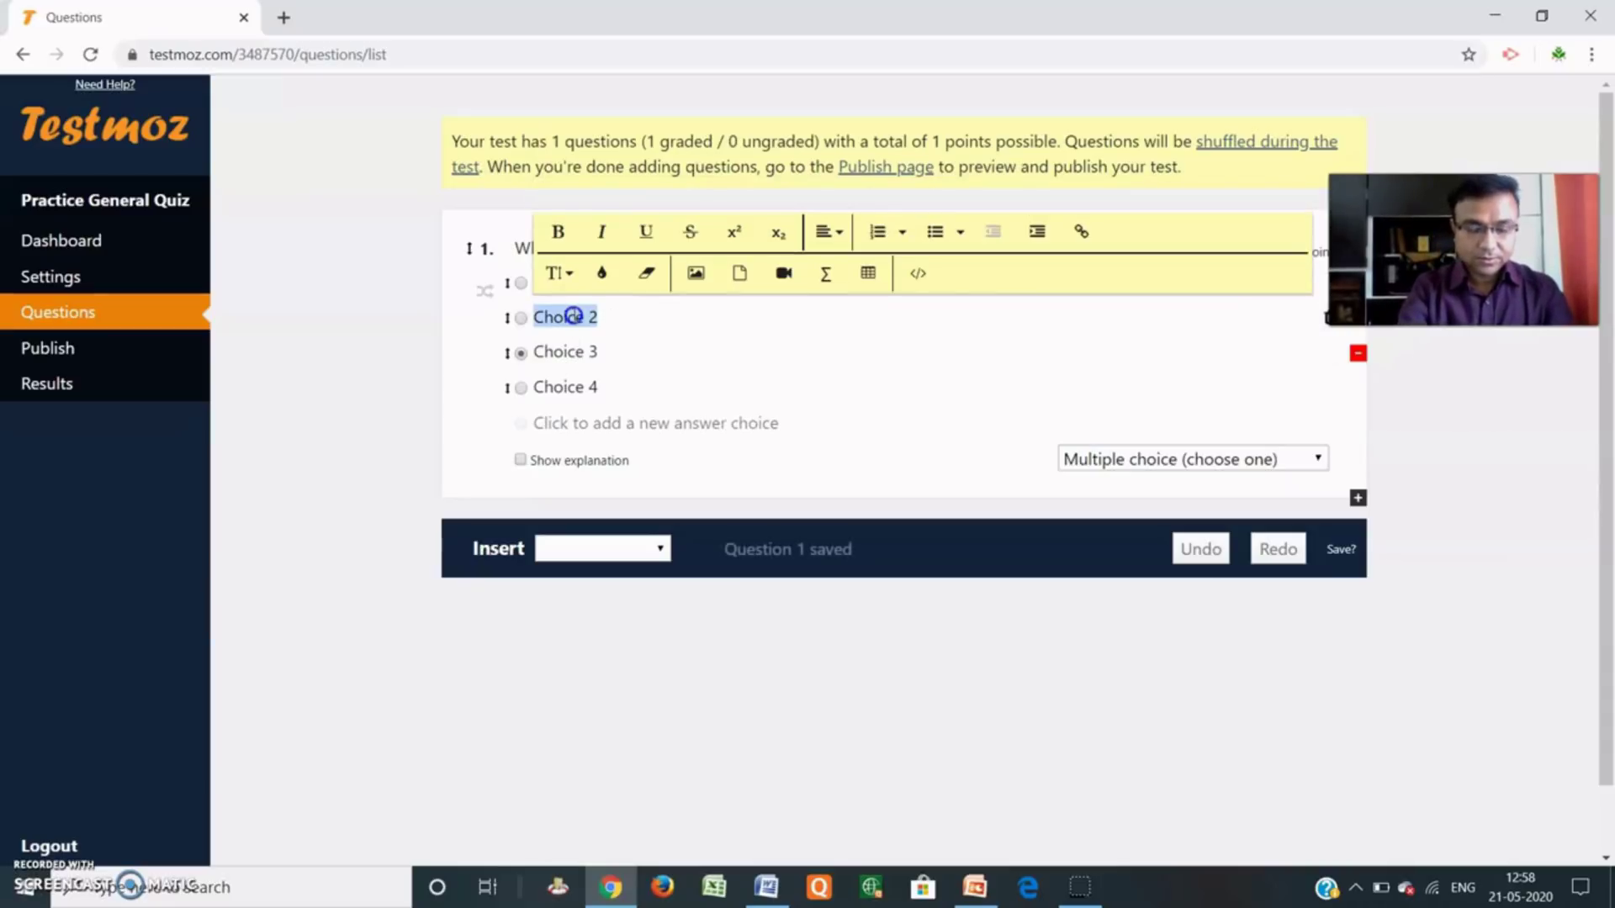
type("Ramnath Kovind")
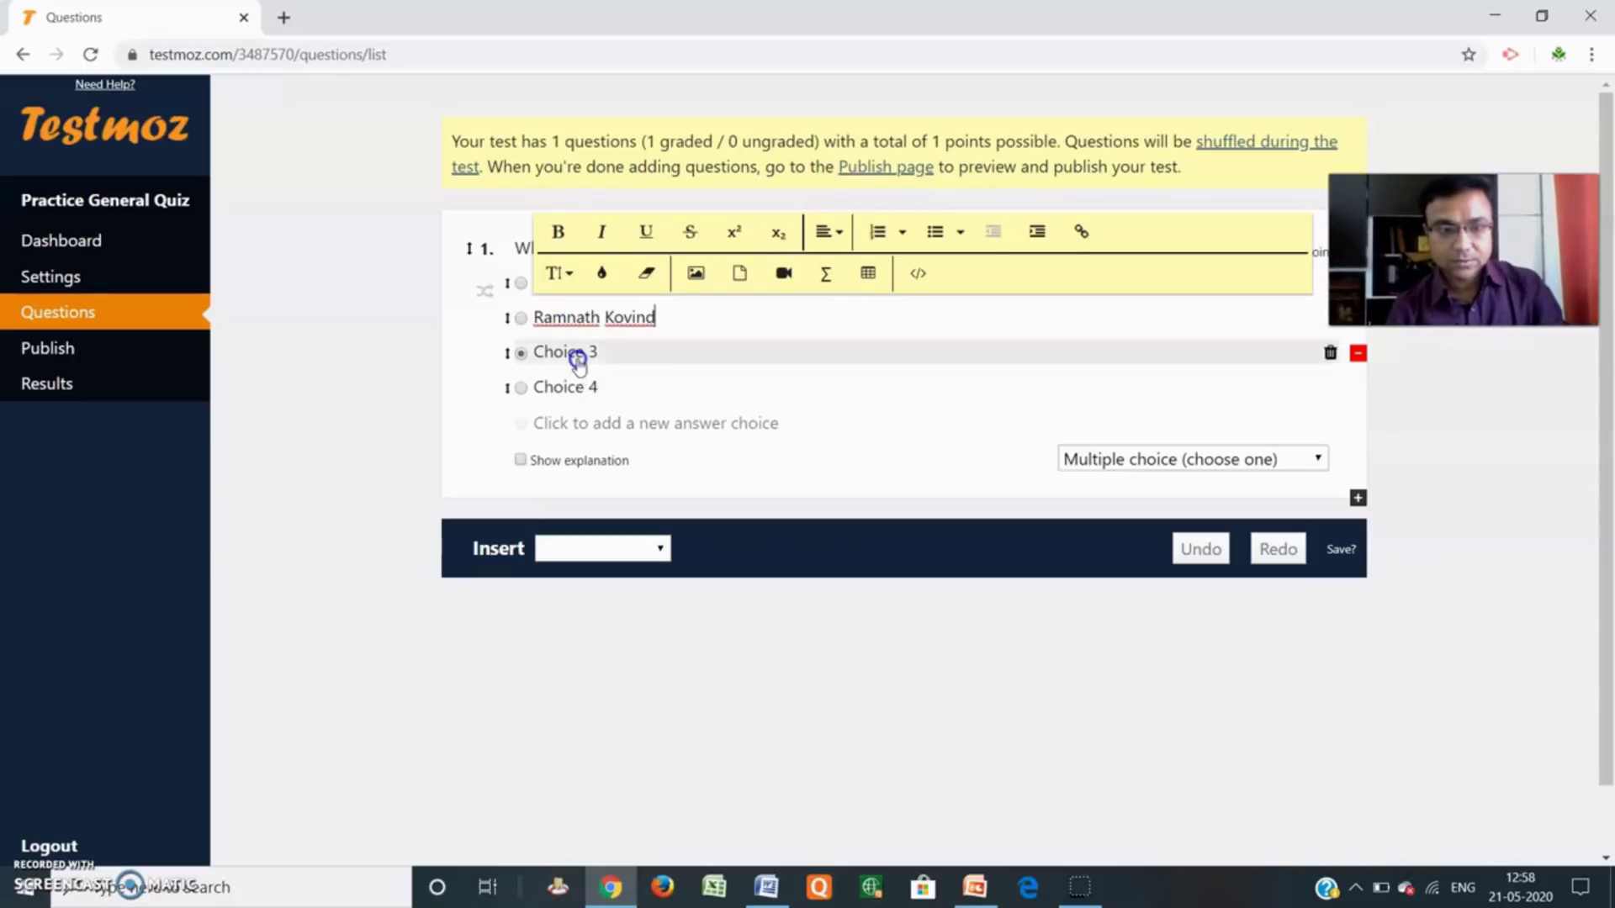
left_click(572, 354)
type("Nit")
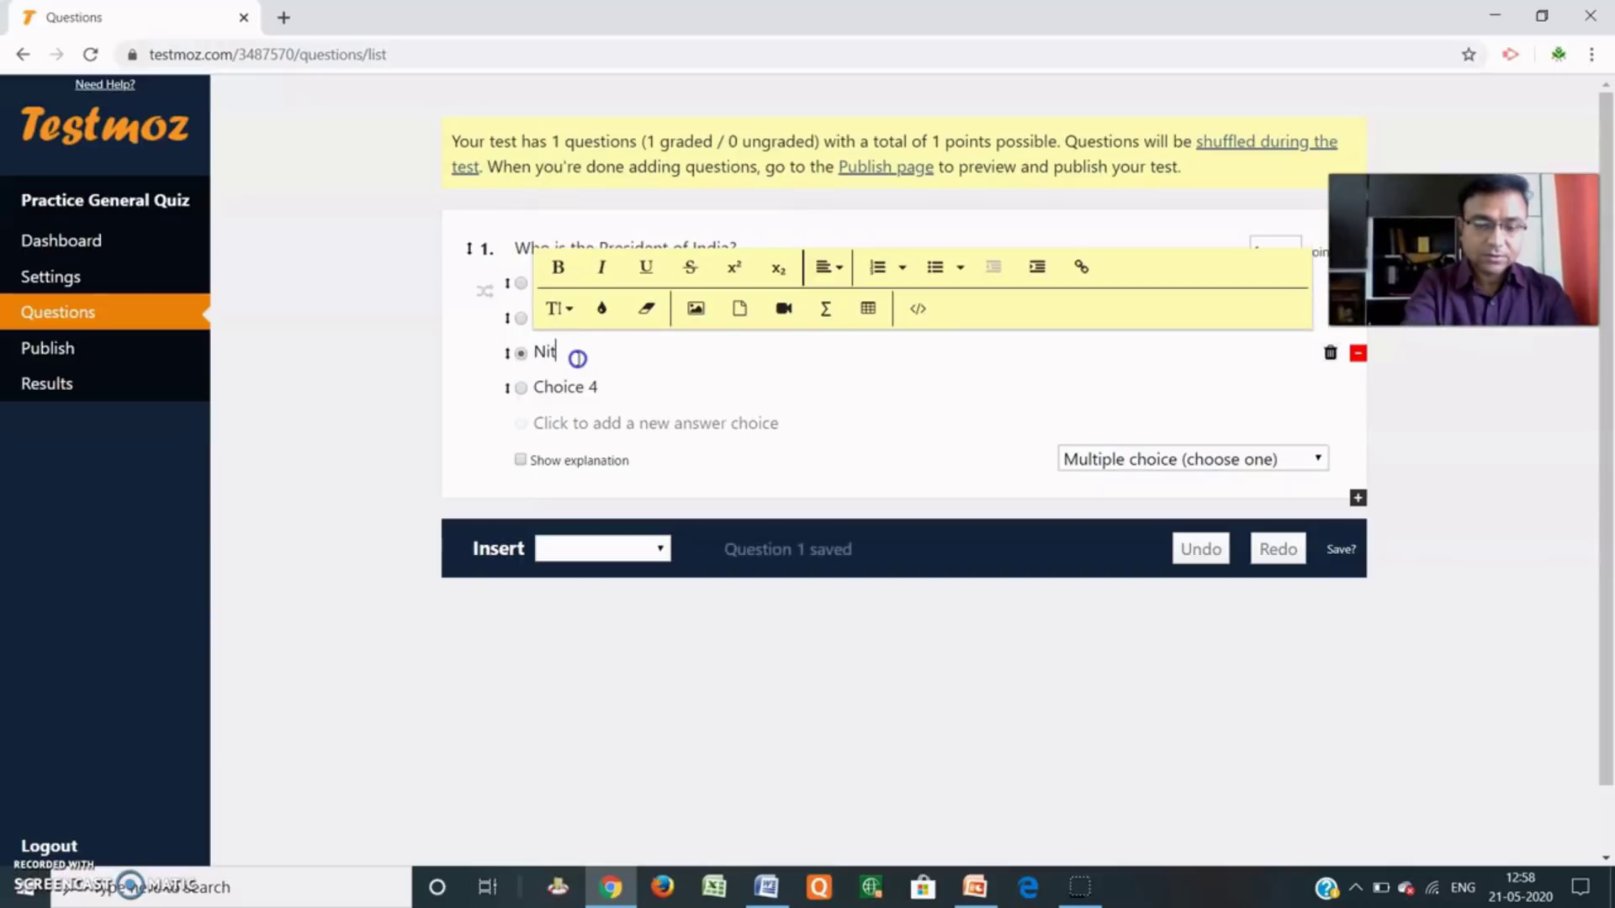
type("in Gadkari")
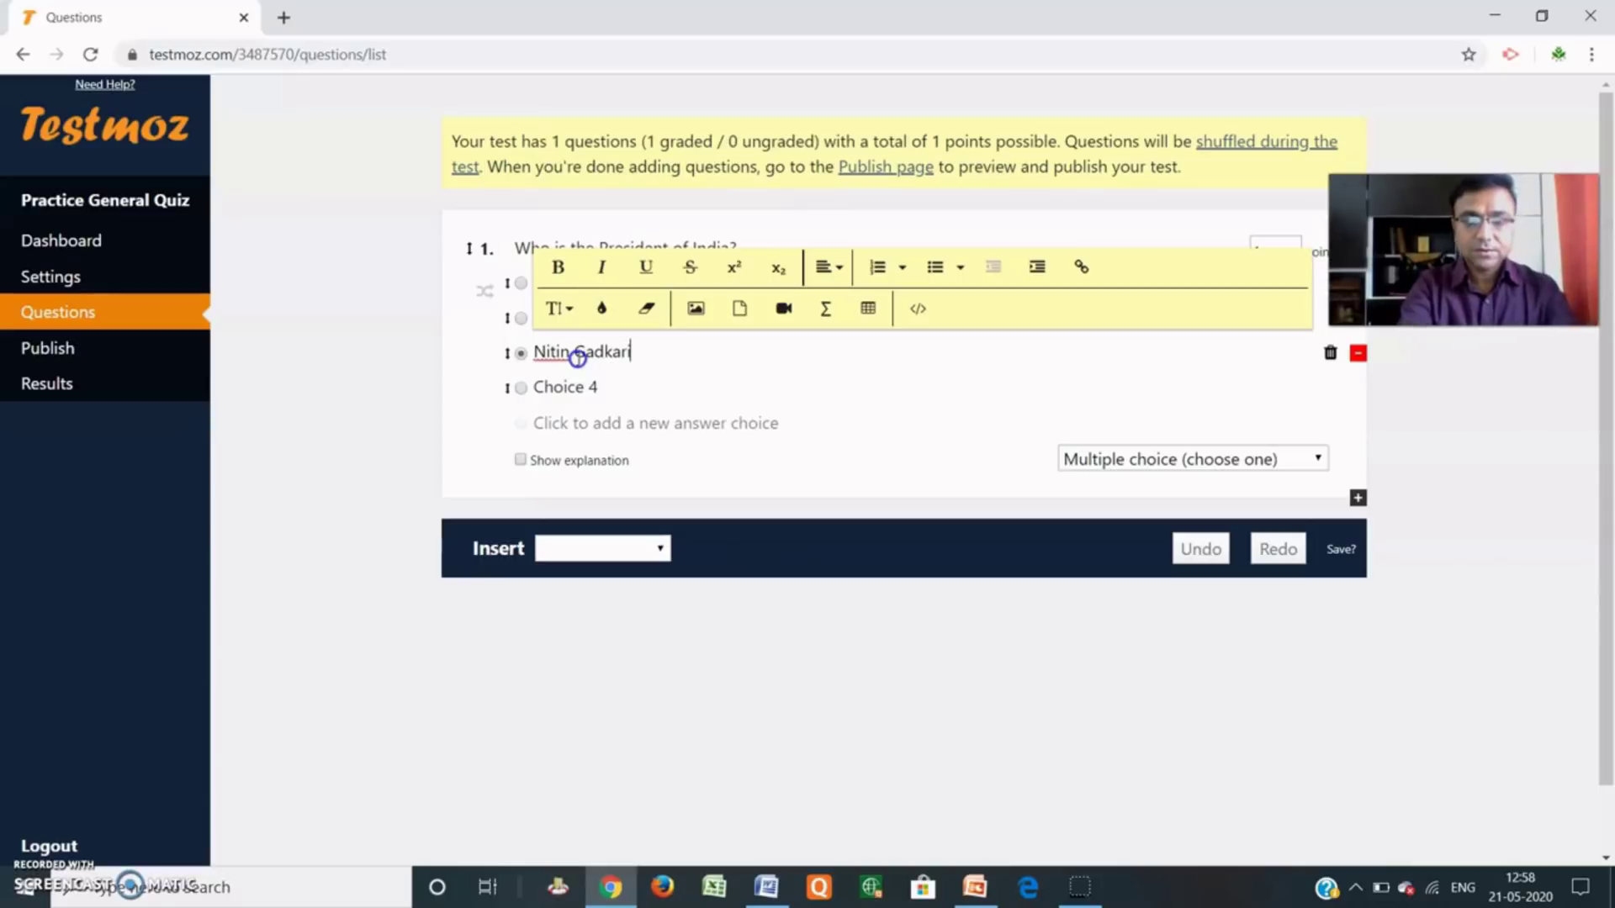
left_click(575, 388)
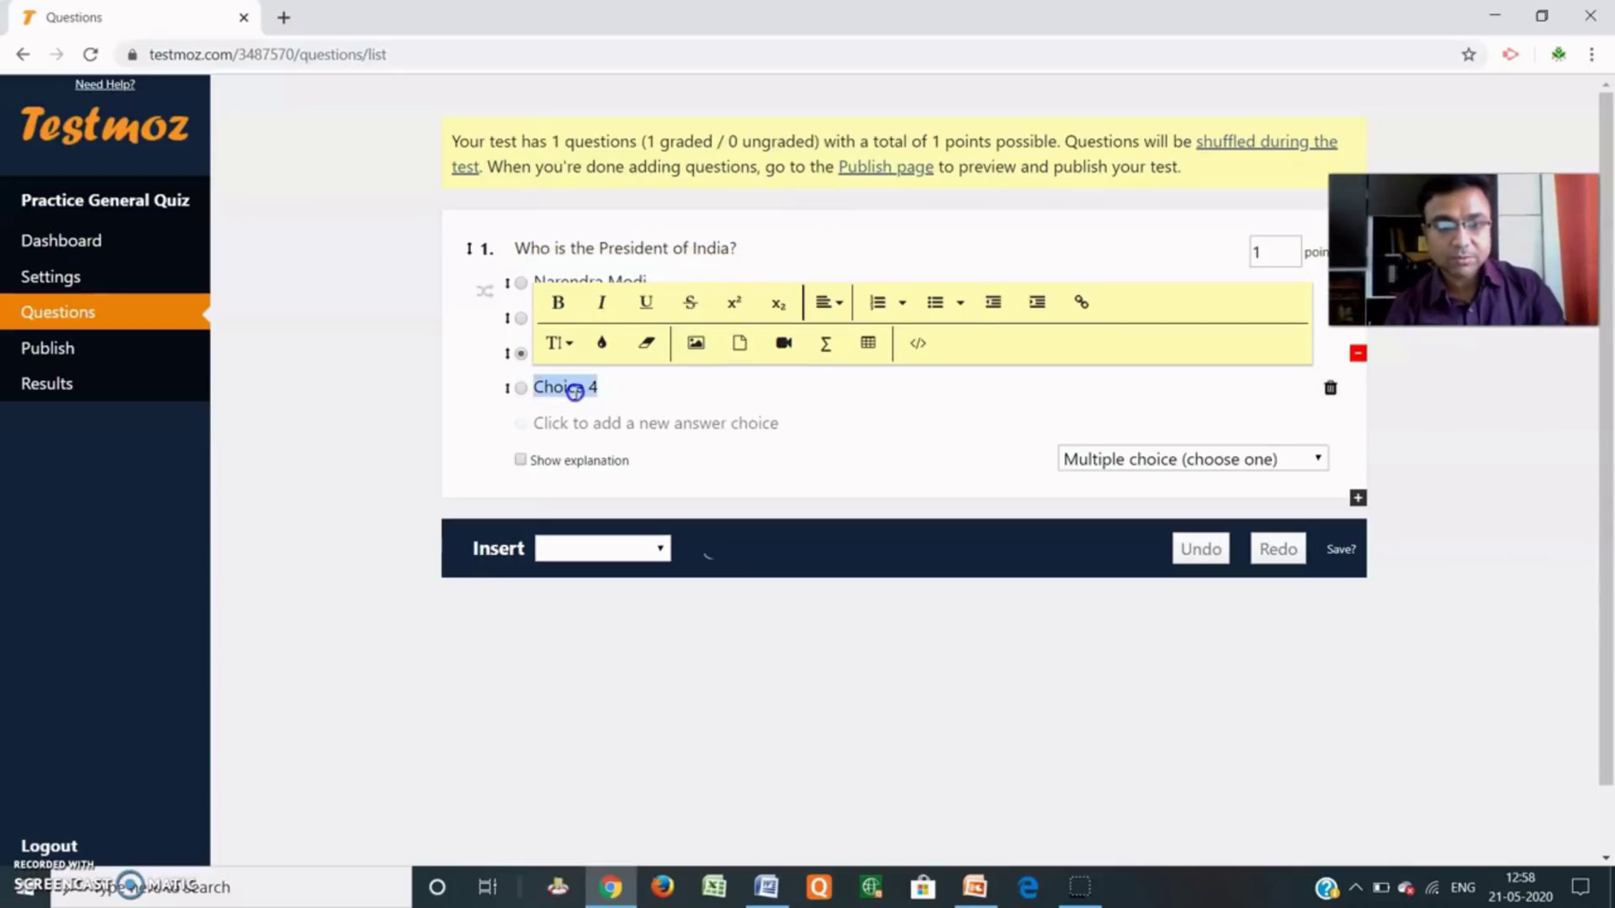
type("Non")
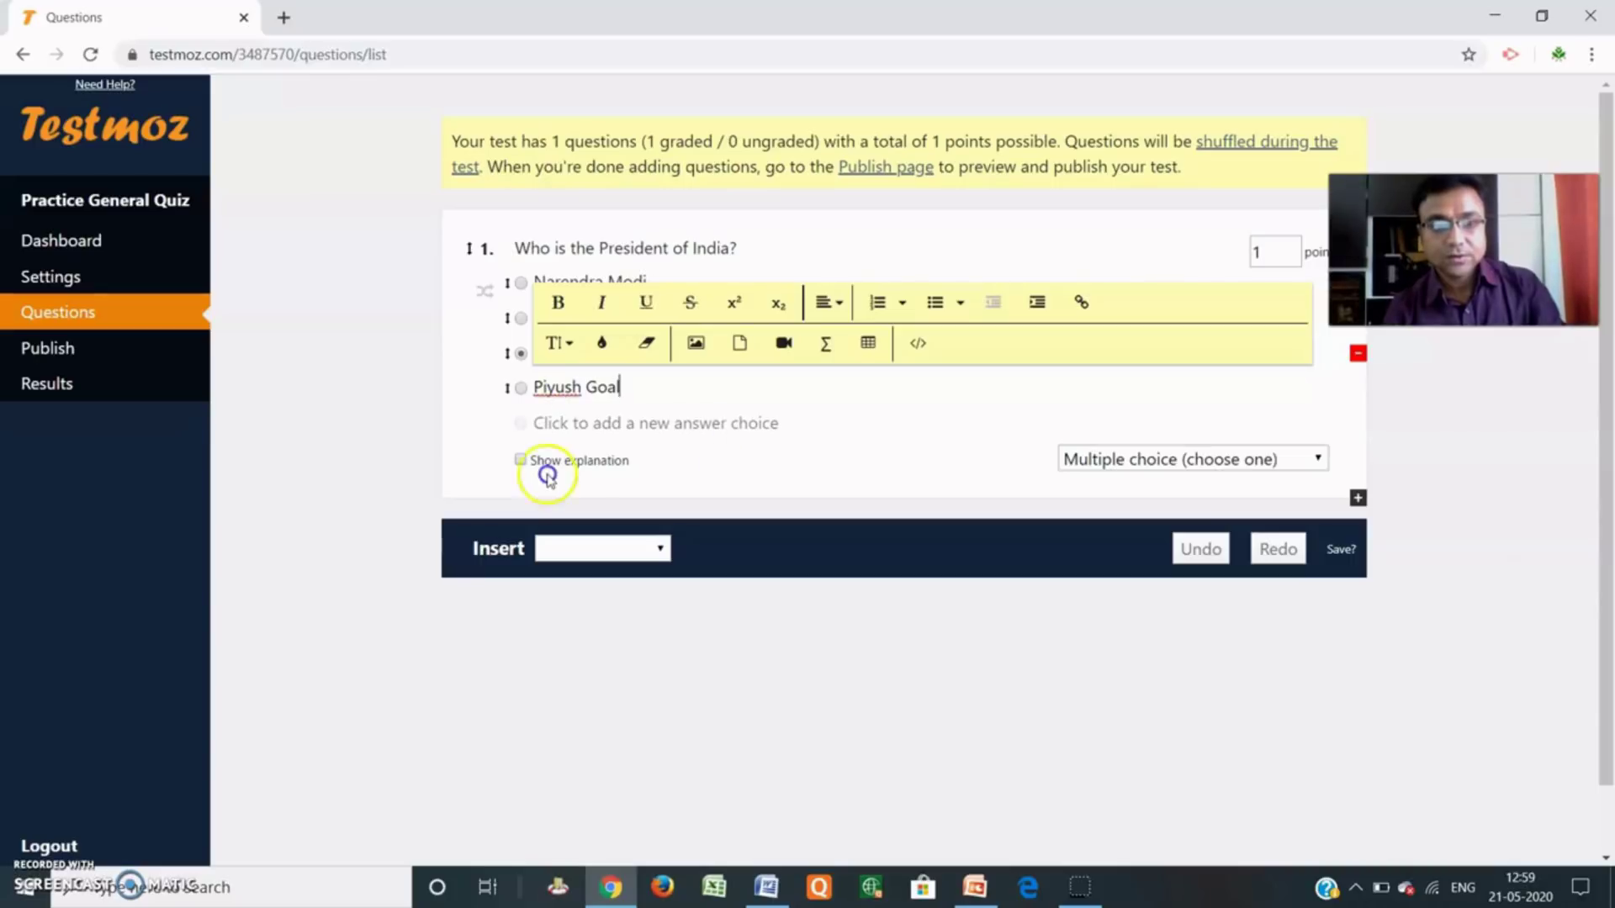
left_click(475, 378)
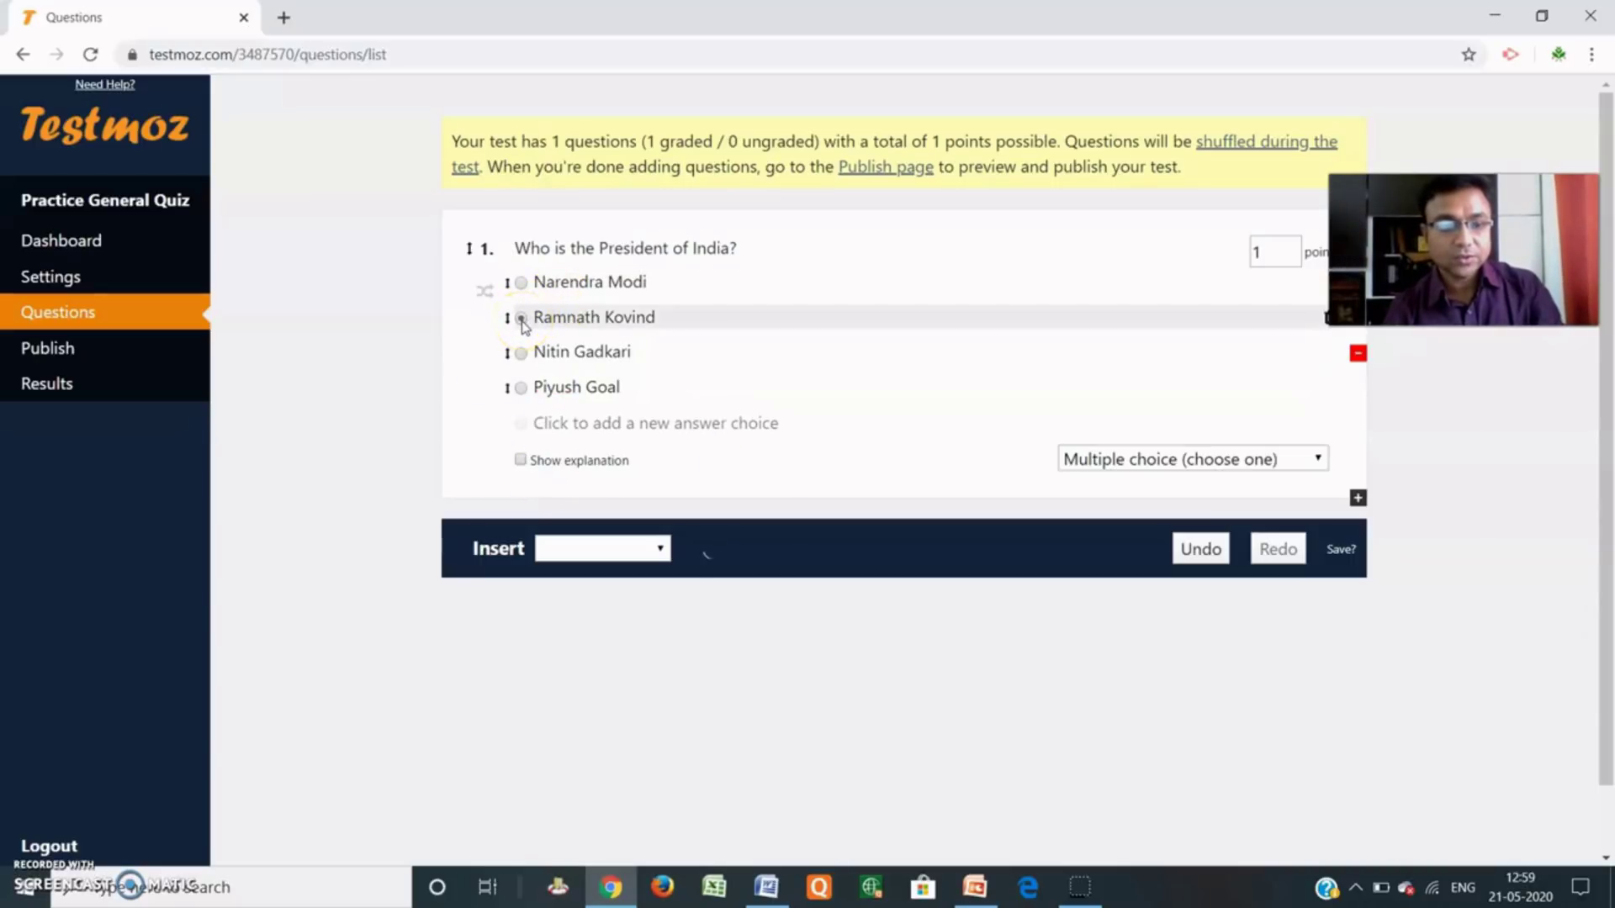
Mark Ramnath Kovind, the second choice, as correct and keep the question at 1 point.
left_click(521, 318)
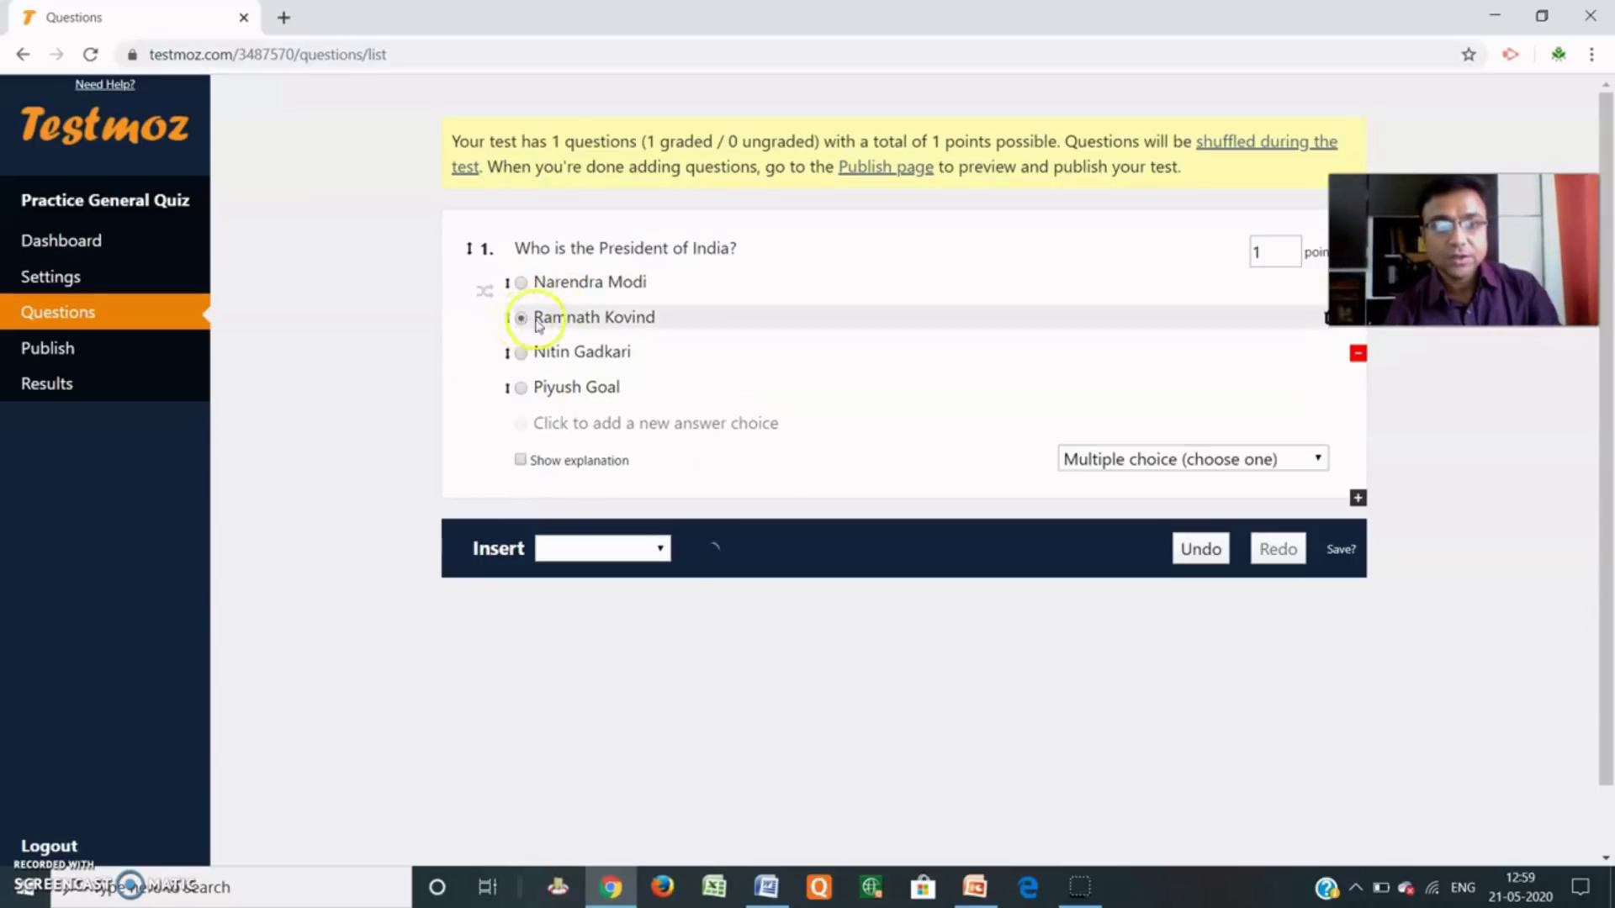
left_click(1293, 259)
left_click(1292, 247)
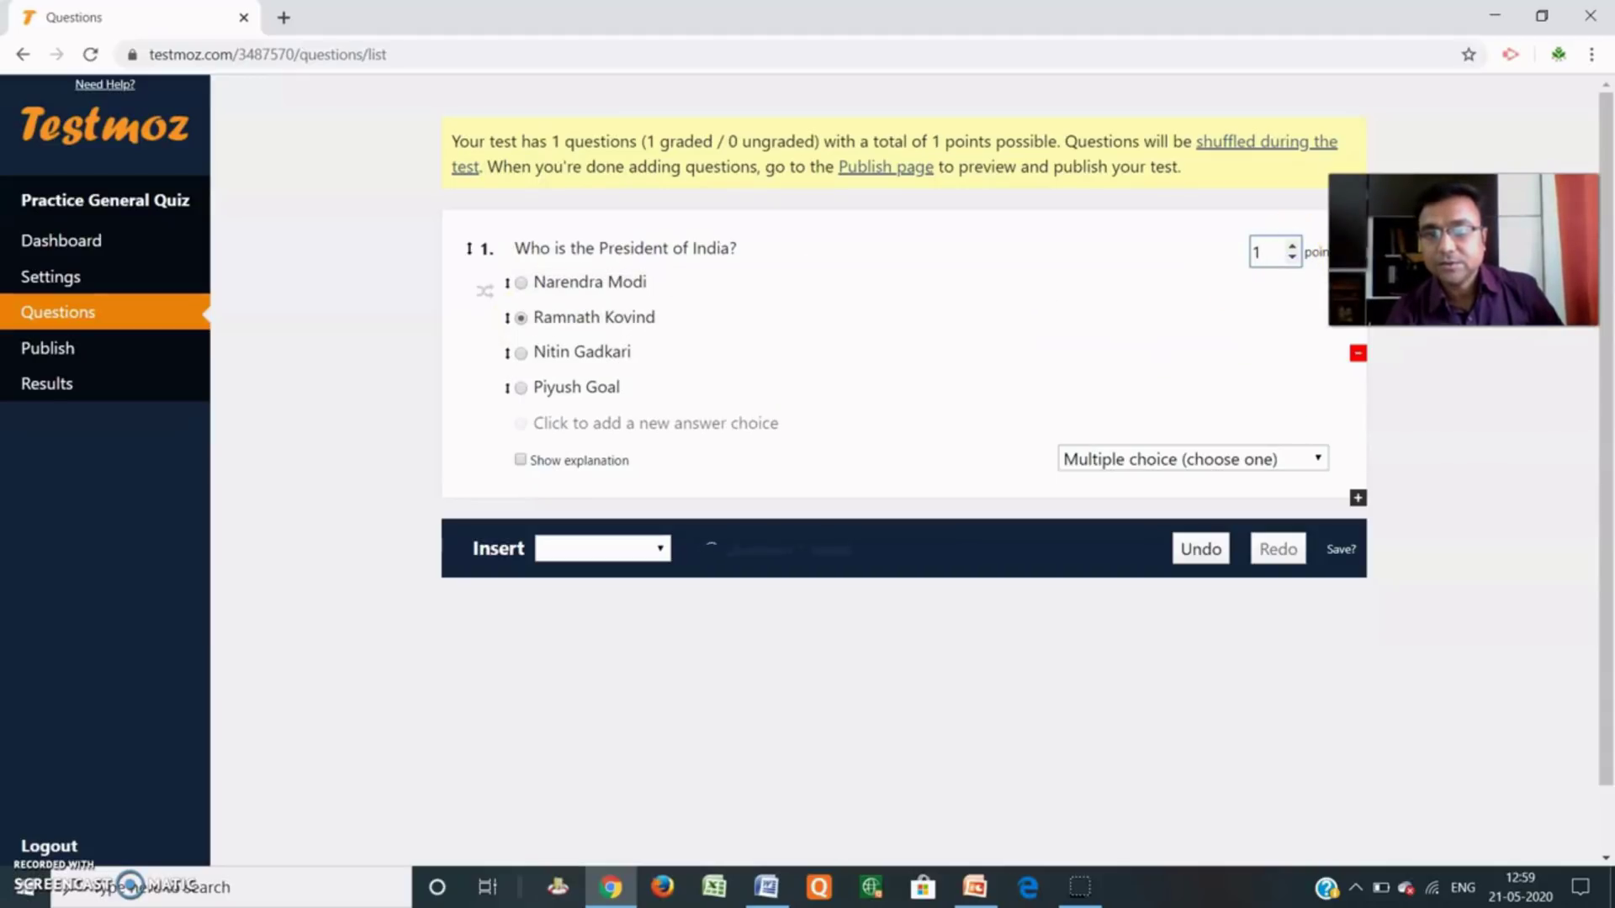
left_click_drag(1440, 253, 1457, 474)
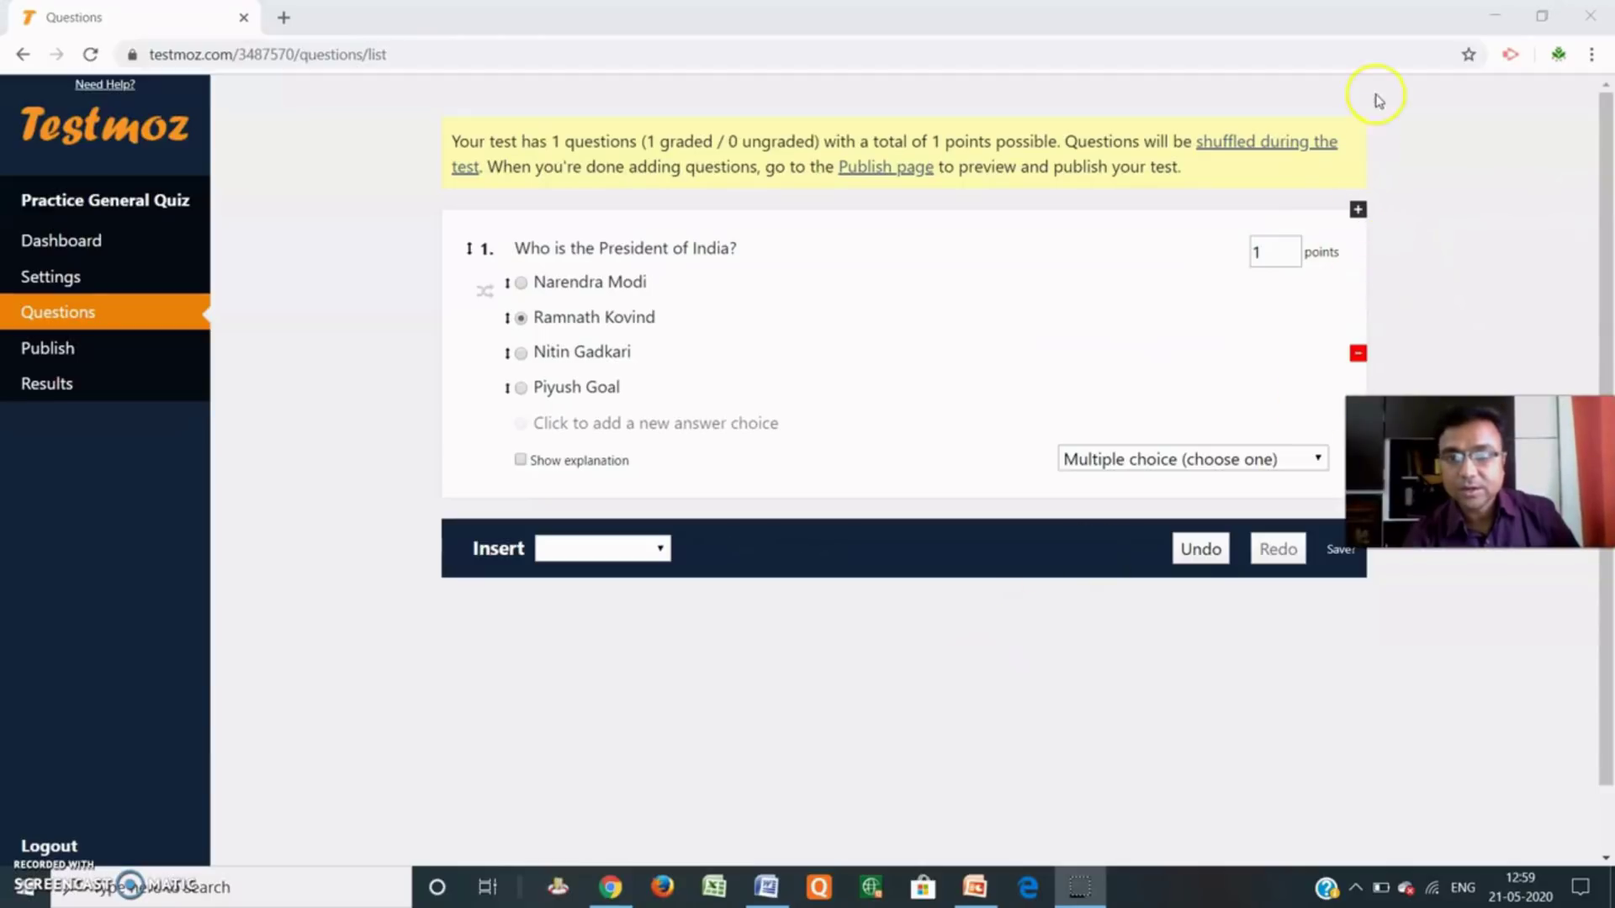
Duplicate the President question, then delete the duplicate question 2.
left_click(1358, 209)
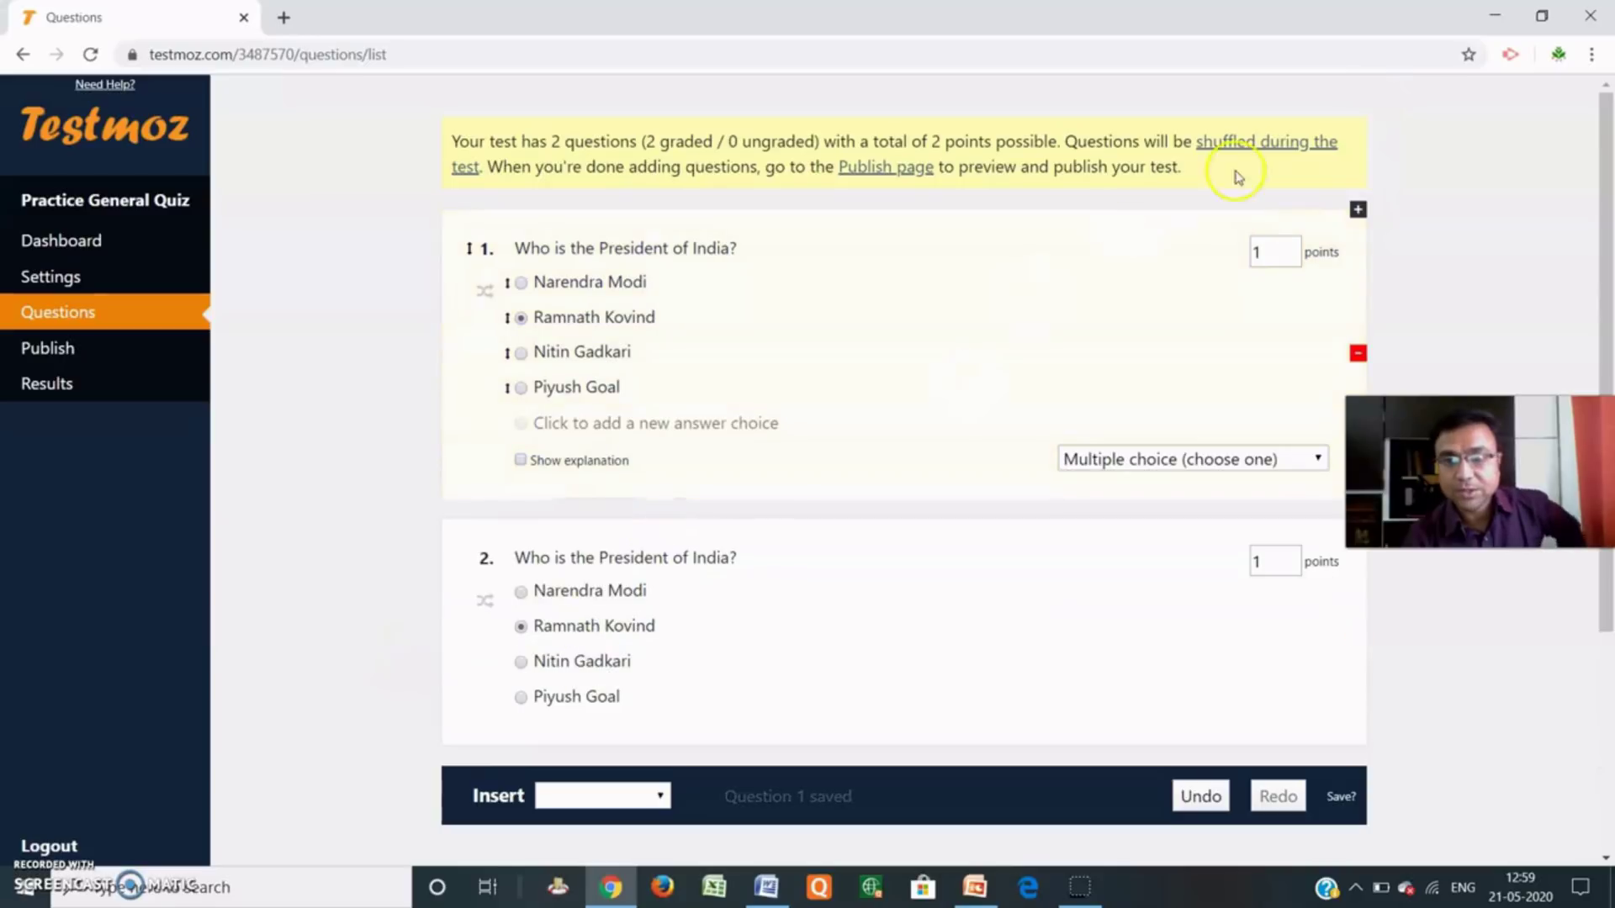
left_click(945, 631)
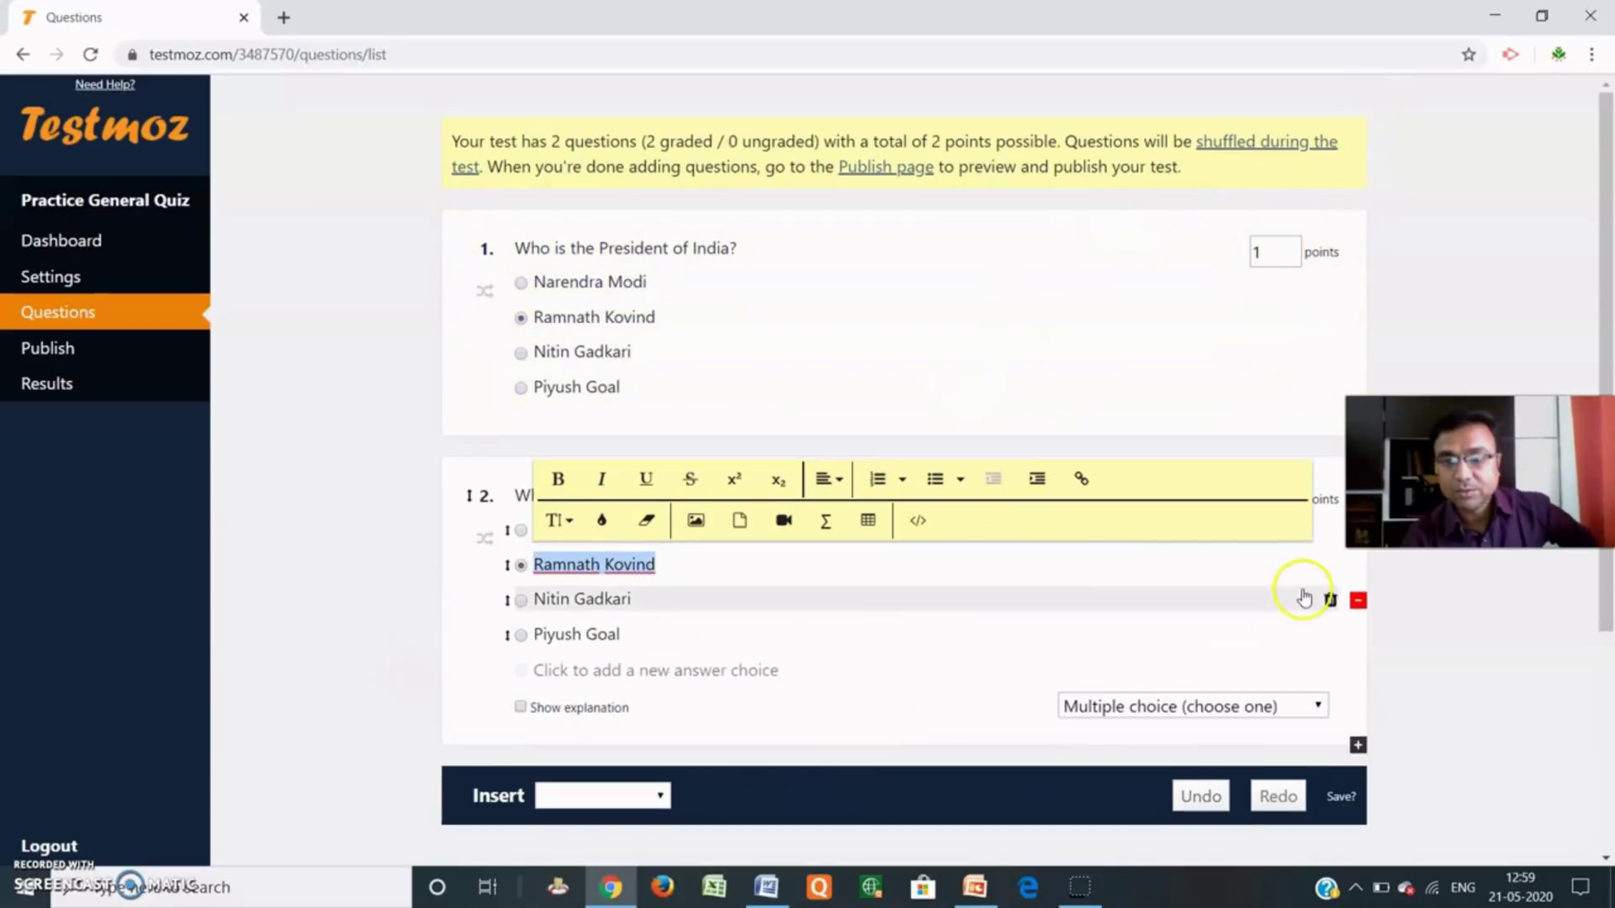
left_click(1360, 602)
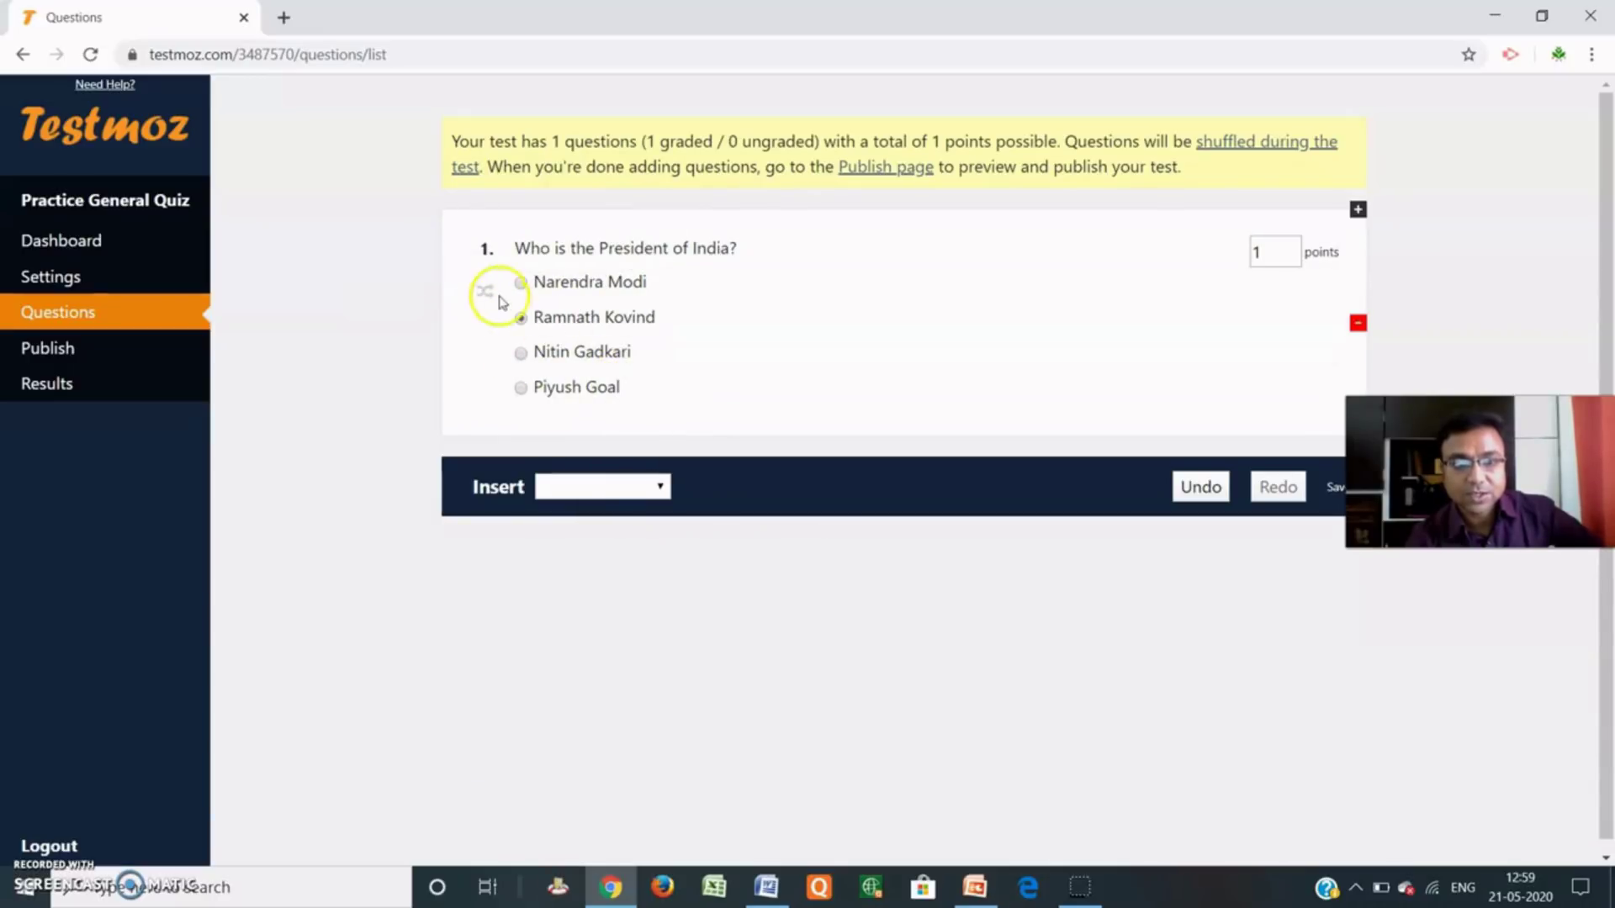
Leave question 1 as 'Multiple choice (choose one)', dismissing the paid explanation notice.
left_click(484, 293)
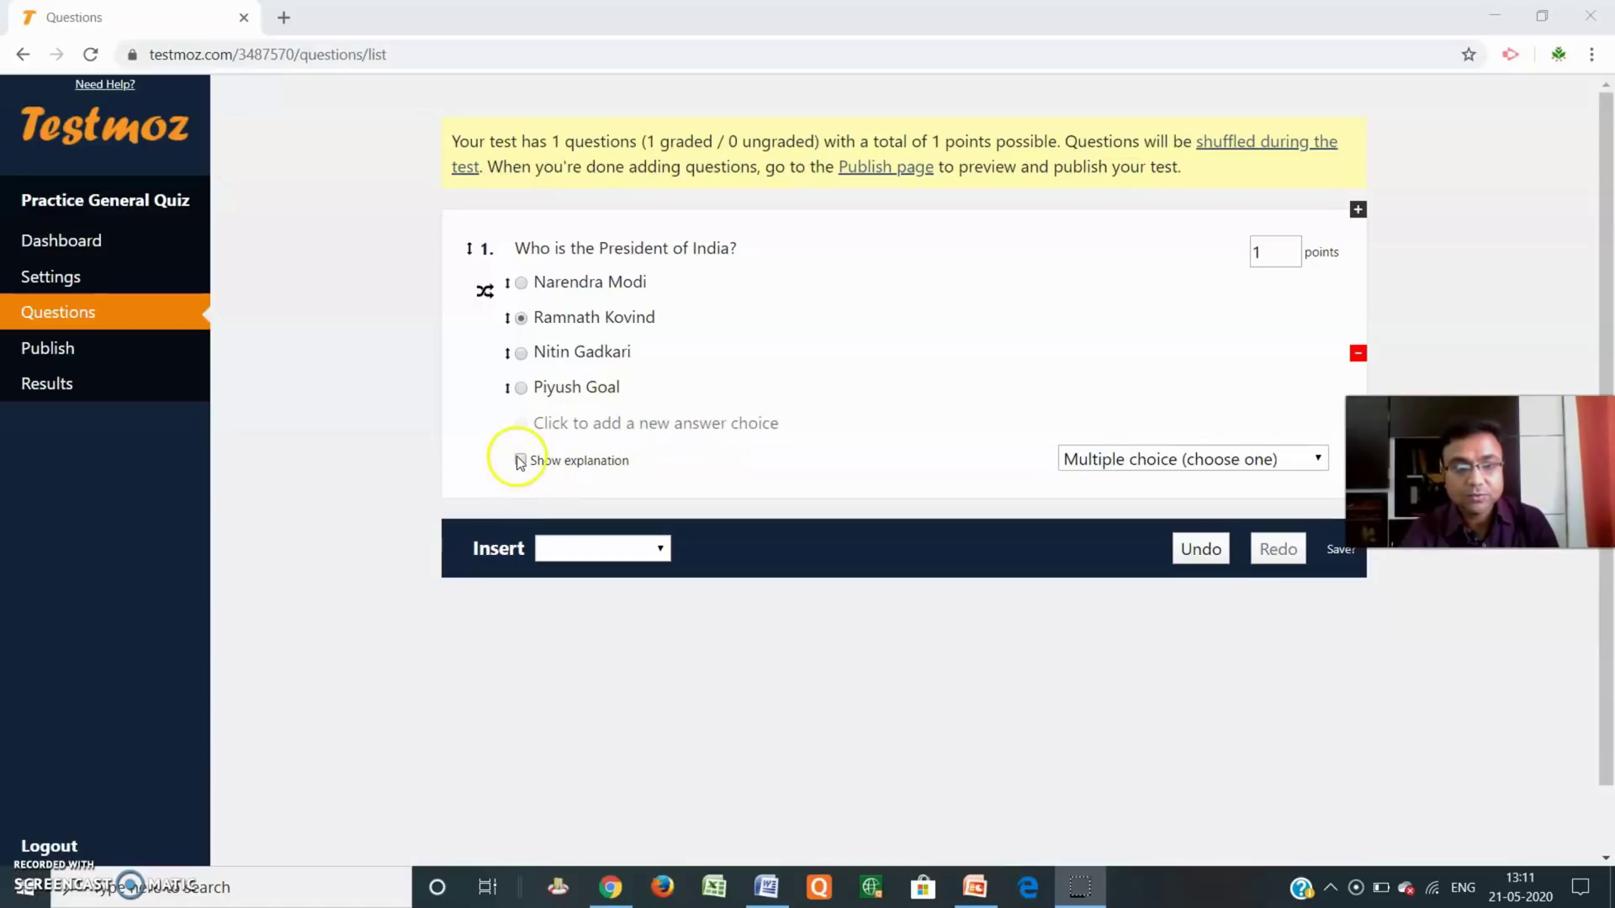
left_click(544, 467)
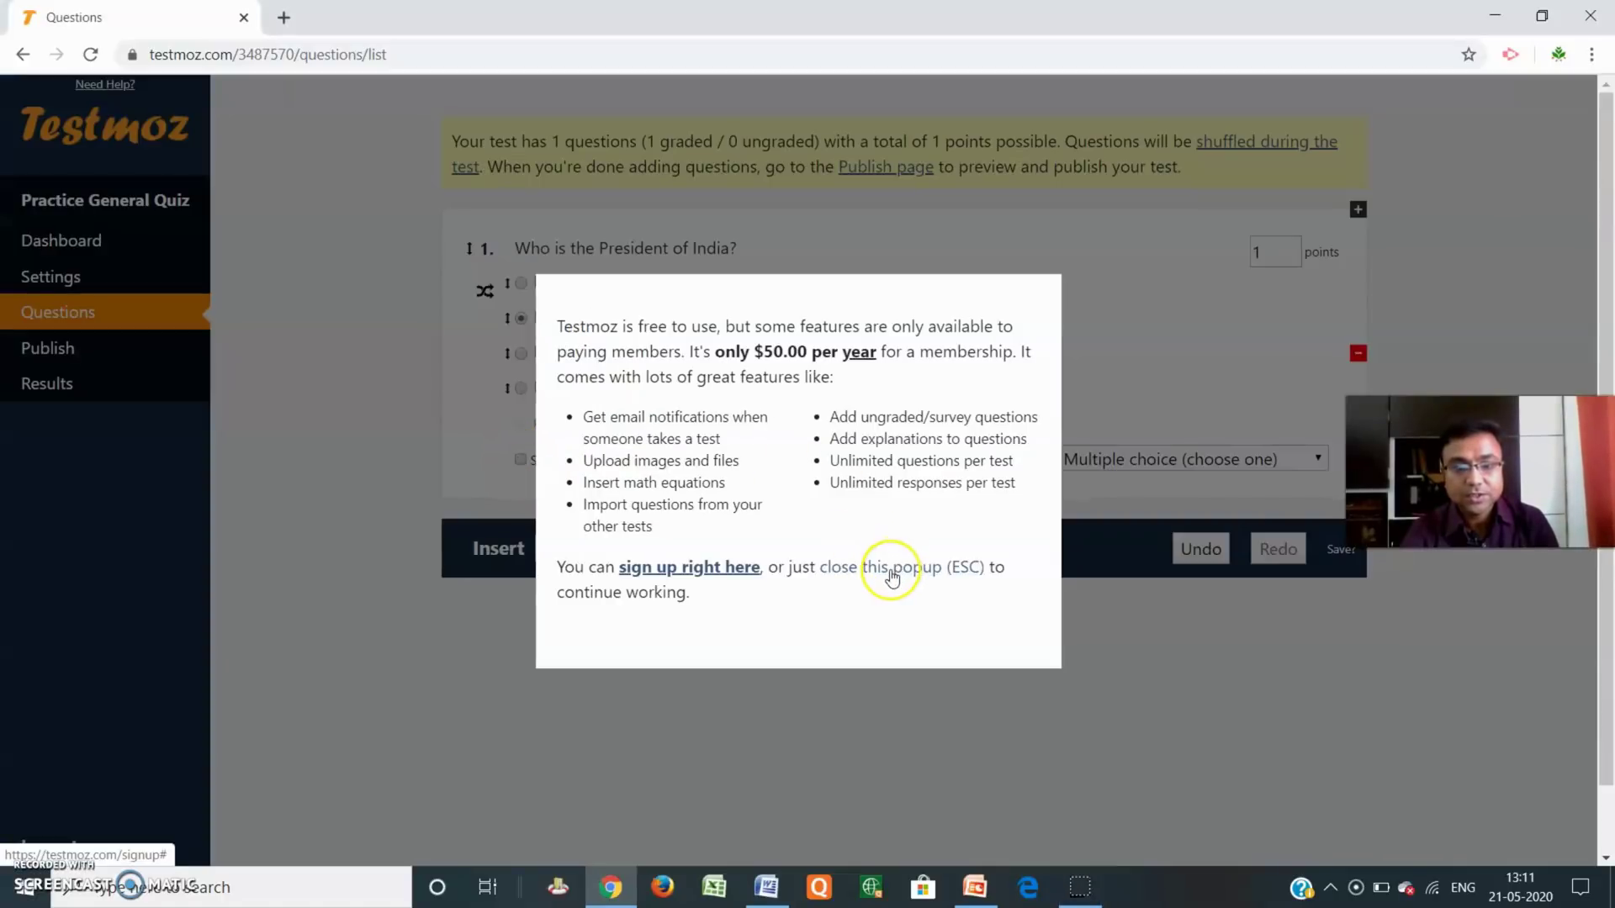
left_click(896, 569)
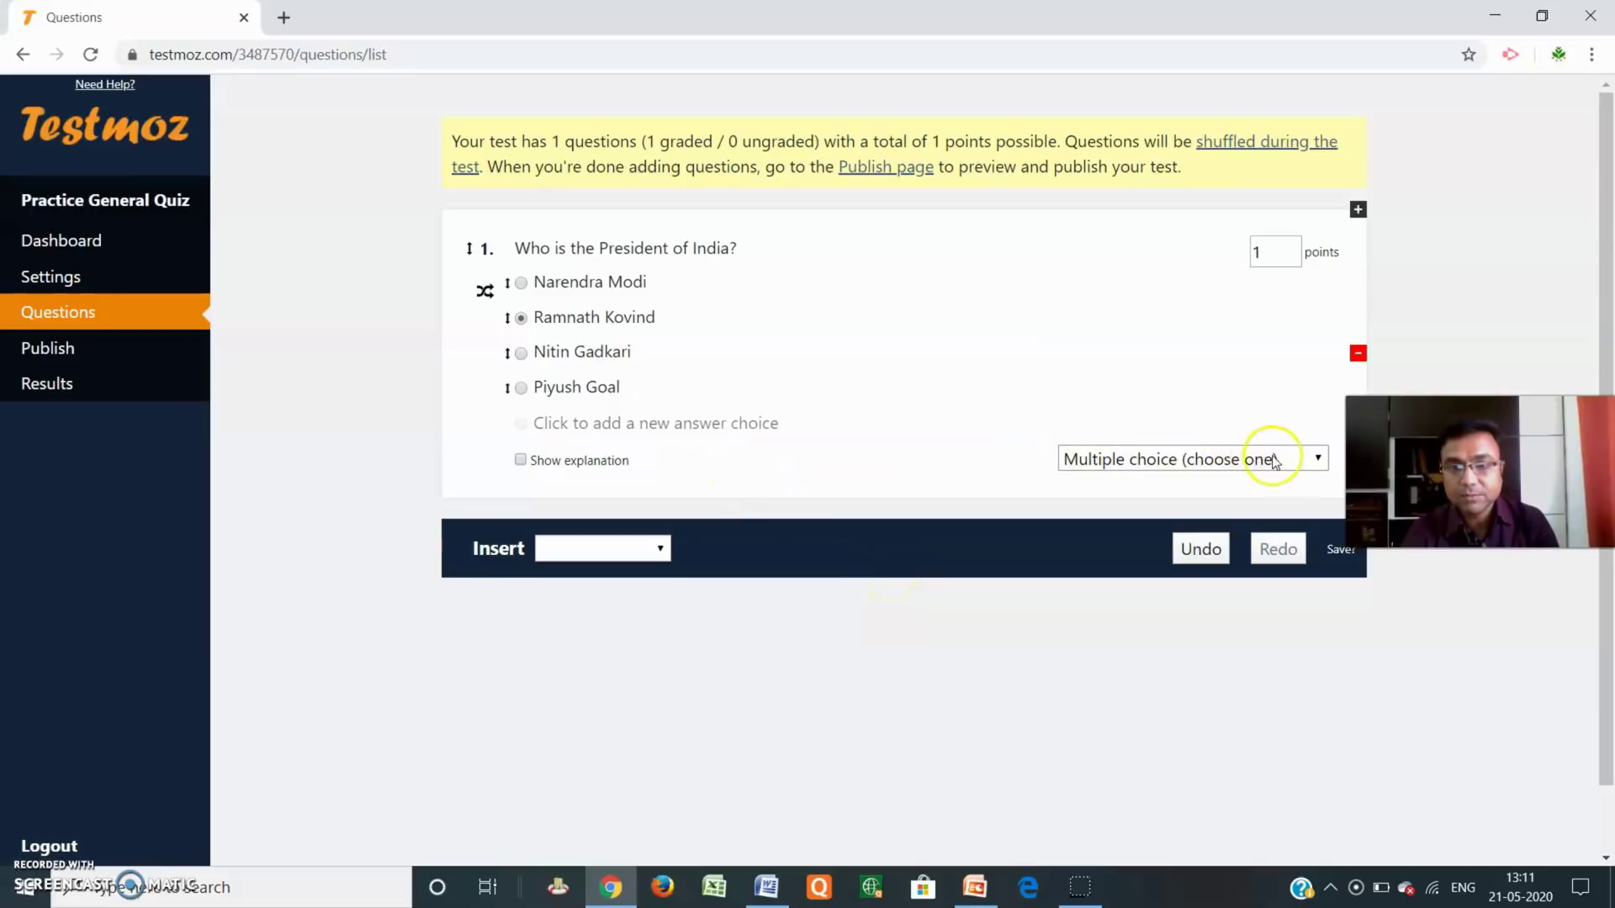
left_click(1317, 459)
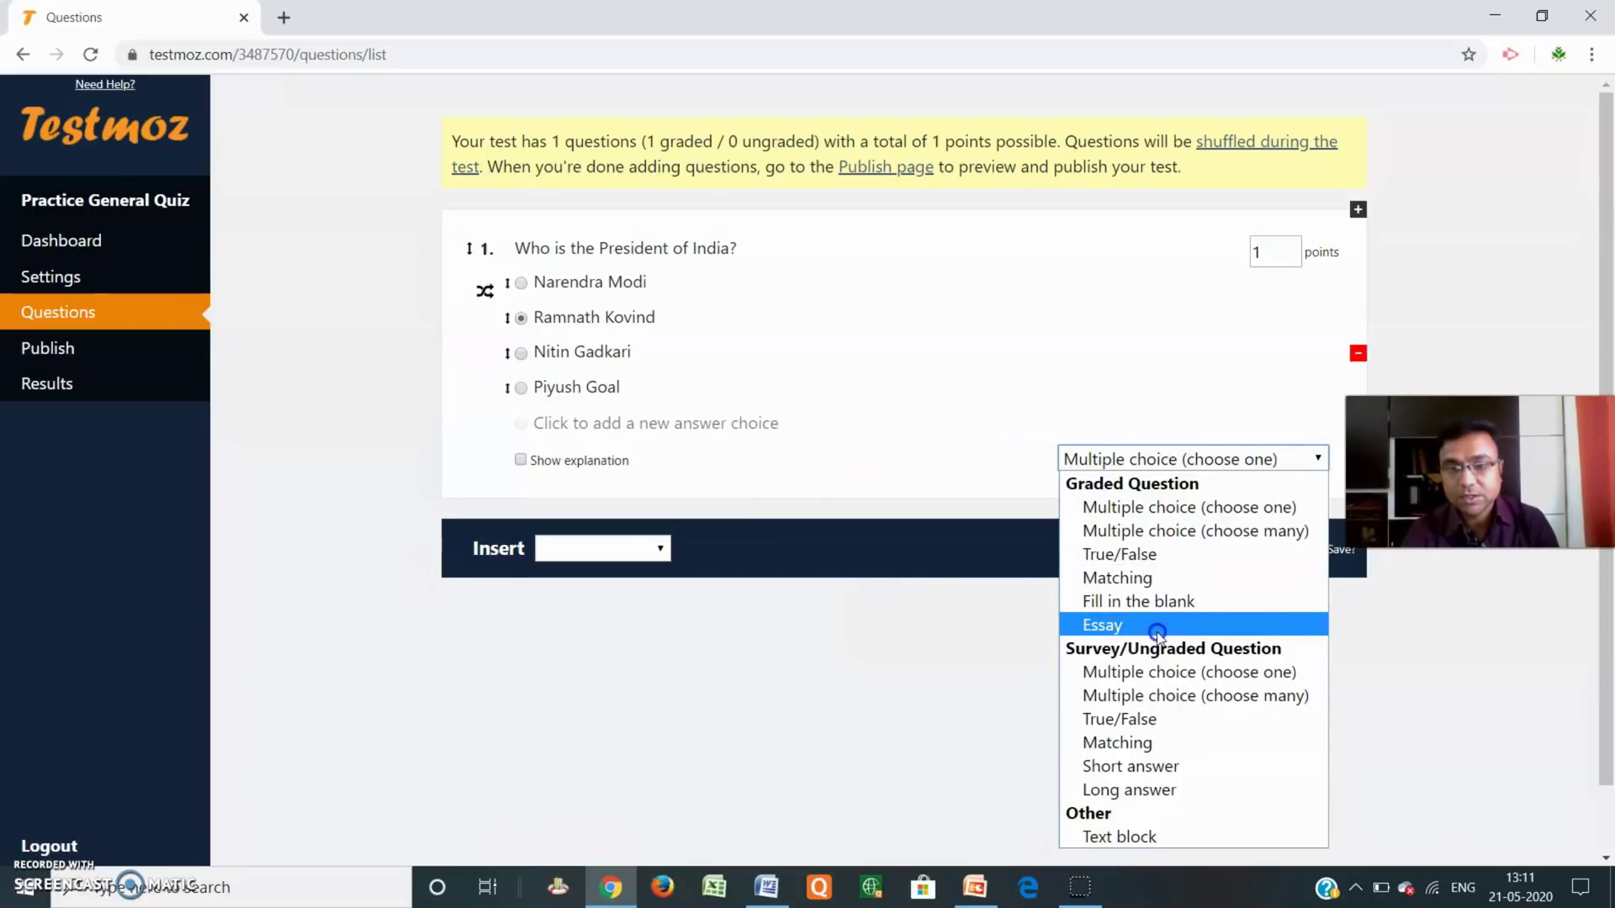
left_click(683, 661)
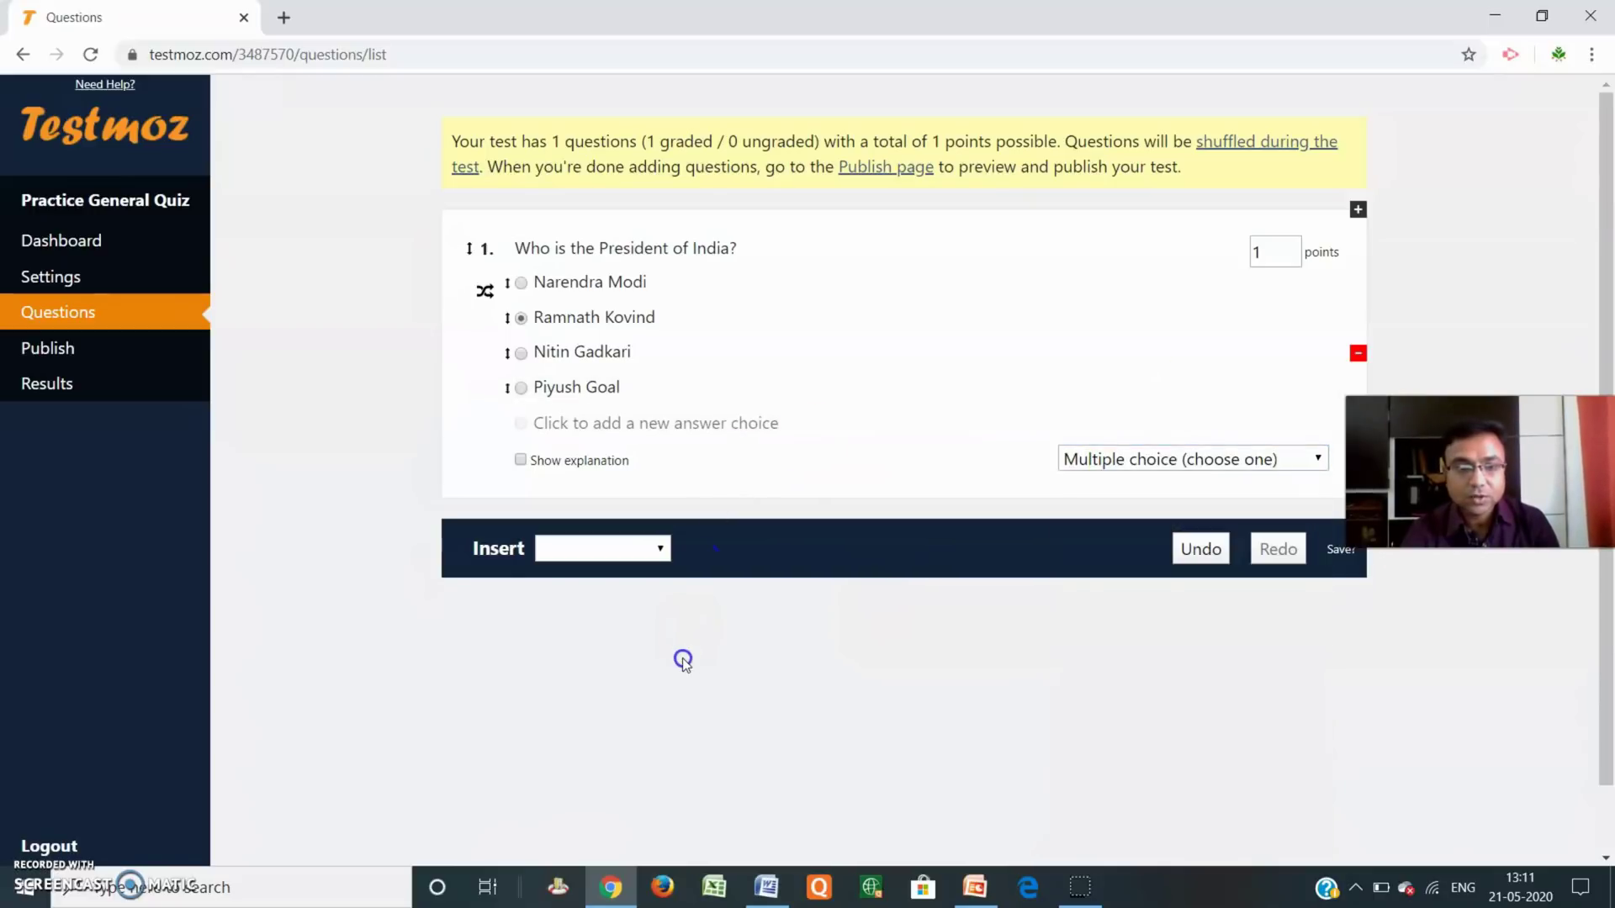
left_click(653, 548)
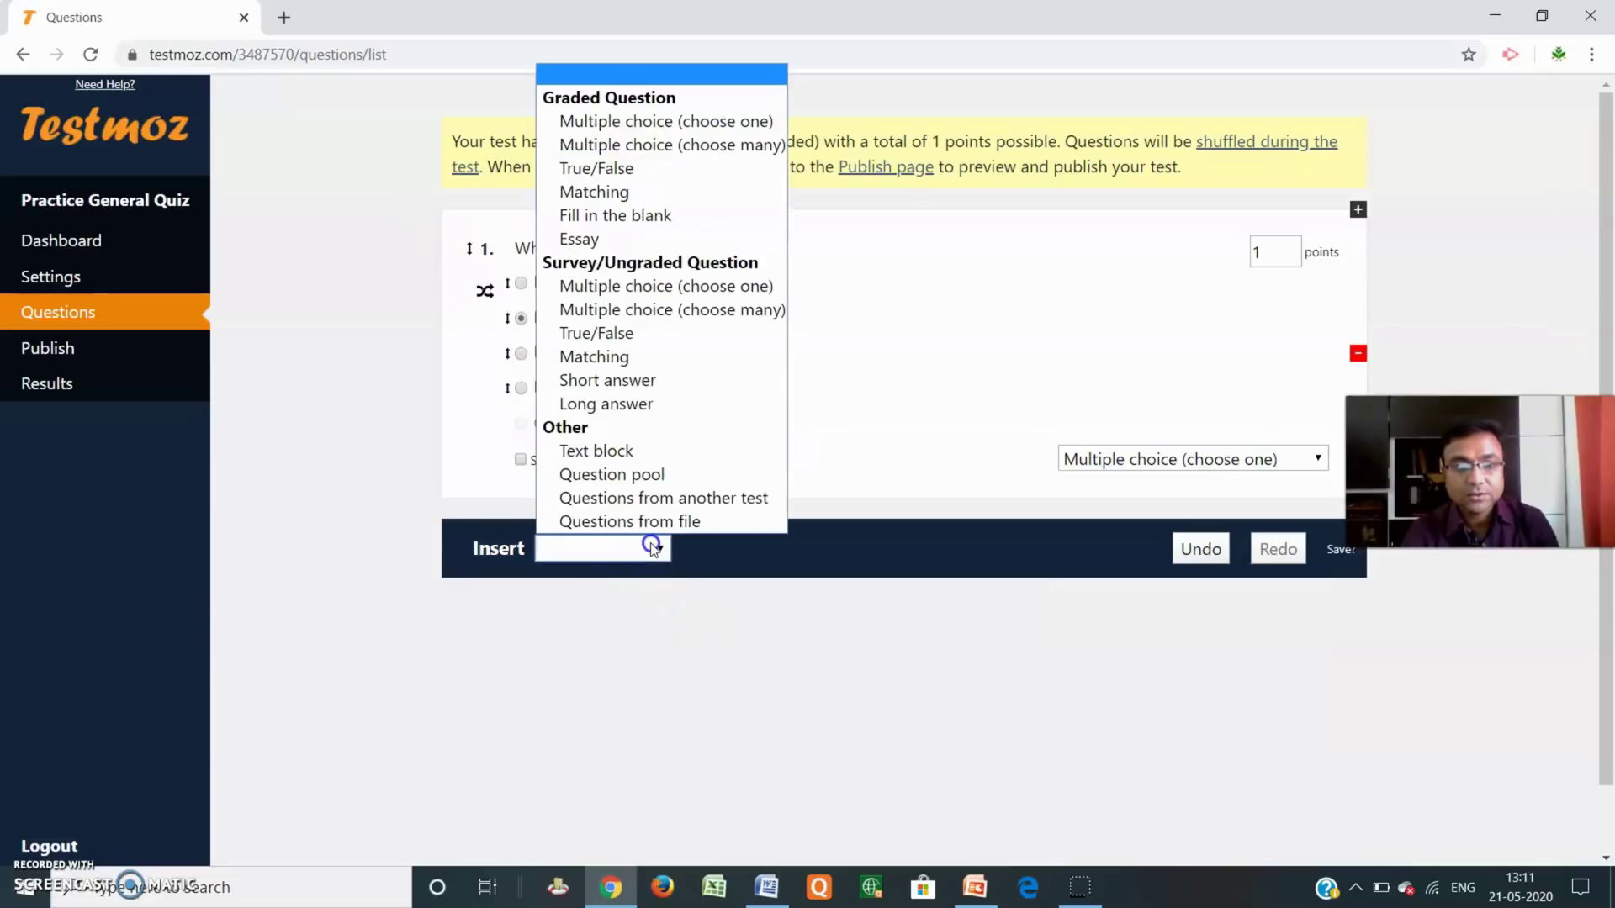
Insert a choose-many question 2 reading 'Which following states are in India'.
left_click(648, 149)
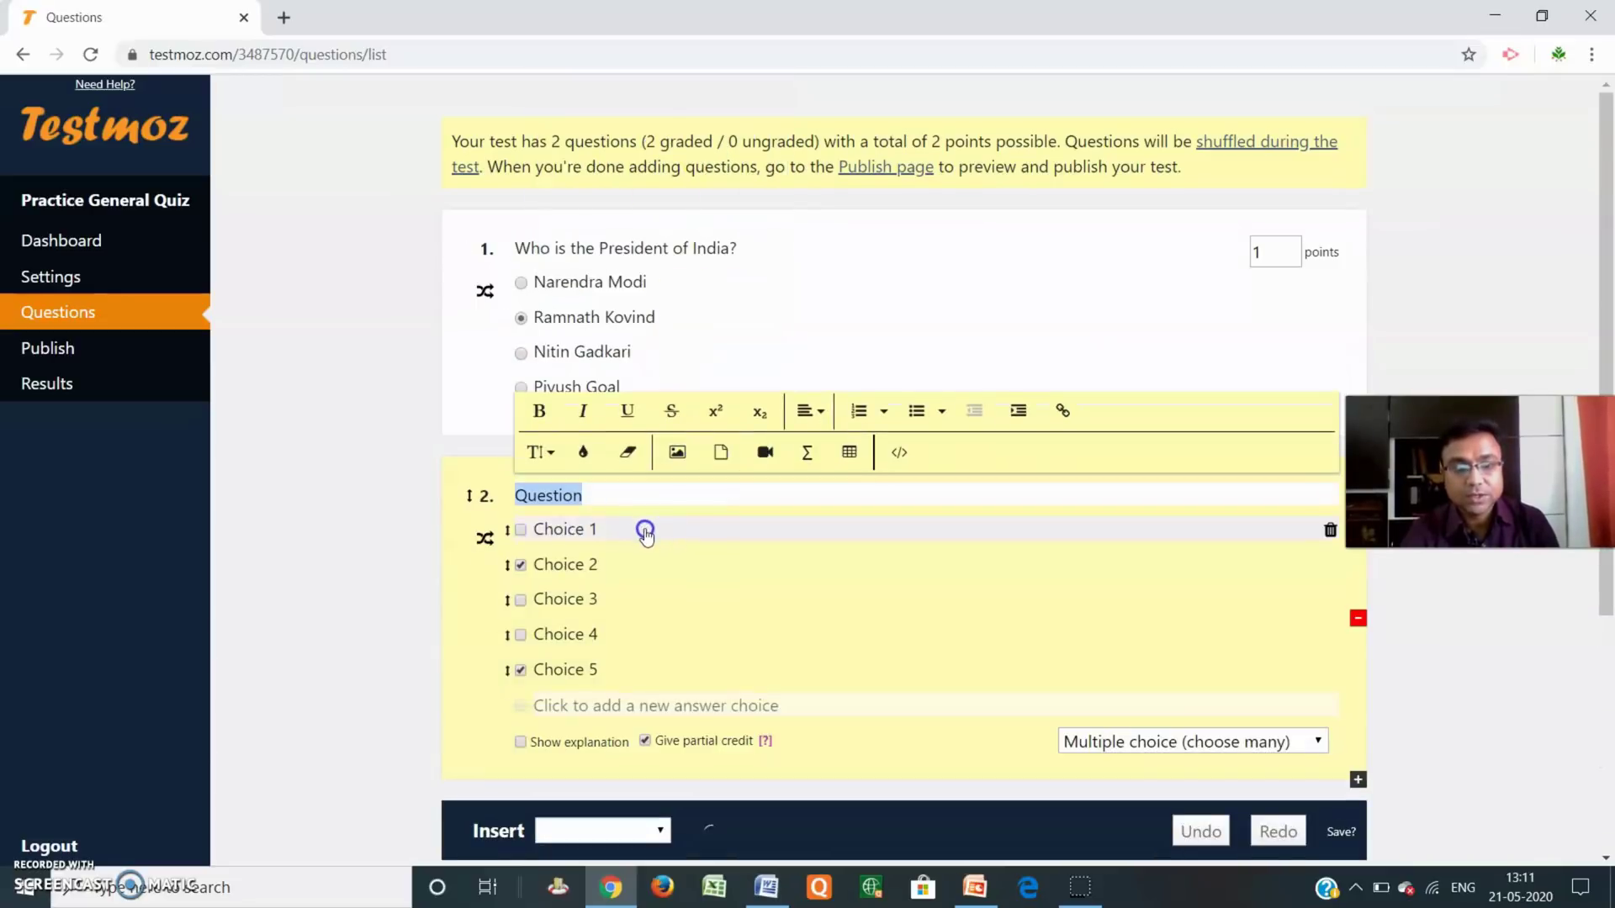
left_click(594, 494)
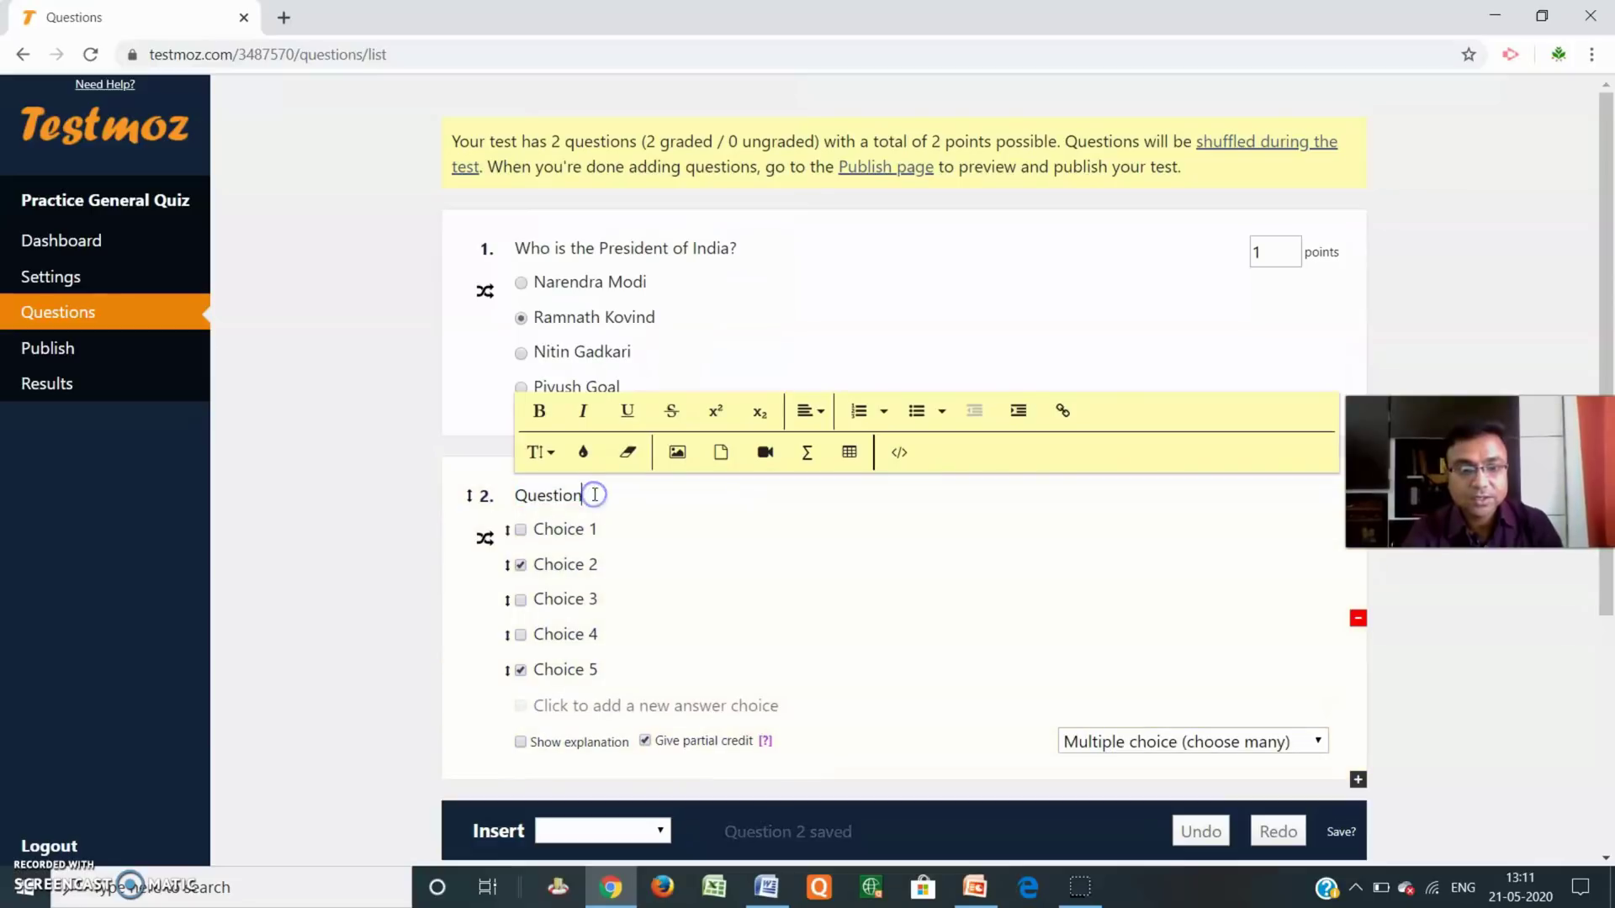
left_click_drag(594, 494, 515, 497)
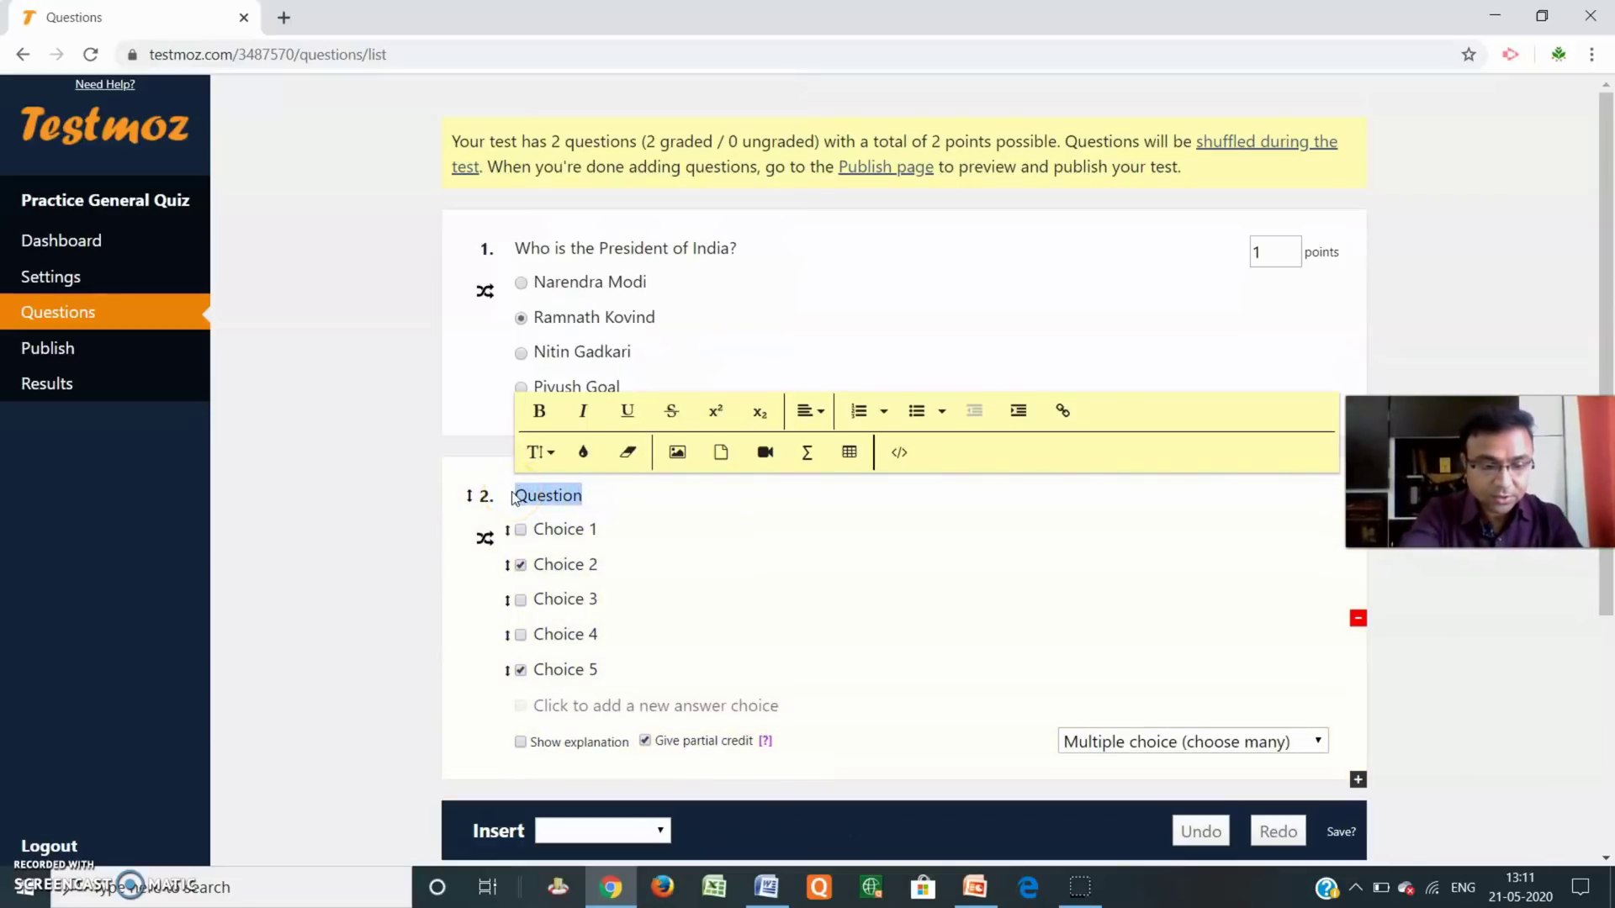
type("Which states are in India")
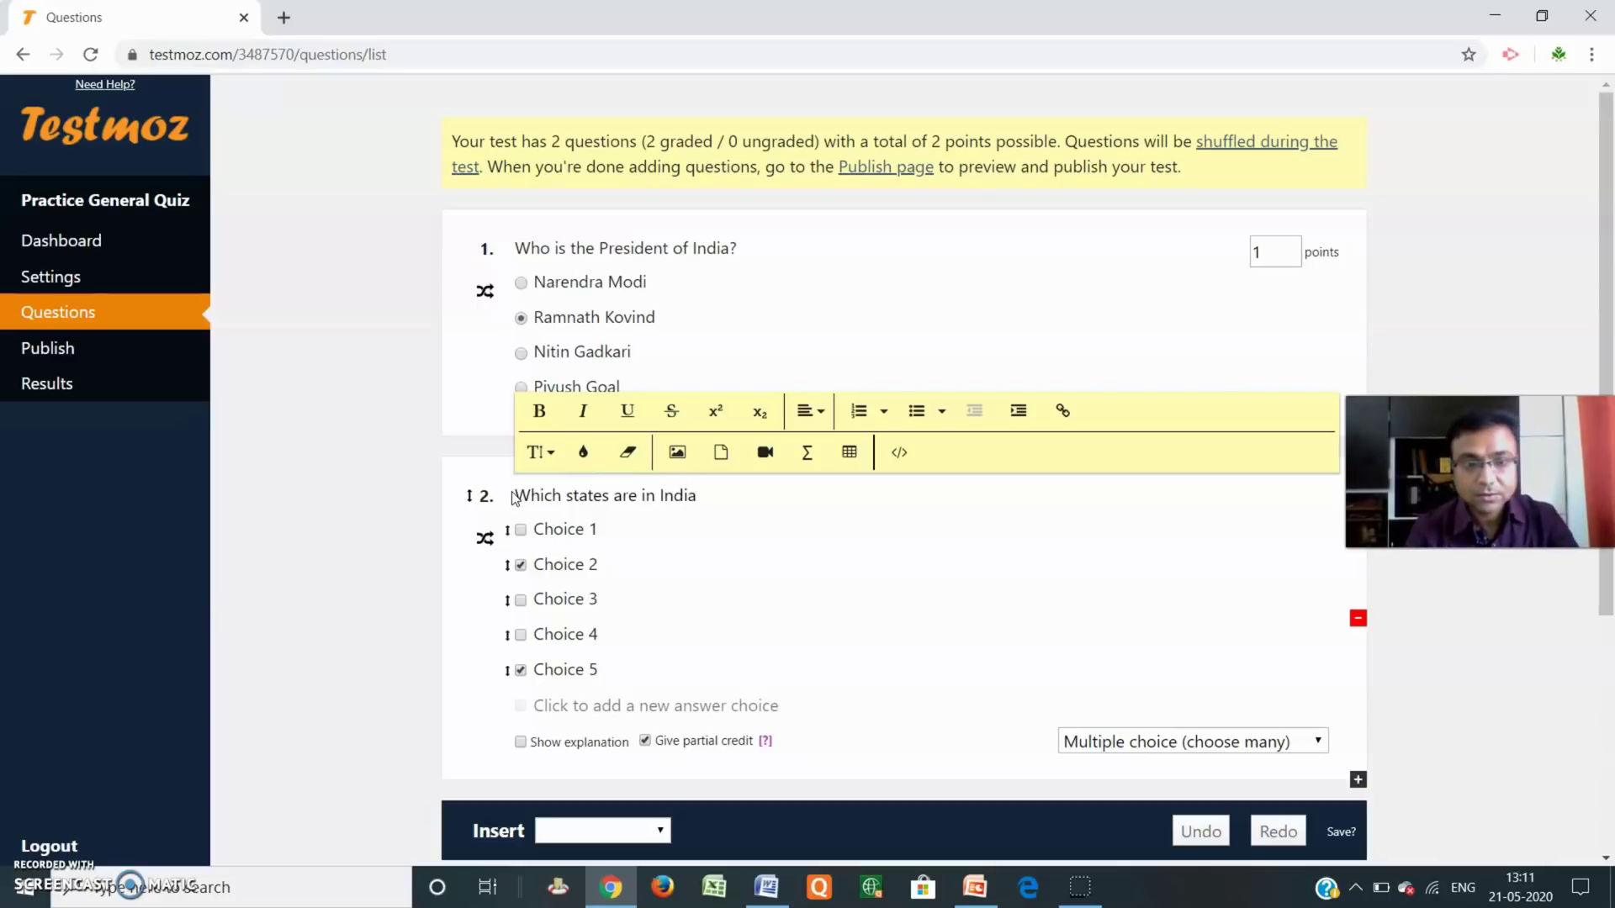
left_click(514, 496)
left_click(568, 498)
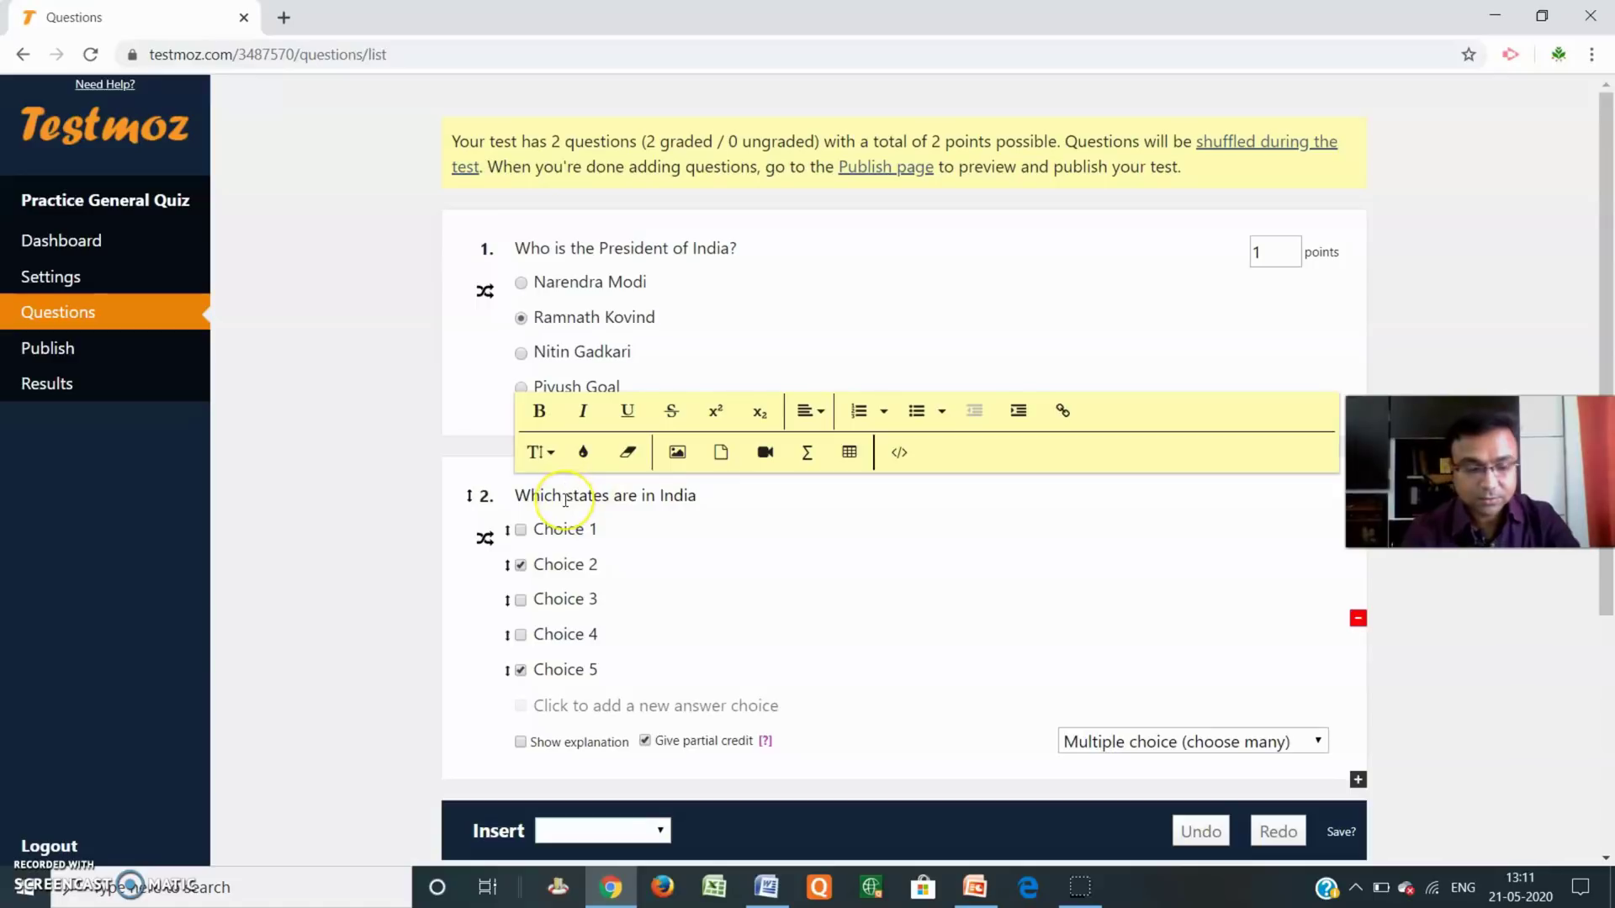
type("follo")
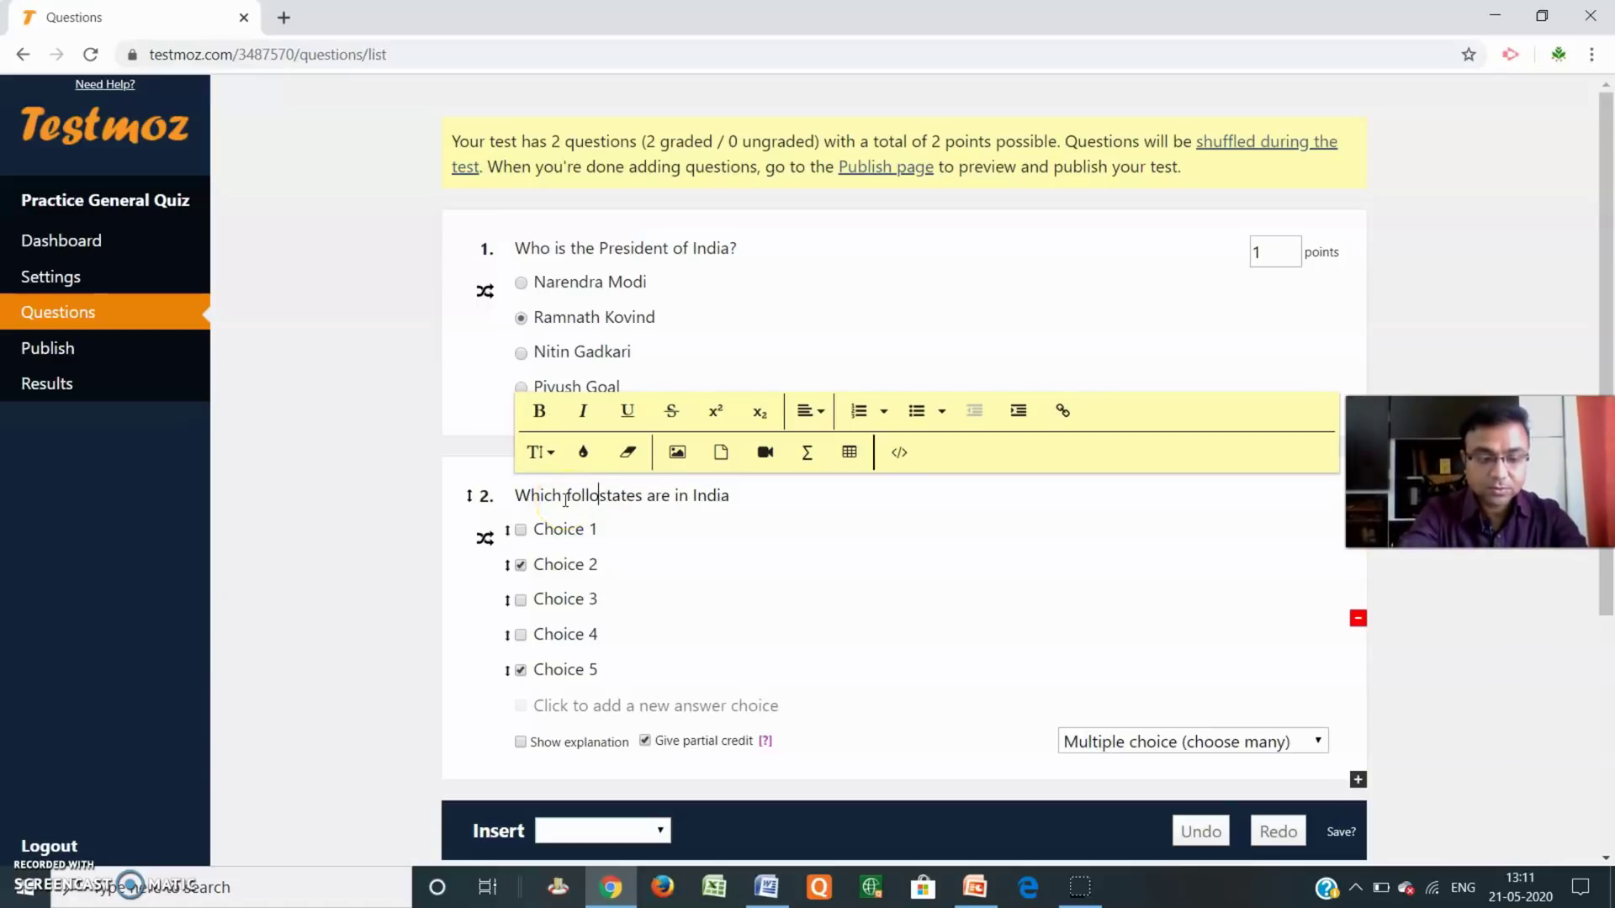
type("win")
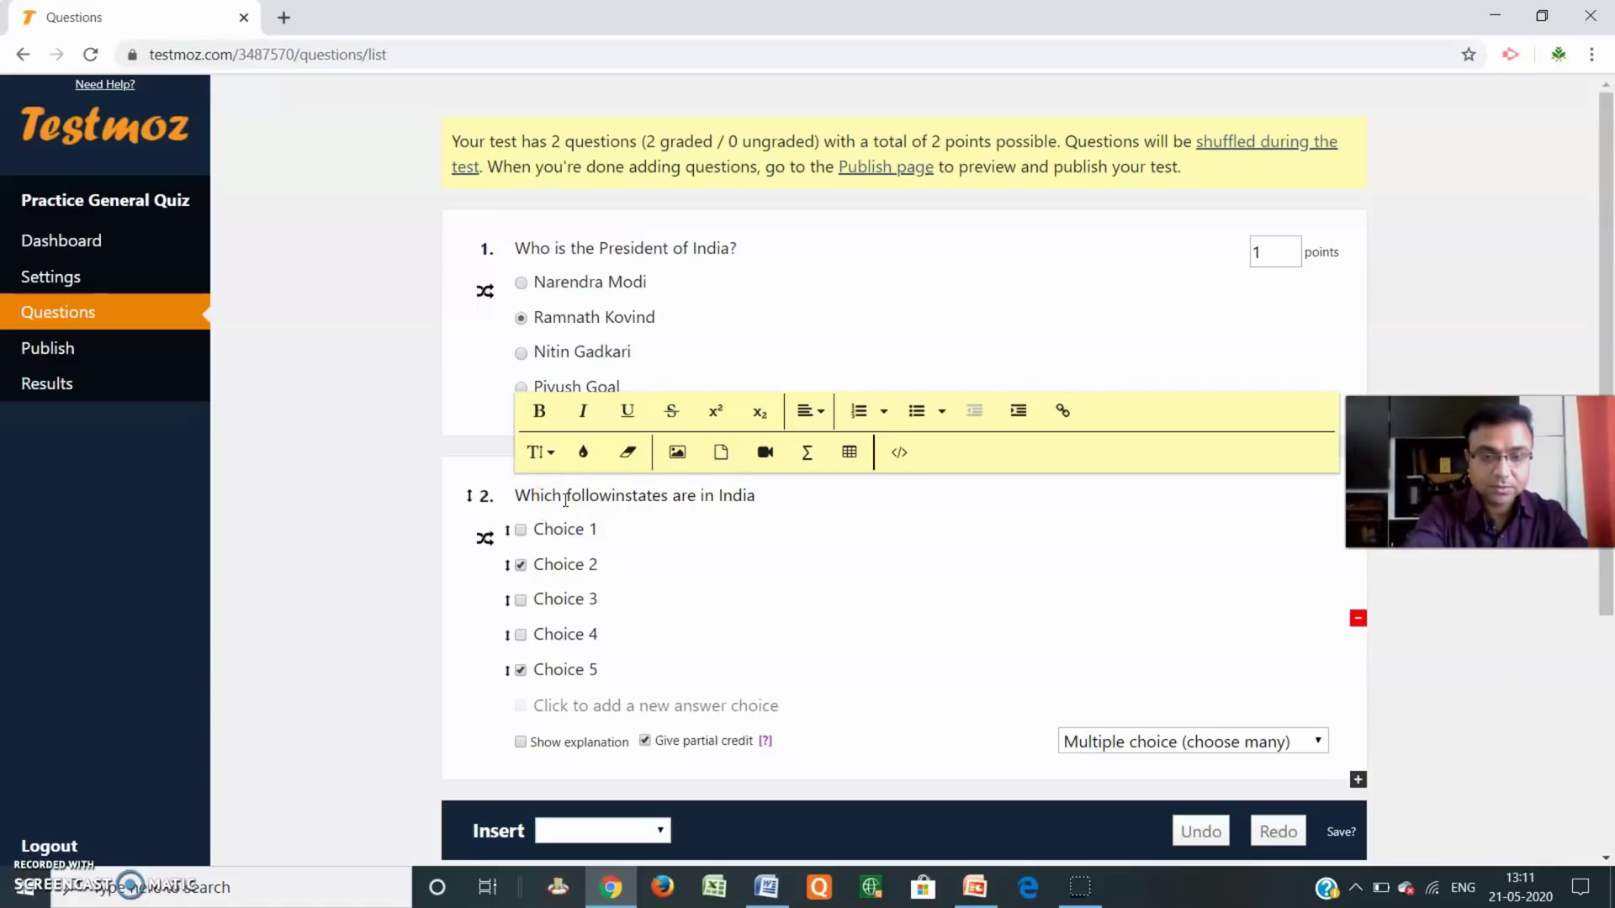
type("g")
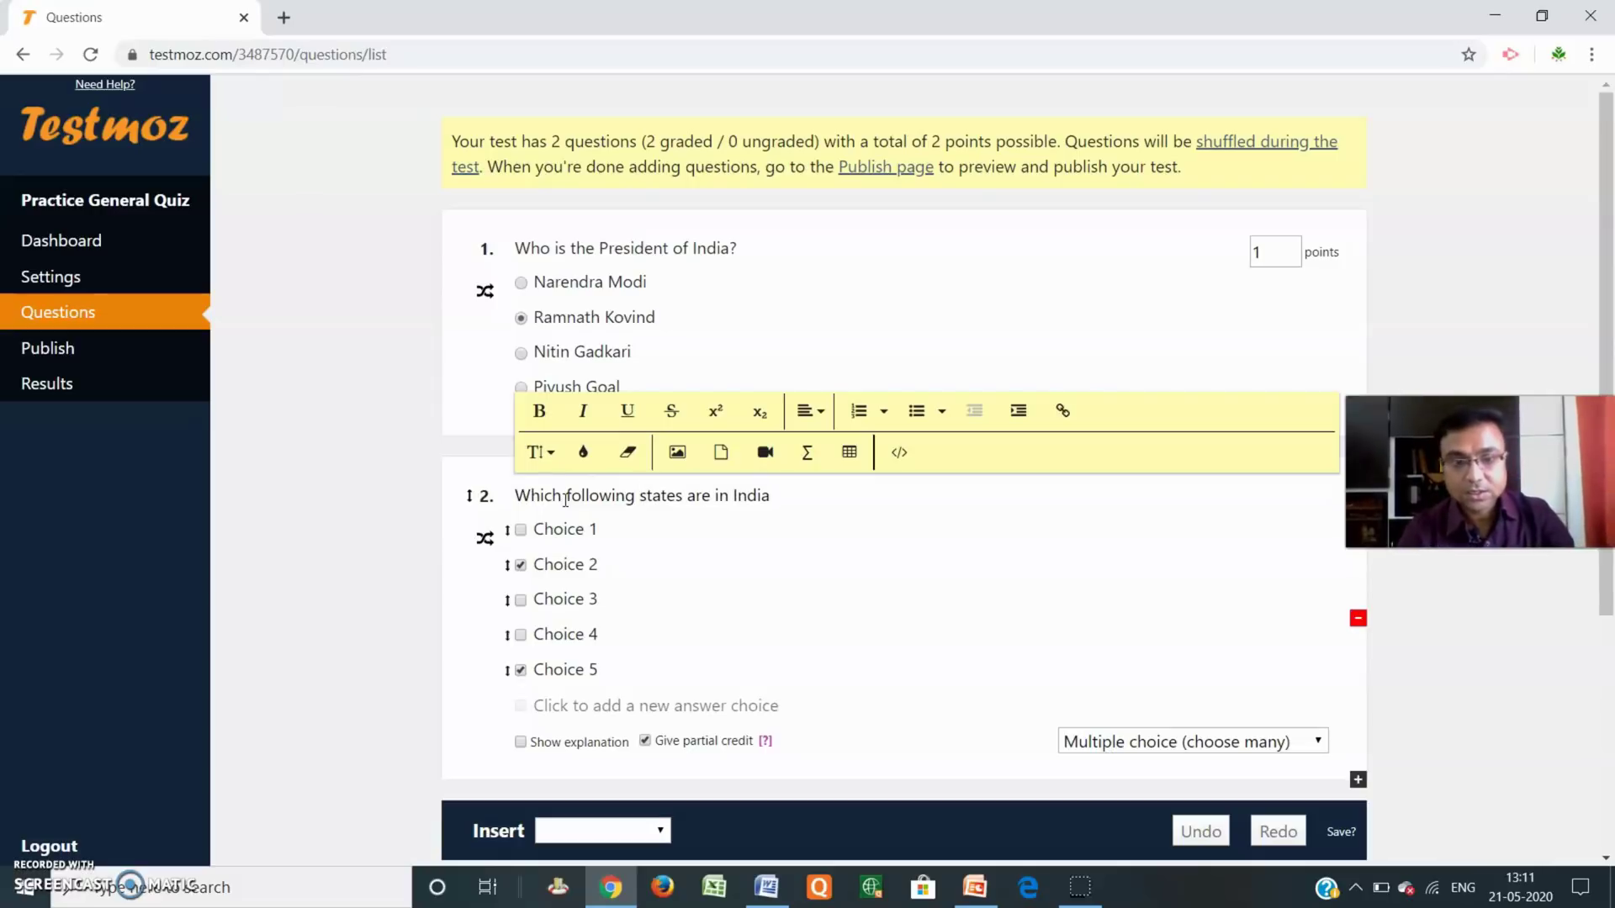
left_click(787, 495)
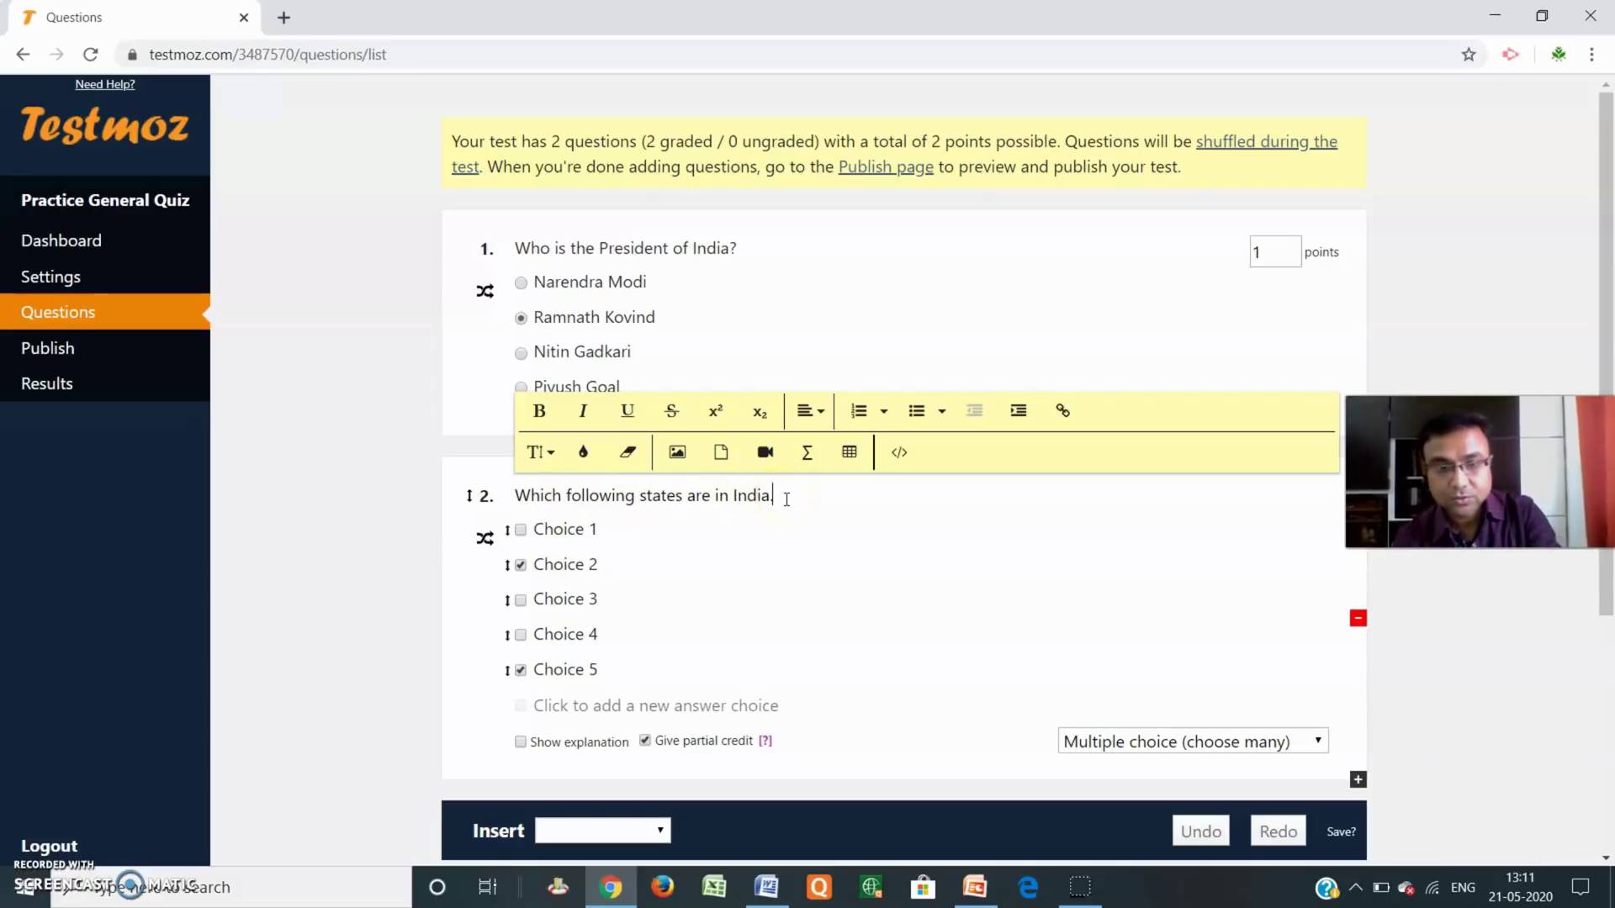
left_click(602, 530)
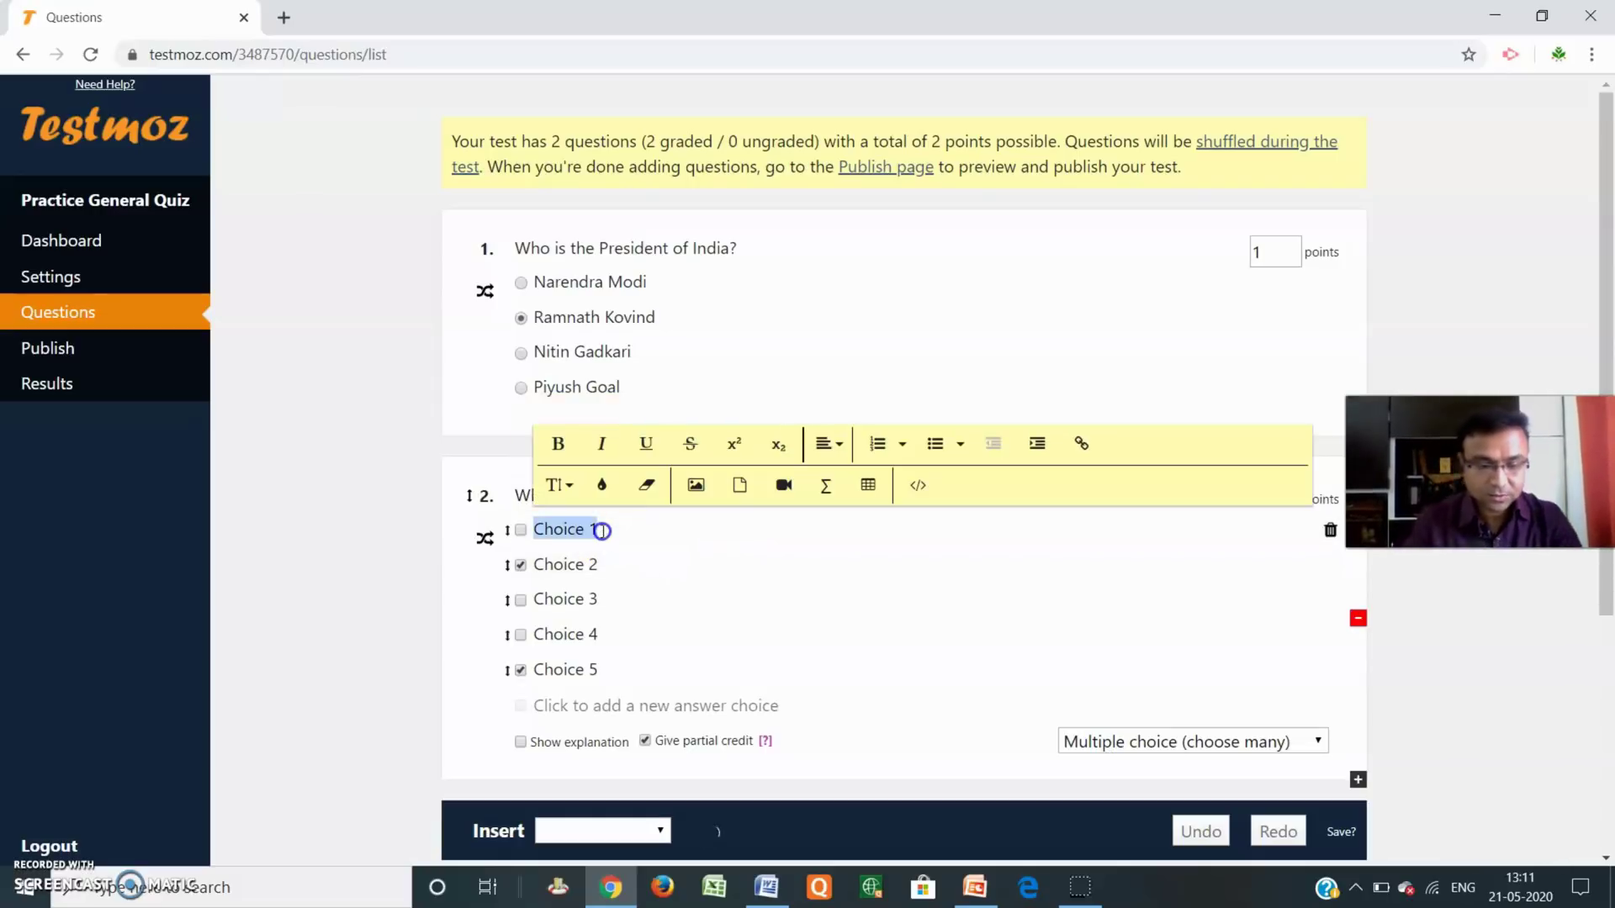
Fill choices 1–5 with Maharashtra, Telengana, Andhrapradesh, Clifornia and Panjab.
type("Maharash")
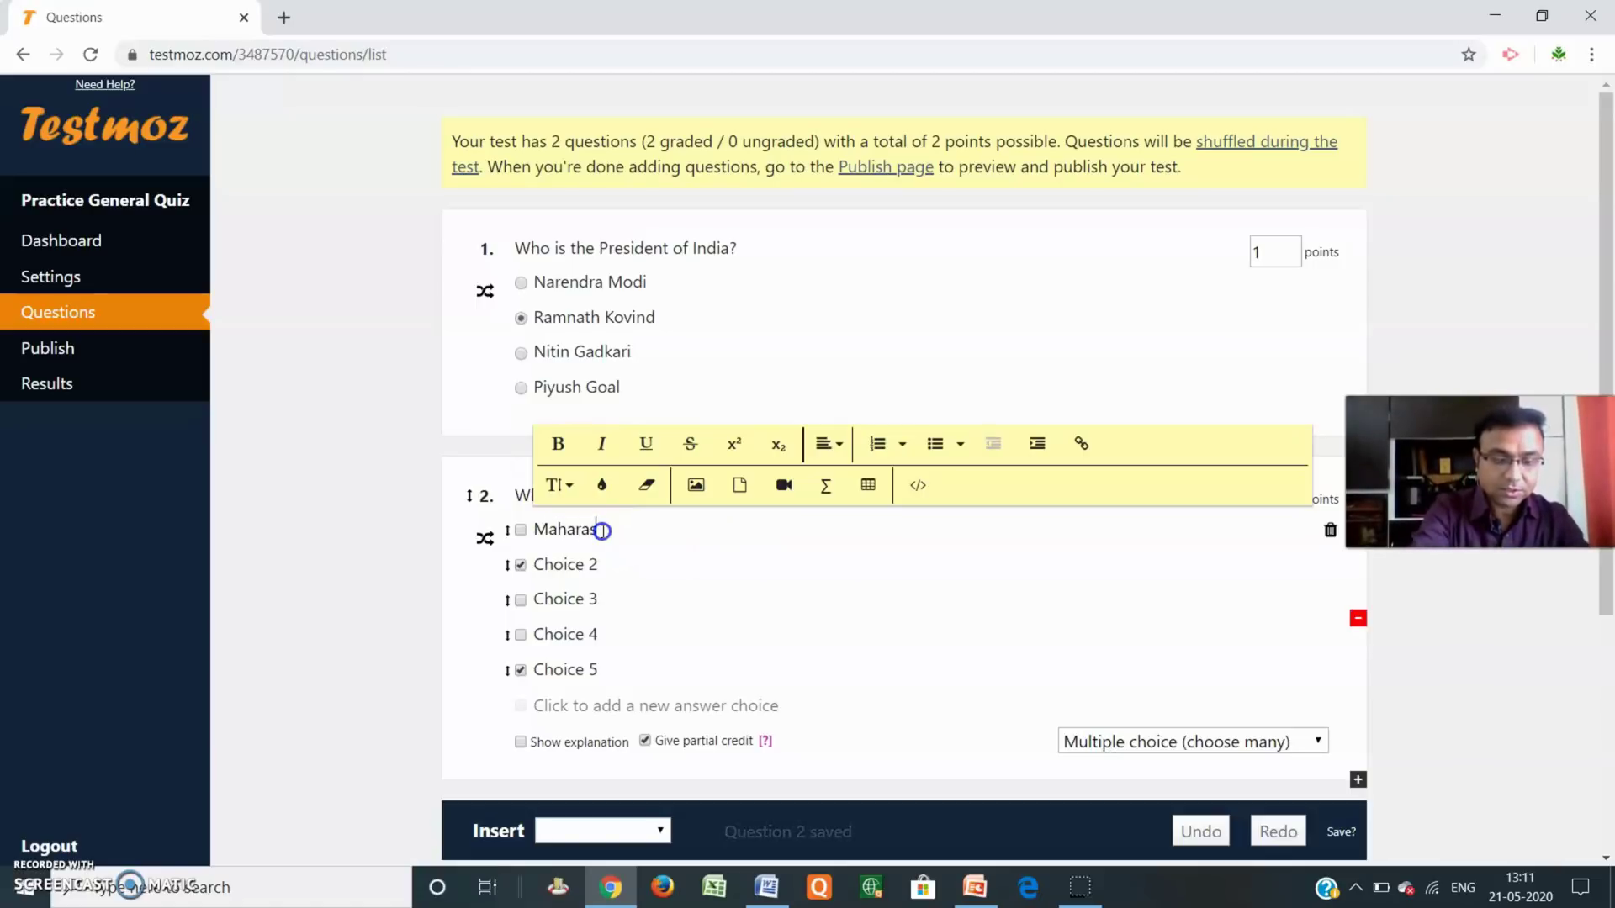
type("tra")
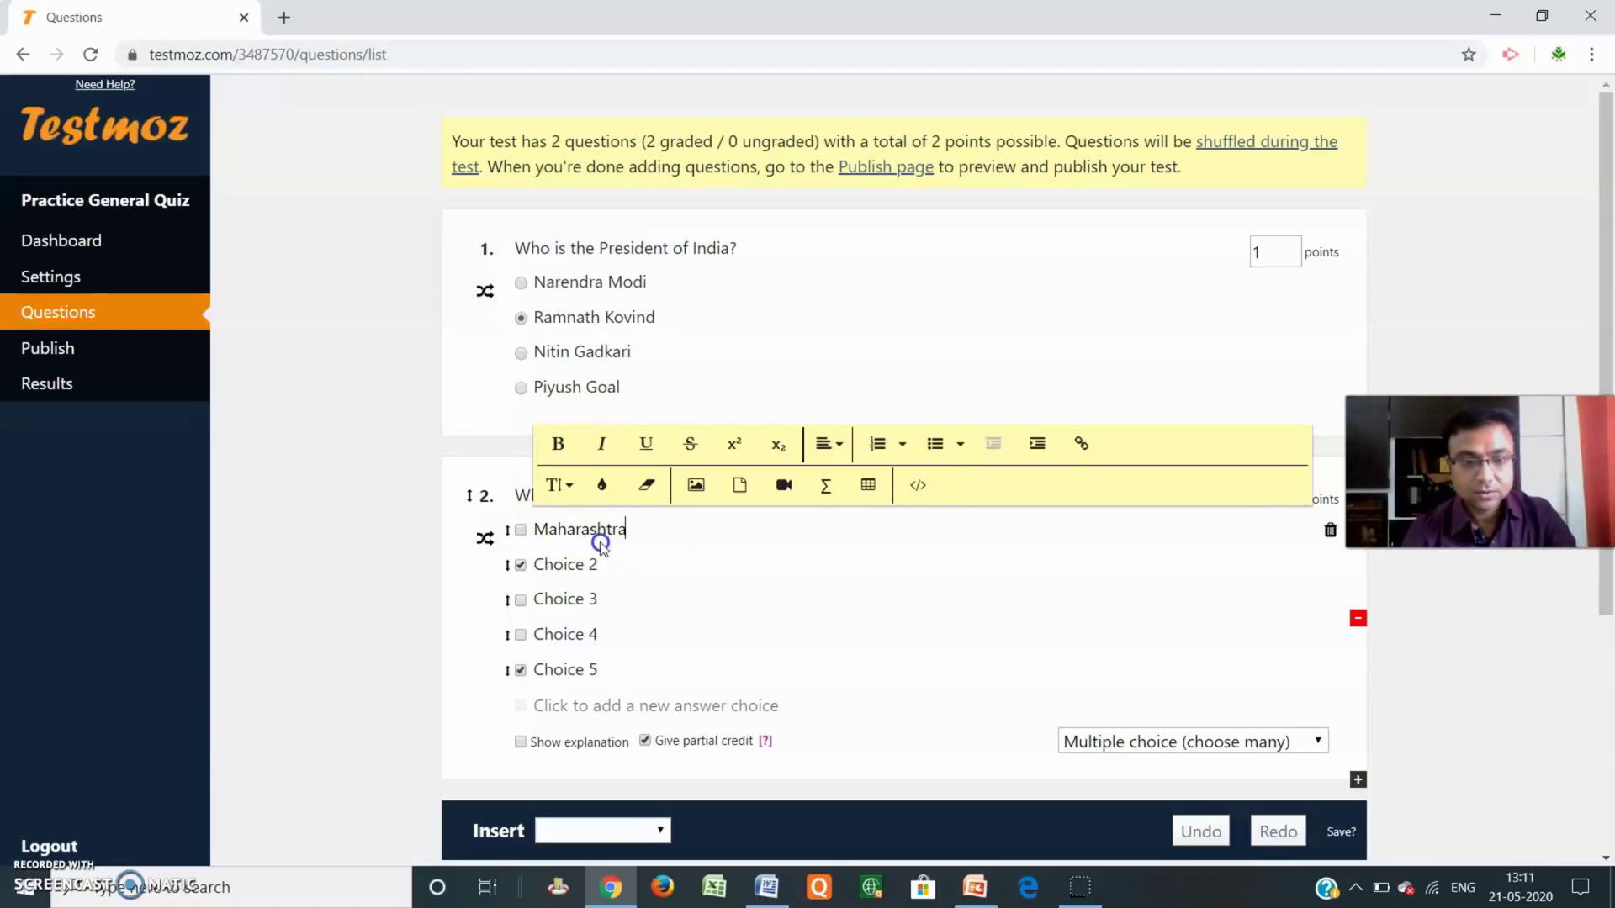
left_click(596, 566)
type("T")
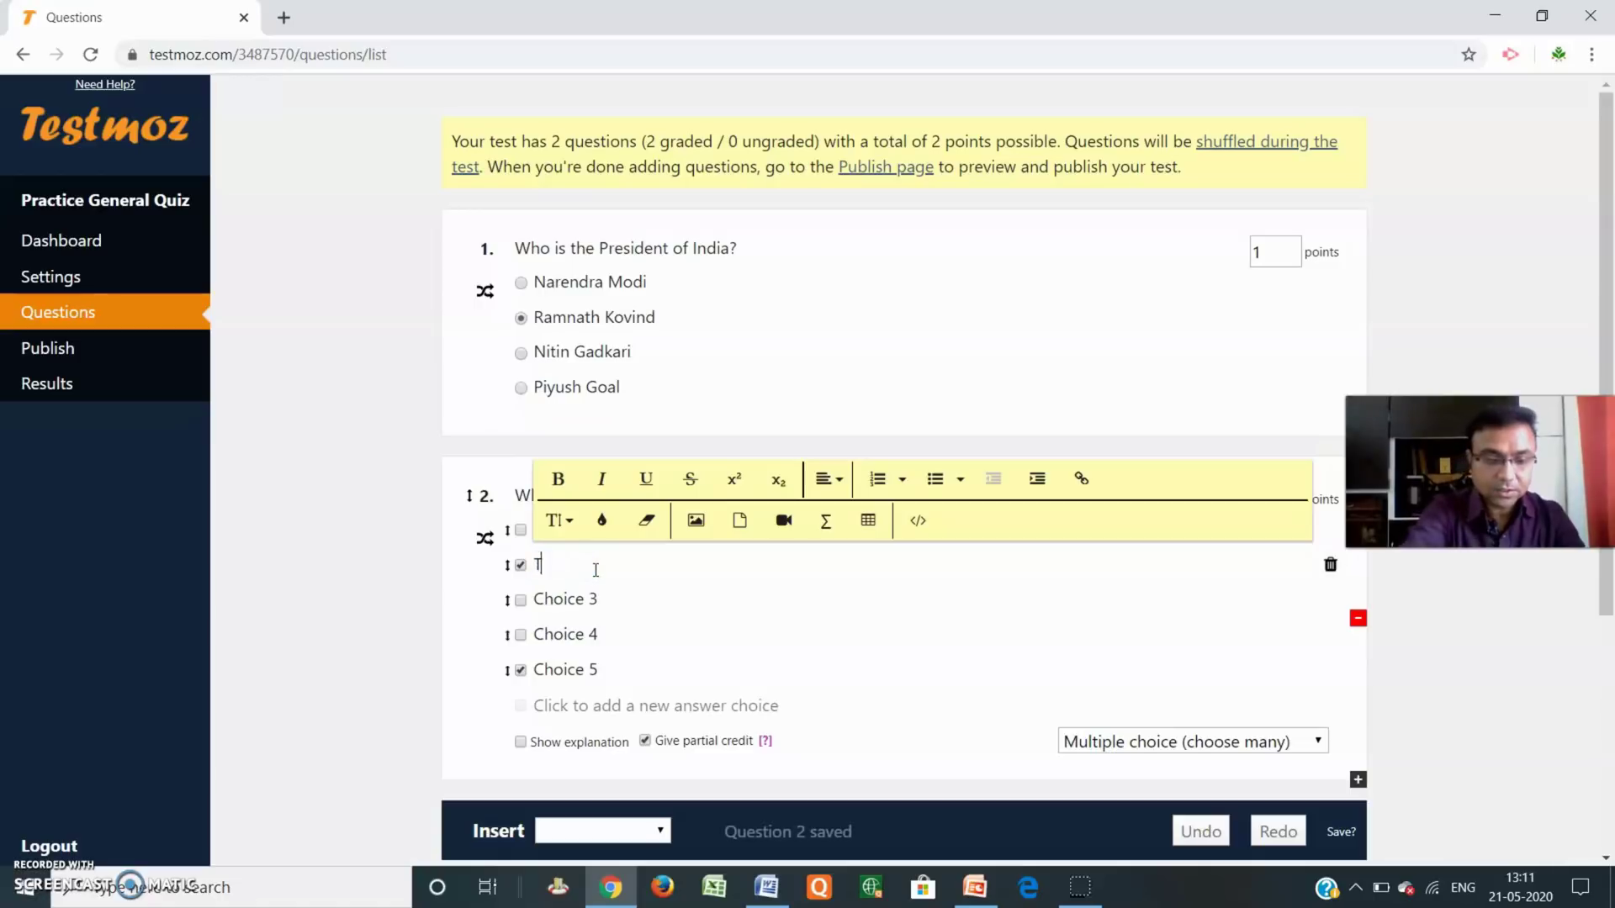
type("elengana")
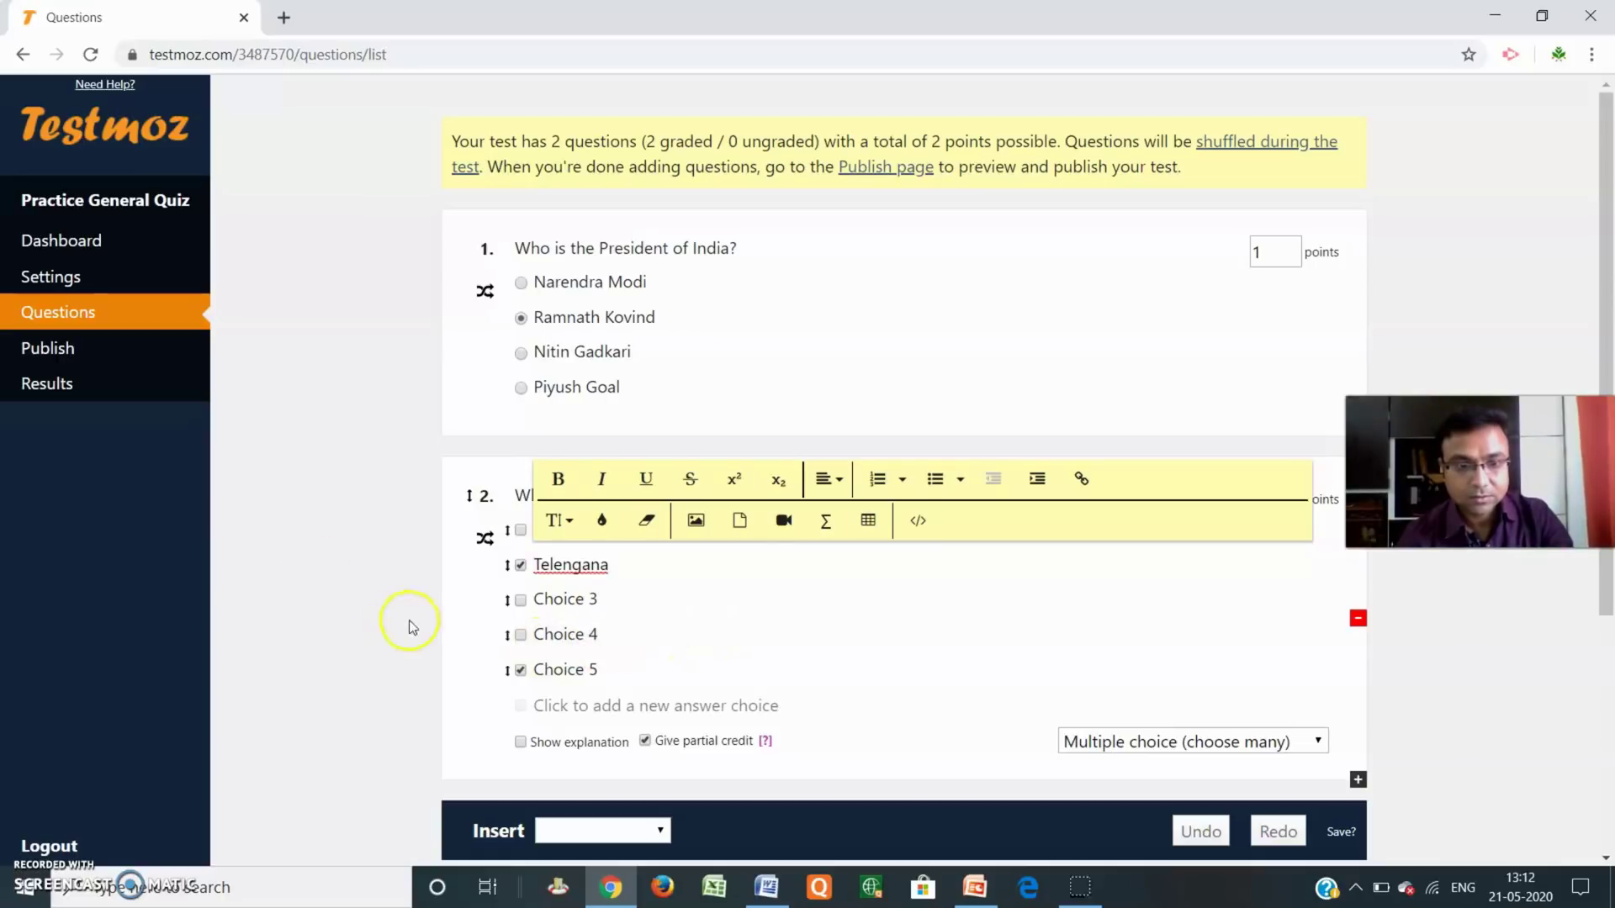
left_click(594, 599)
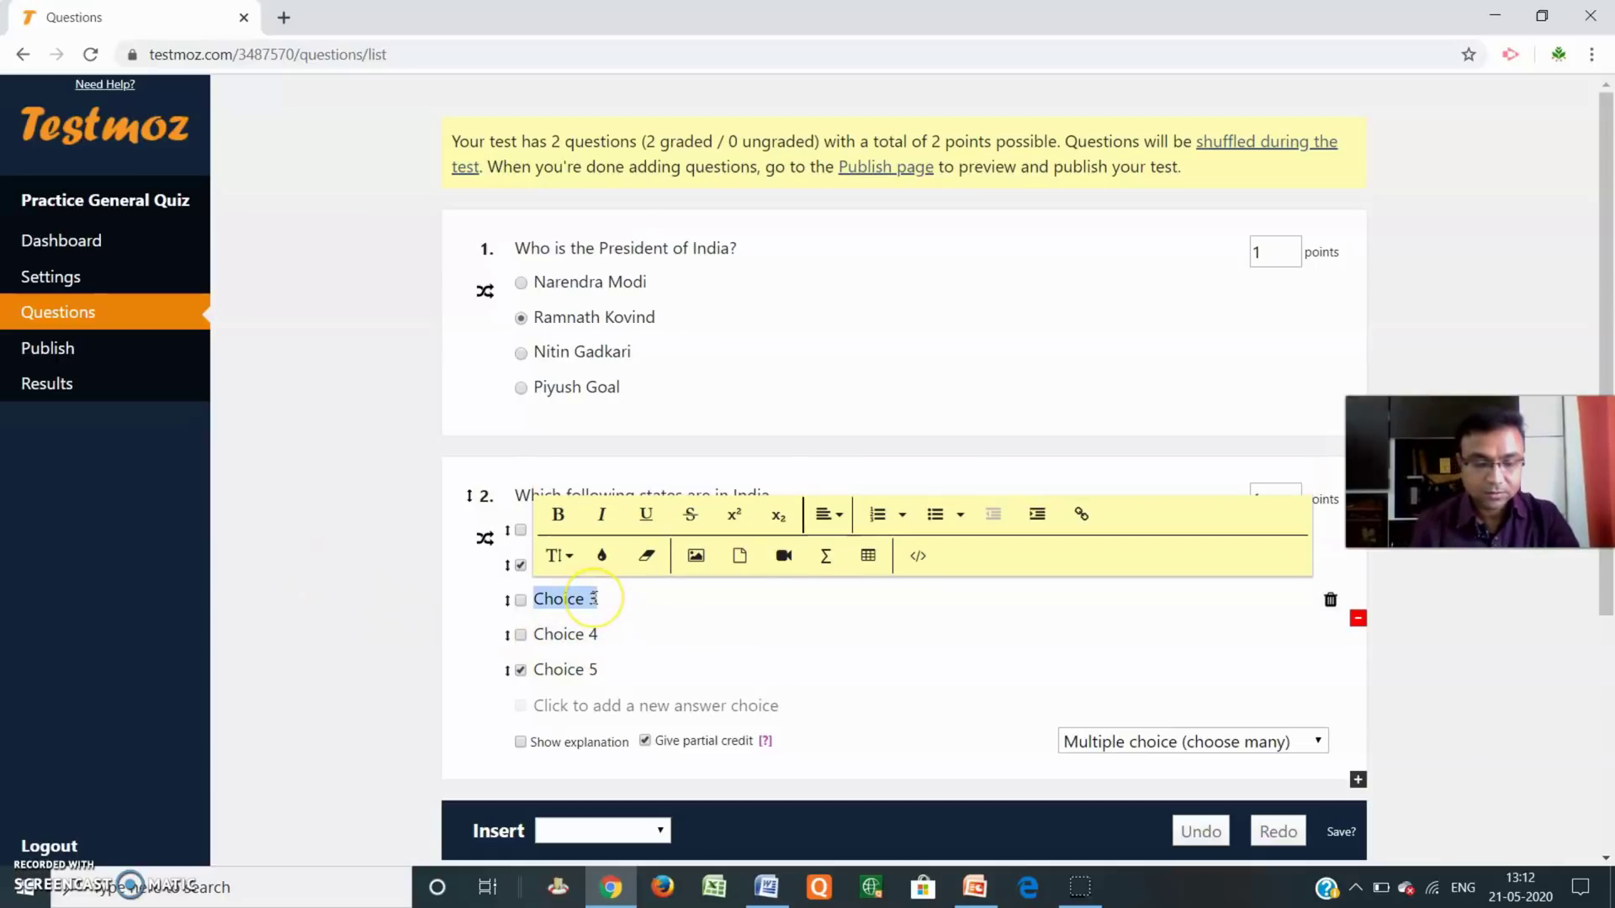
type("Andh")
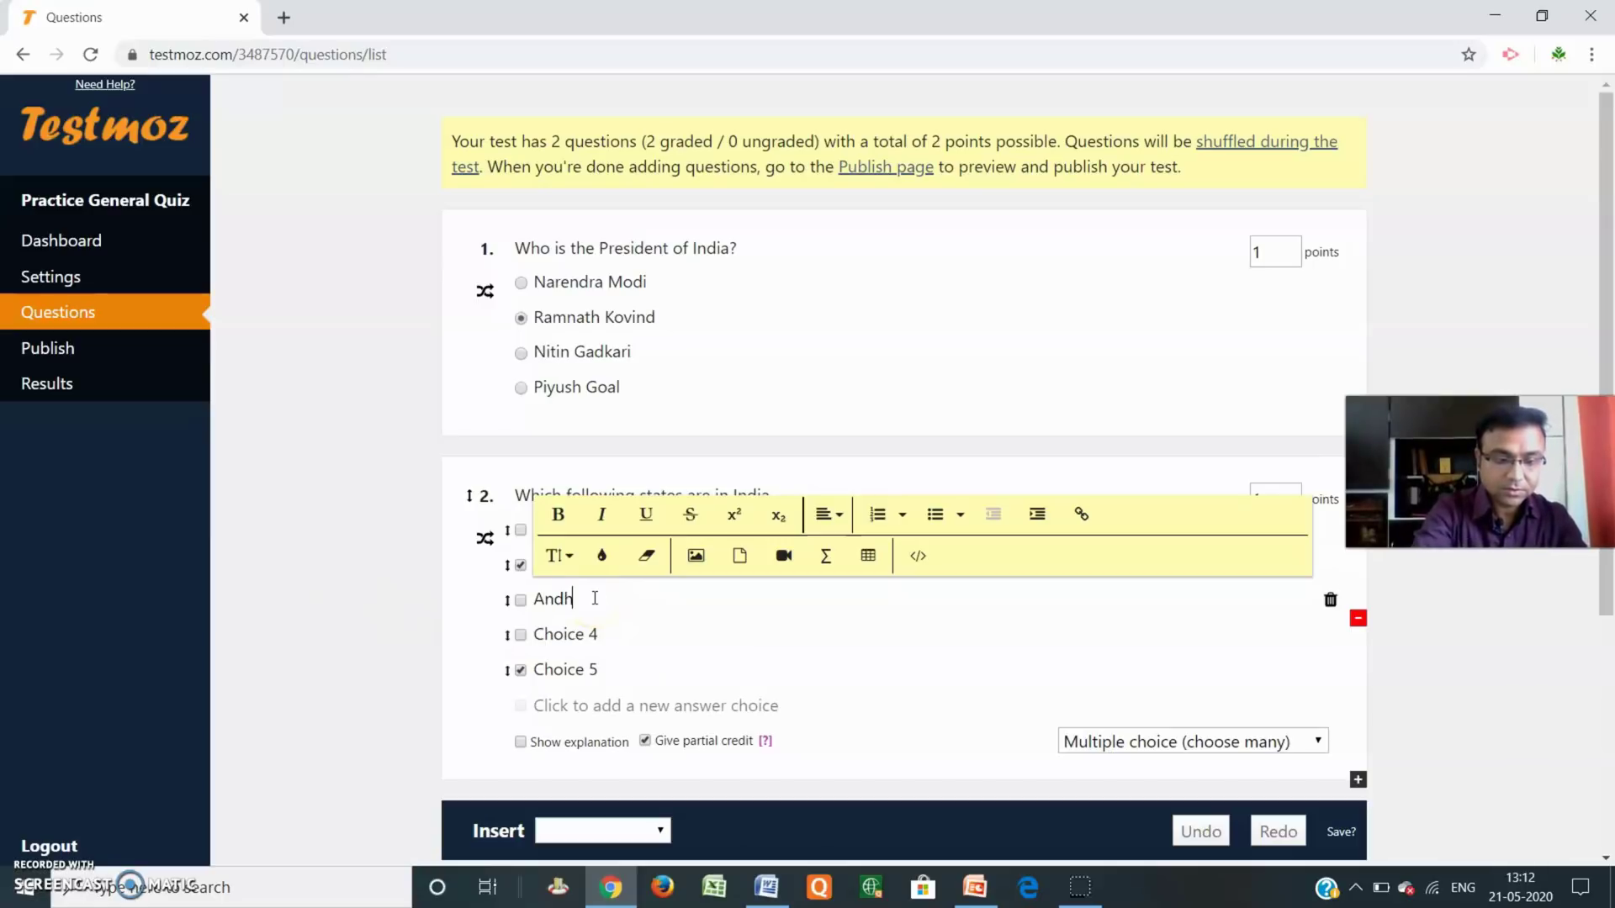
type("rapradesh")
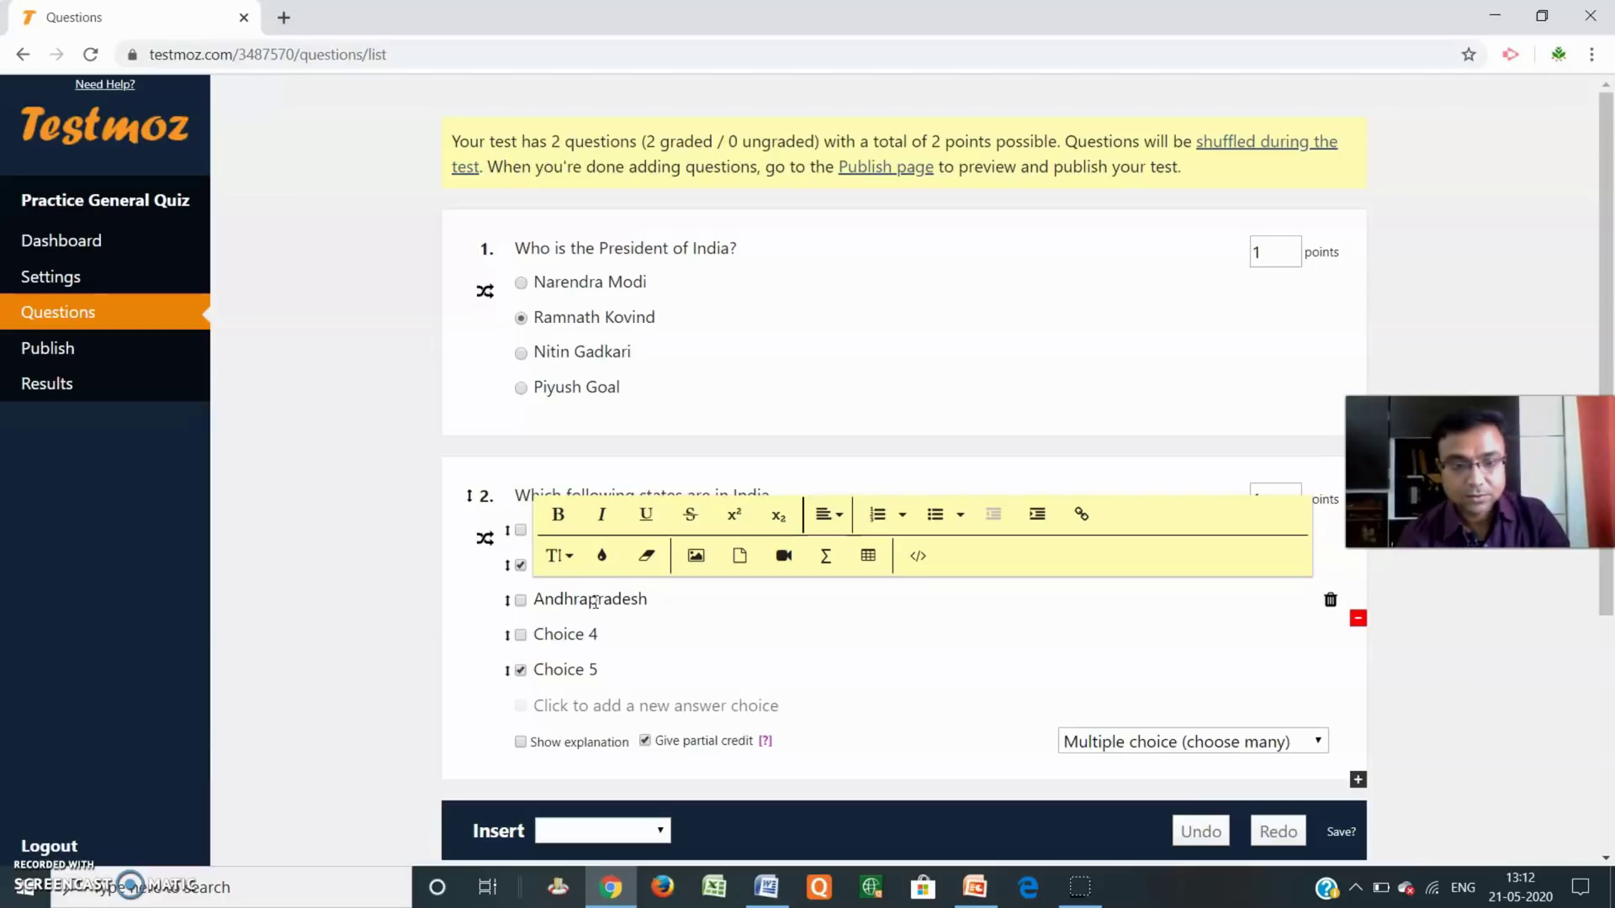
left_click(594, 634)
type("C")
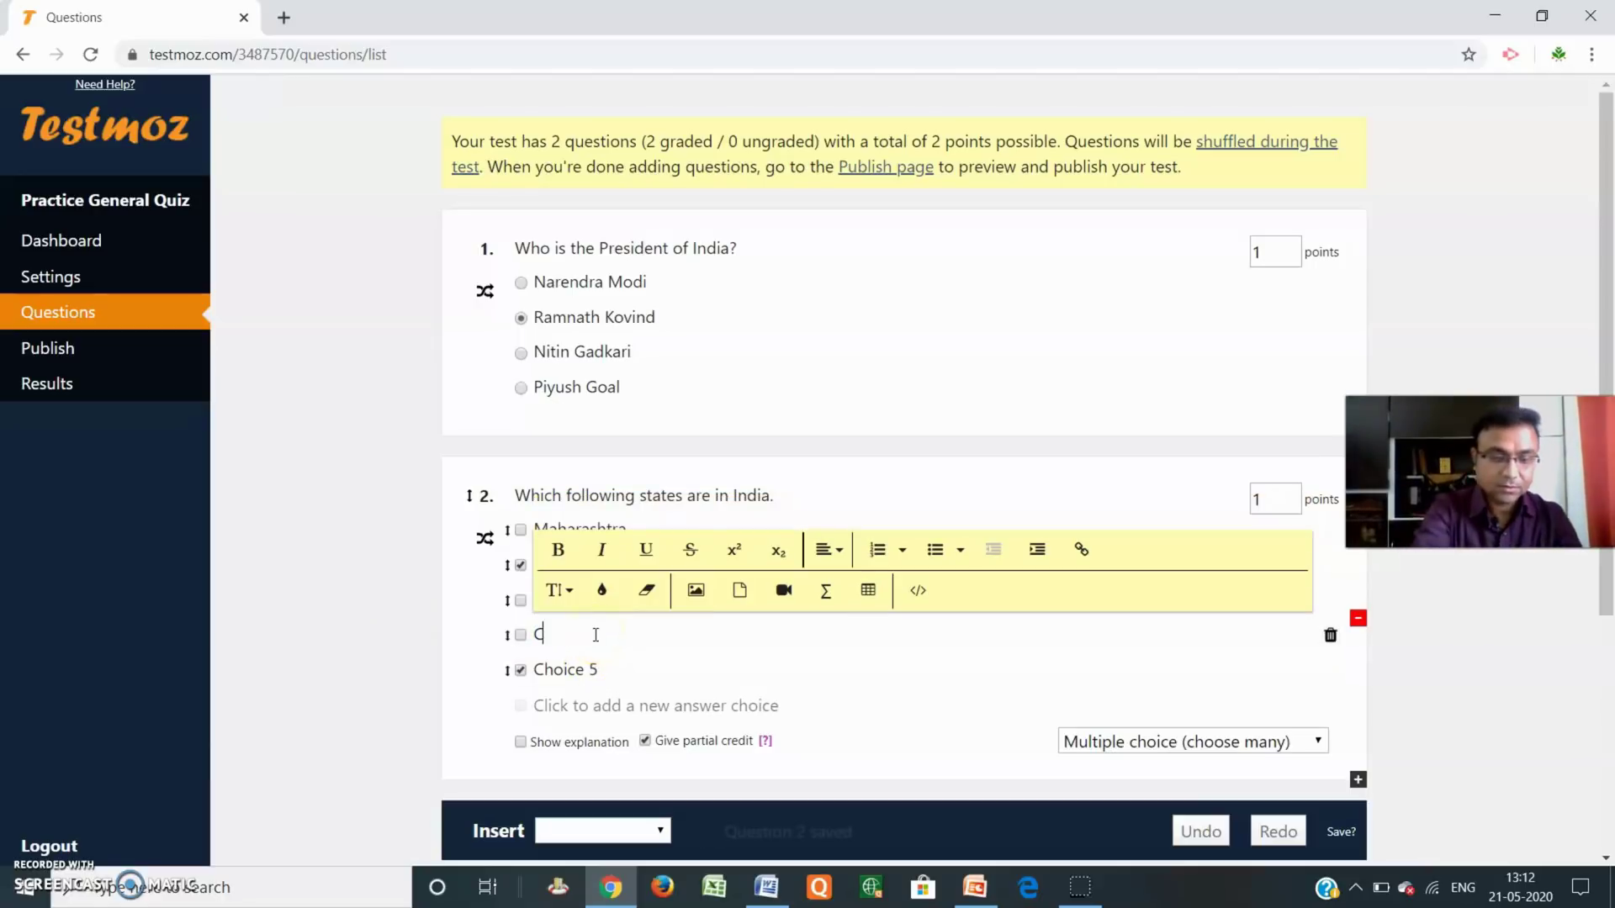
type("lifornia")
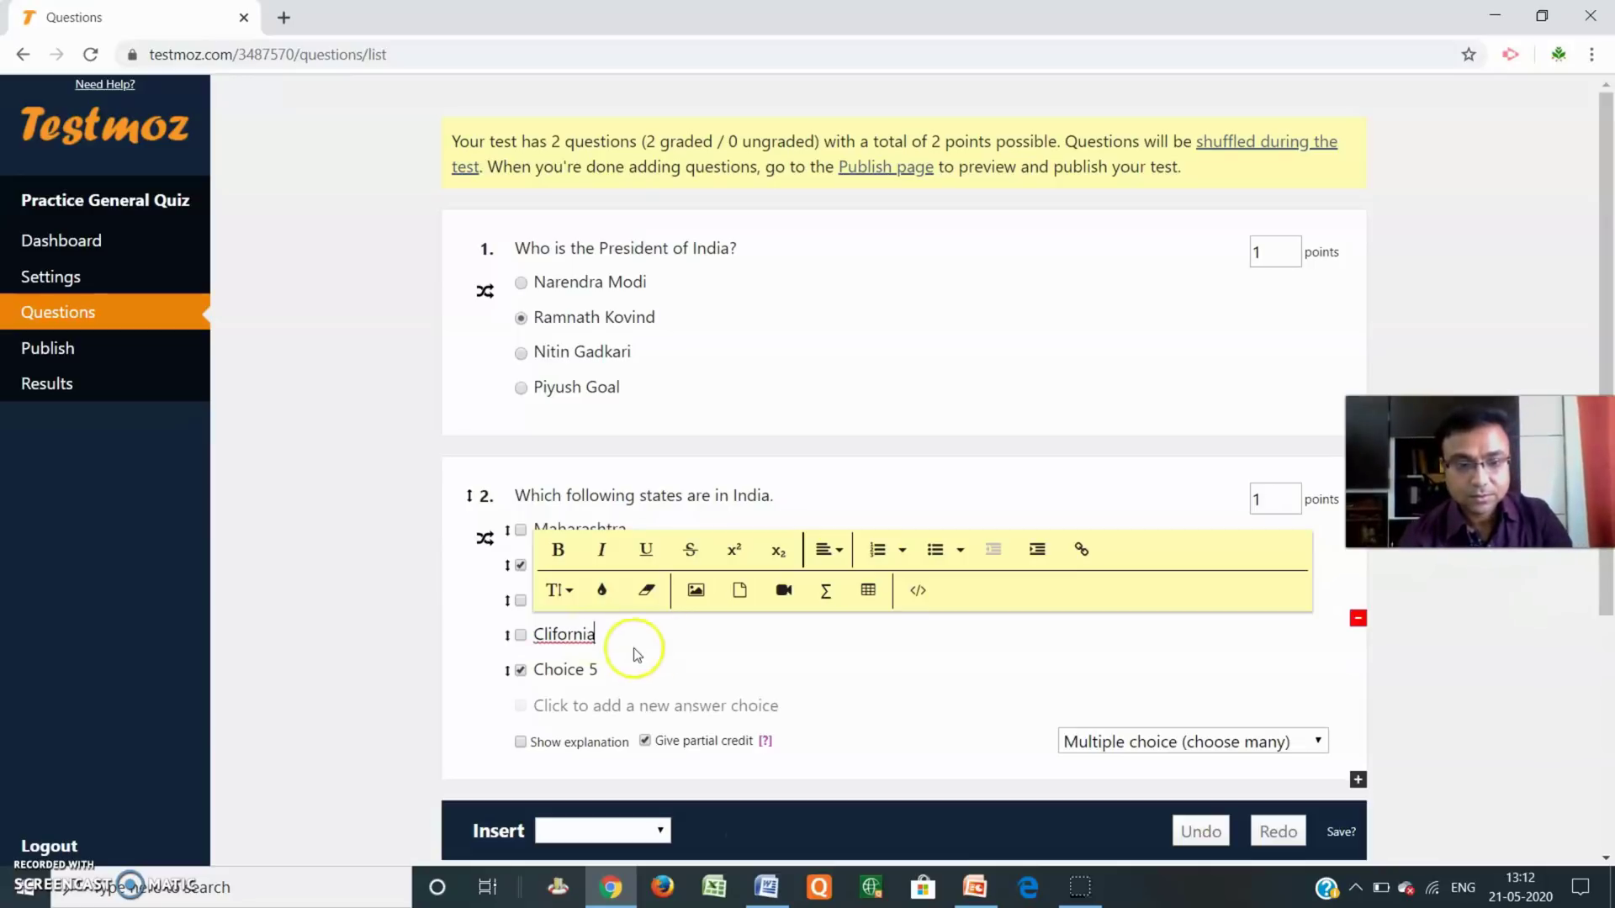
left_click(592, 669)
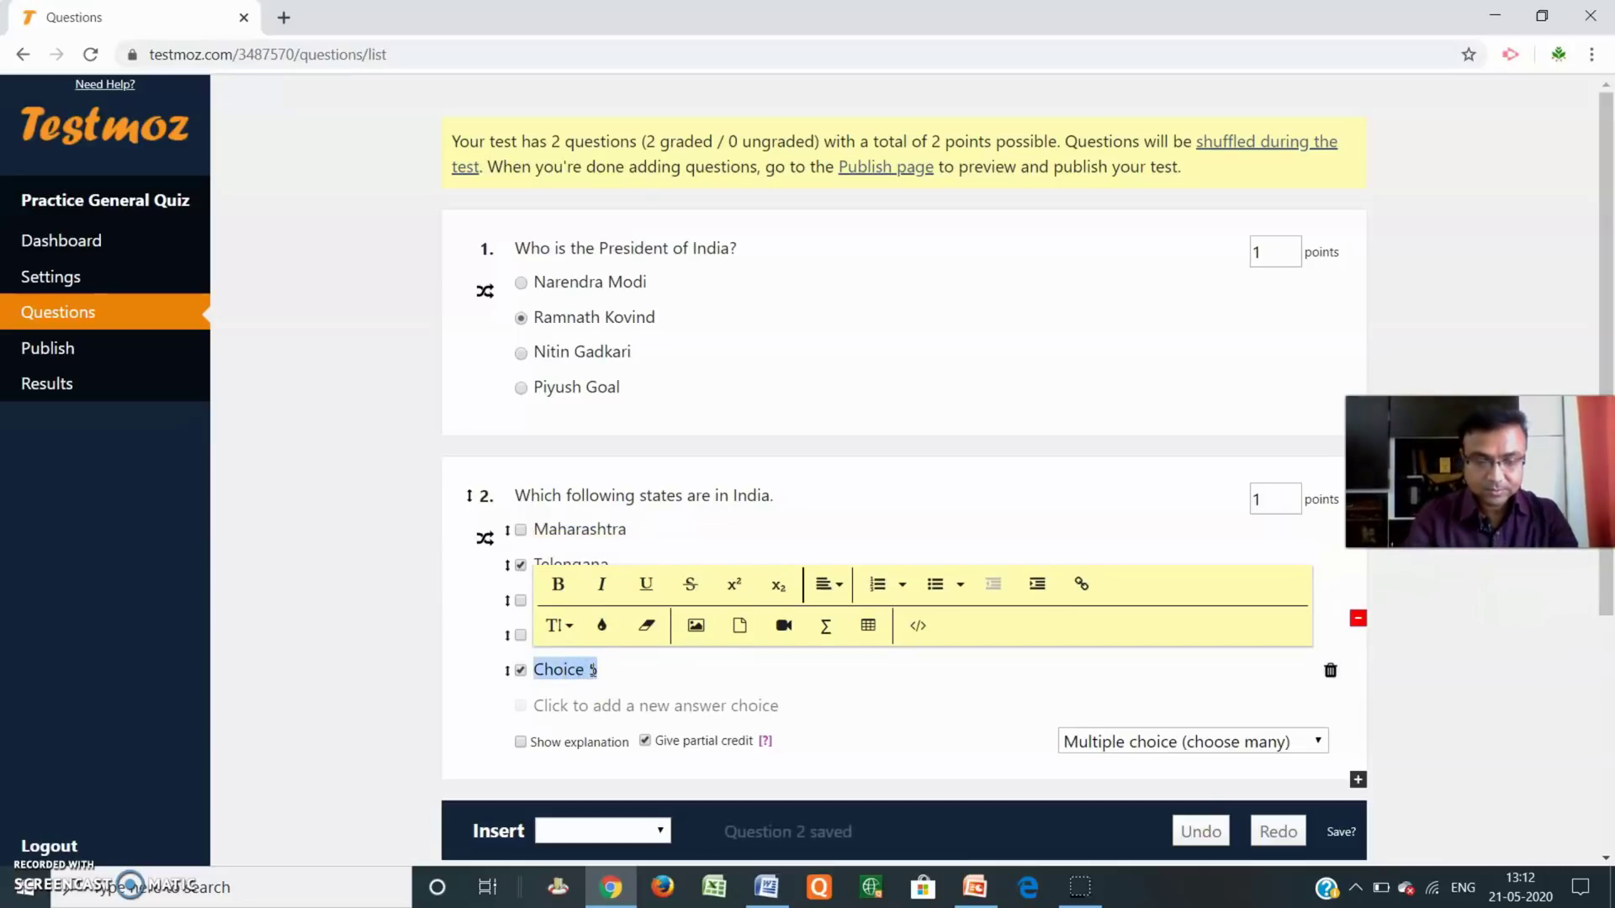
type("Panjab")
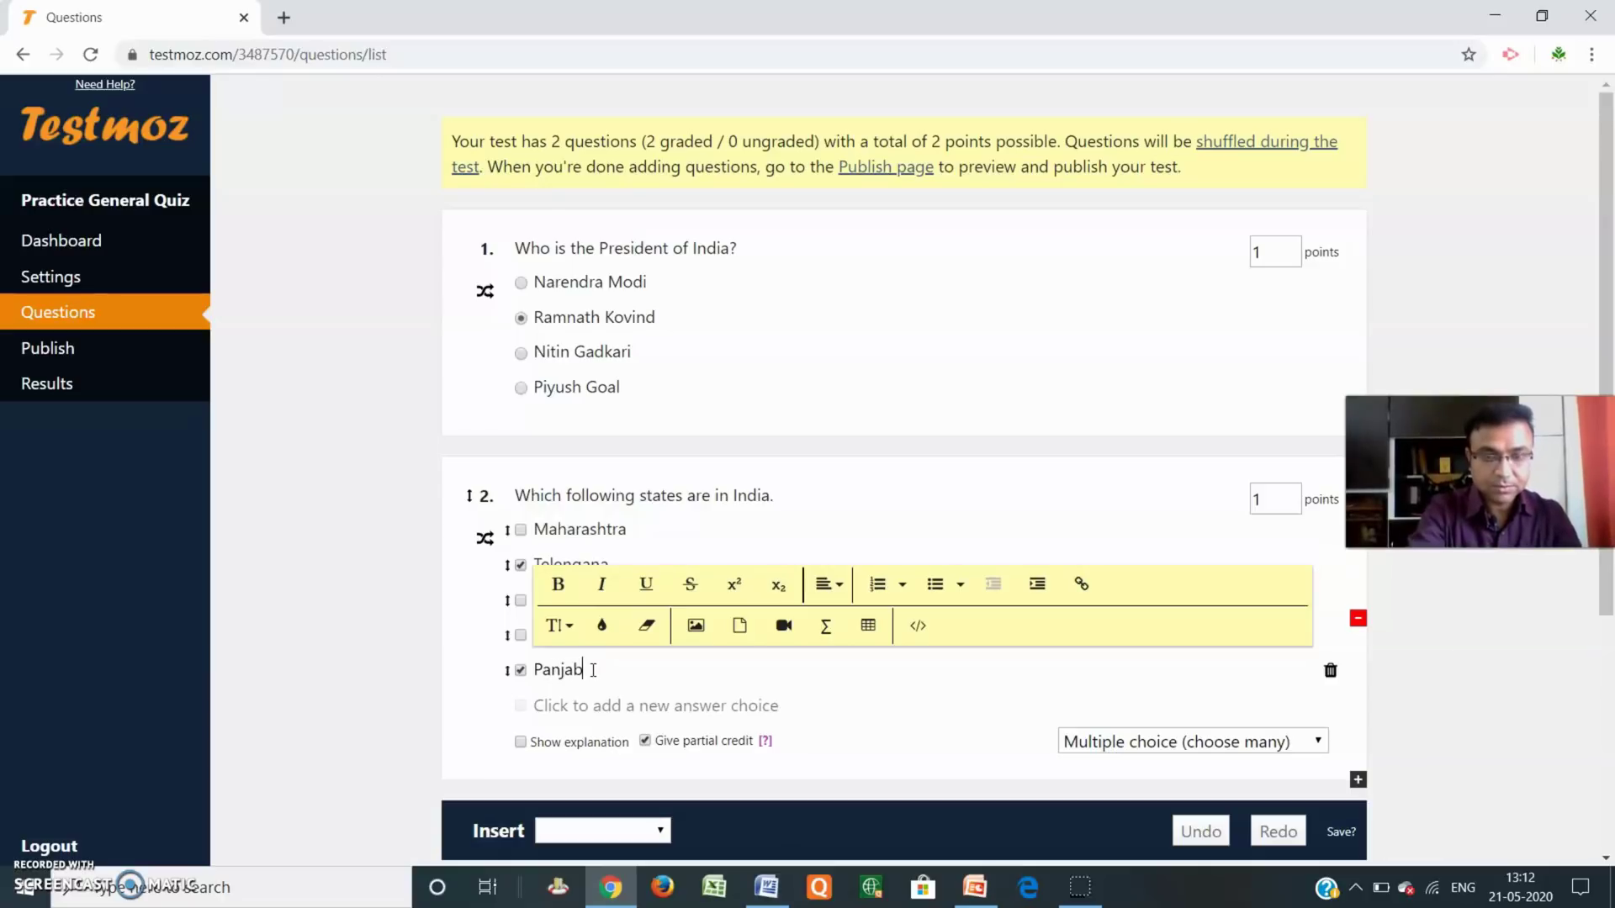
left_click(1456, 690)
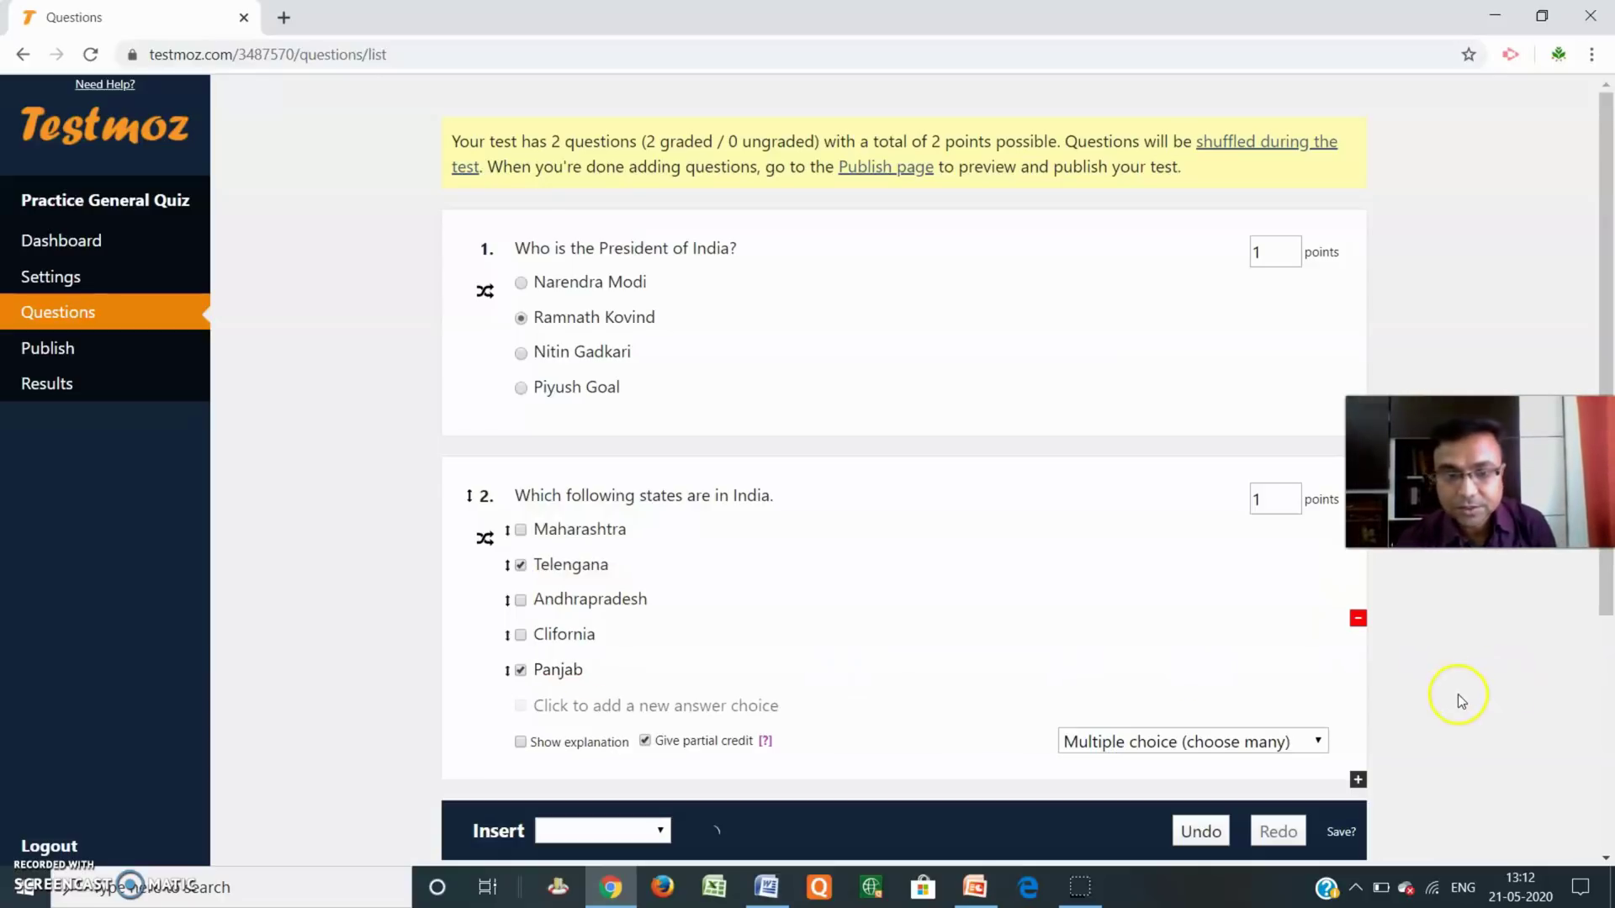
Mark Maharashtra, Telengana and Andhrapradesh as correct answers for question 2.
left_click(520, 530)
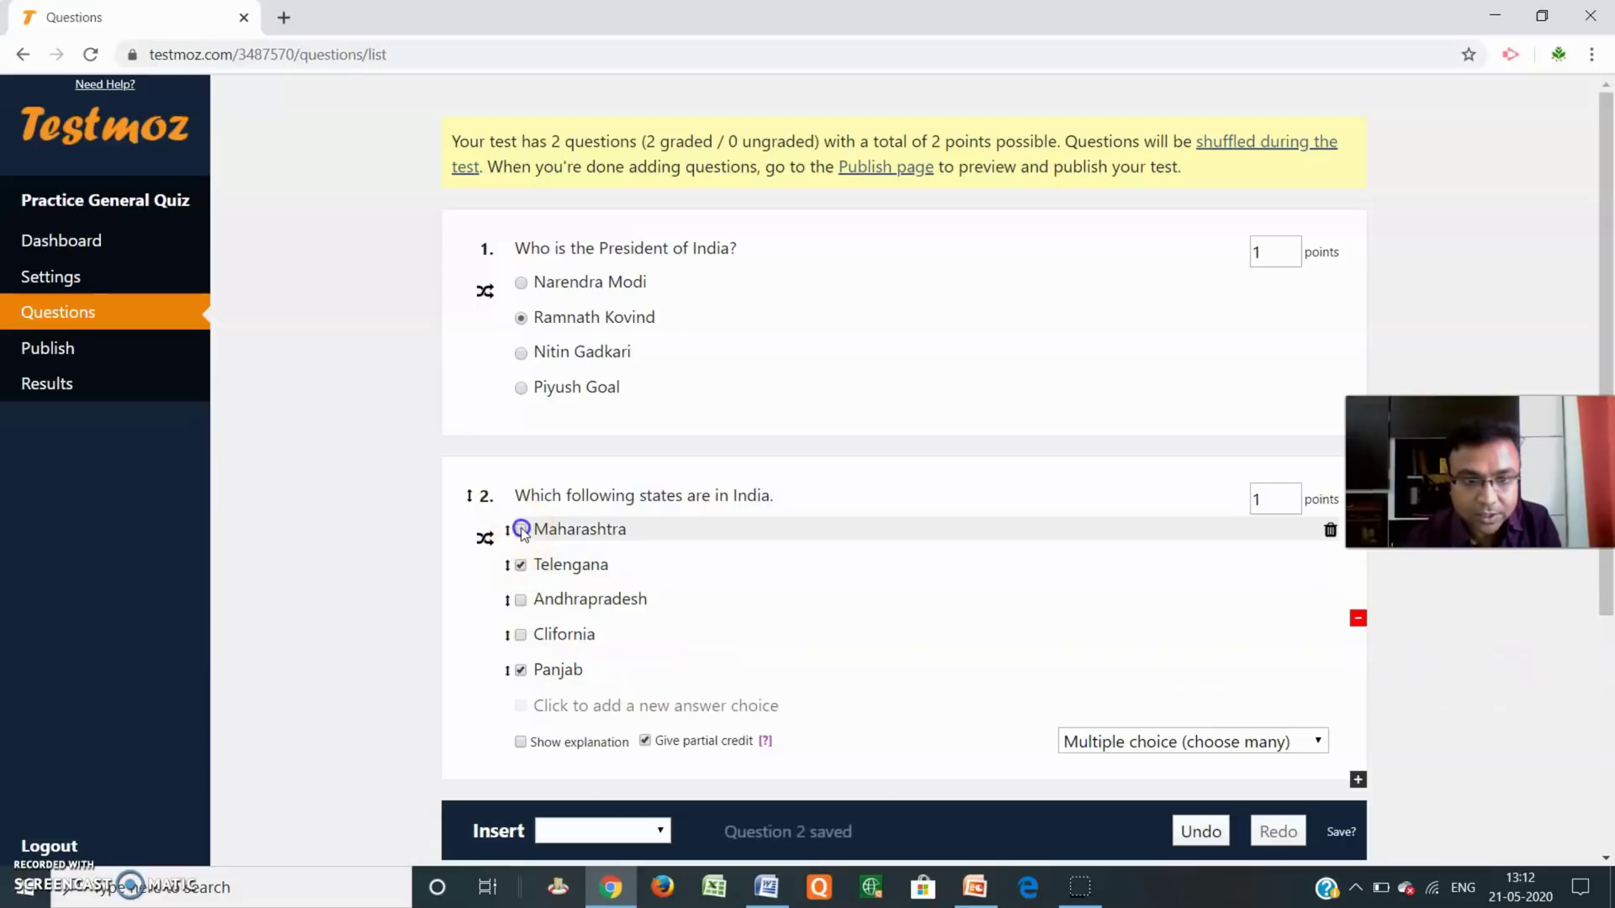
left_click(523, 566)
left_click(521, 600)
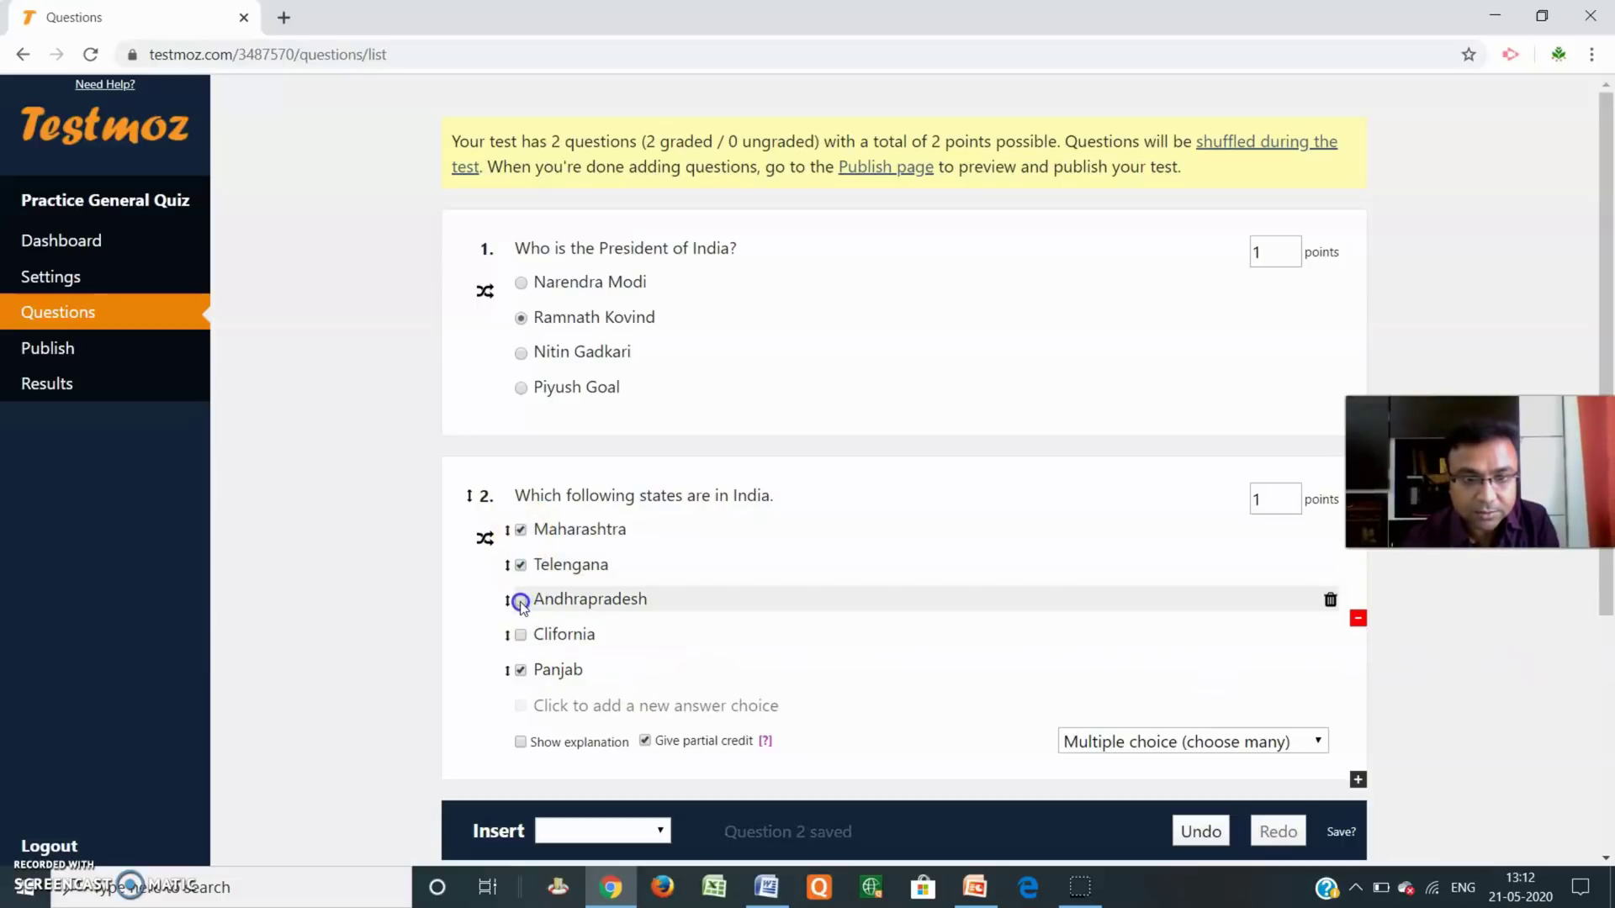
Correct the misspelled choice 'Clifornia' to 'California'.
double_click(555, 635)
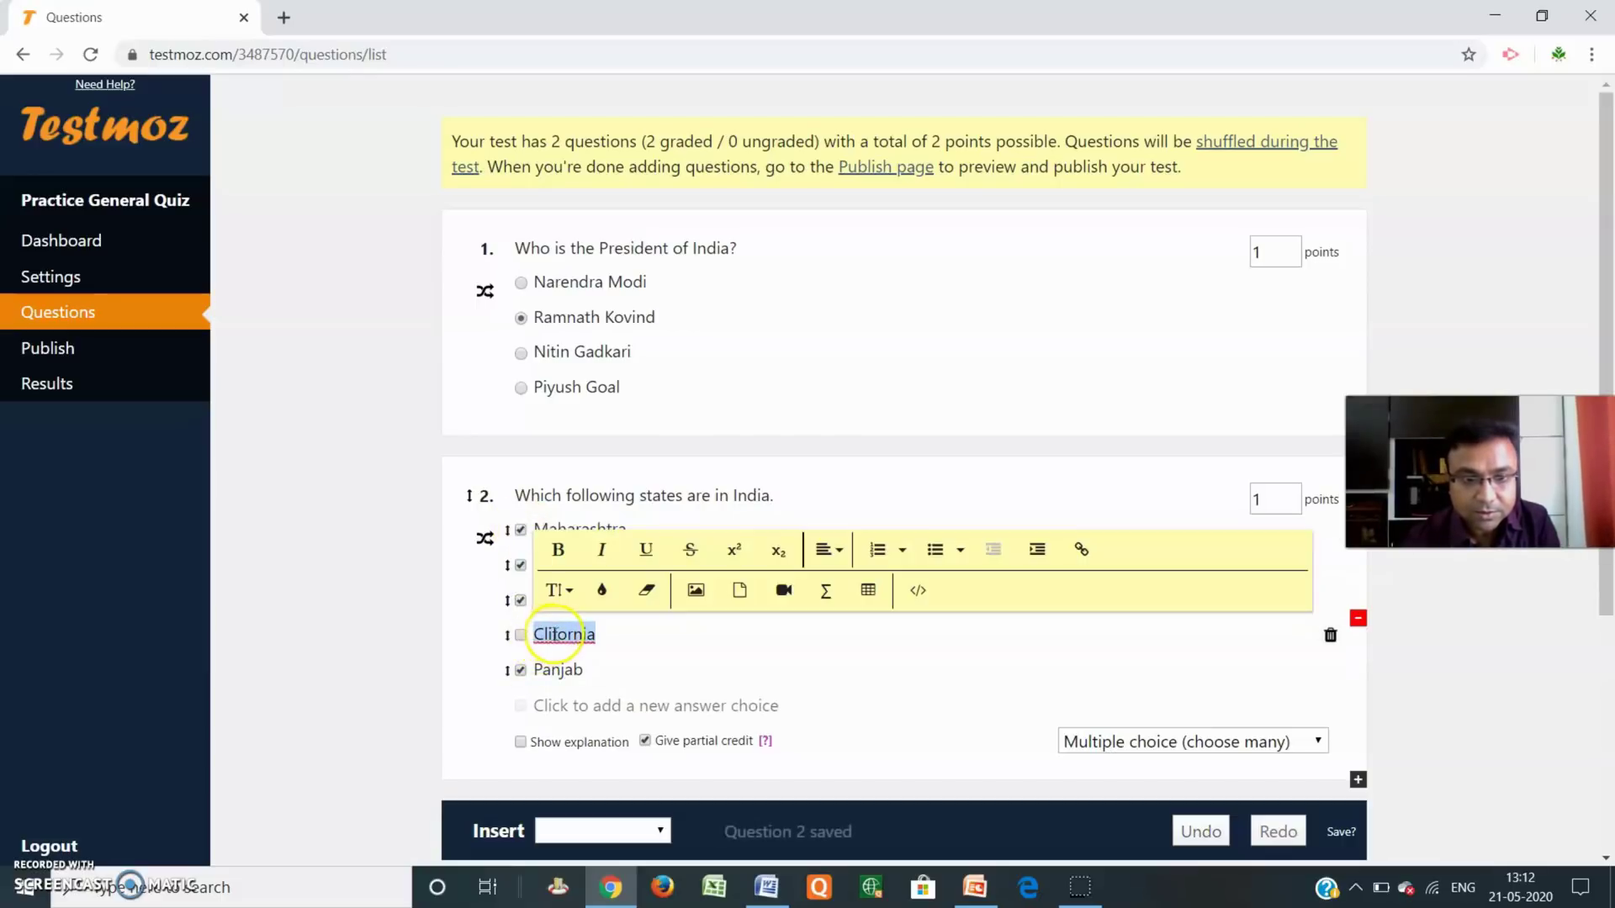
left_click(544, 634)
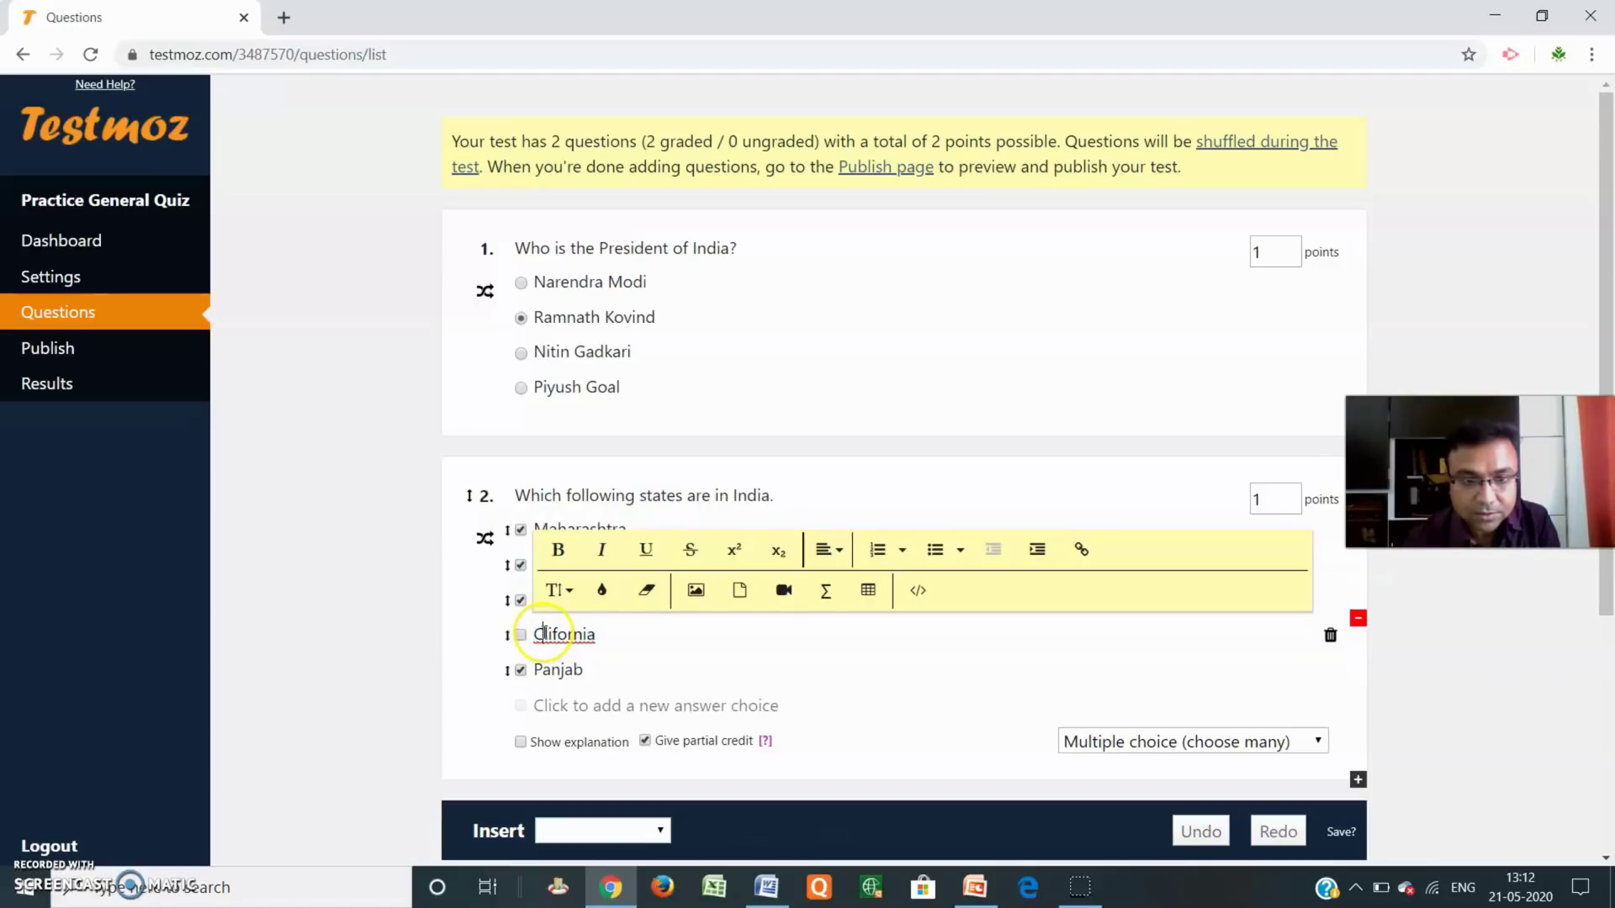
type("a")
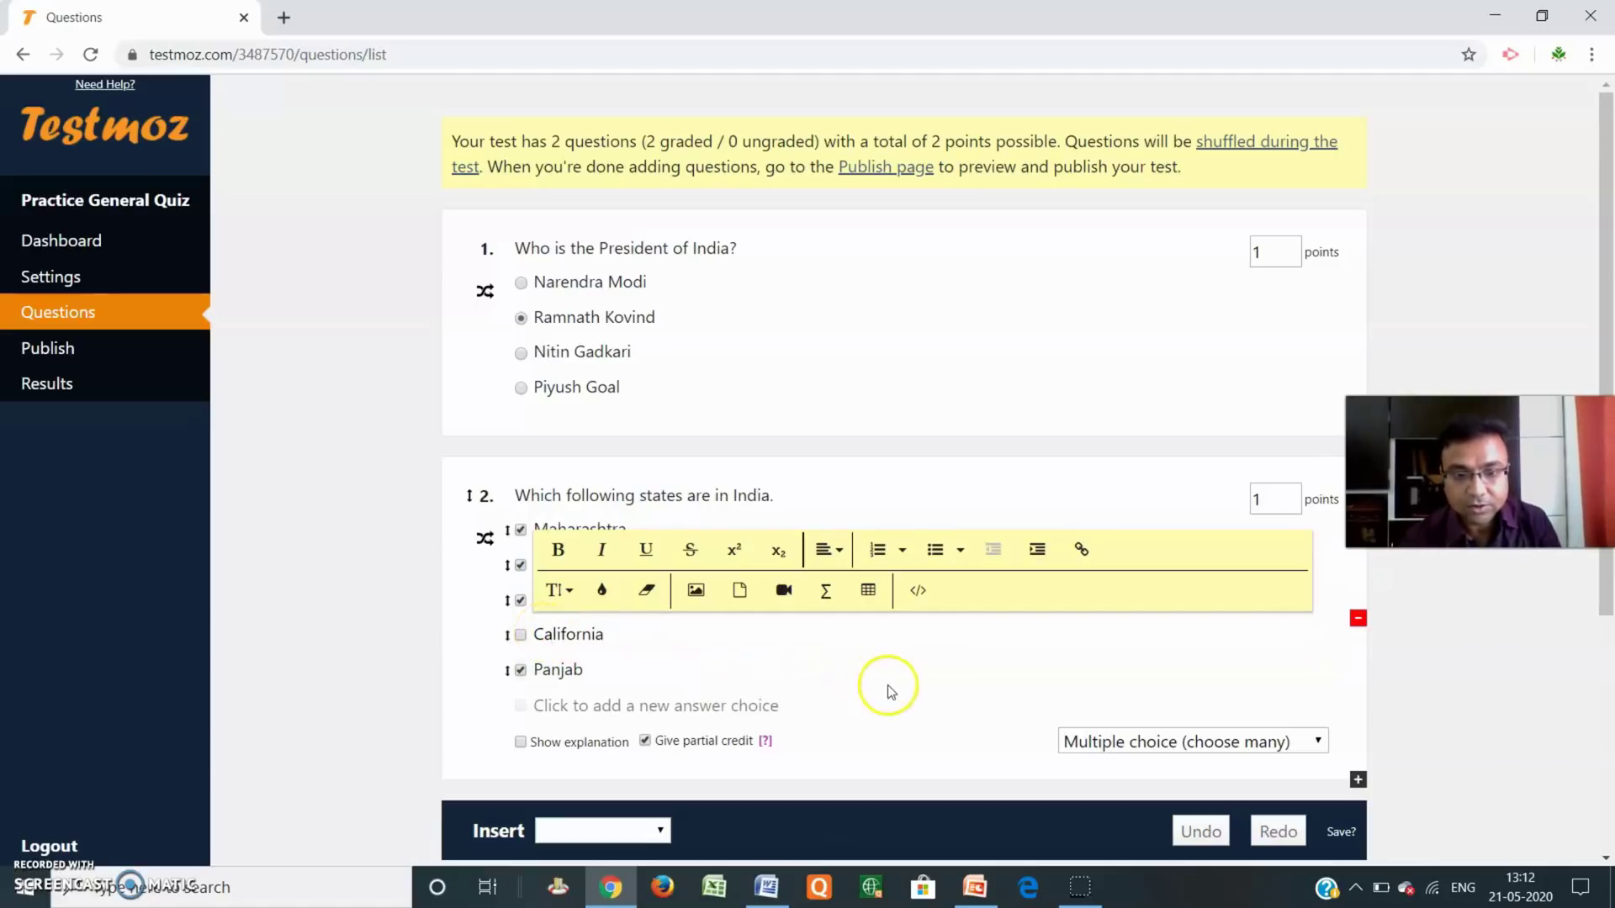
left_click(1430, 683)
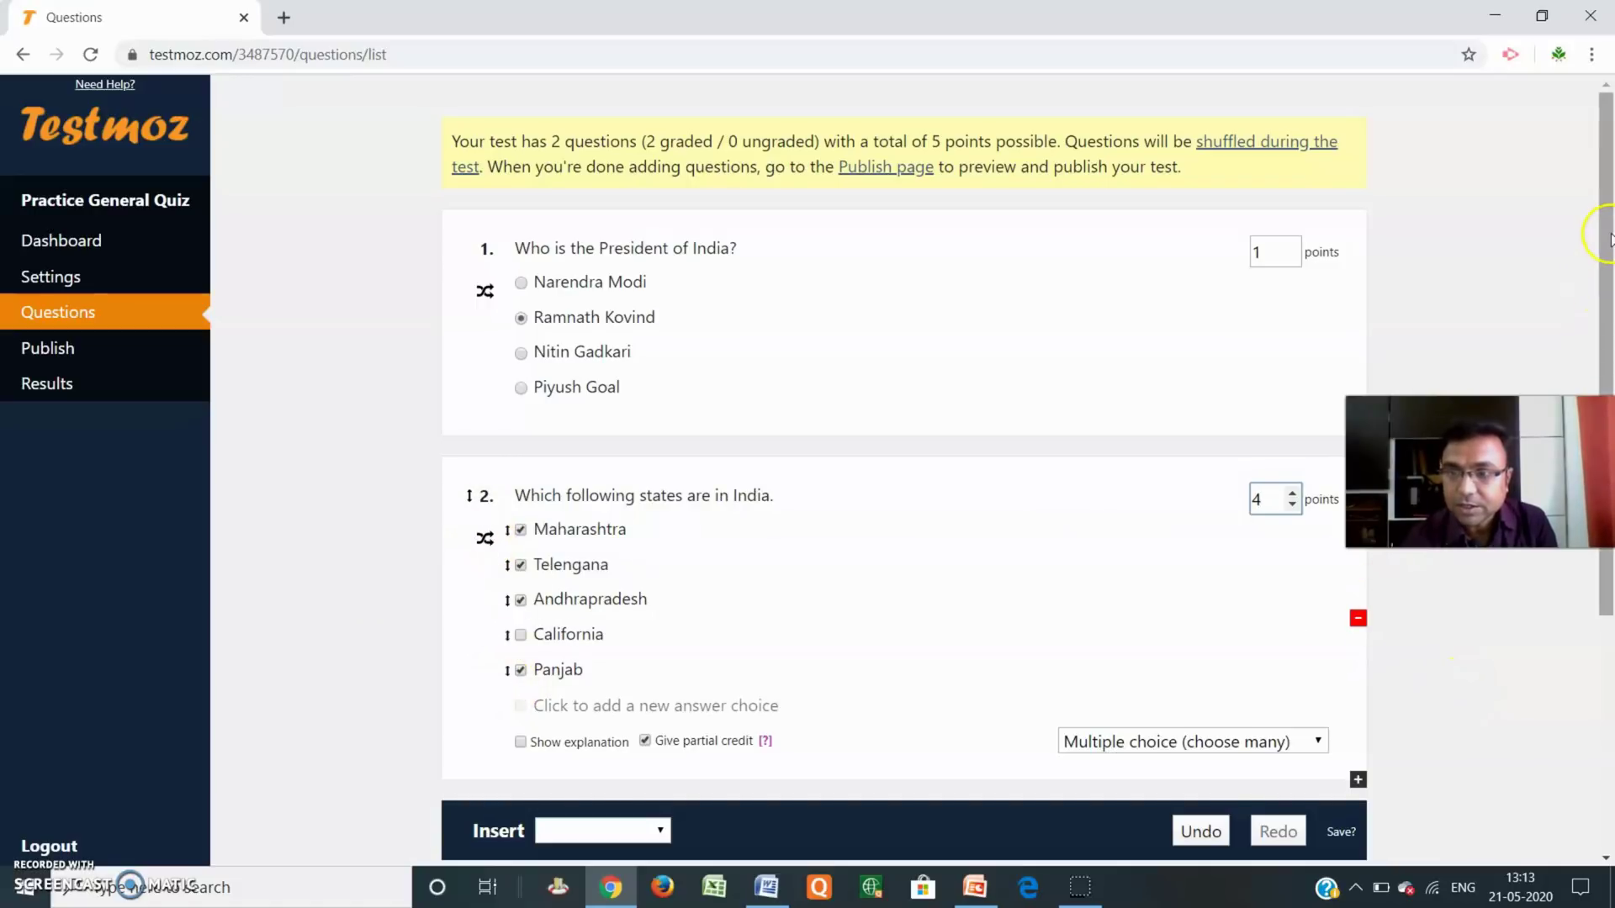
left_click_drag(1601, 224, 1610, 369)
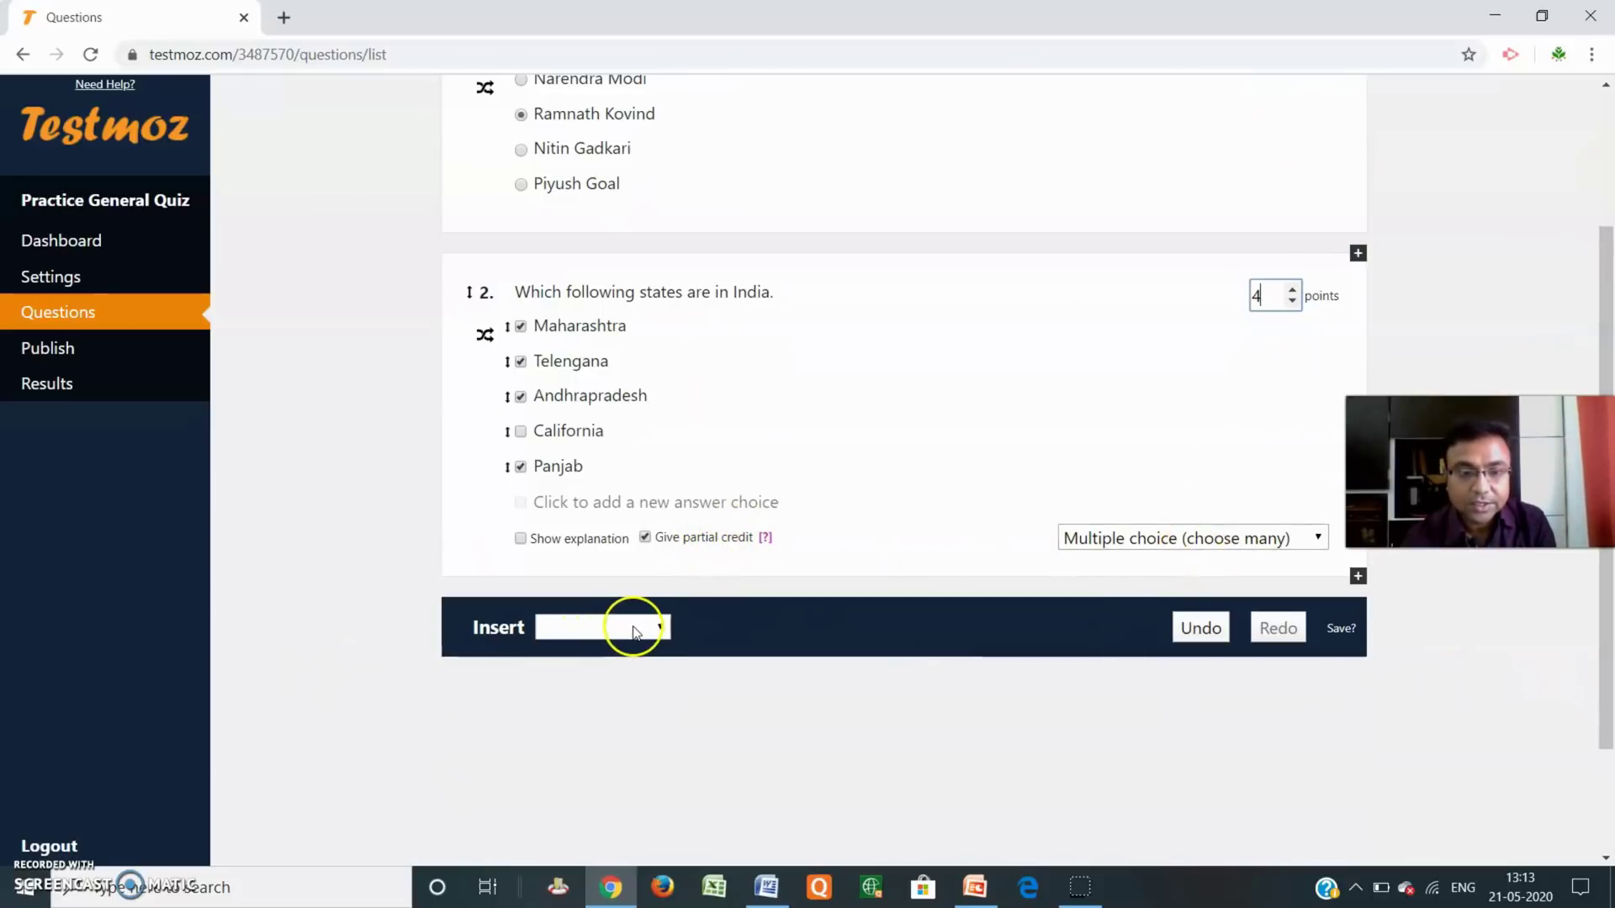
left_click(660, 629)
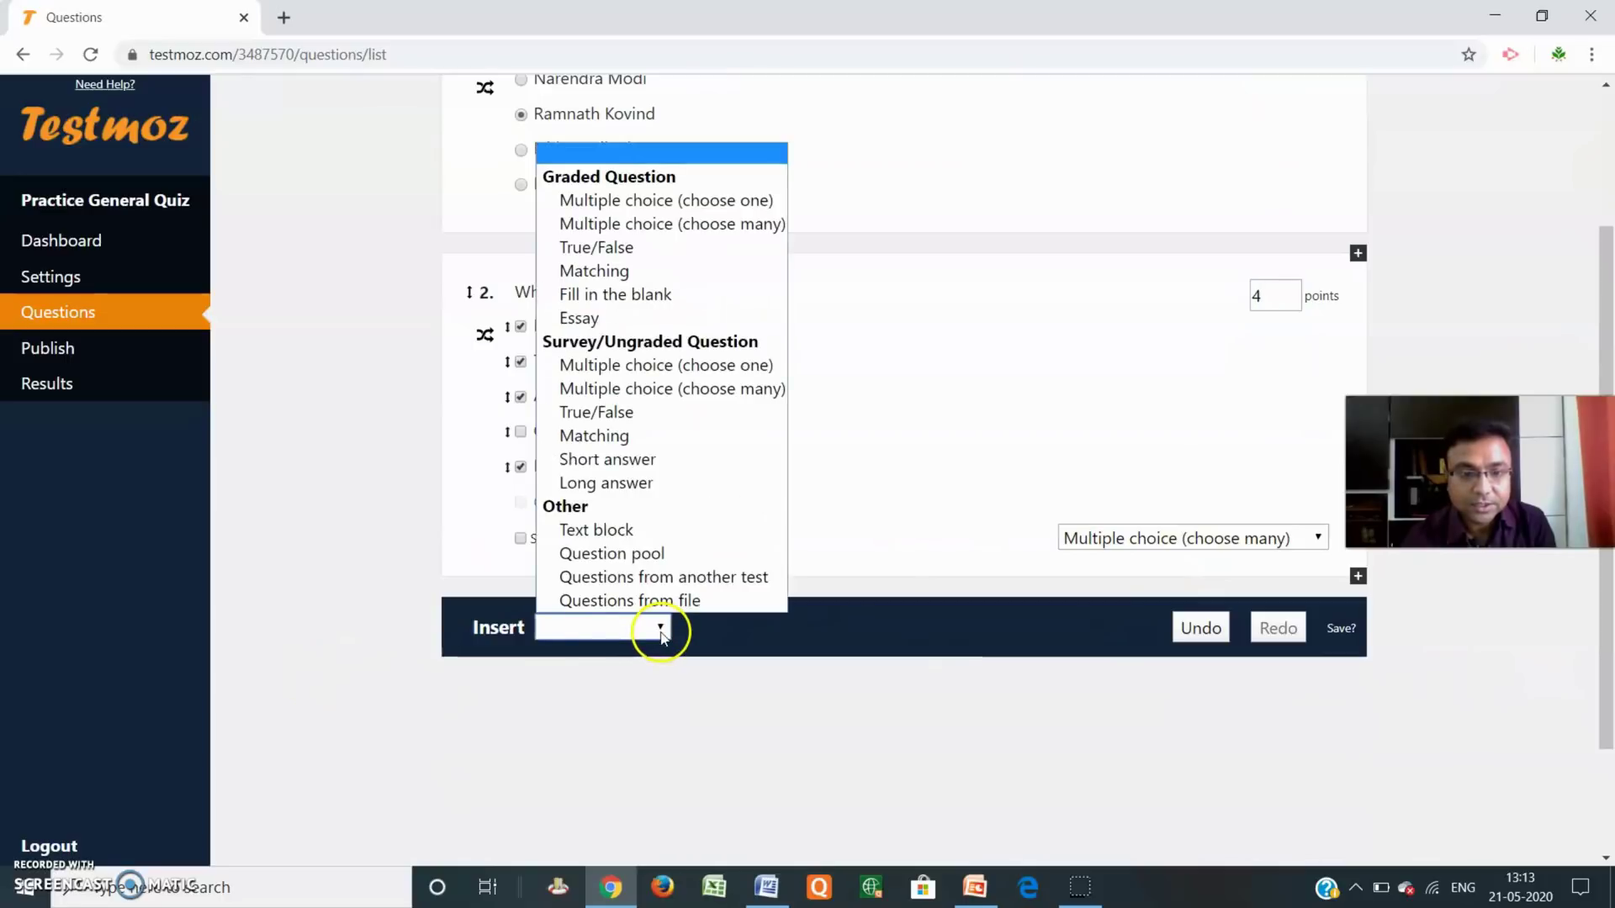
Insert a True/False question 3: 'The Chief Minister of Maharashtra is Uddhav Thakare.'.
left_click(645, 251)
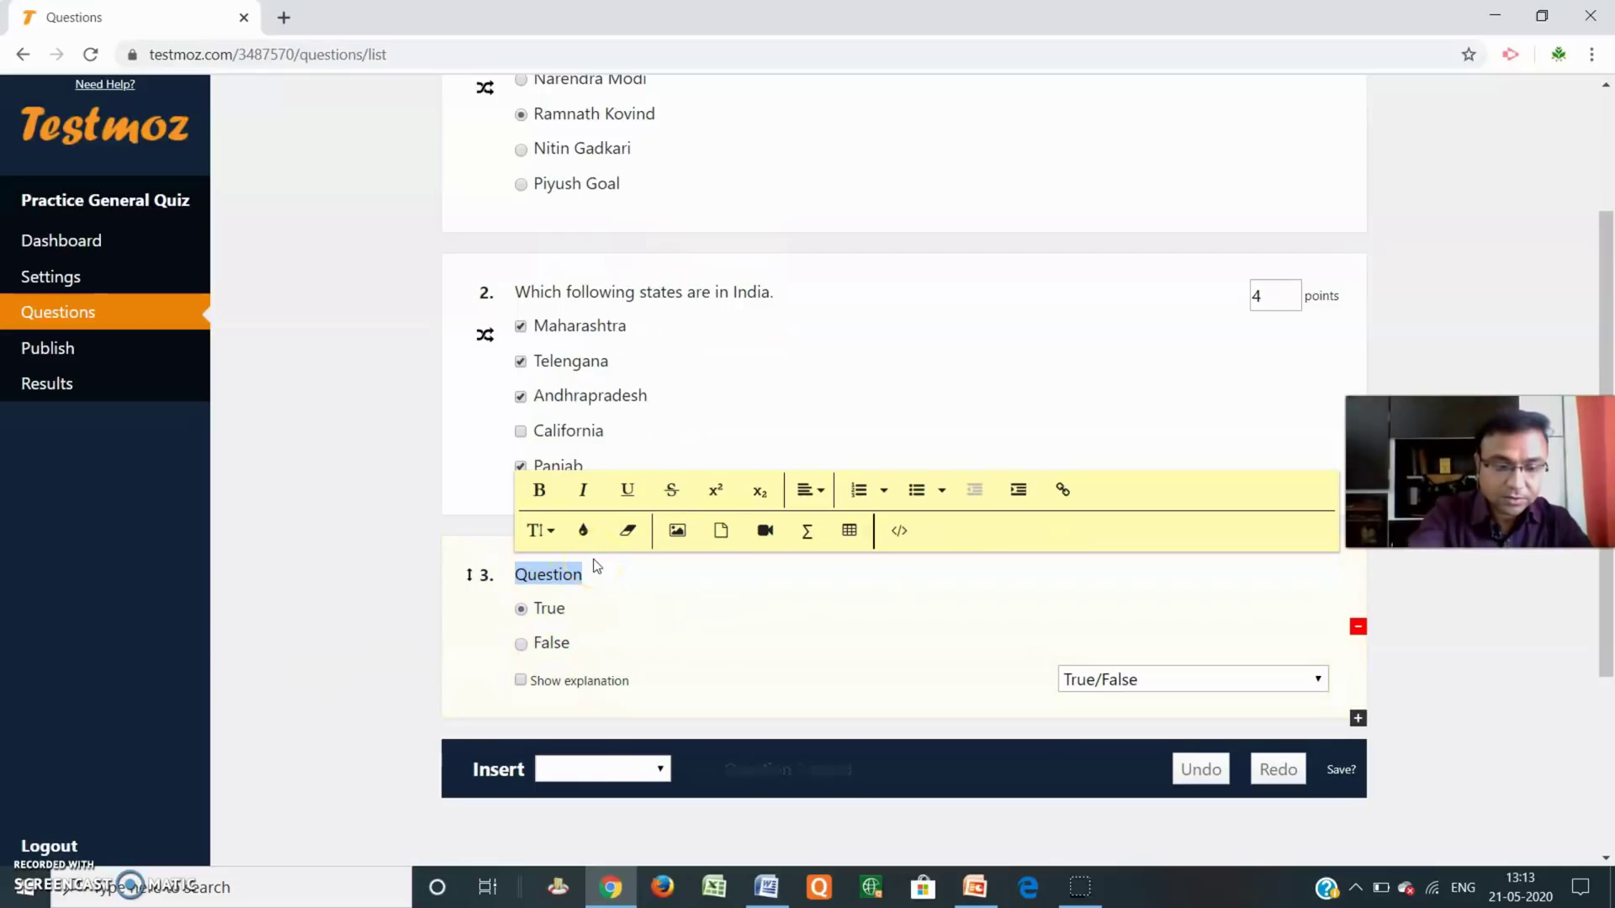
type("The ")
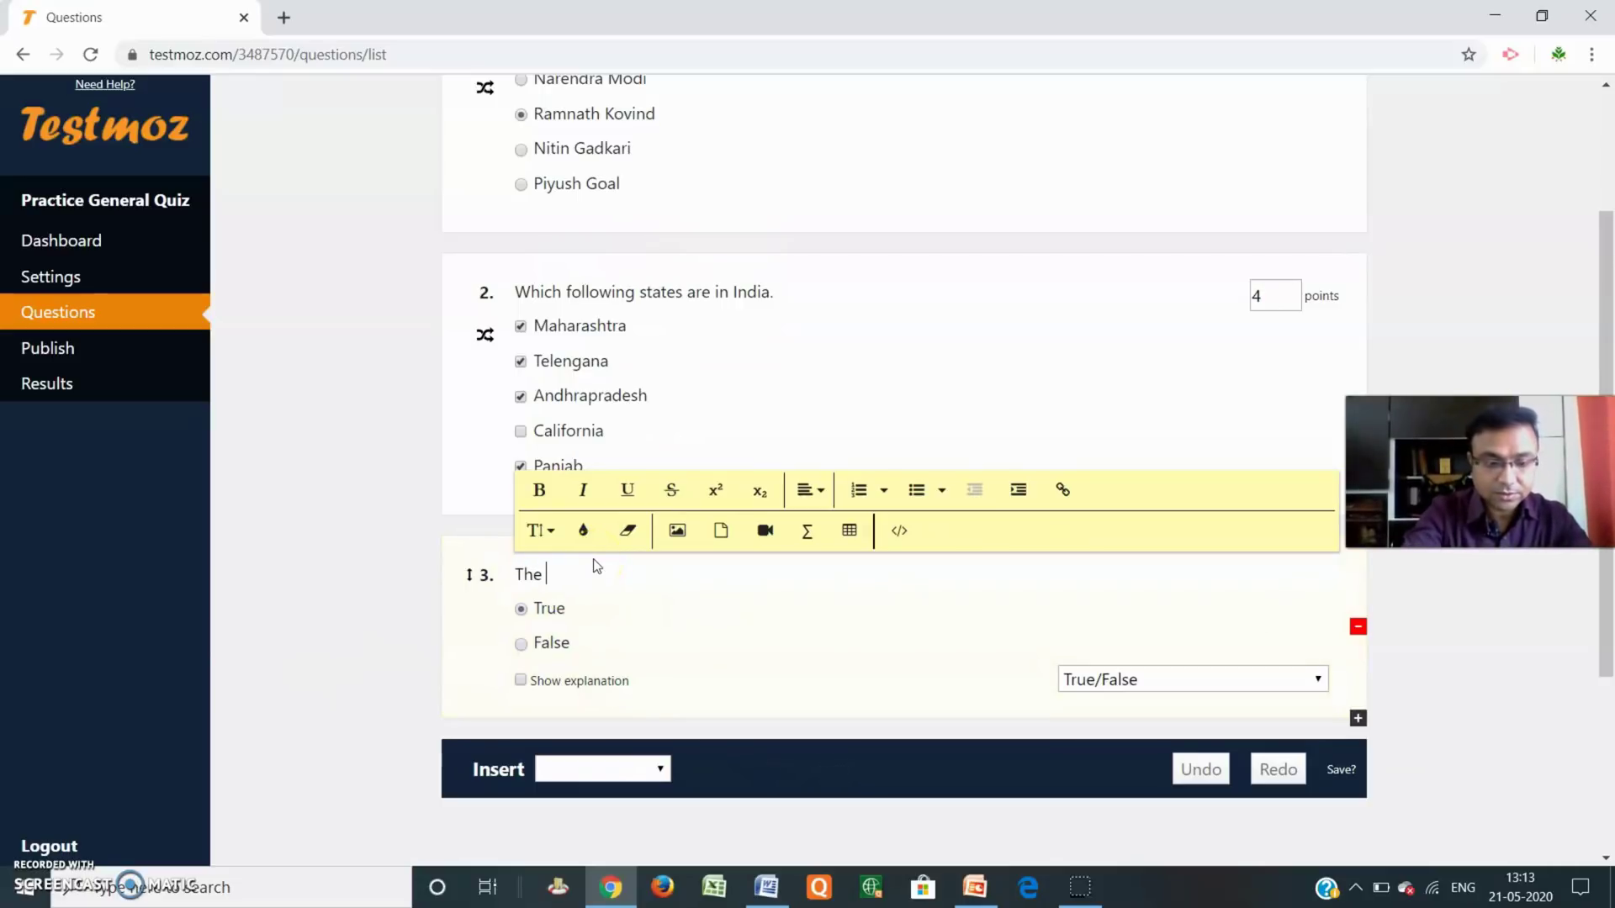
type("Chie")
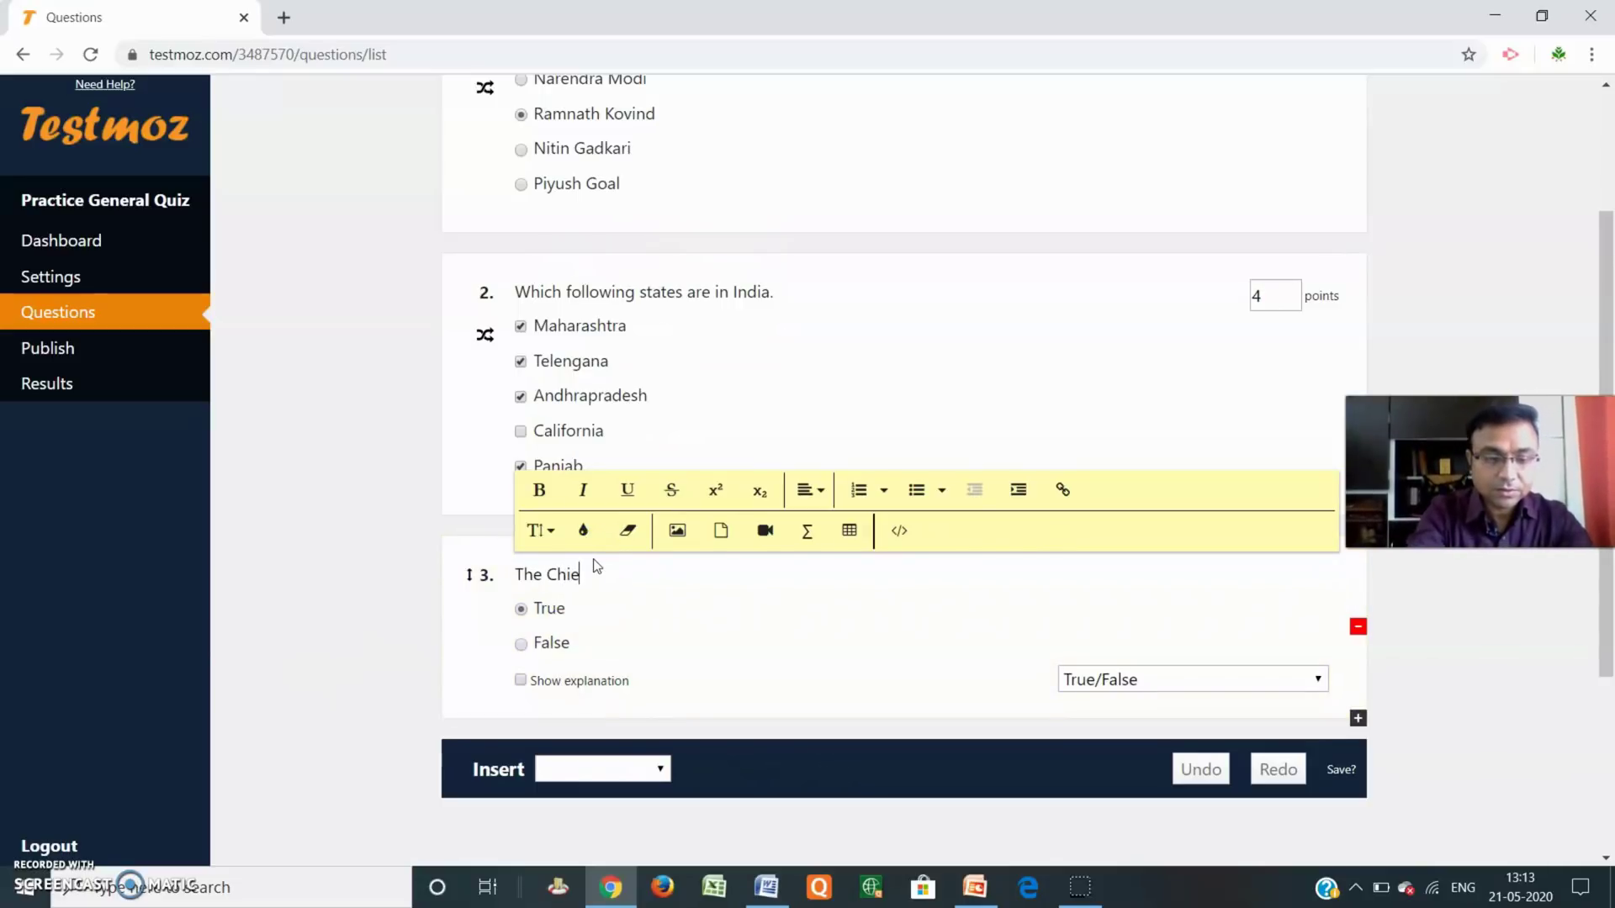
type("f Minister of mahar")
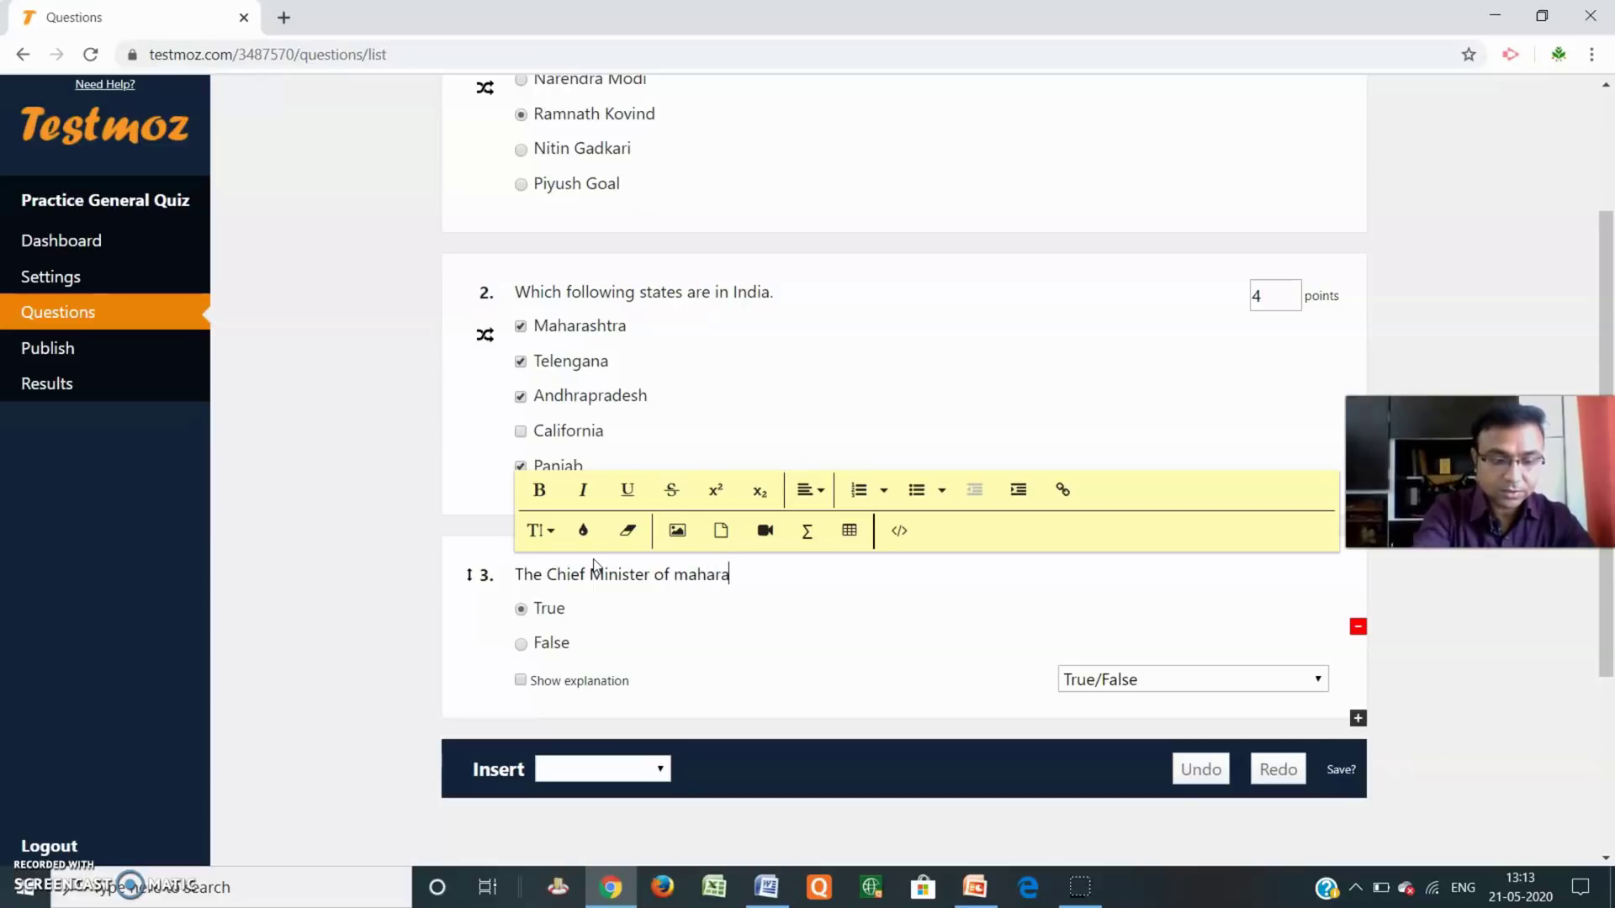
type("a")
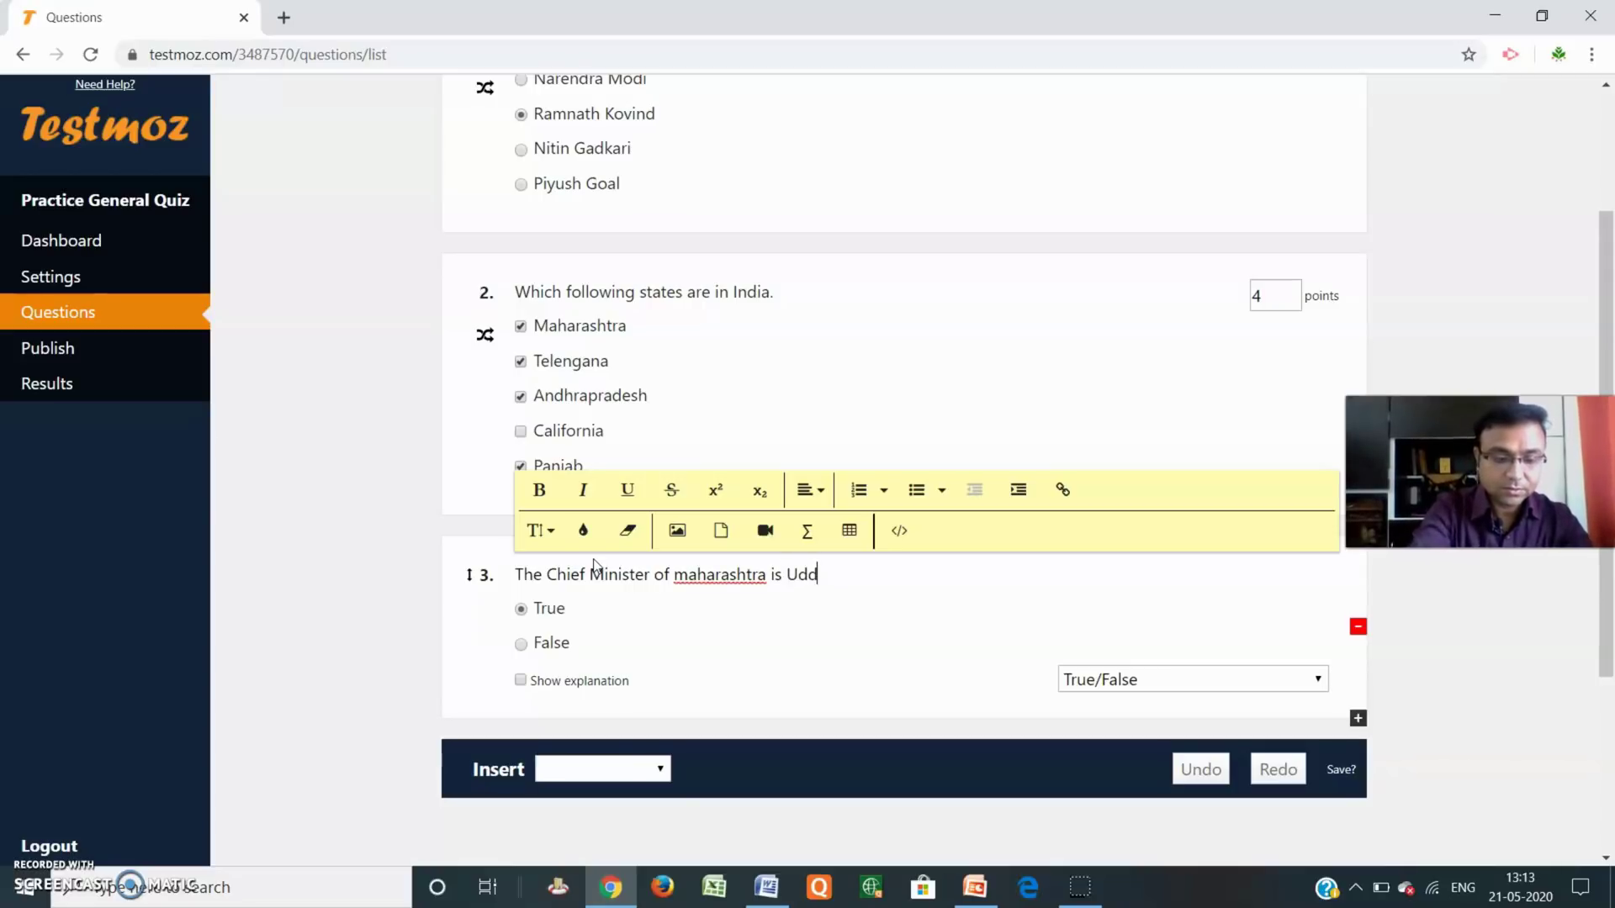
type("is Uddhav Thakare.")
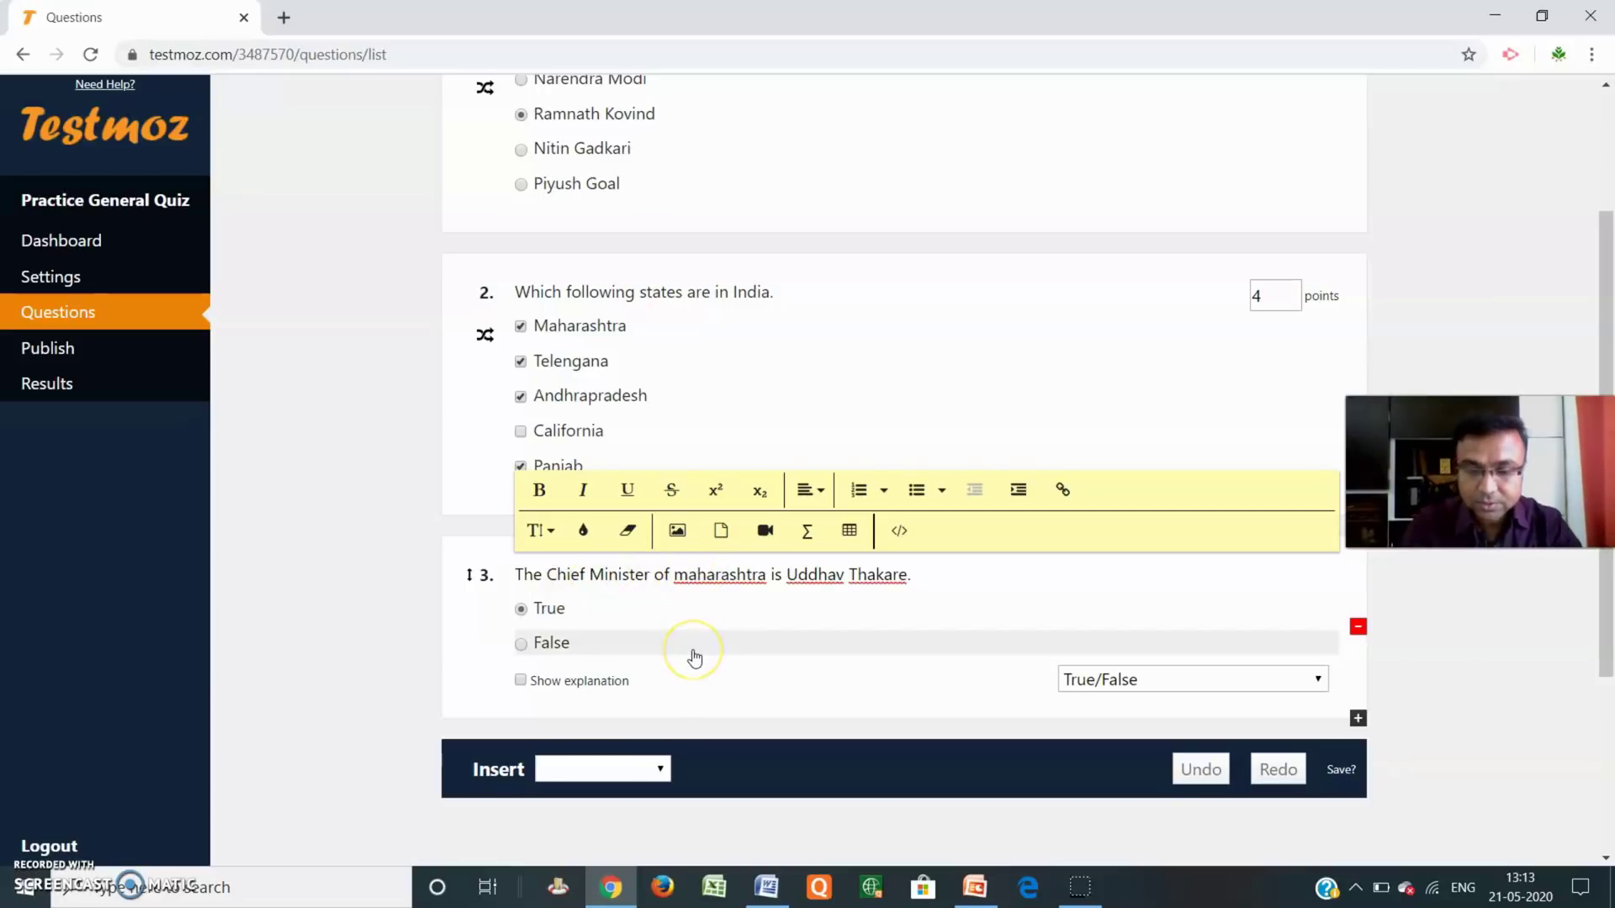
key("BackSpace")
type("M")
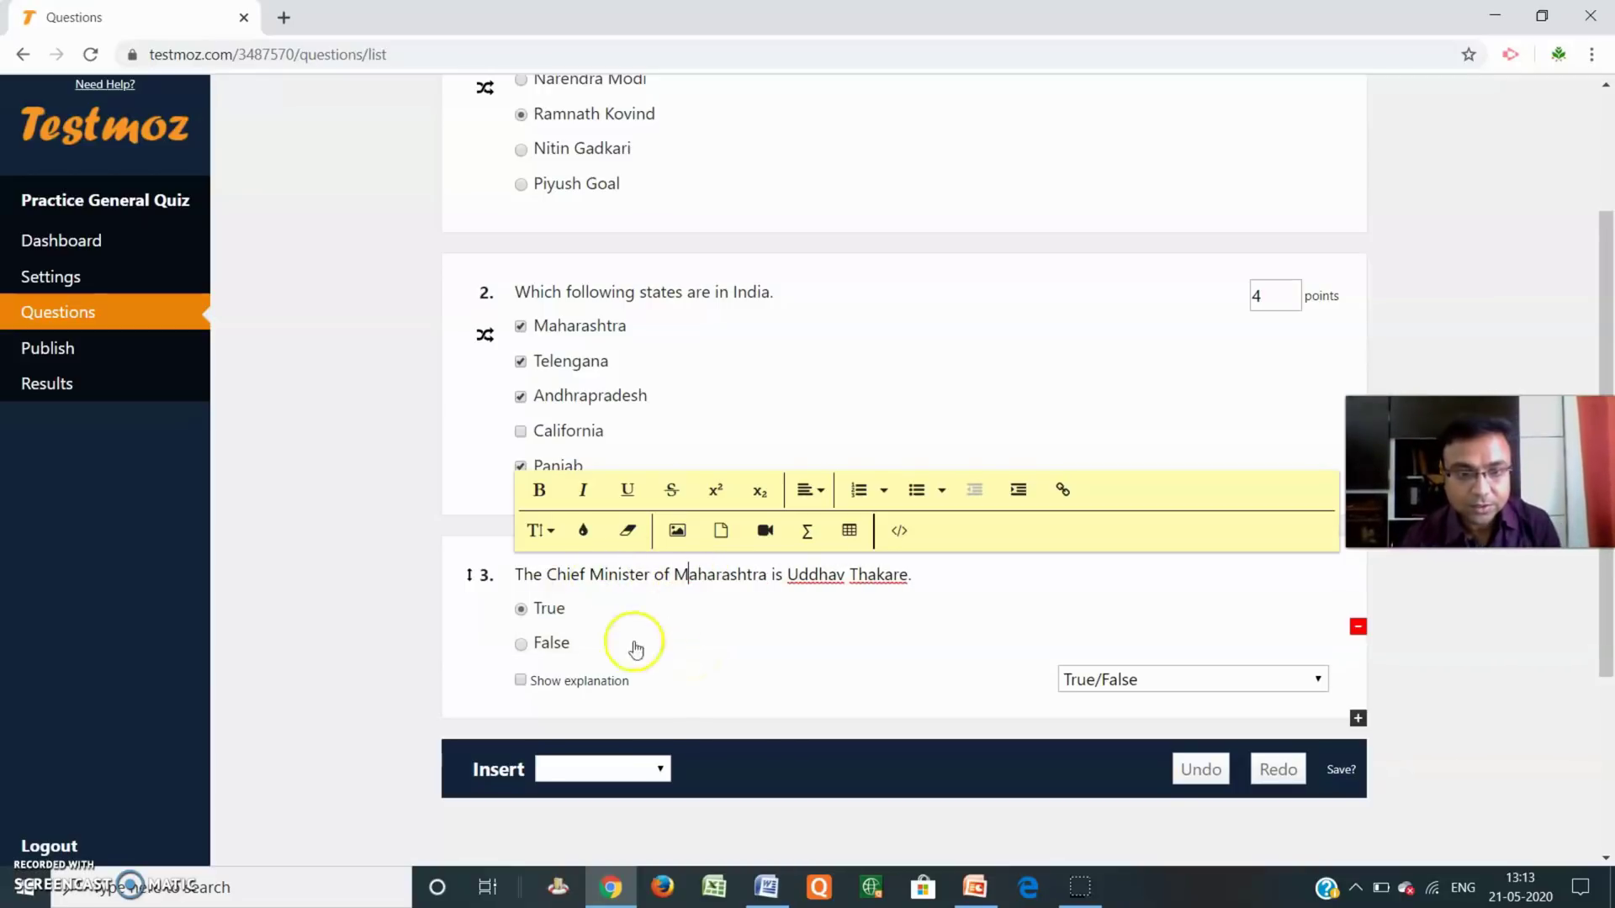
Set True as question 3's correct answer and dismiss the membership popup.
left_click(522, 645)
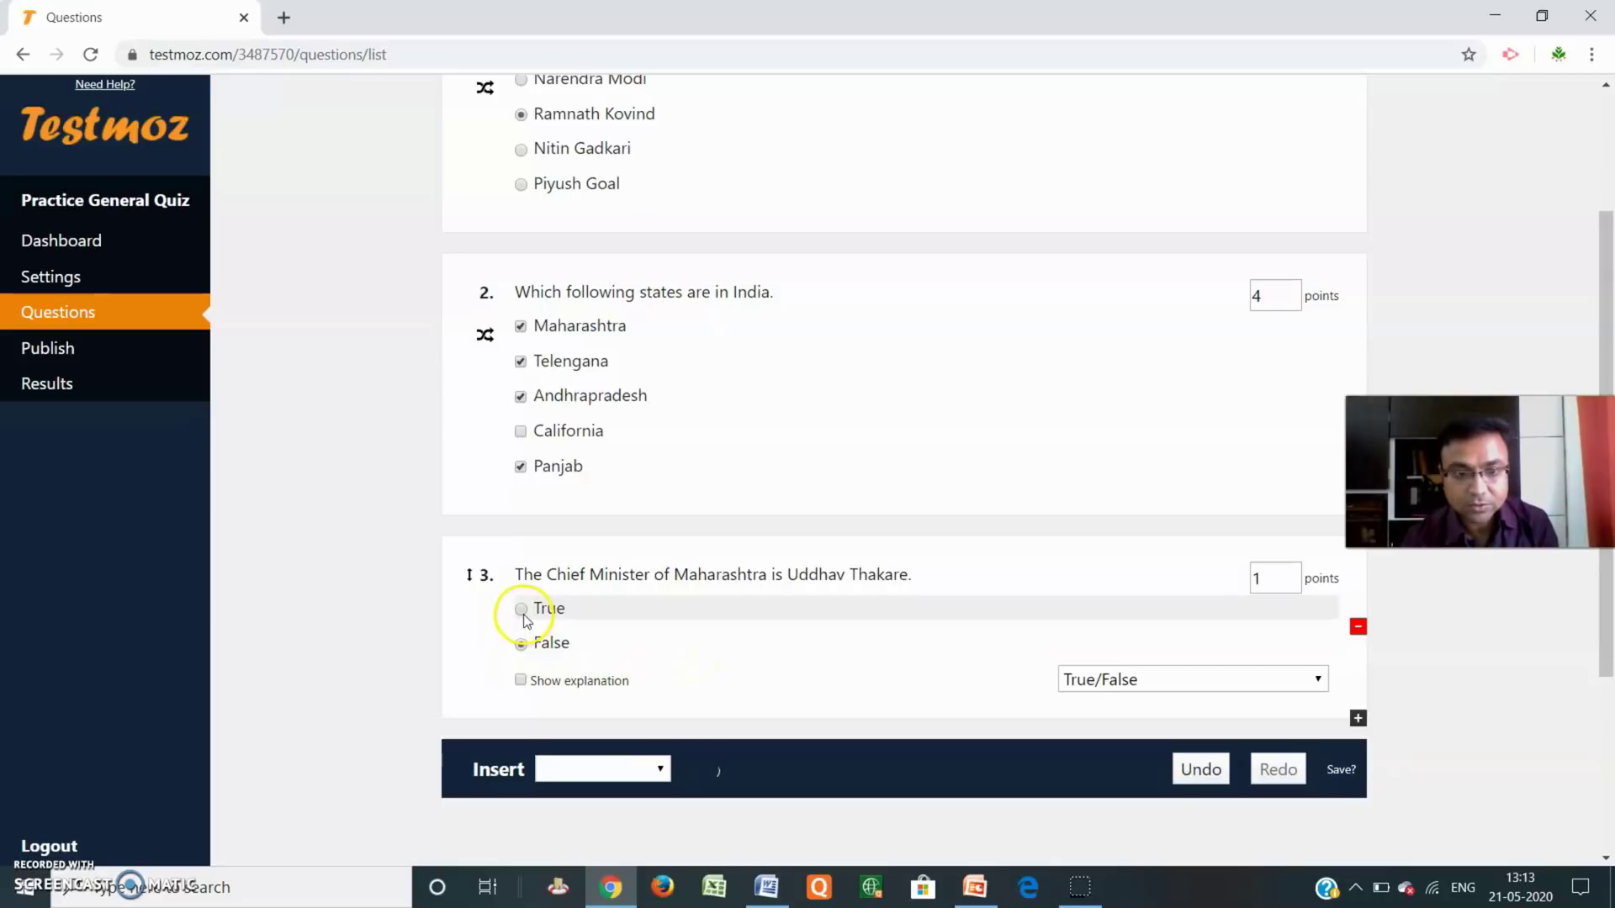
left_click(522, 609)
left_click(521, 681)
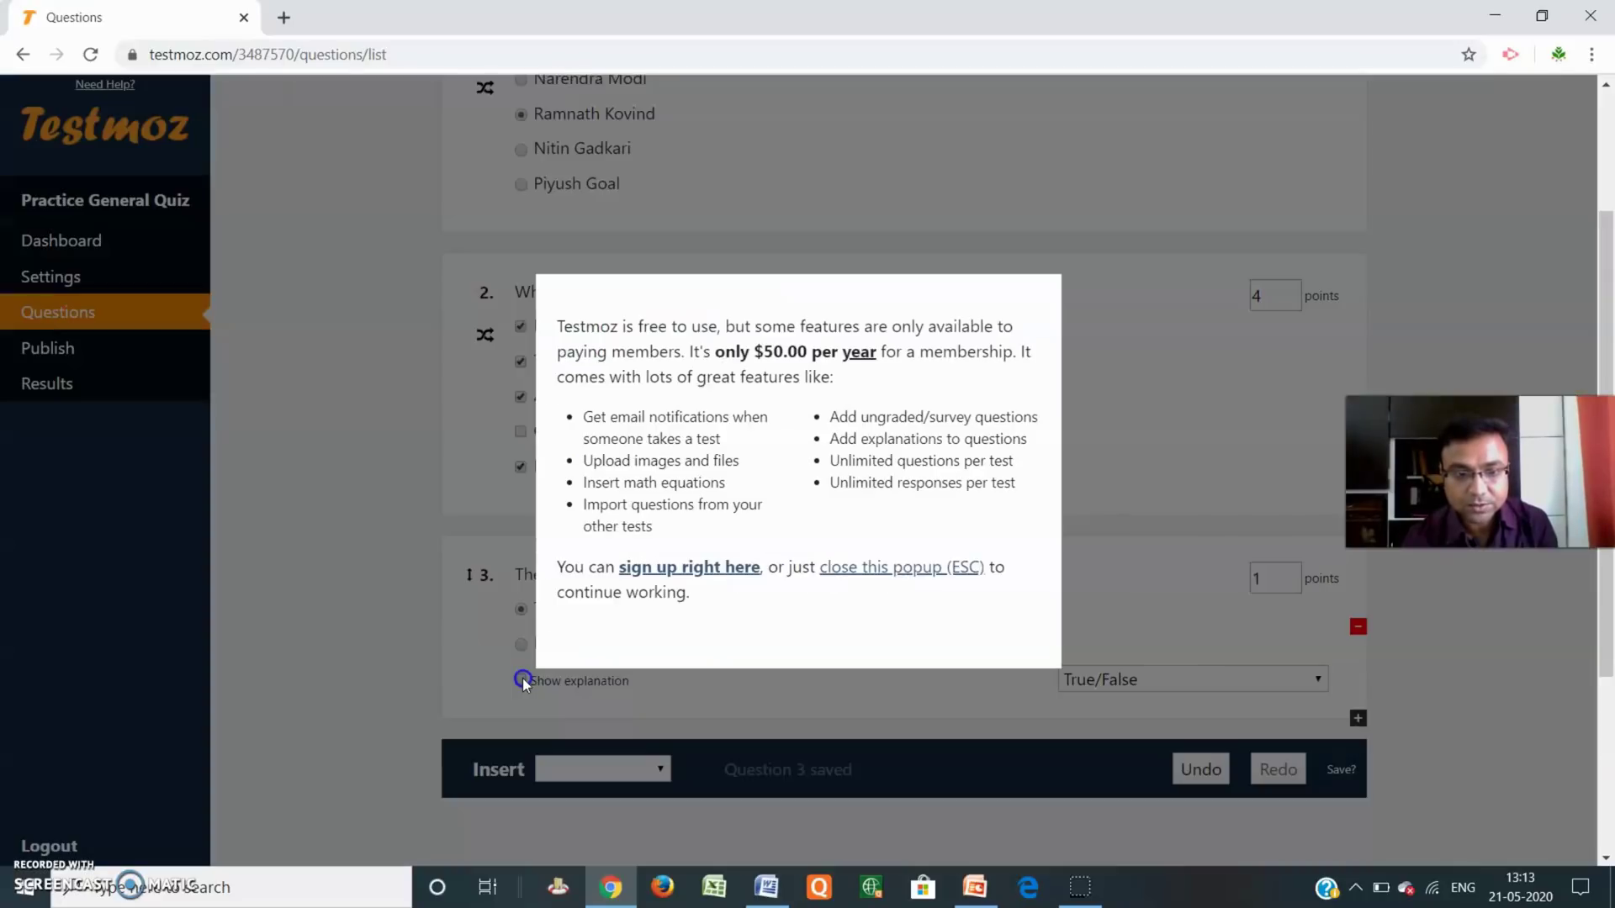
left_click(899, 563)
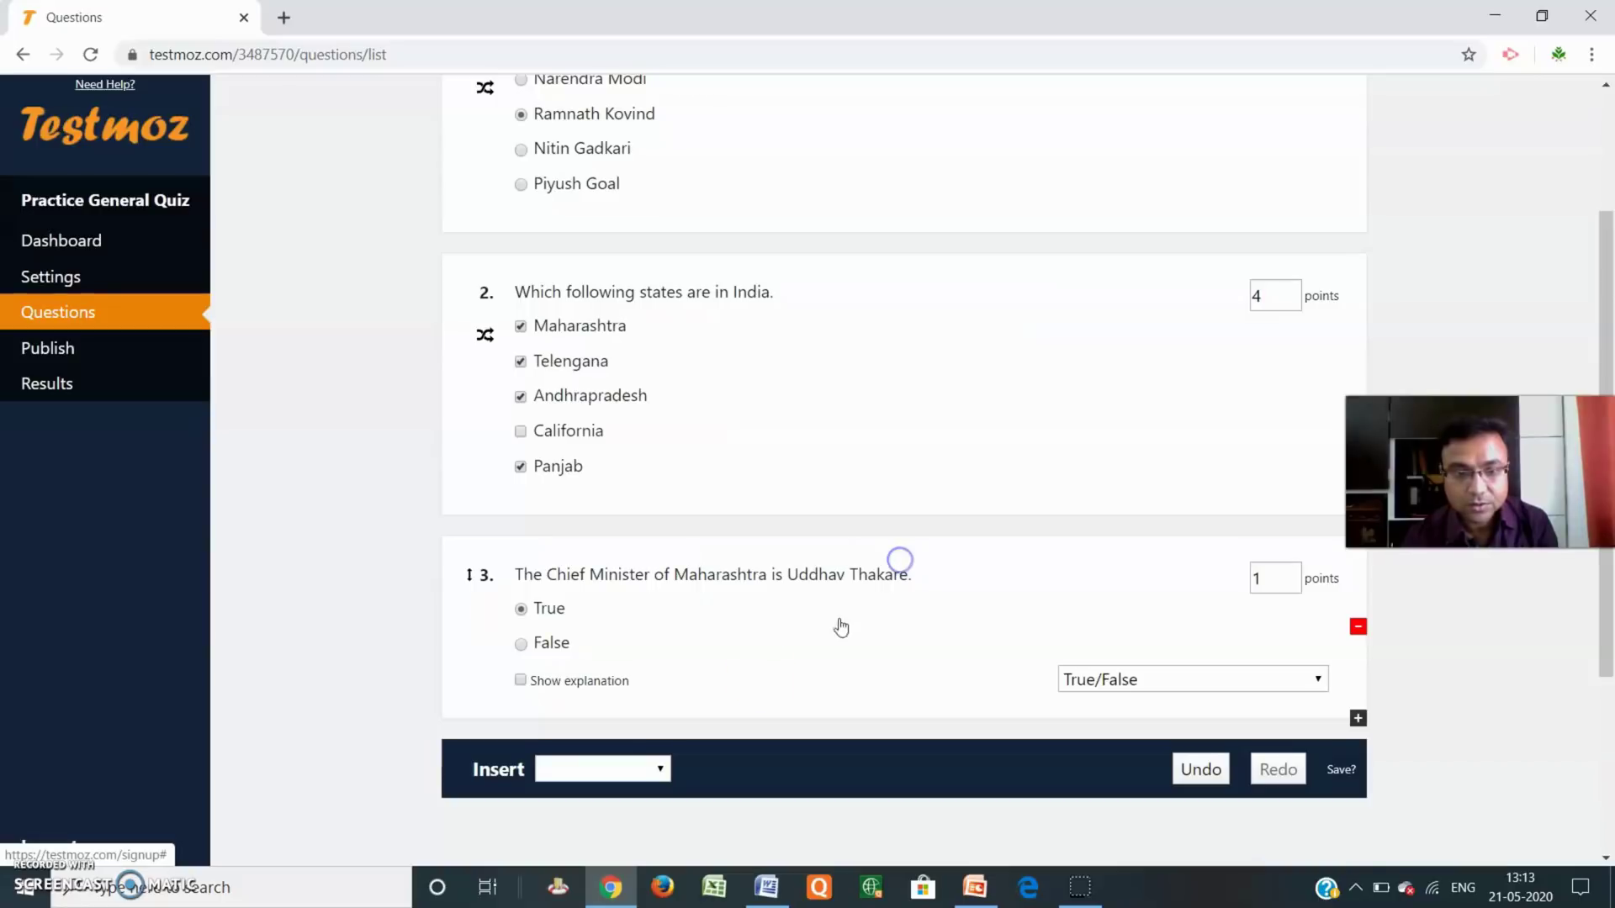
scroll(1038, 692, "down", 4)
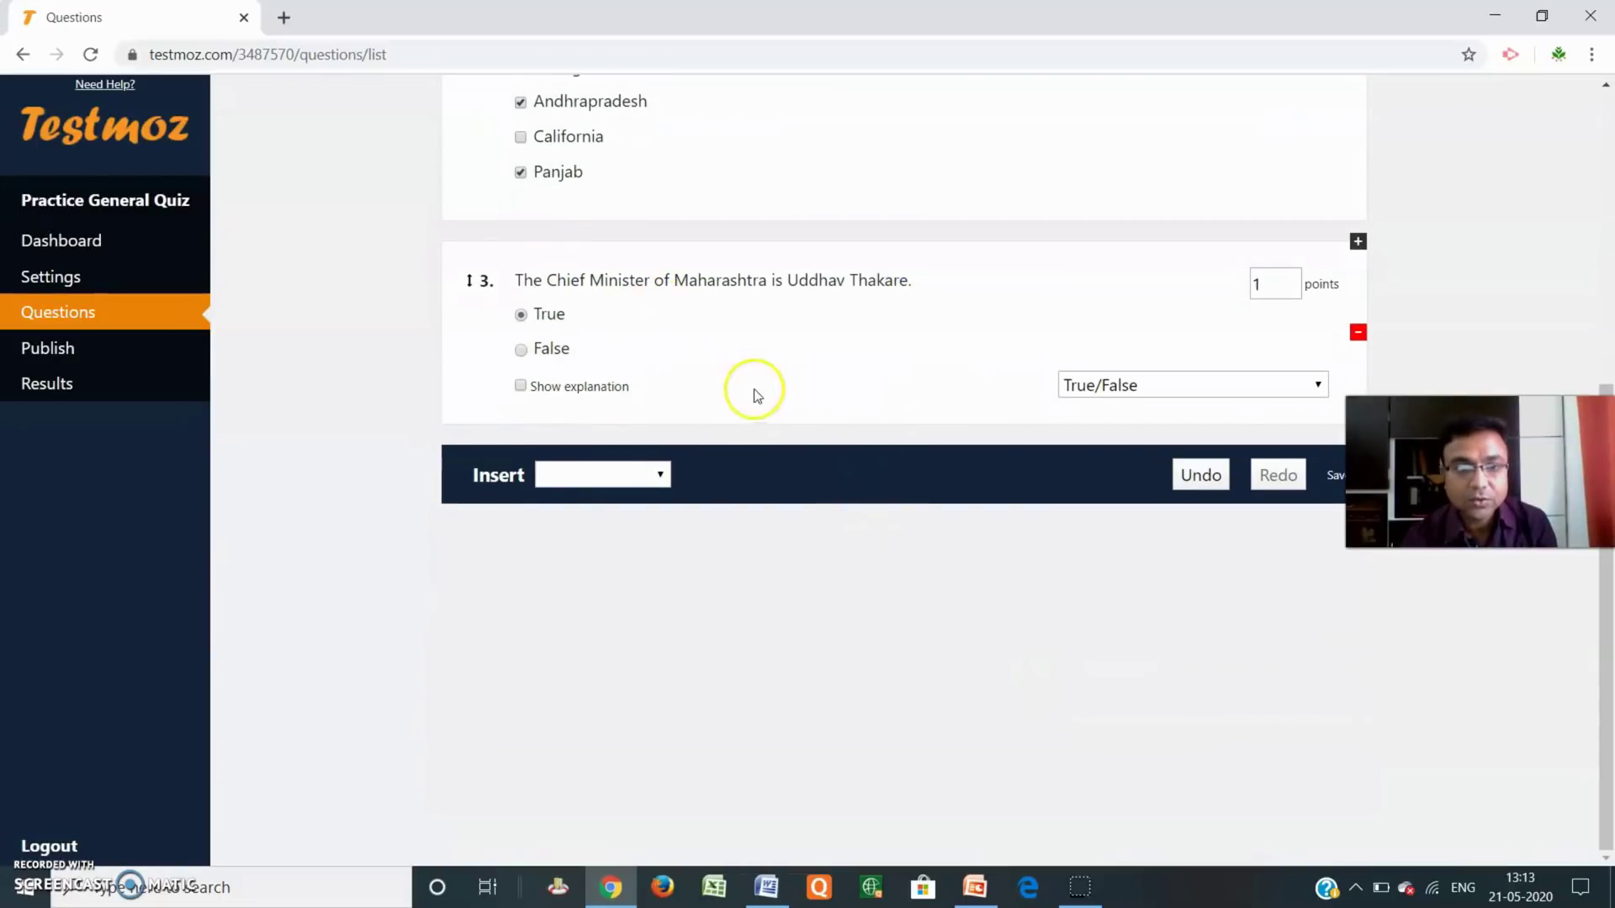
scroll(757, 396, "up", 6)
scroll(1085, 377, "down", 5)
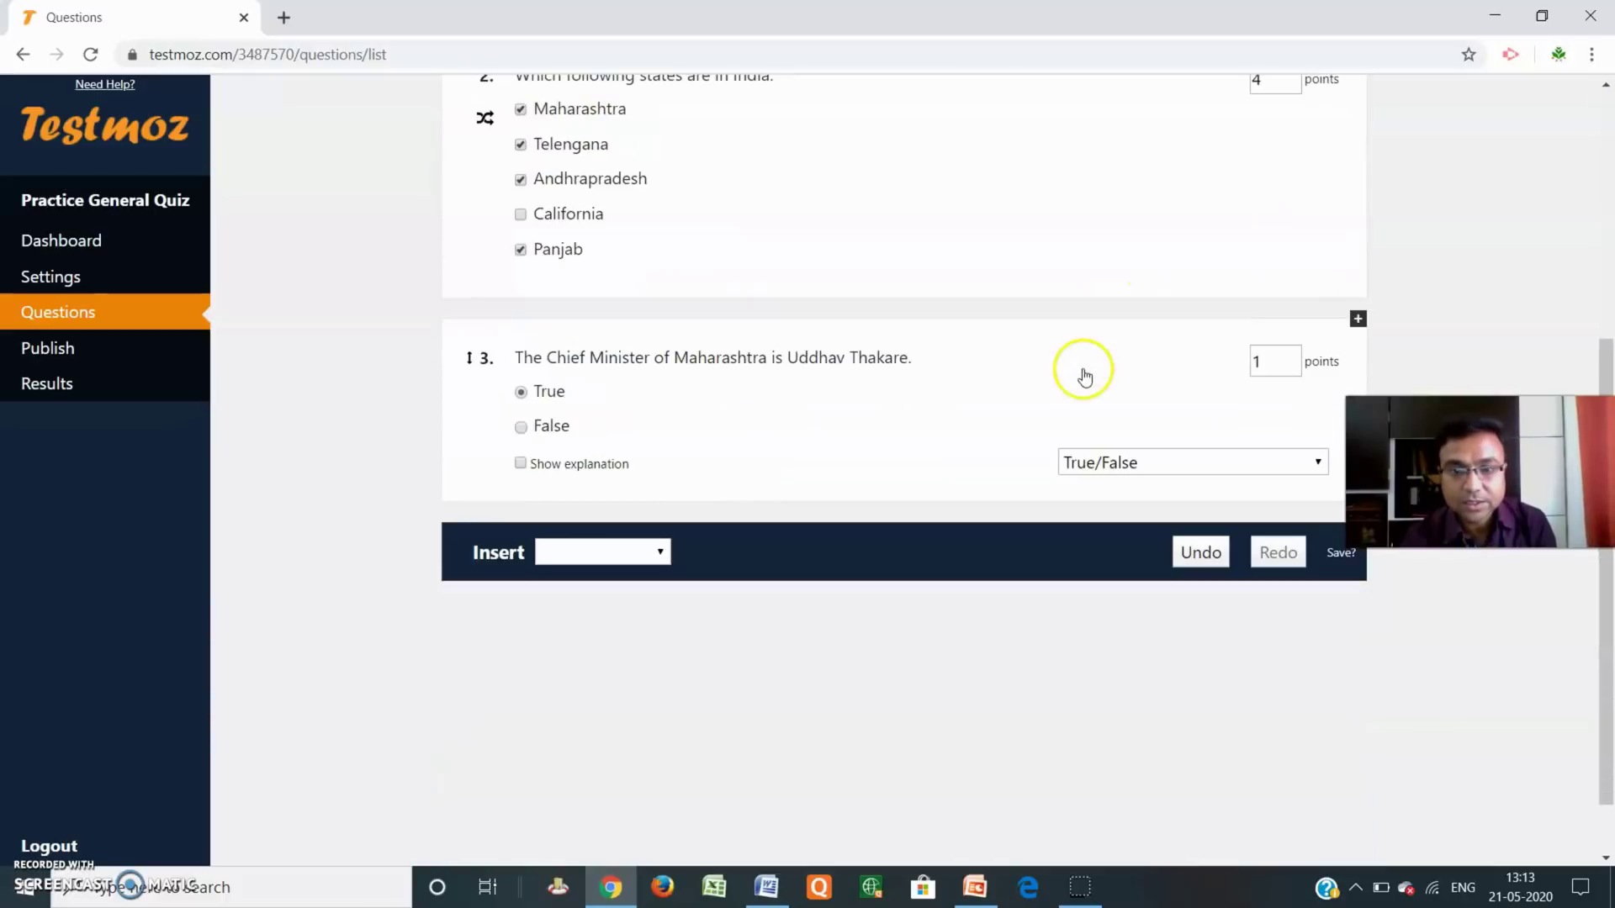
scroll(1085, 377, "down", 1)
left_click(659, 476)
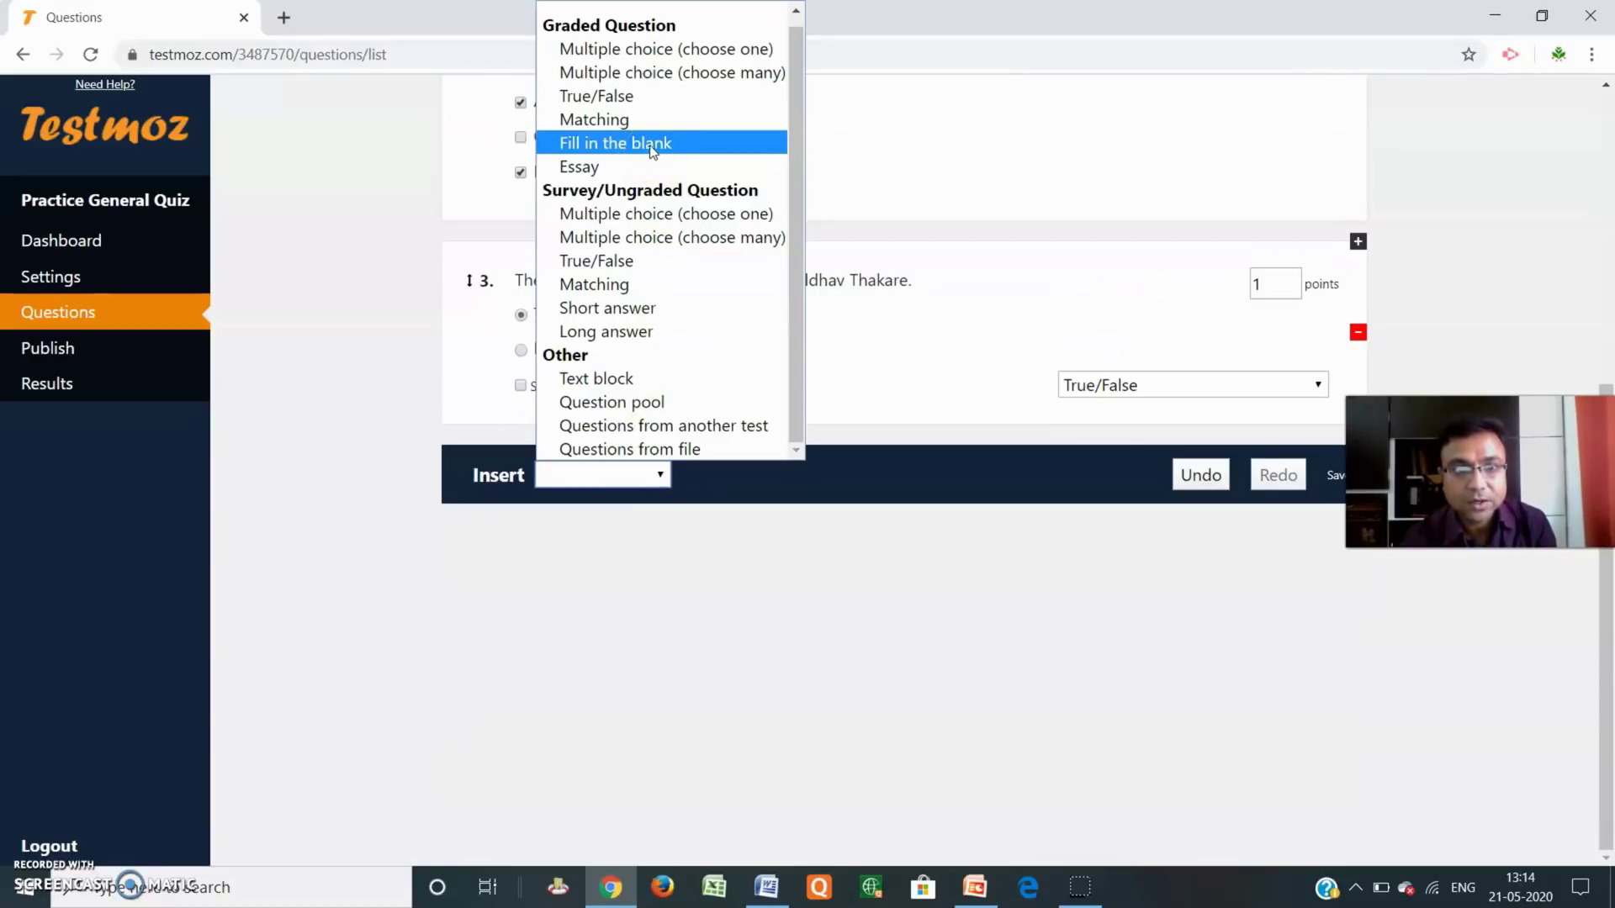
Add Matching question 4, replacing Cat, Whale, Gecko, Spider with Mumbai, Hyderabad, Bhuvneshwar, Bhopal.
left_click(622, 119)
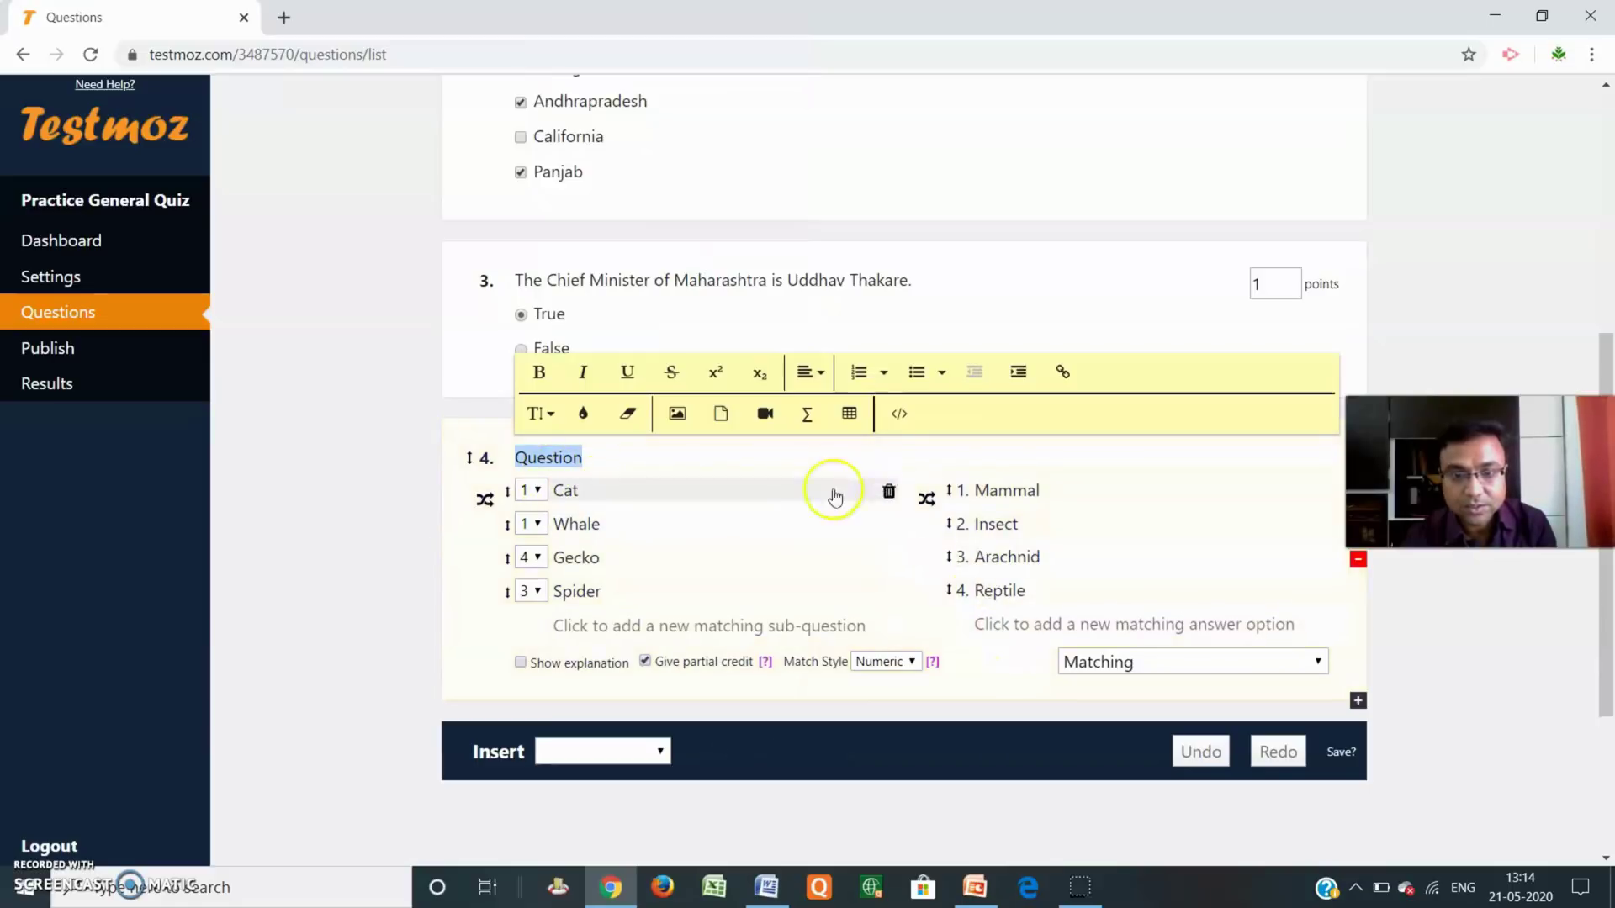
double_click(574, 493)
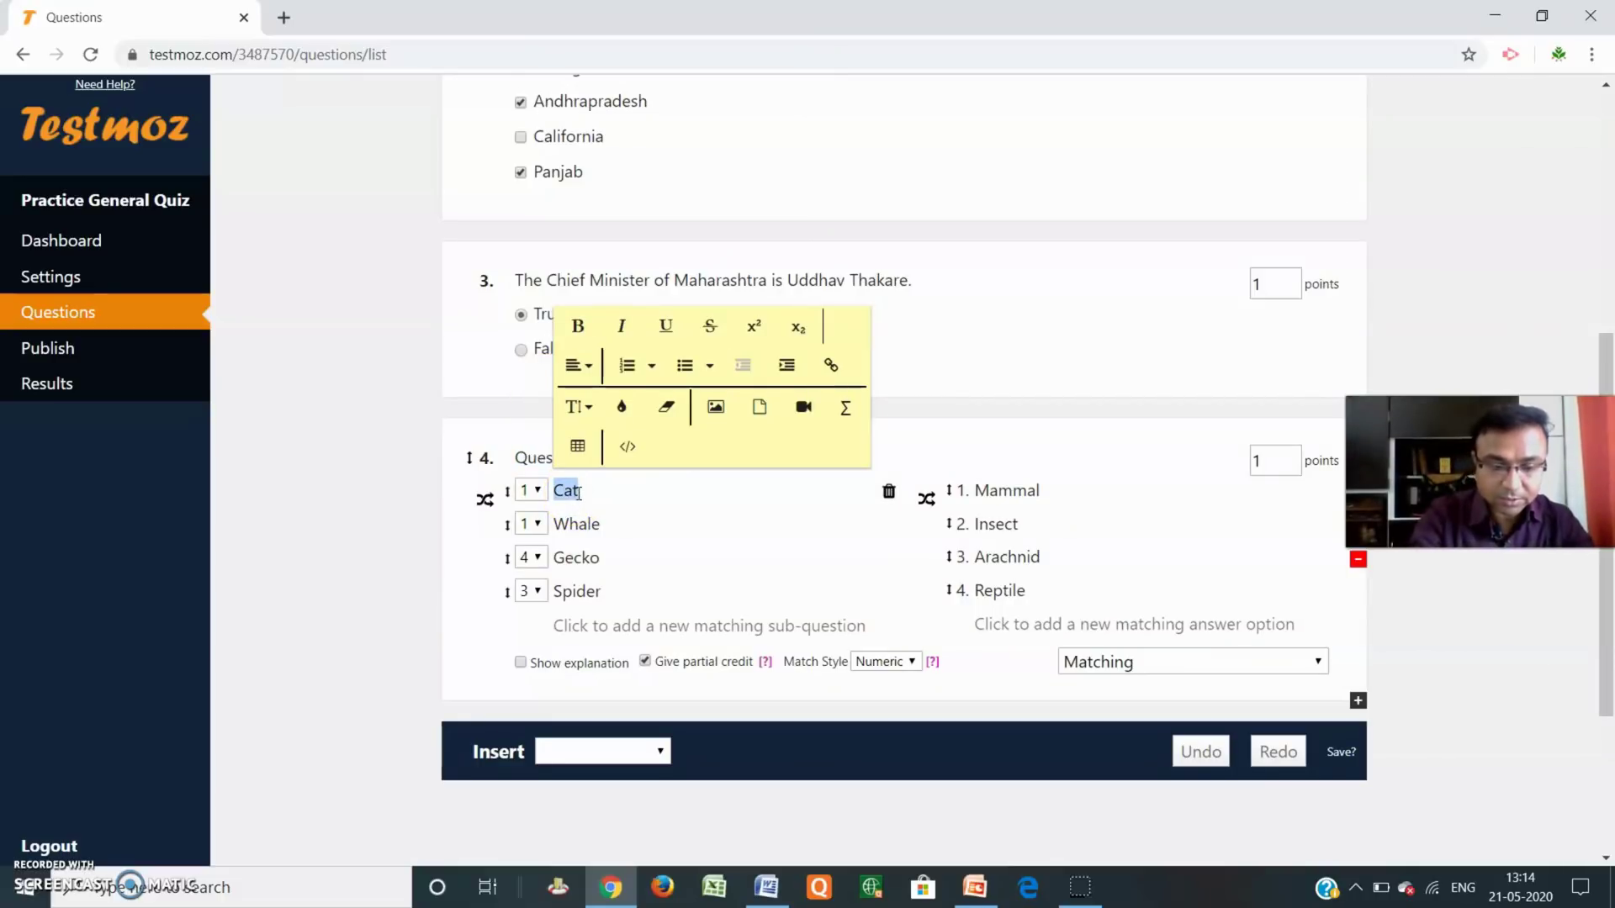
type("Mumbai")
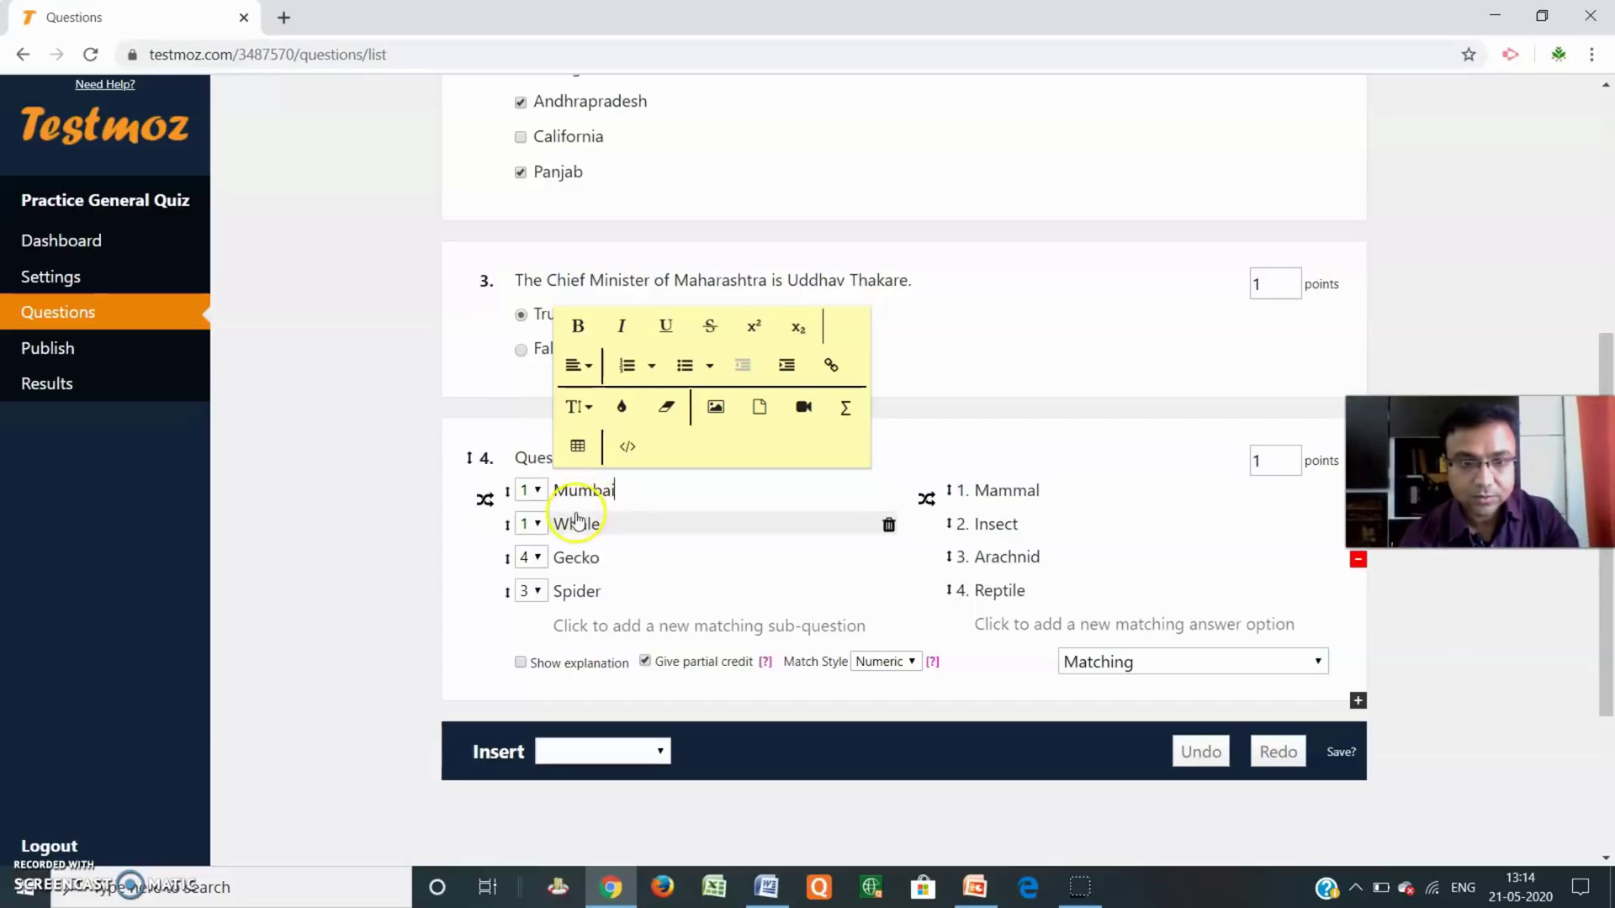
double_click(577, 524)
type("H")
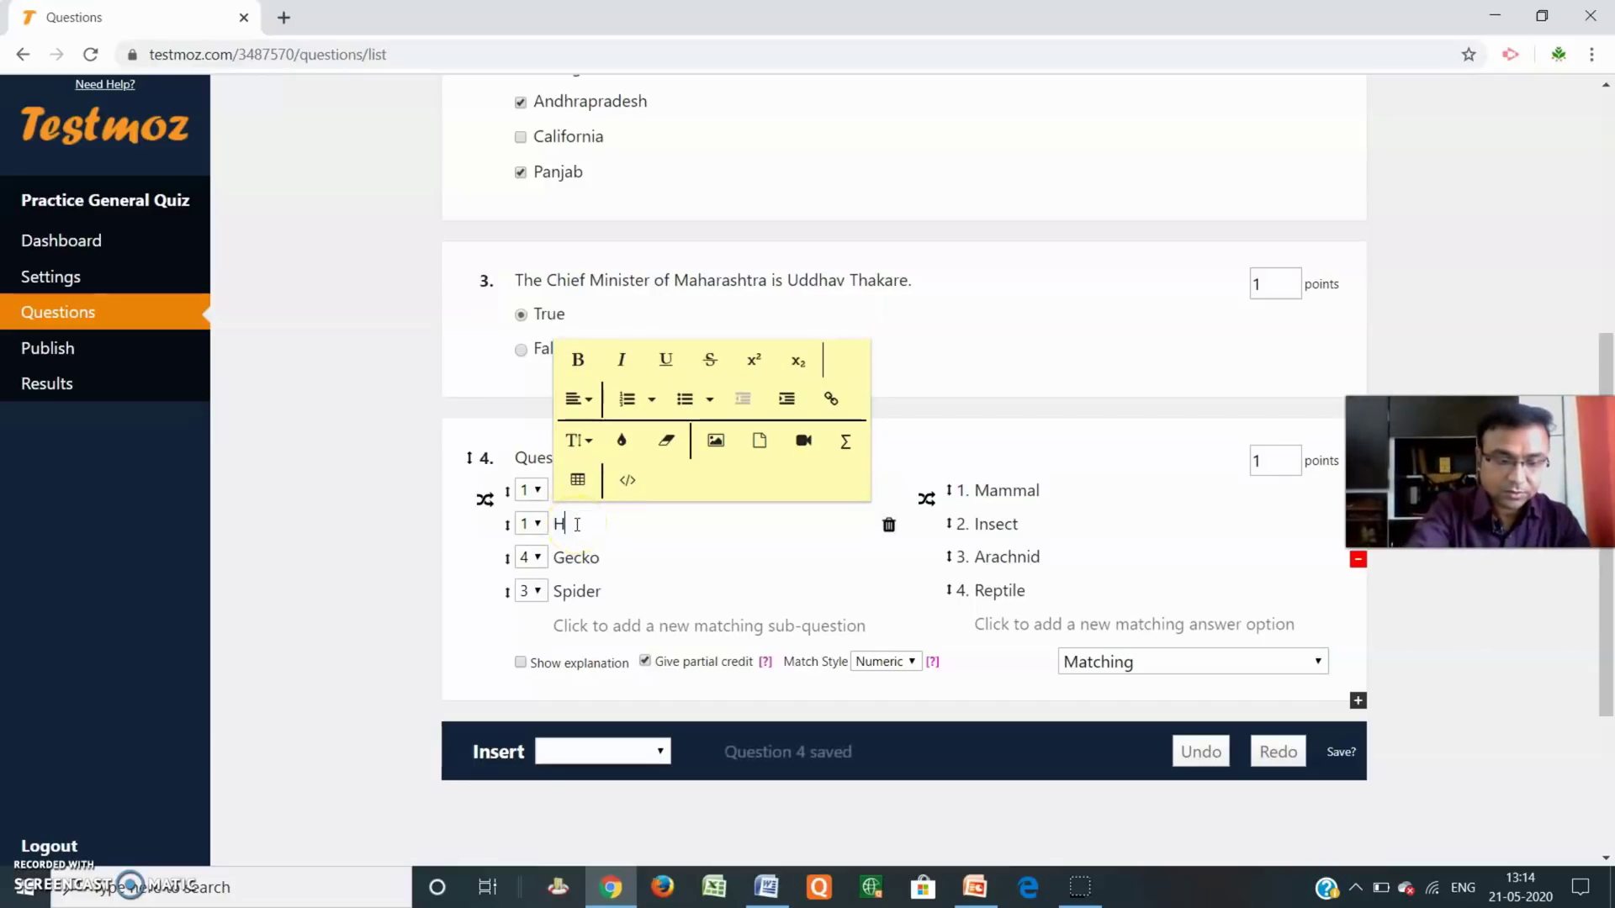
type("ydera")
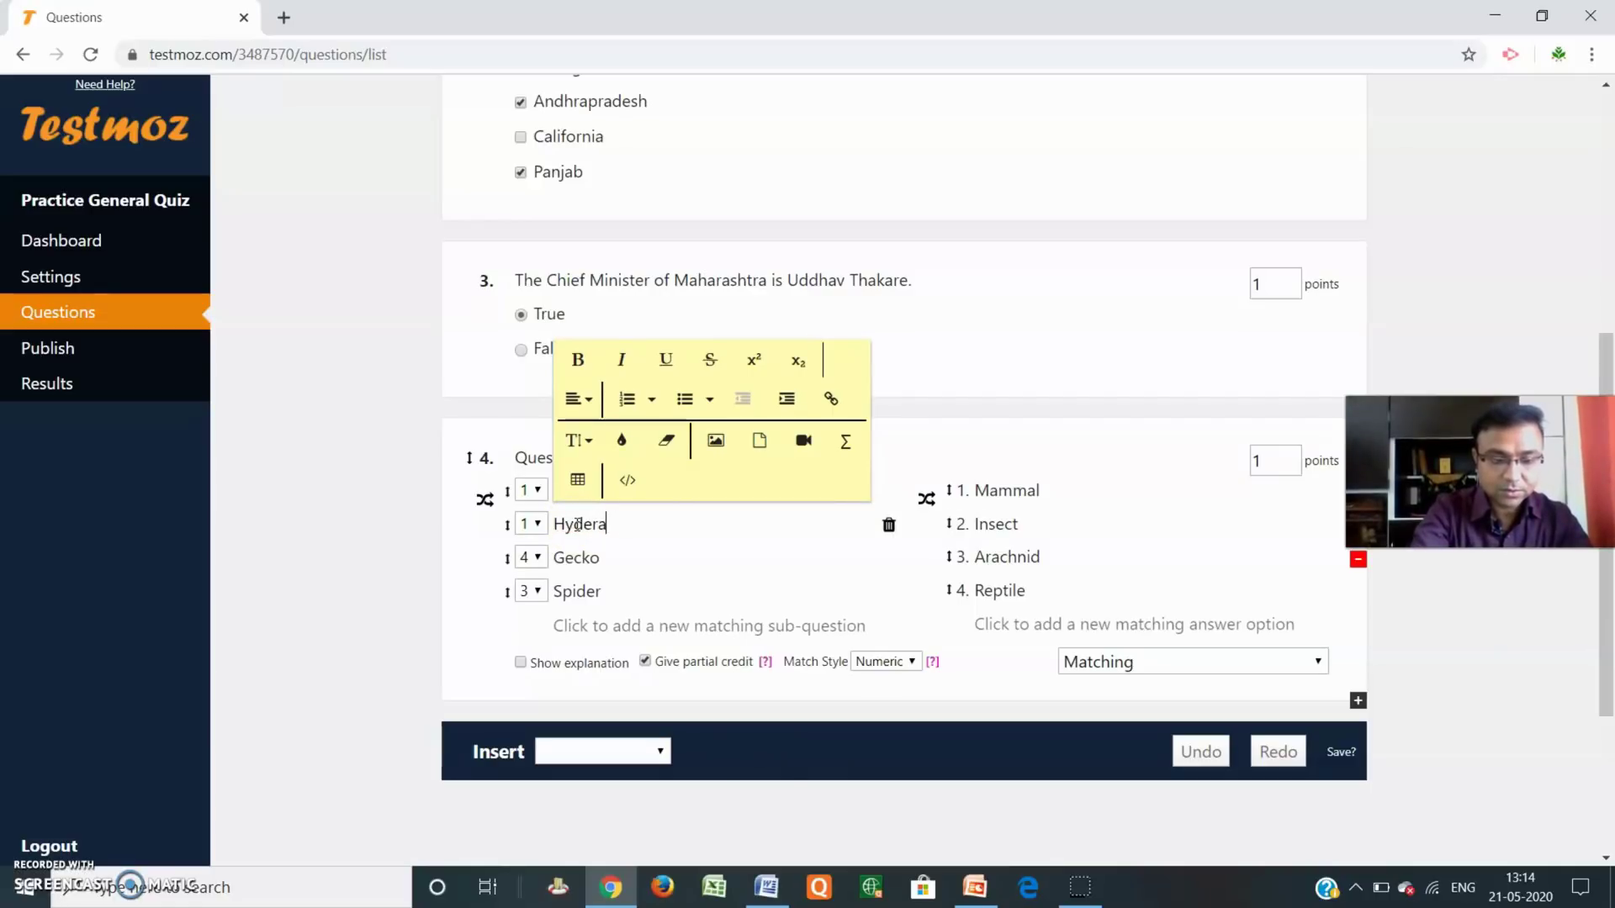
type("bad")
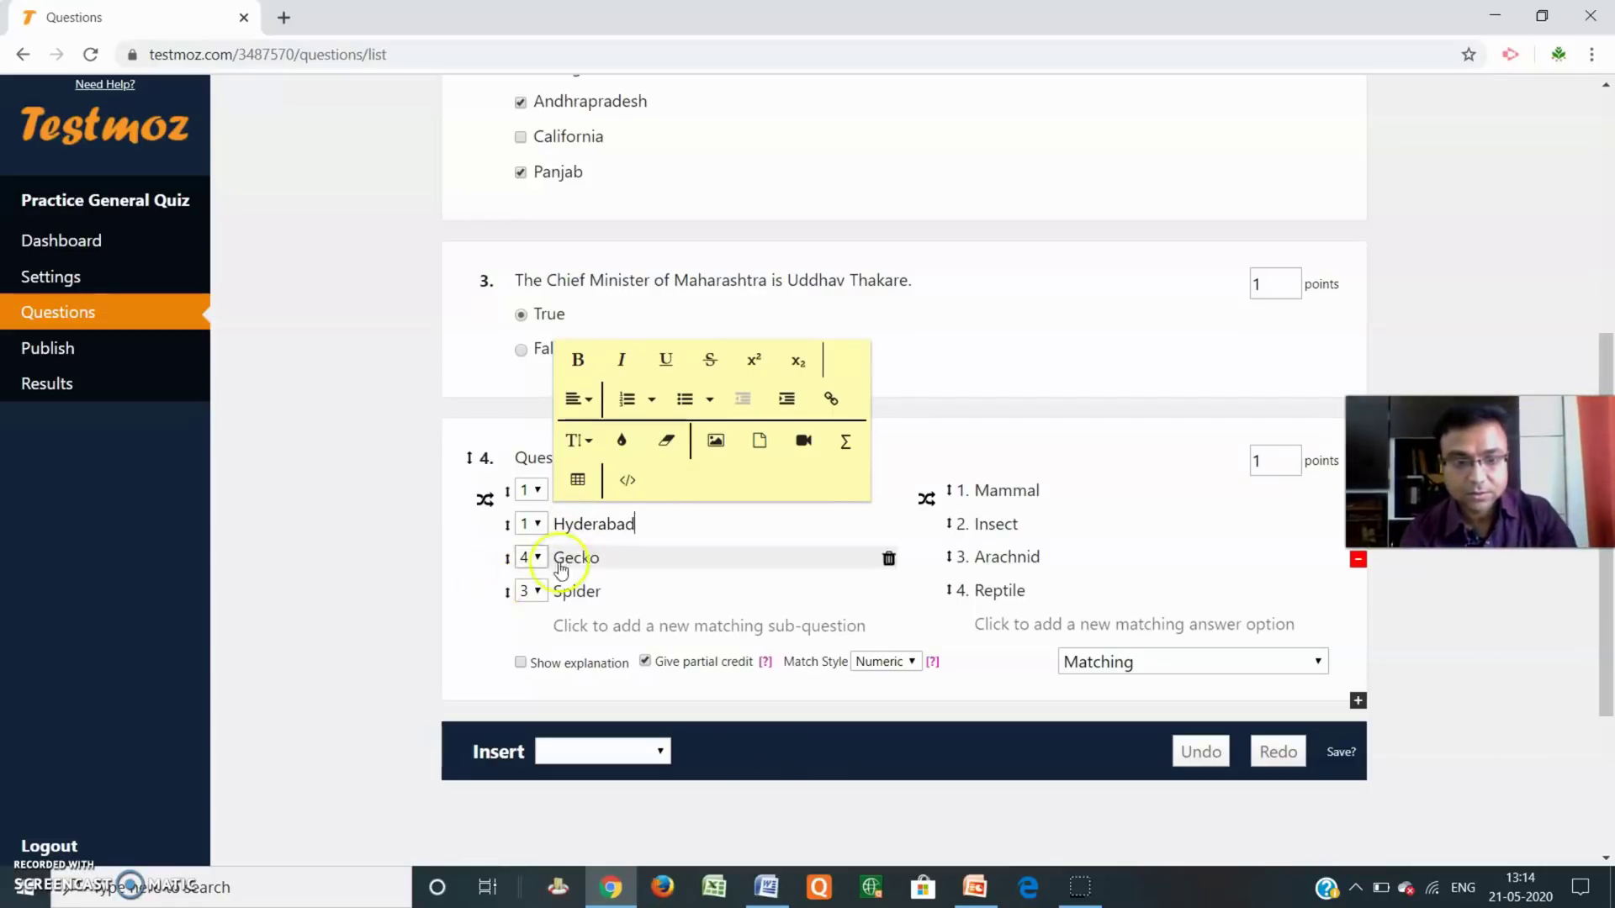
double_click(589, 557)
type("Bhuvneshwar")
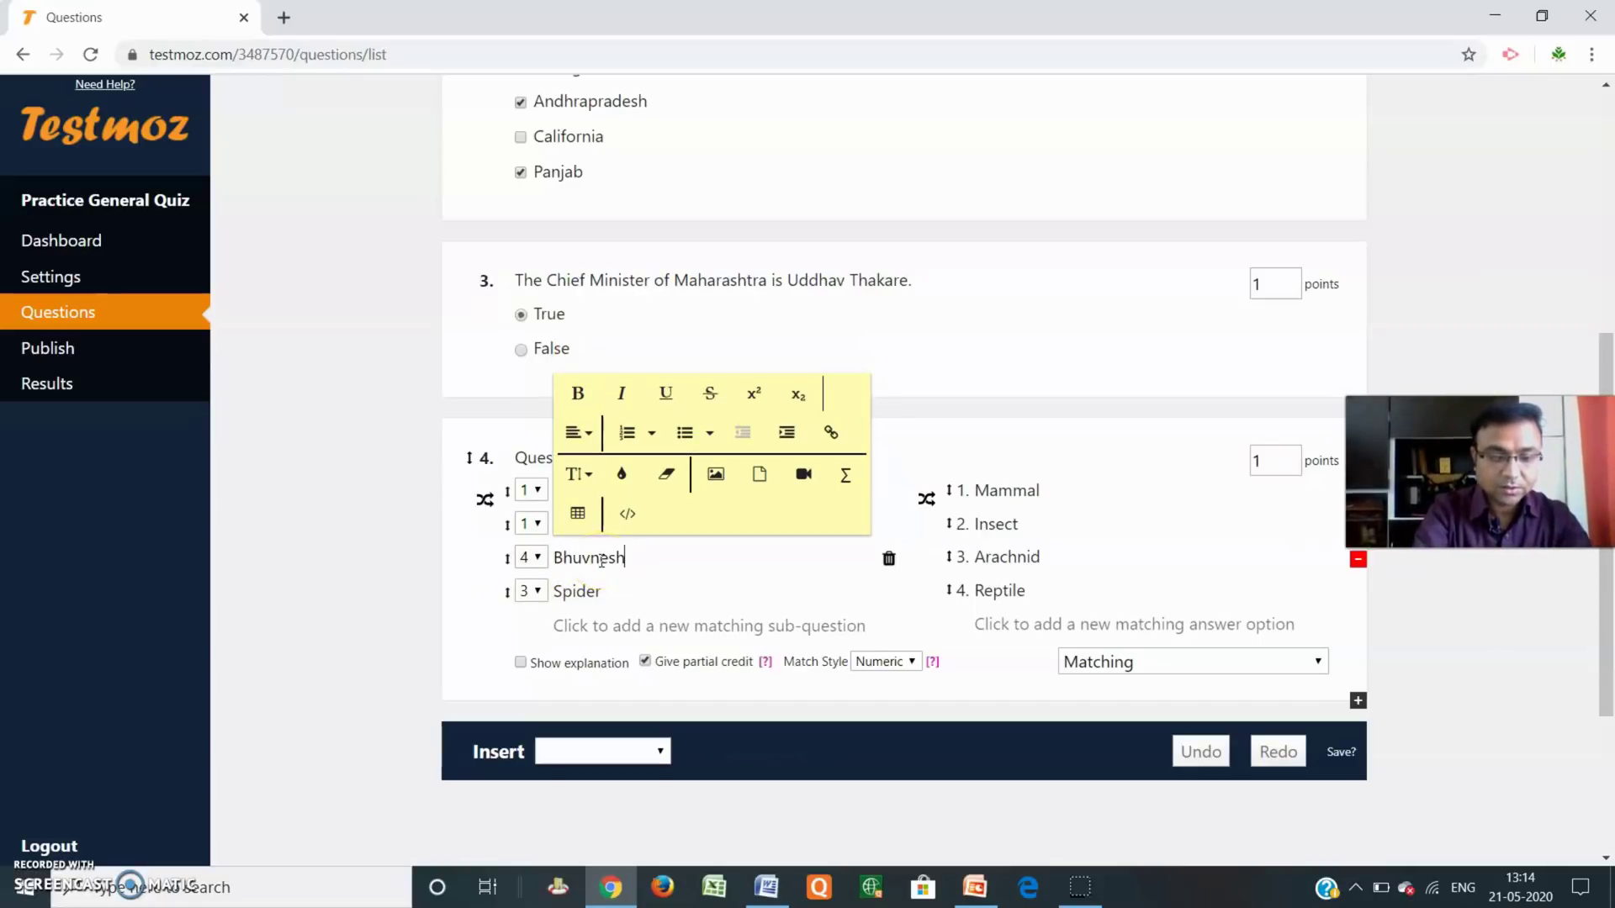
double_click(572, 593)
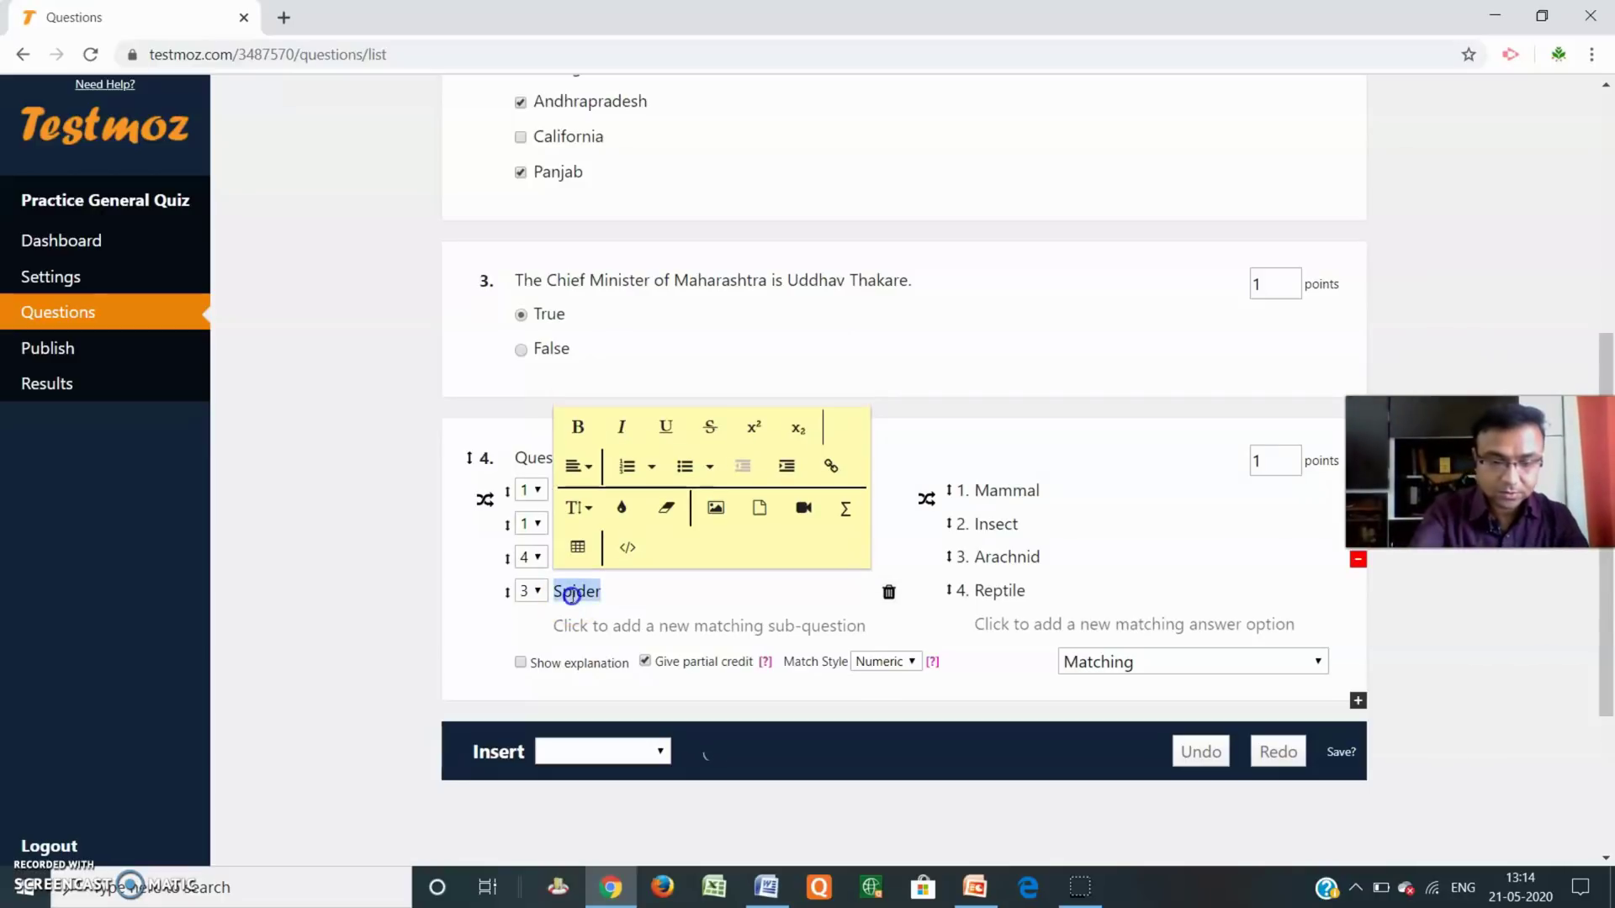
type("Bhopal")
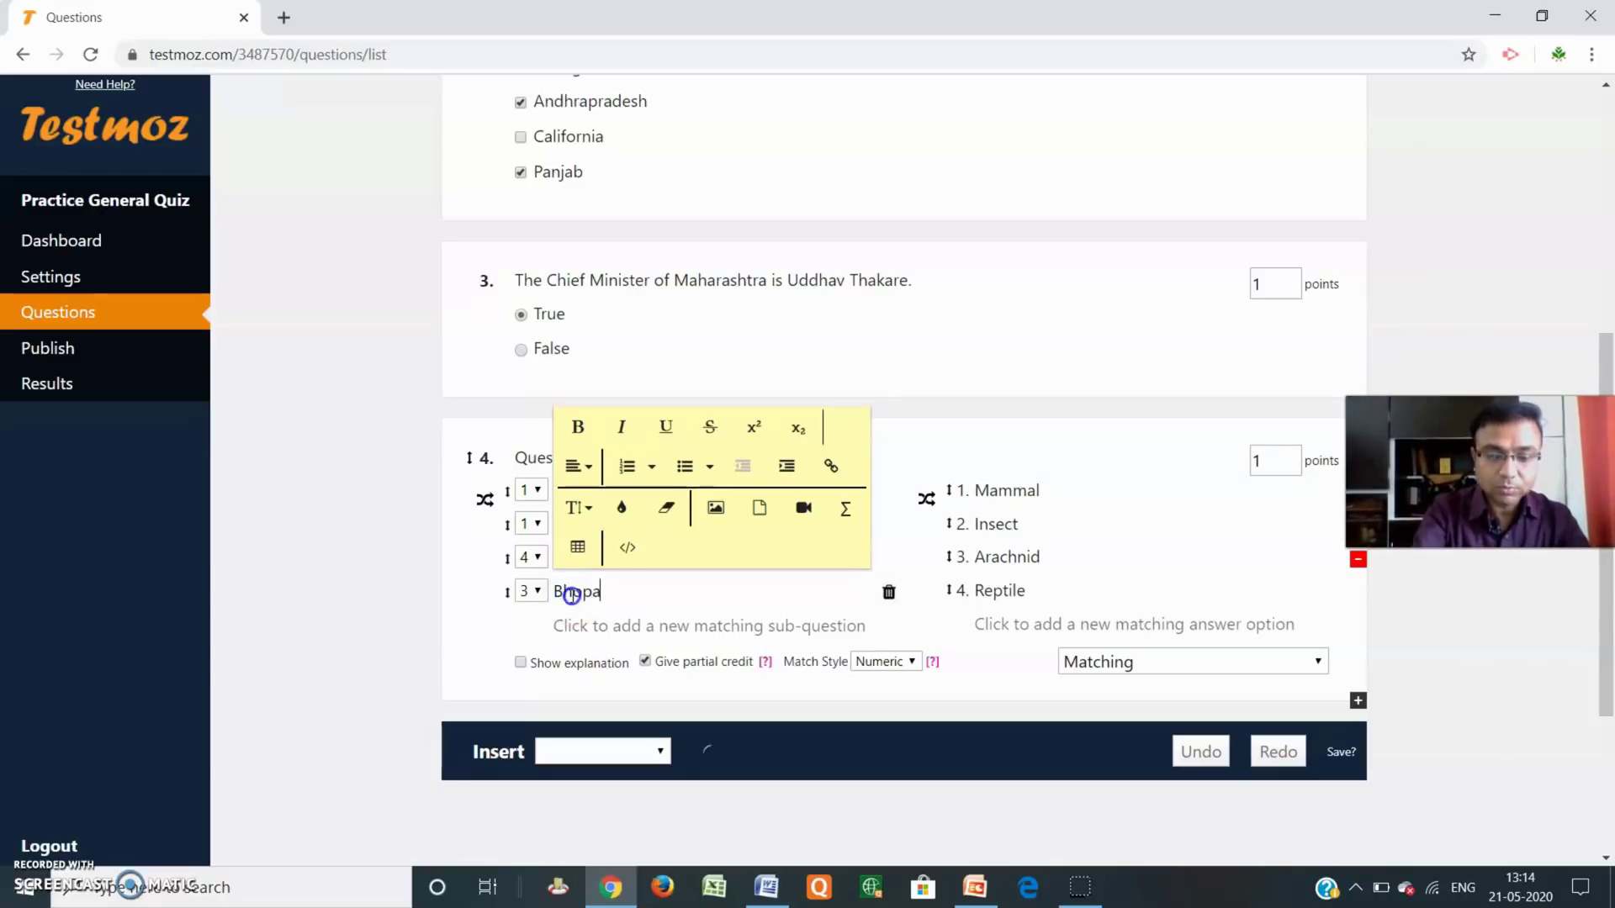
Add a fifth sub-question and replace answers Mammal and Insect with Maharashtra and Telangana.
left_click(607, 635)
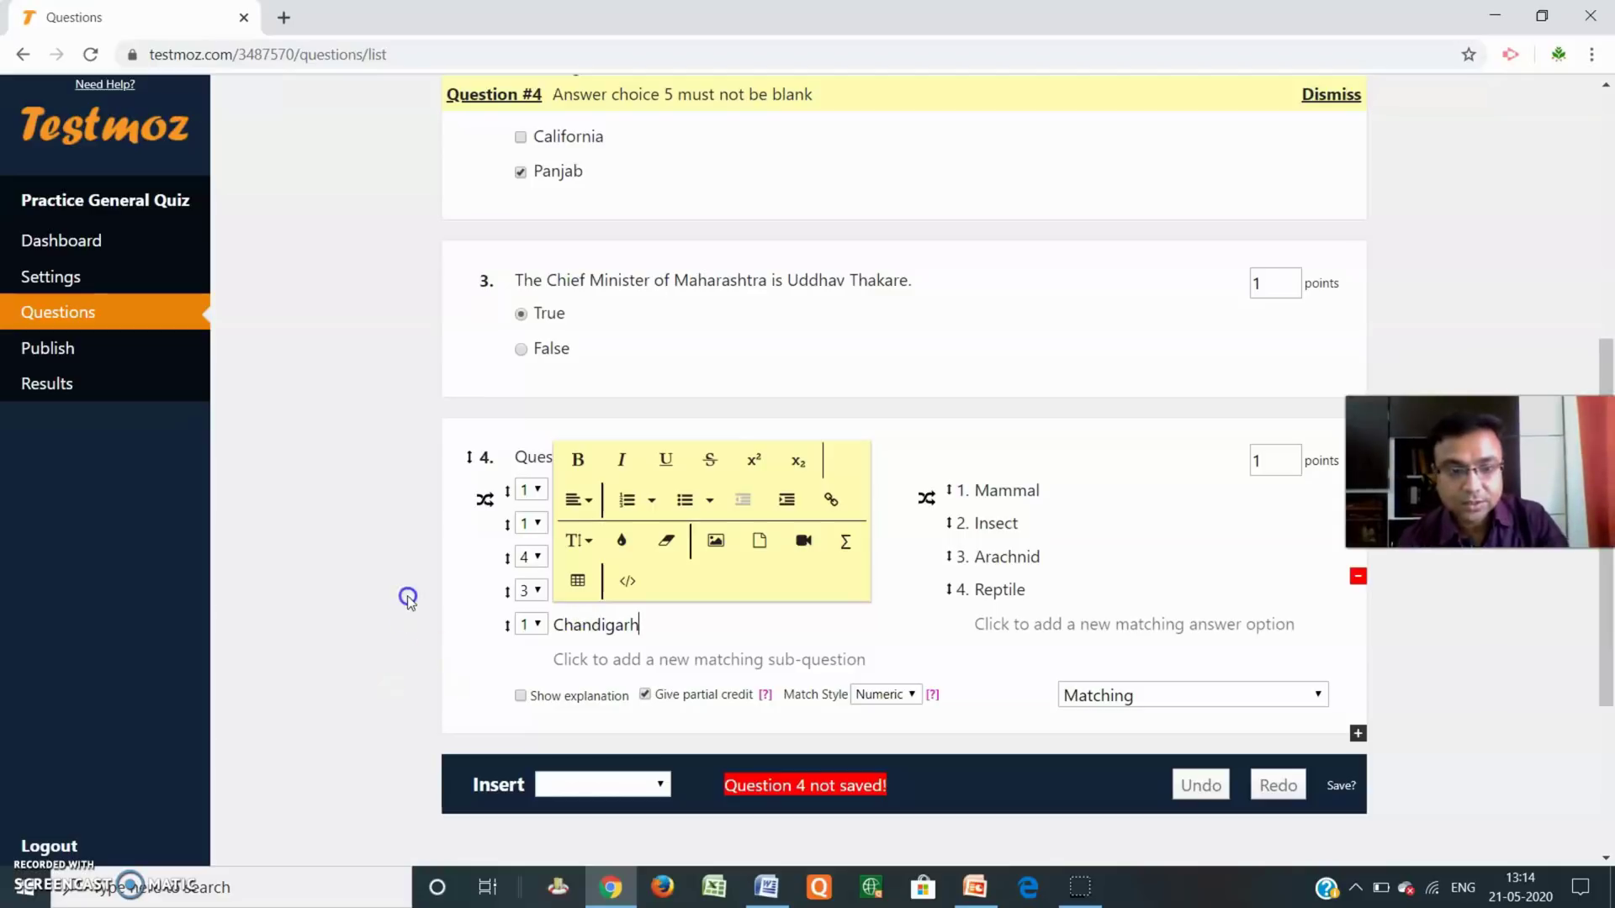
double_click(1030, 495)
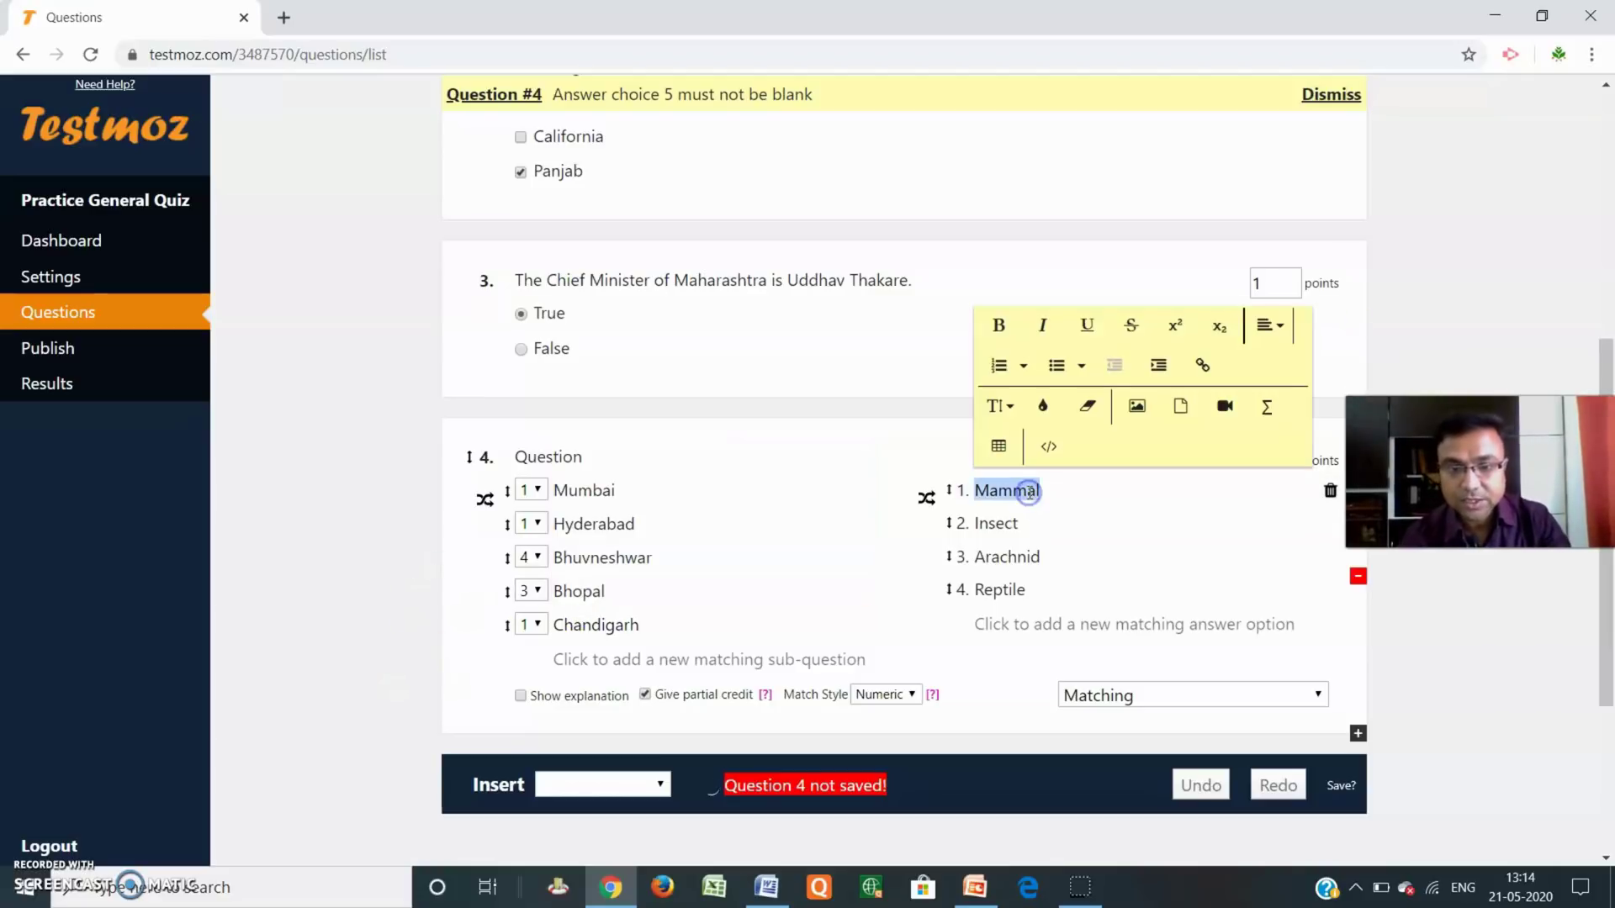
type("Maharashtra")
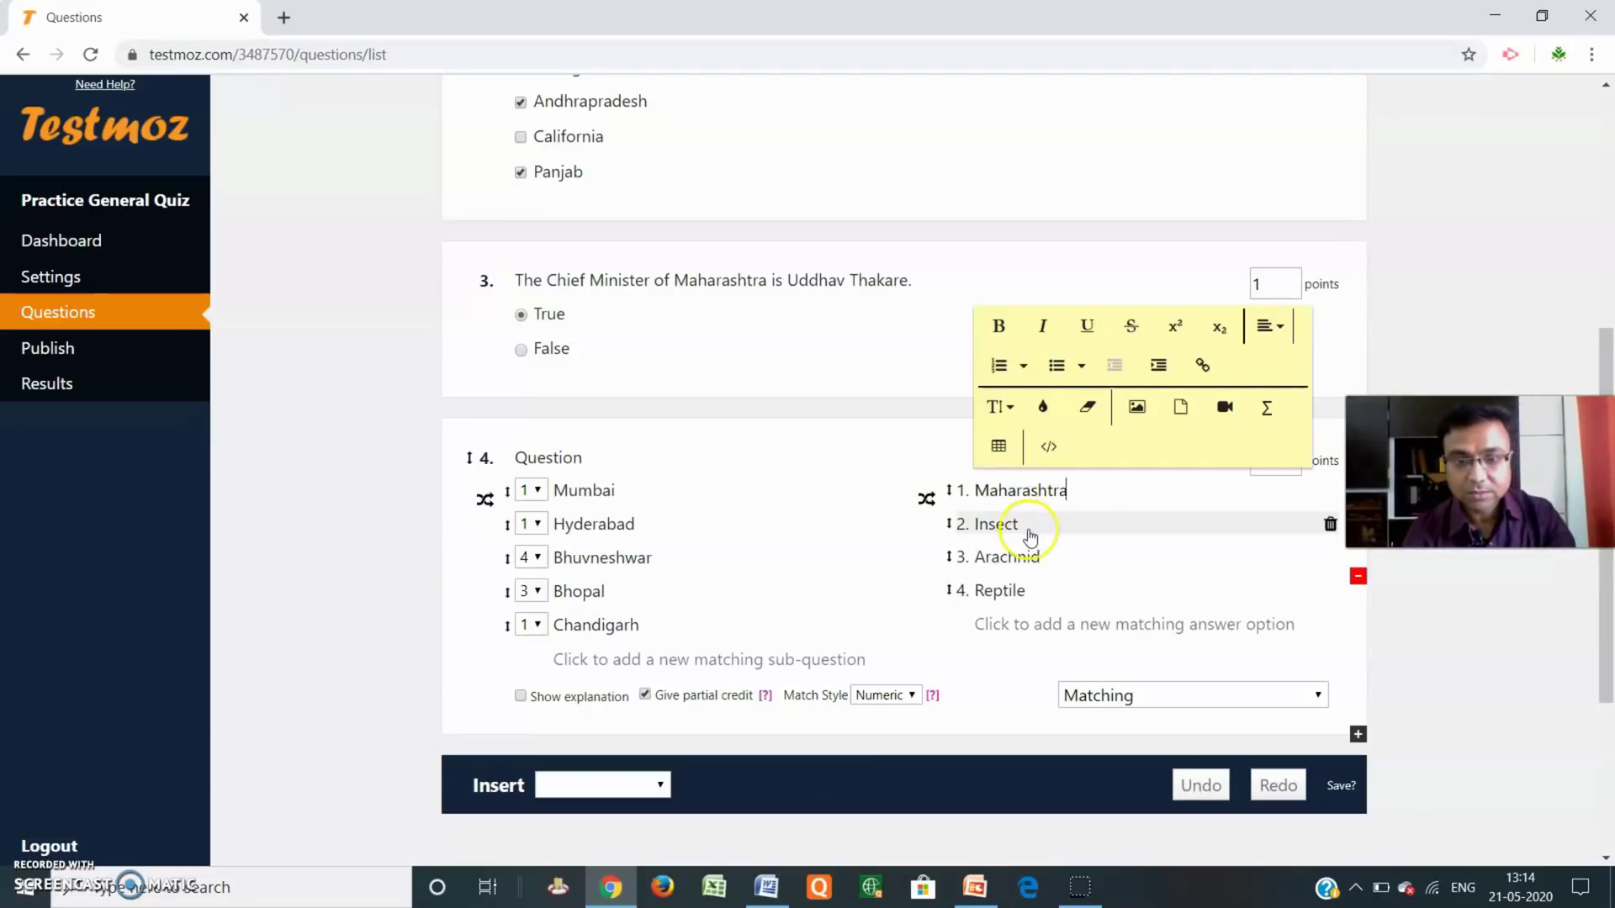
double_click(1025, 528)
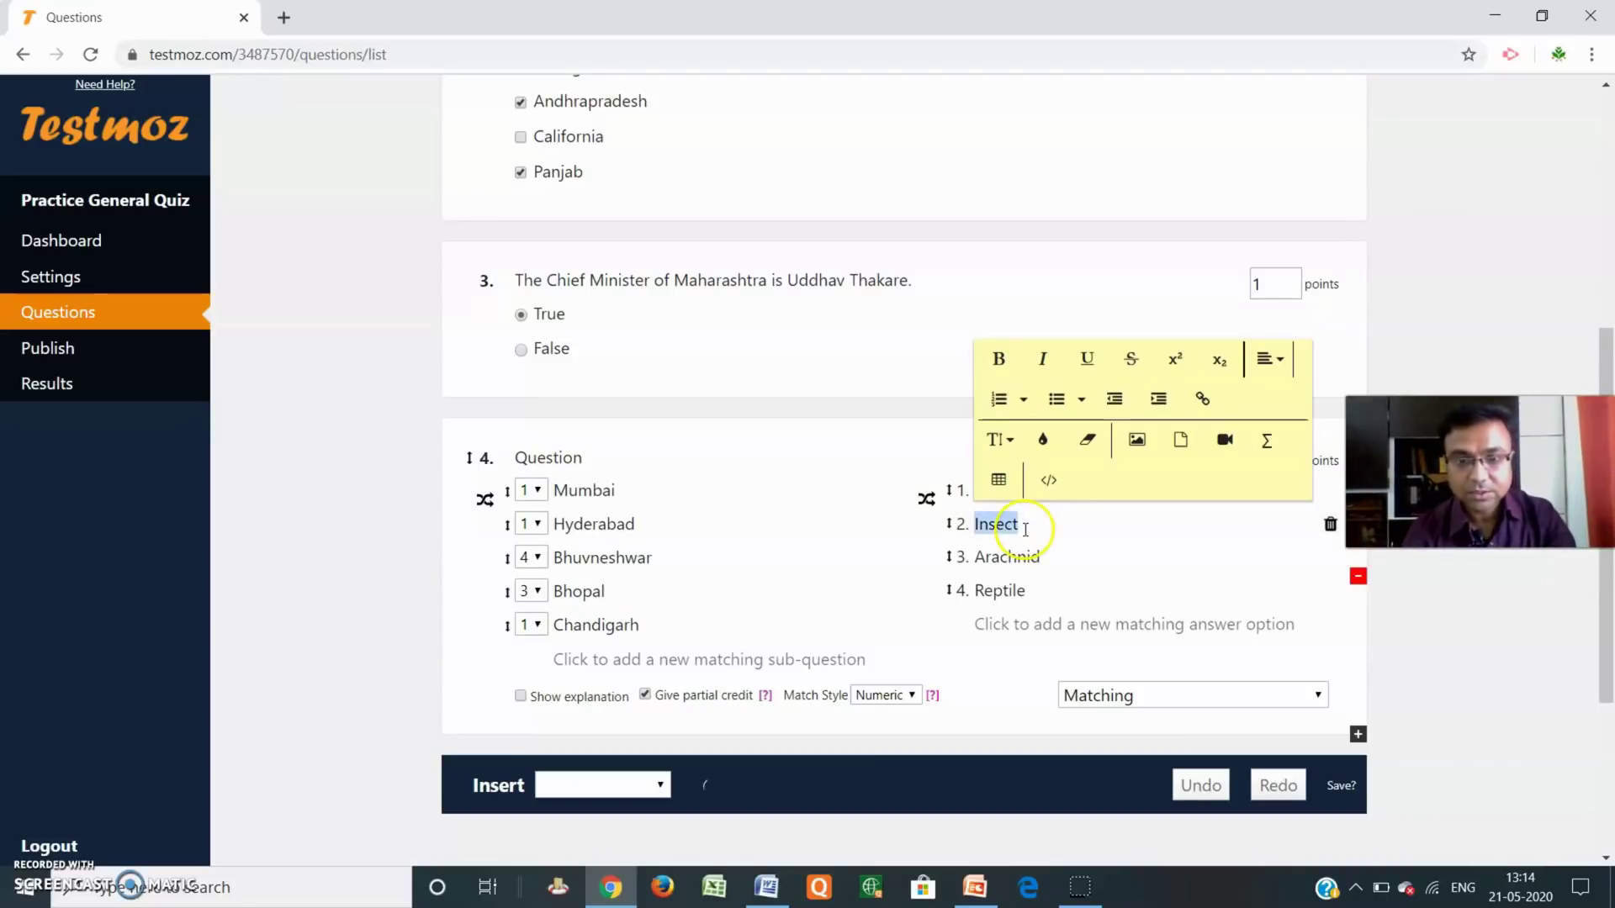
type("Telangana")
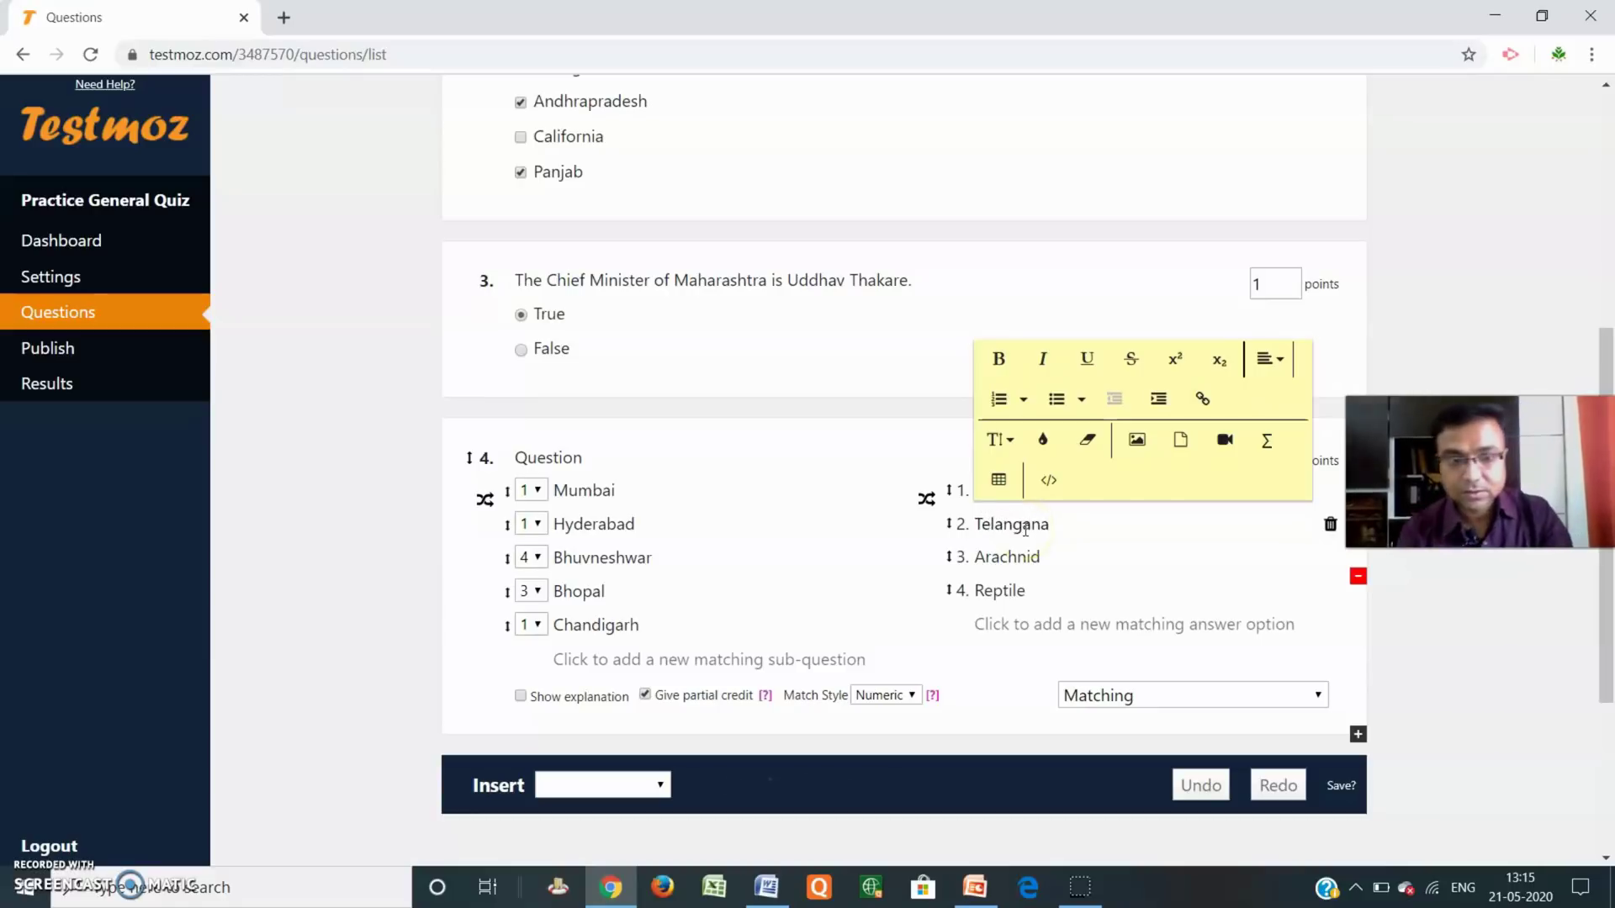
Replace answers Arachnid and Reptile with Orisa and Madhapradesh.
double_click(994, 557)
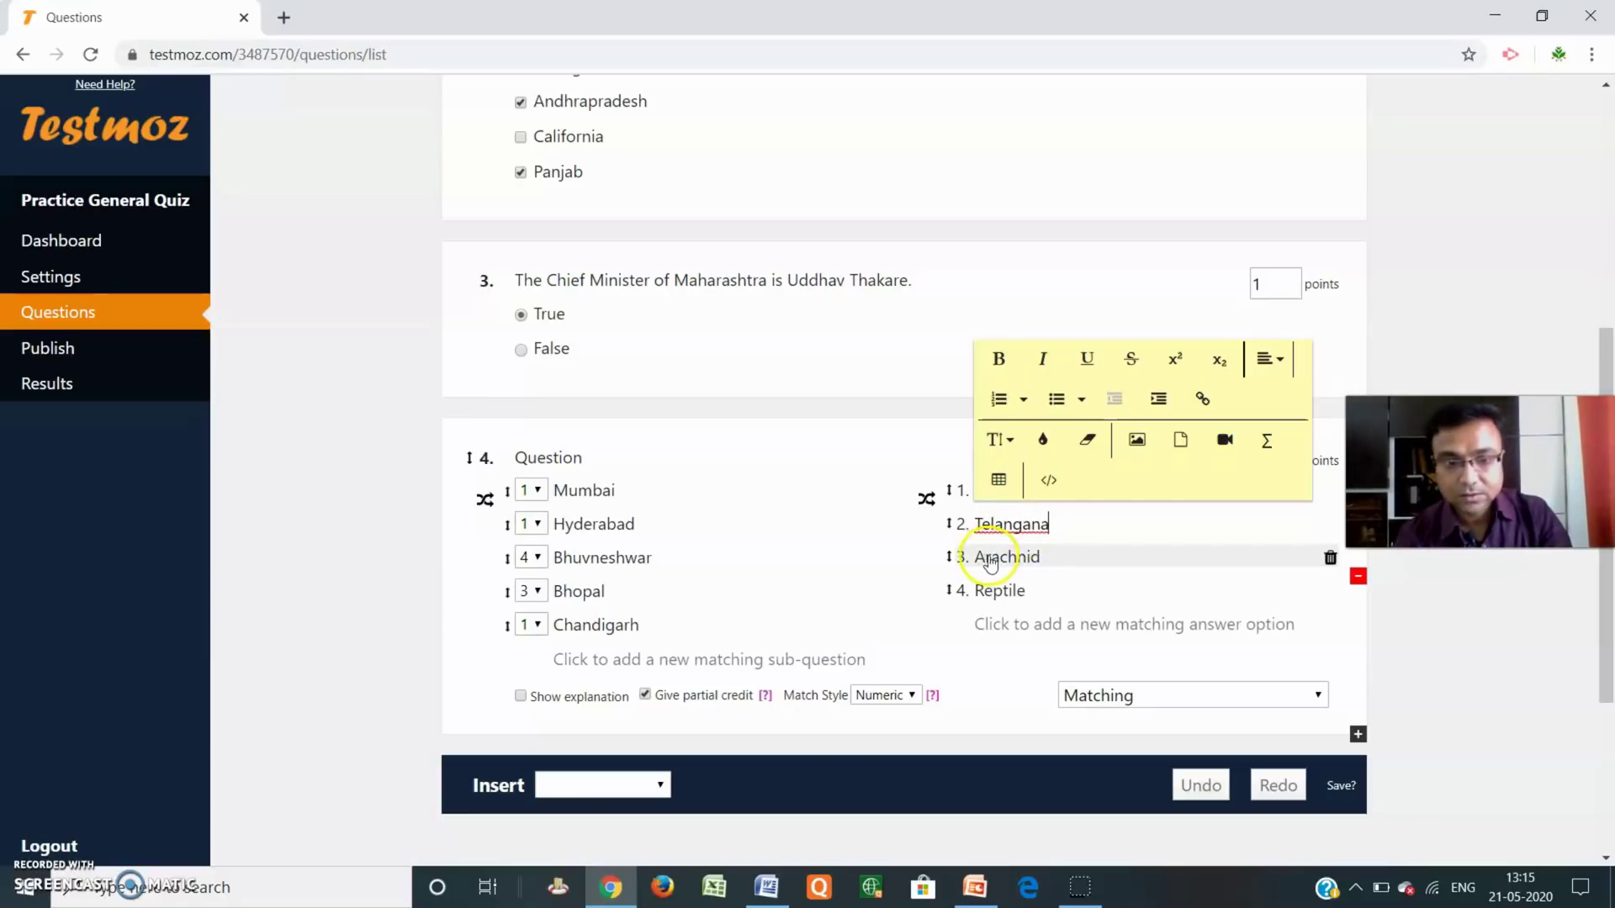
type("Orisa")
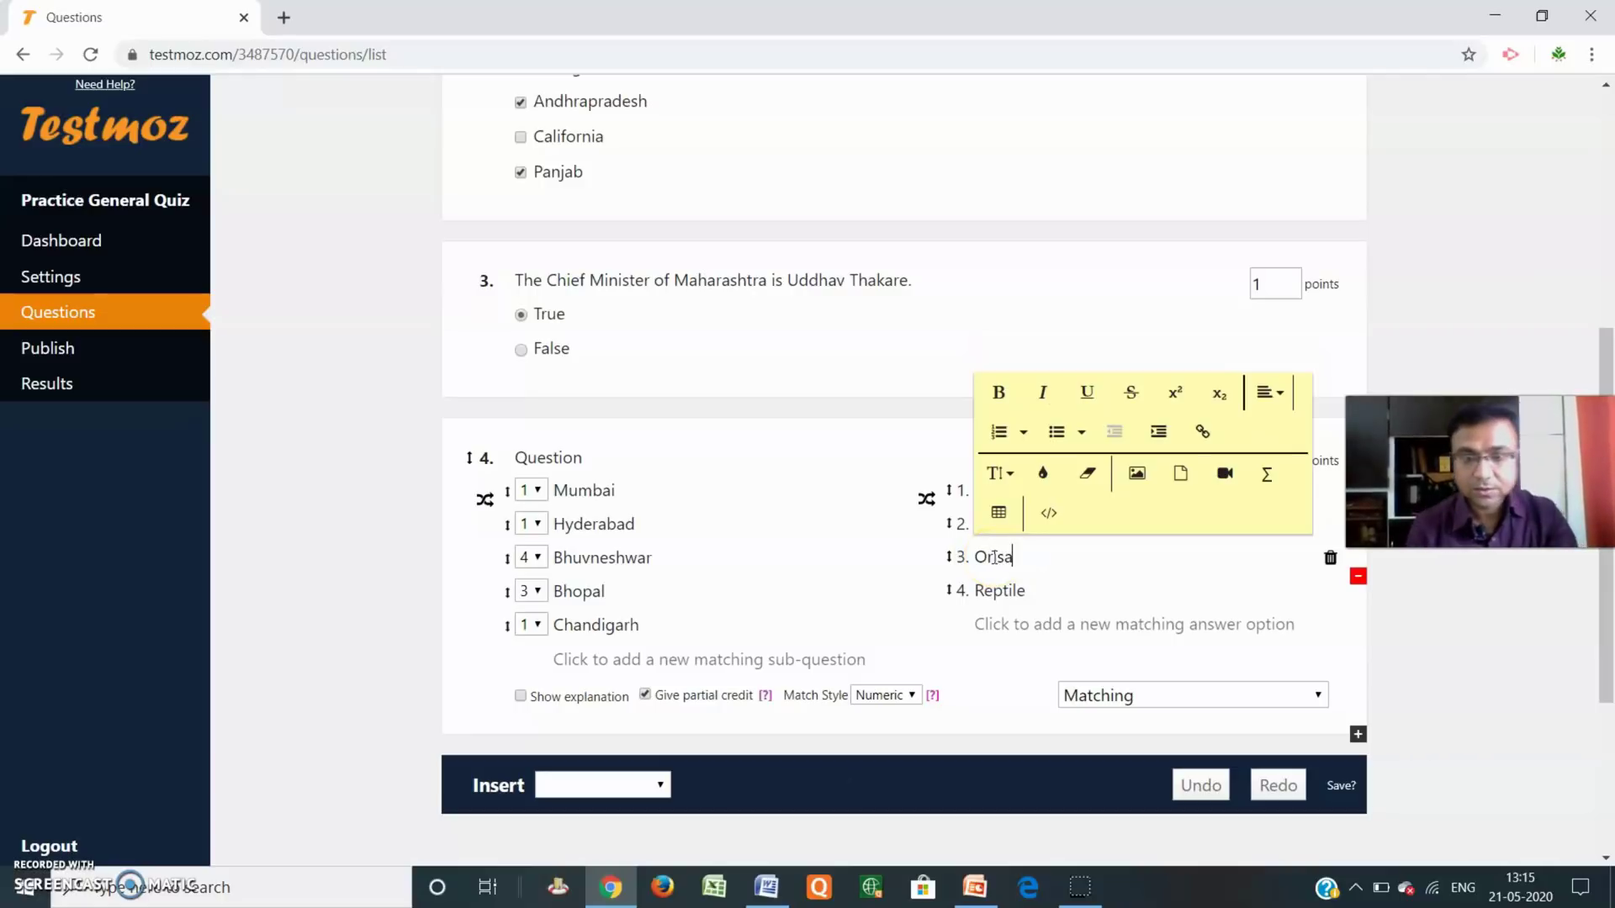
left_click(994, 558)
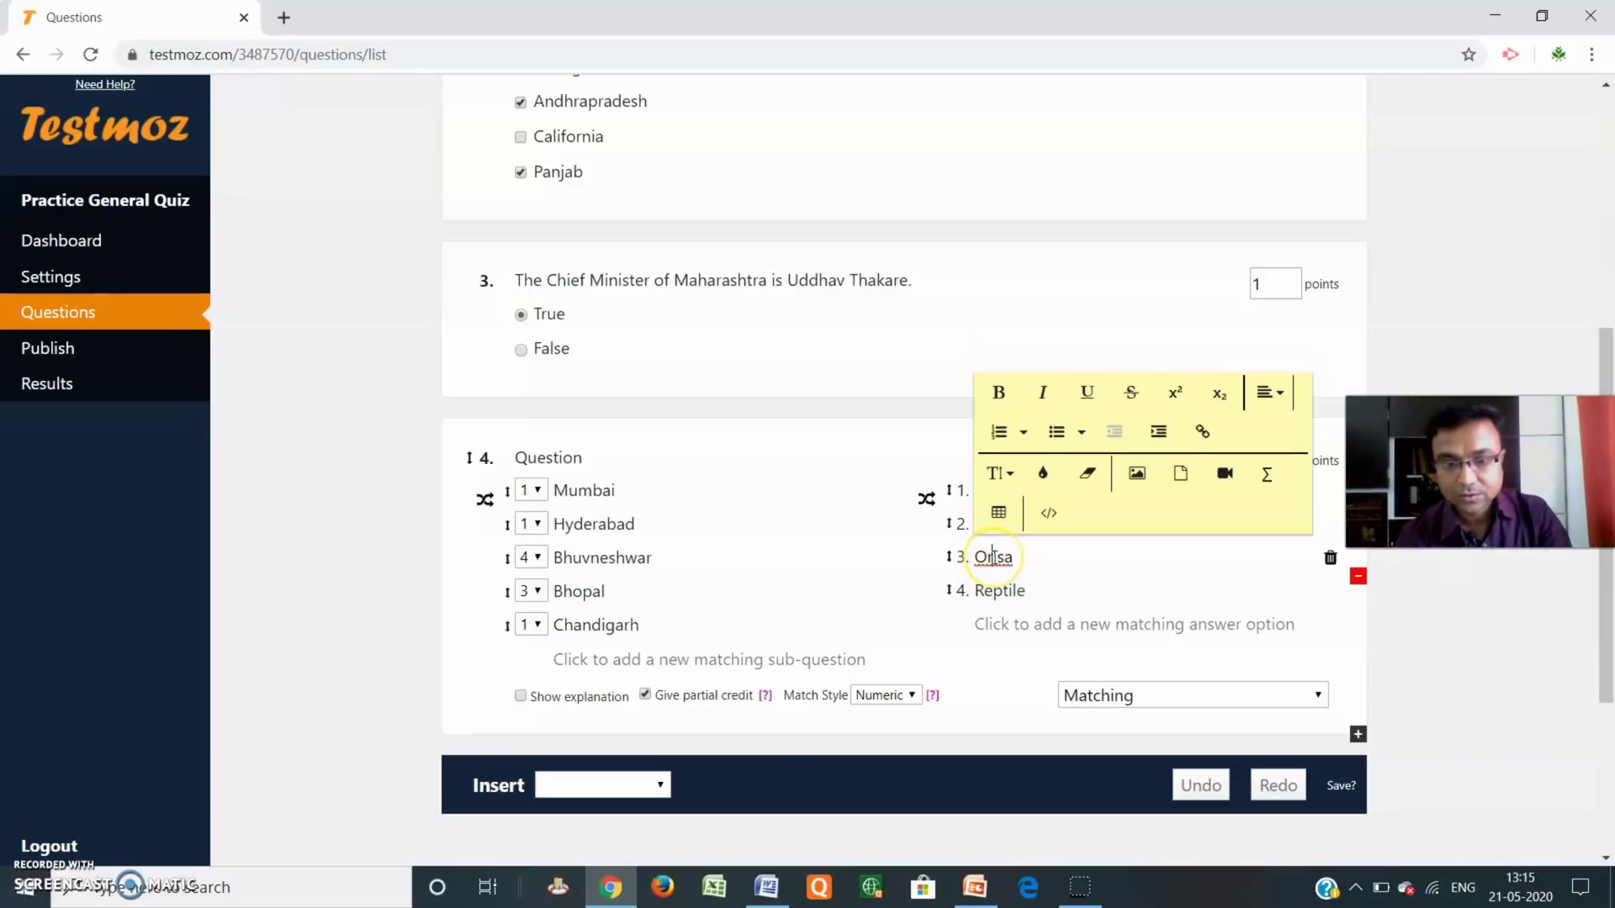
right_click(995, 557)
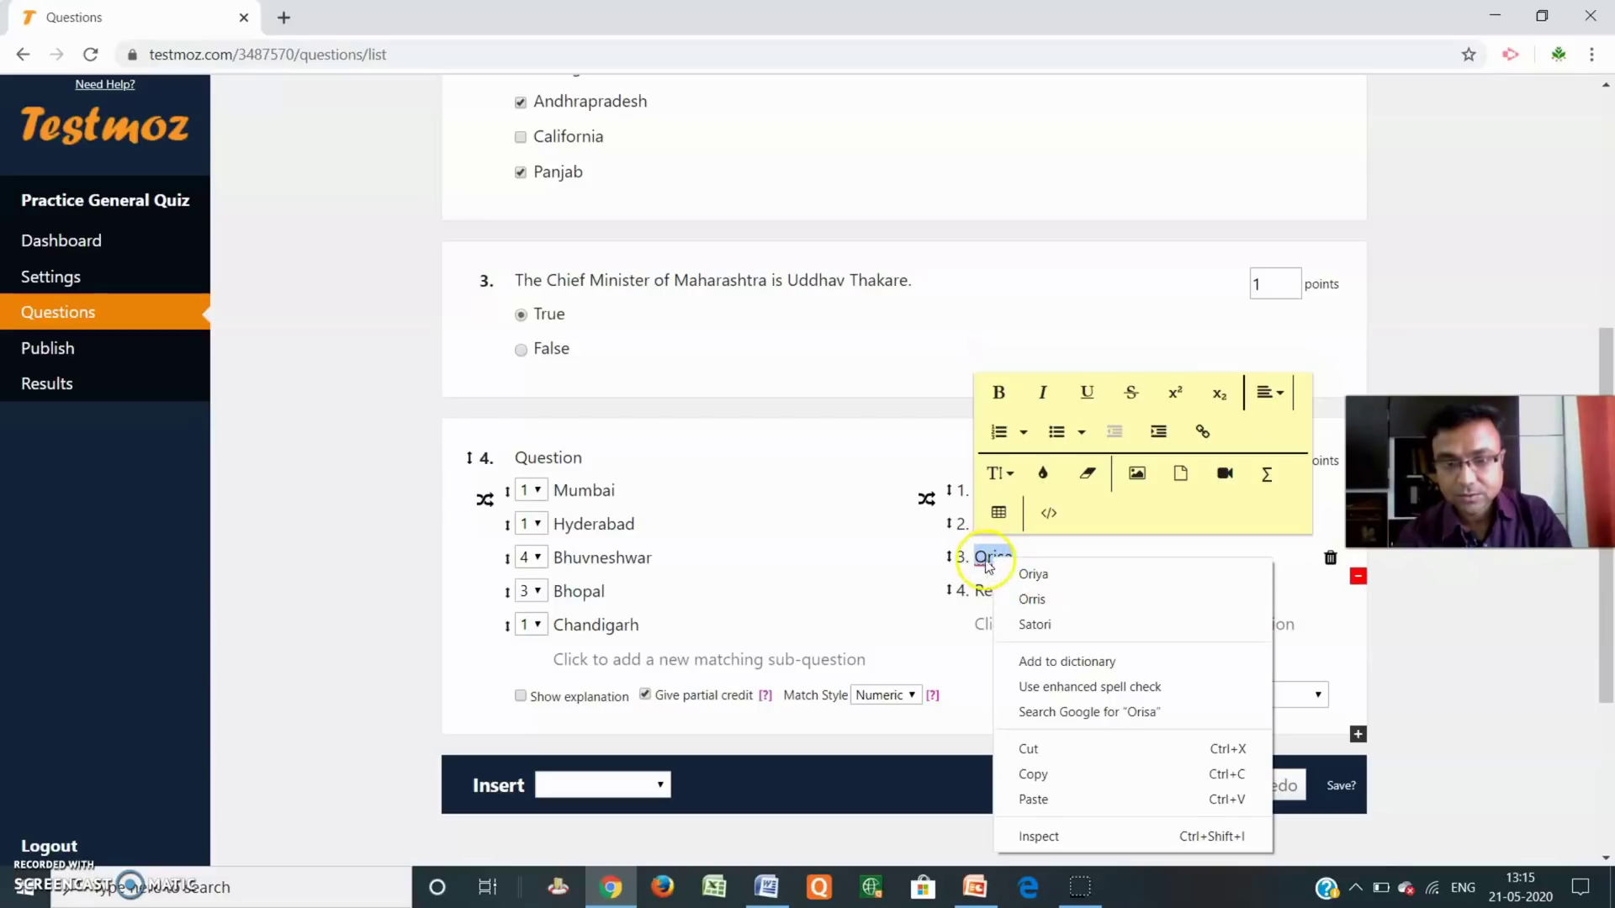
left_click(994, 553)
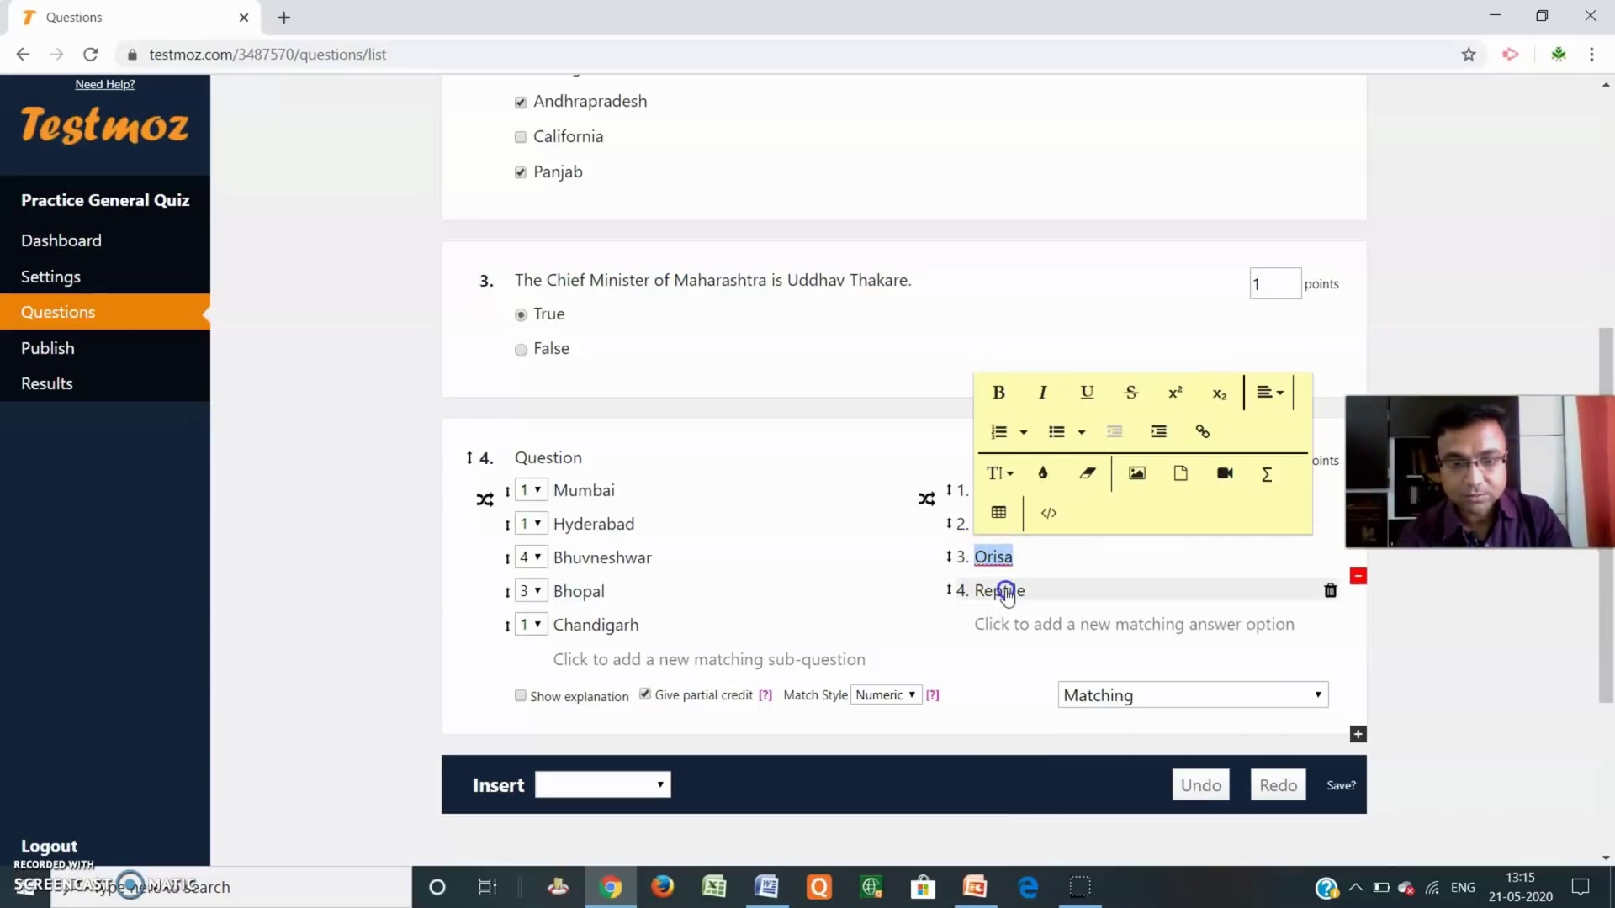
double_click(1006, 591)
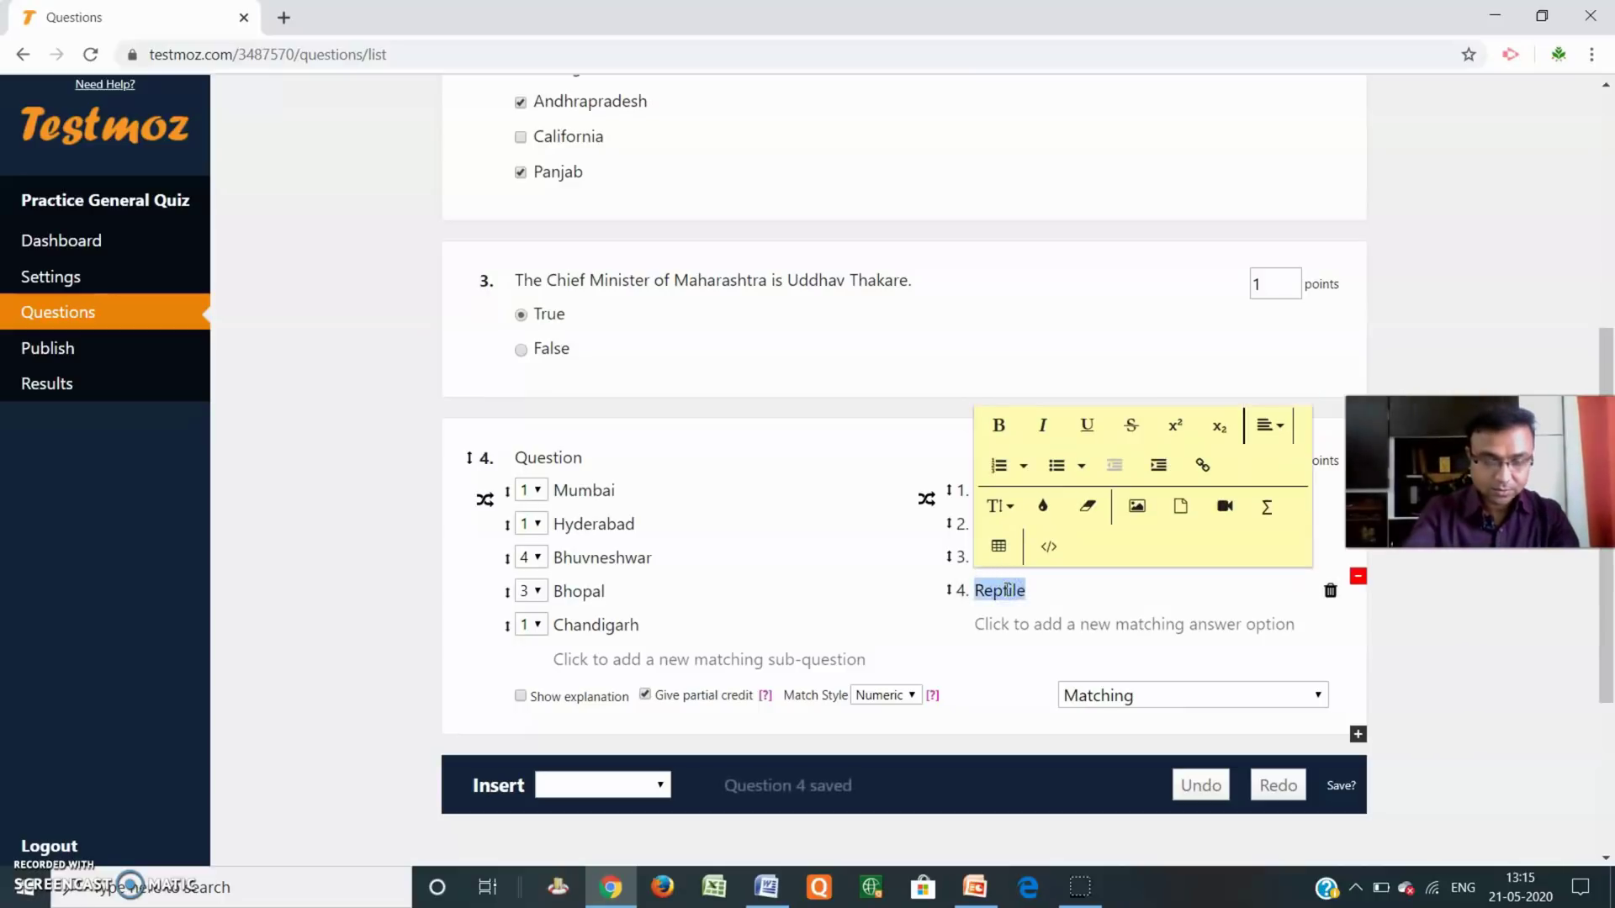
type("Mad")
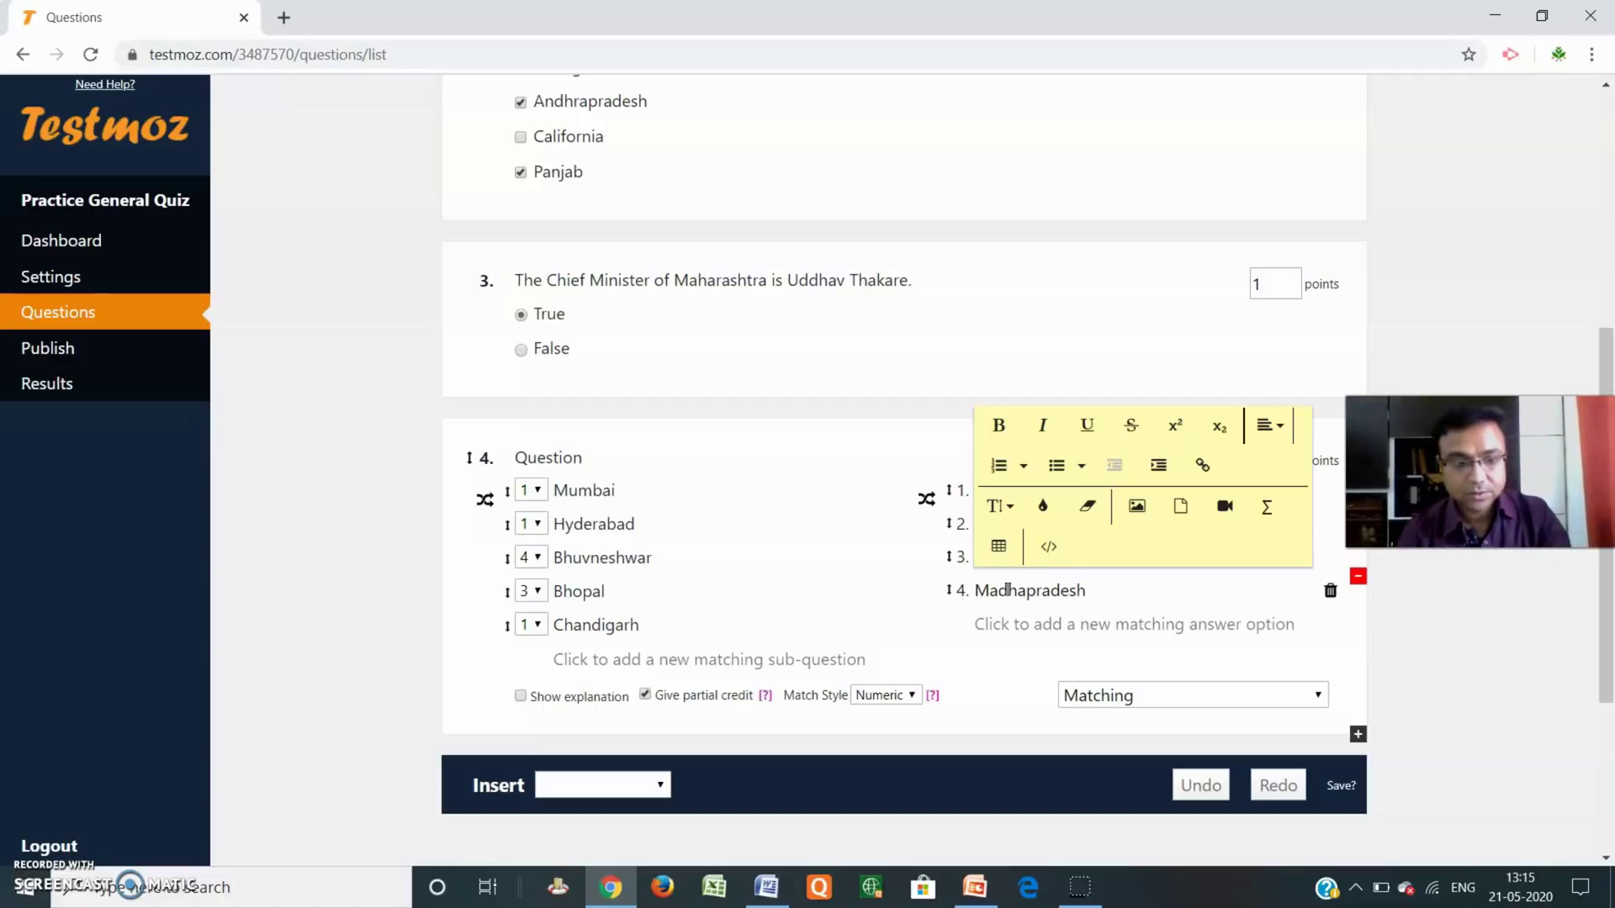
type("hapradesh")
Add matching answer options Panjab, Delhi and Uttarpradesh to question 4.
left_click(1068, 624)
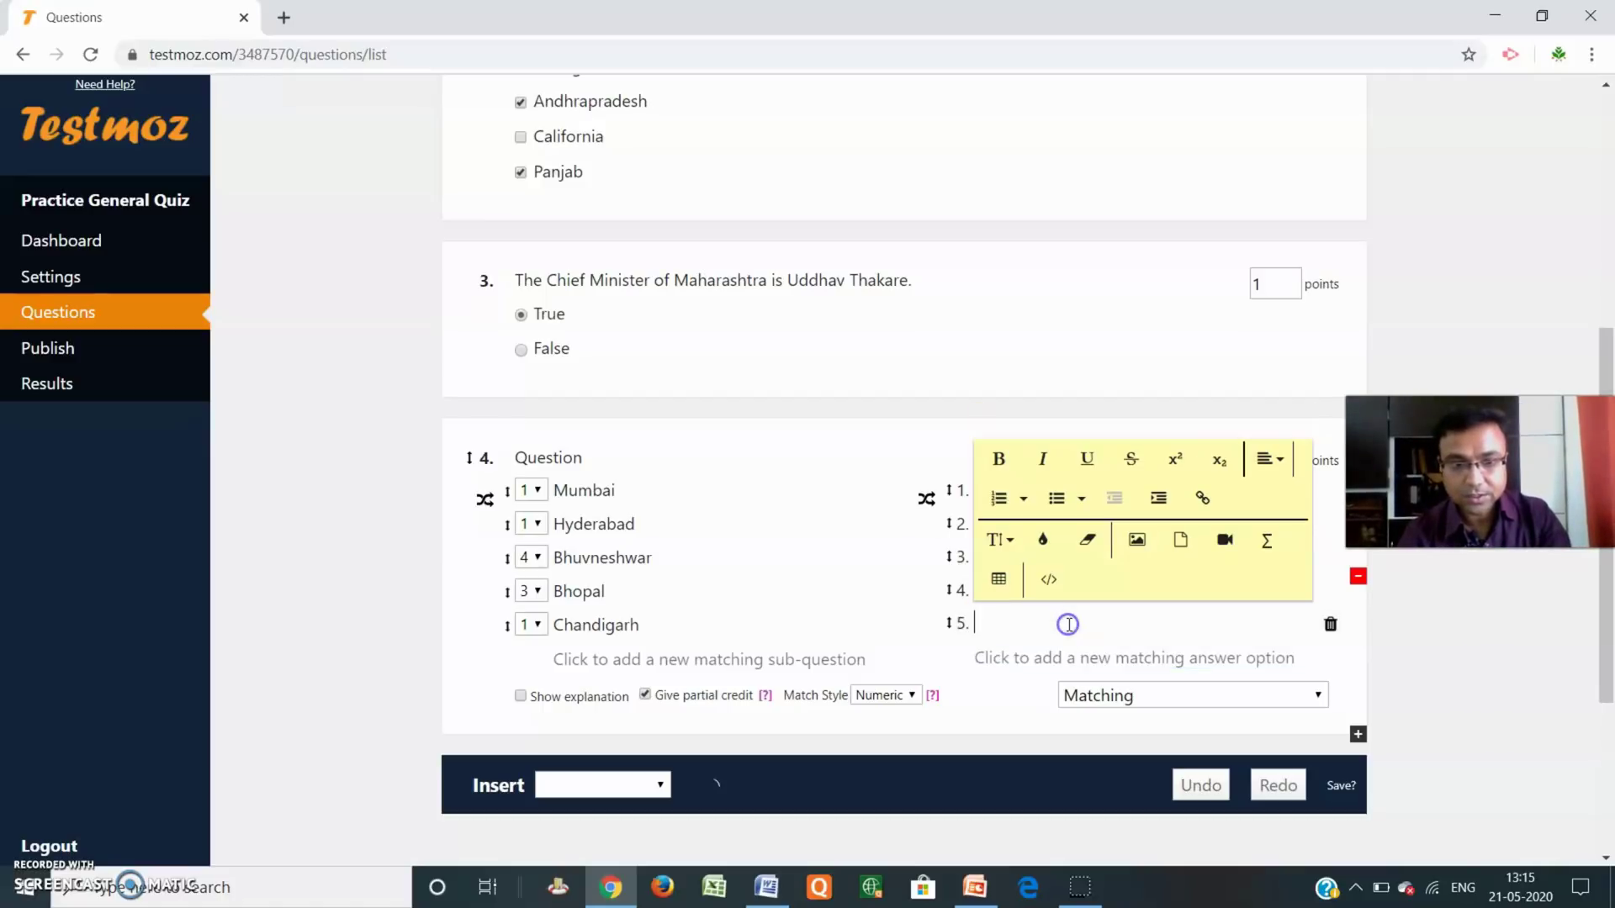
type("Pa")
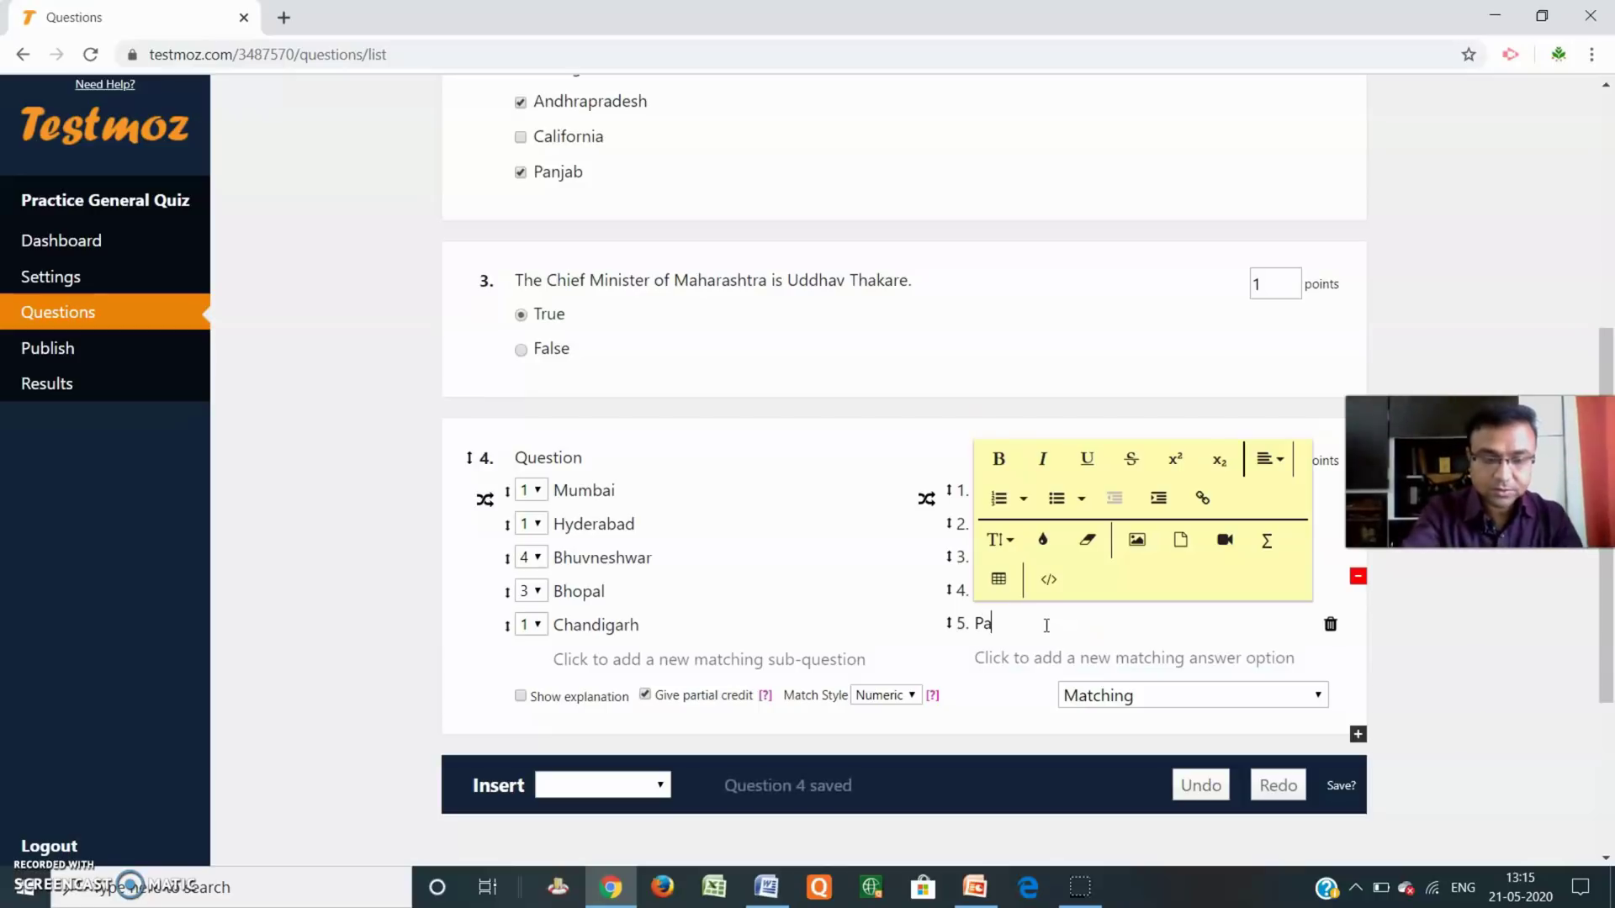
type("njab")
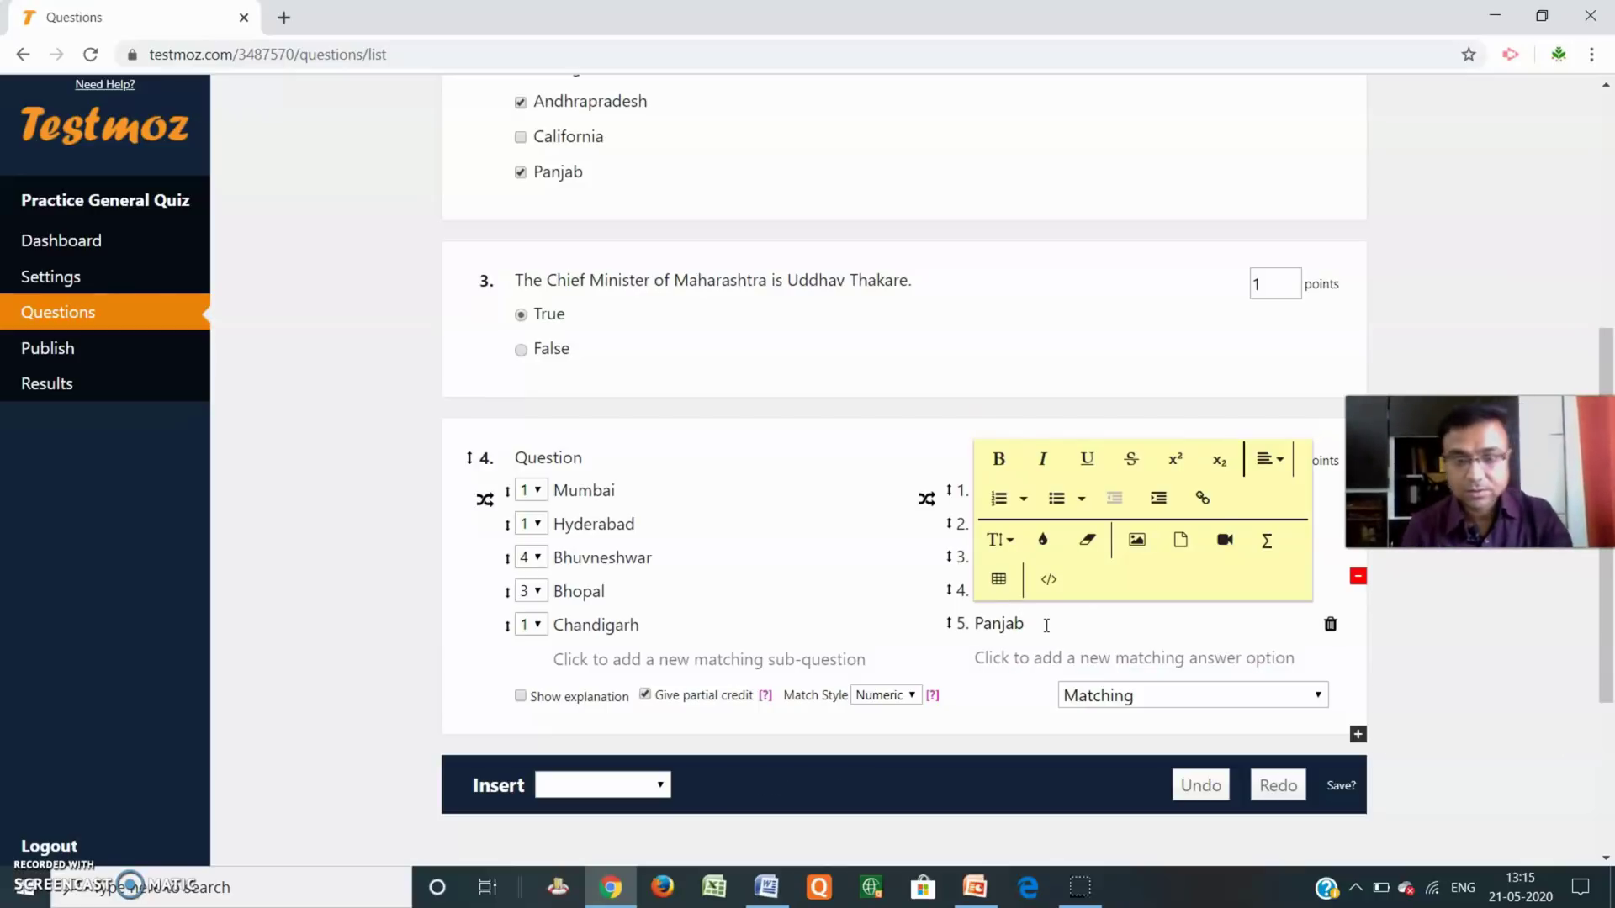
left_click(1003, 658)
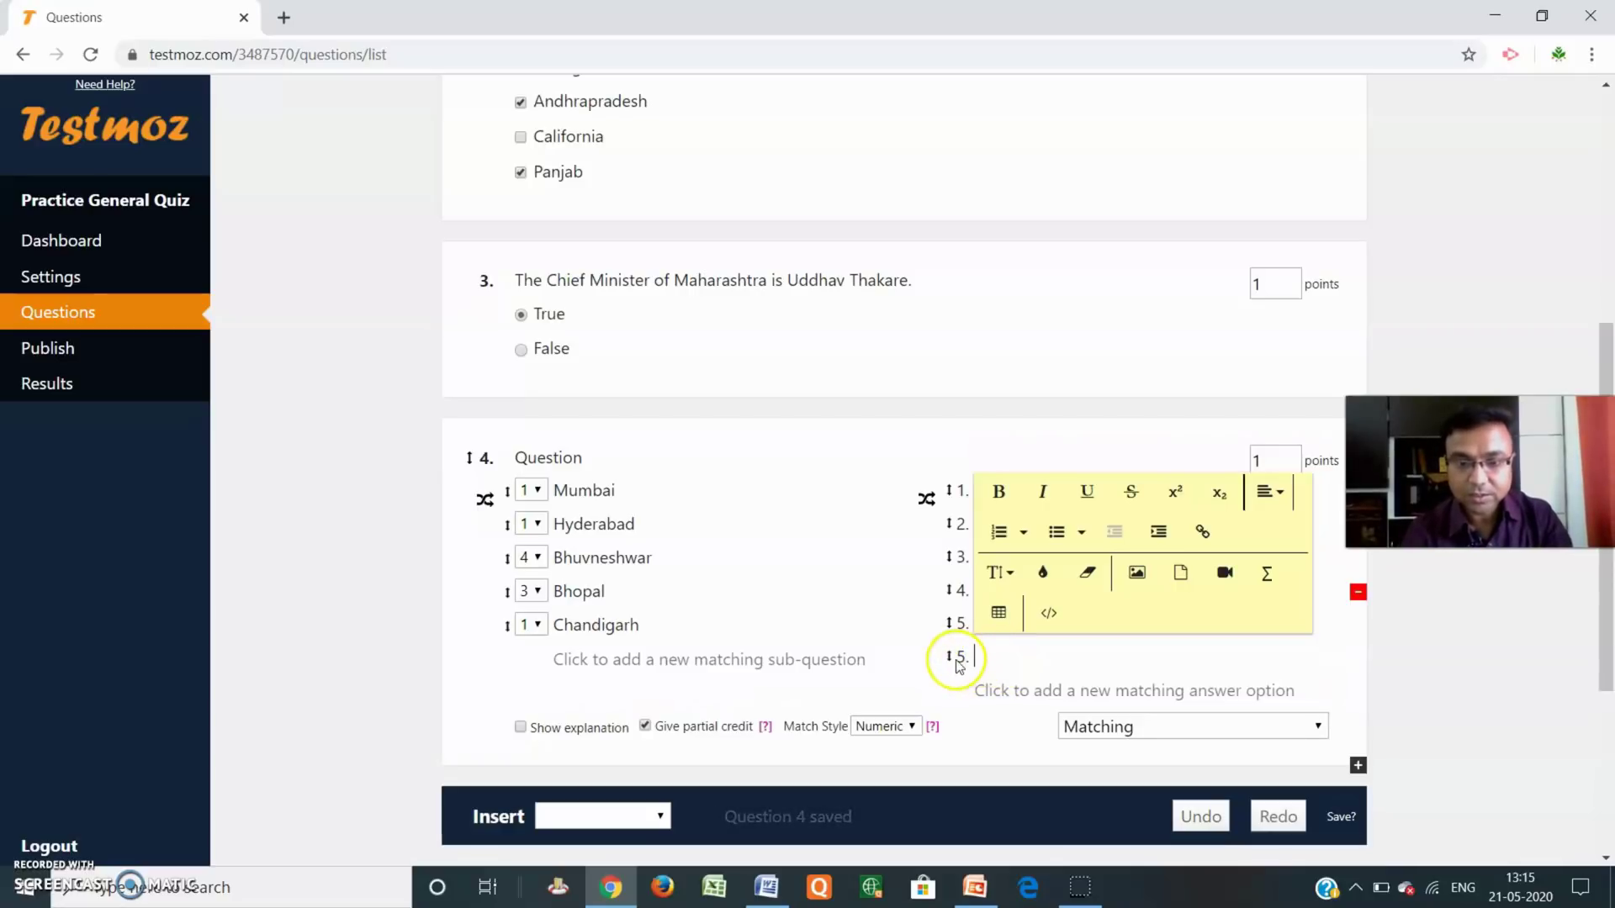
left_click(959, 665)
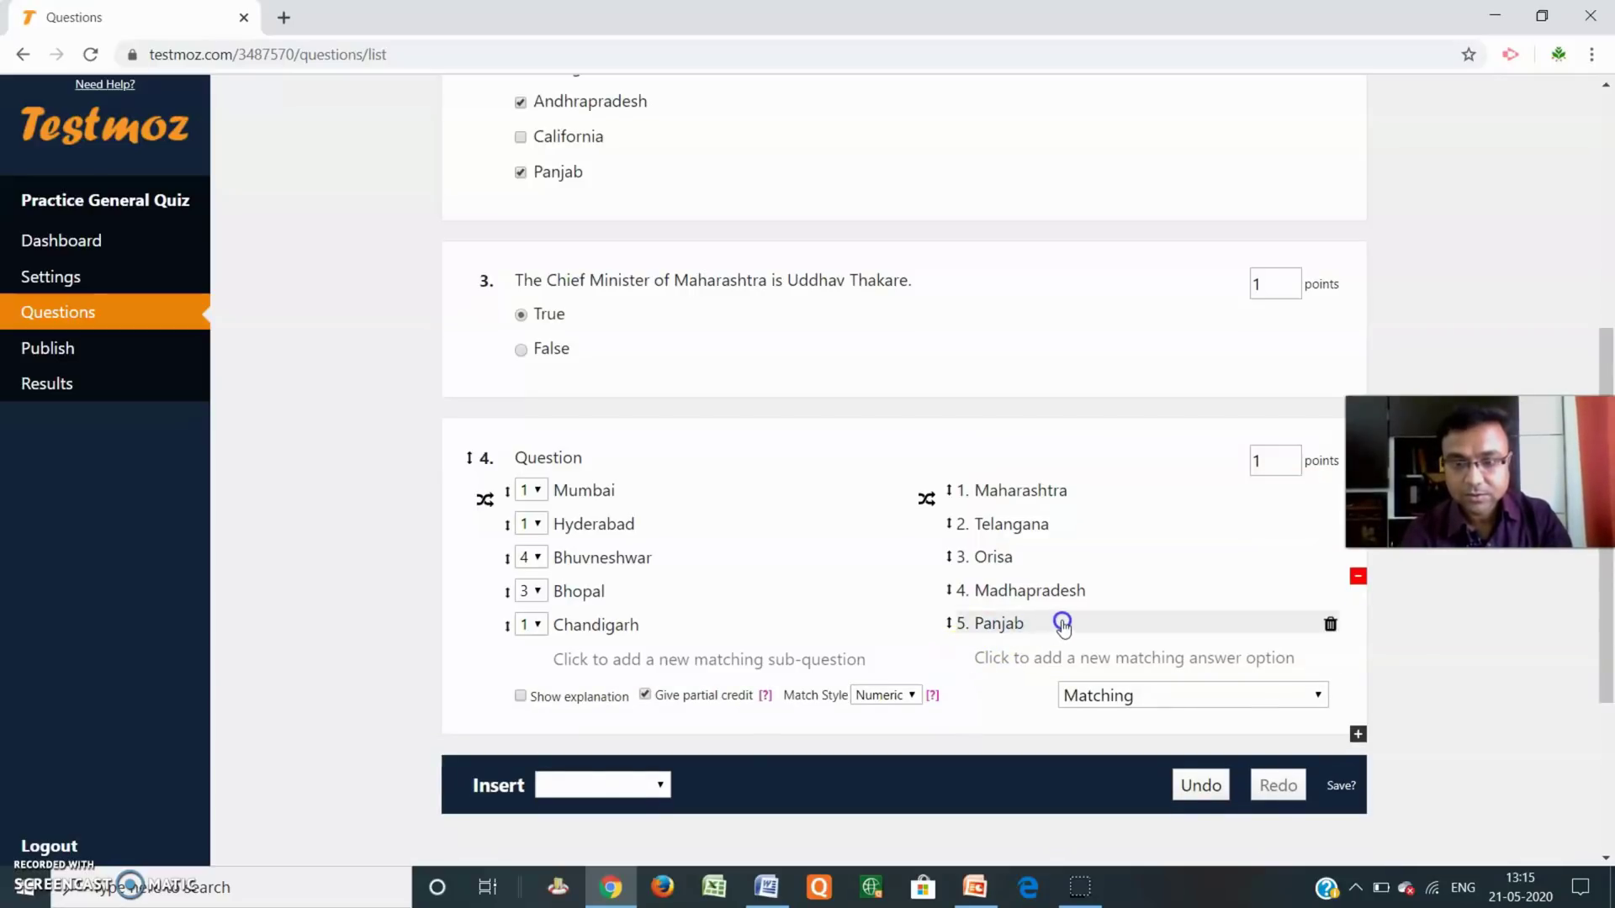
left_click(1022, 660)
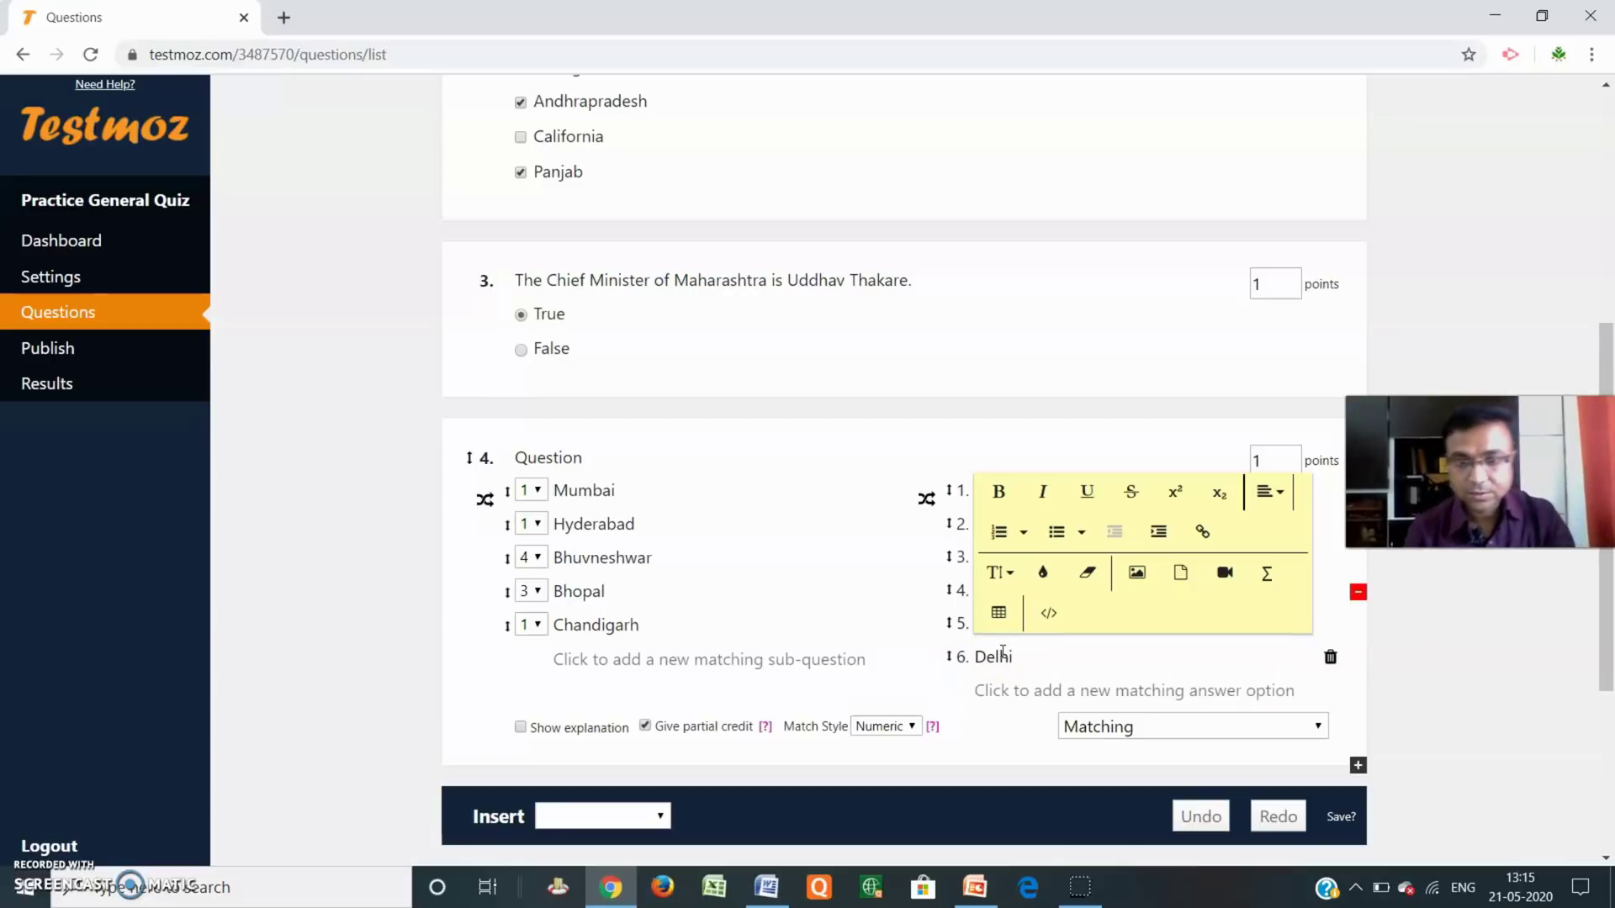
left_click_drag(1081, 694, 972, 689)
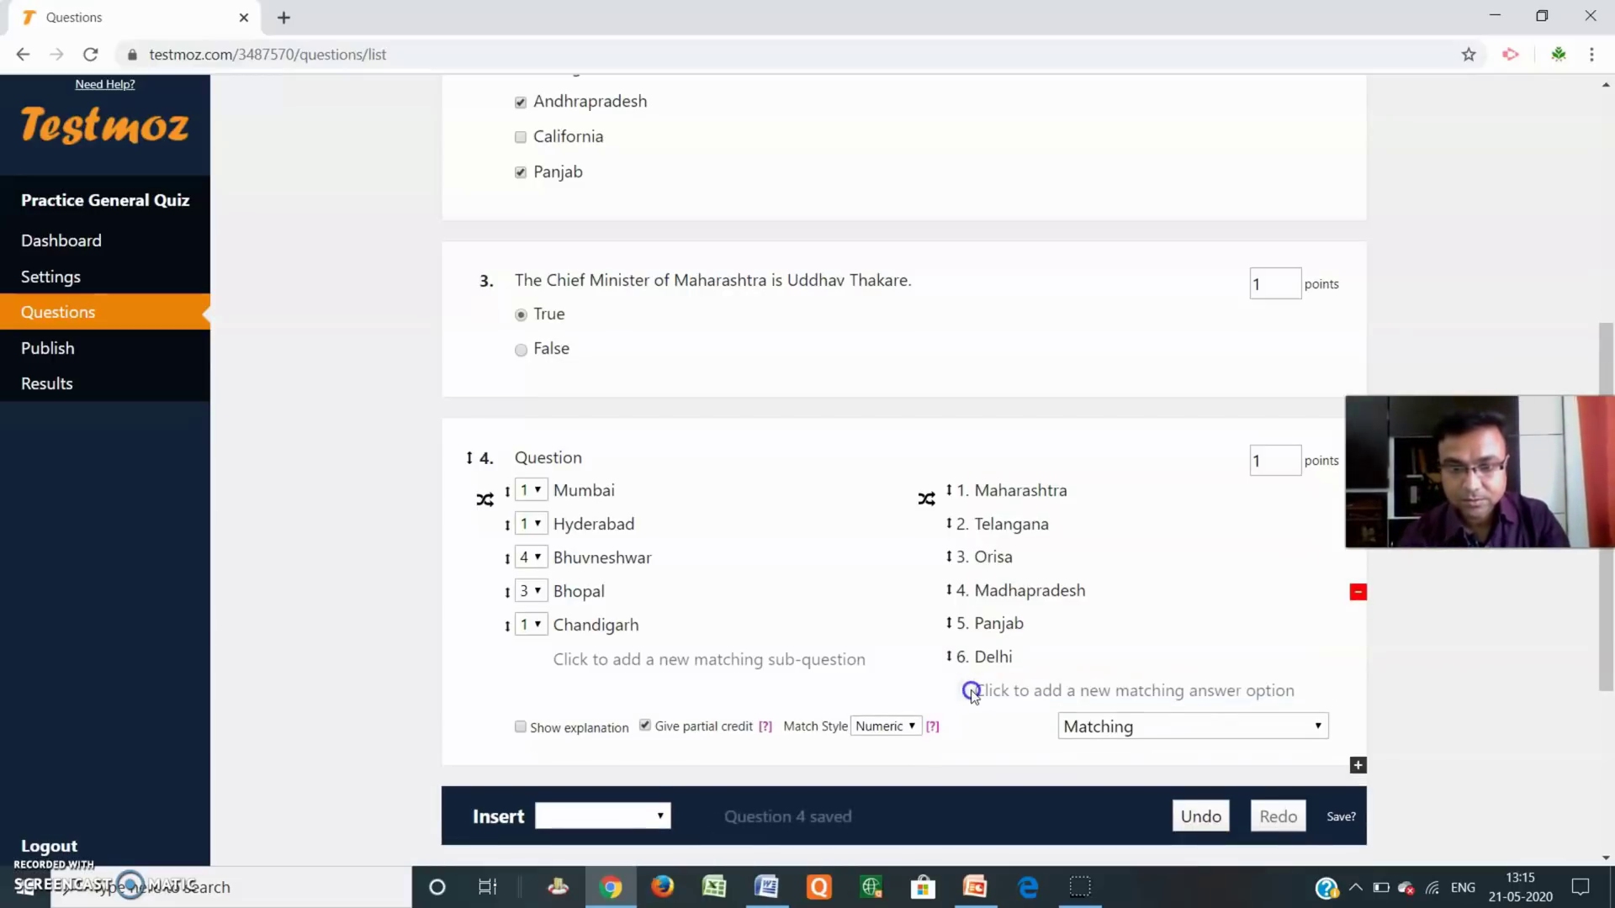
left_click(1051, 690)
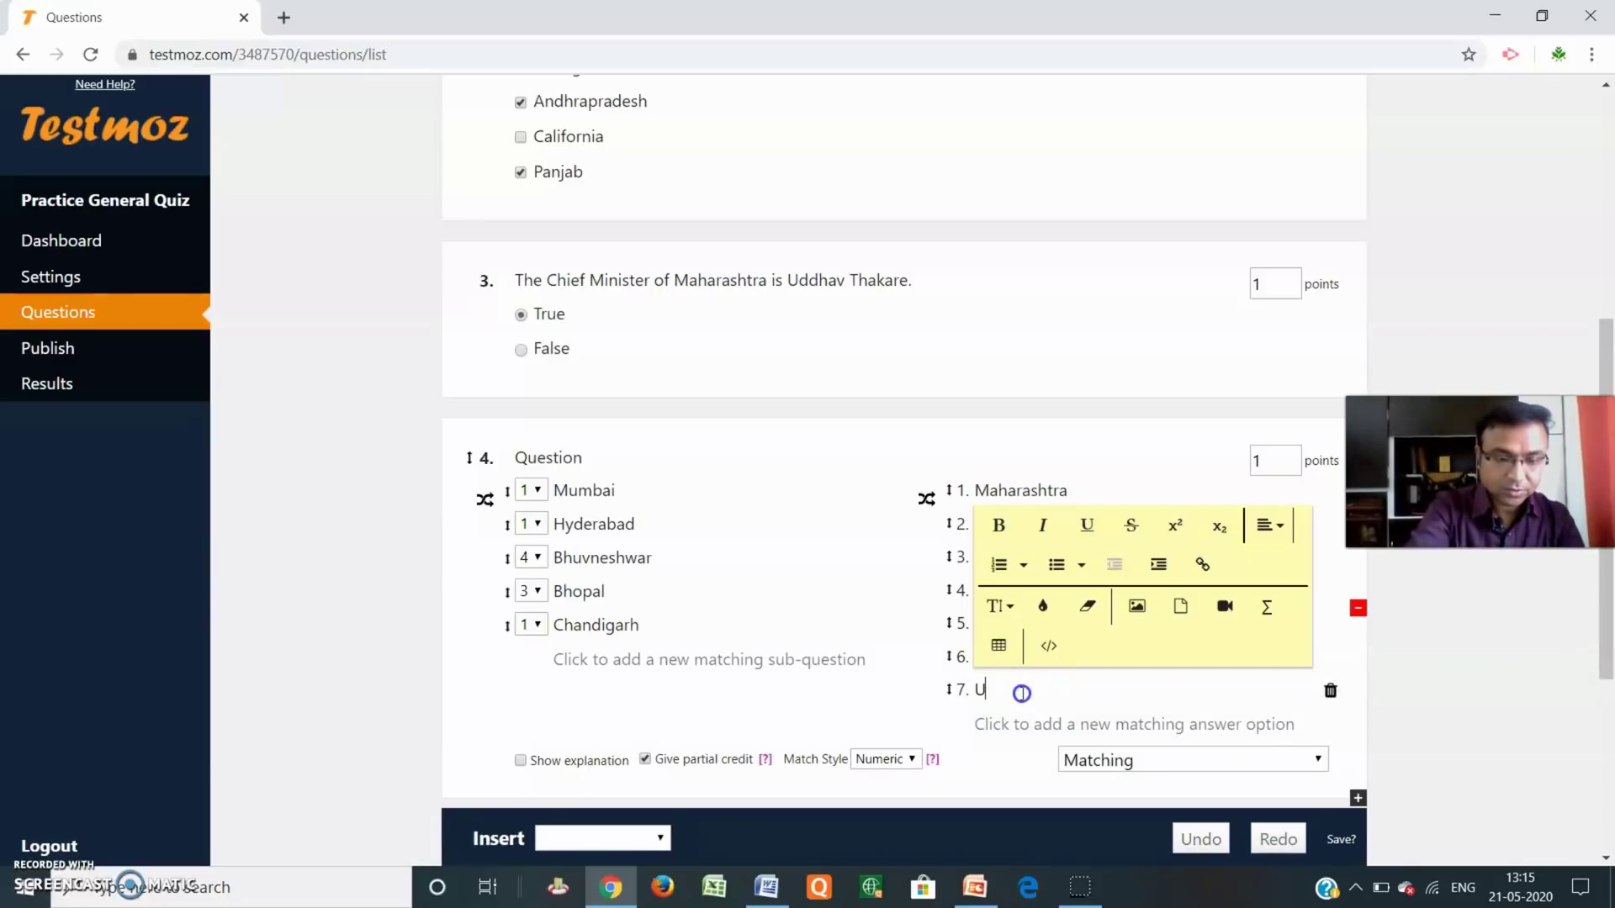
type("Uttar")
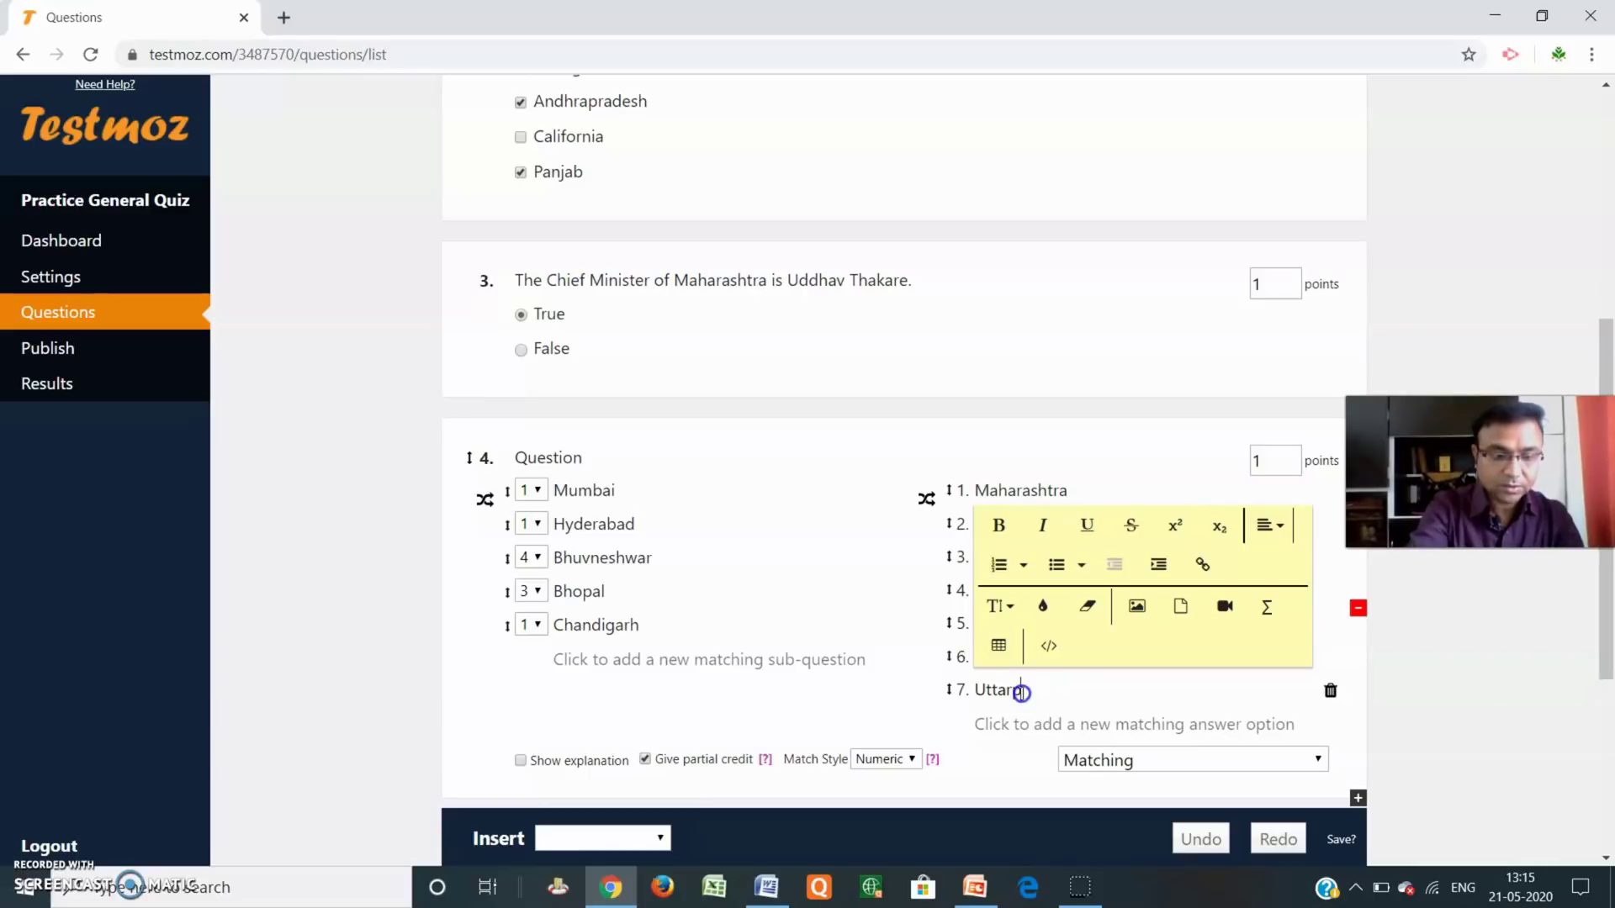
type("prades")
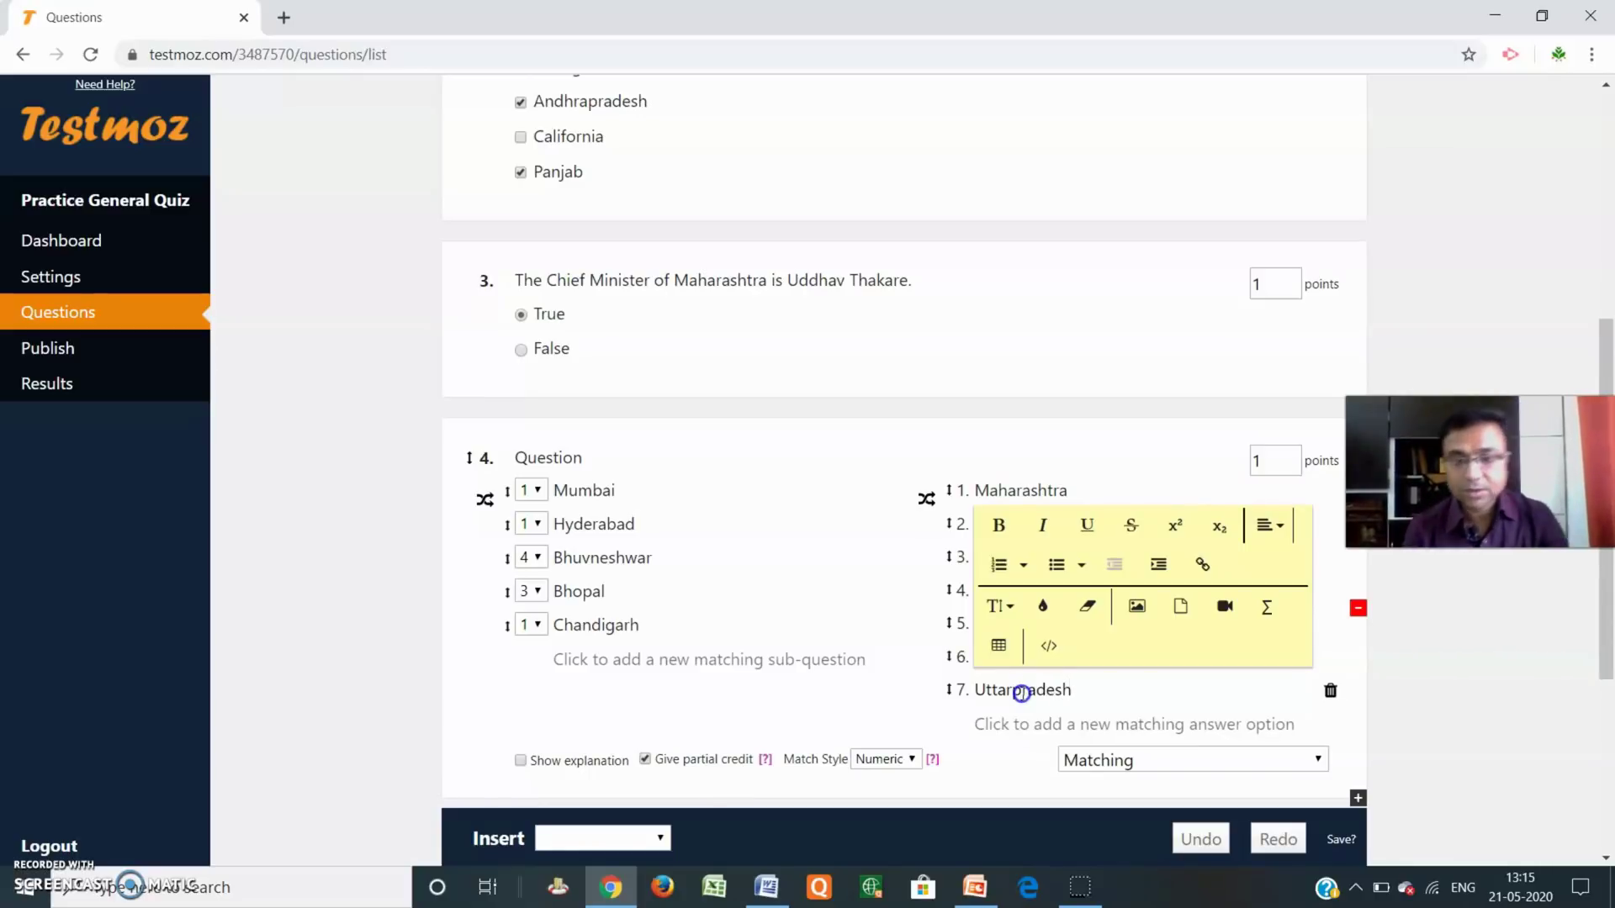
type("h")
left_click(1476, 722)
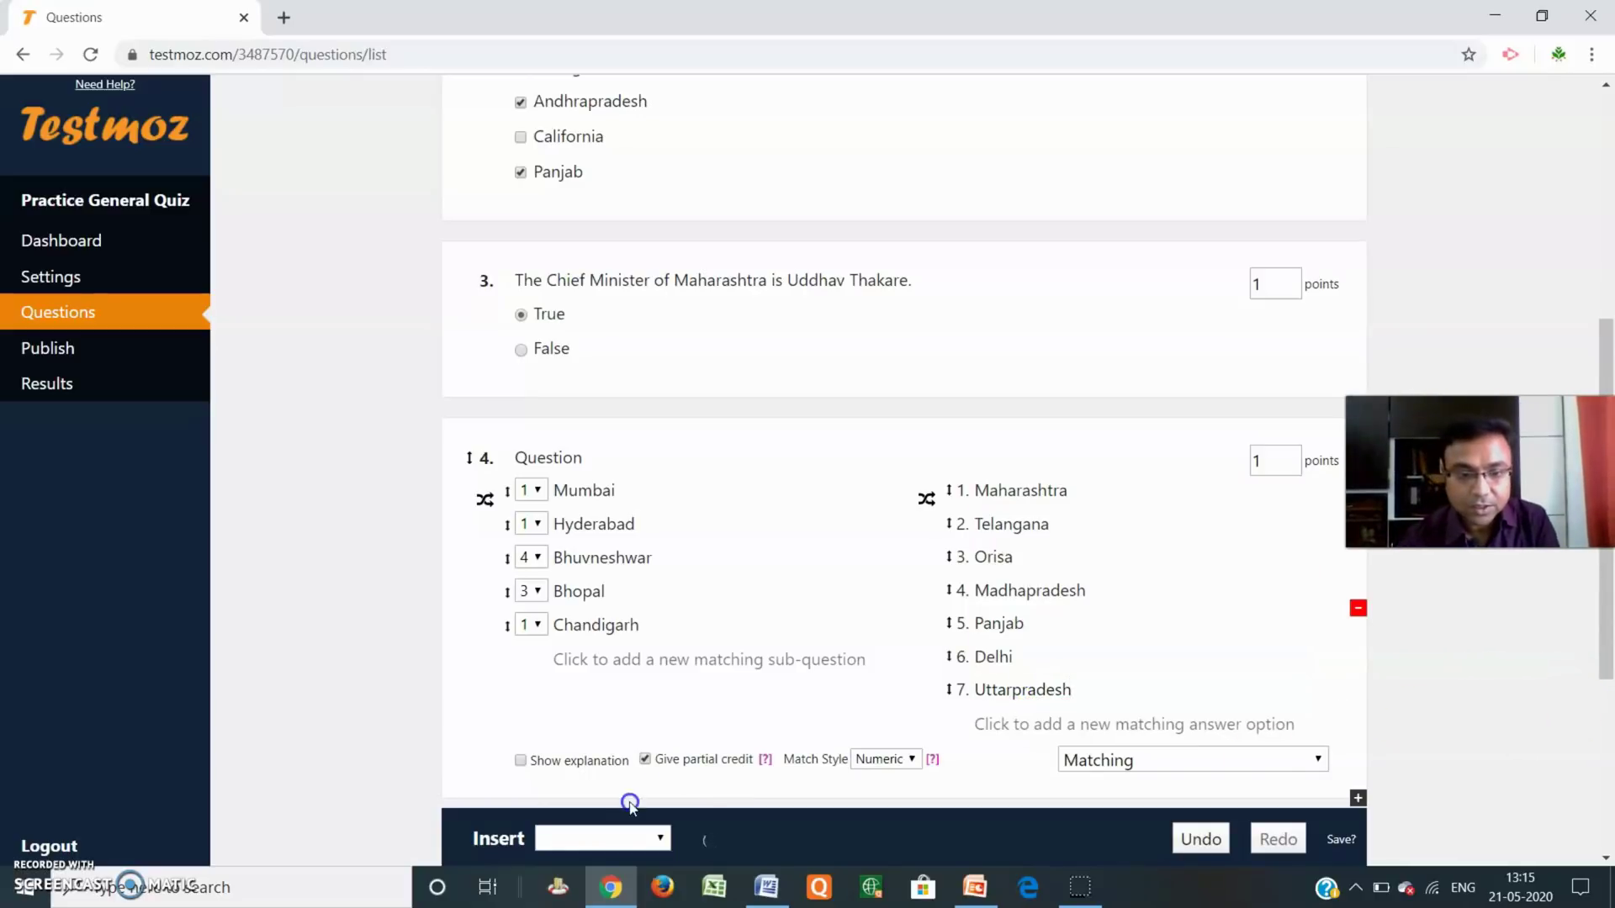
Match Hyderabad, Bhuvneshwar, Bhopal and Chandigarh to answers 2, 3, 4 and 5.
scroll(757, 765, "down", 2)
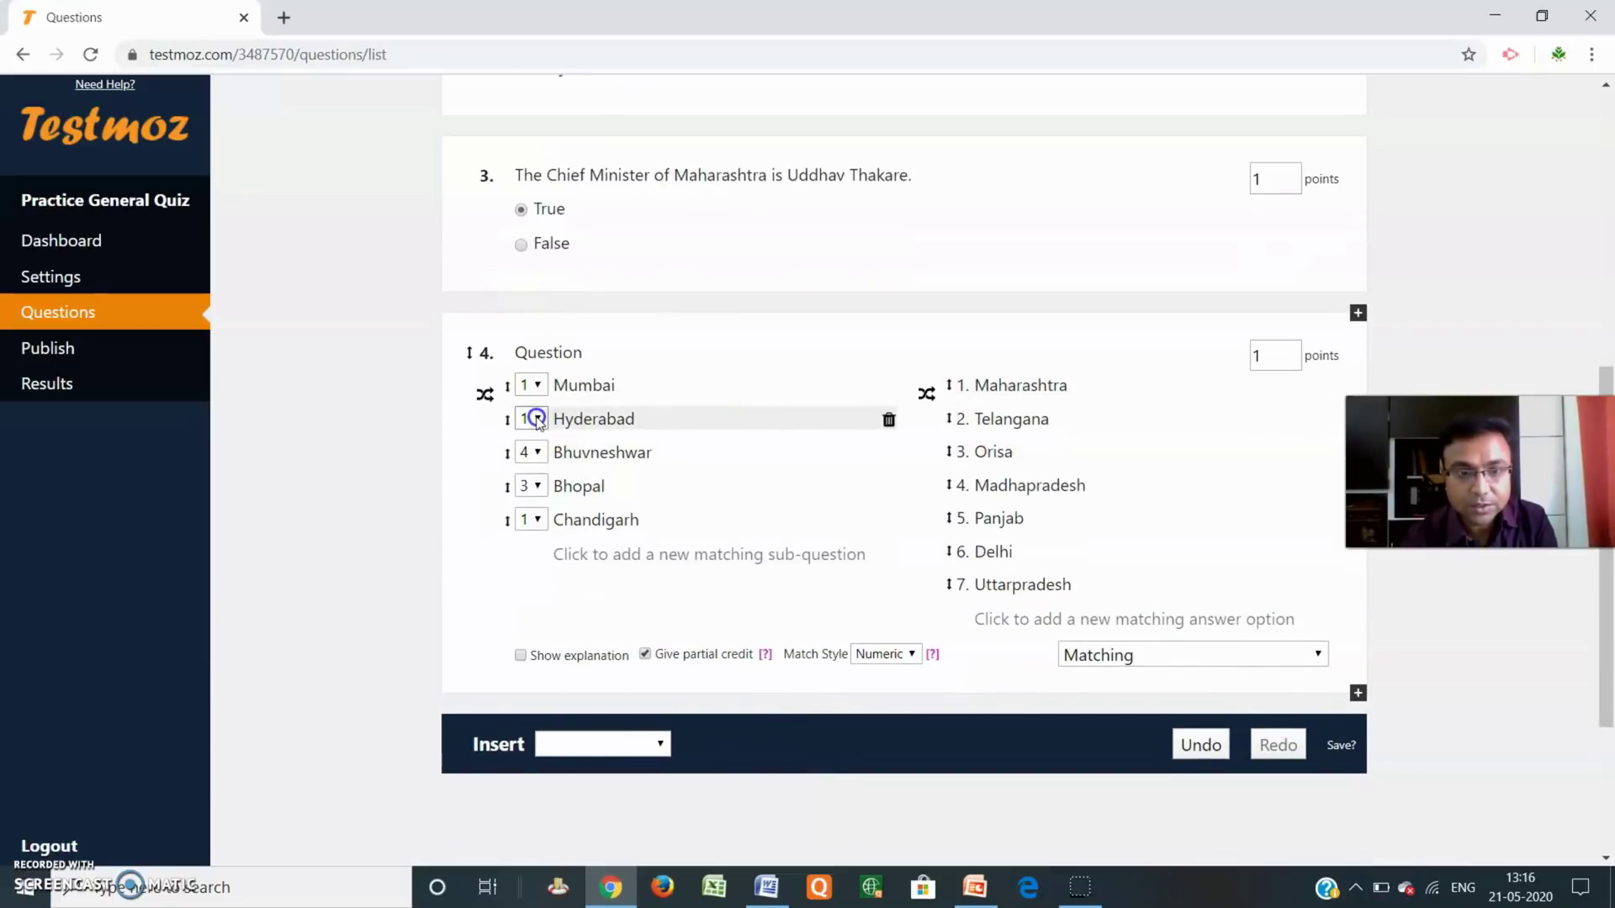
left_click(537, 419)
left_click(532, 481)
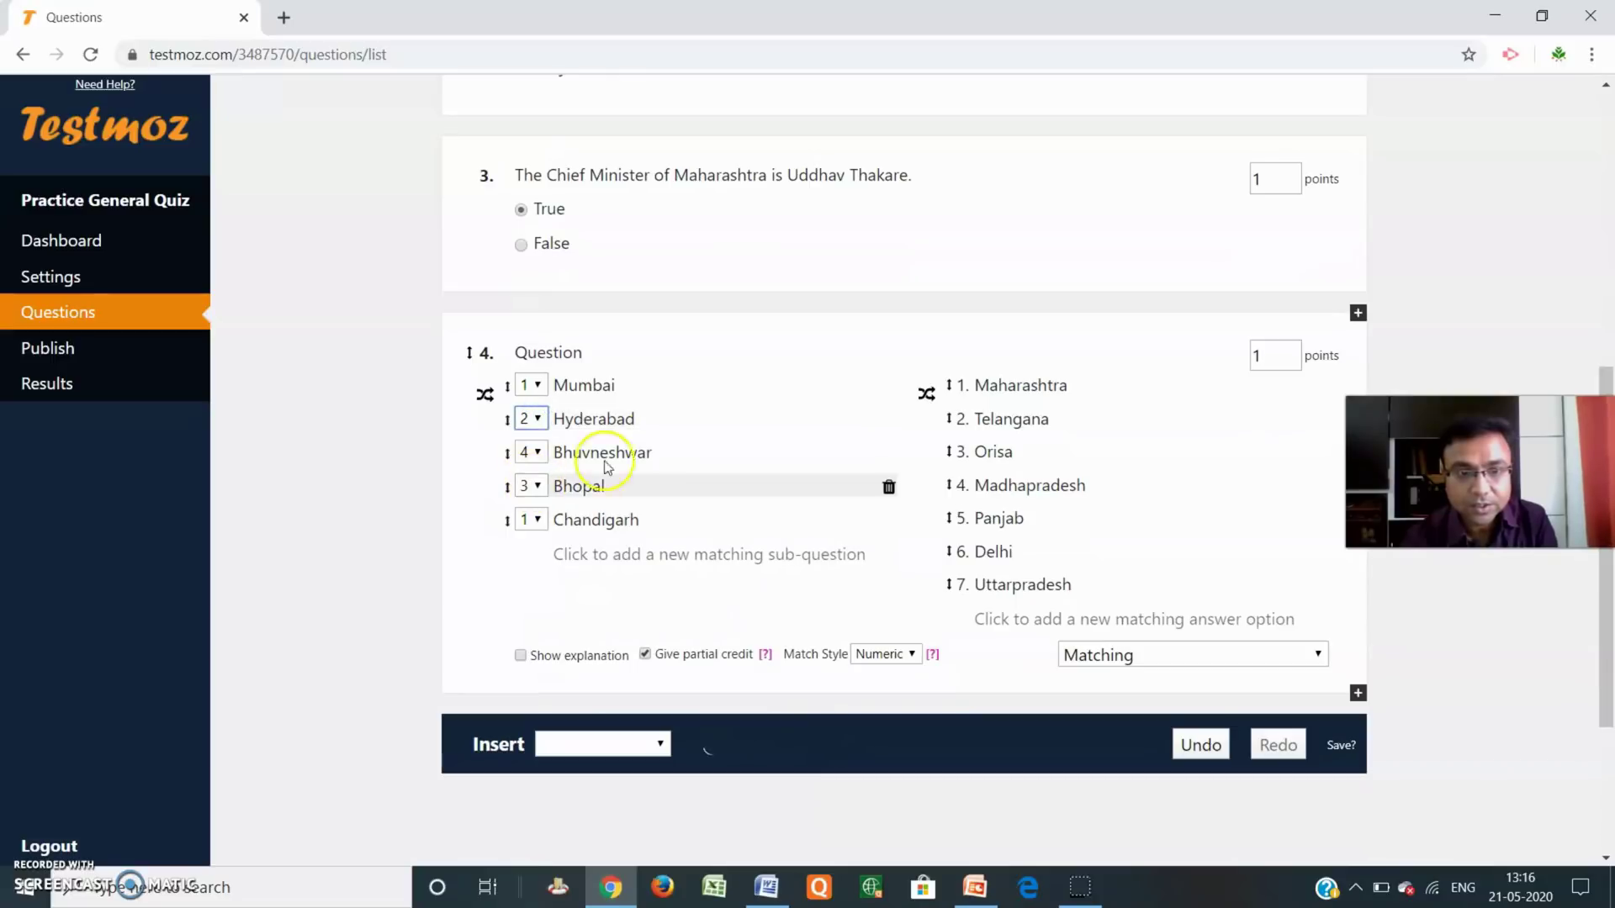
left_click(538, 458)
left_click(535, 538)
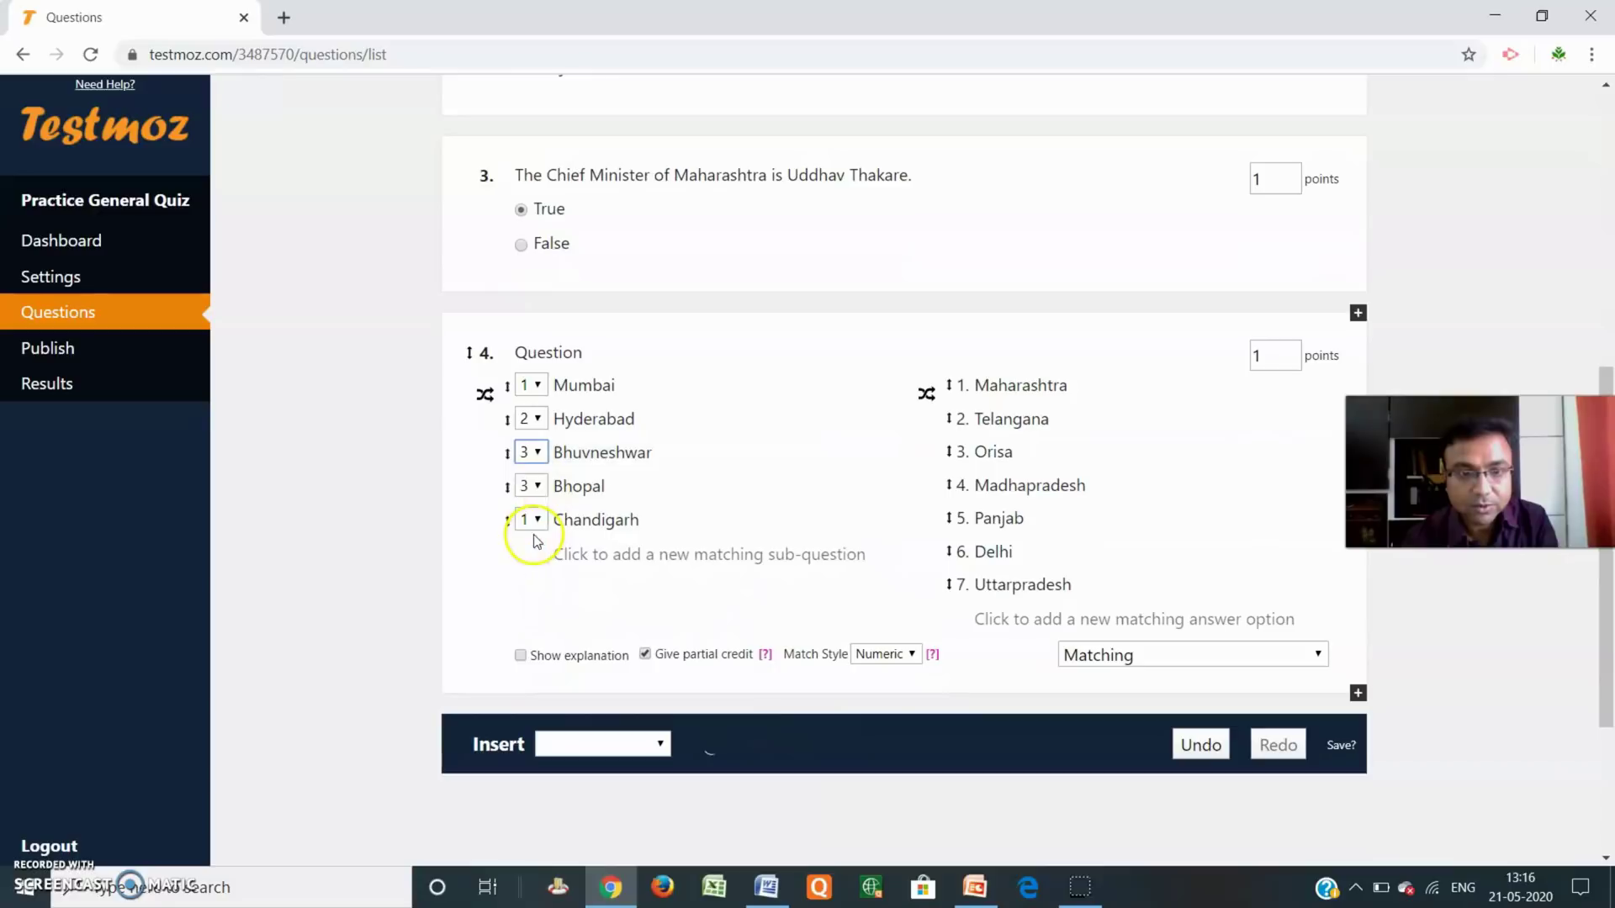
left_click(539, 486)
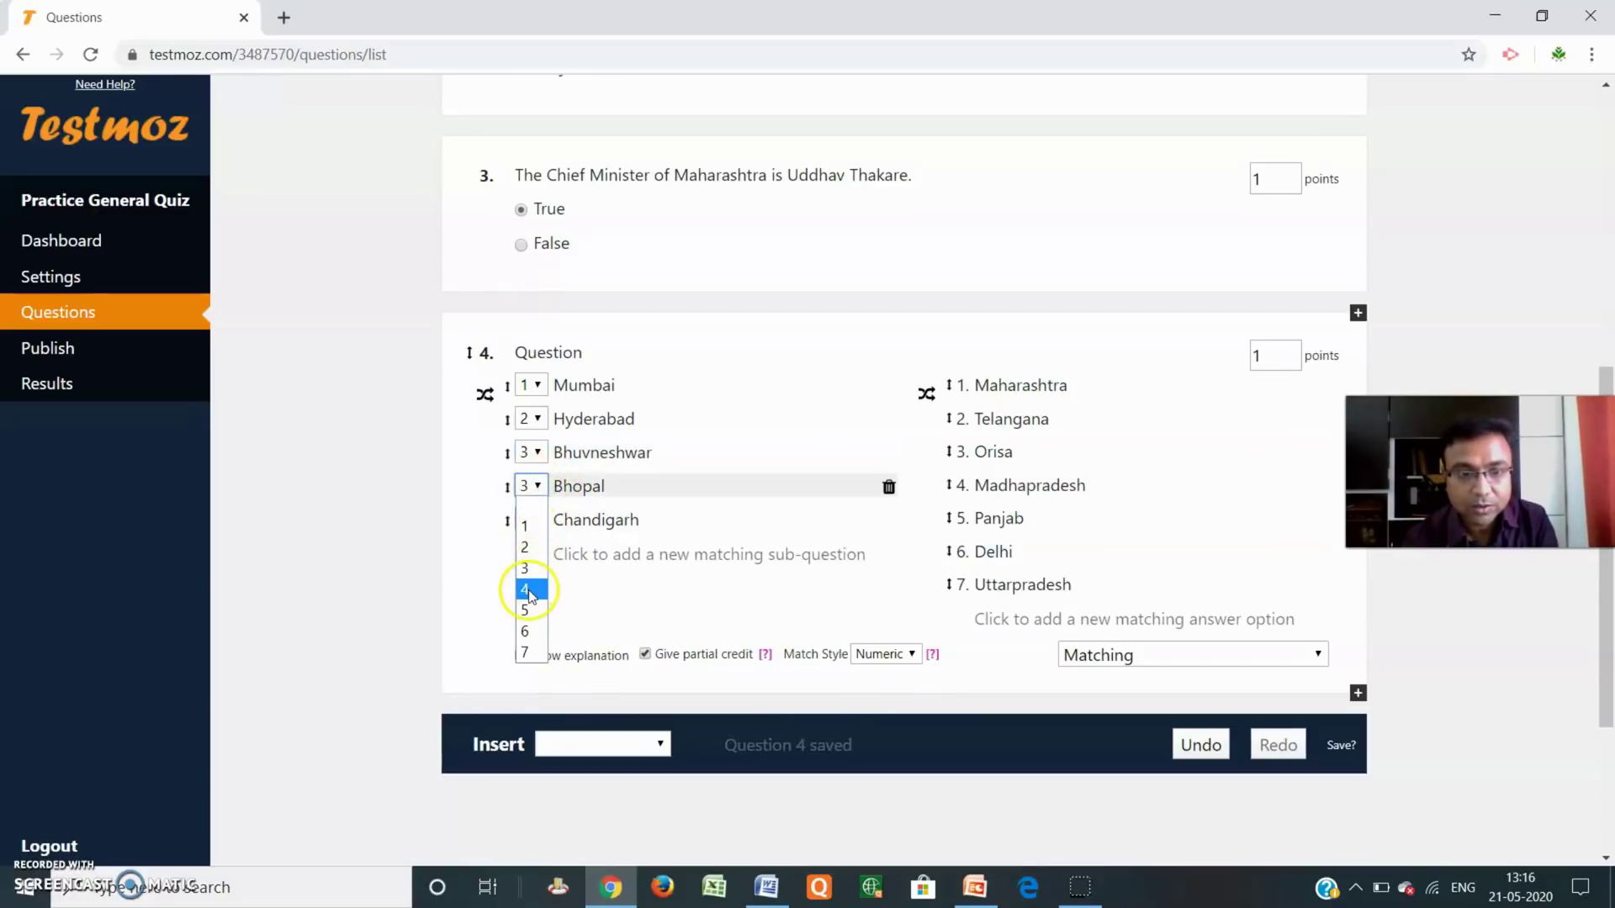
left_click(526, 589)
left_click(532, 522)
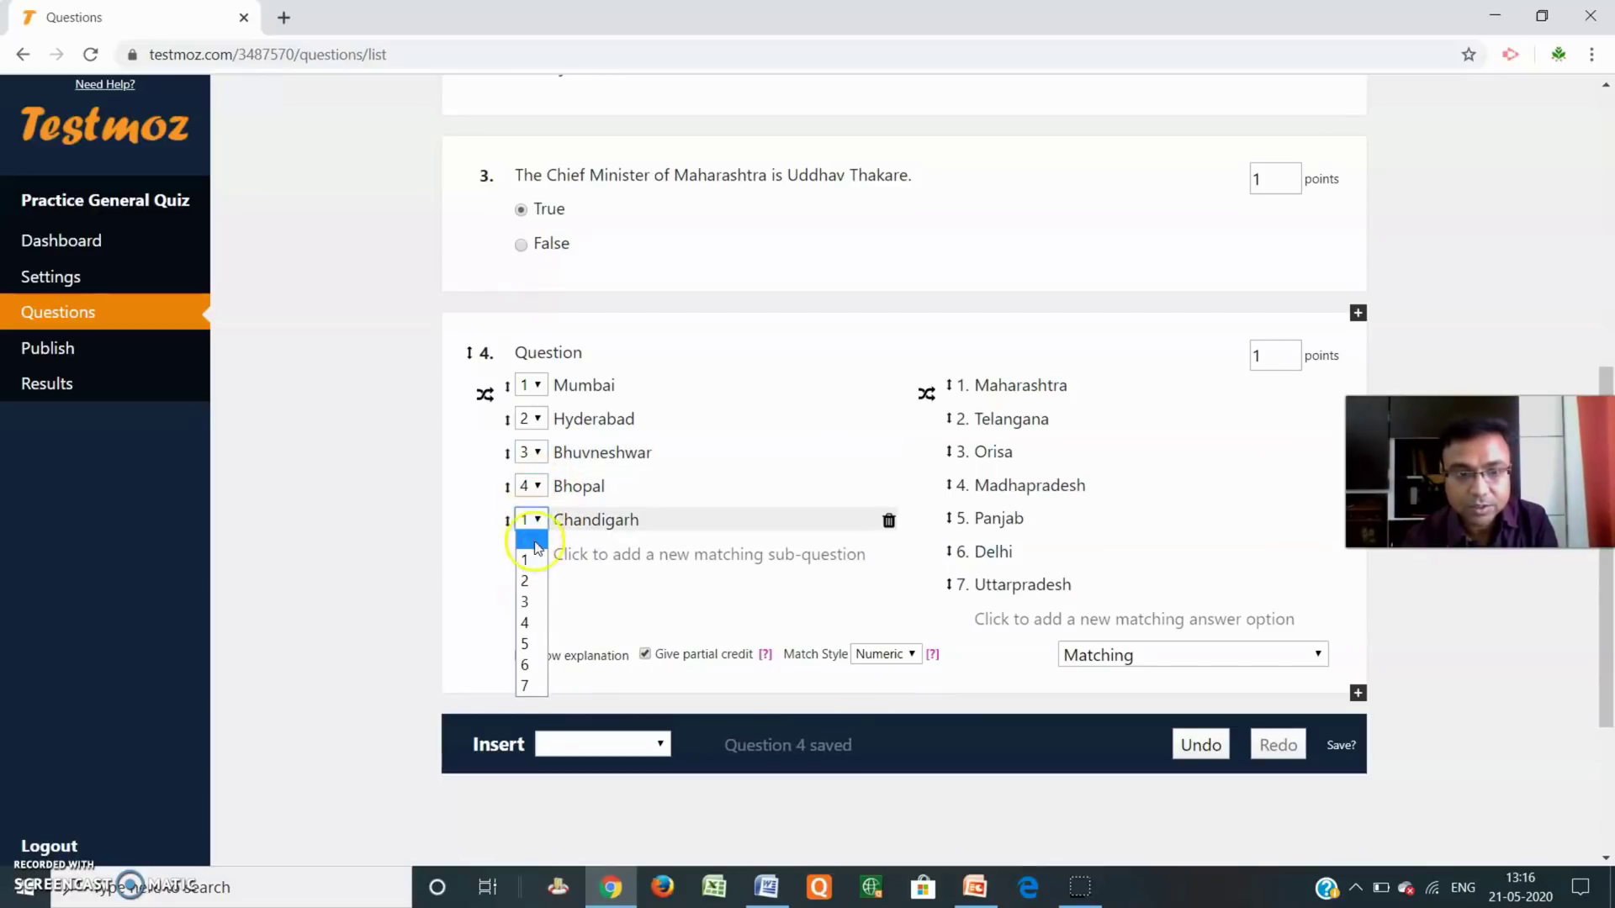
left_click(530, 644)
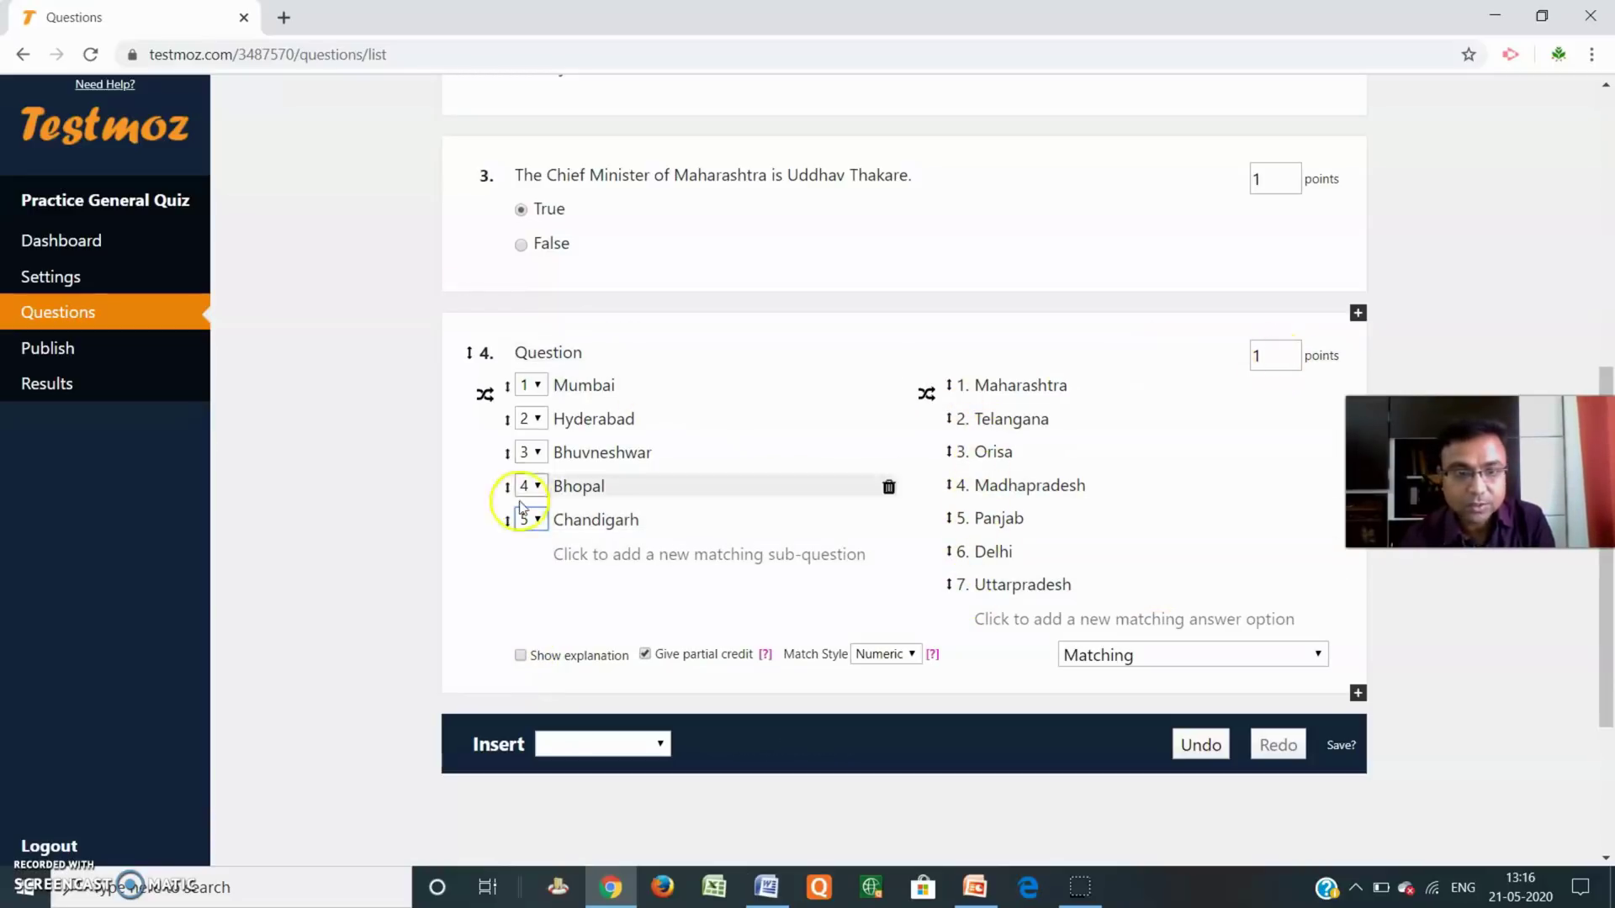
Make question 4 worth 2 points, keeping Numeric match style.
left_click(1295, 362)
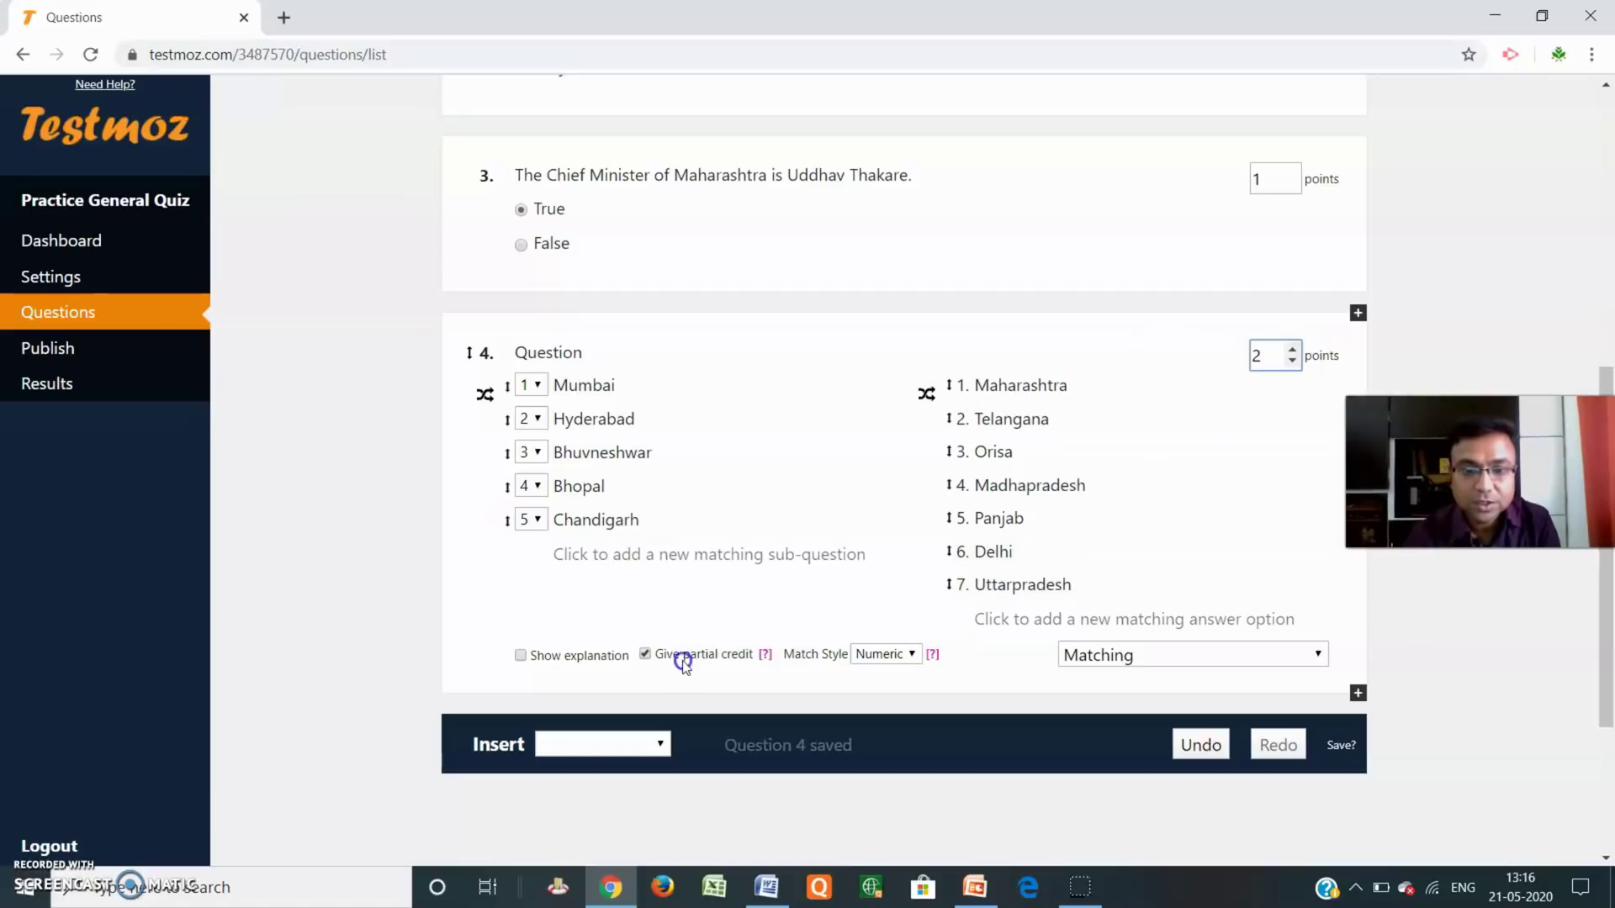
left_click(908, 655)
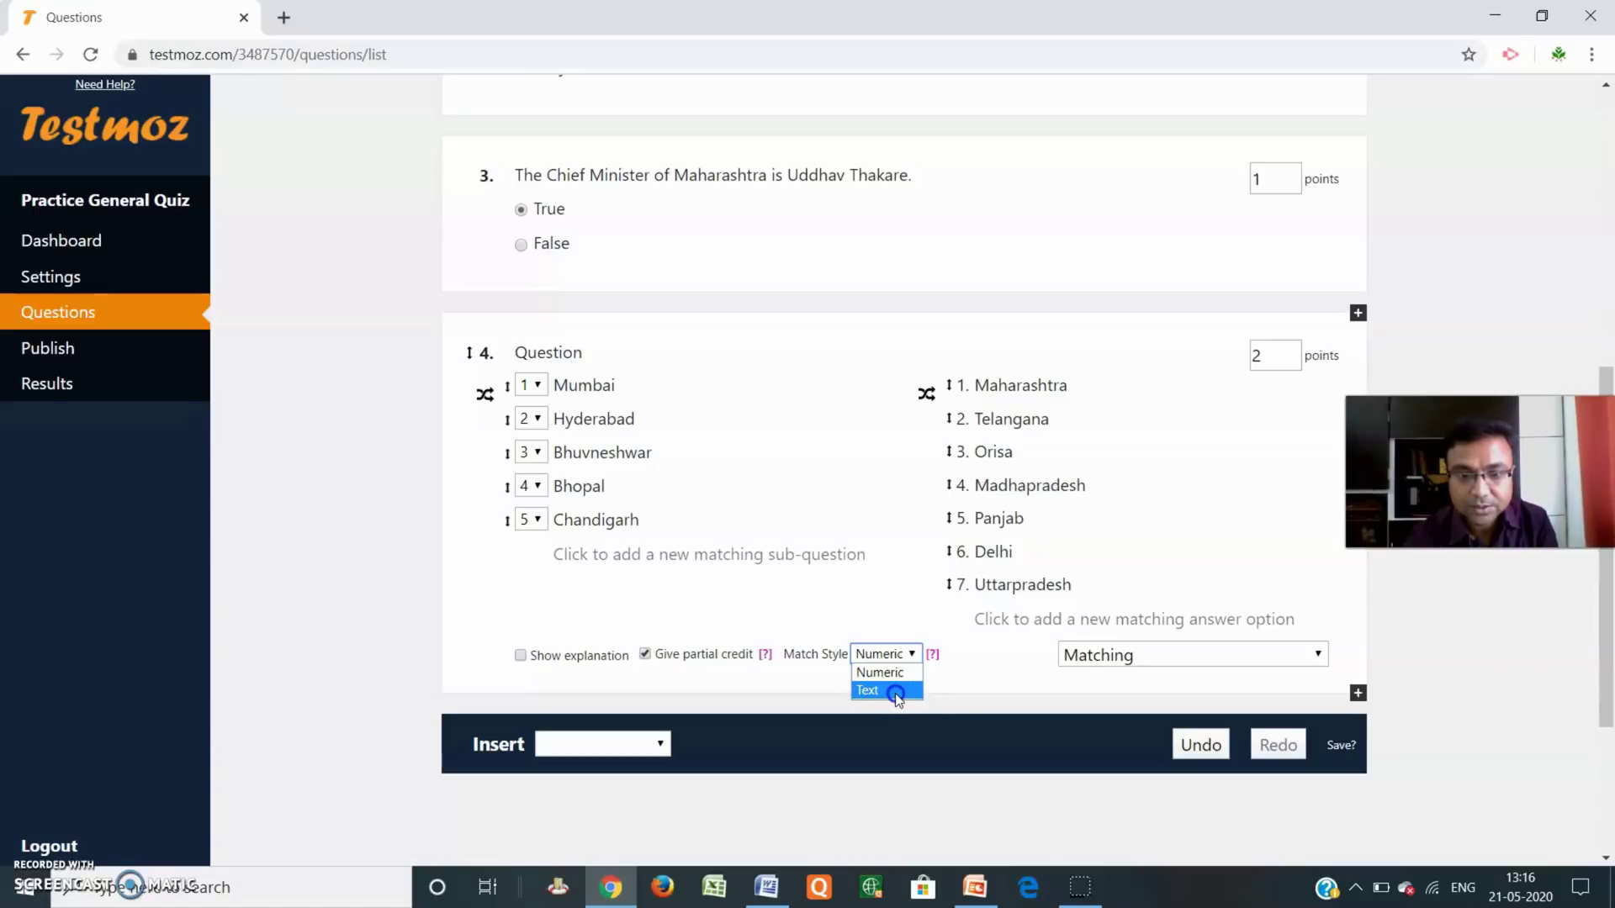
left_click(892, 673)
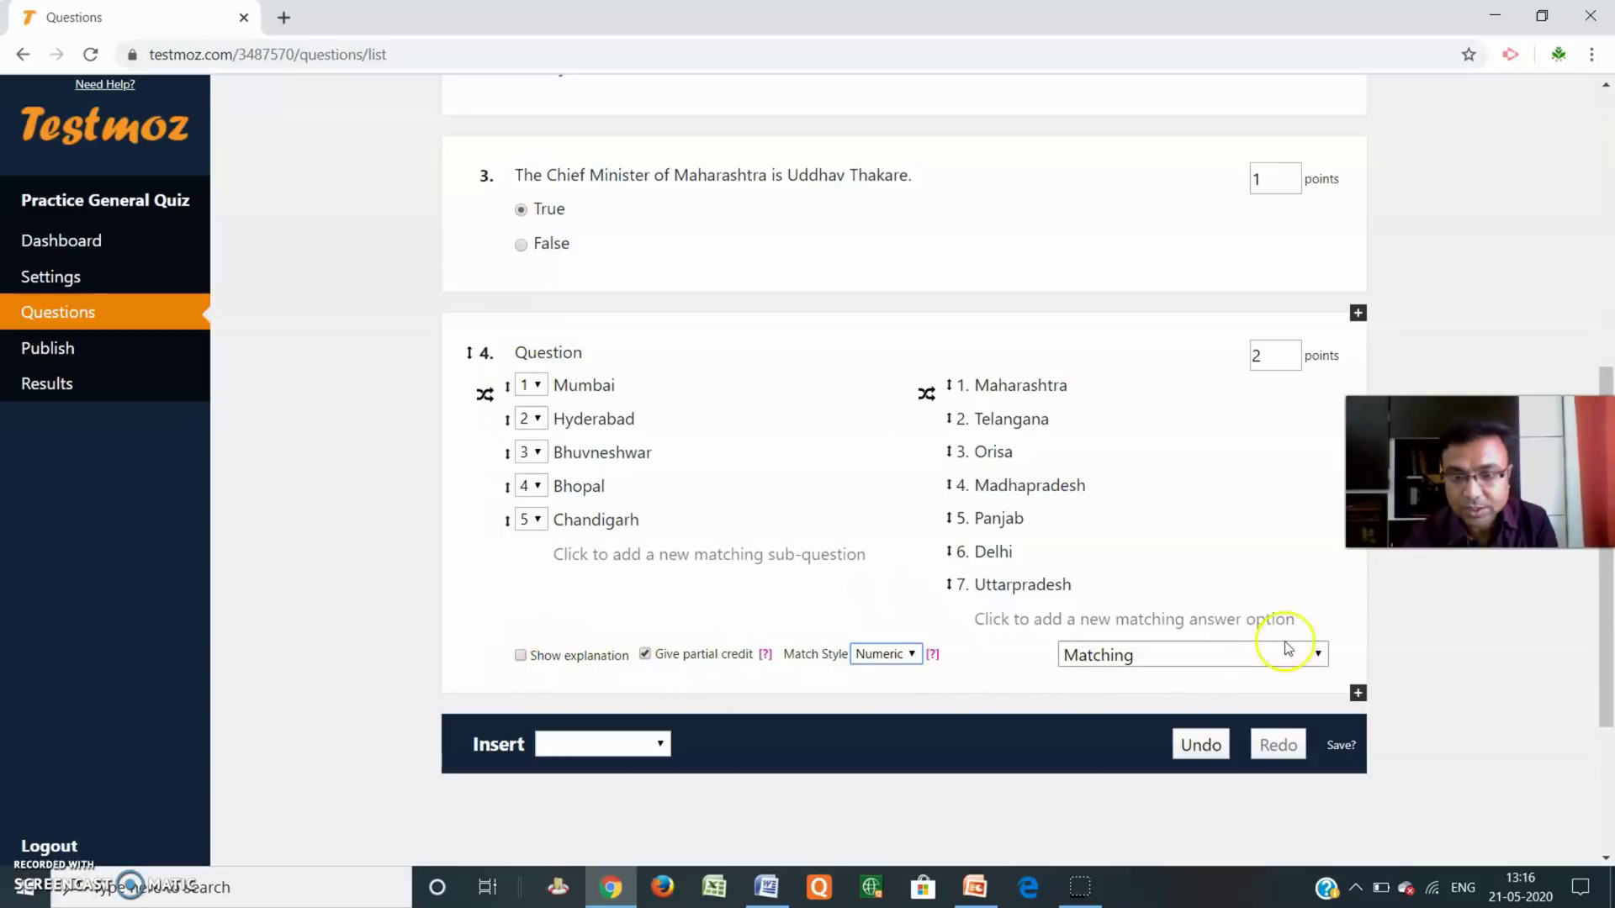
scroll(1478, 674, "down", 1)
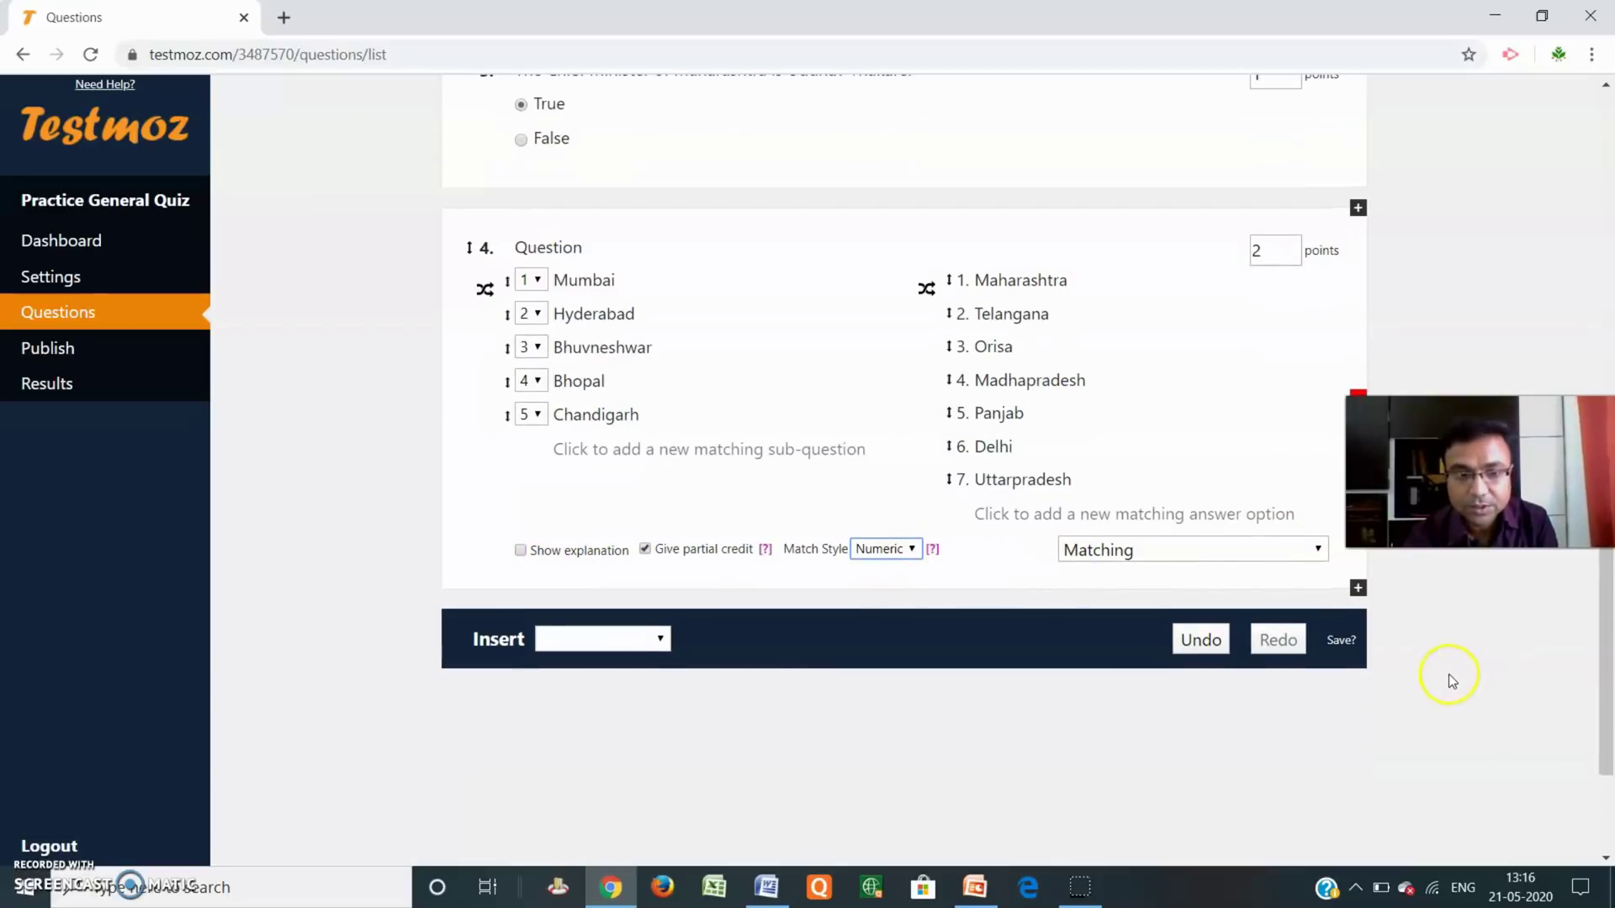
Add question 5, a fill-in-the-blank 'Who is the President of USA?' answered Donald Trump.
left_click(661, 640)
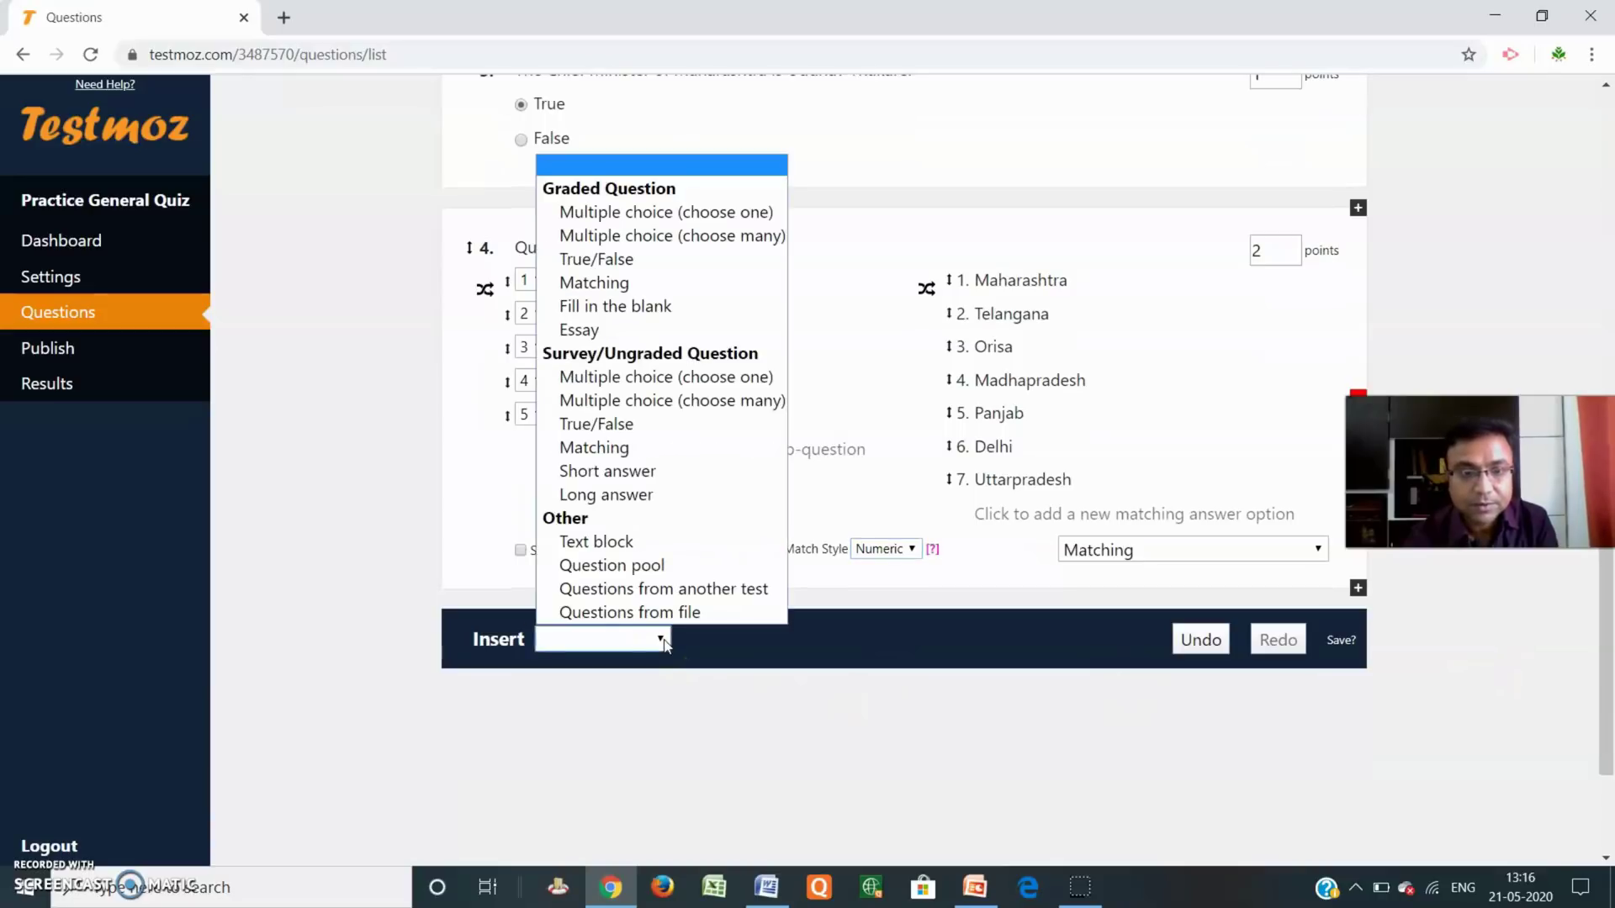
left_click(649, 308)
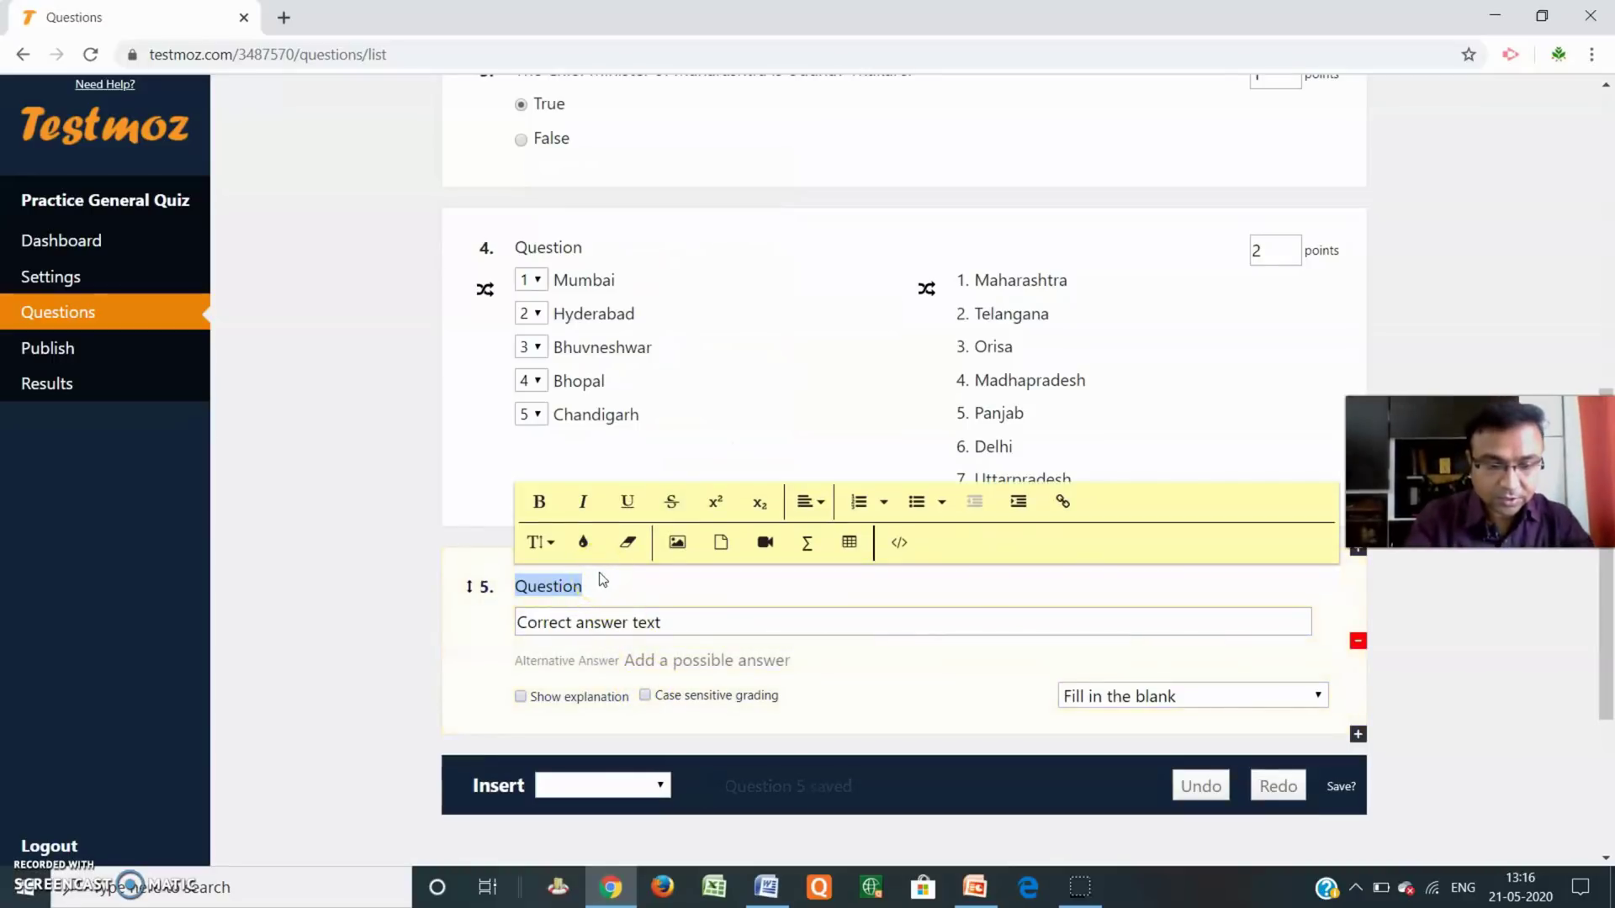
type("W")
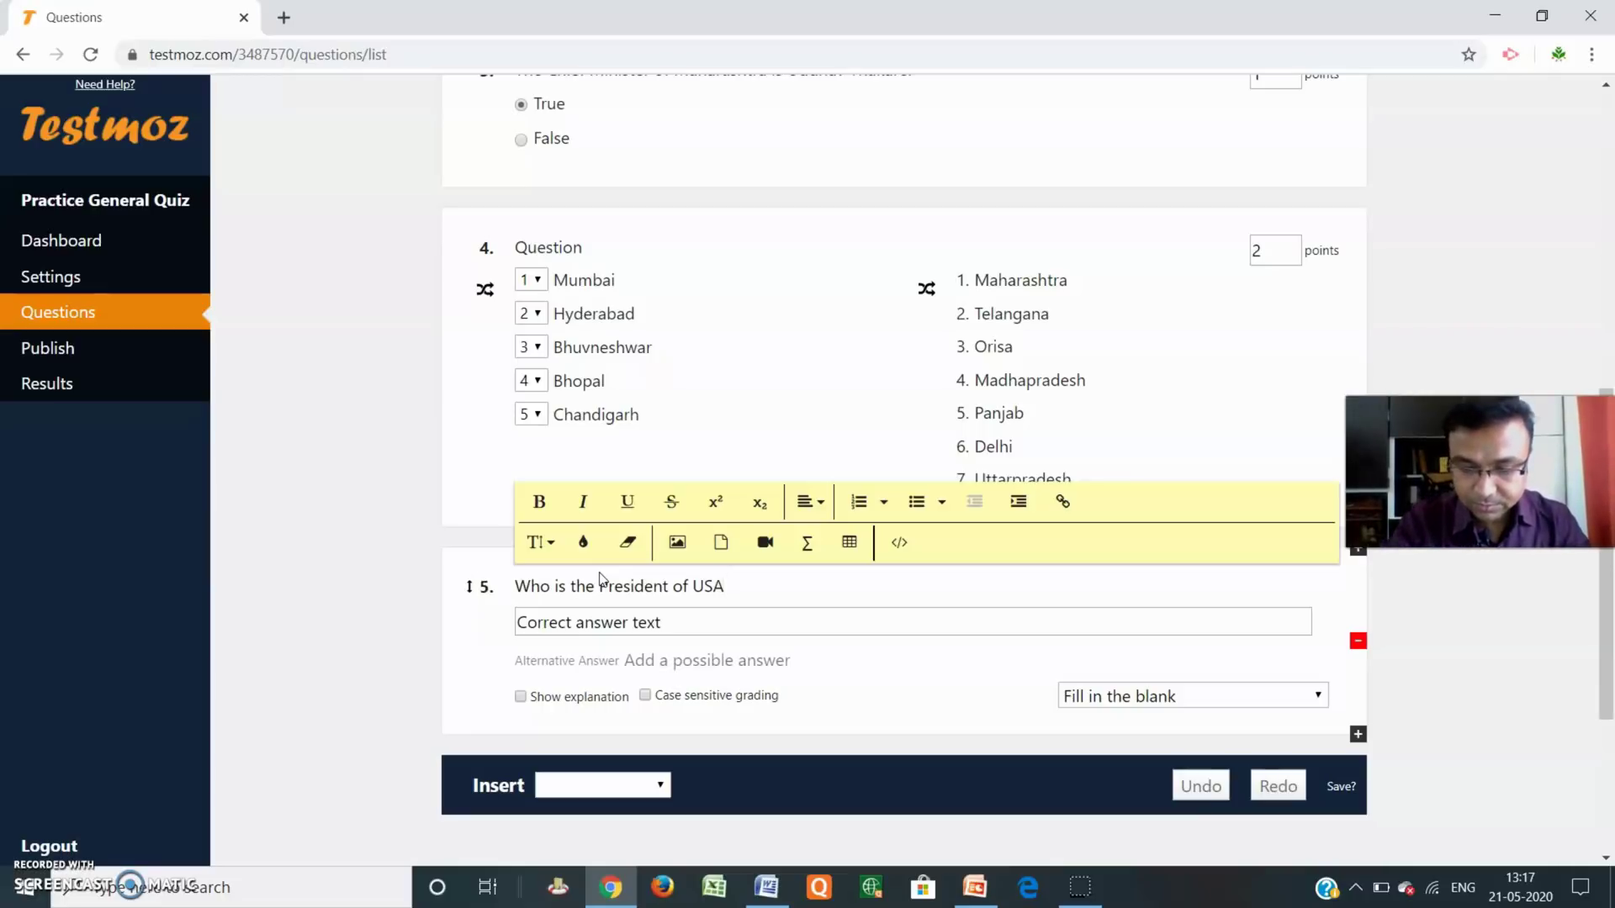
left_click(678, 624)
type("Donald Trump")
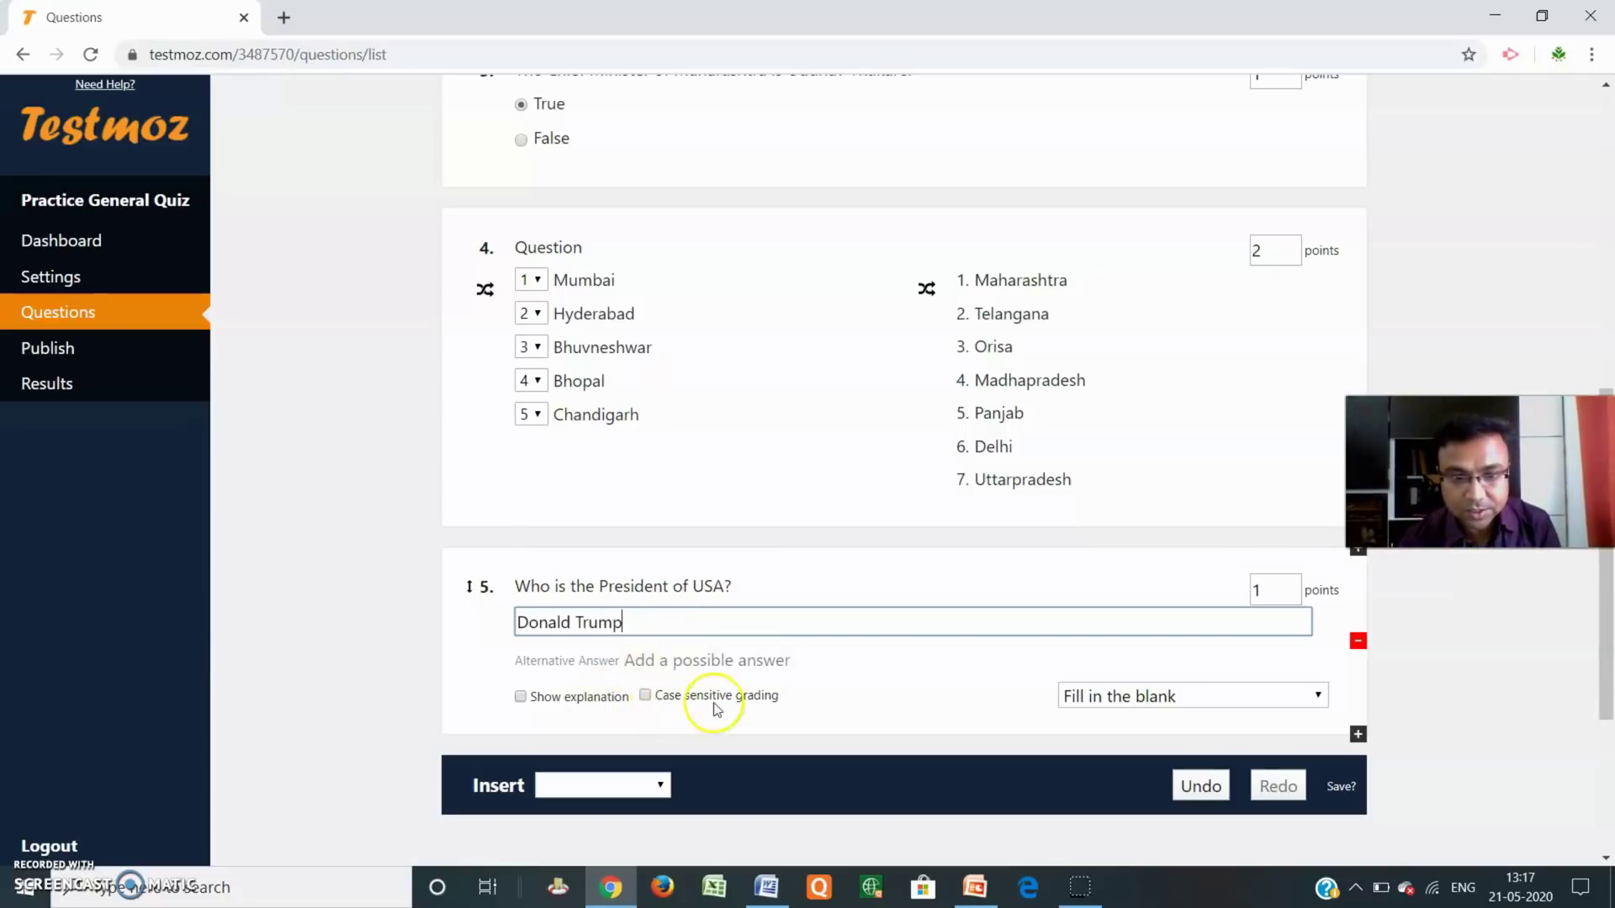
left_click(646, 696)
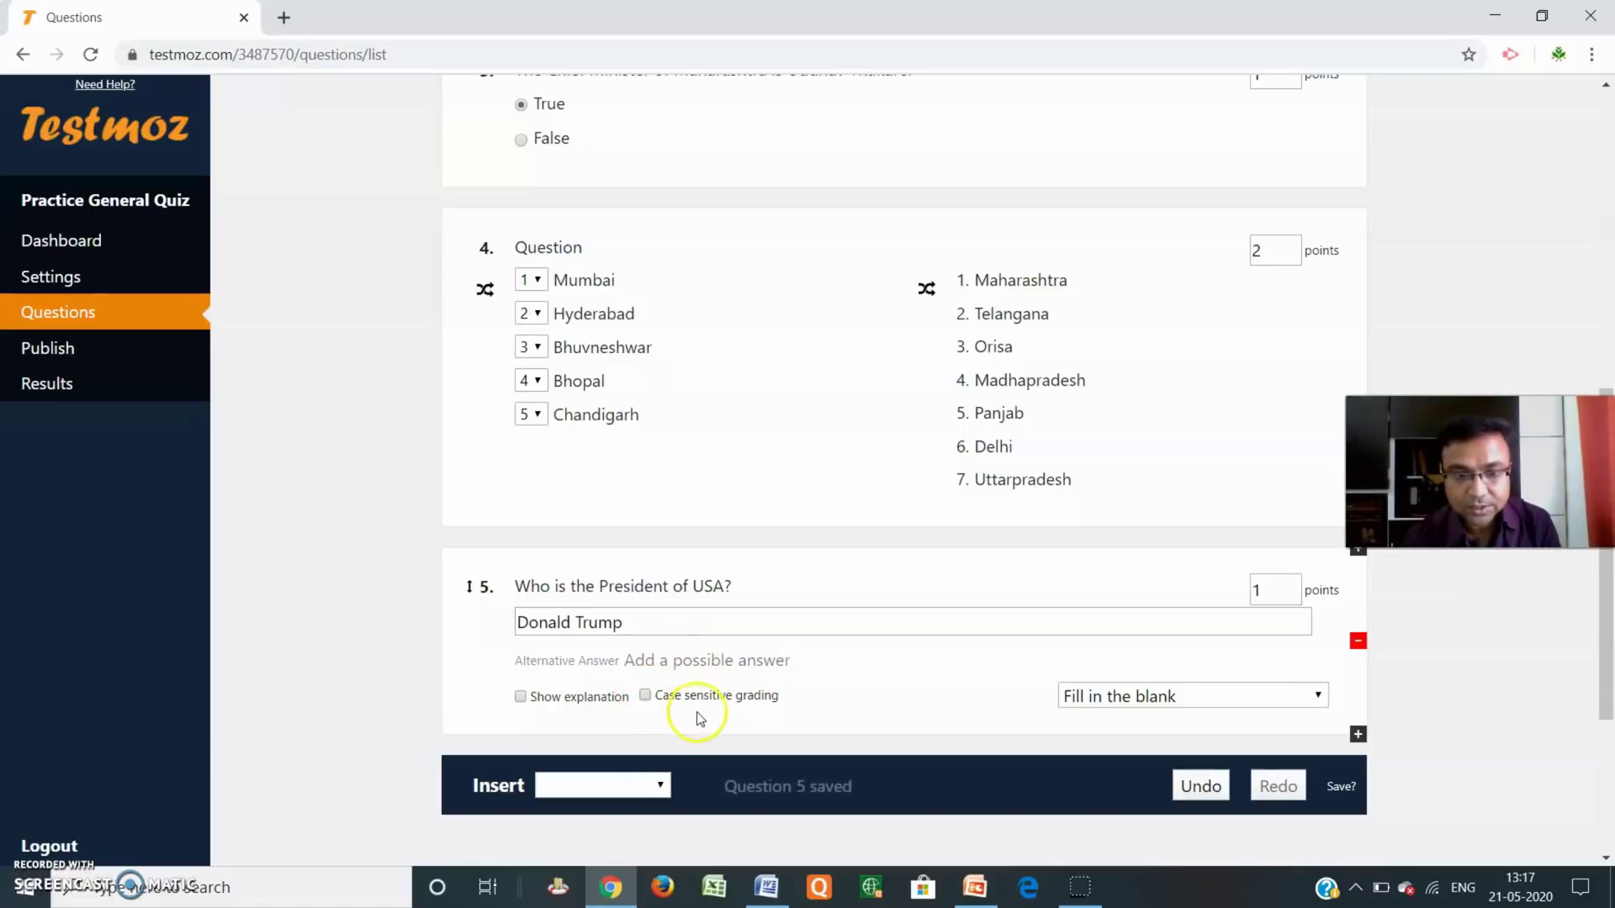
scroll(866, 674, "down", 3)
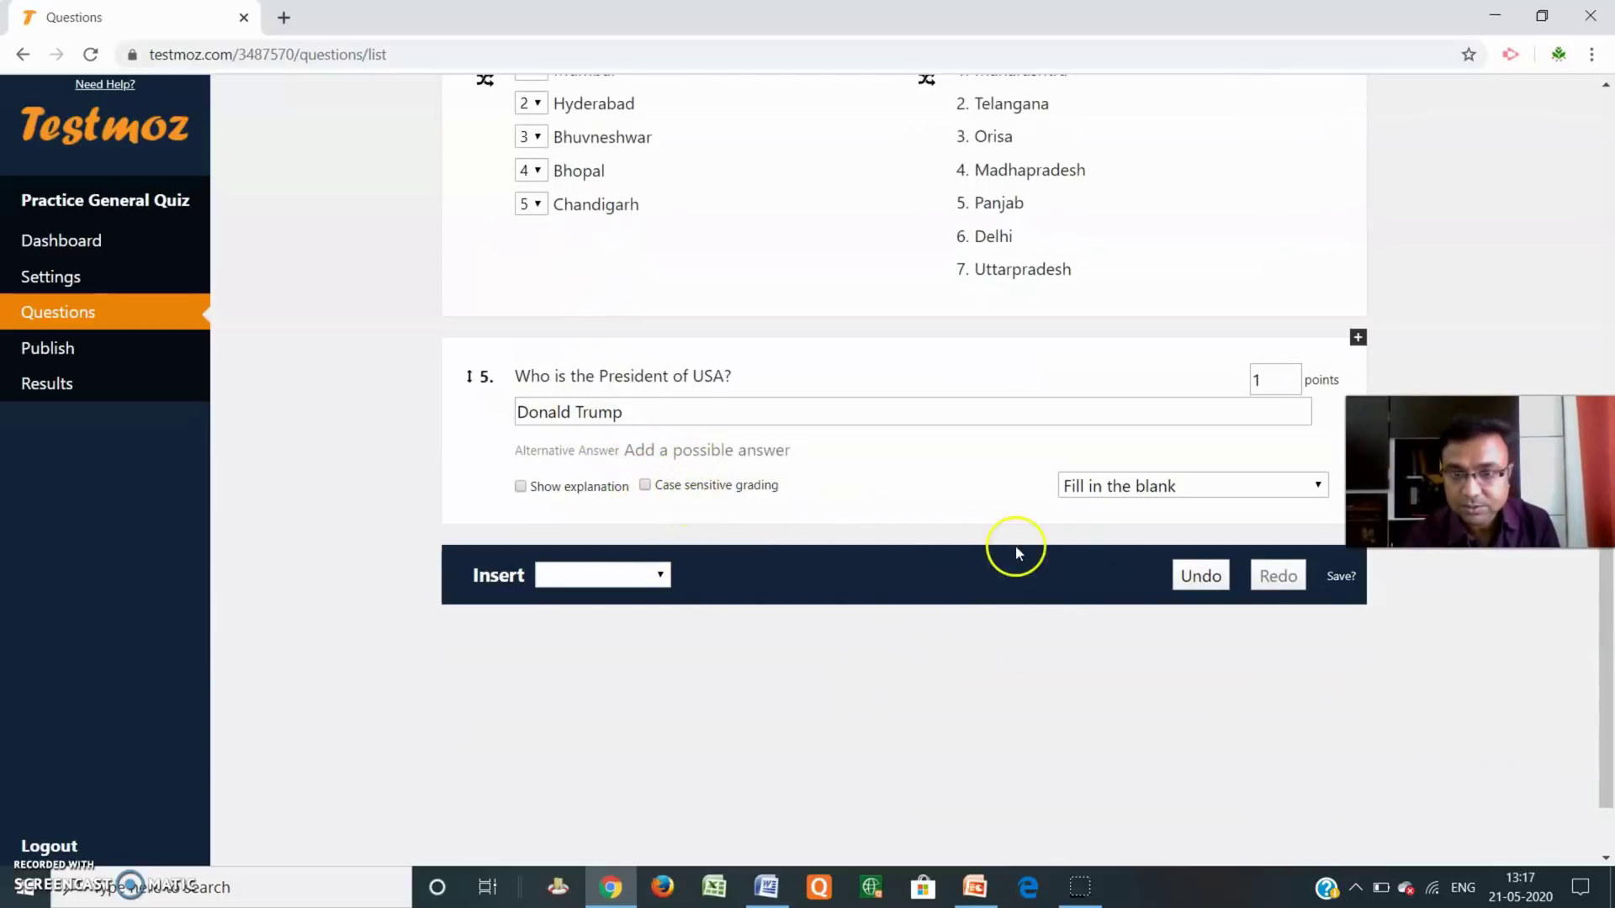
scroll(975, 547, "up", 4)
scroll(974, 553, "down", 5)
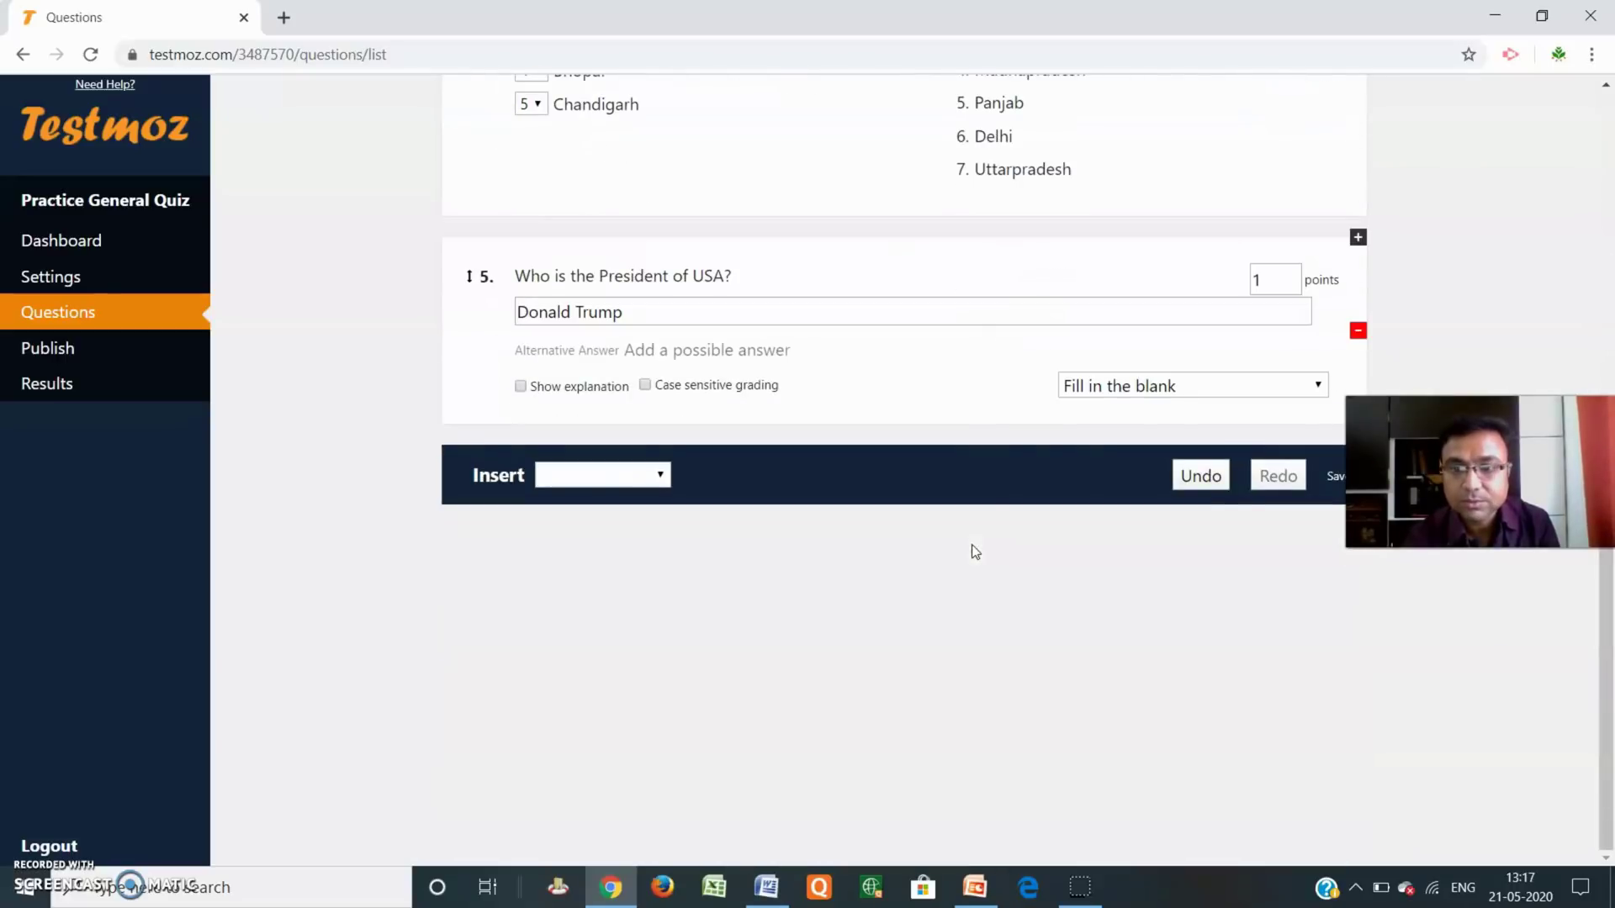
left_click(652, 475)
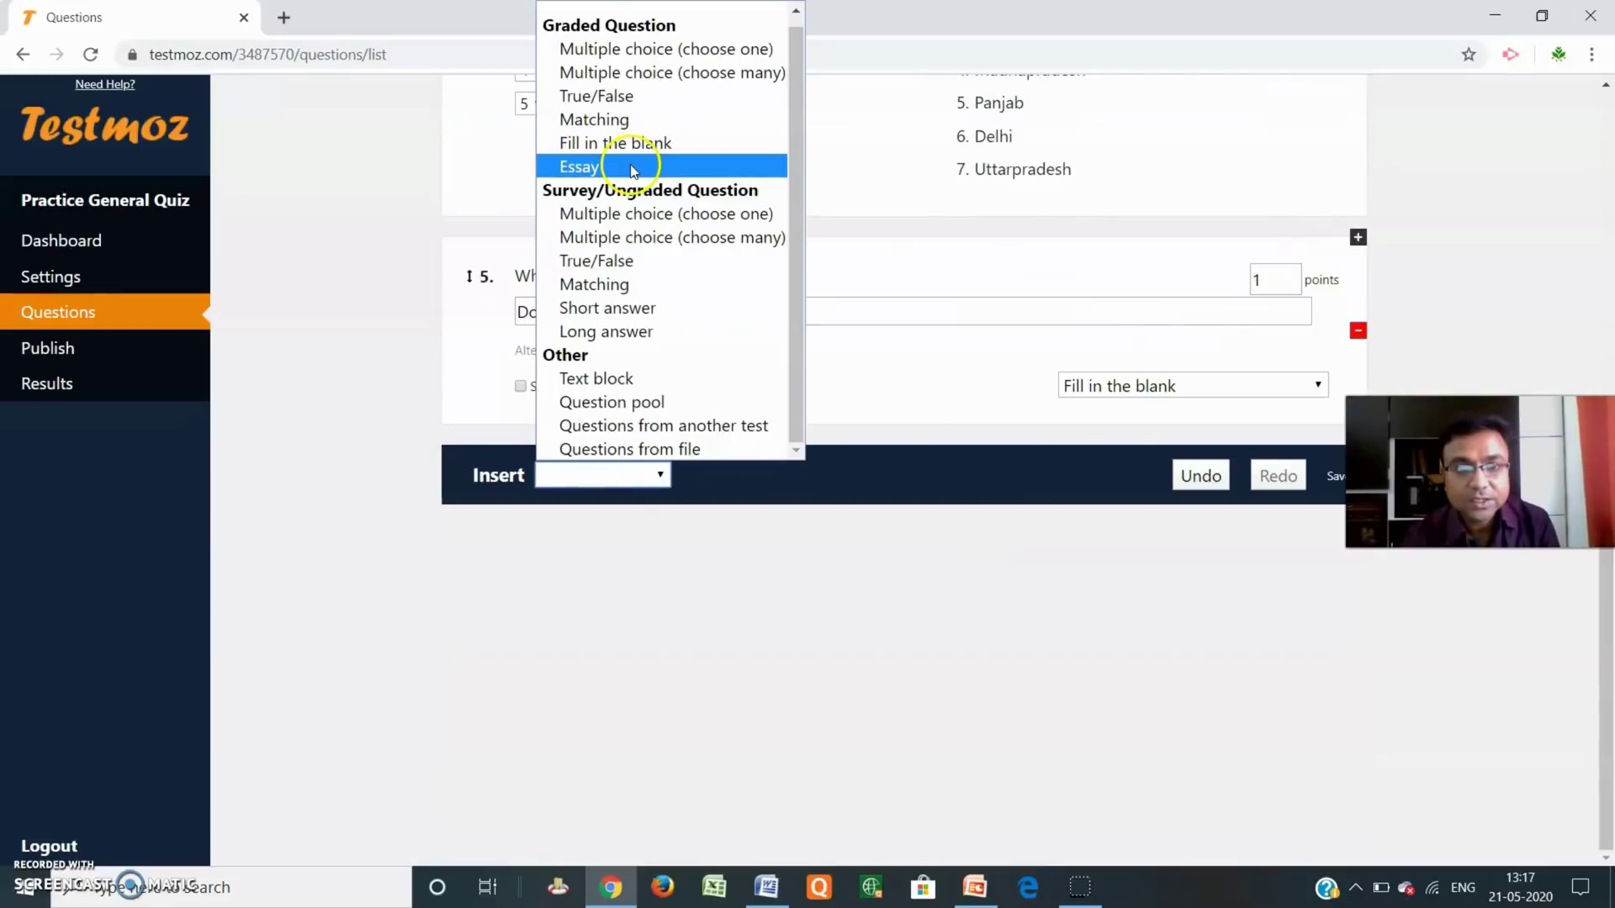
left_click(633, 168)
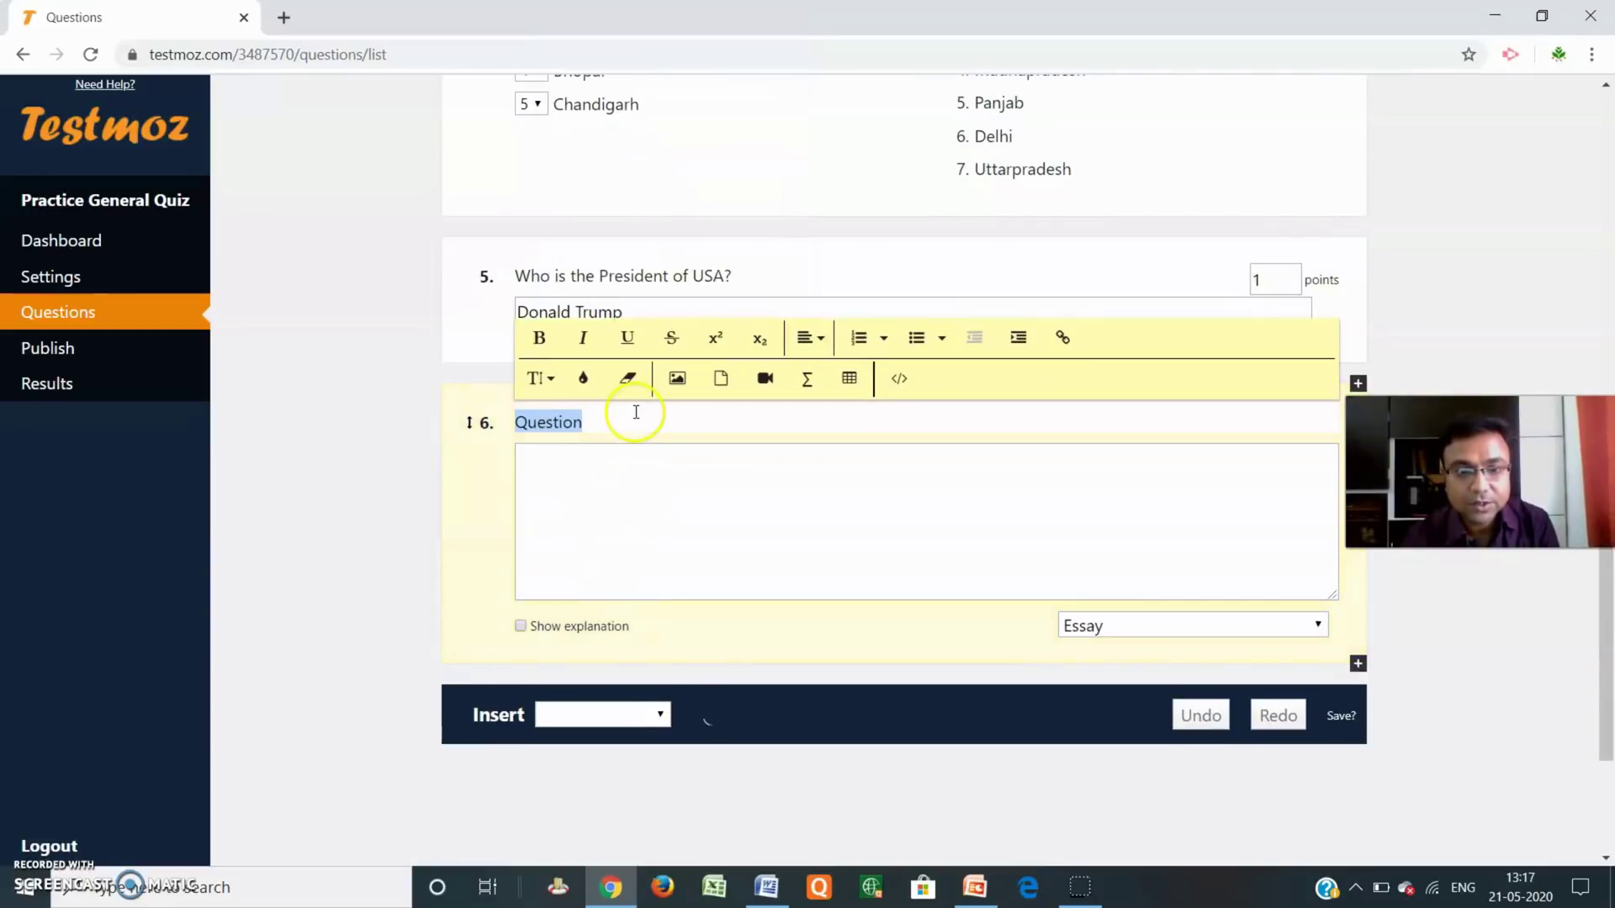
left_click_drag(628, 424, 464, 414)
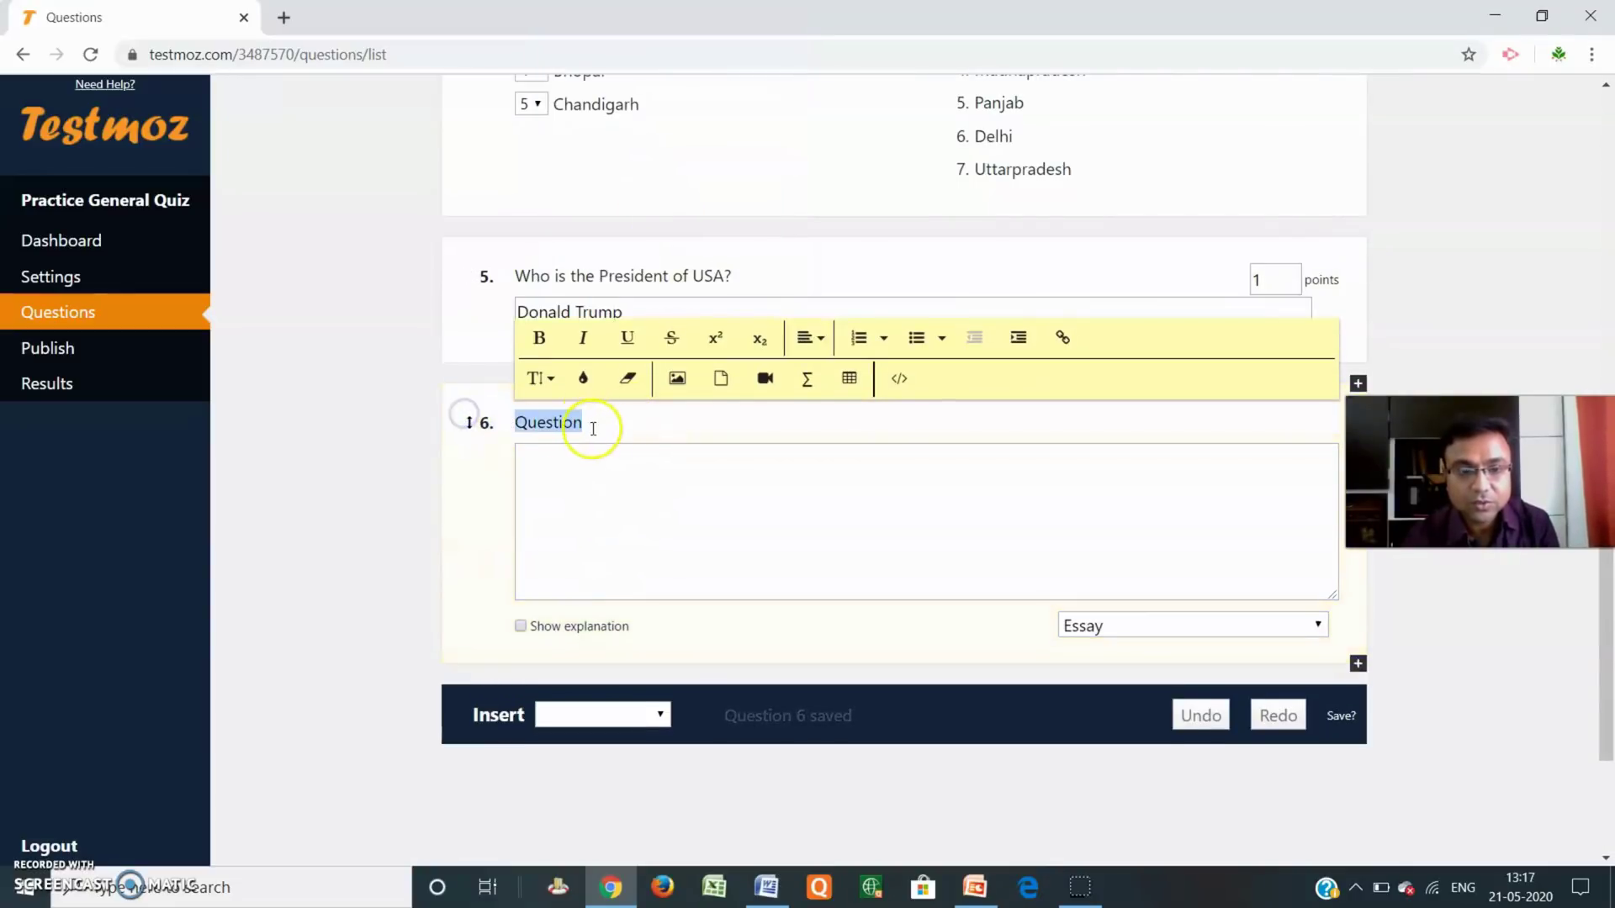
scroll(802, 483, "up", 1)
scroll(802, 483, "down", 2)
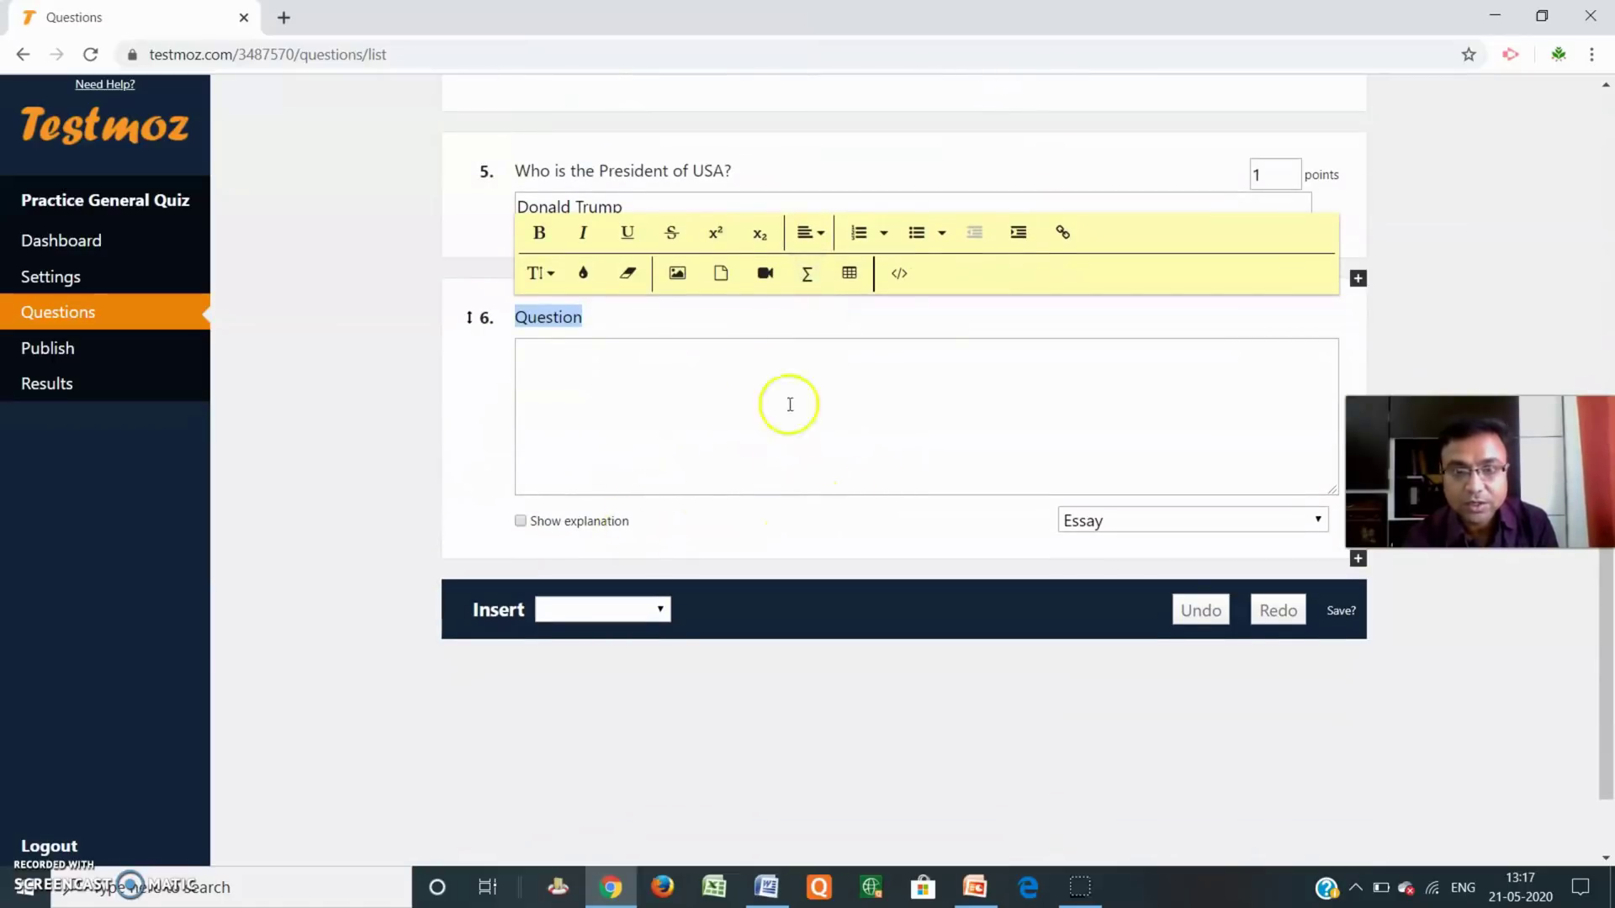
scroll(1228, 514, "down", 1)
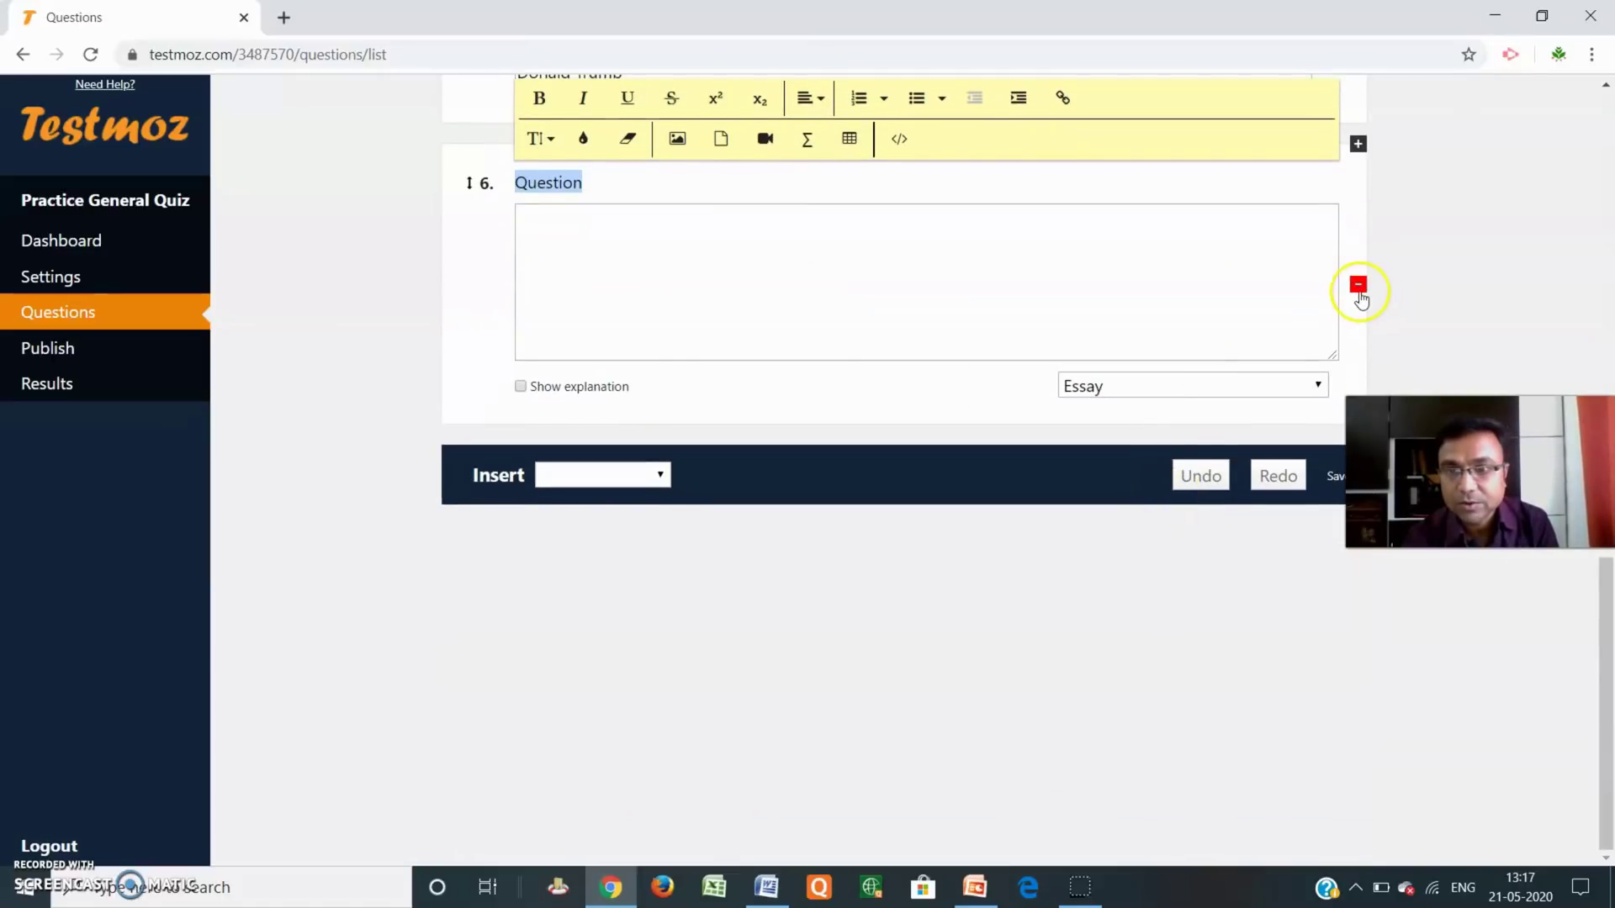
left_click(1359, 285)
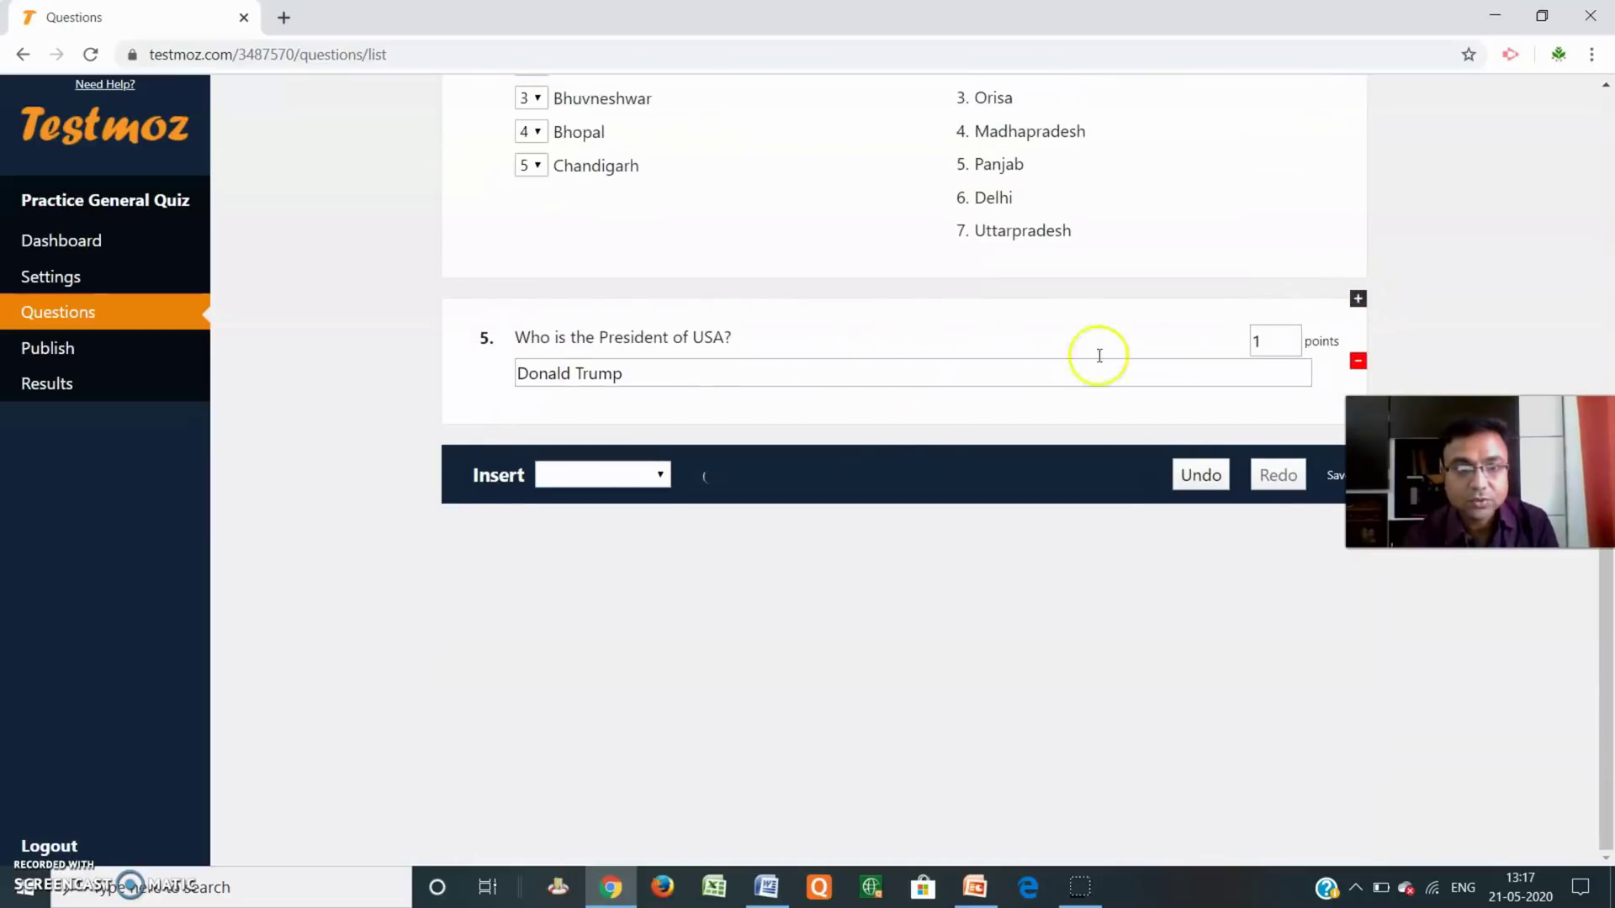
scroll(1100, 347, "up", 4)
scroll(1106, 340, "up", 6)
scroll(976, 446, "down", 11)
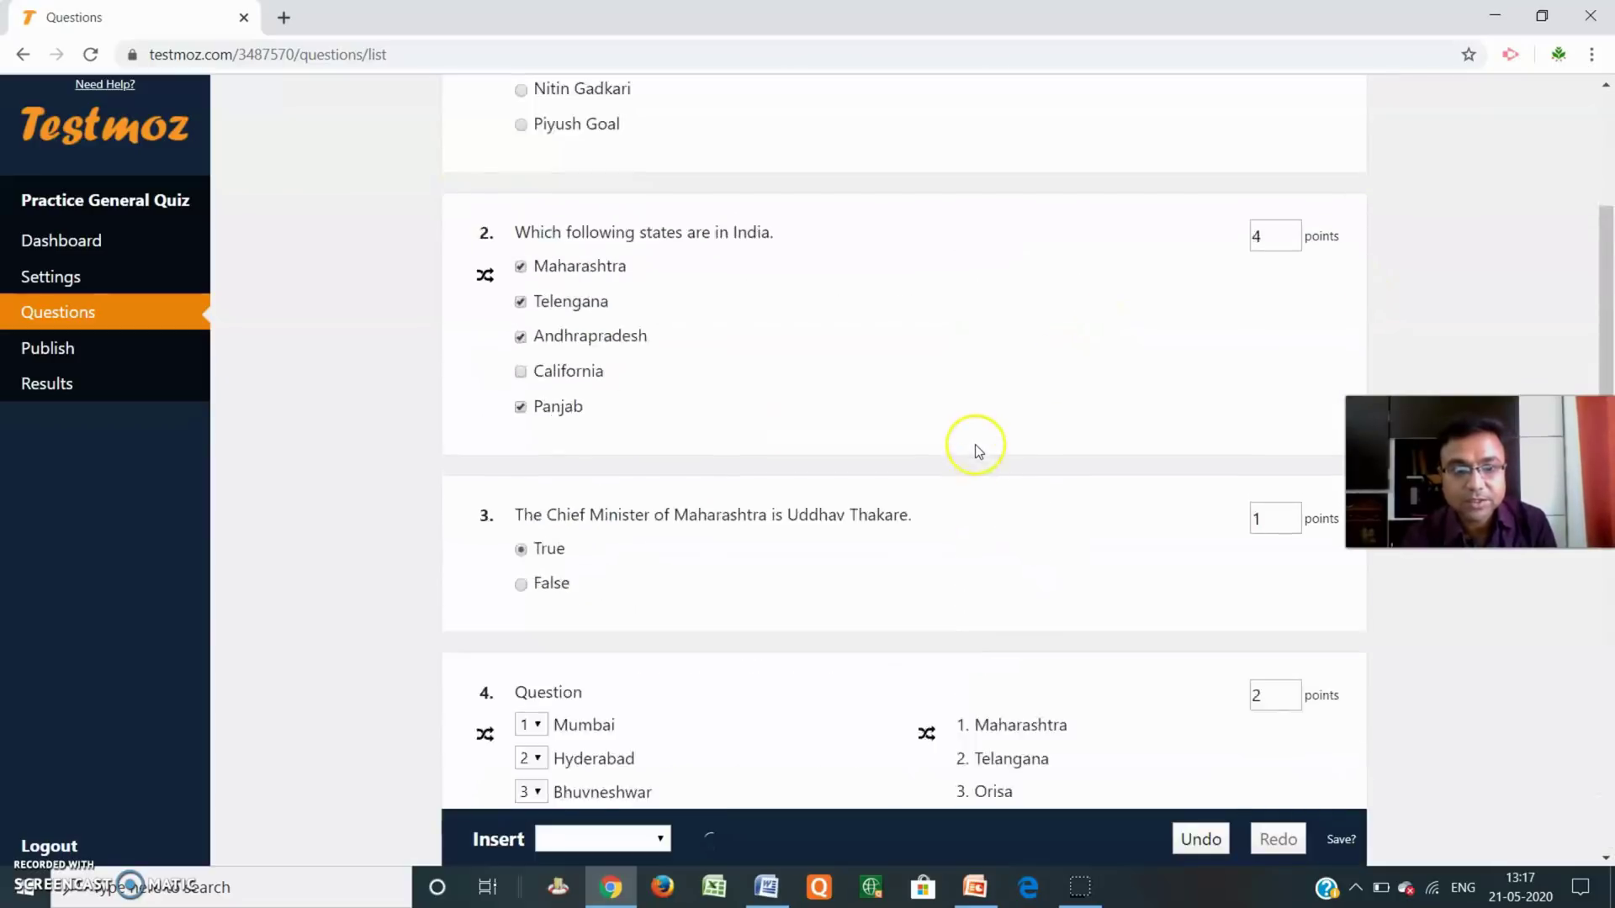
scroll(841, 606, "up", 10)
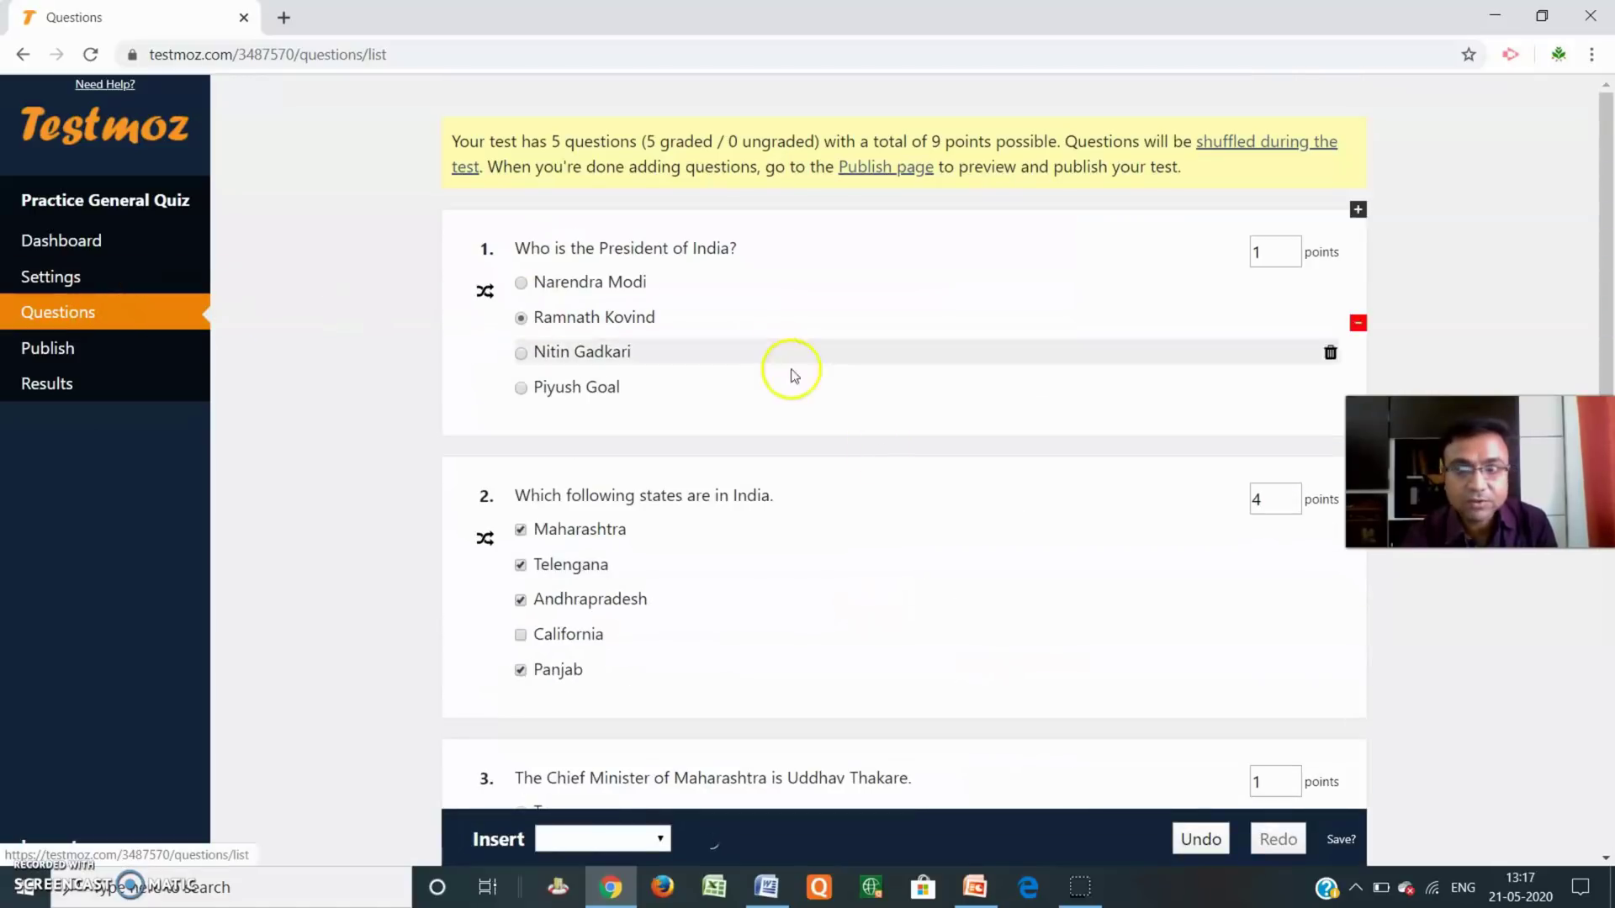
scroll(790, 367, "down", 10)
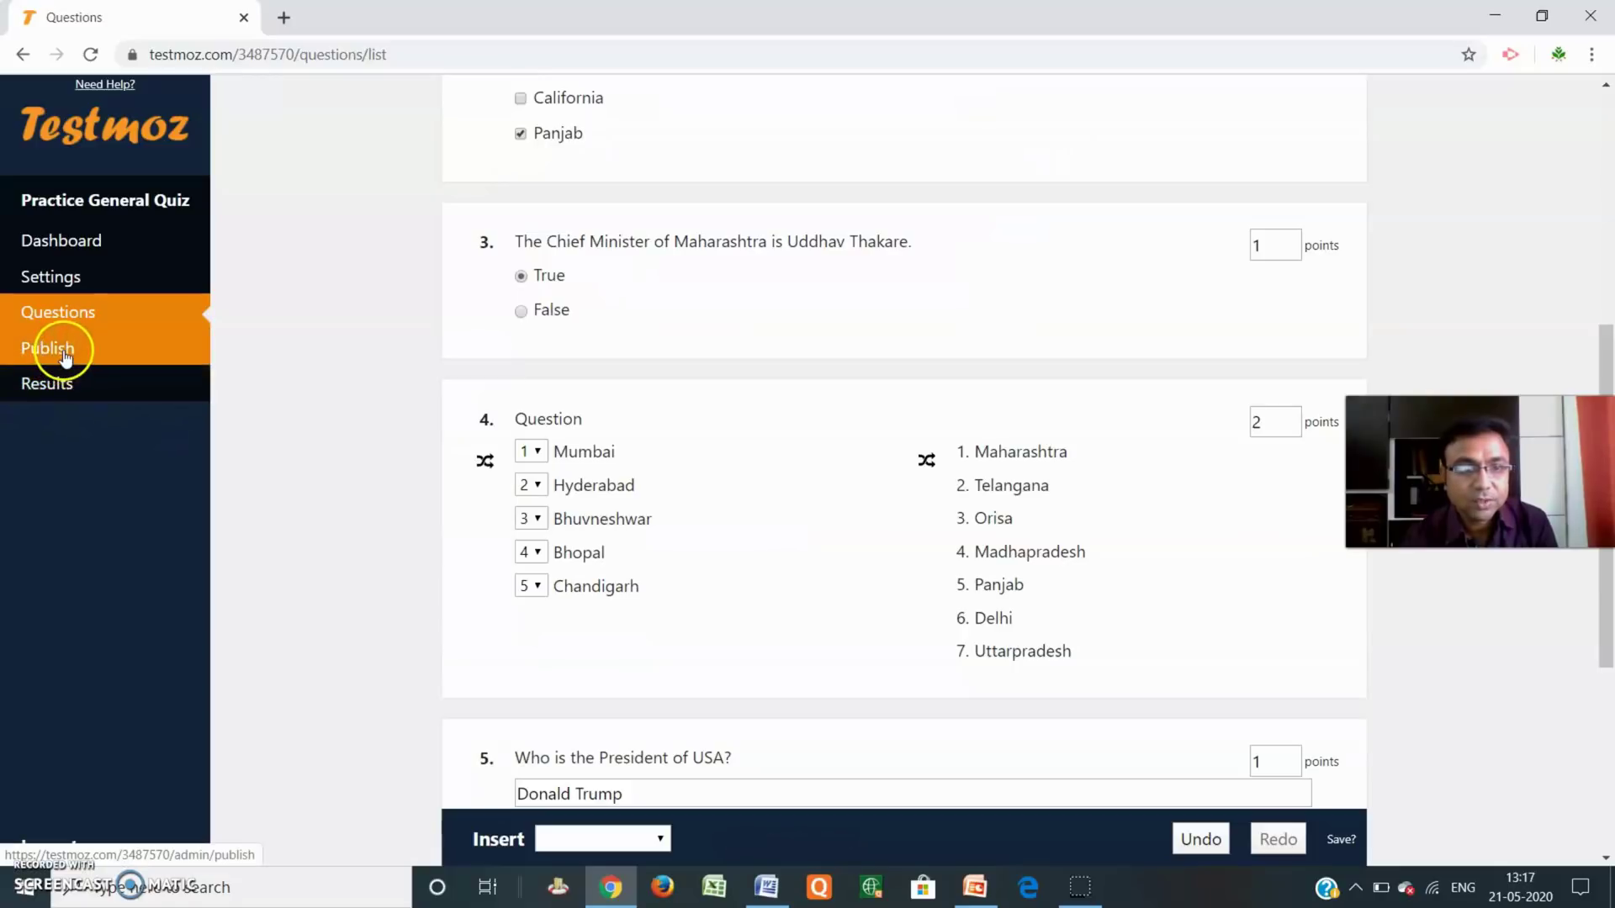
From the Publish page, open a browser view/print copy of the quiz, then a test preview.
left_click(64, 357)
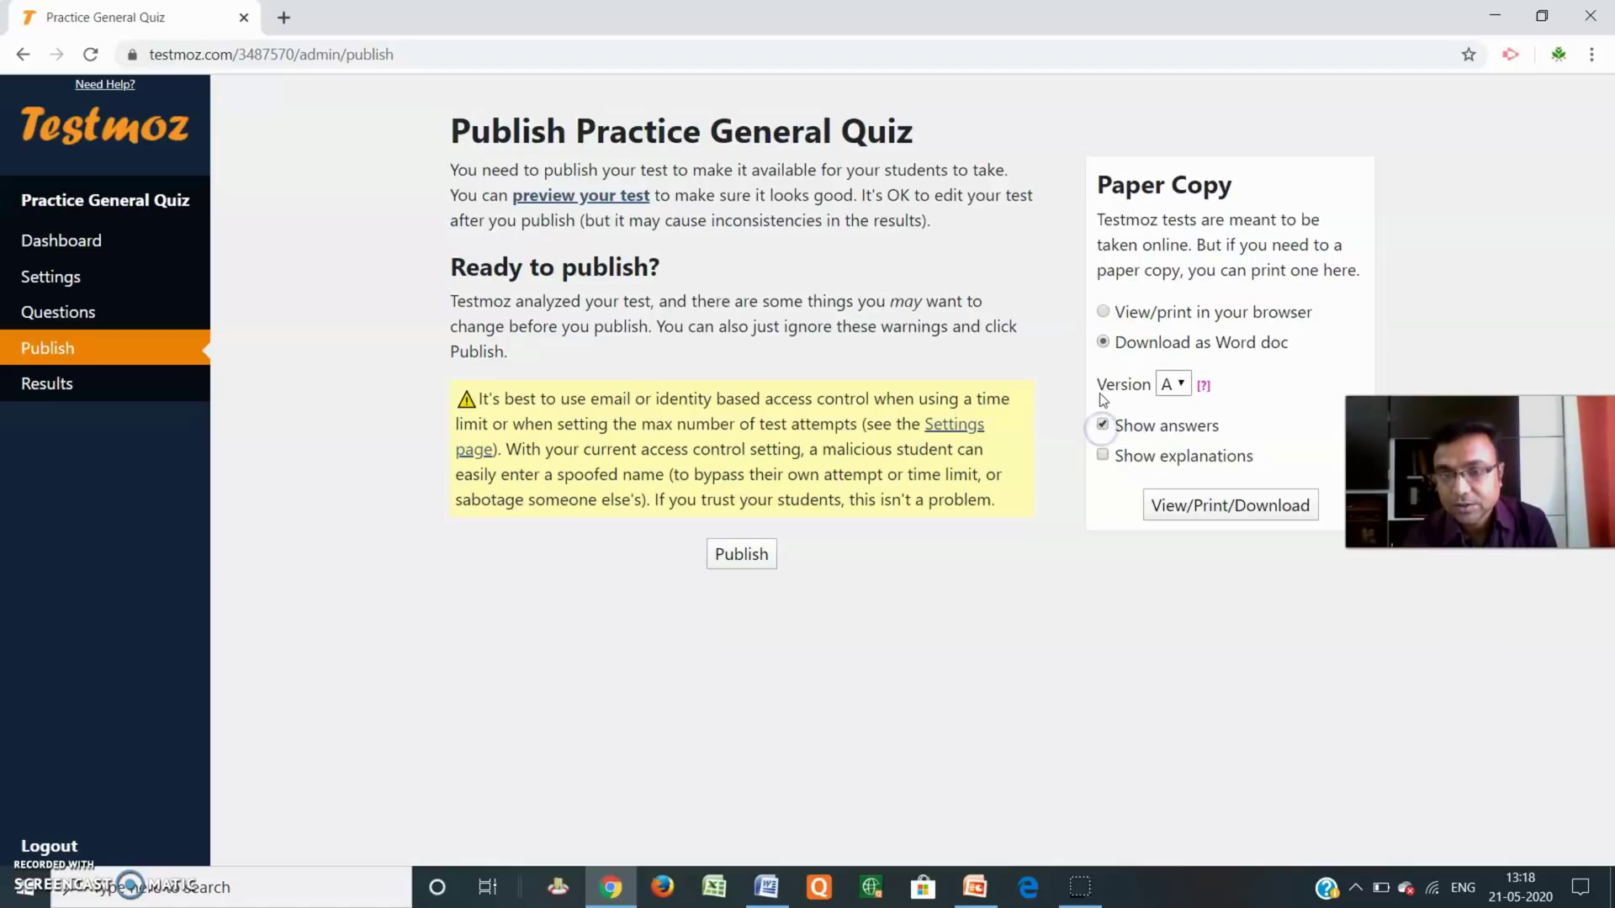
left_click(1104, 313)
left_click(1216, 505)
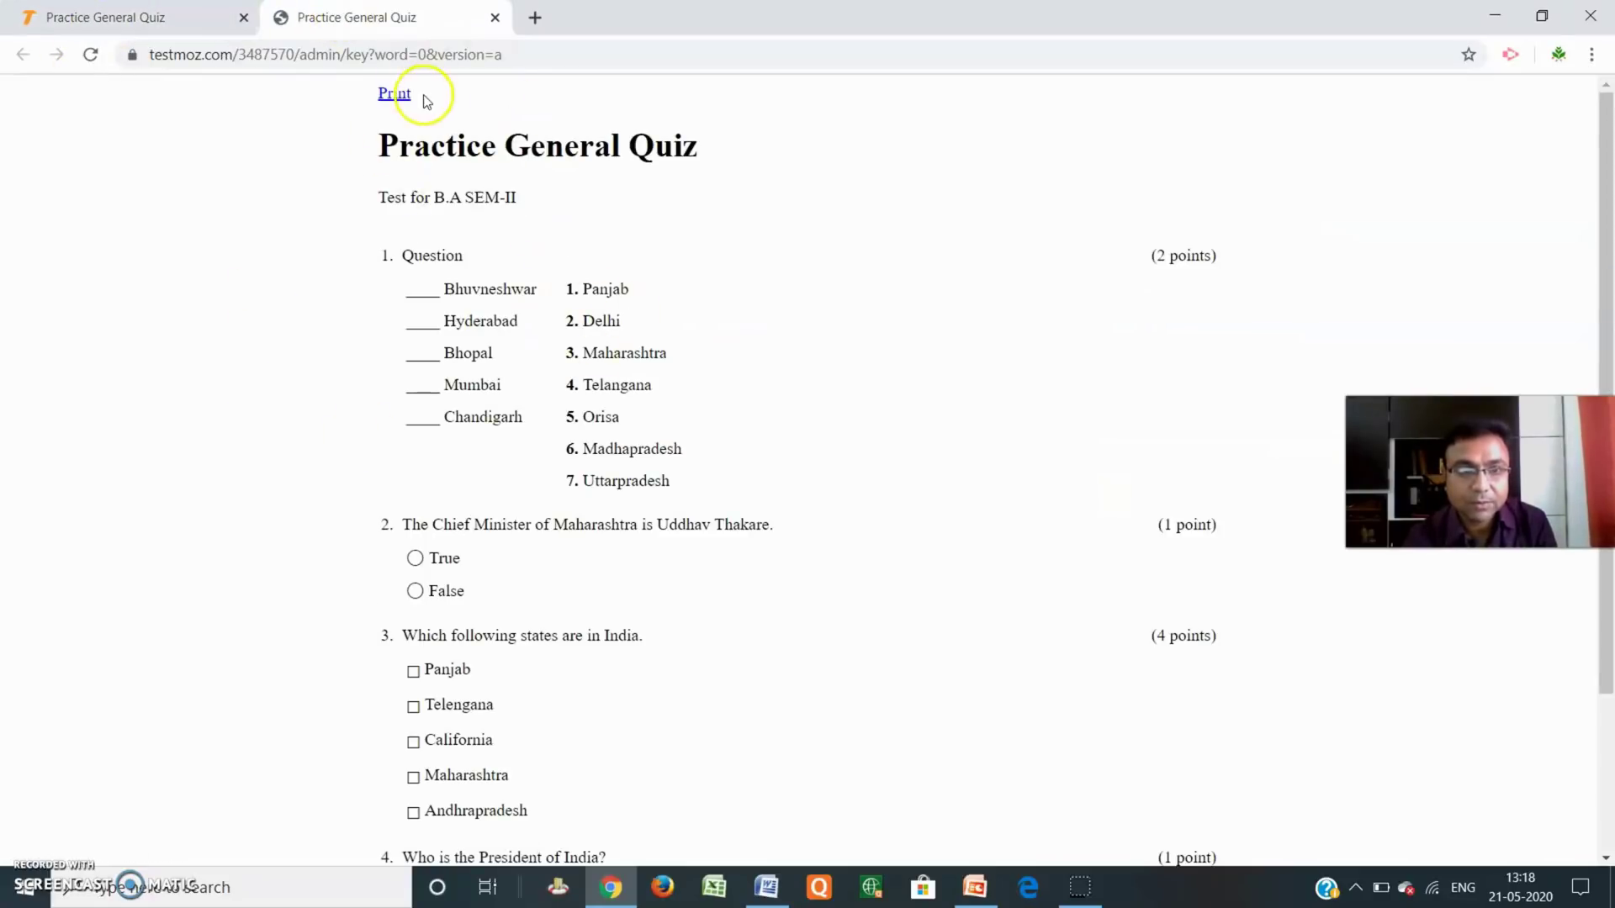
scroll(653, 443, "down", 2)
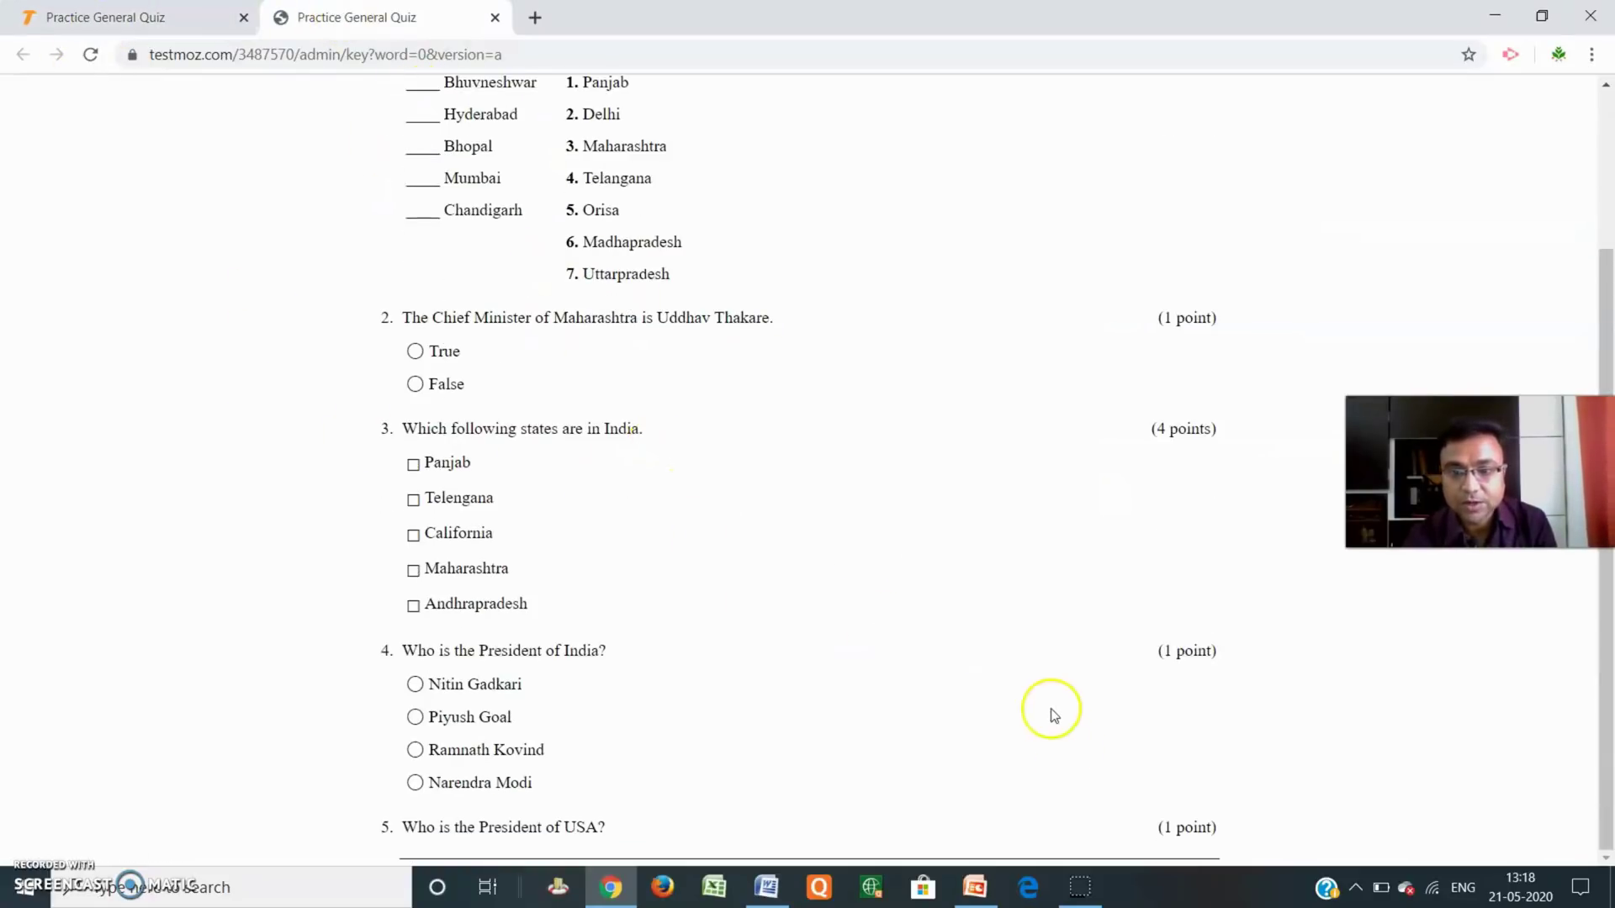
scroll(851, 550, "up", 2)
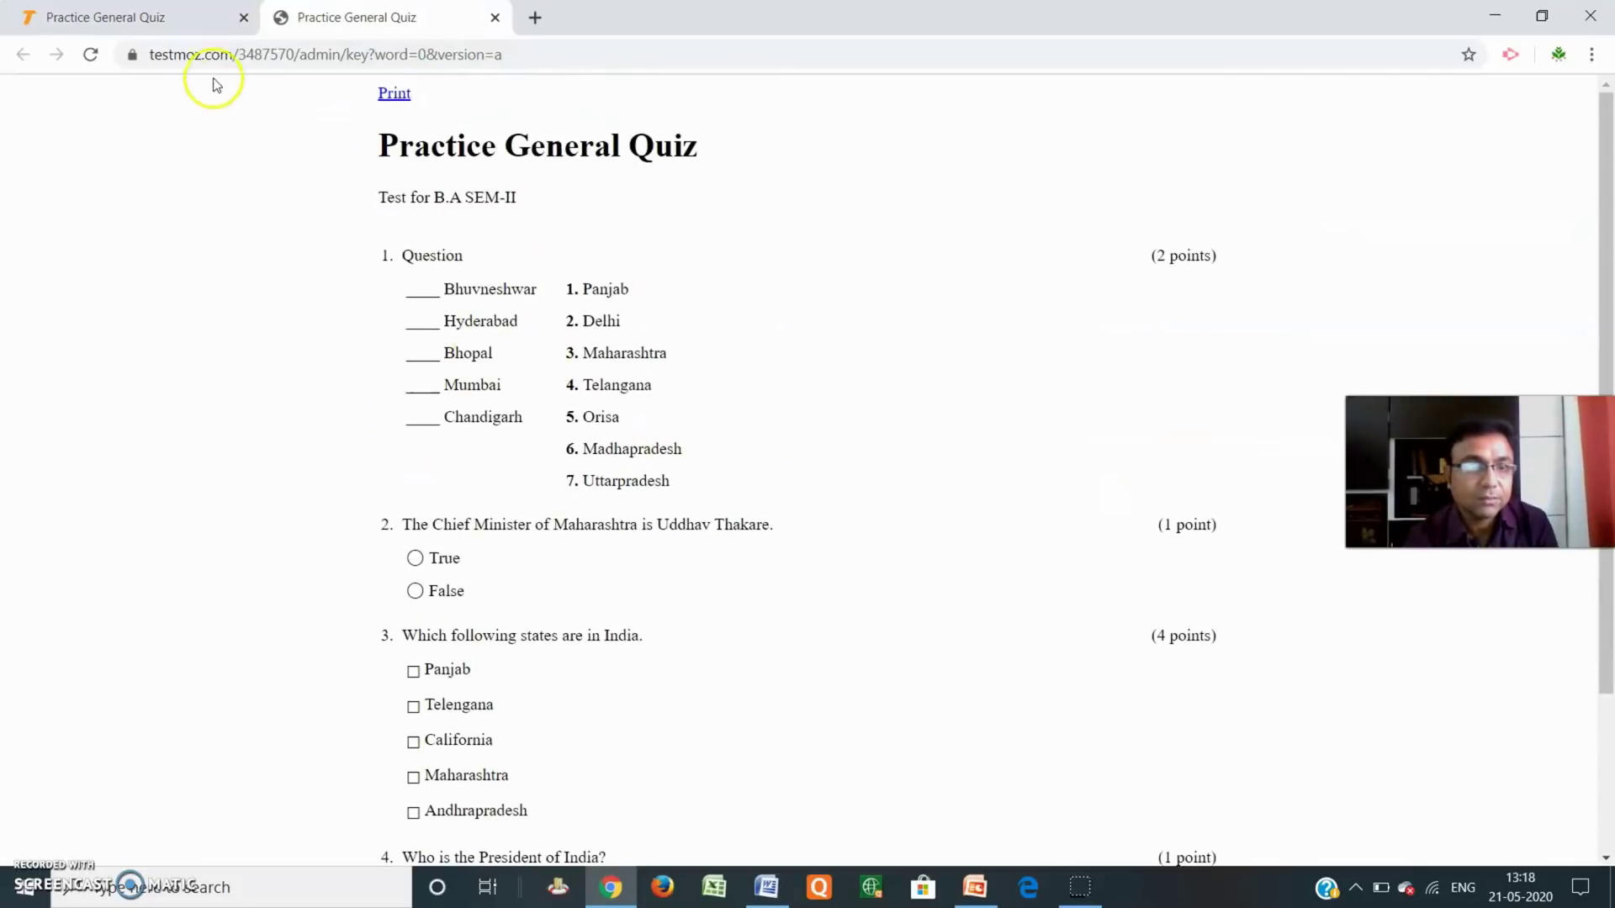
left_click(163, 17)
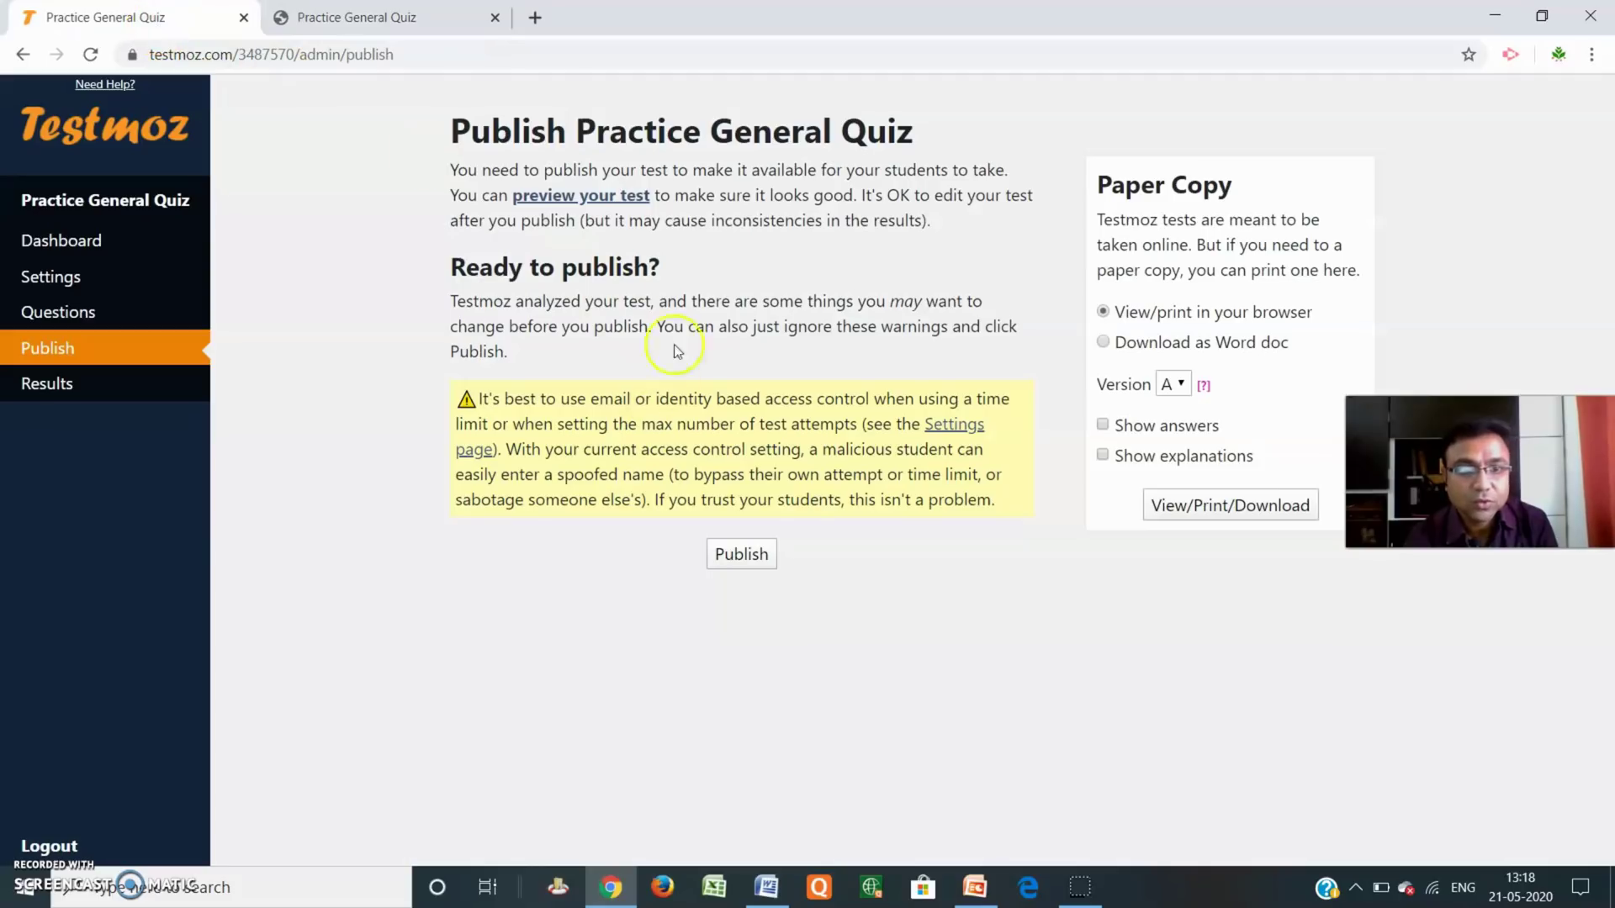
left_click(573, 201)
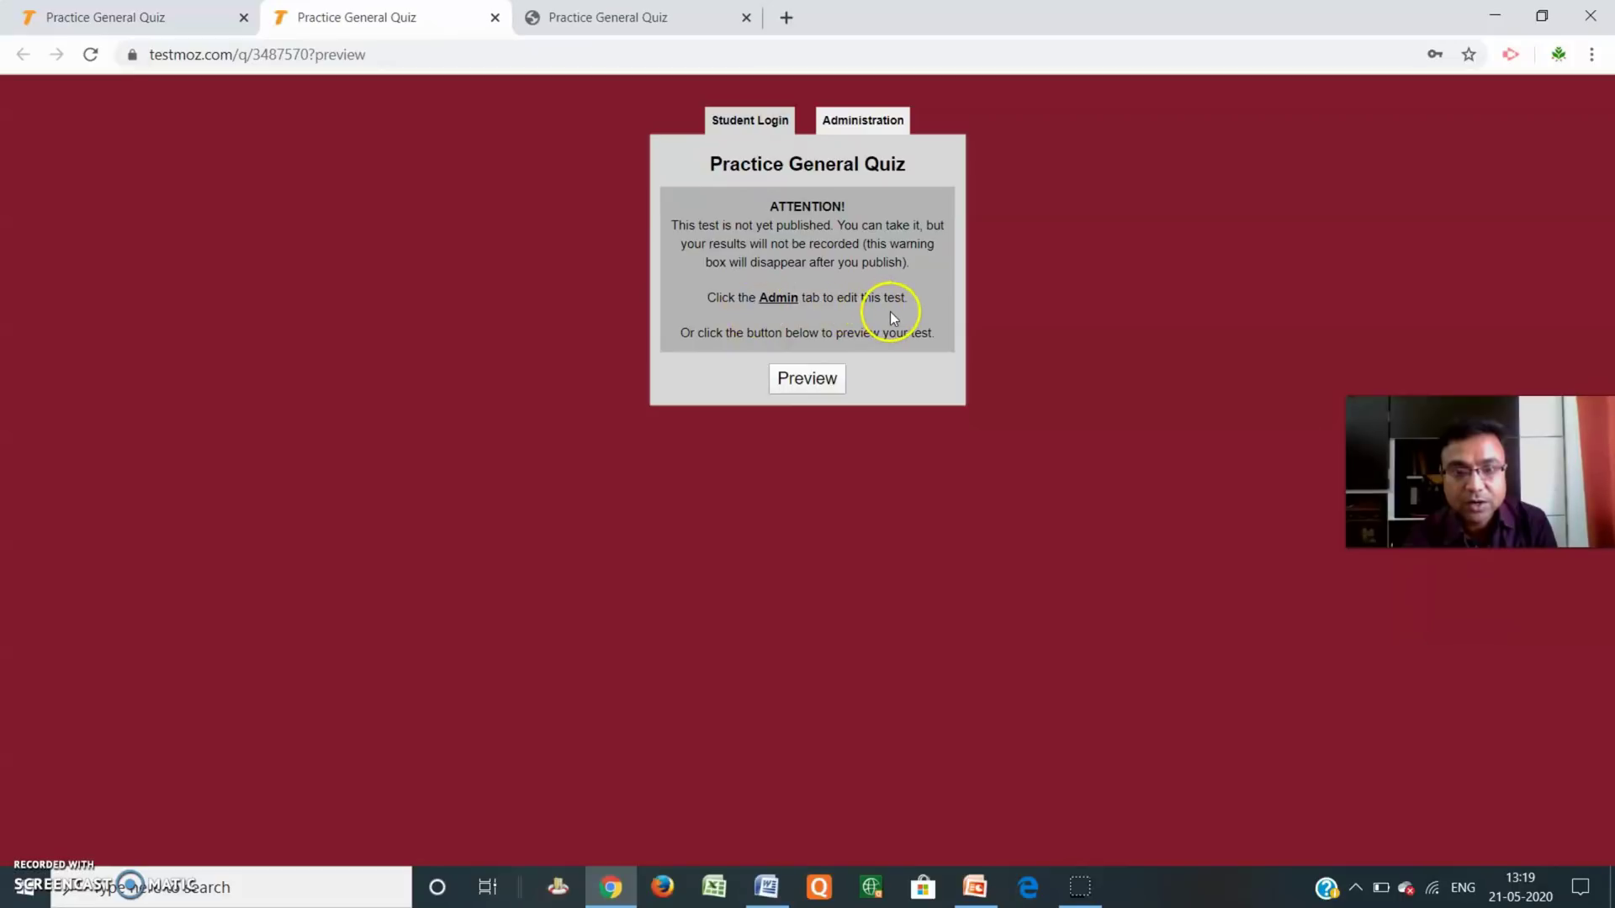
Start the quiz preview and look over its questions.
left_click(806, 380)
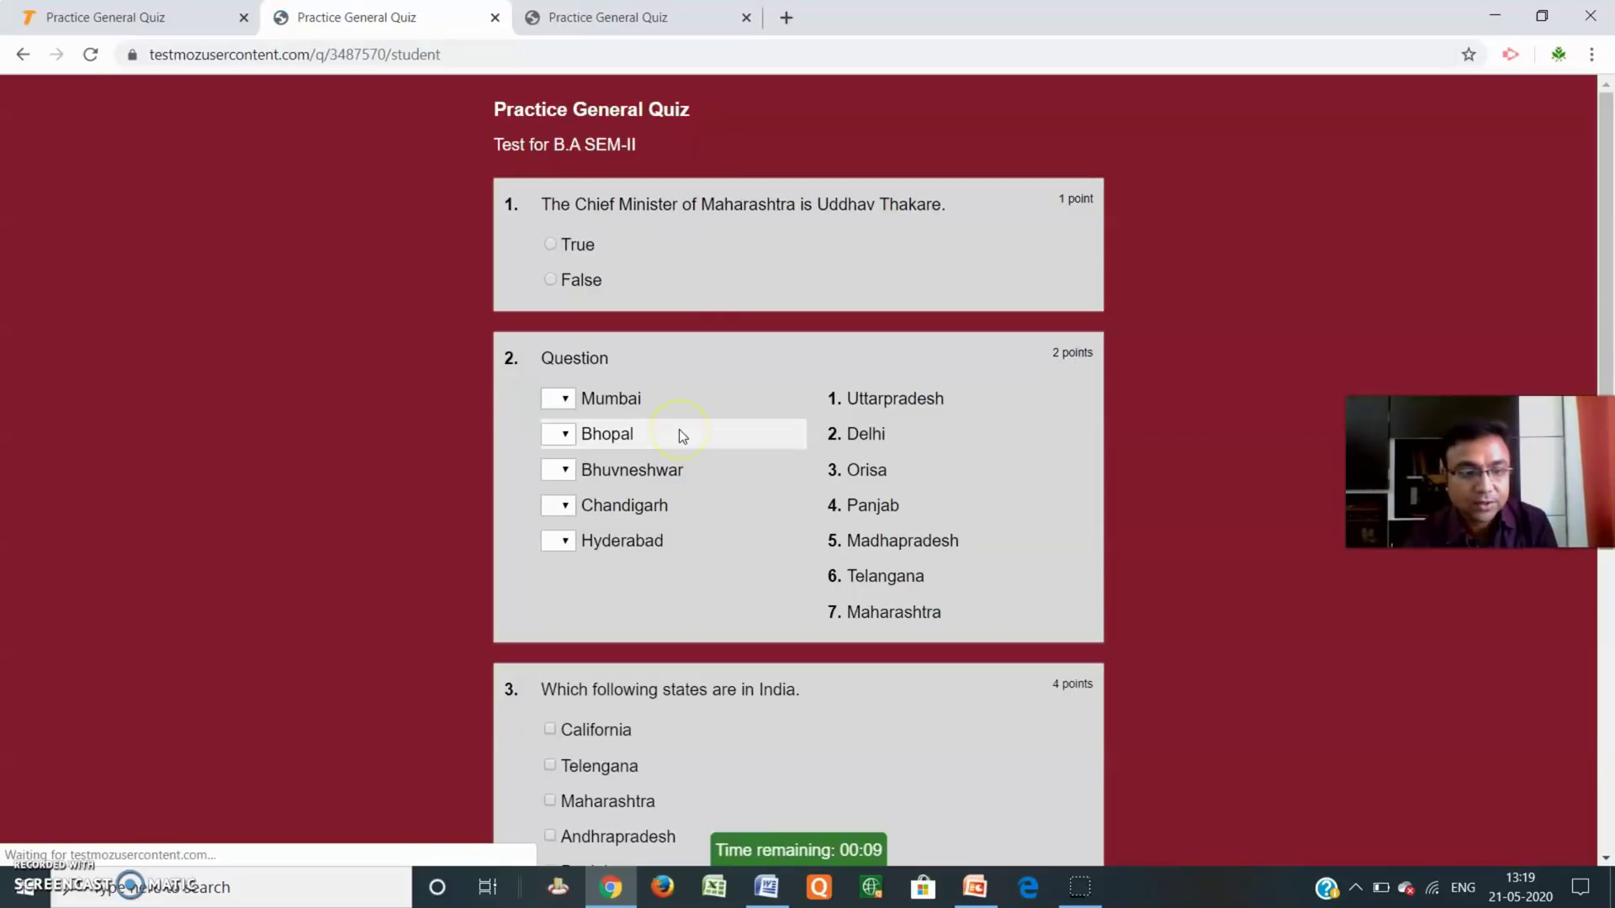
scroll(1048, 286, "down", 6)
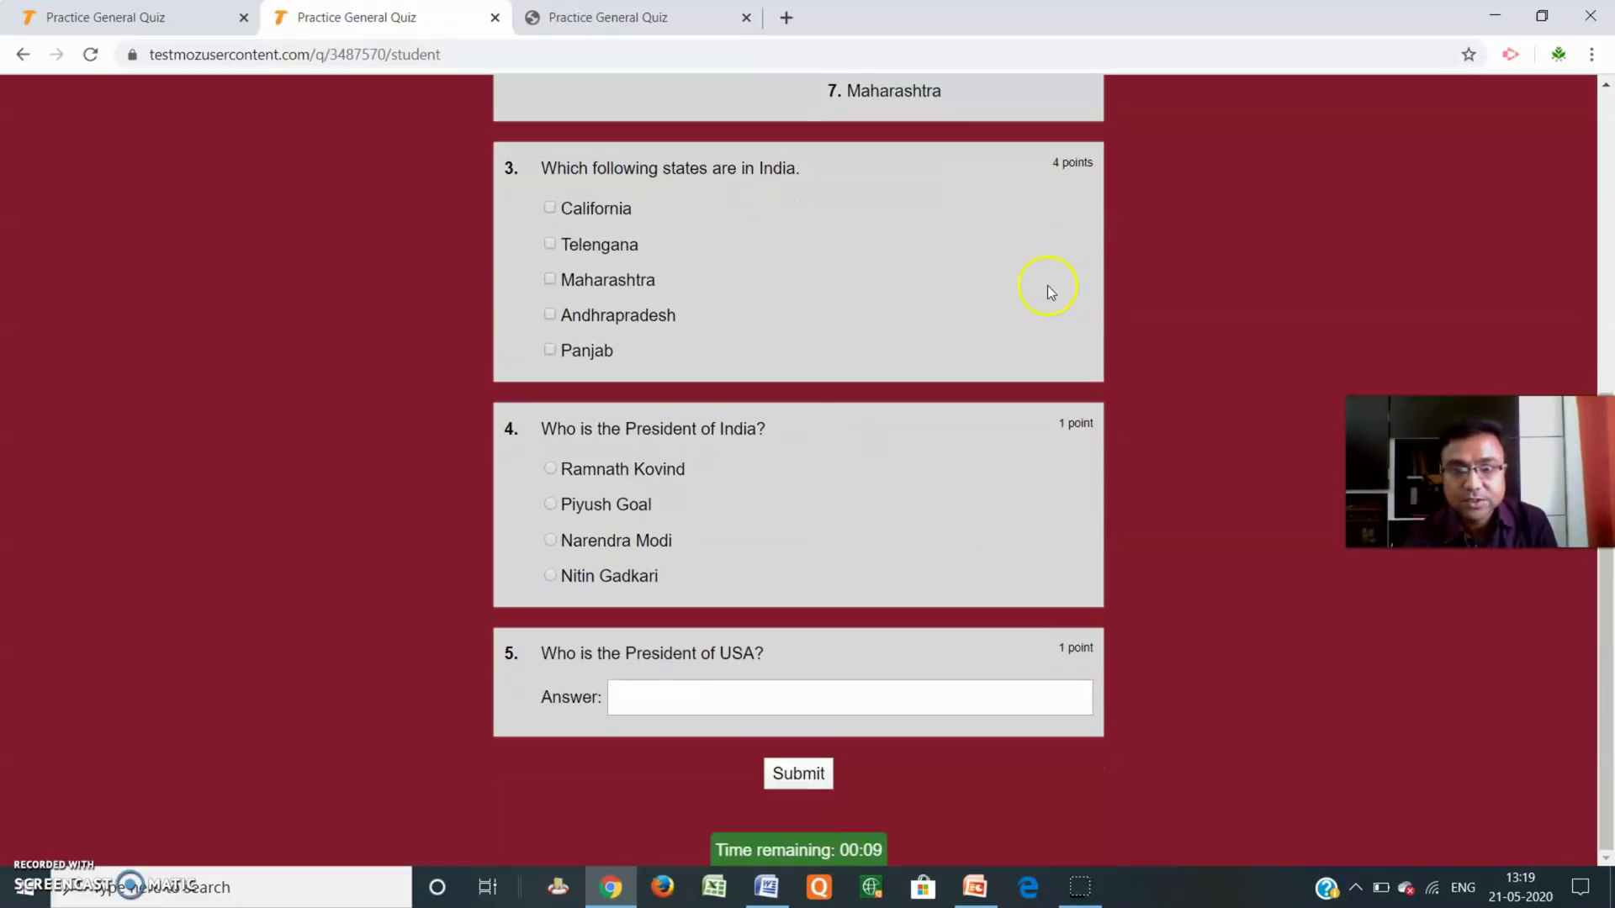
scroll(1036, 331, "up", 6)
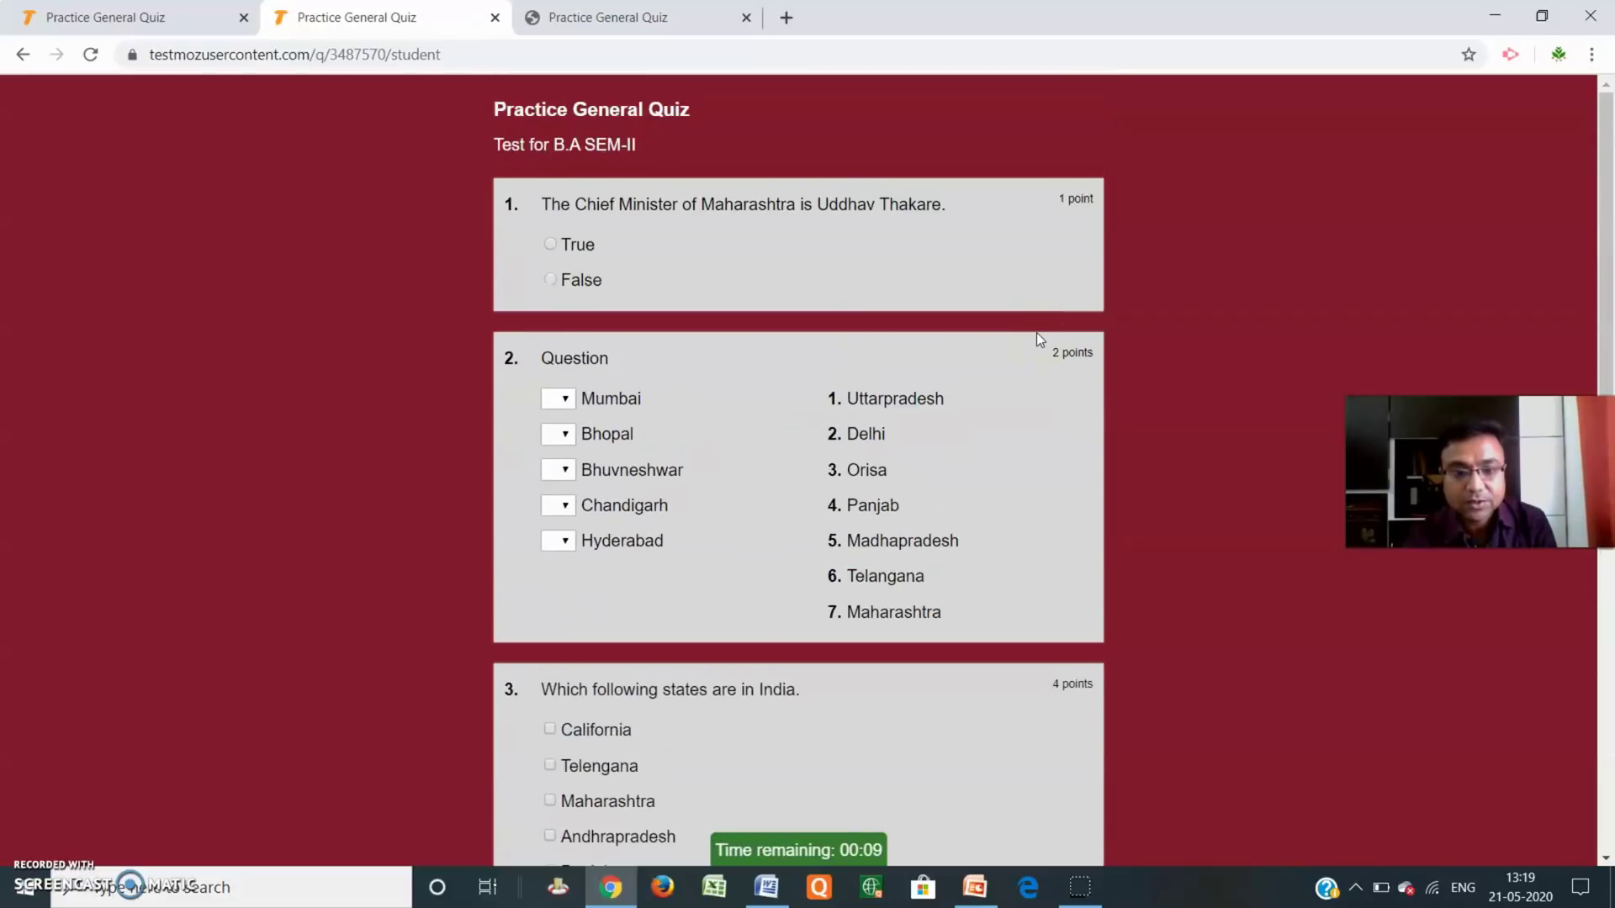
scroll(700, 462, "down", 2)
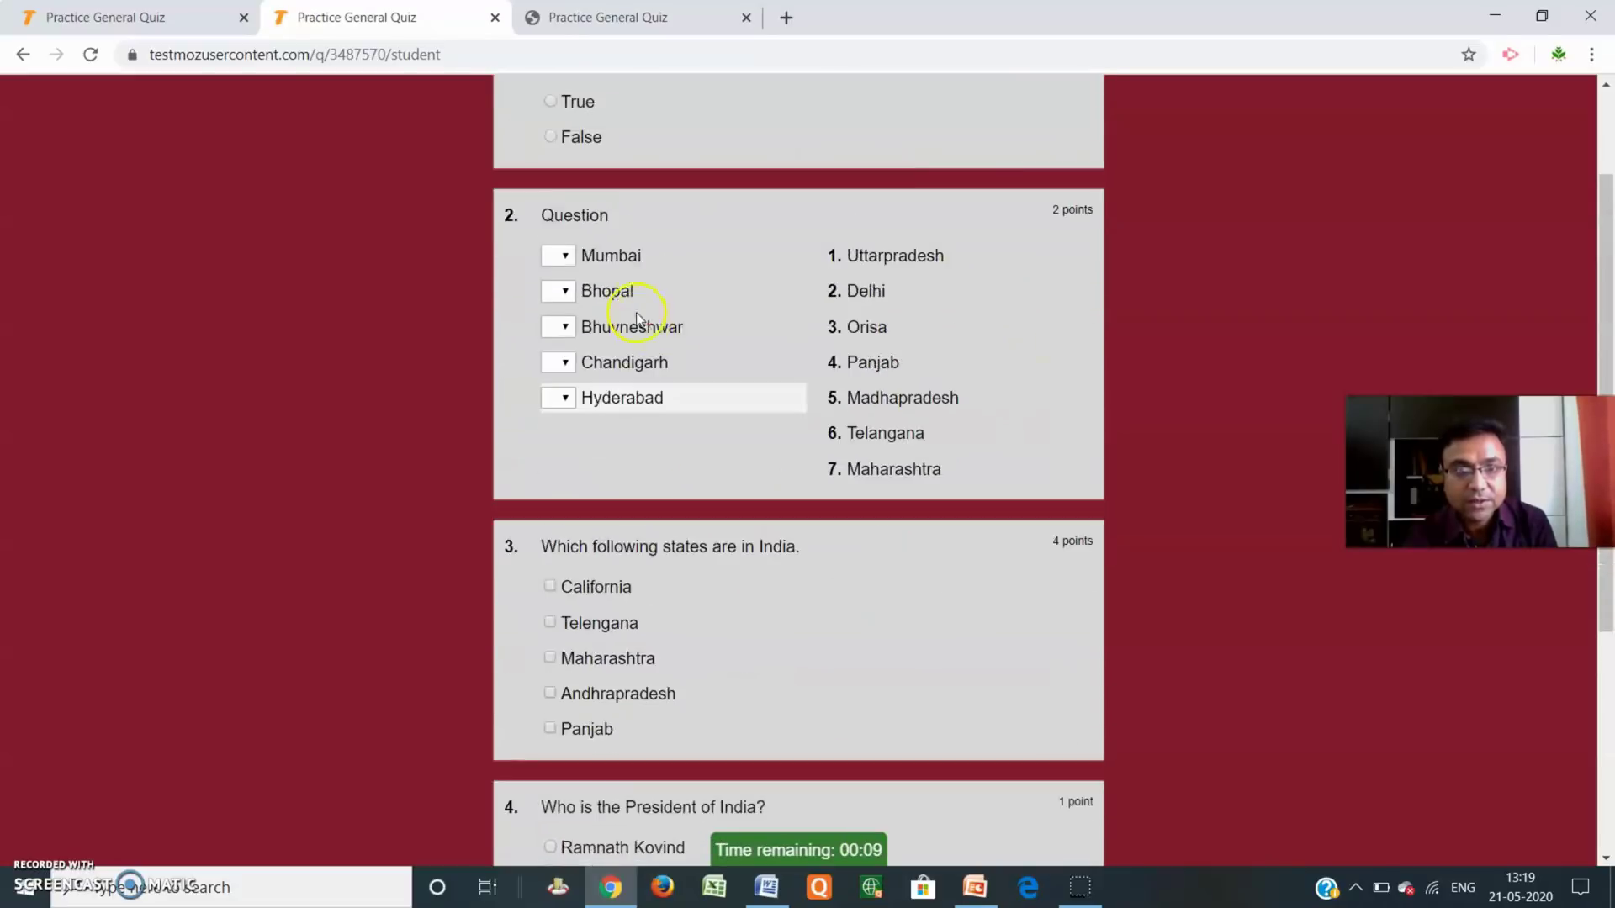
scroll(637, 320, "up", 2)
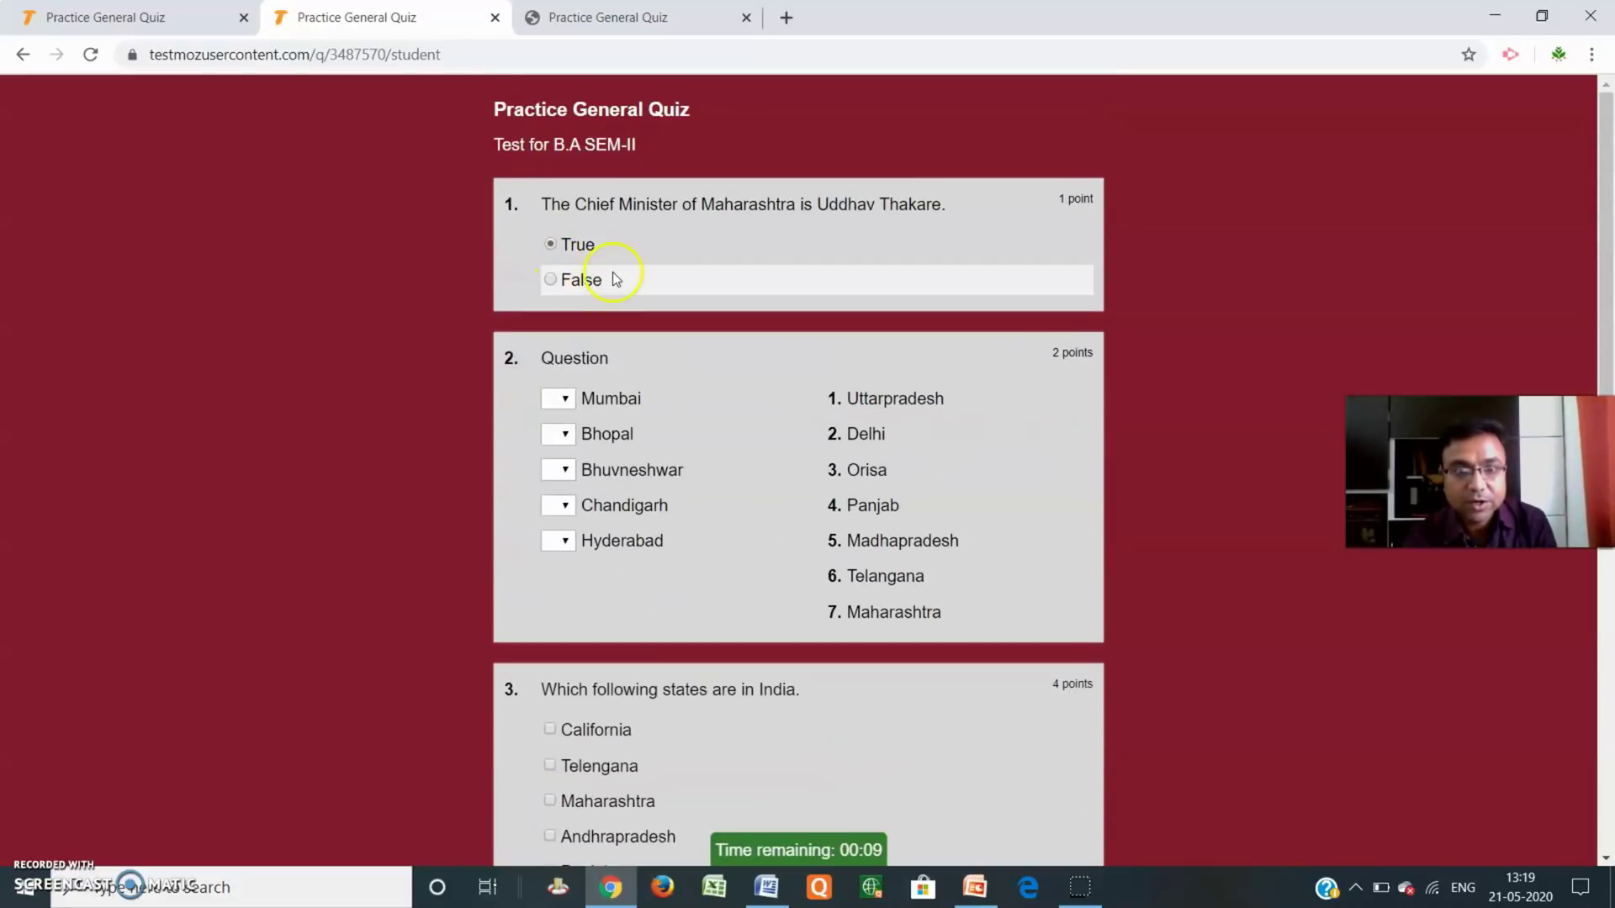
scroll(617, 279, "down", 1)
Match Mumbai 7, Bhopal 5, Bhuvneshwar 3, Chandigarh 4 and Hyderabad 6.
left_click(565, 294)
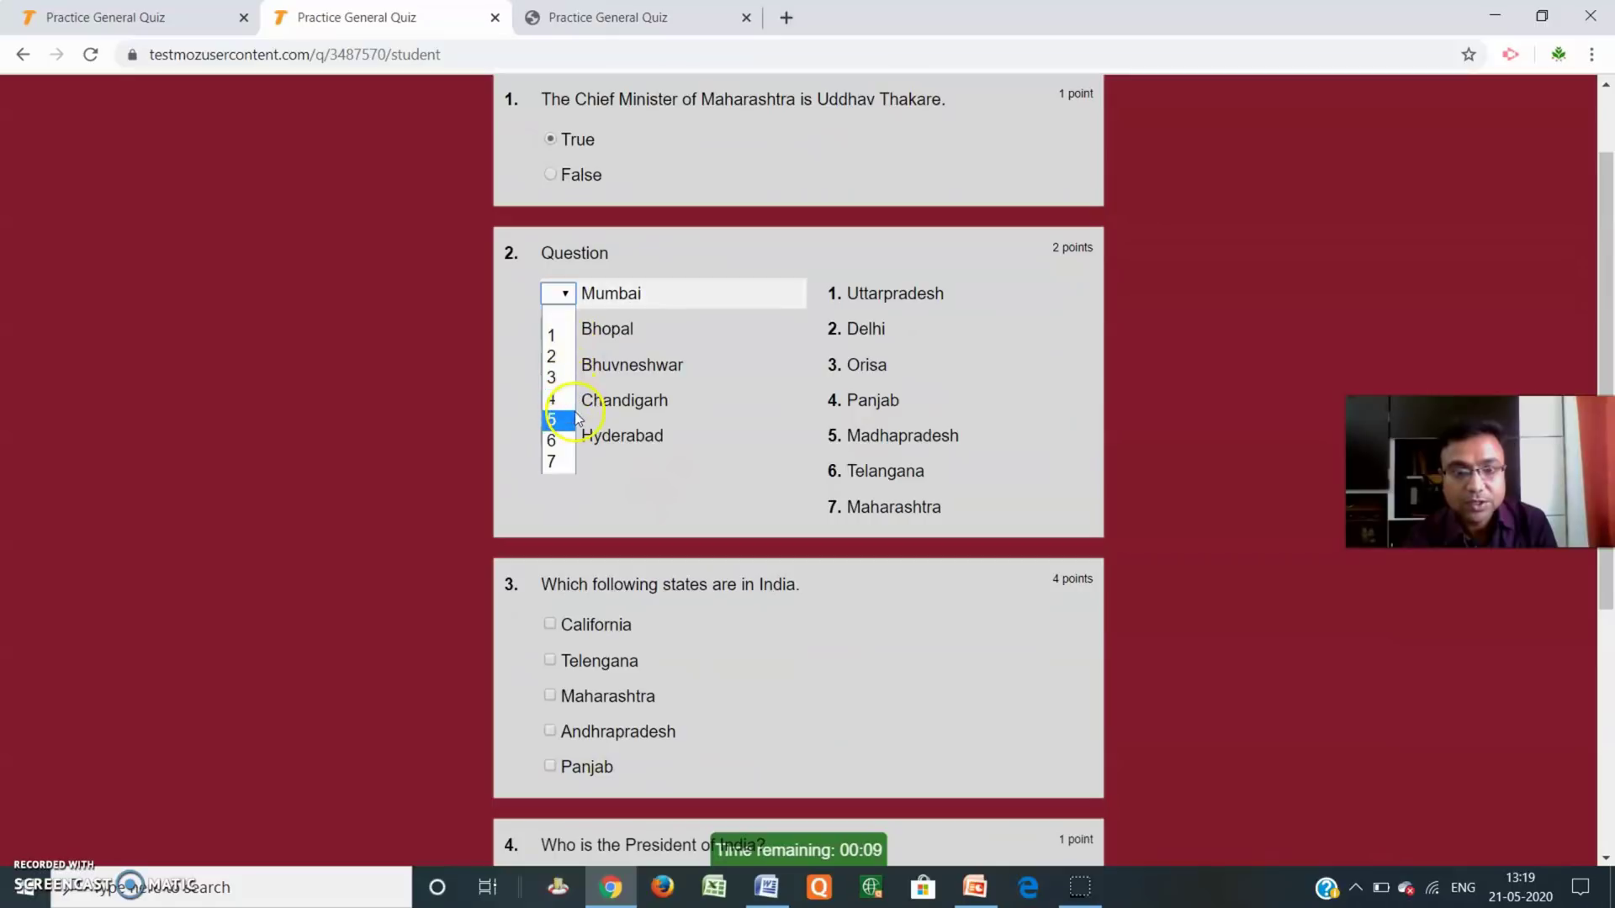
left_click(557, 462)
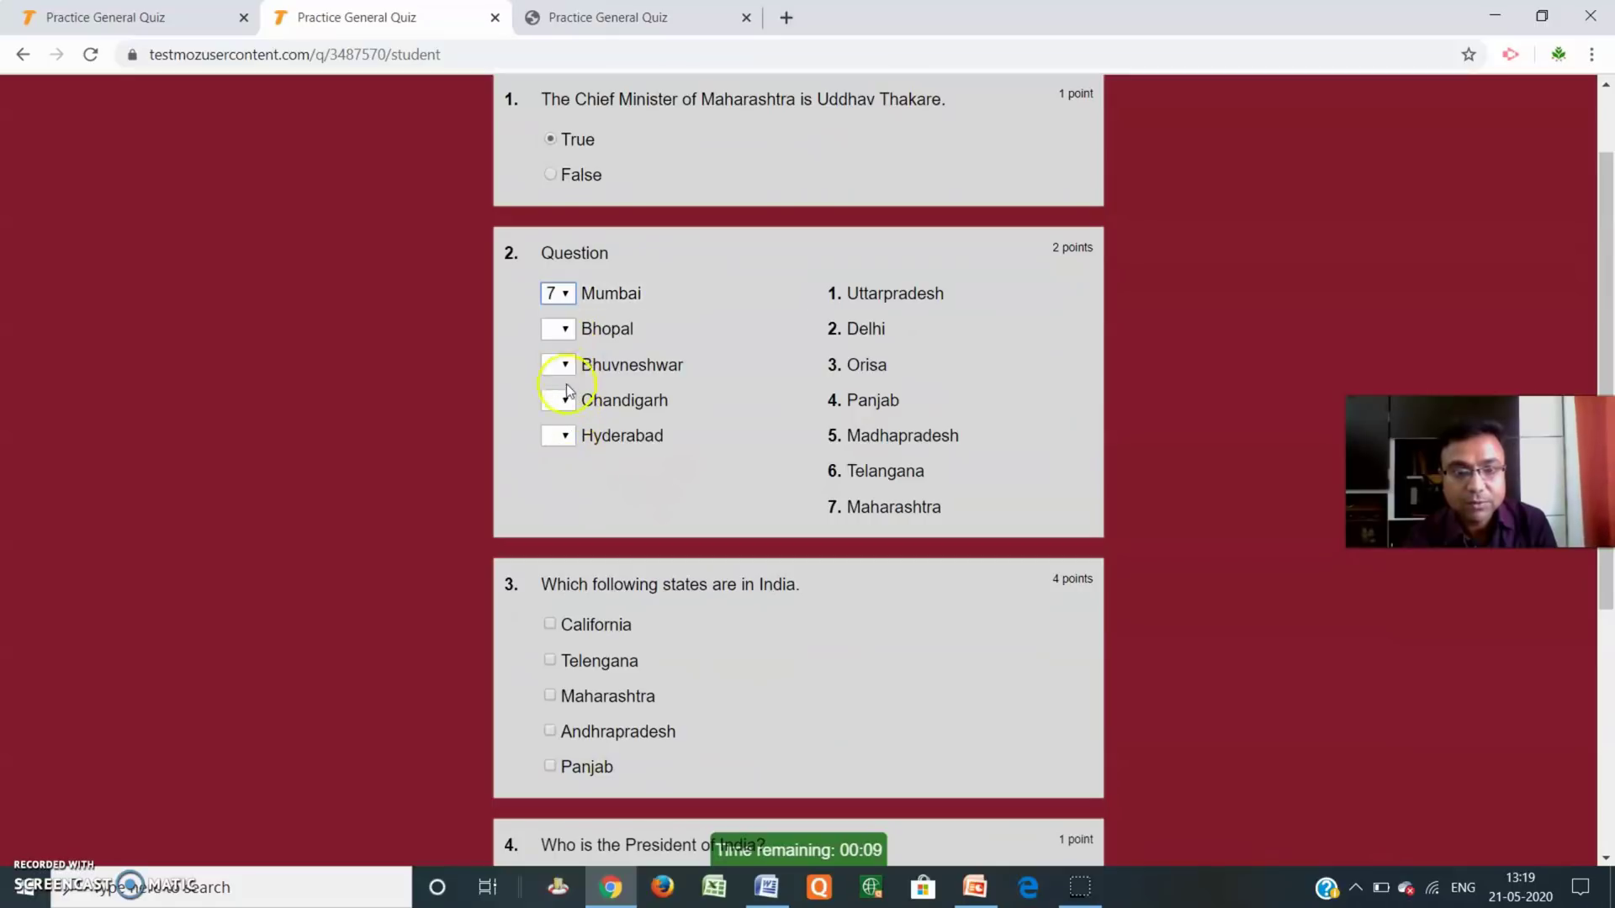
left_click(561, 333)
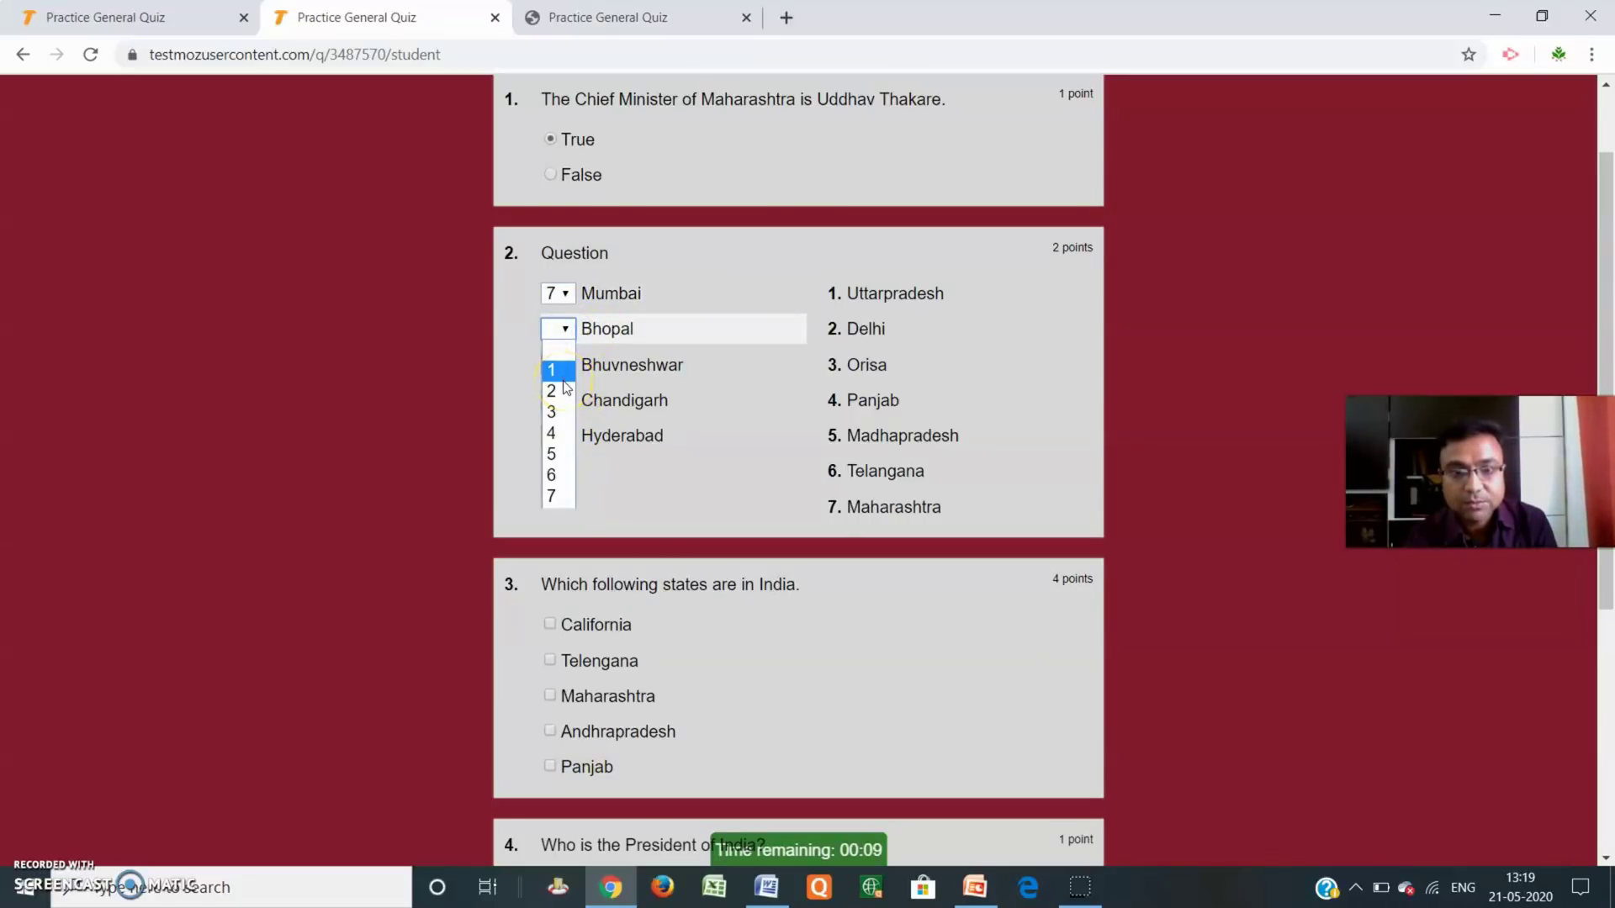
left_click(558, 454)
left_click(562, 367)
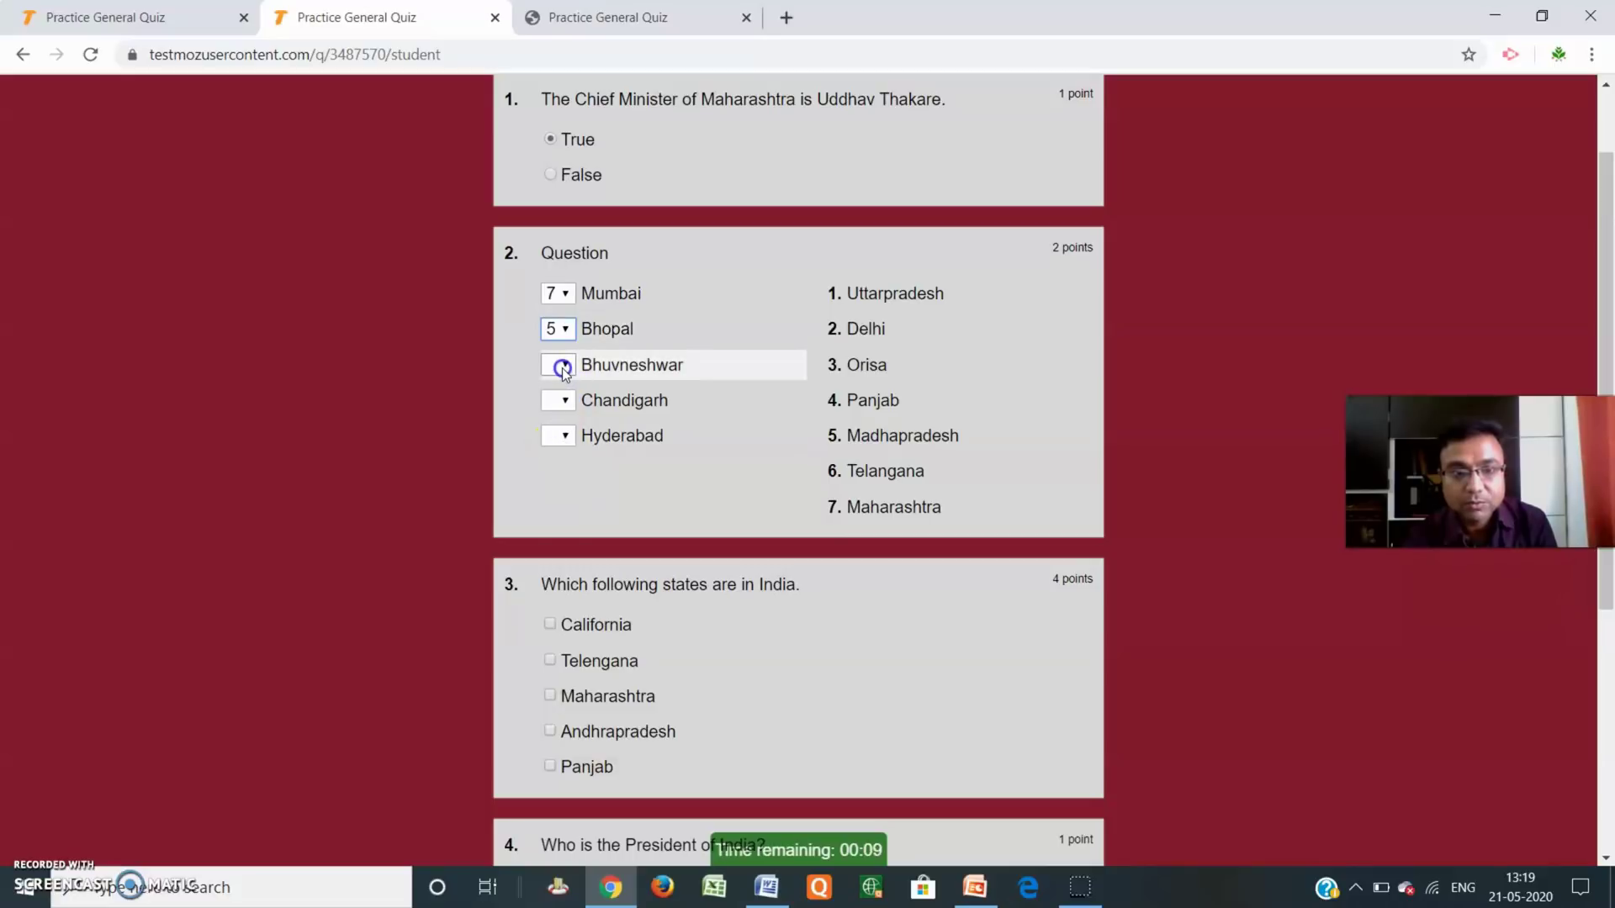
left_click(566, 471)
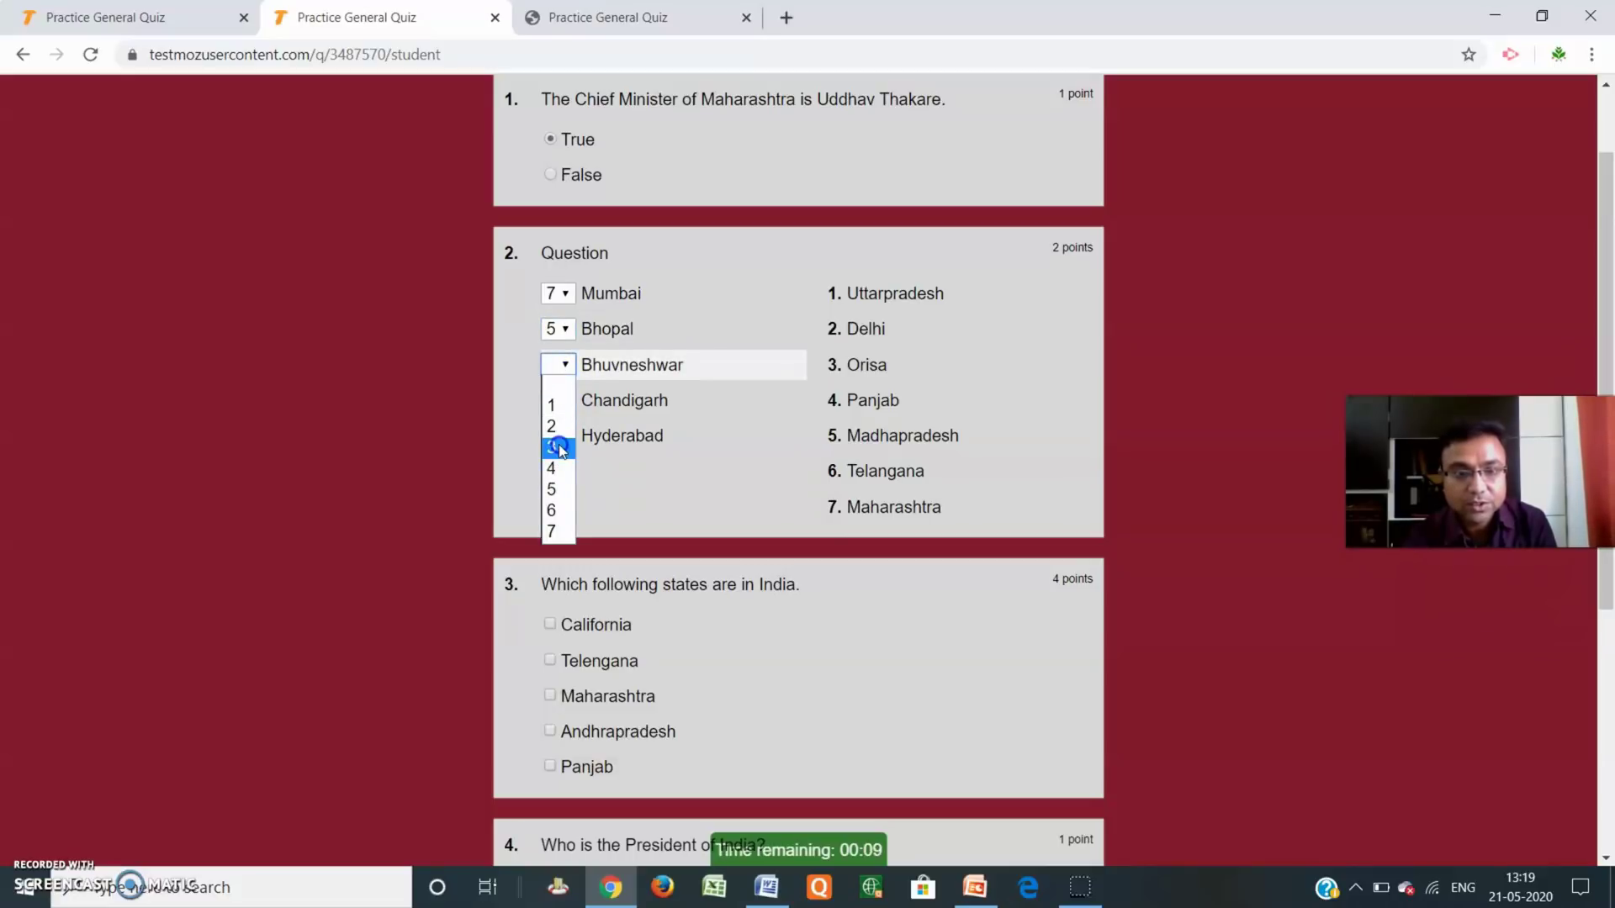
left_click(560, 448)
left_click(567, 398)
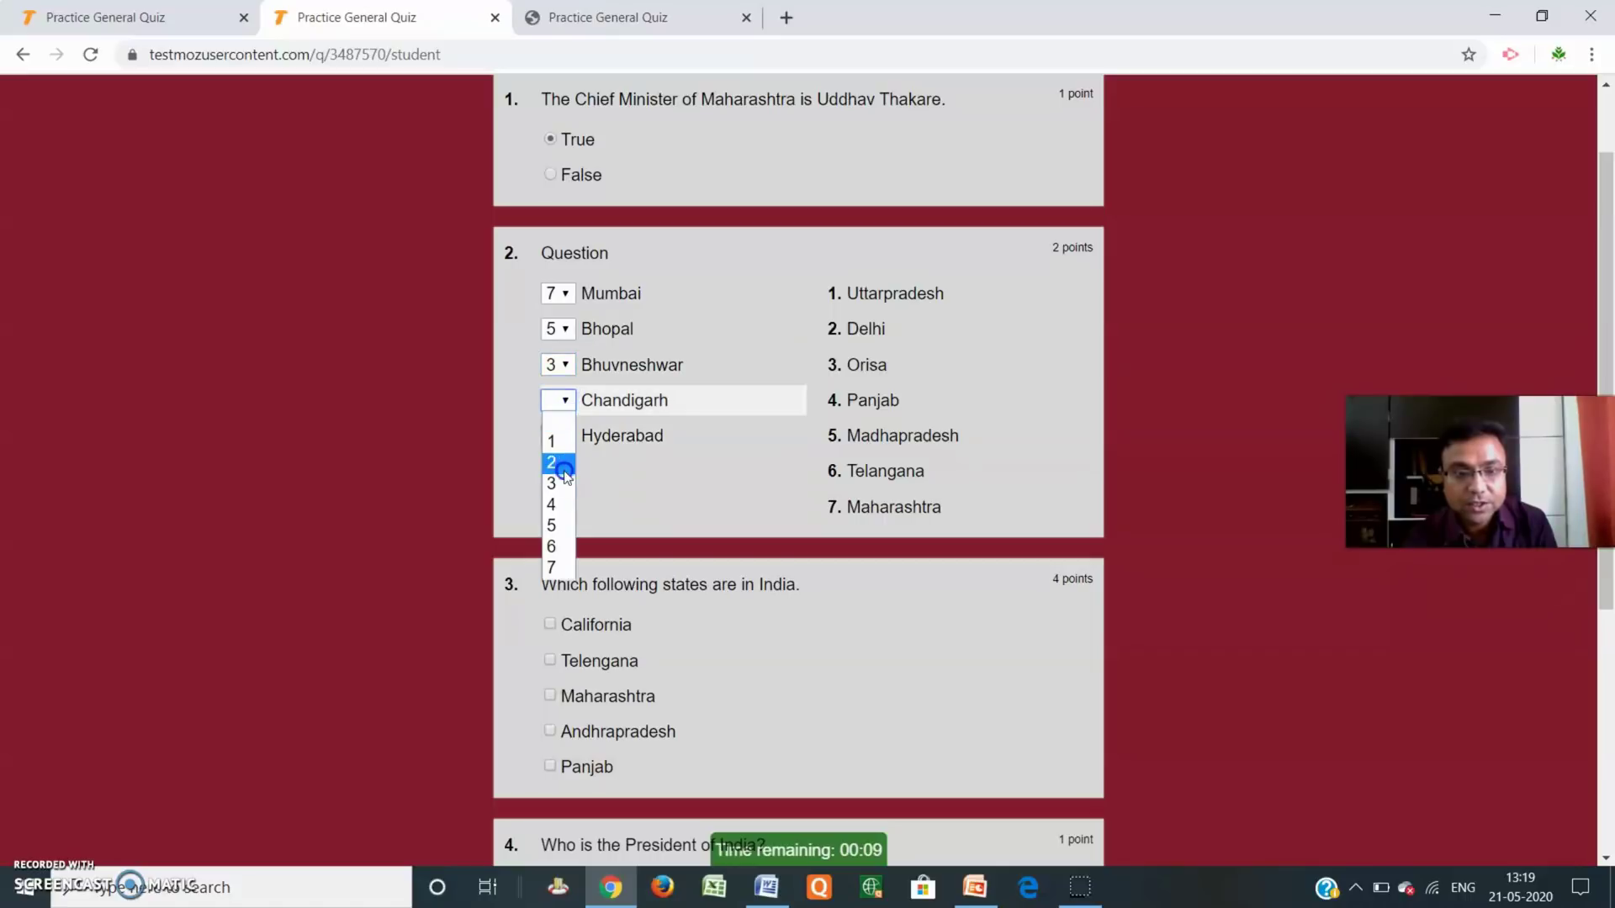
left_click(564, 508)
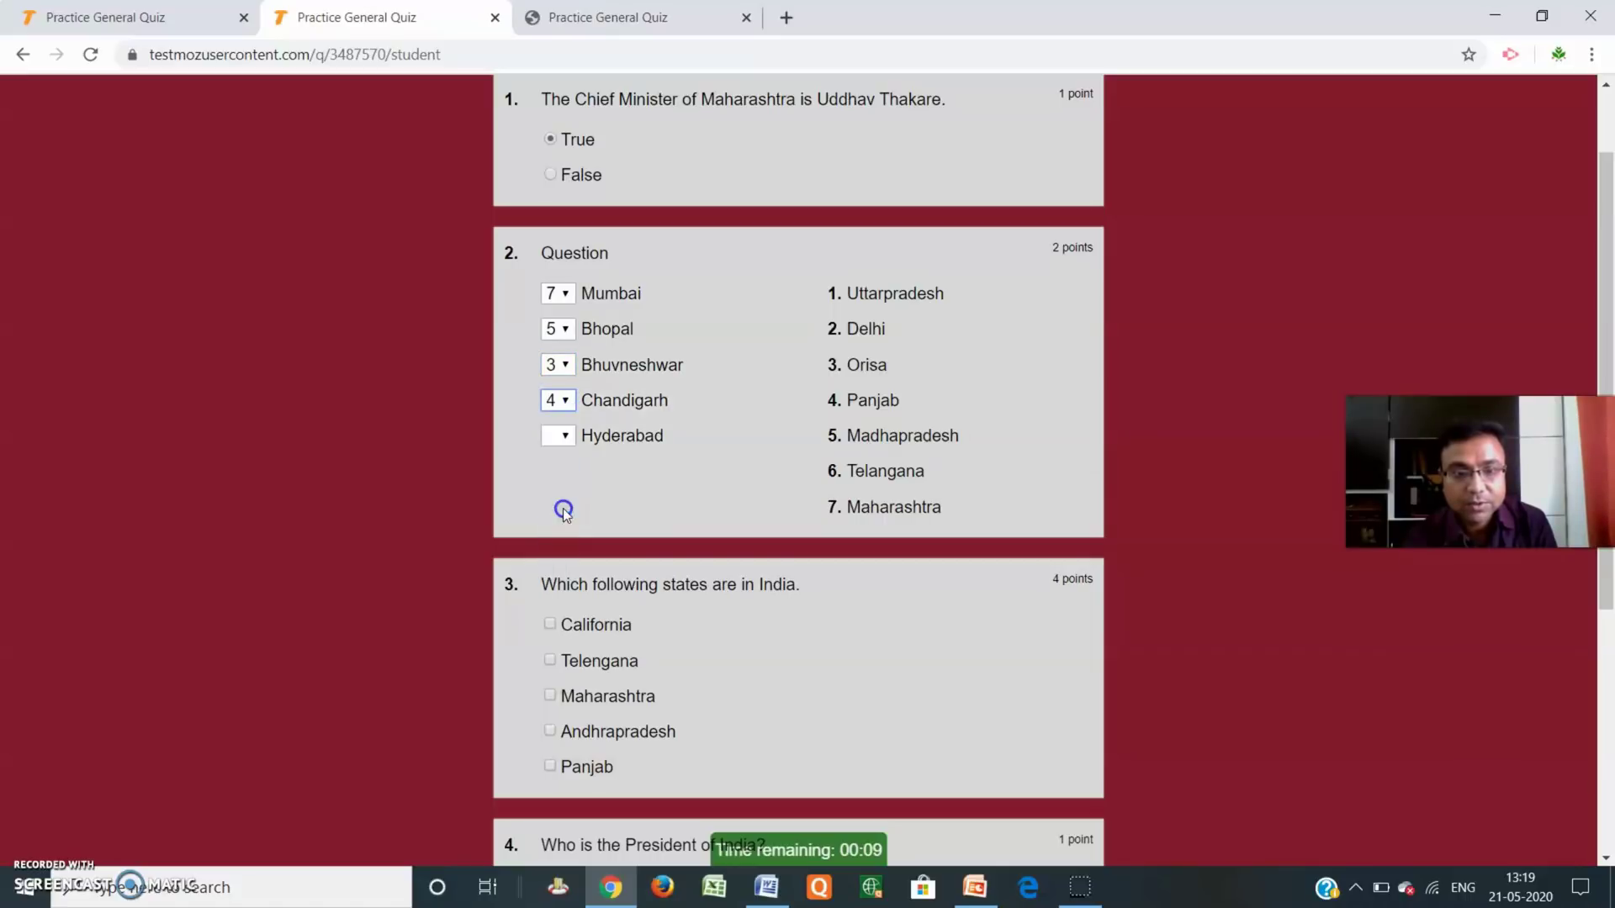
left_click(559, 436)
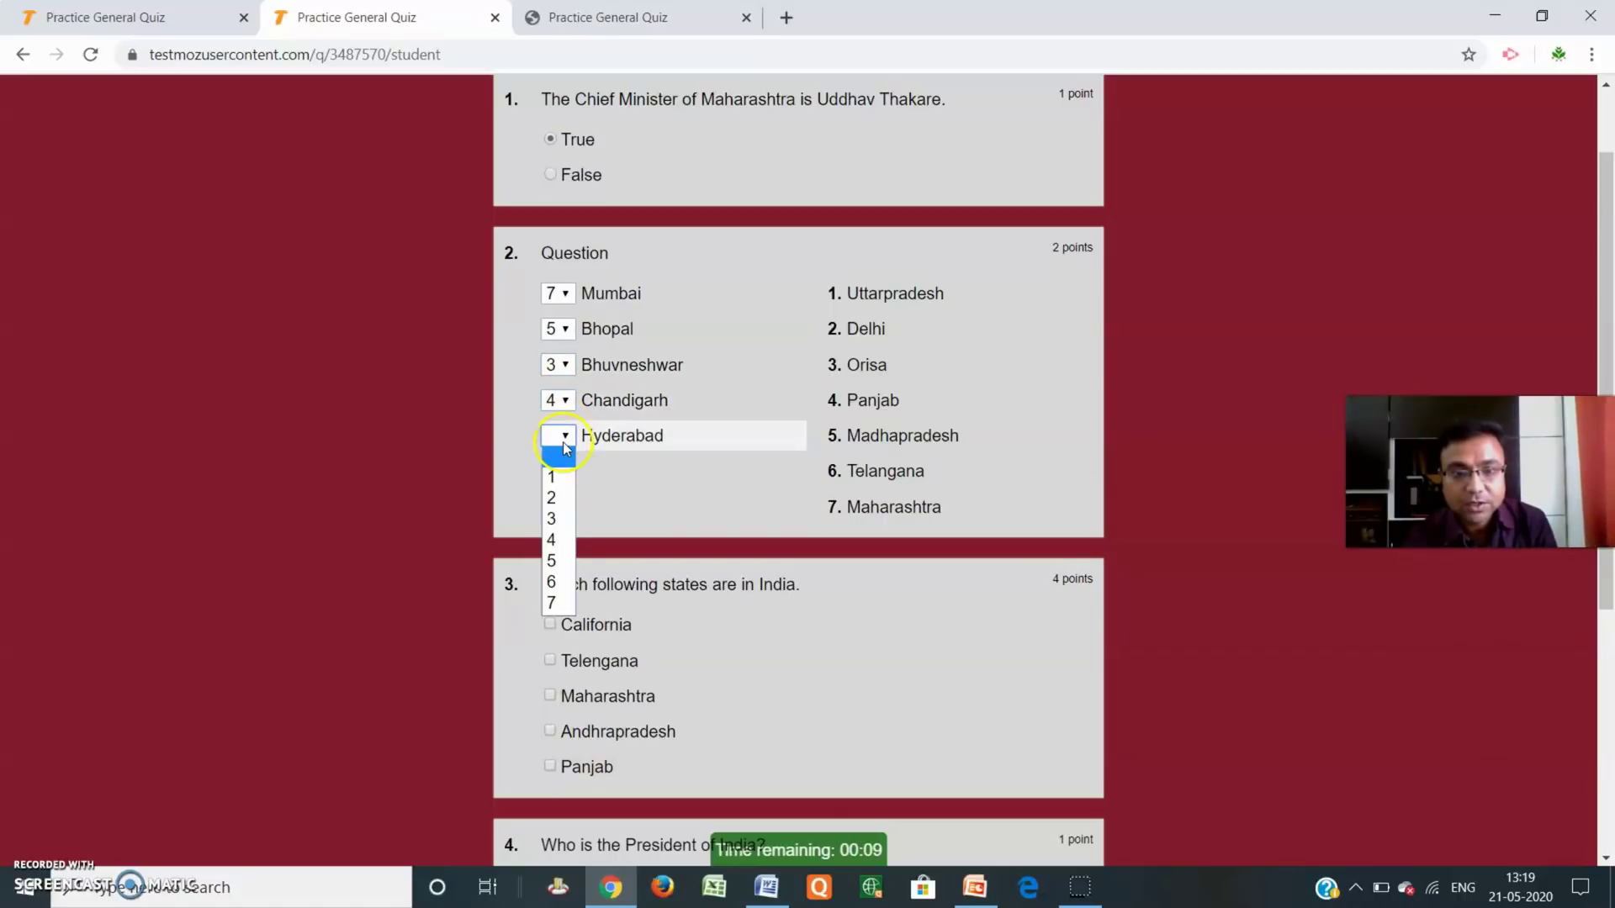
left_click(553, 583)
Tick Telengana, Maharashtra and Panjab as states in India.
scroll(629, 456, "down", 2)
scroll(629, 456, "down", 2)
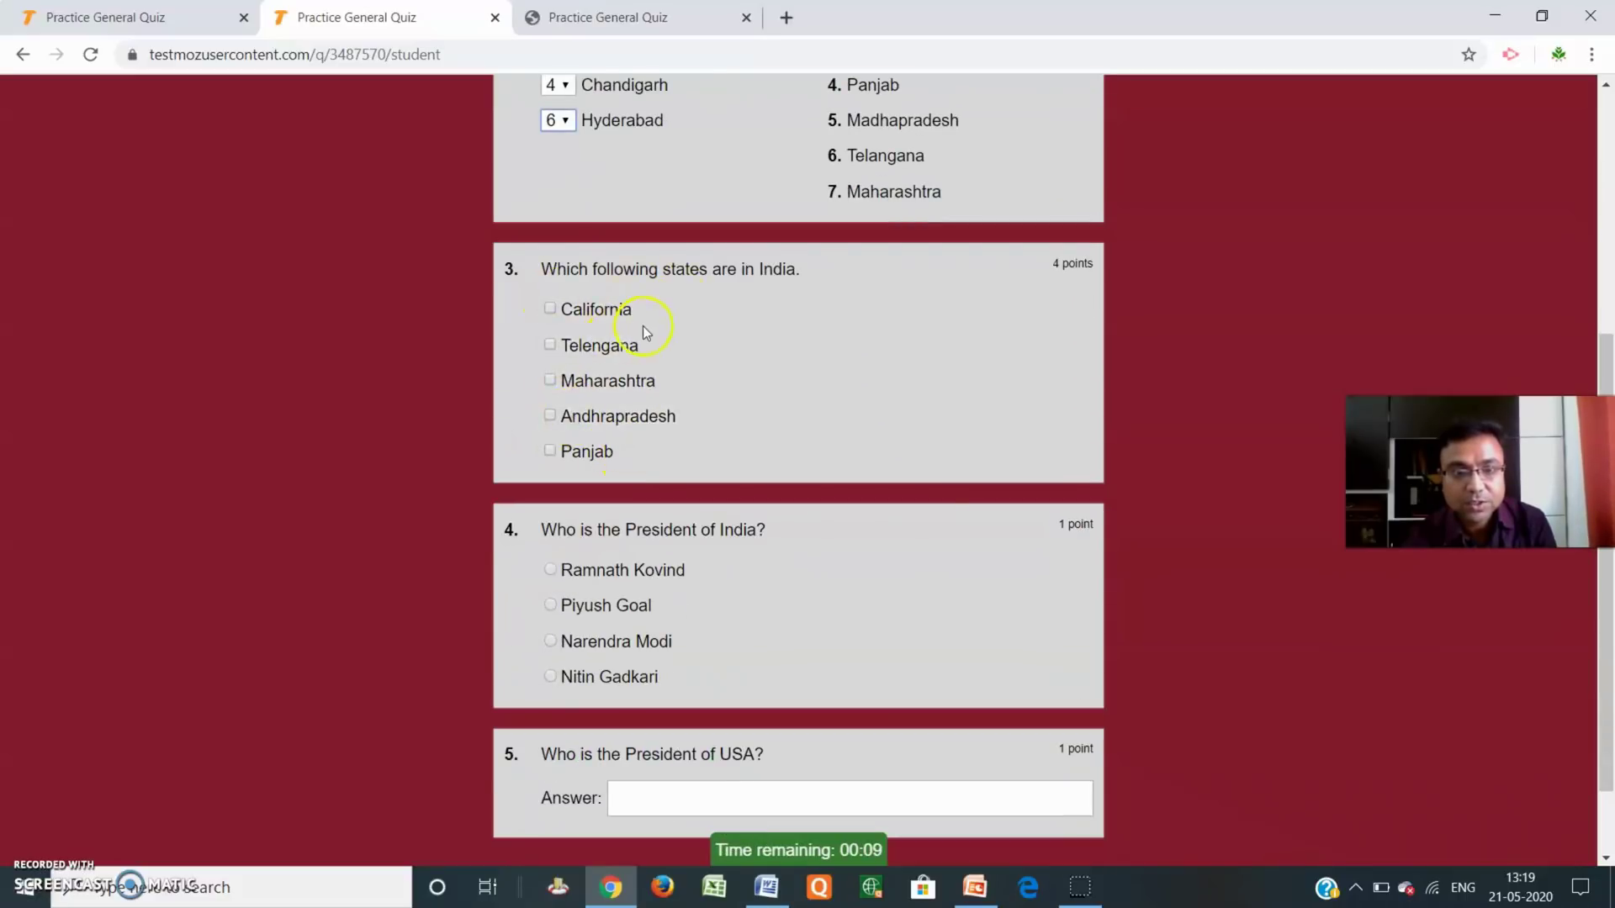
left_click(550, 345)
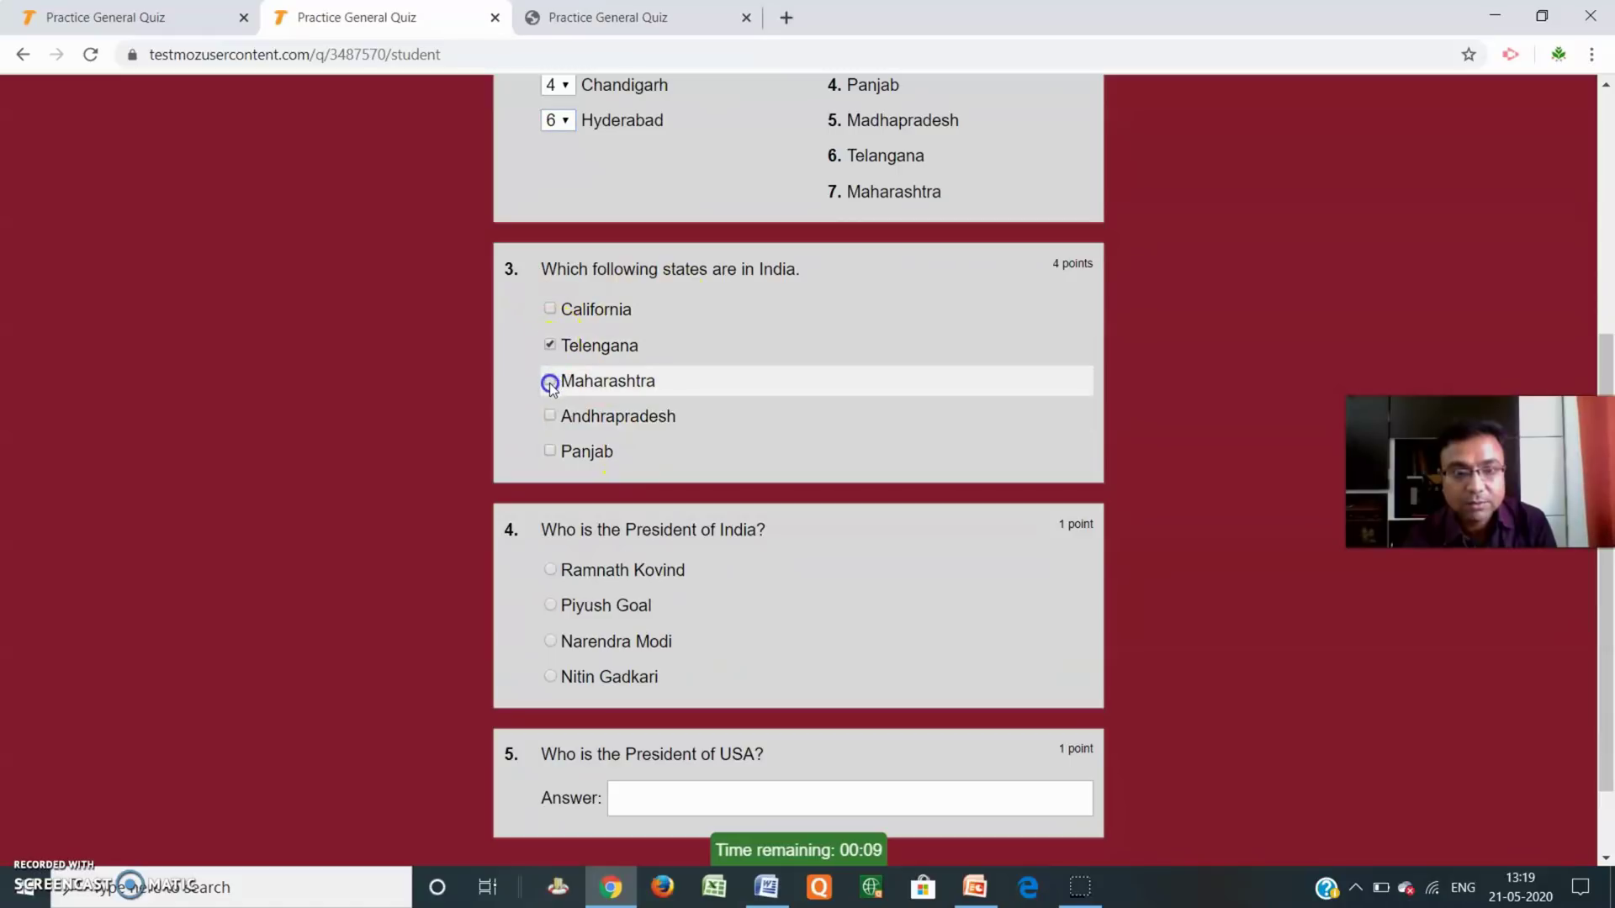
left_click(550, 382)
left_click(550, 451)
Choose Ramnath Kovind, answer Donald Trump for the US President, and submit the quiz.
scroll(738, 383, "down", 1)
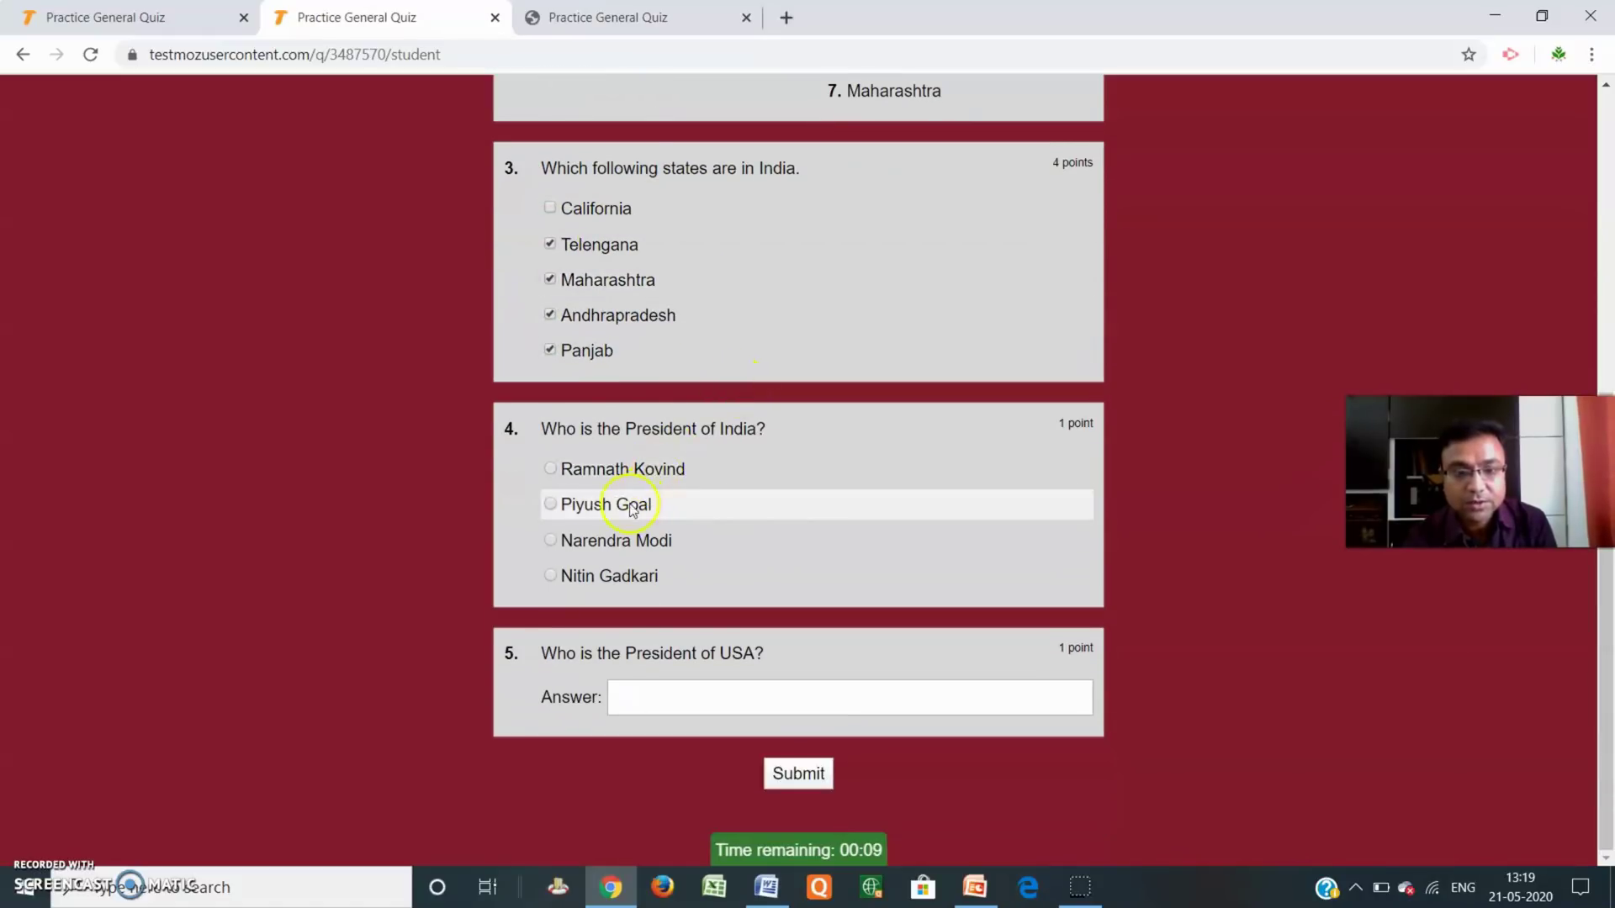
left_click(550, 472)
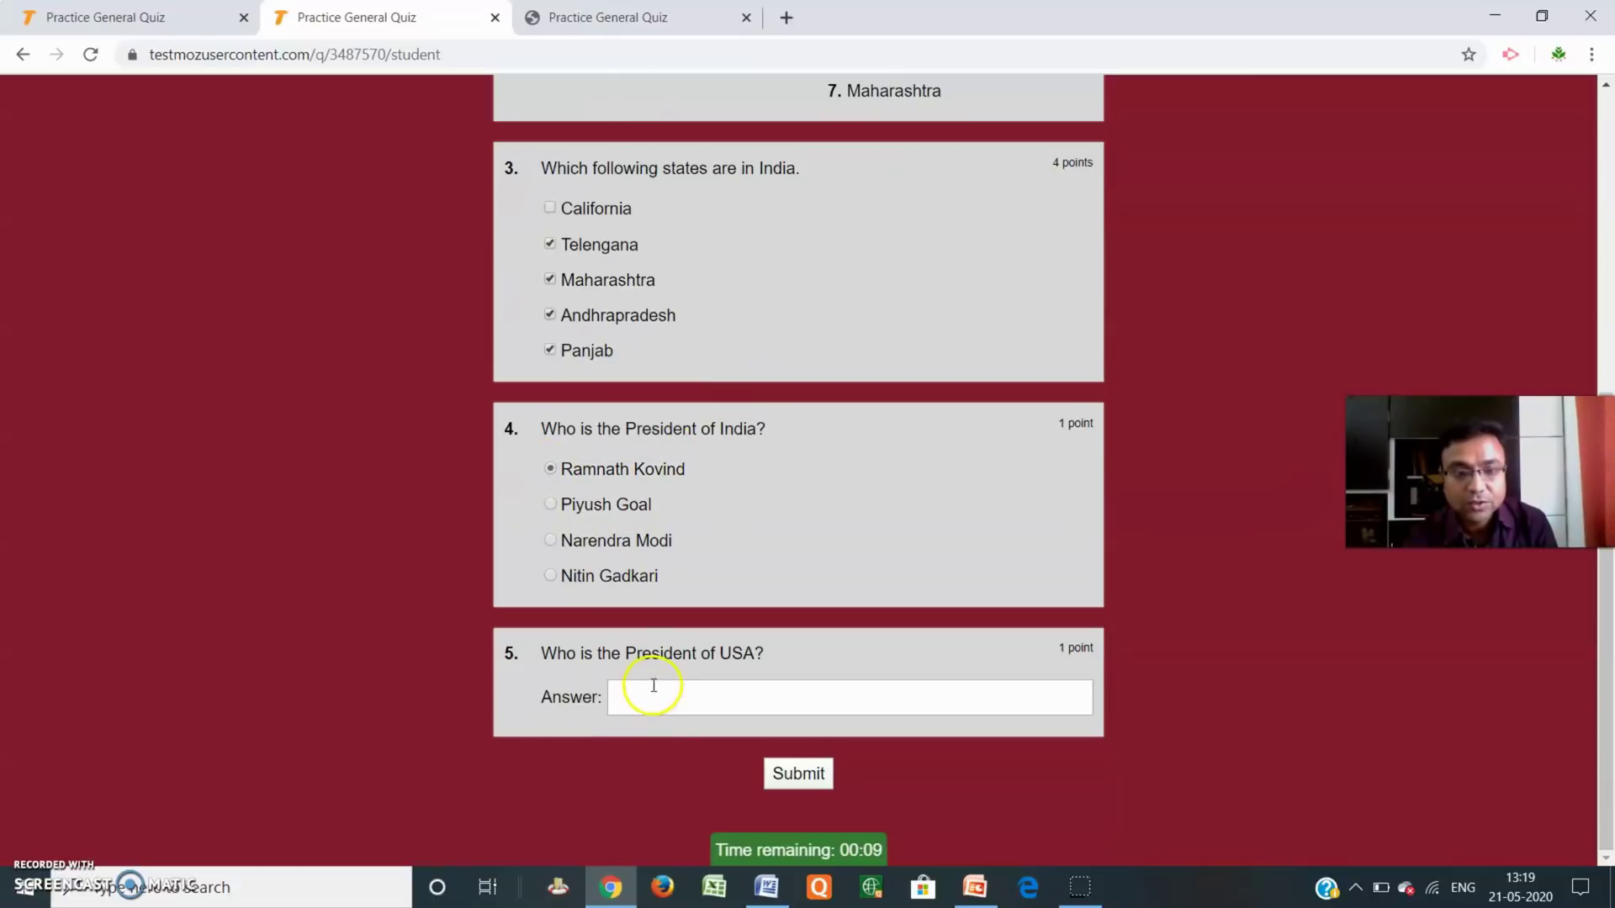
left_click(653, 683)
type("D")
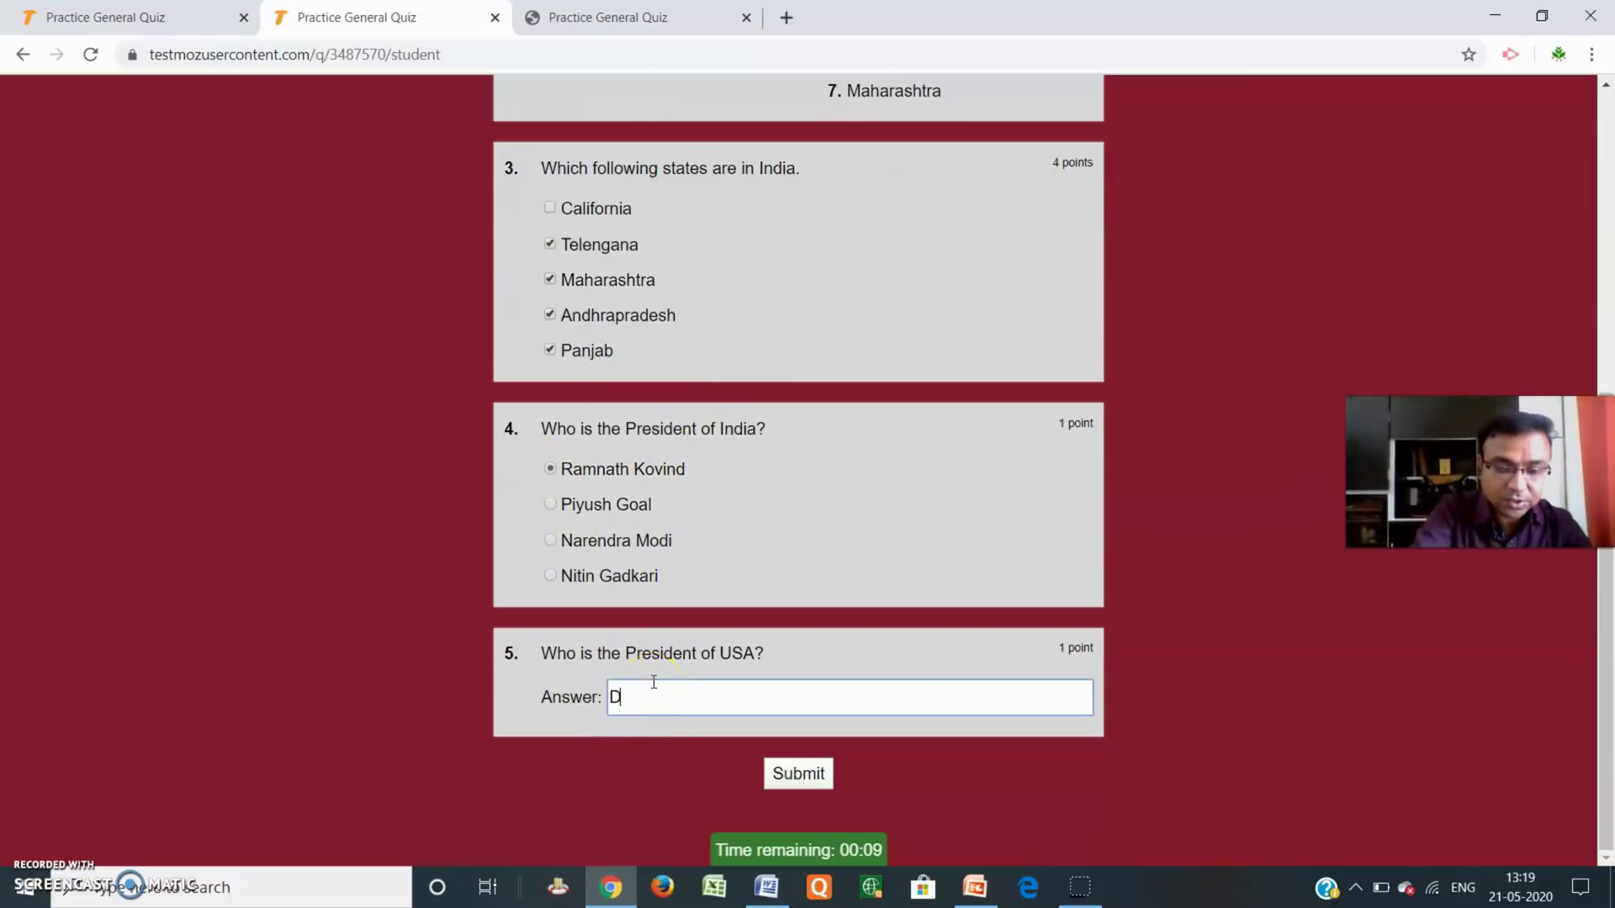
type("onal")
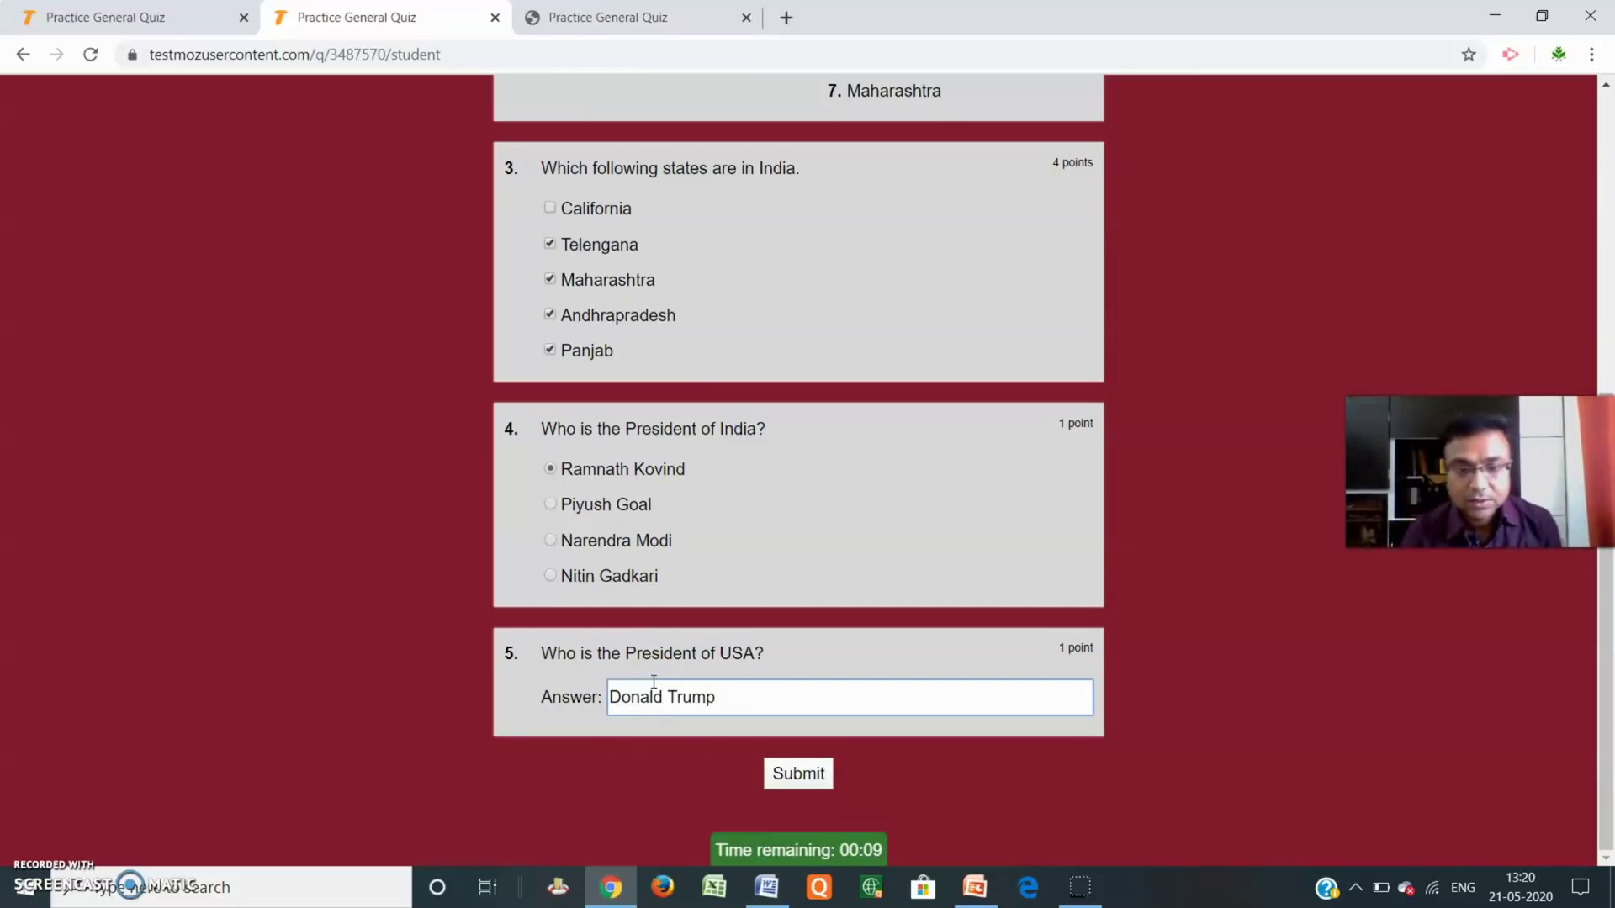
left_click(797, 774)
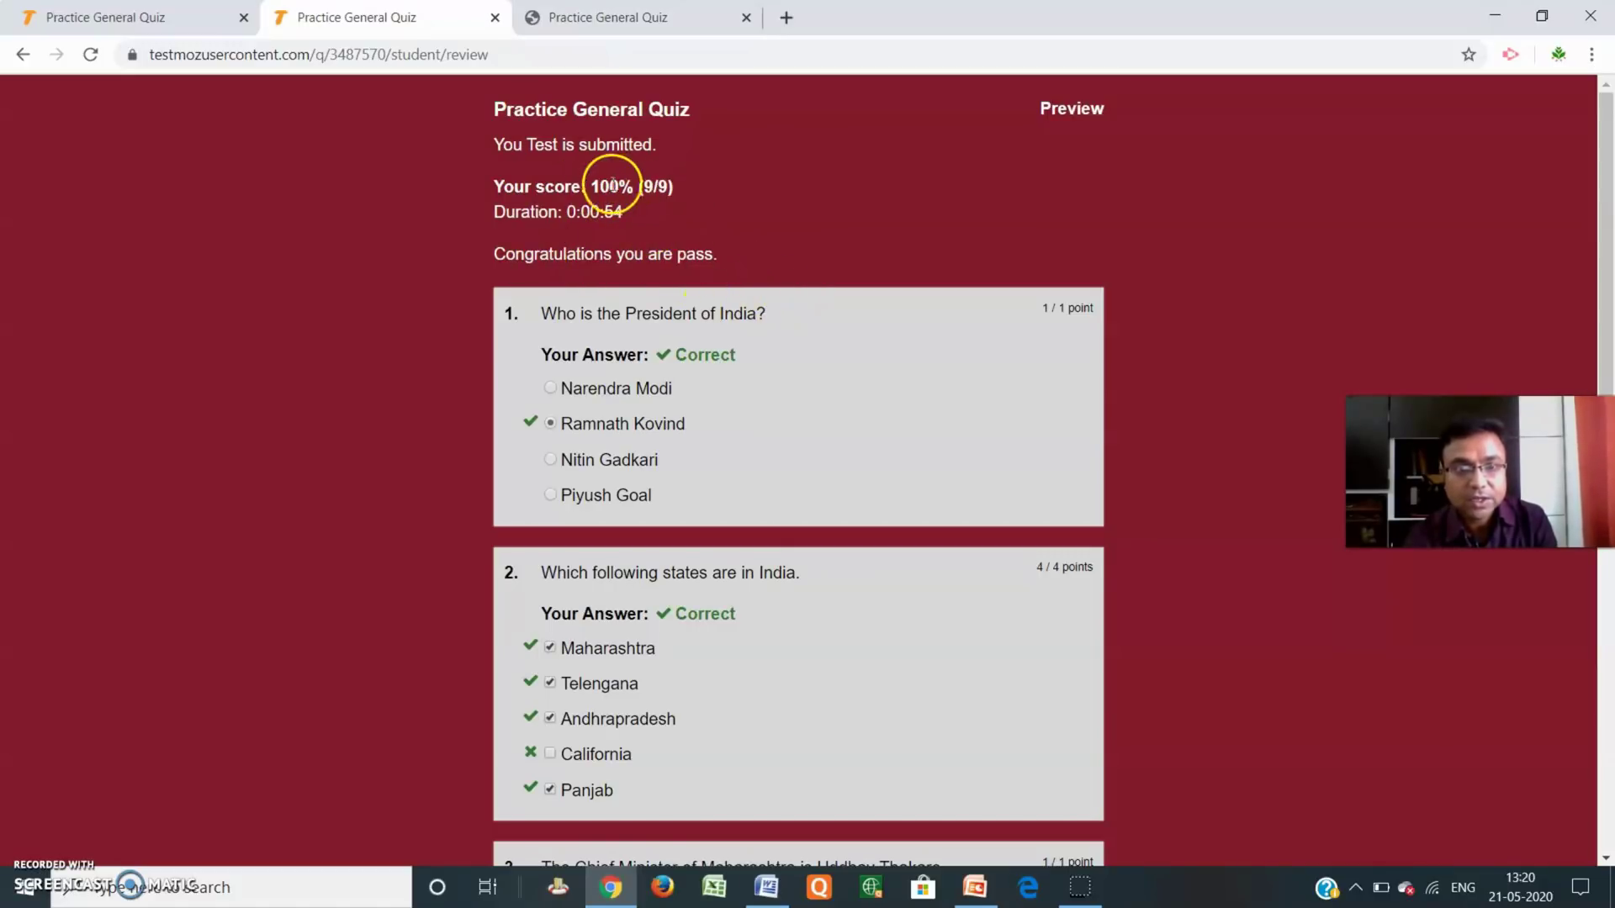
Check the 100% (9/9) results, then bring up the printable answer-key tab.
scroll(725, 265, "down", 6)
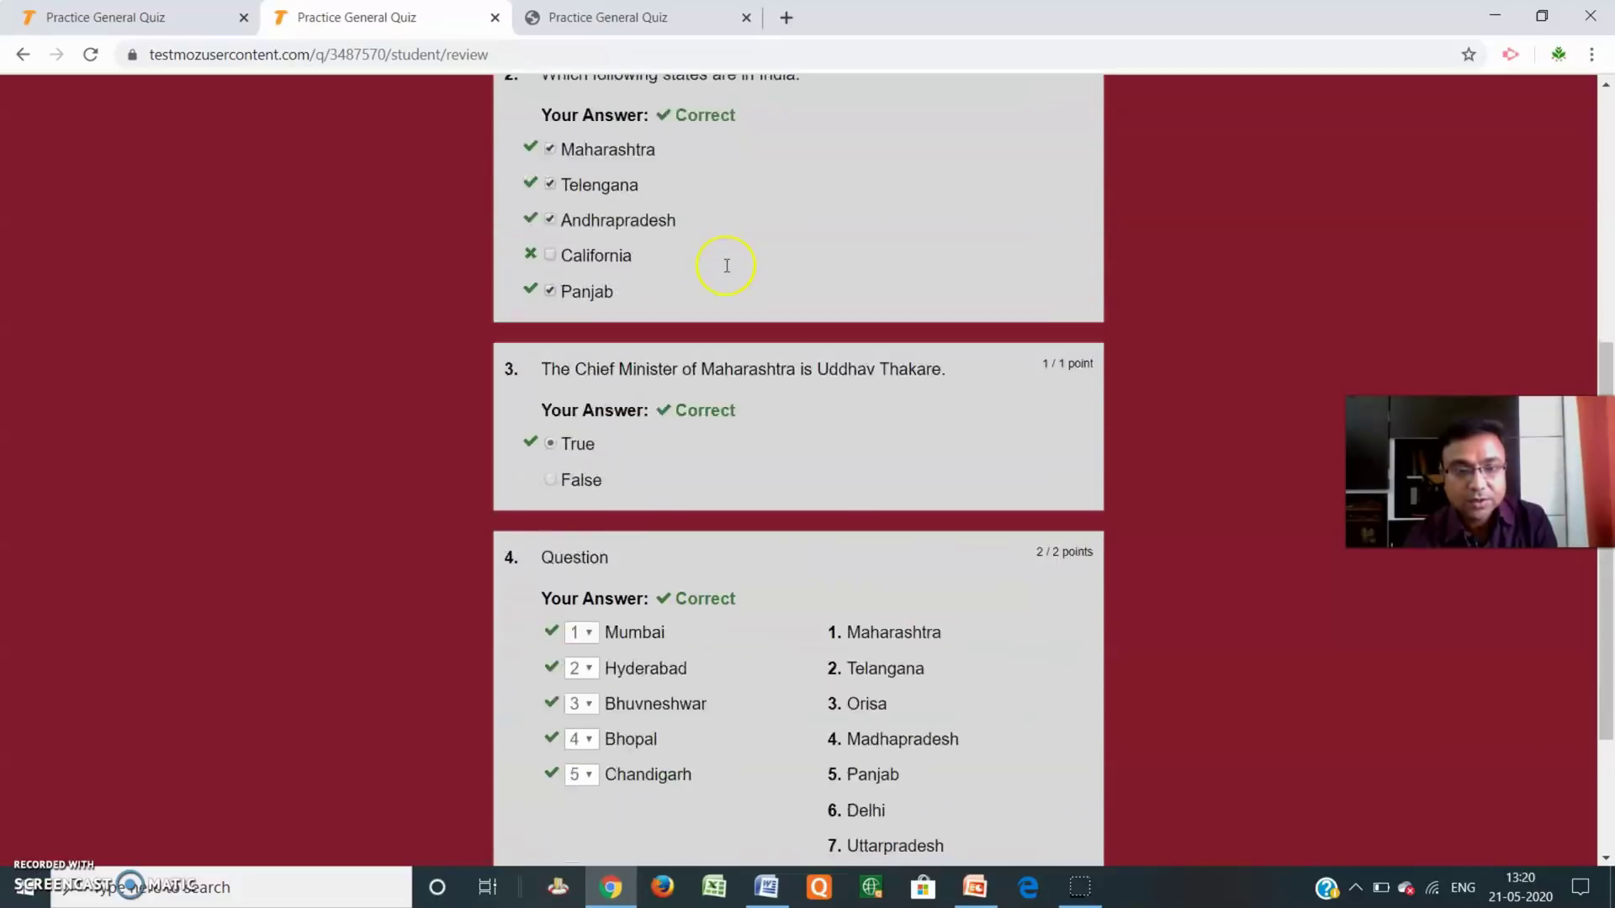
scroll(727, 266, "down", 3)
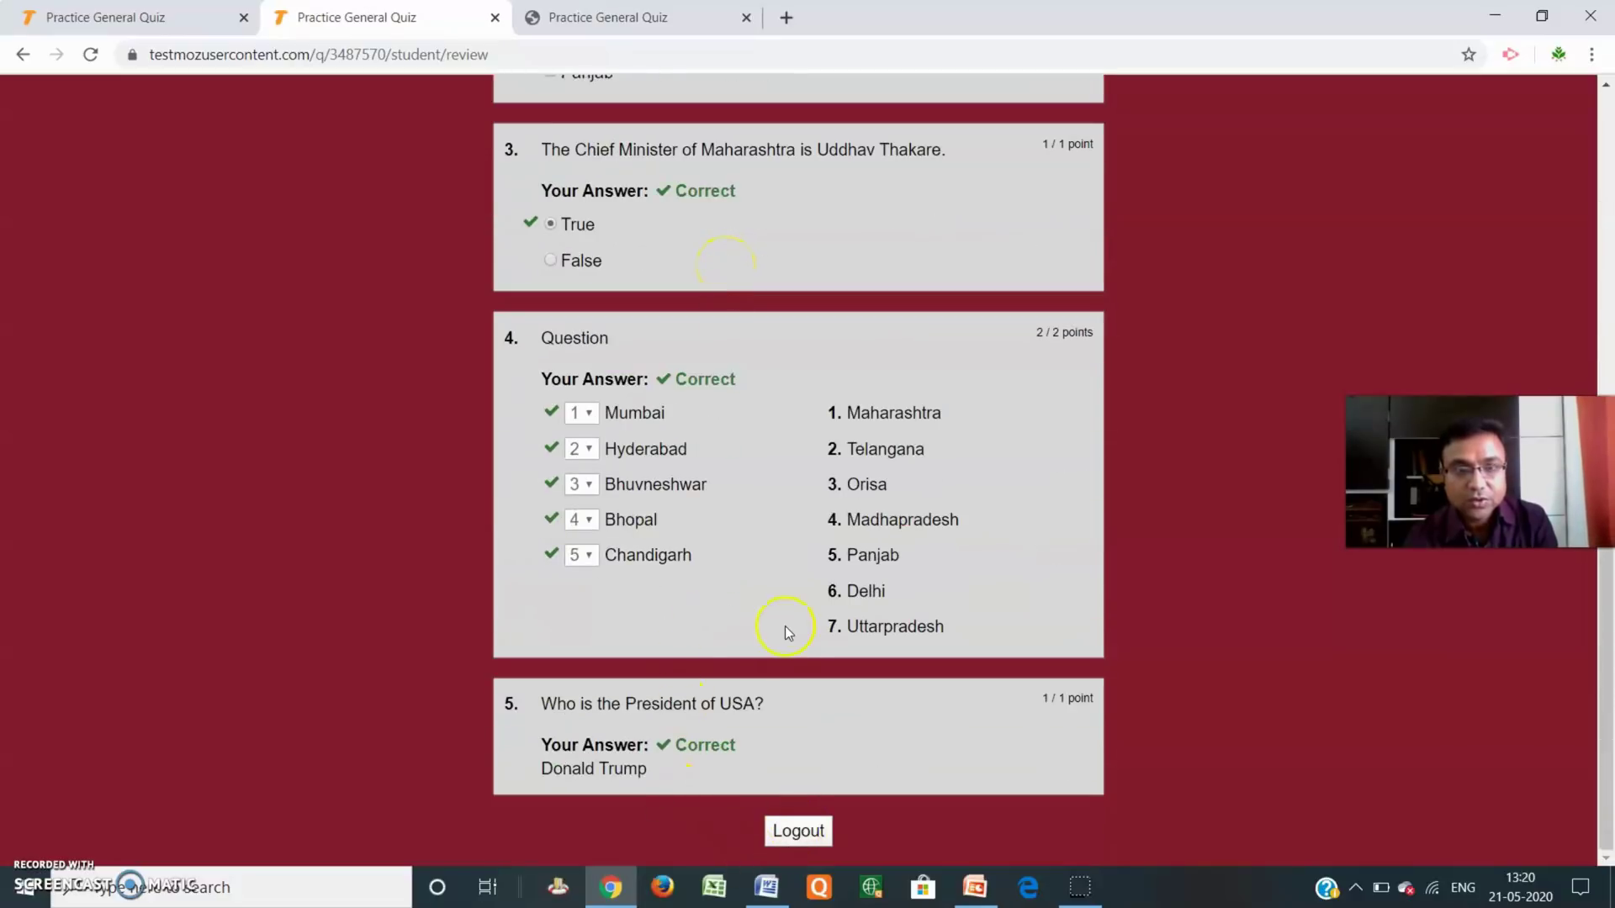
scroll(768, 673, "up", 10)
left_click(614, 18)
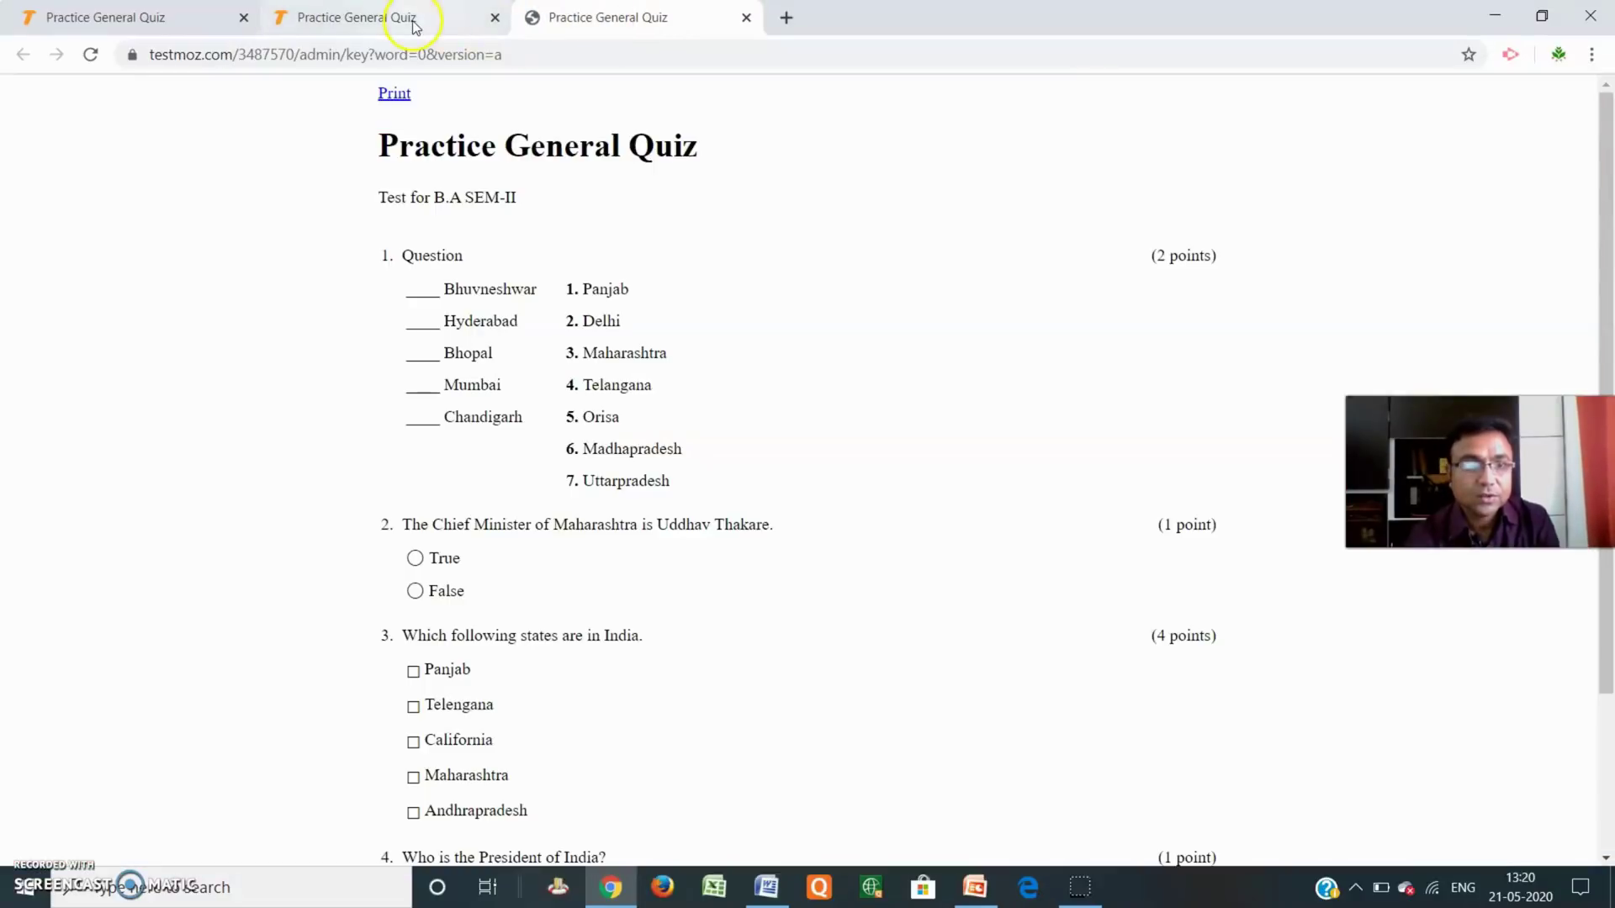
Close the student quiz and answer-key tabs, keeping the publish page.
left_click(139, 18)
left_click(379, 17)
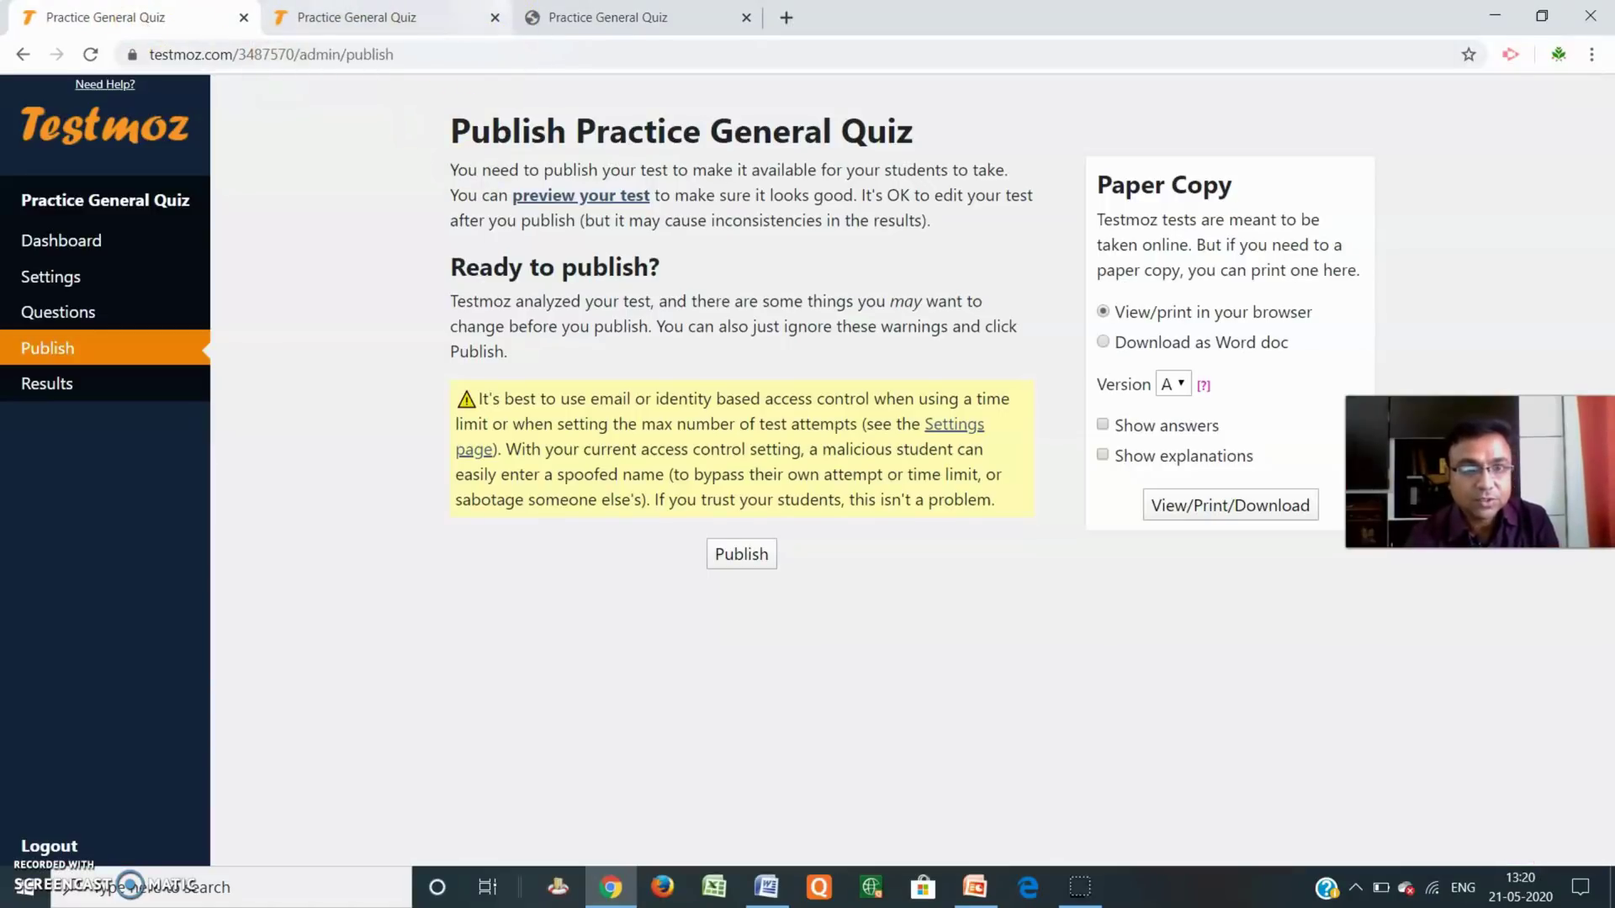
left_click(493, 18)
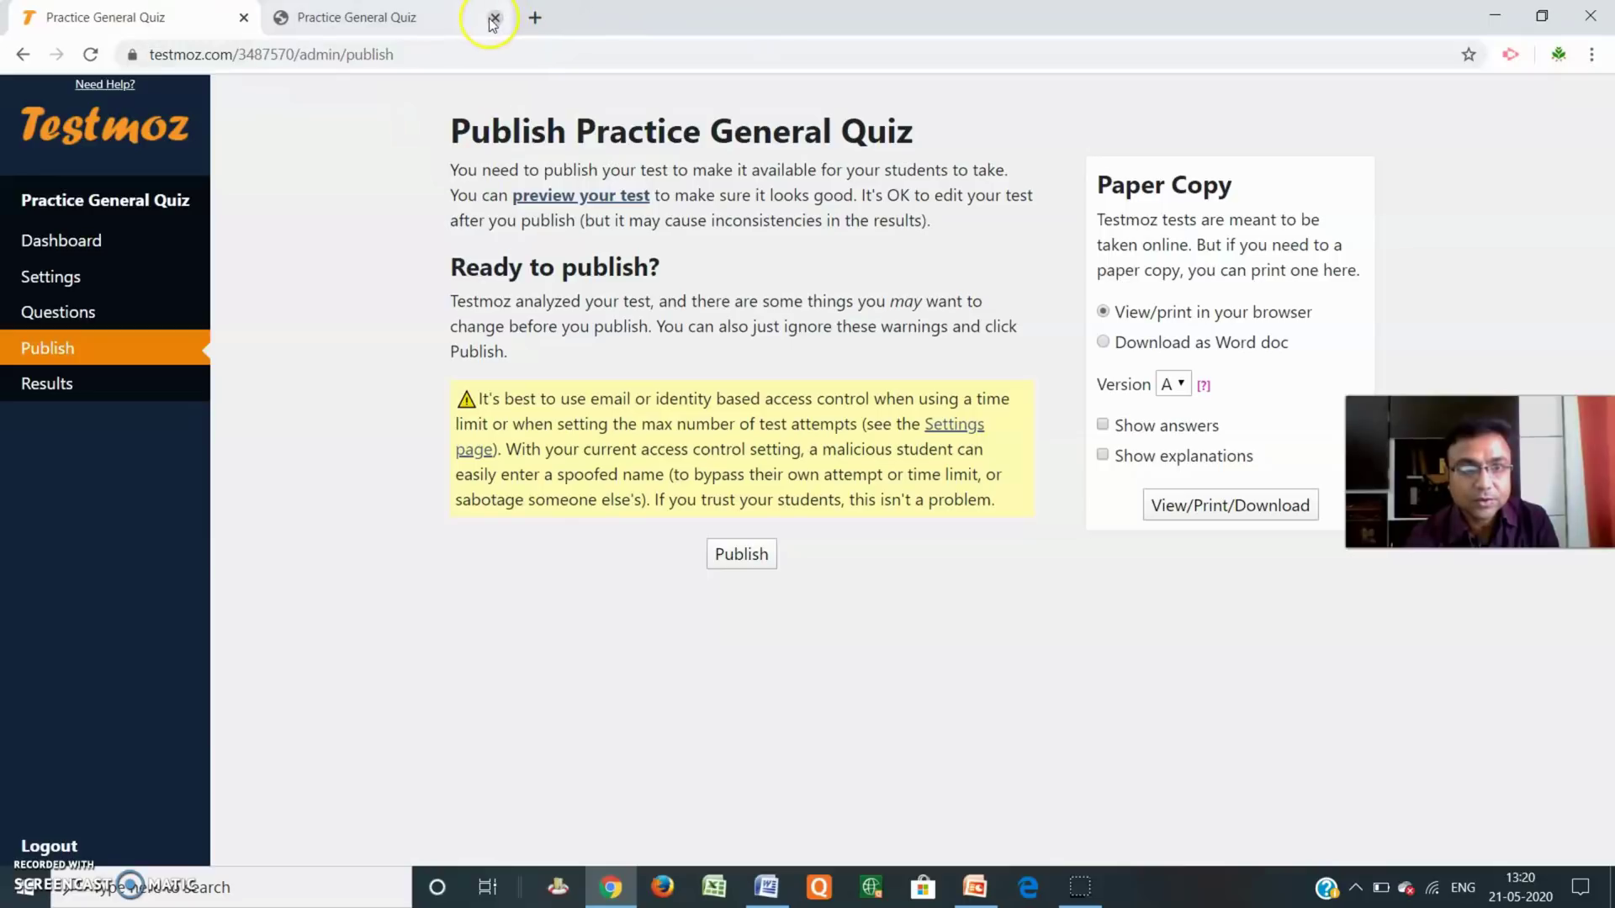
left_click(494, 19)
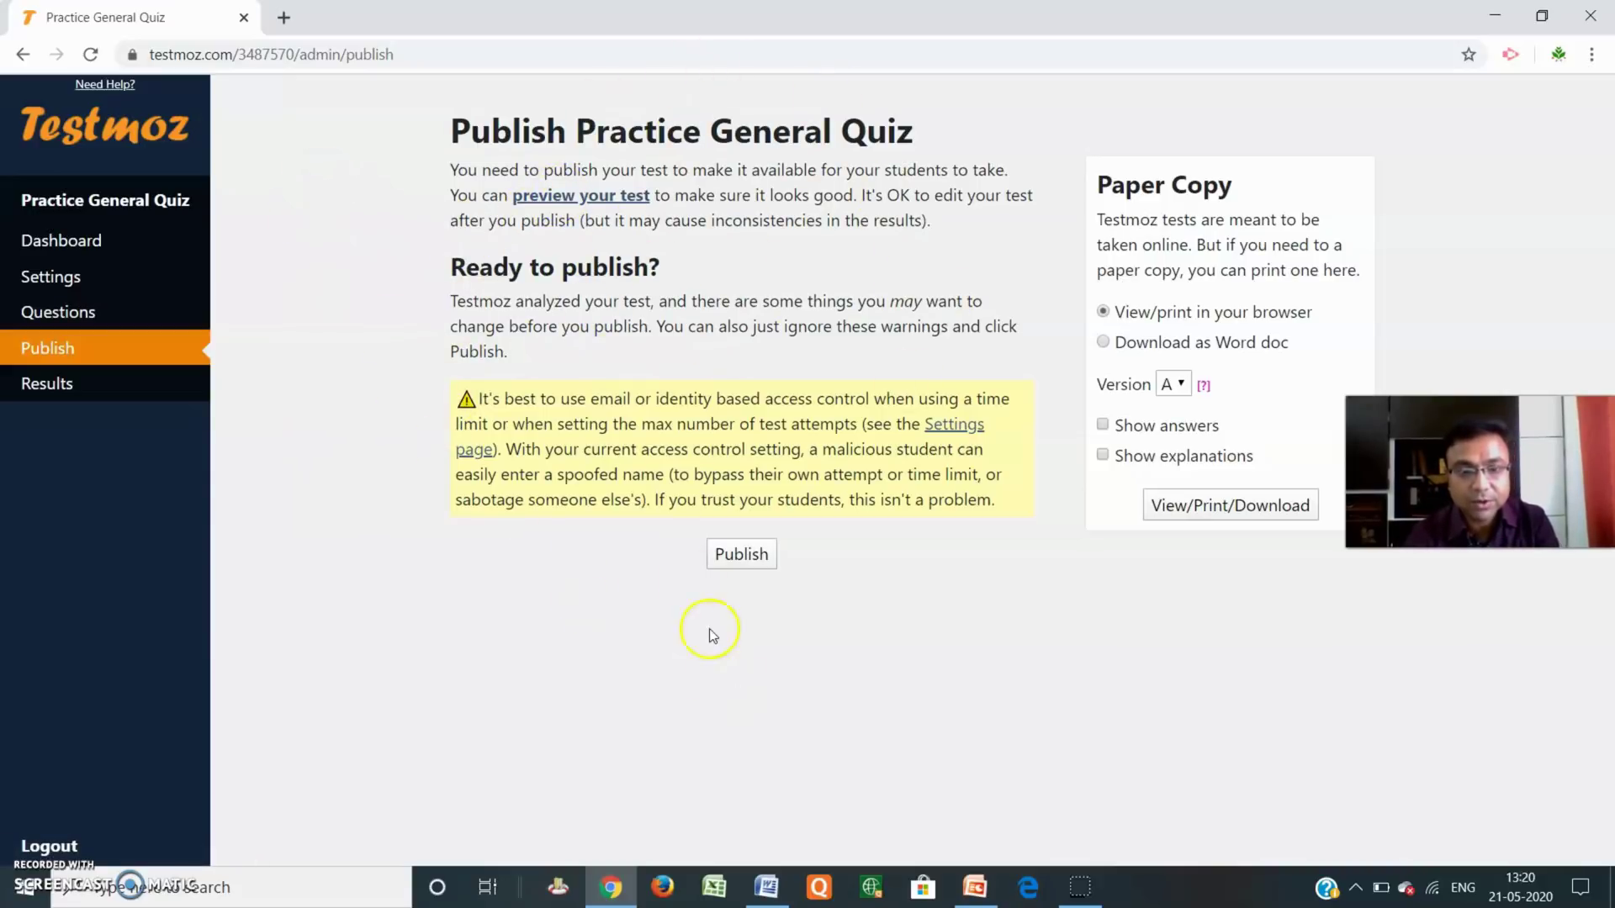
Publish the quiz for students and select its test link and passcode.
left_click(747, 556)
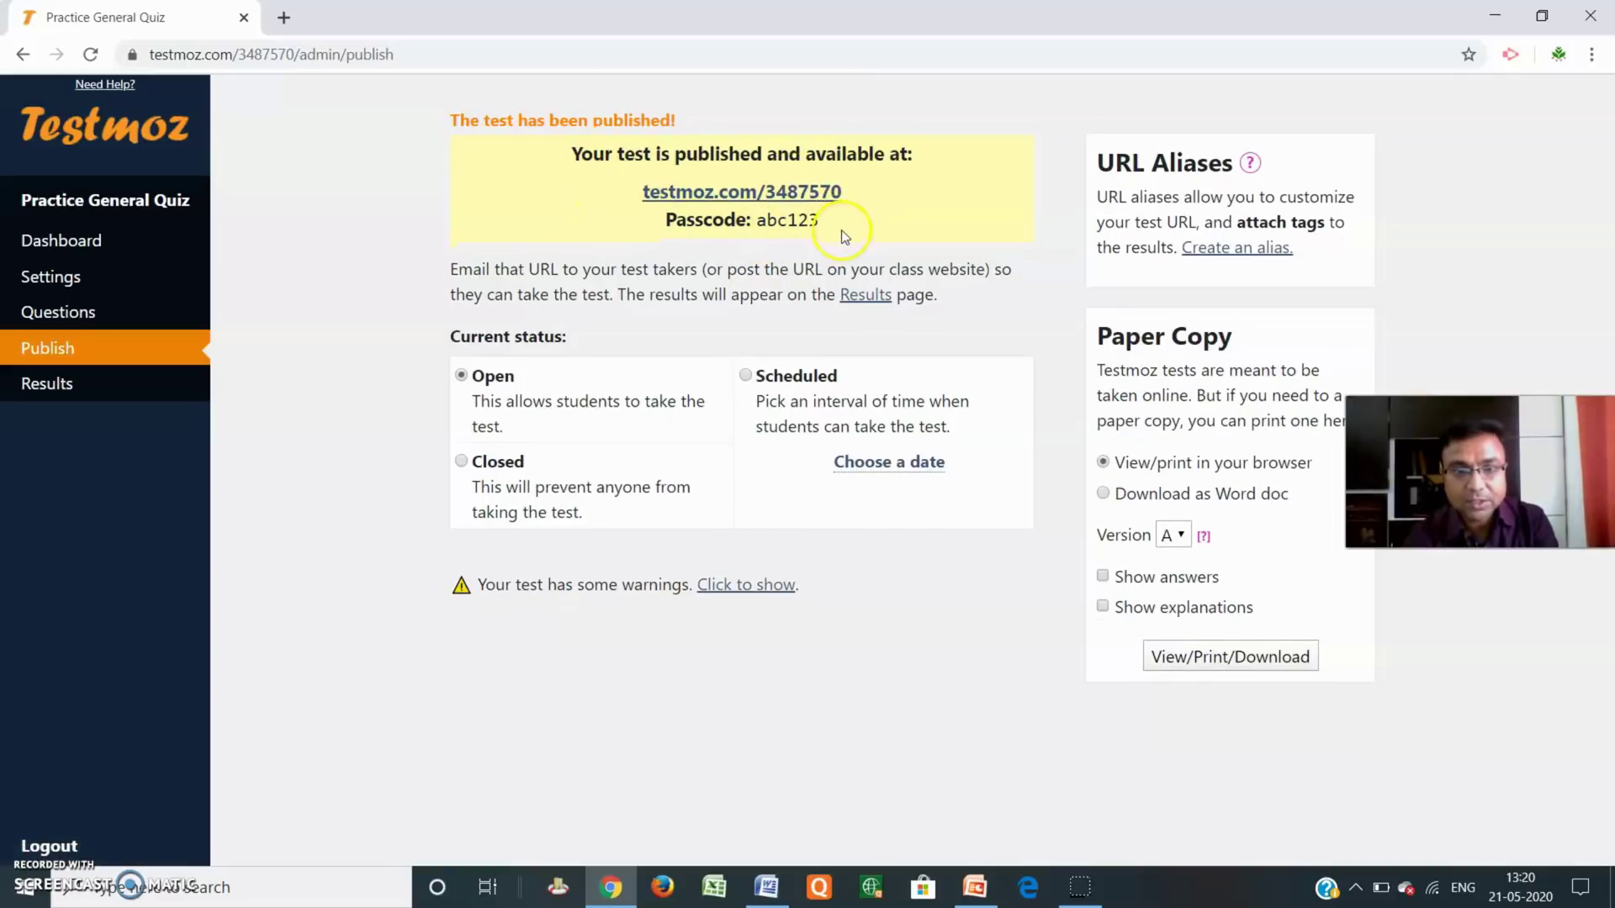
left_click_drag(825, 195, 633, 167)
key("ctrl+c")
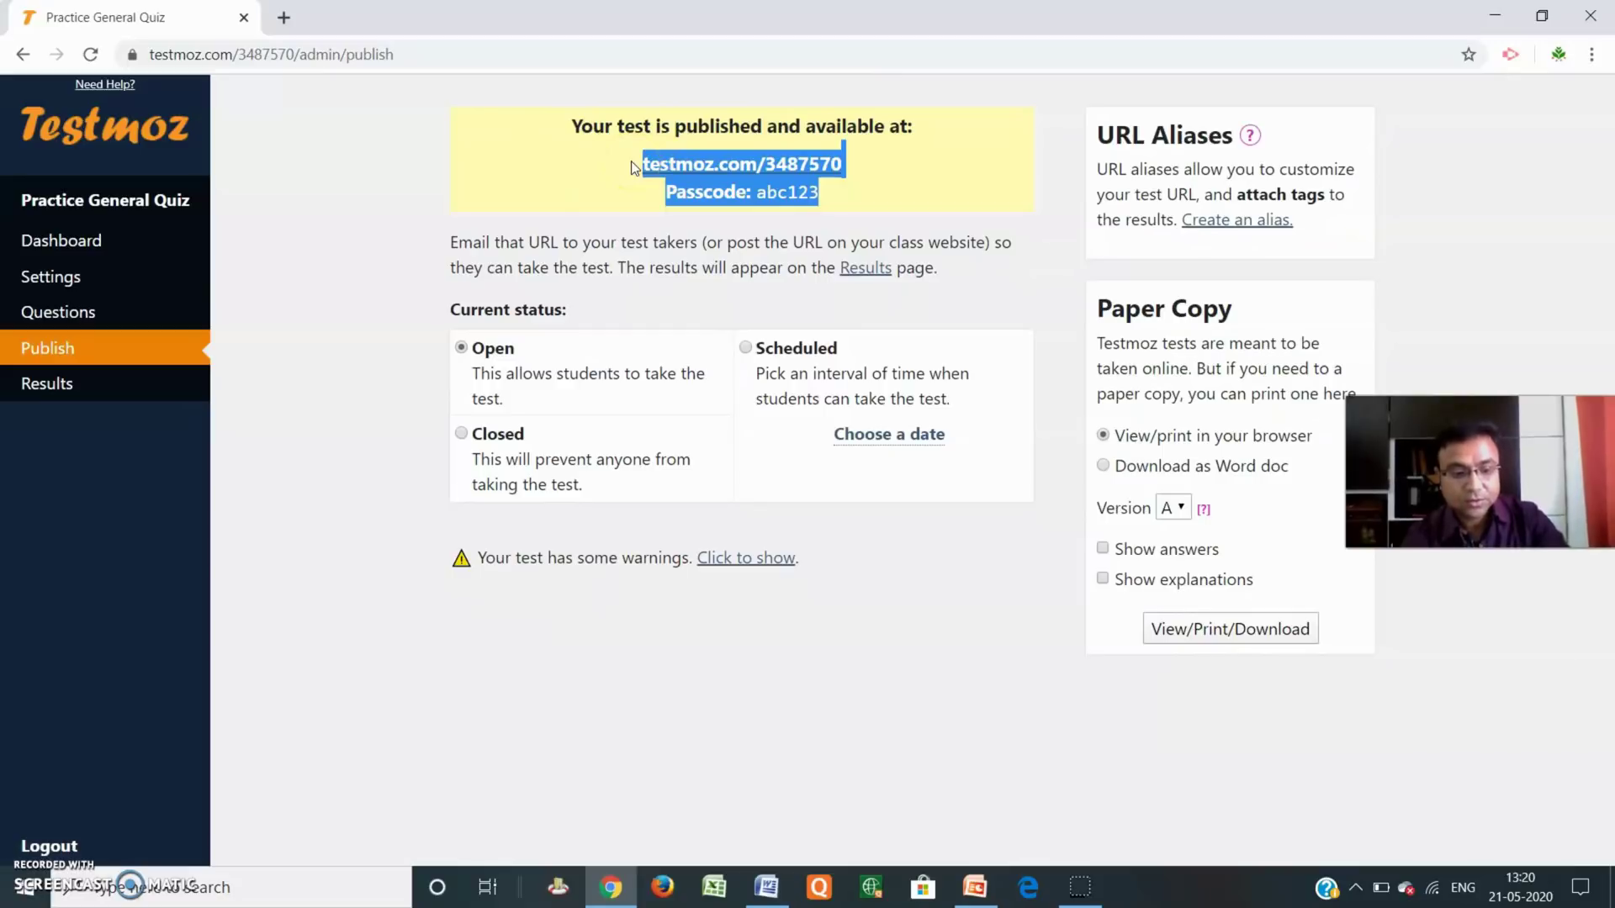
left_click(779, 895)
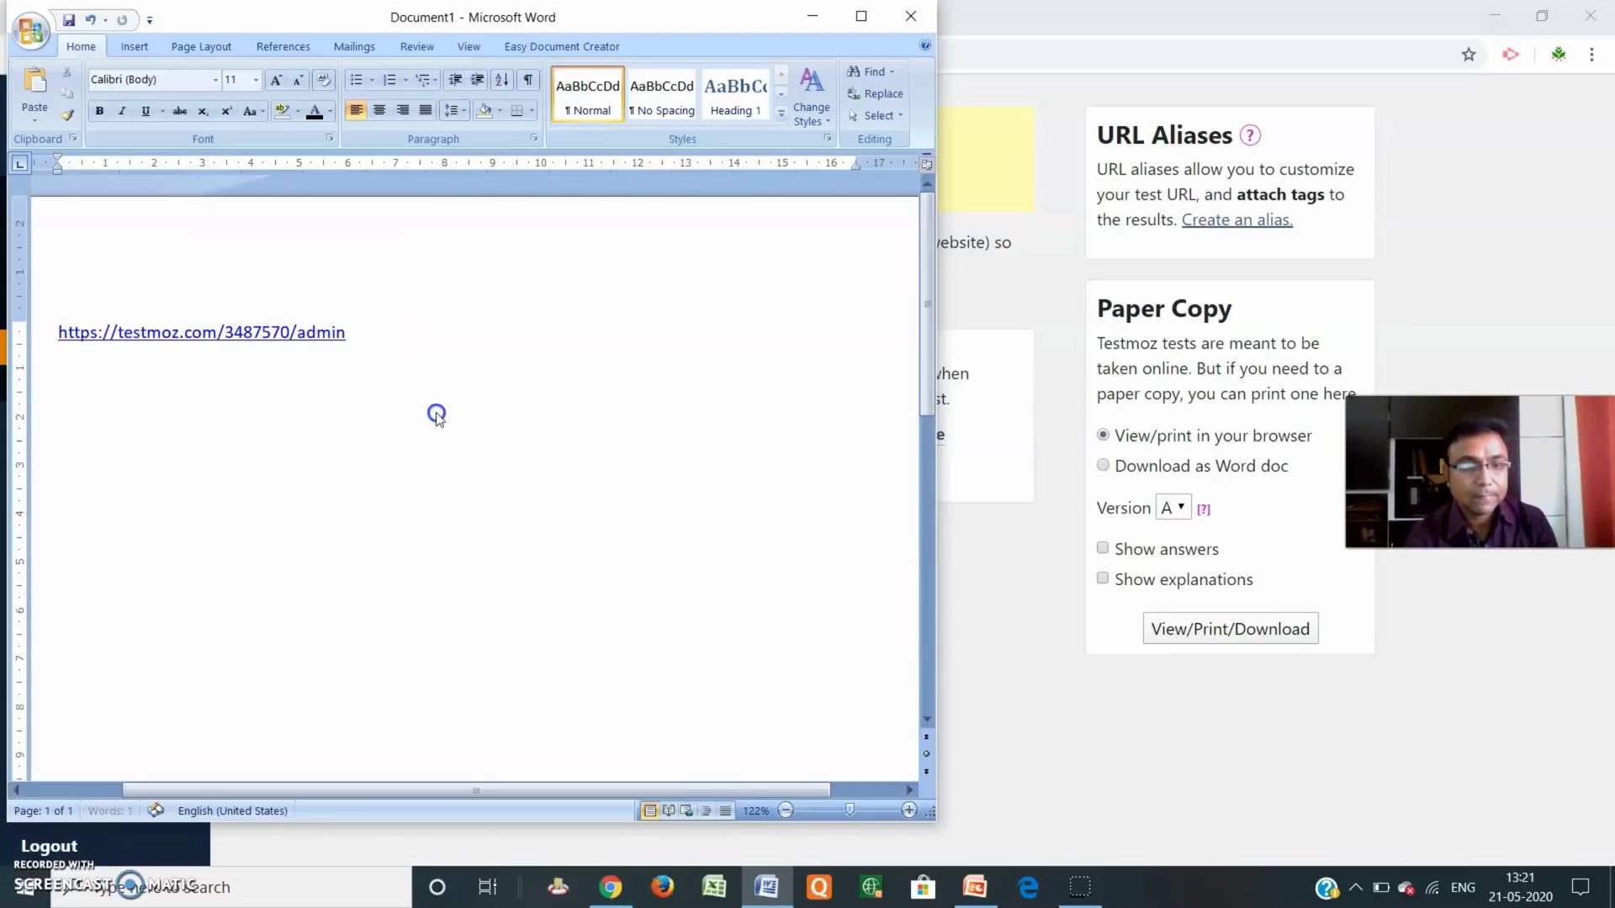
Paste the test link and passcode into the Word document, then minimise Word.
key("ctrl+v")
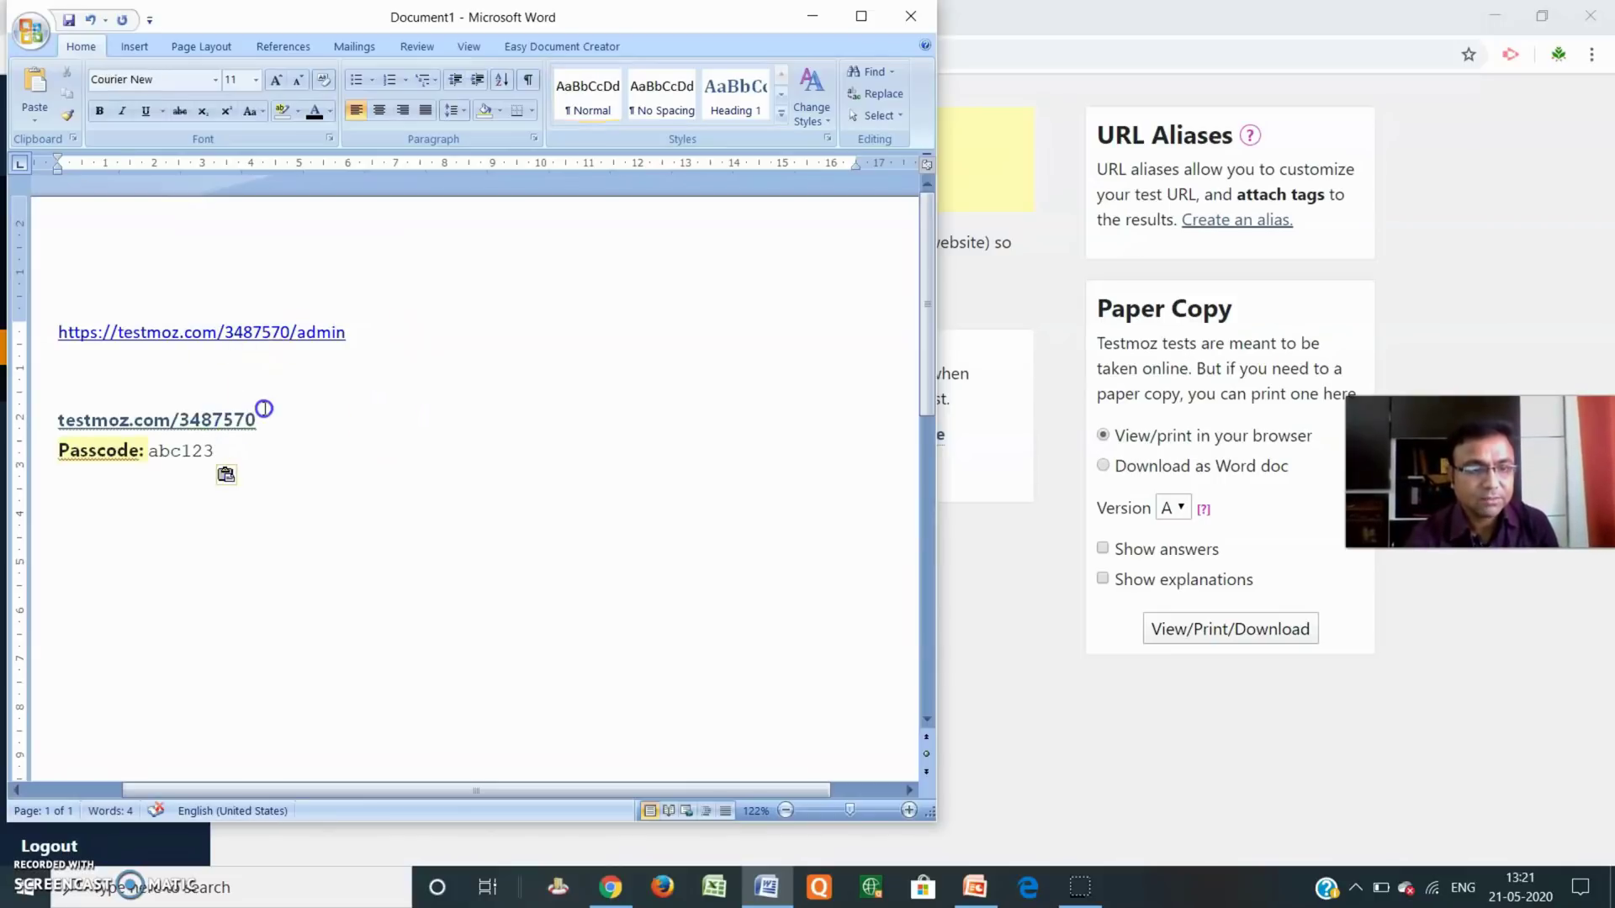
left_click(263, 421)
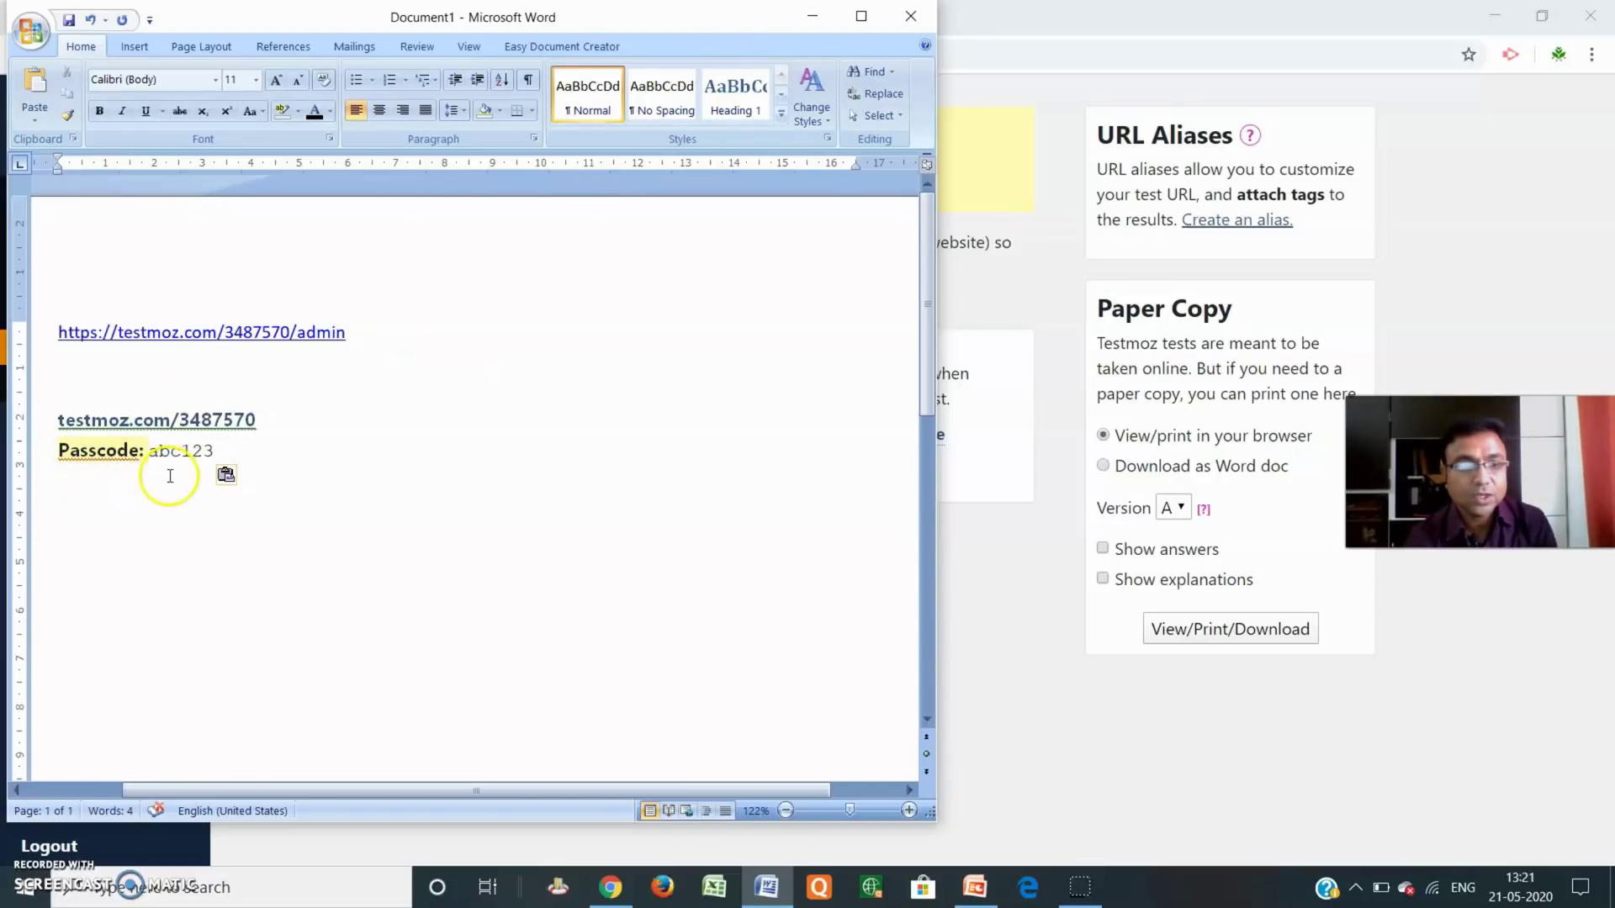
left_click(813, 15)
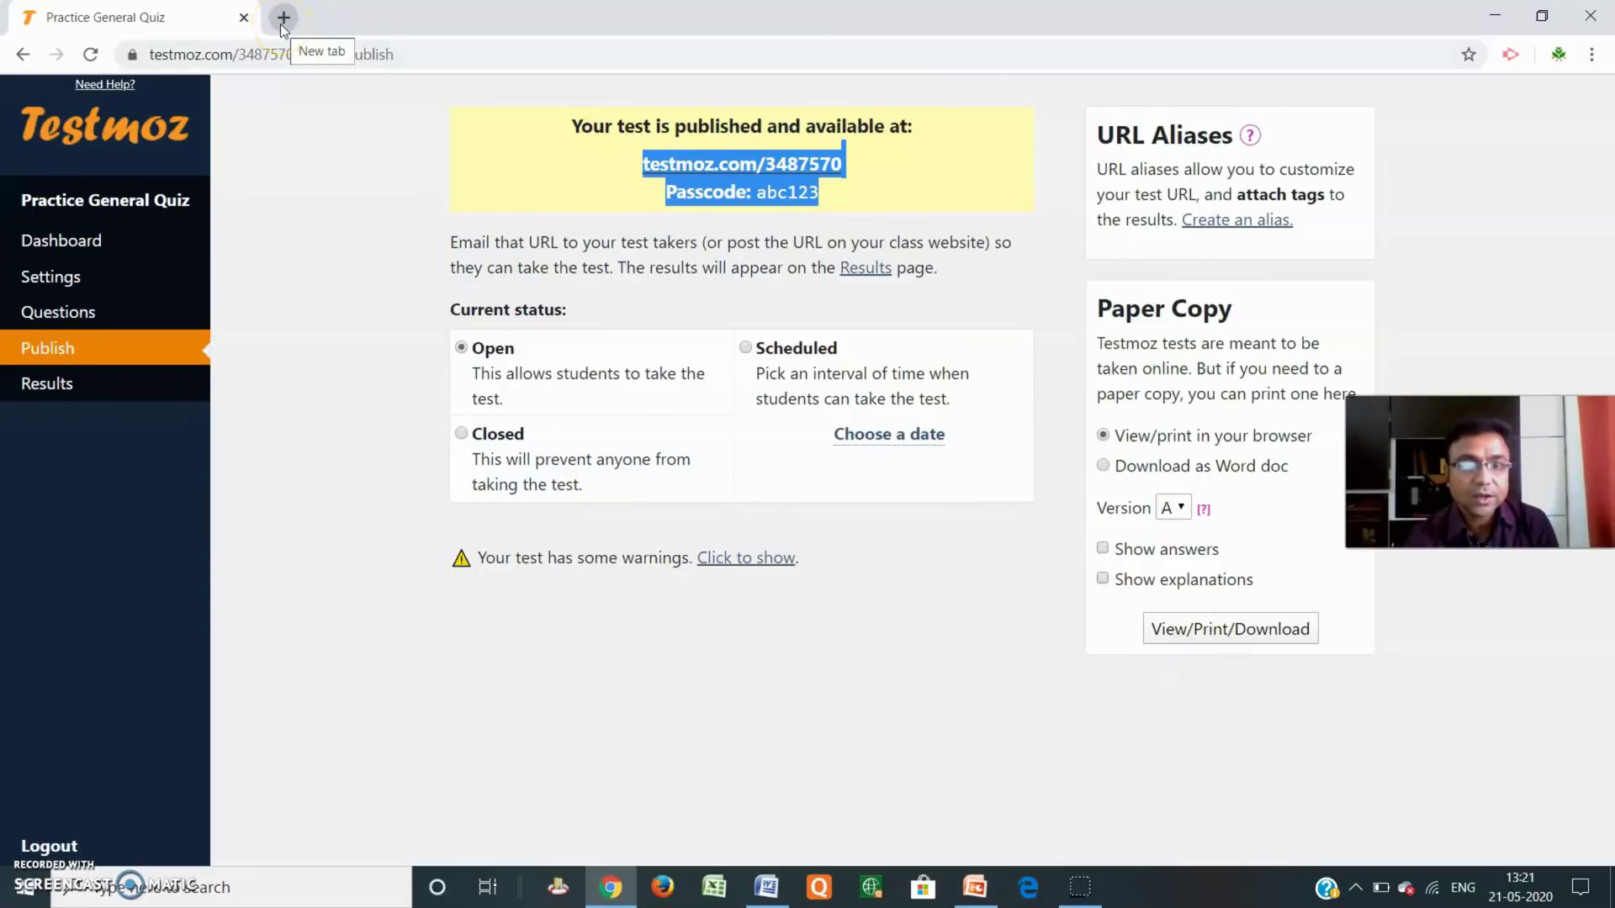
Copy just the test link and load the student login page in a new tab.
left_click(858, 171)
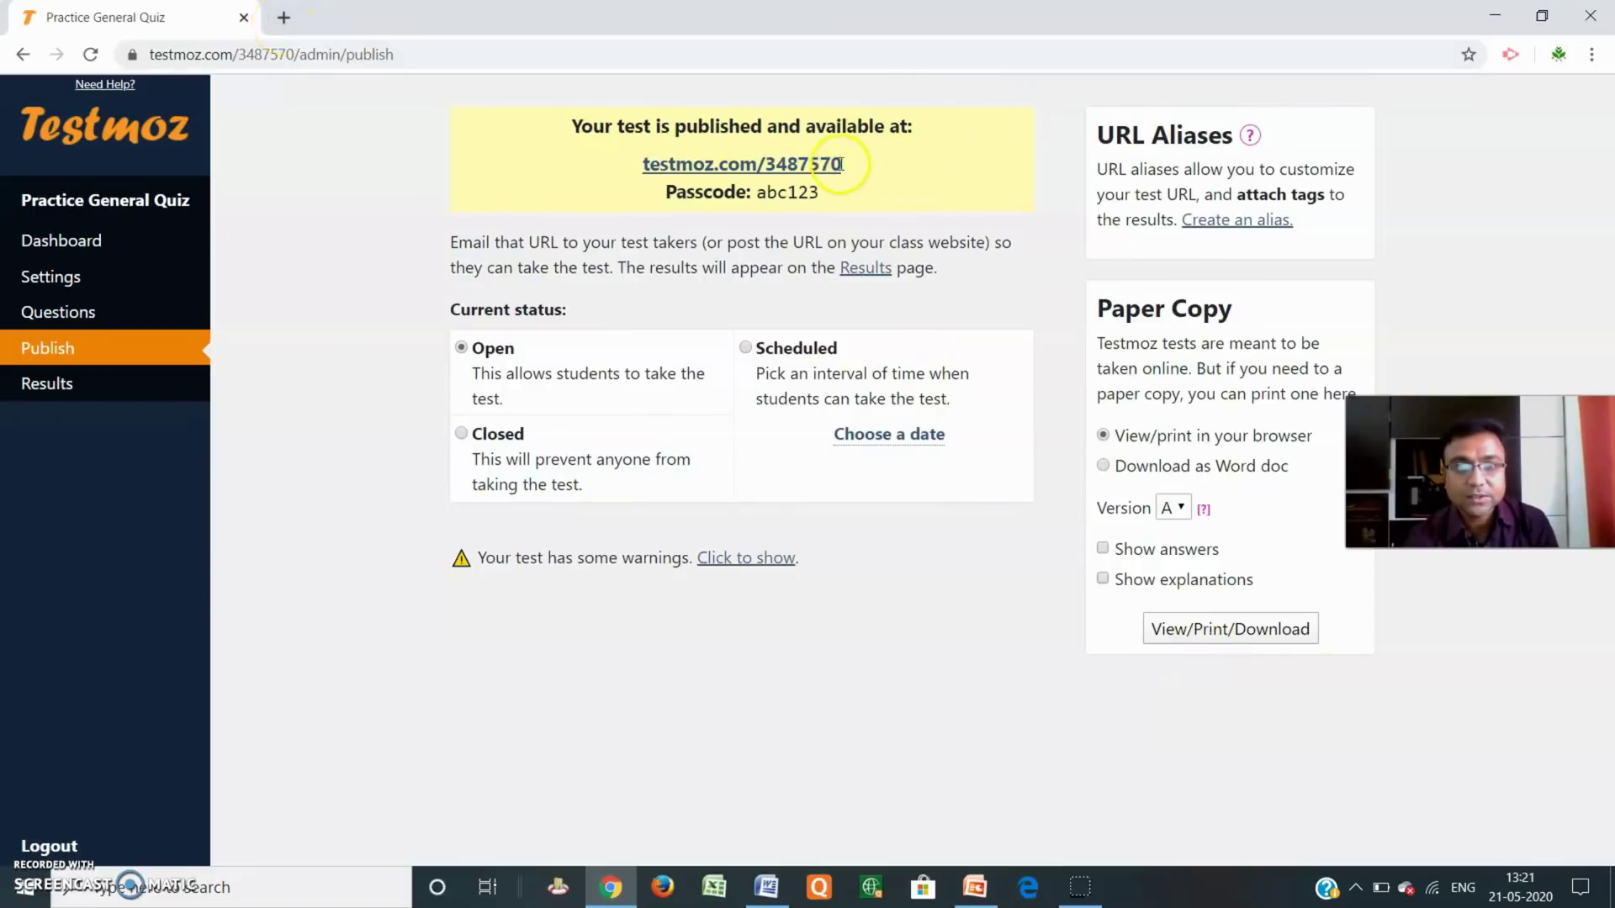
left_click_drag(840, 164, 631, 165)
key("ctrl+c")
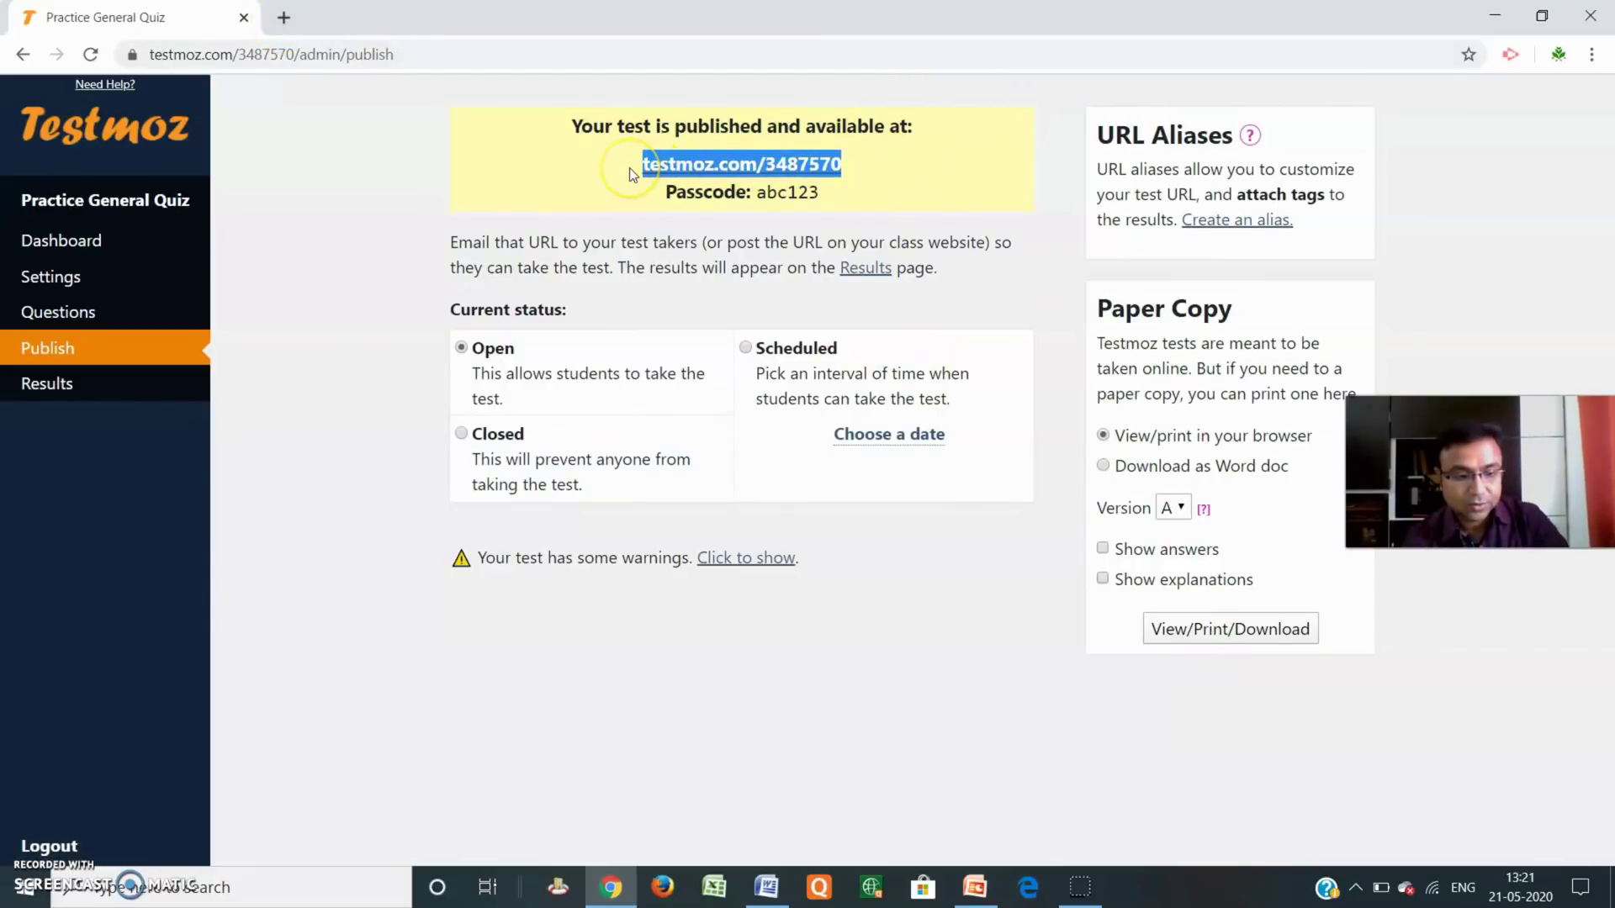
left_click(285, 18)
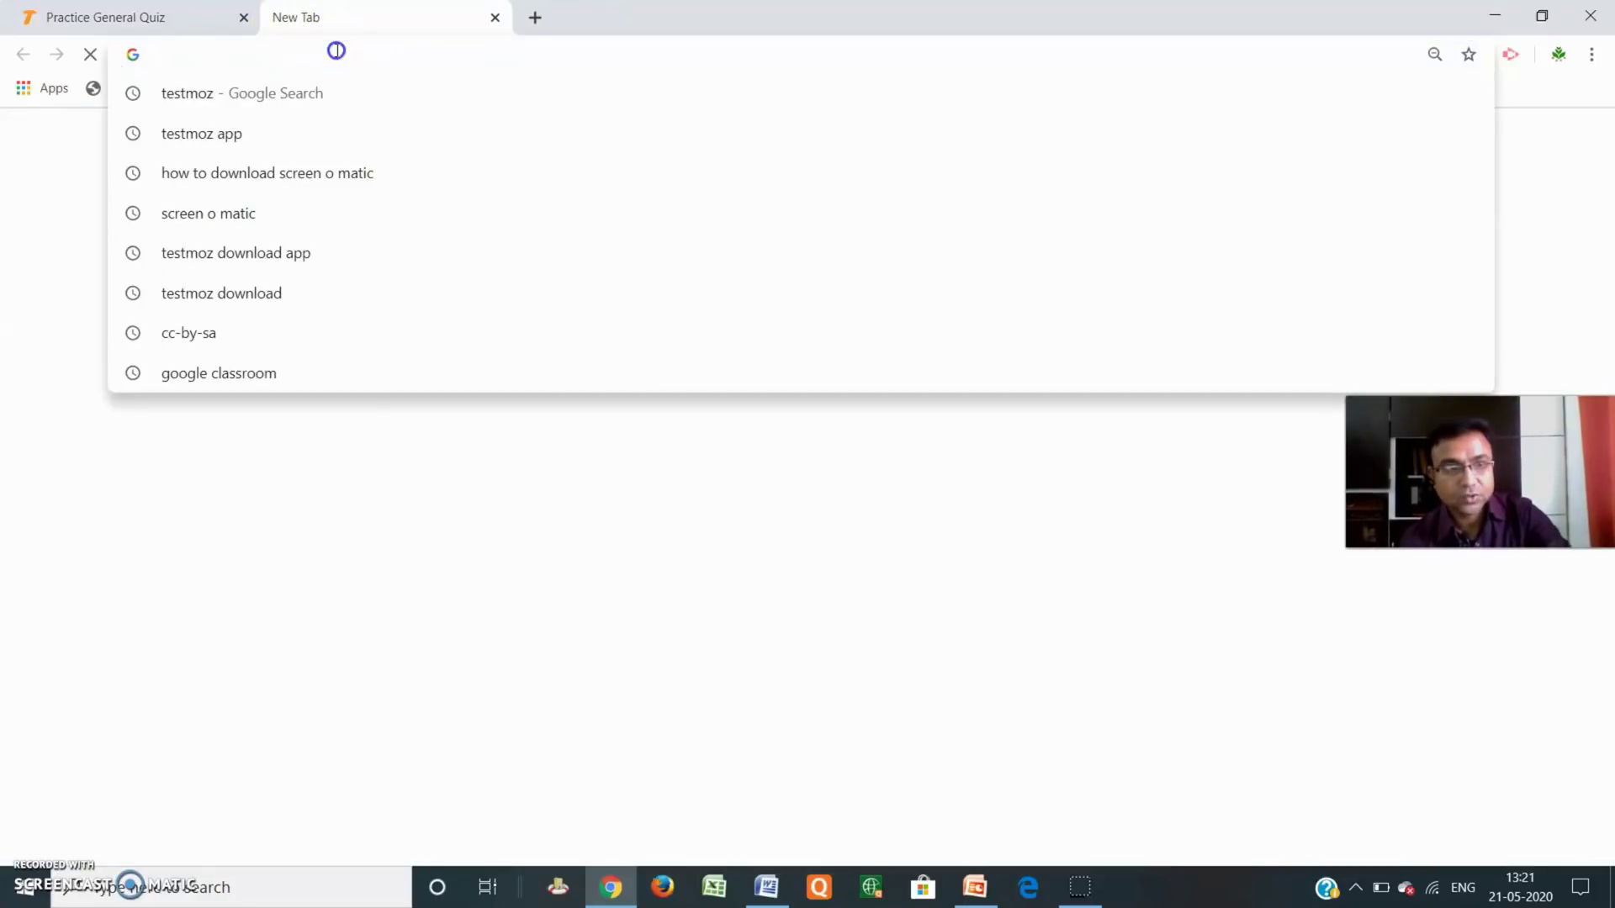
key("ctrl+v")
key("Return")
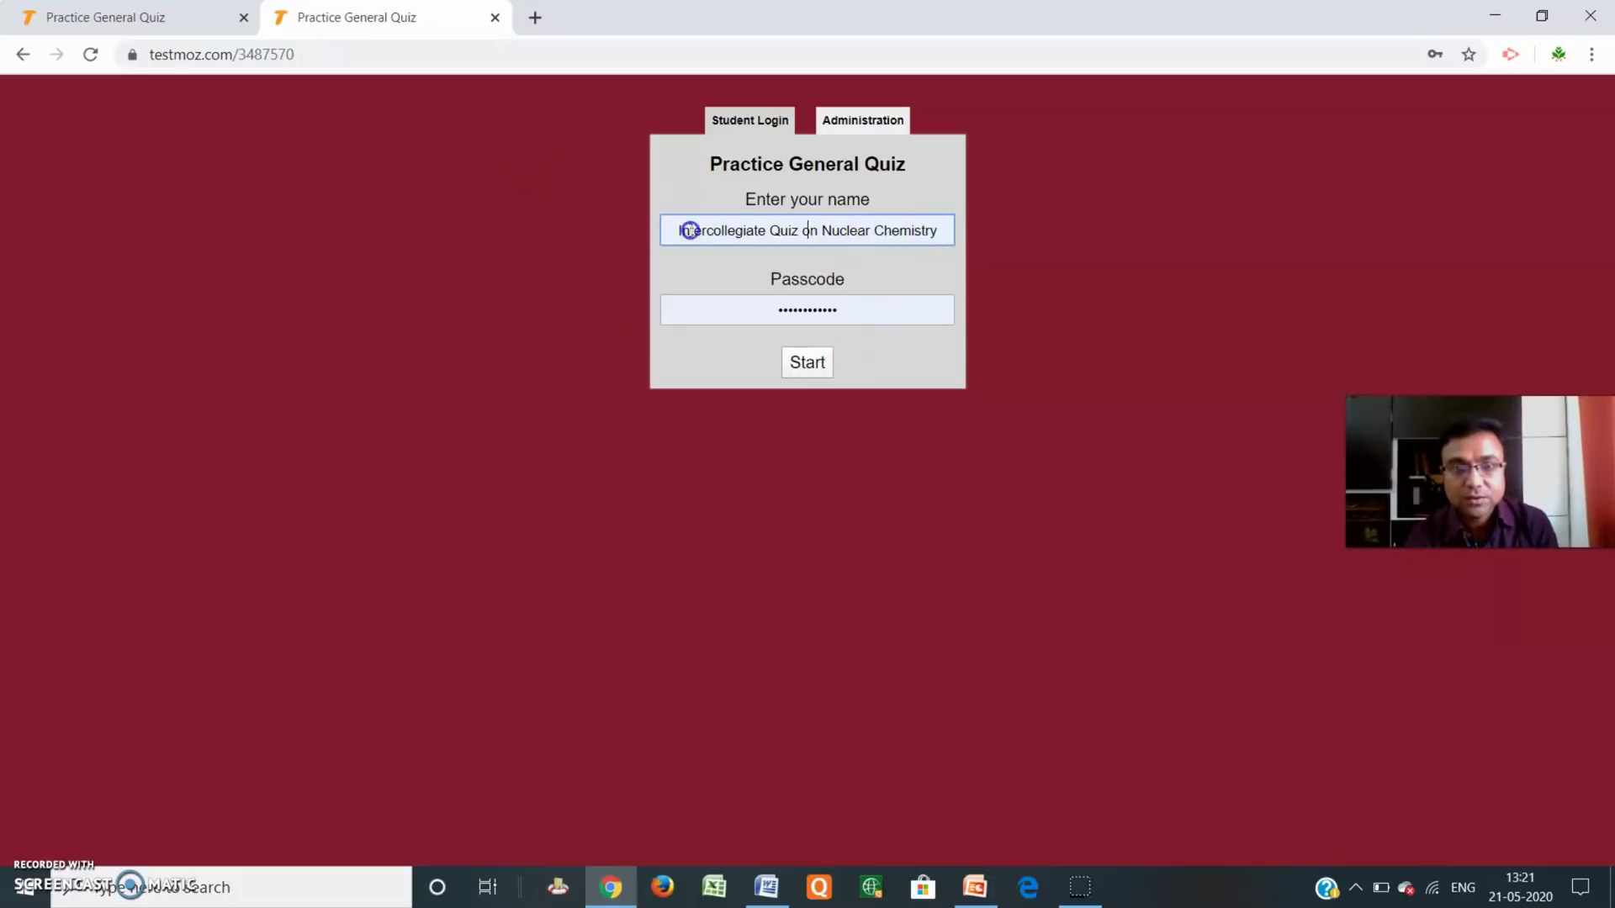
Replace the autofilled name with the student's name and enter the quiz passcode.
left_click(683, 231)
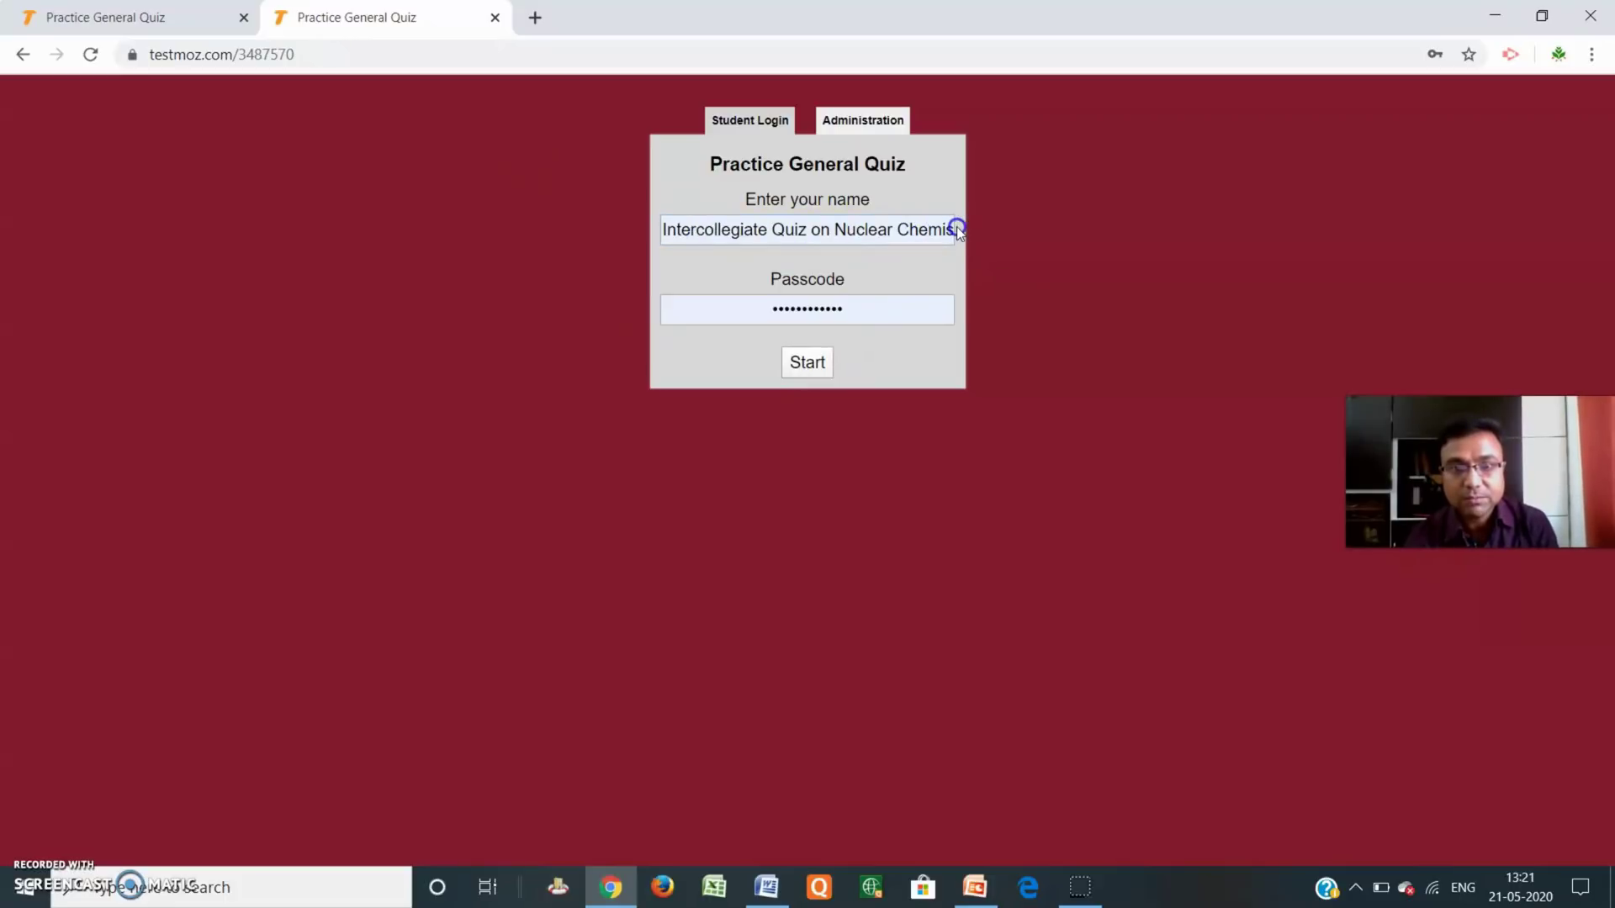
left_click_drag(713, 230, 977, 241)
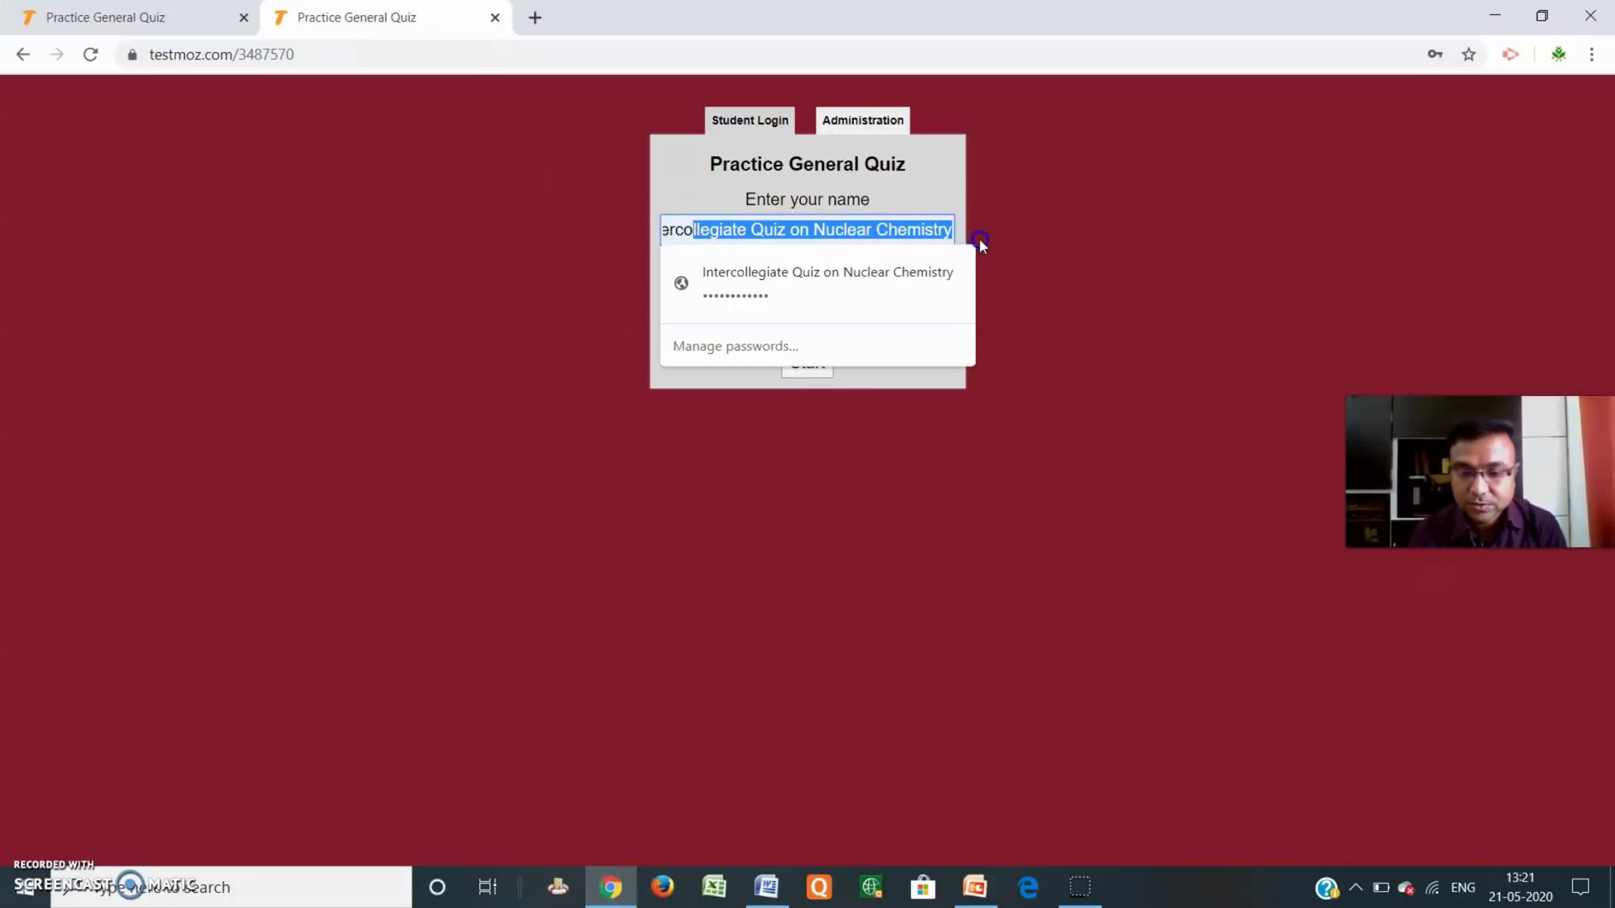
key("BackSpace")
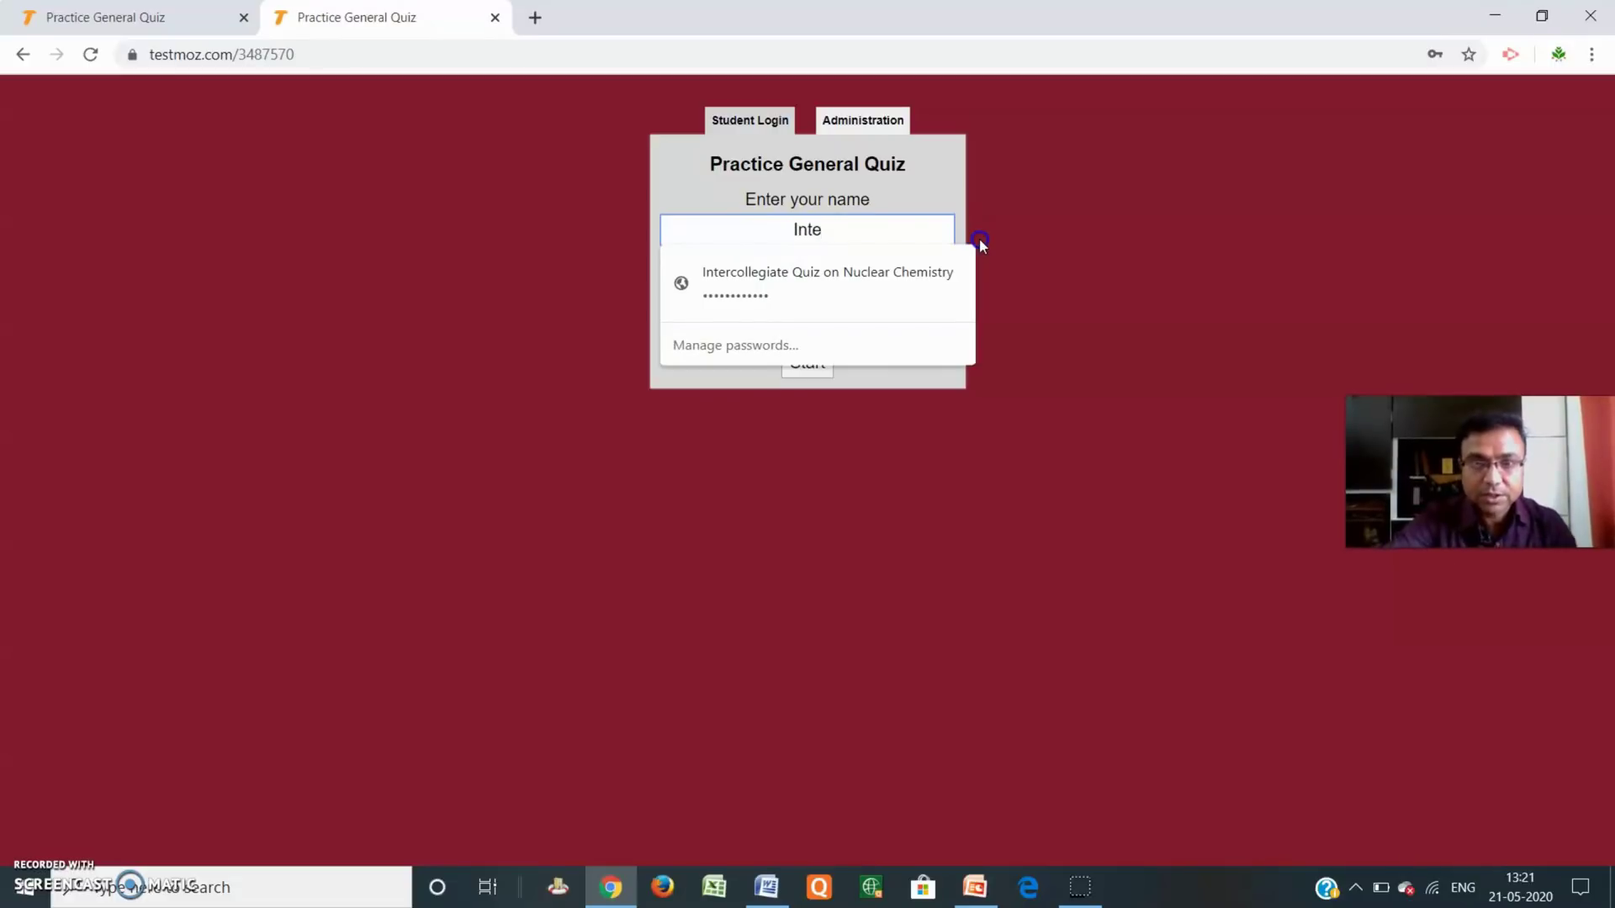
type("Dr")
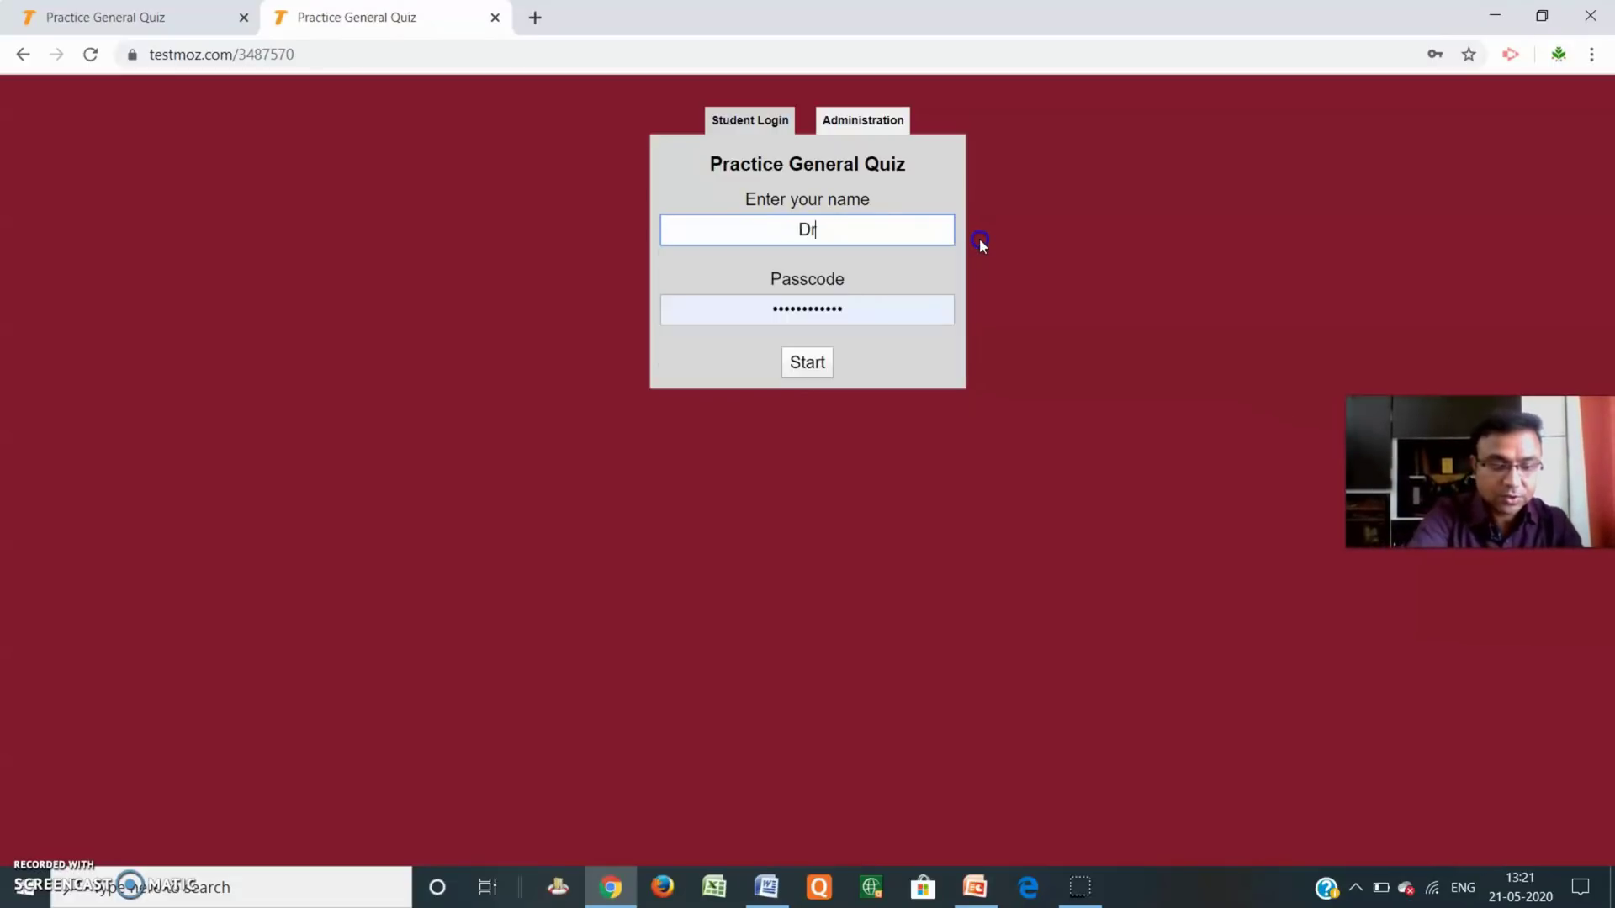
type(". N")
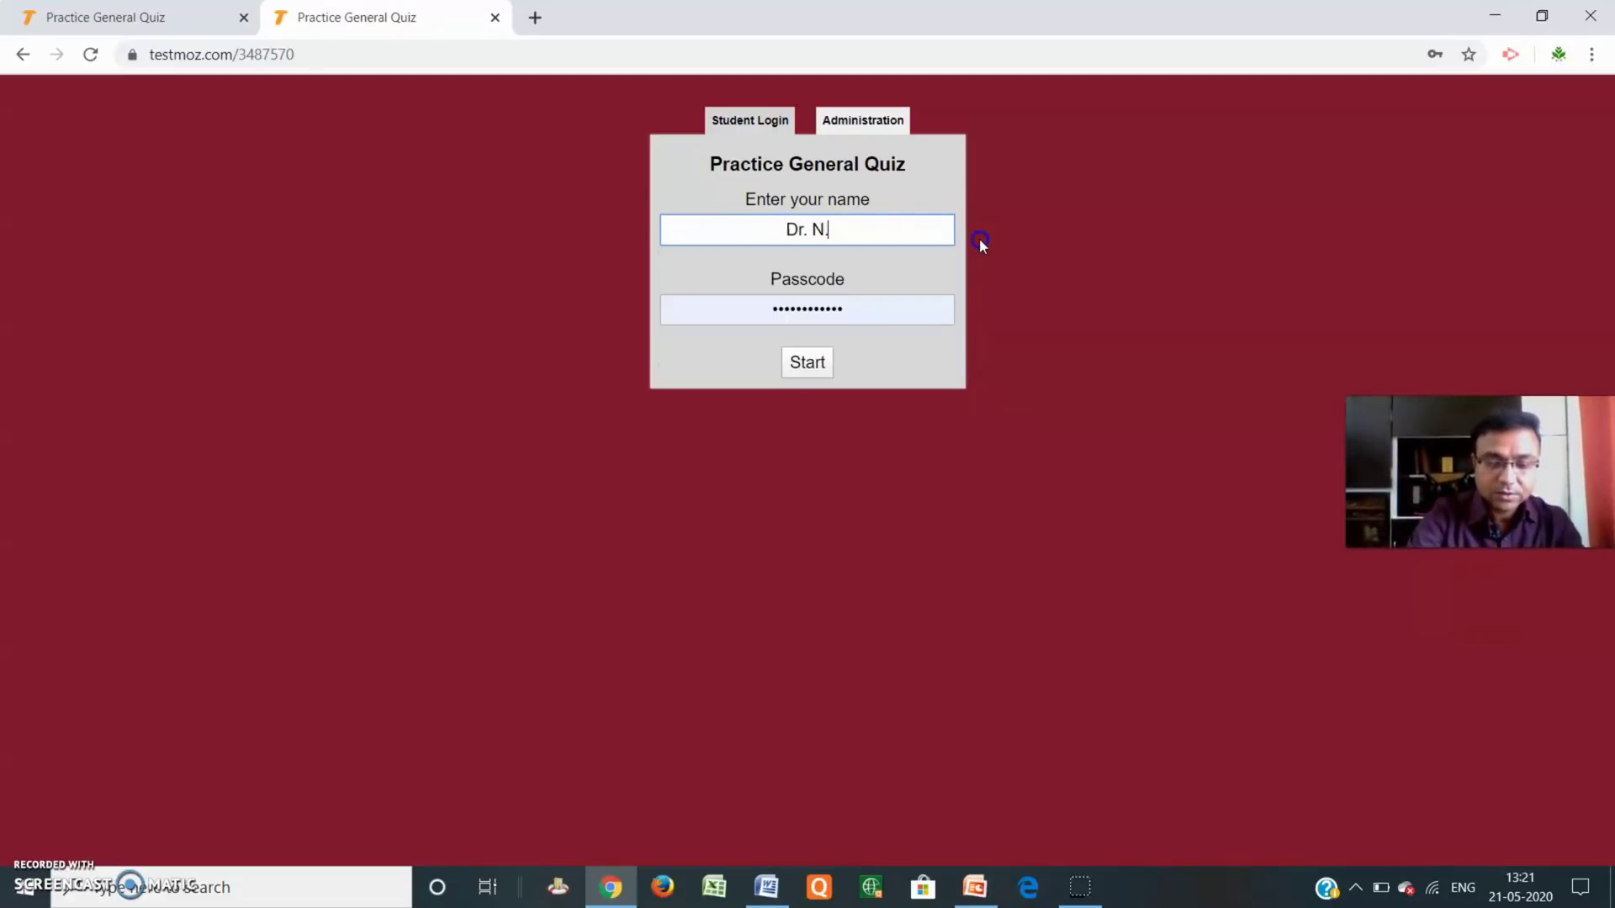
type(". G. Te")
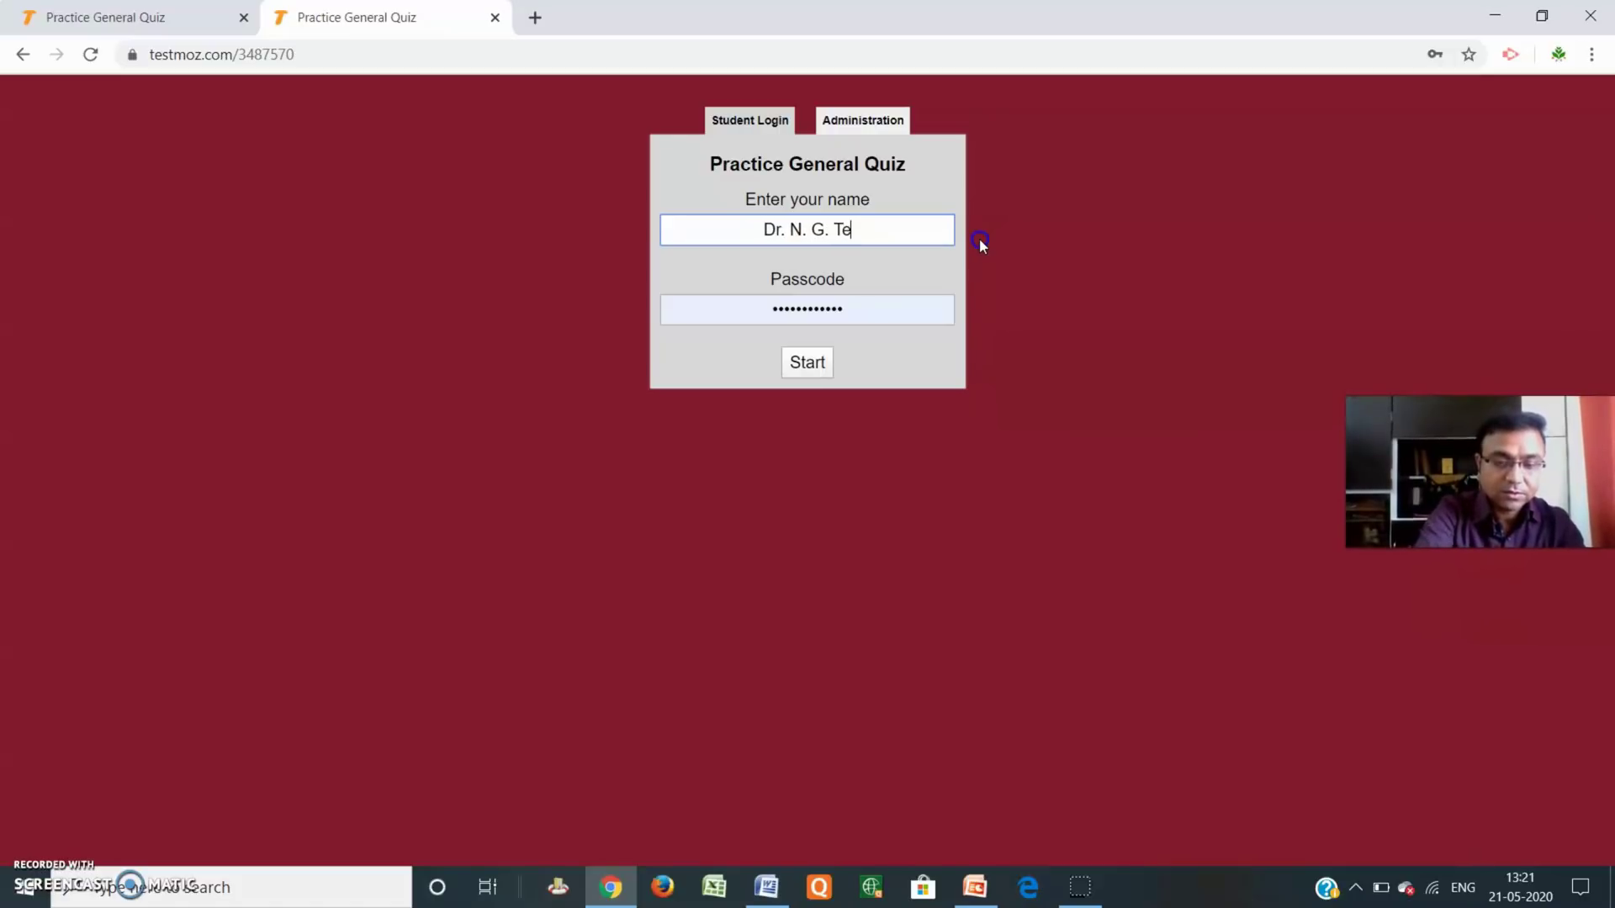
type("lkapalliwar")
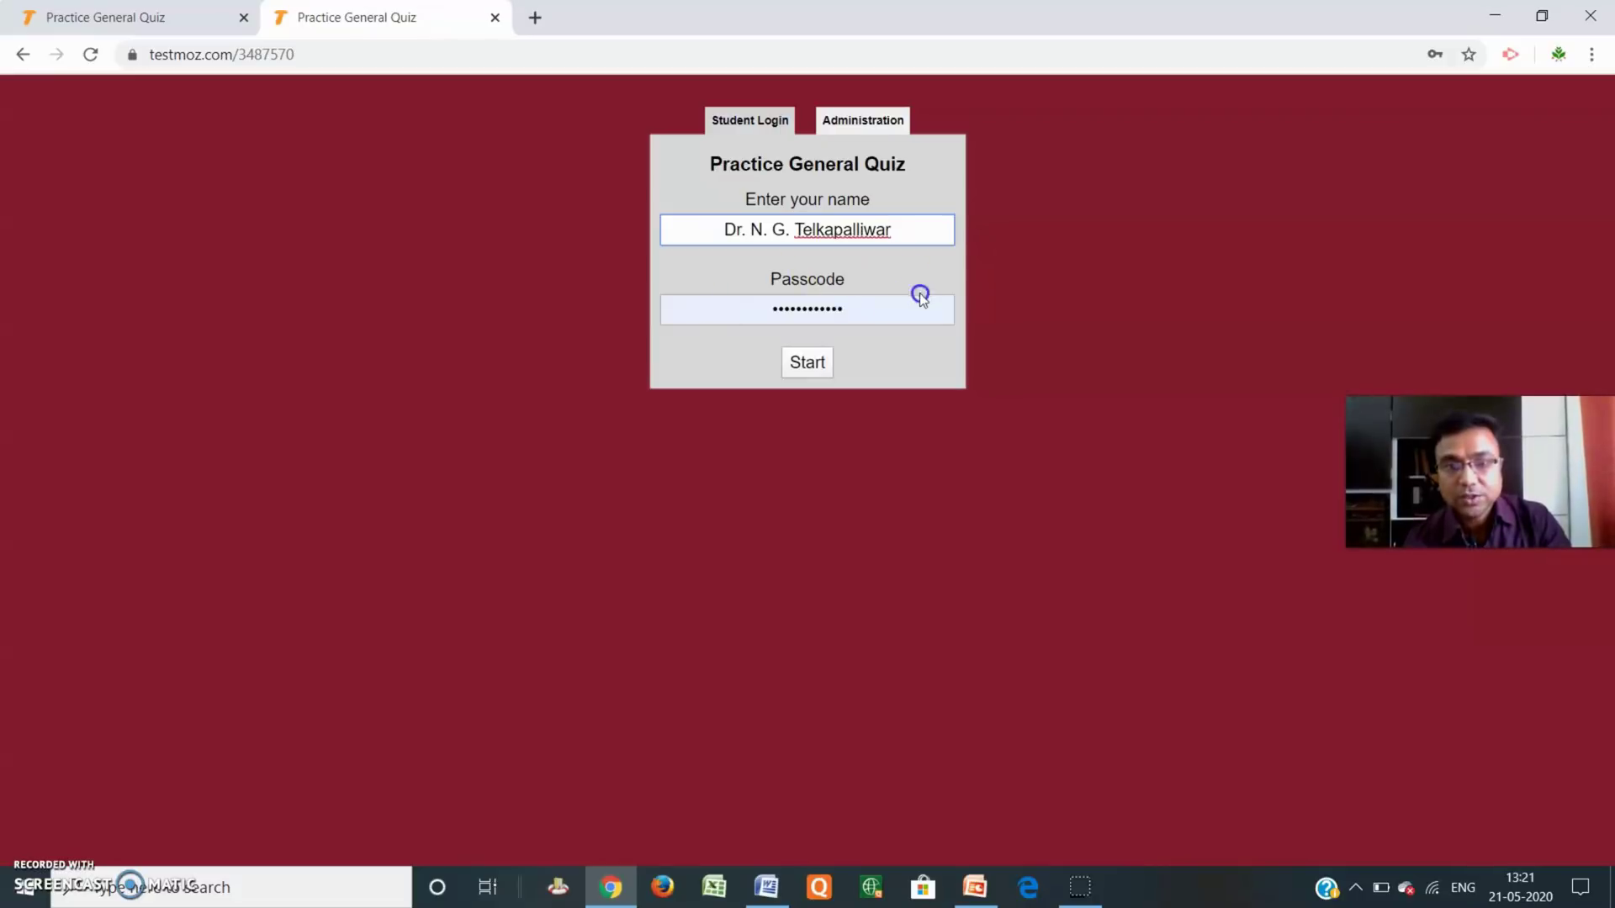
double_click(771, 313)
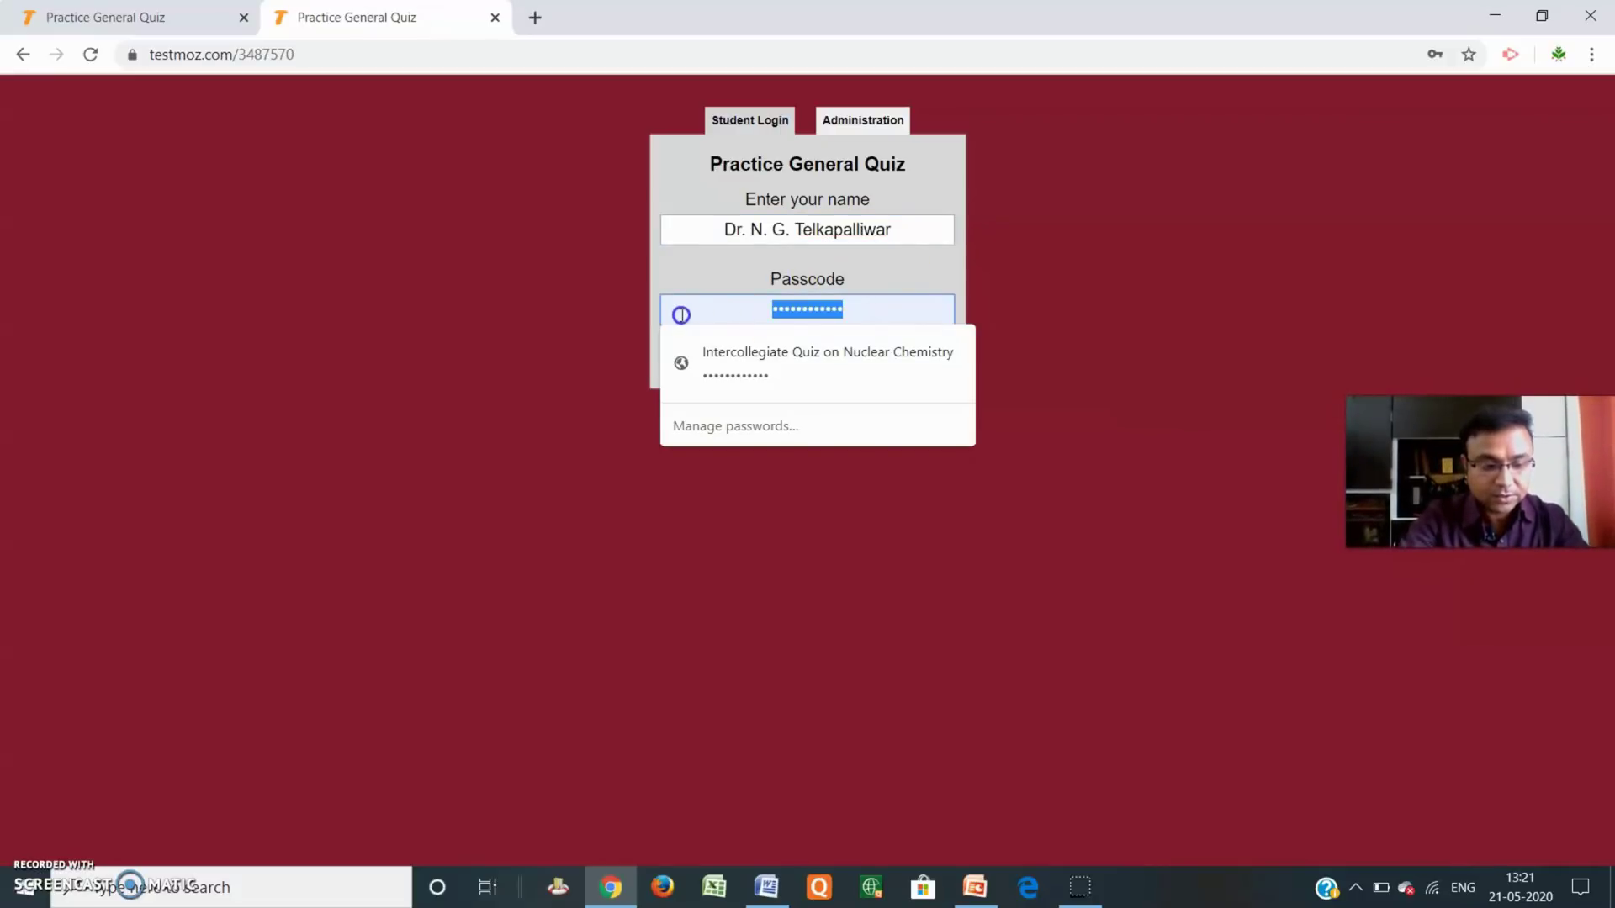
type("p")
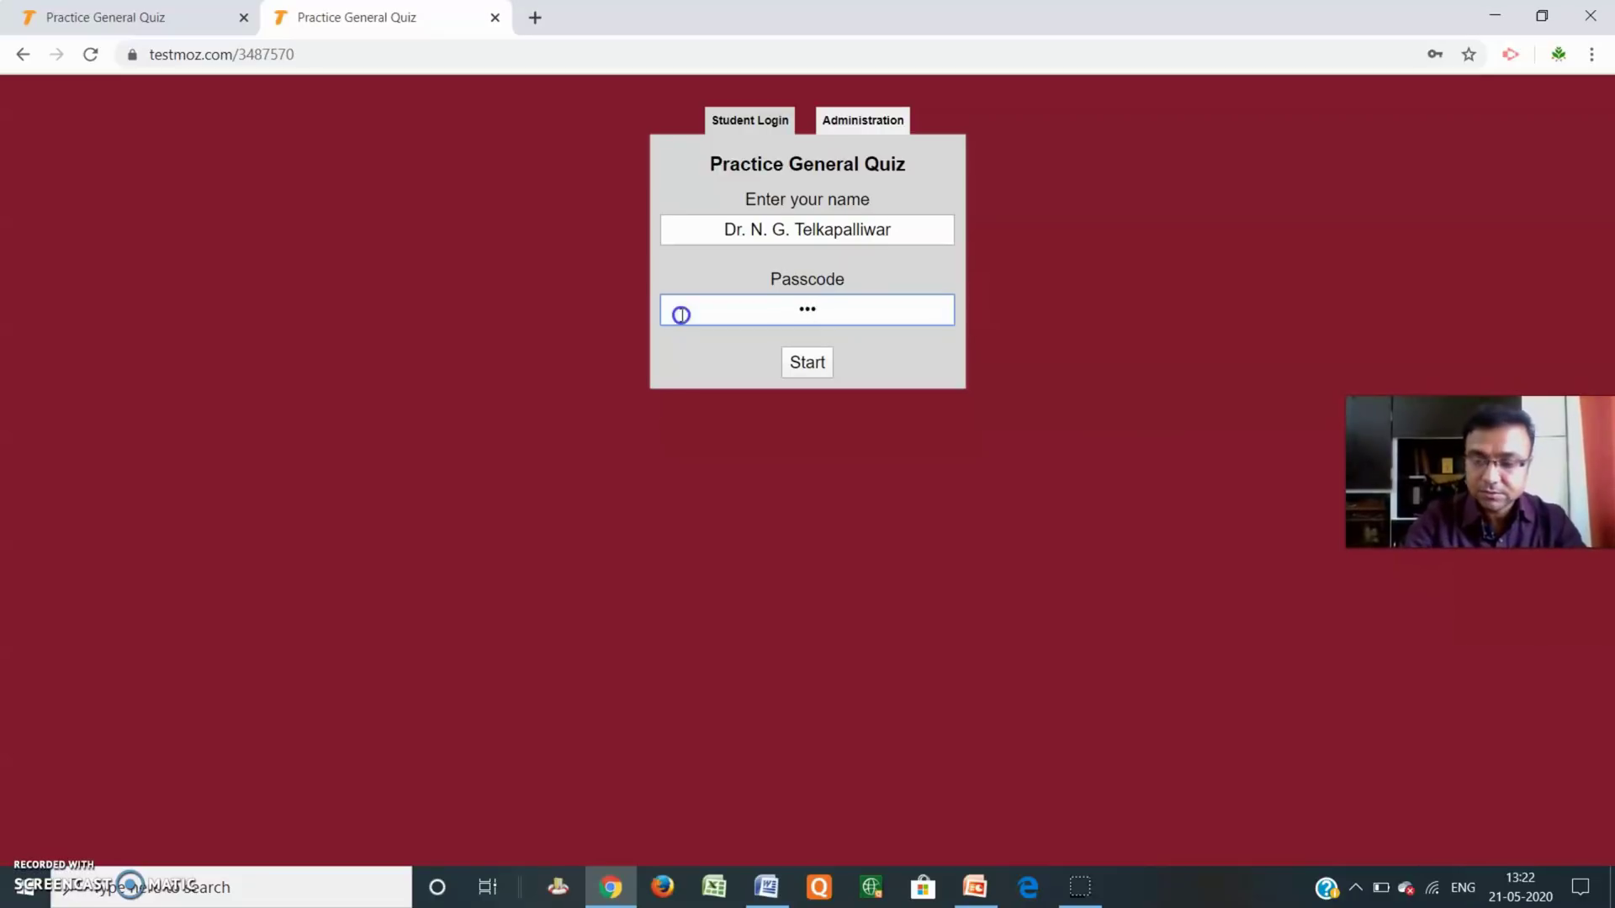
Start the quiz and dismiss Chrome's save-password prompt.
left_click(823, 364)
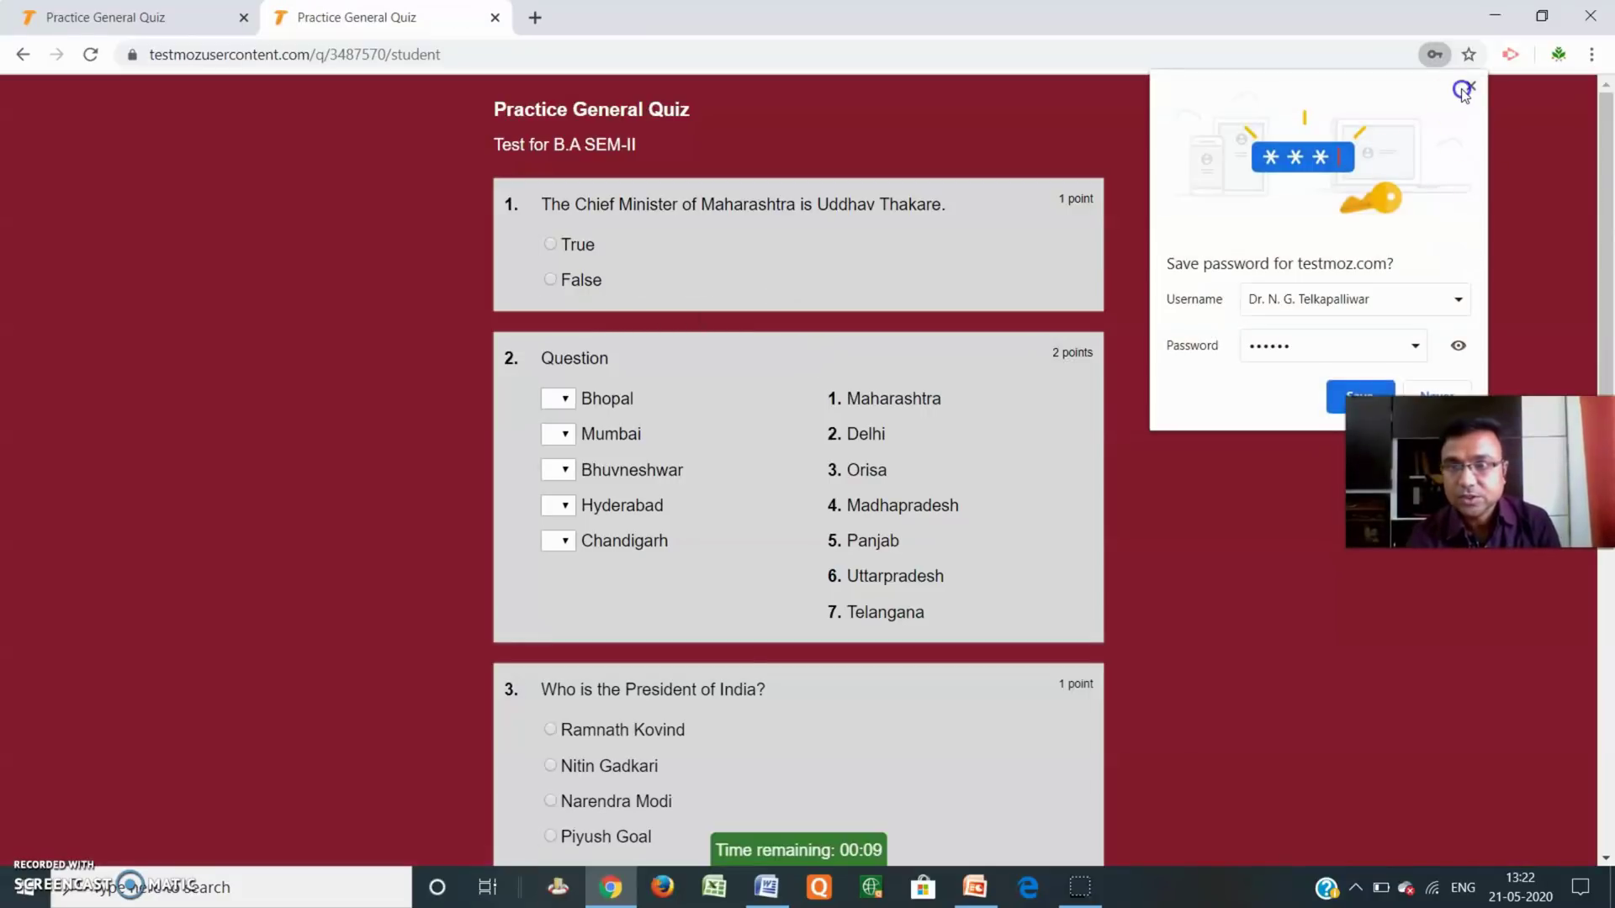
left_click(1471, 86)
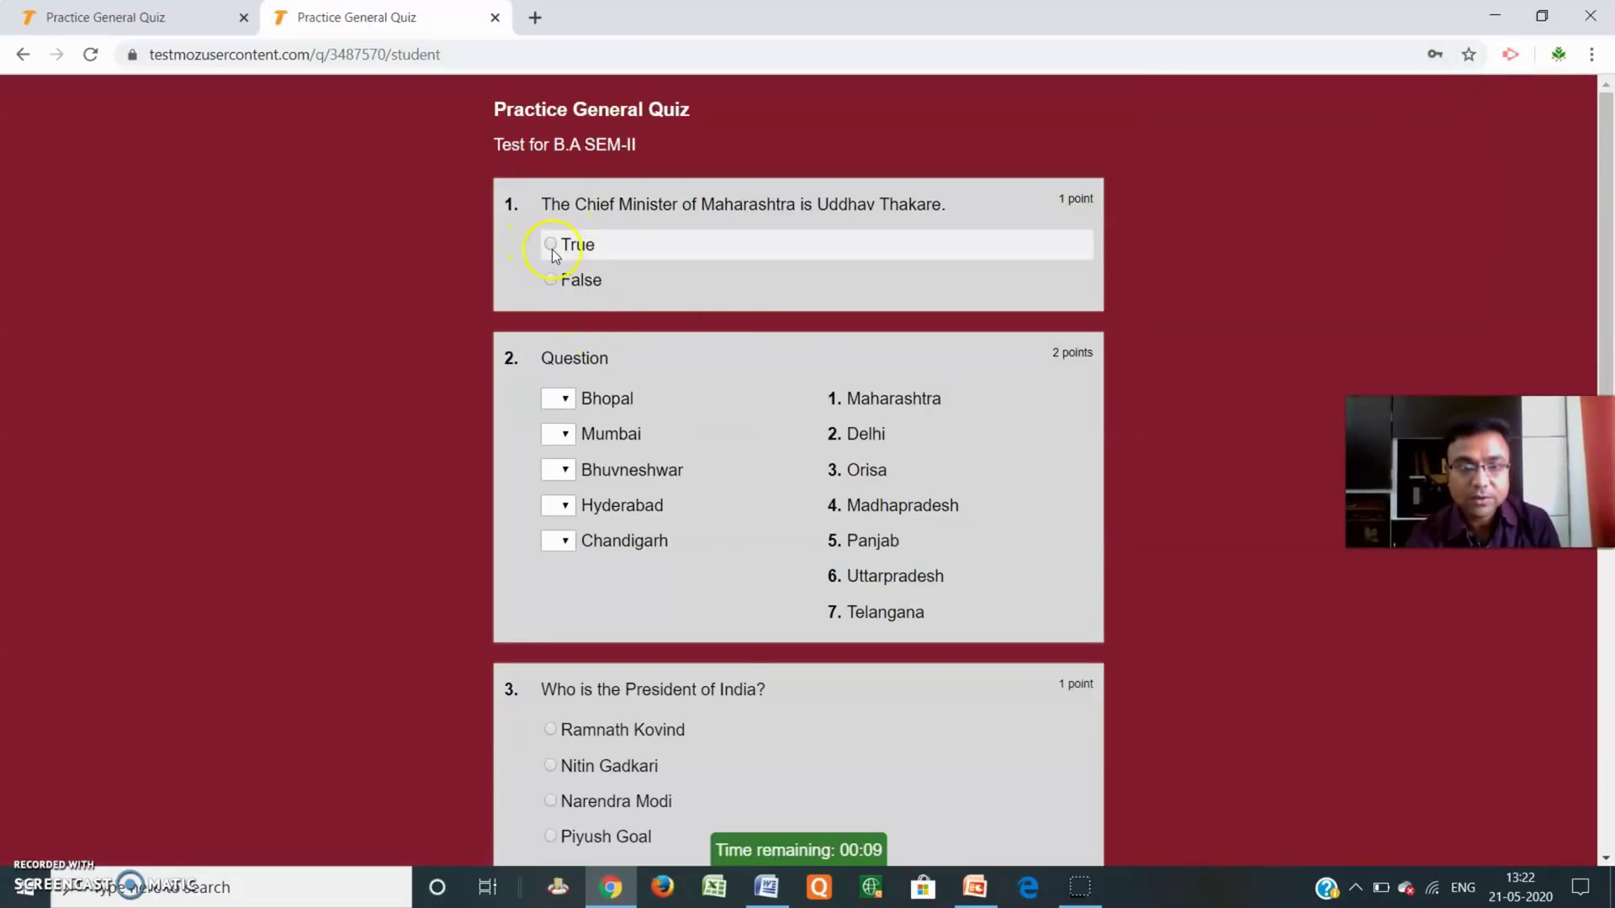
scroll(708, 491, "down", 1)
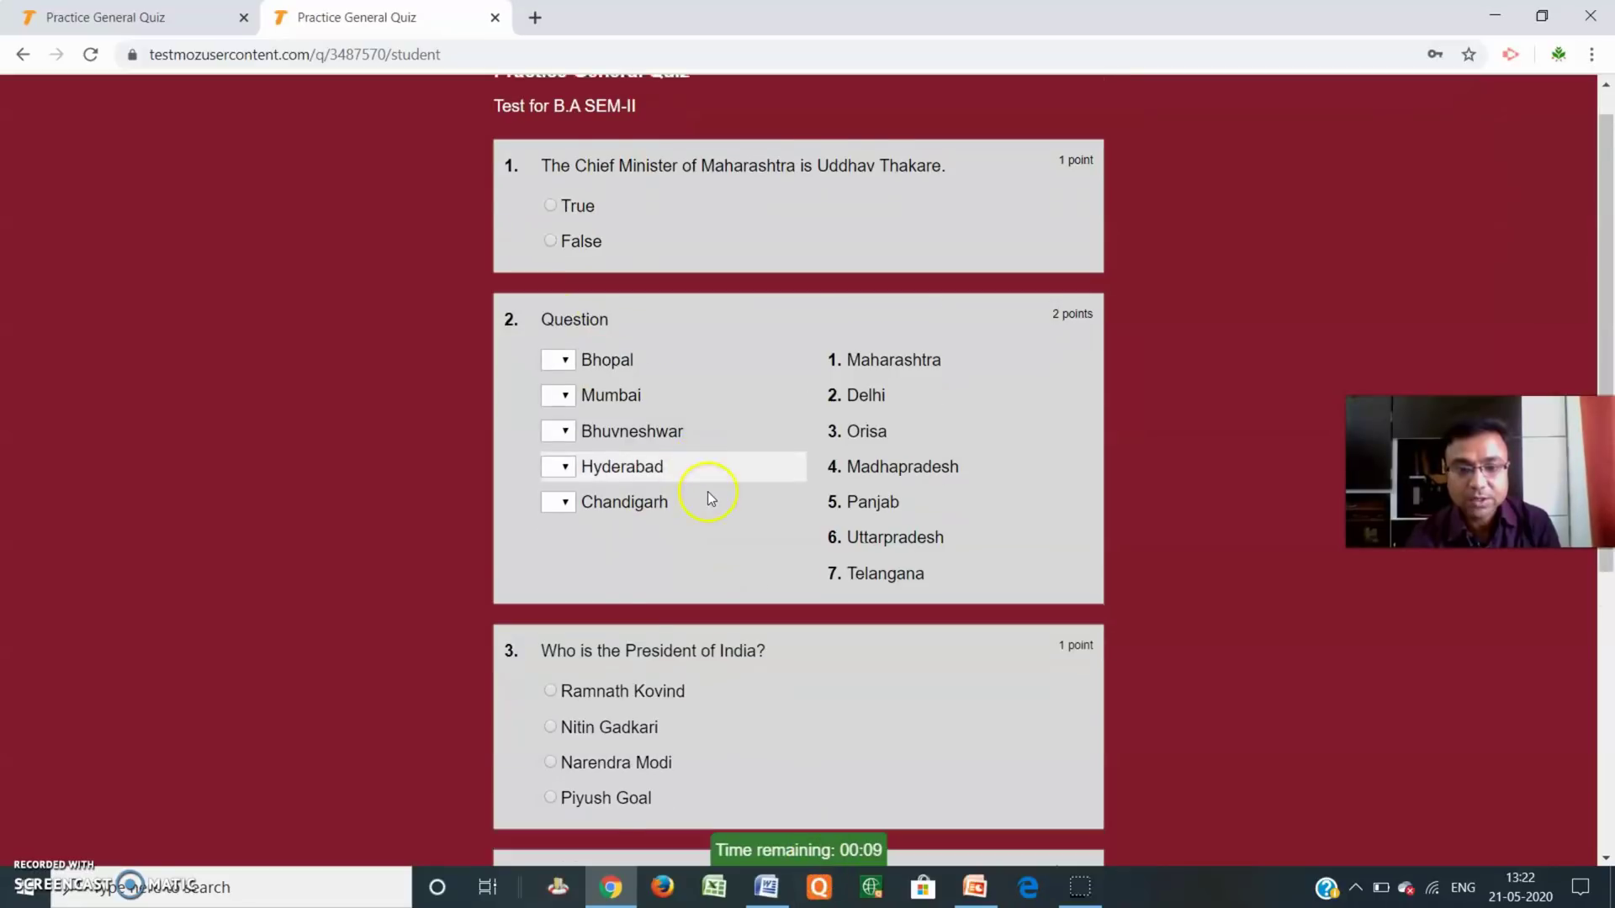
scroll(648, 353, "up", 1)
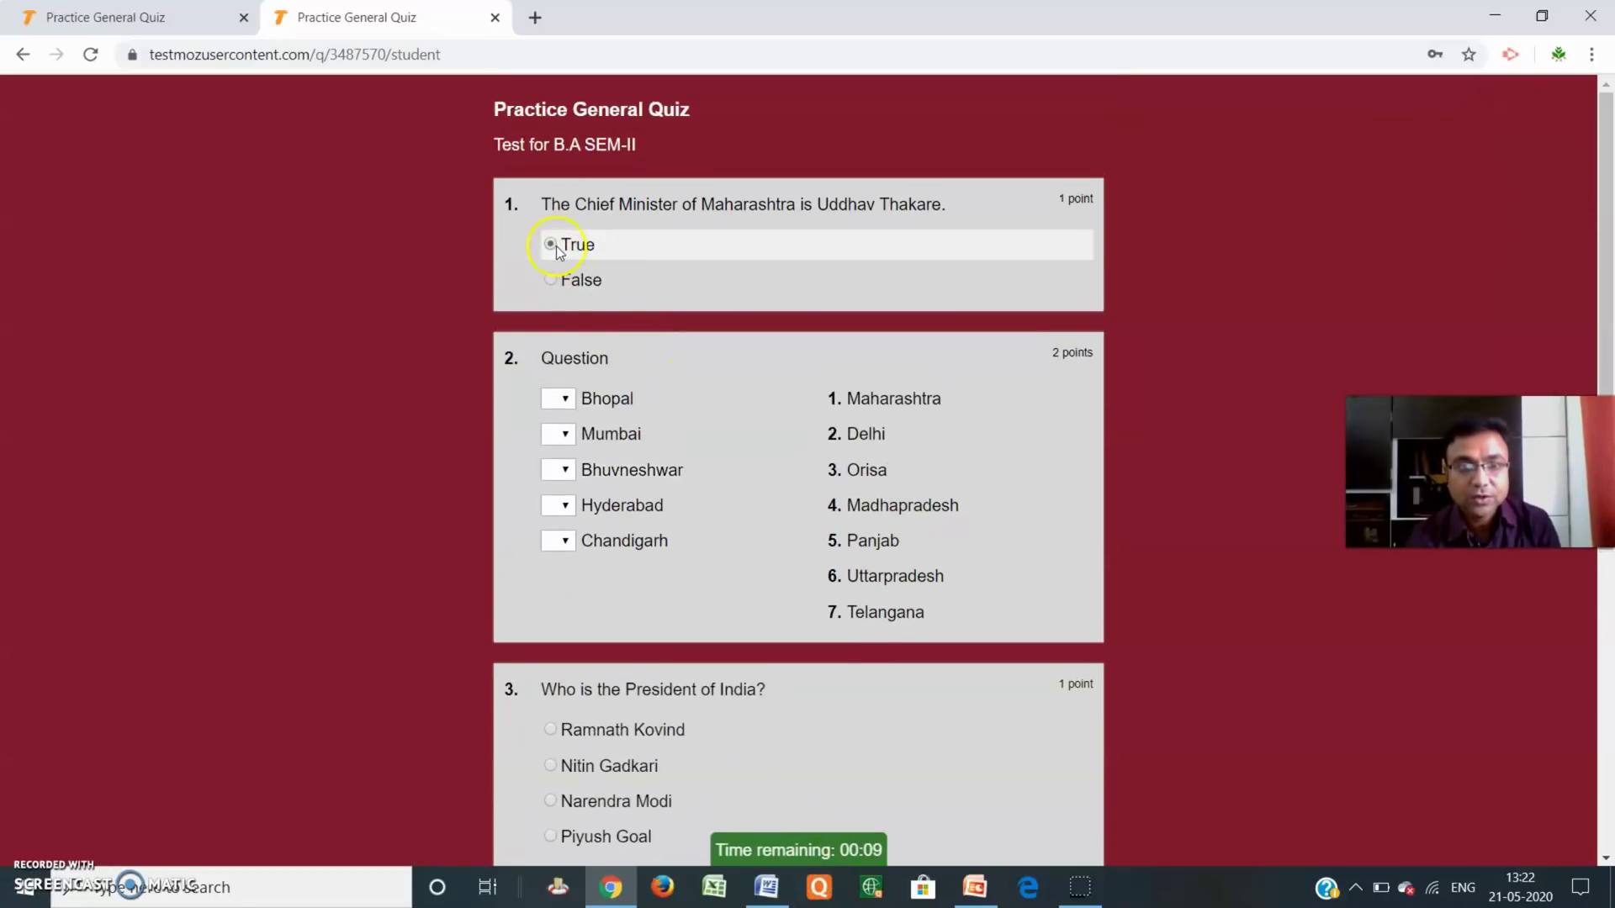
Match Bhopal 2, Hyderabad 5, Bhuvneshwar 6, Mumbai 7 and Chandigarh 2.
left_click(559, 399)
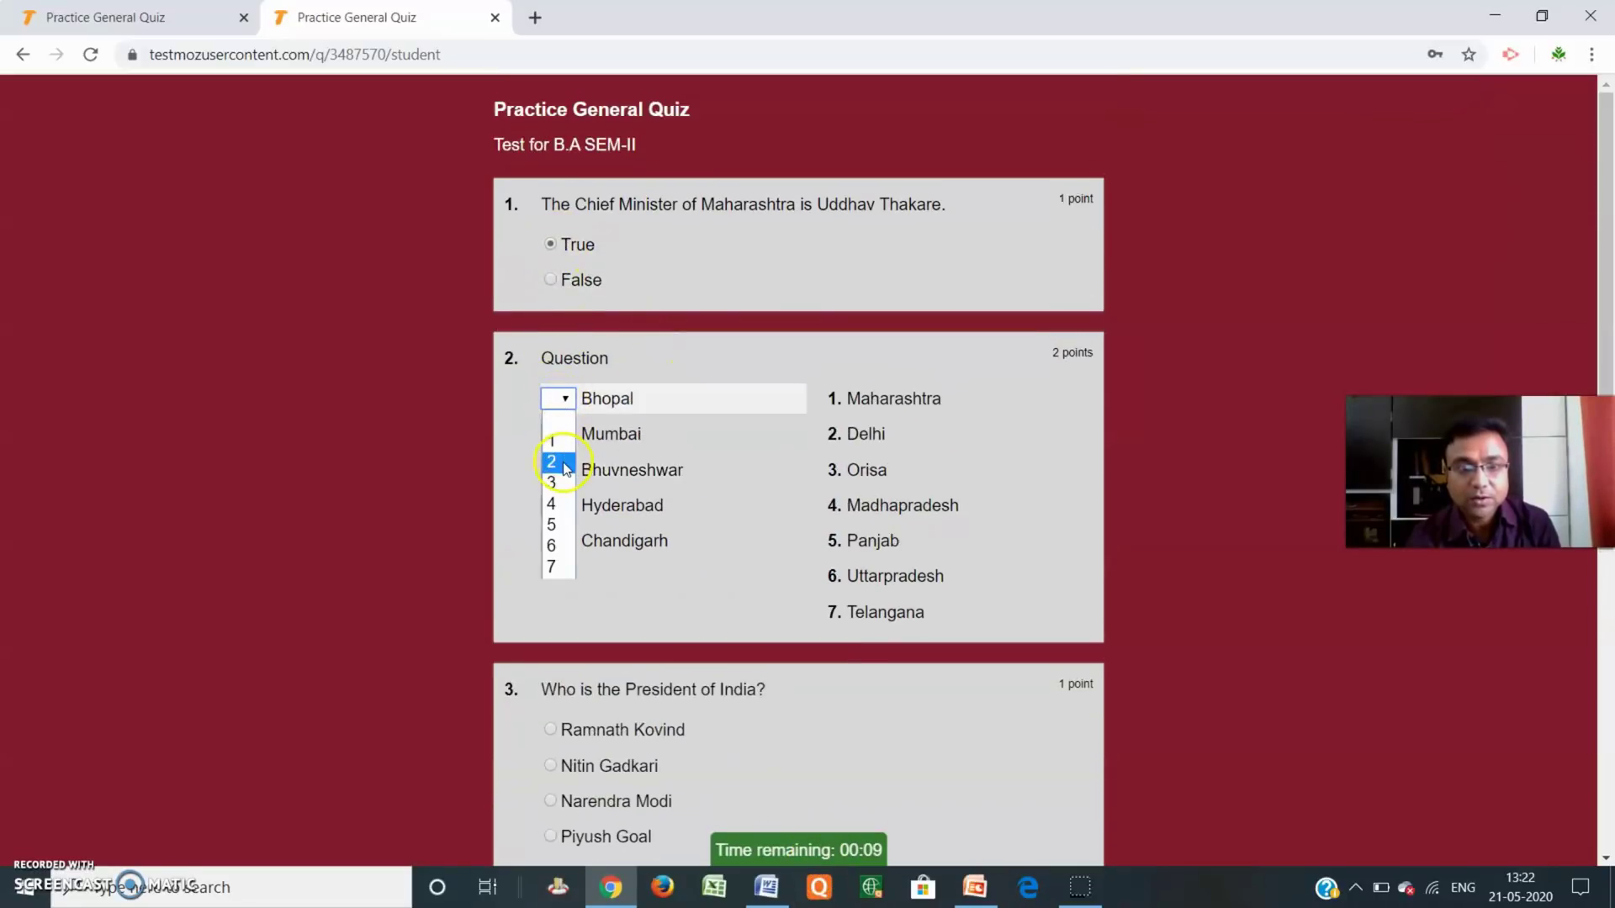
left_click(563, 463)
left_click(558, 505)
left_click(562, 631)
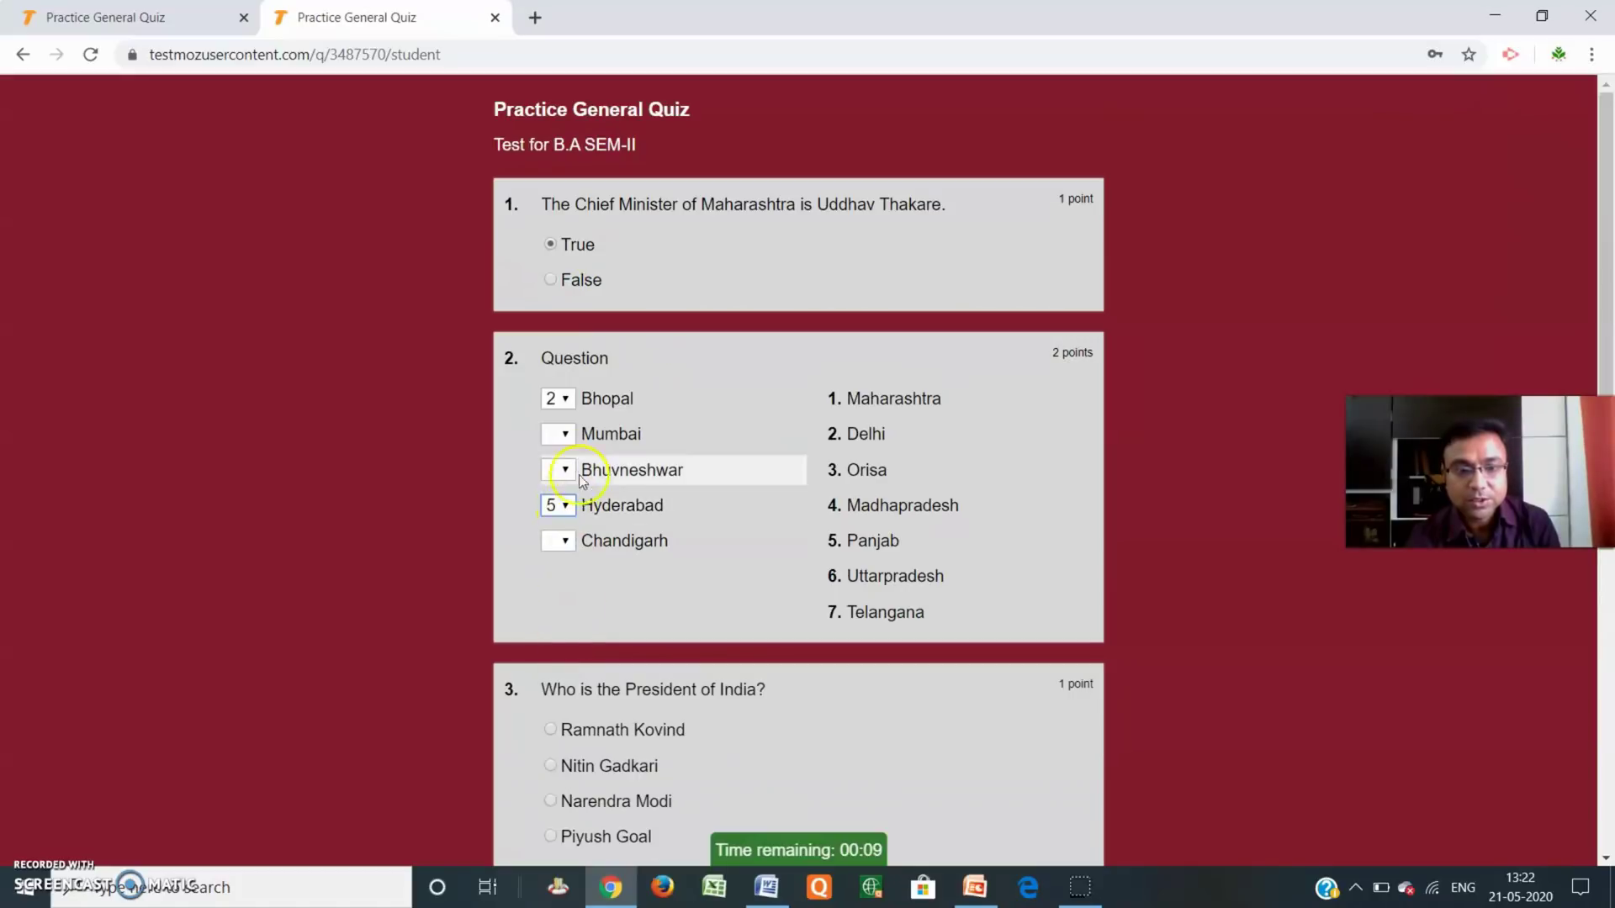
left_click(562, 469)
left_click(558, 620)
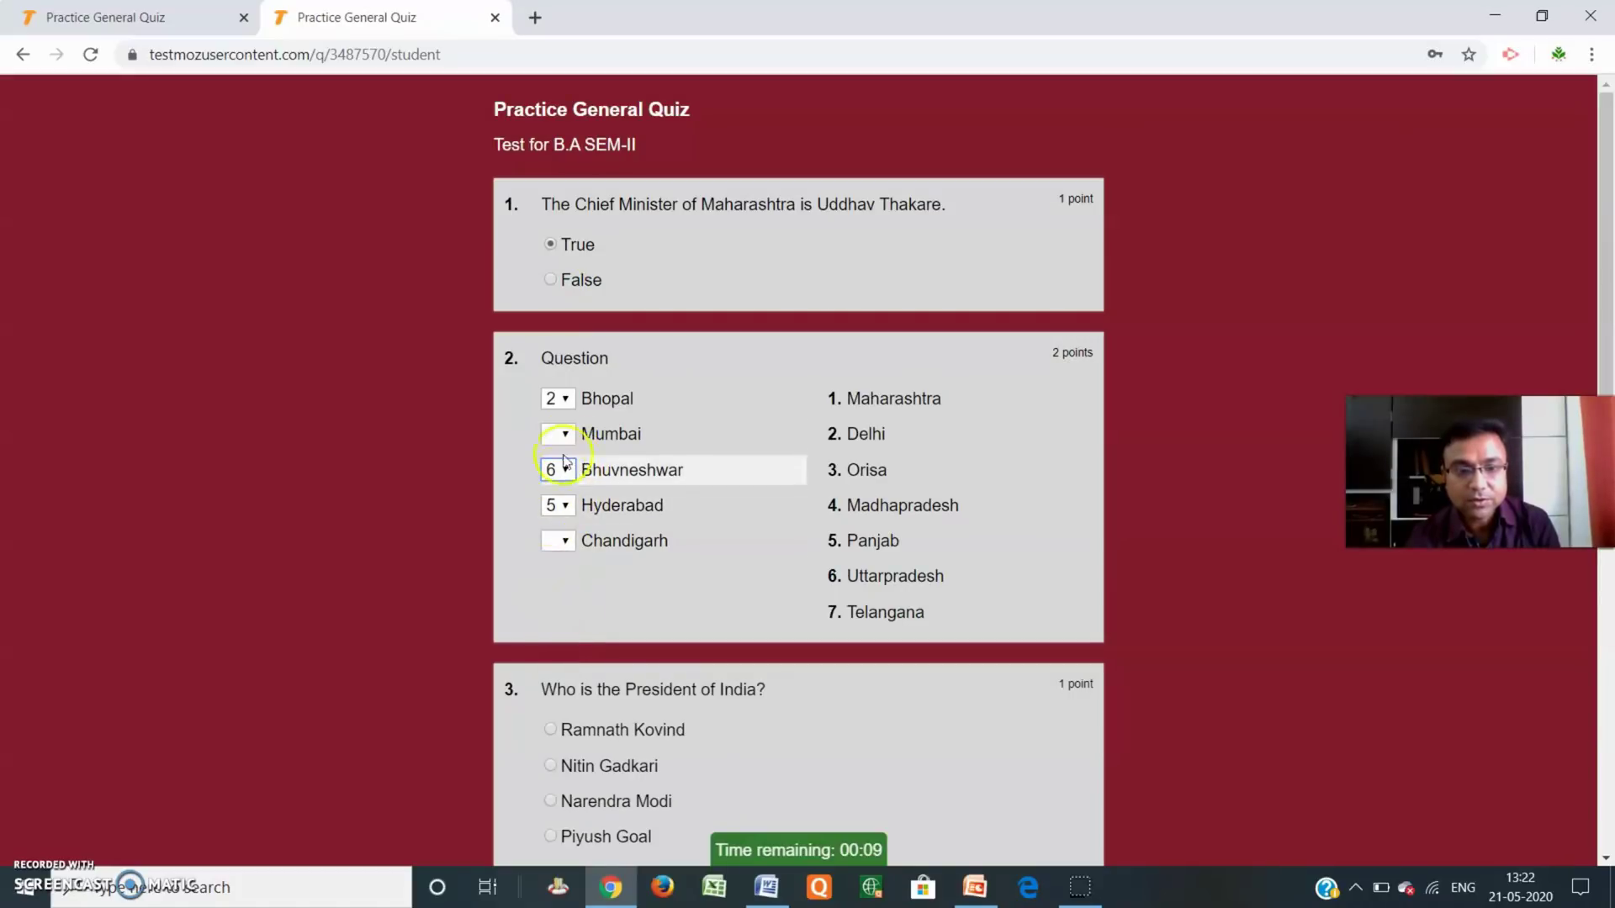
left_click(561, 434)
left_click(559, 601)
left_click(570, 544)
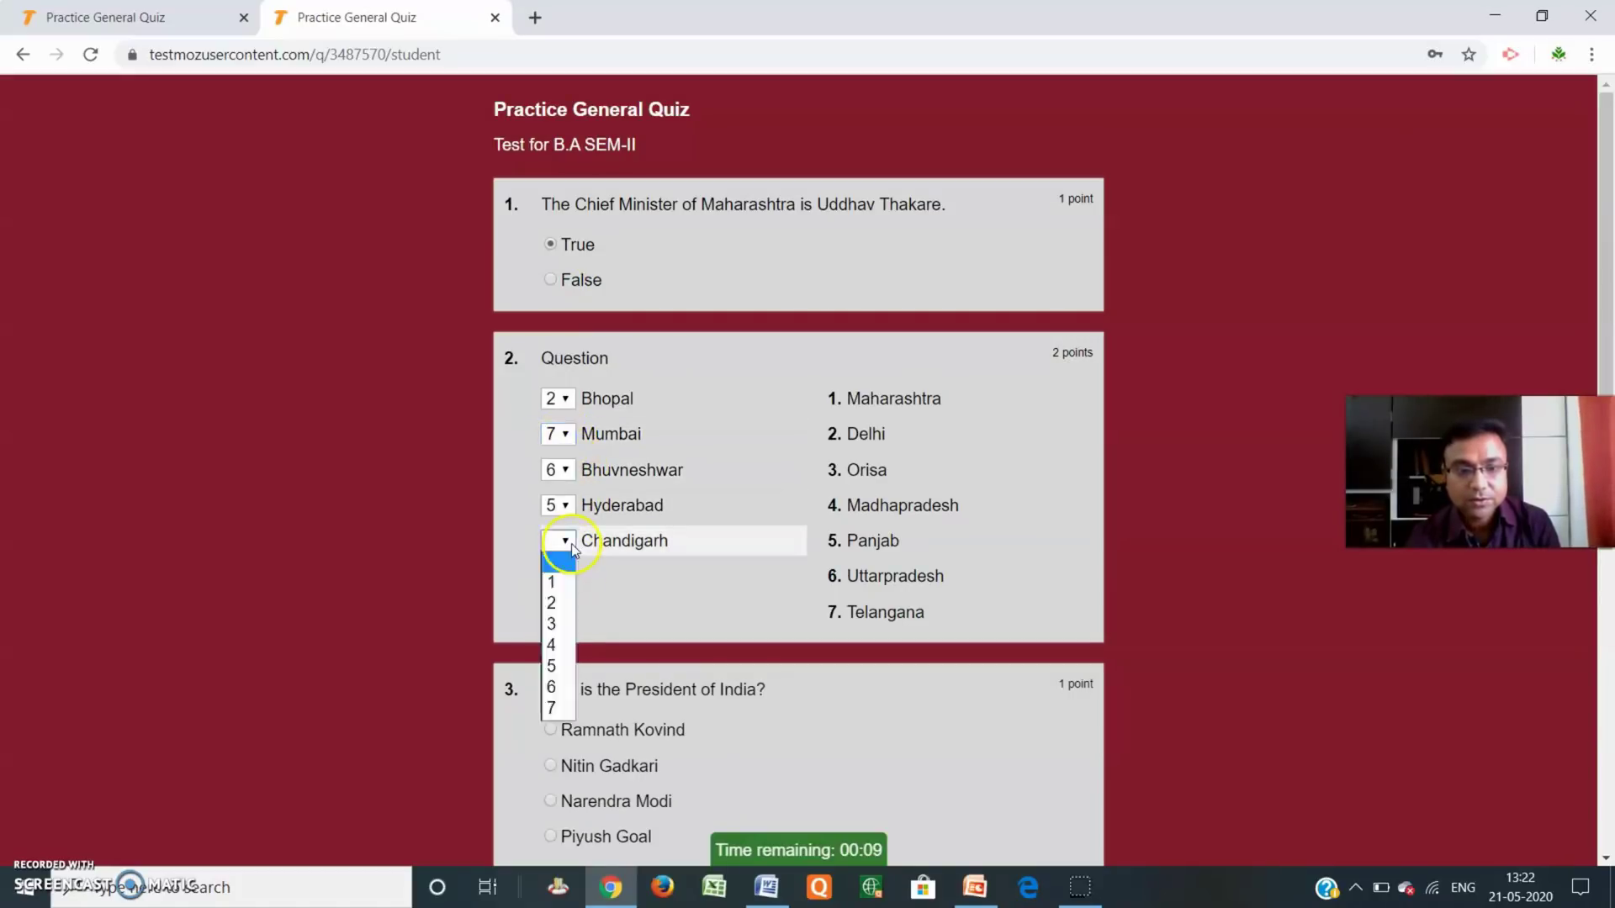
left_click(551, 603)
Choose Ramnath Kovind, tick Andhrapradesh and Maharashtra, answer the US question, and submit.
scroll(883, 534, "down", 4)
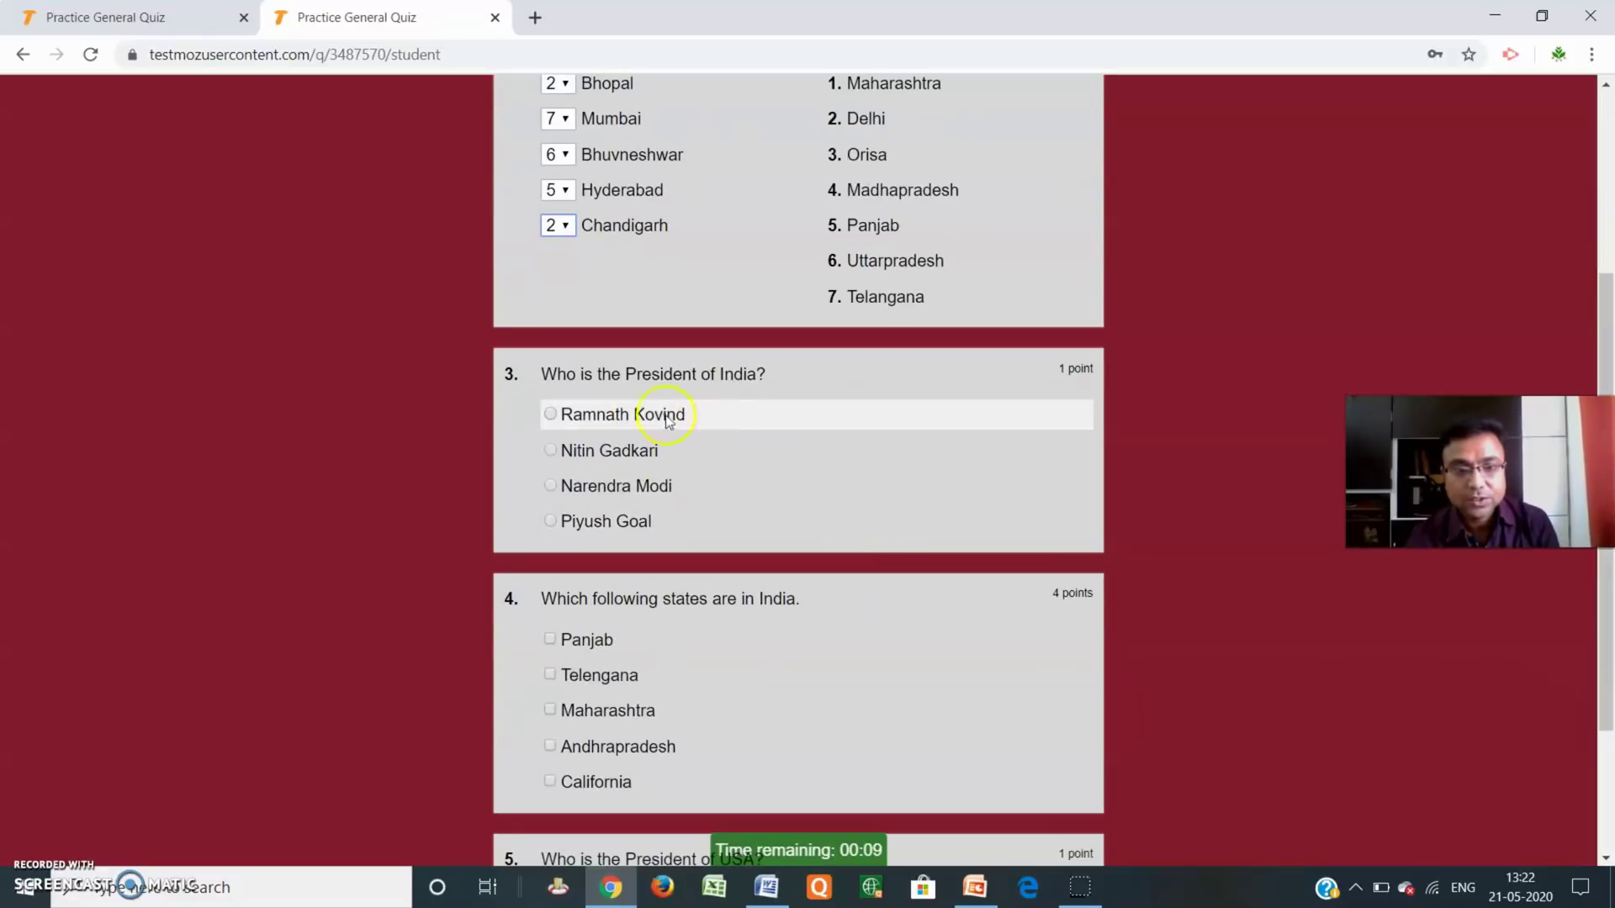
left_click(550, 412)
scroll(645, 527, "down", 3)
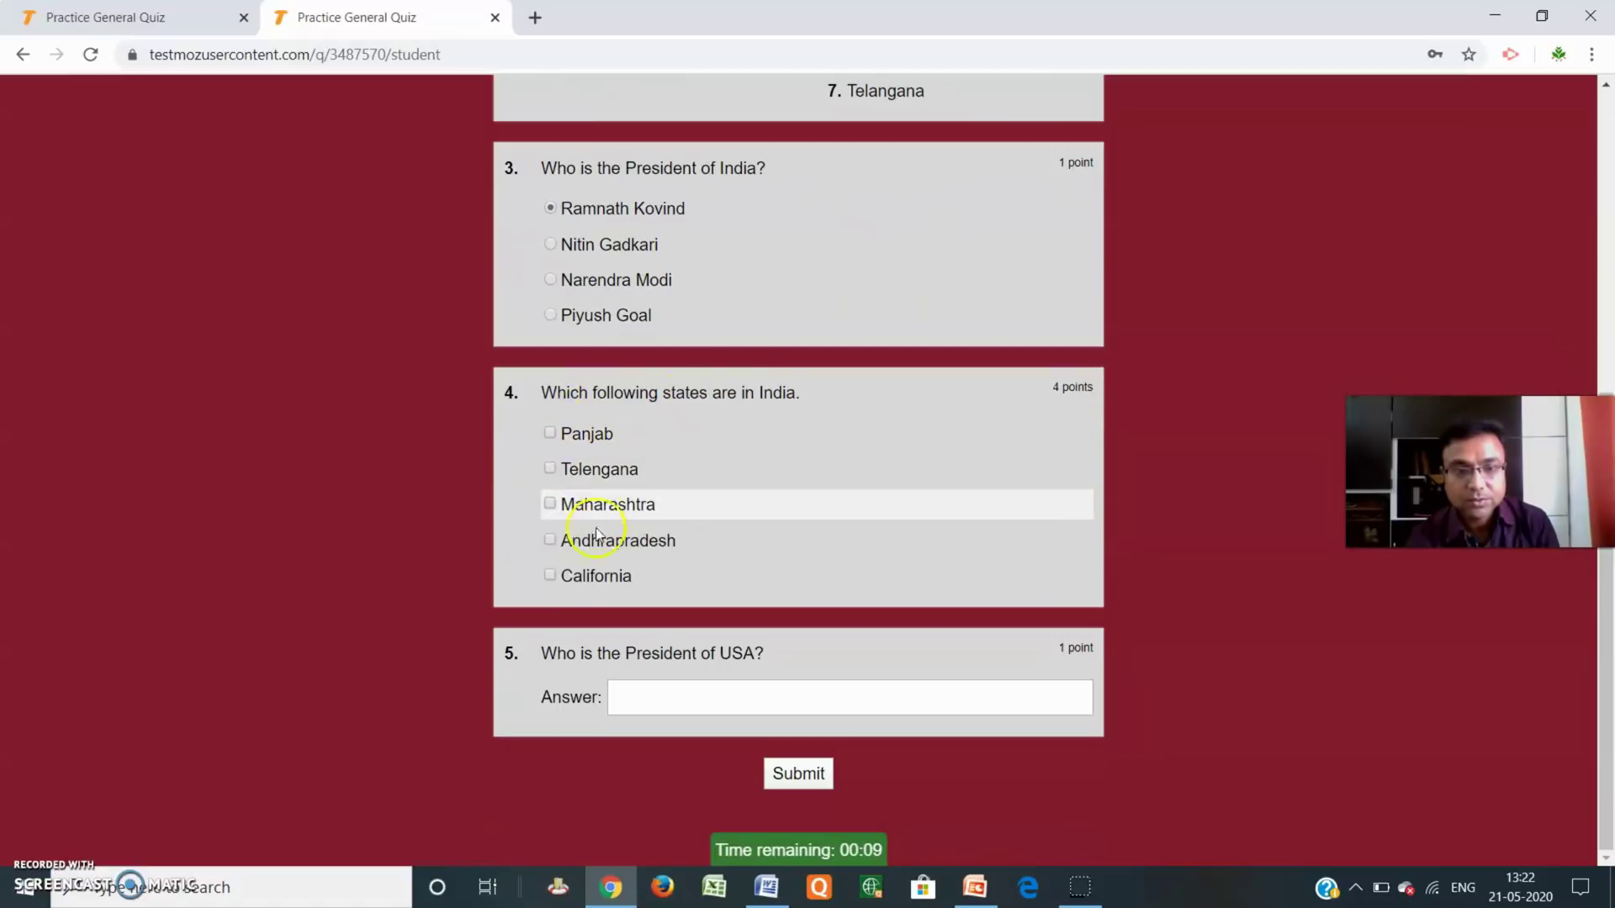
left_click(552, 541)
left_click(550, 505)
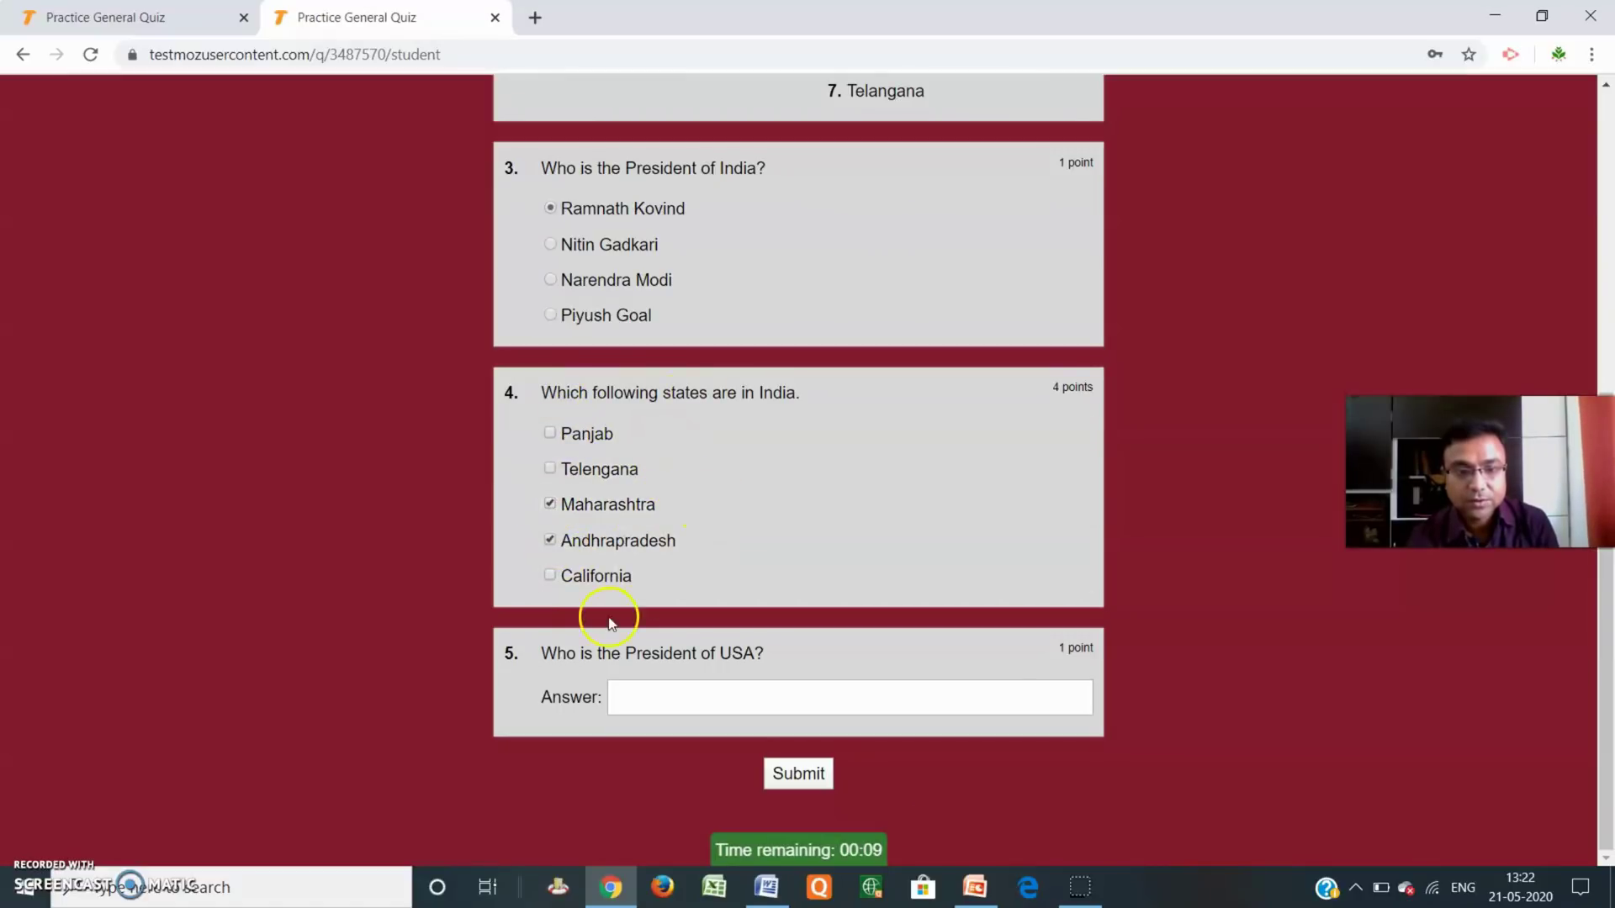
left_click(635, 695)
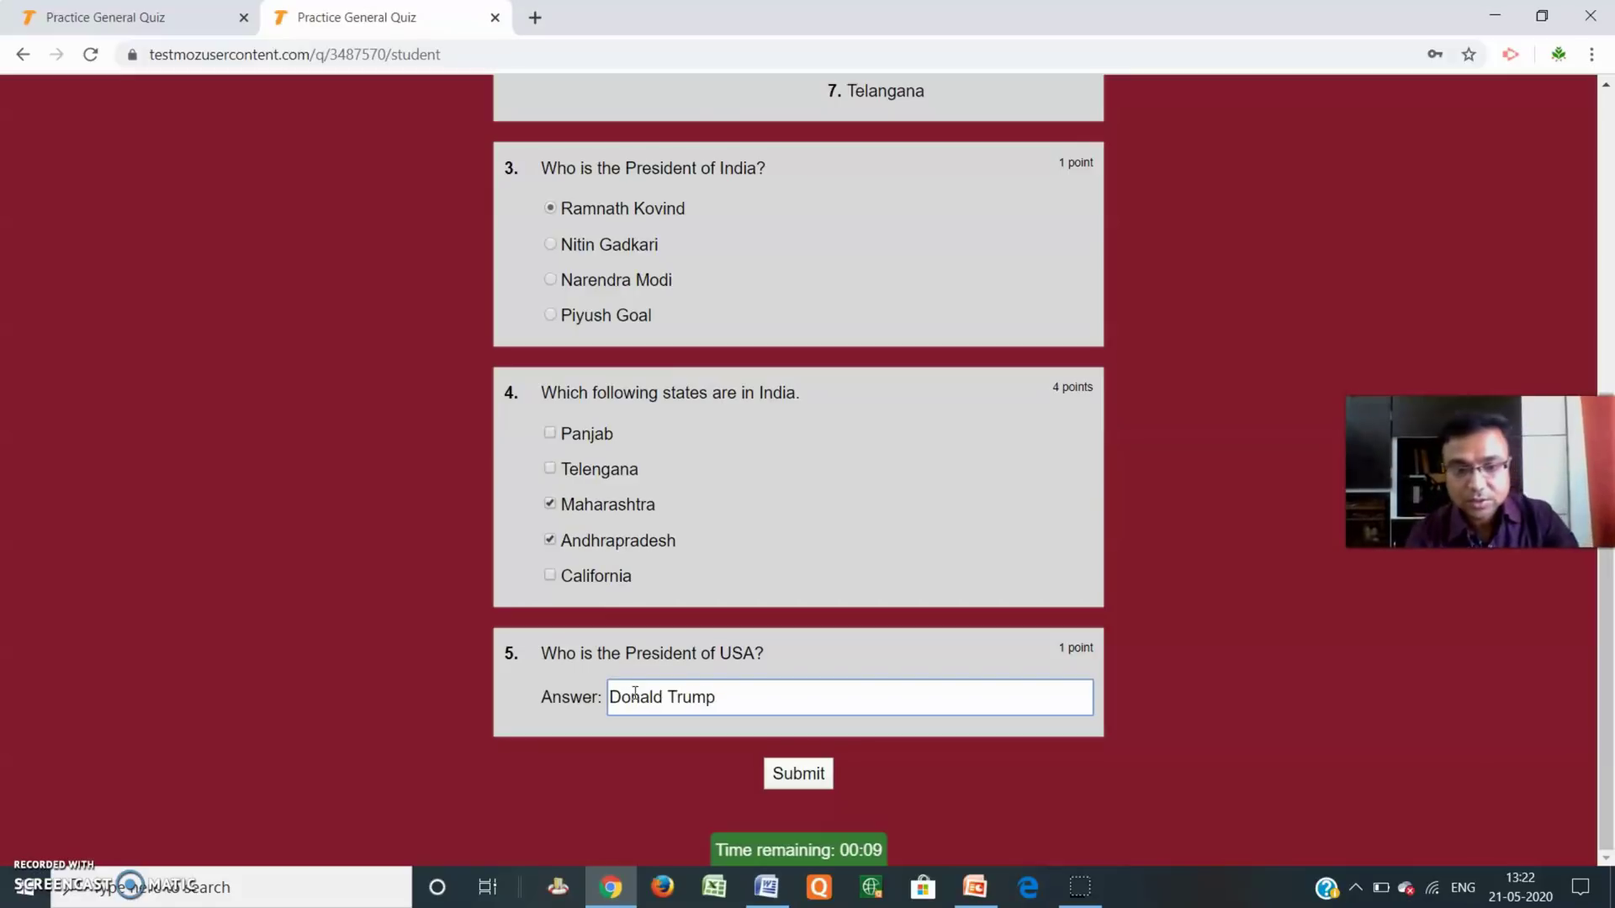
left_click(798, 776)
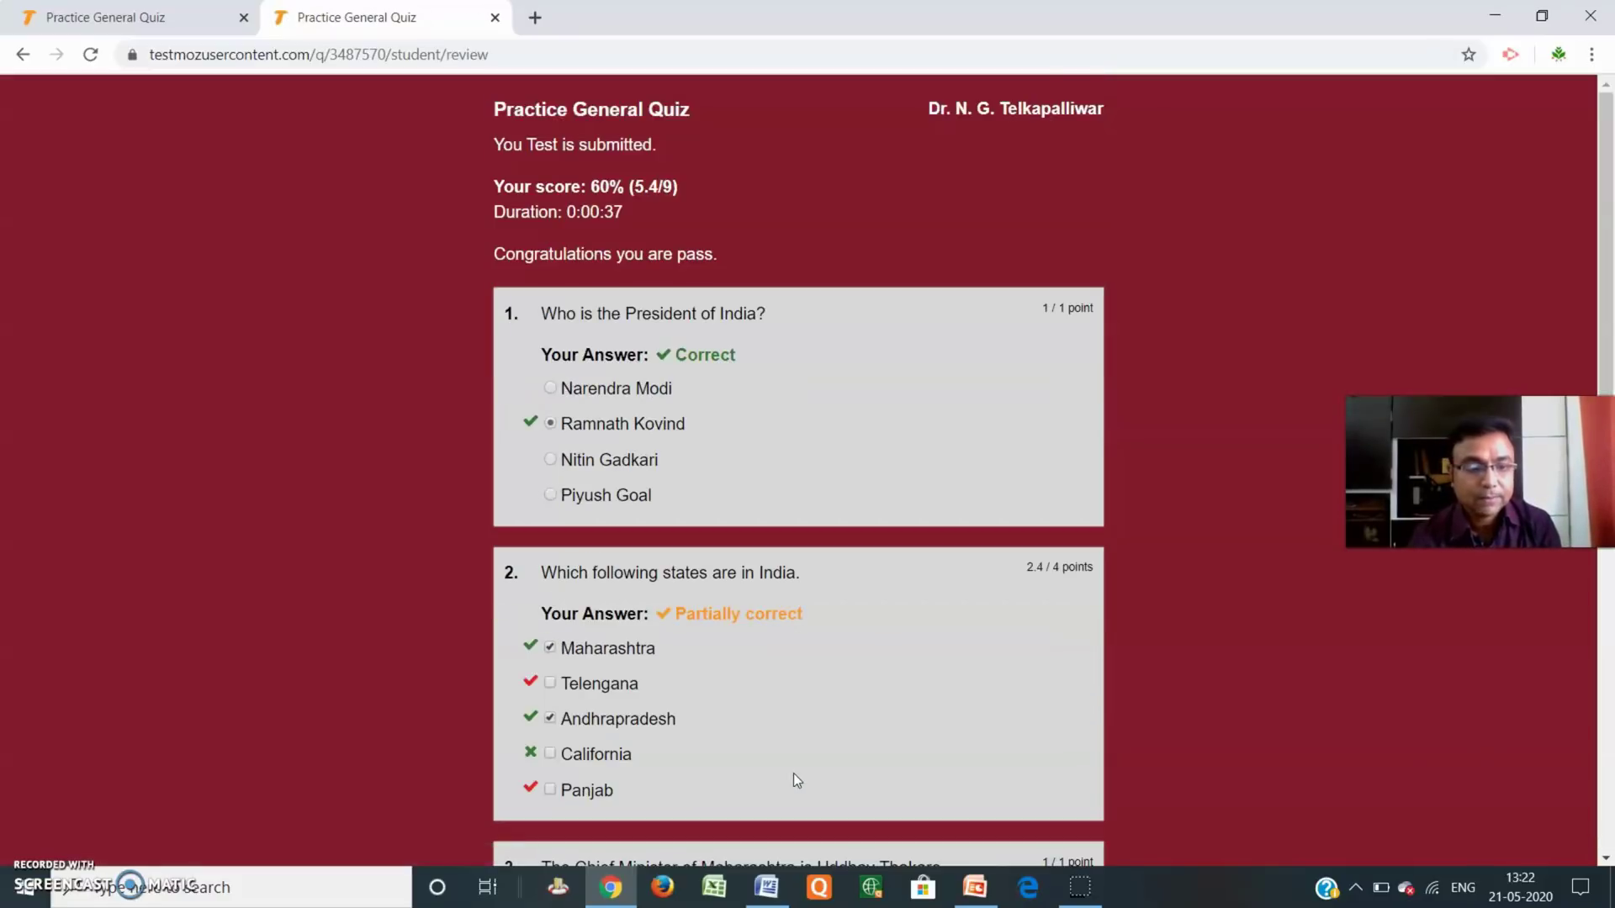
Look over the student's 60% review, then close that review tab.
scroll(796, 678, "down", 9)
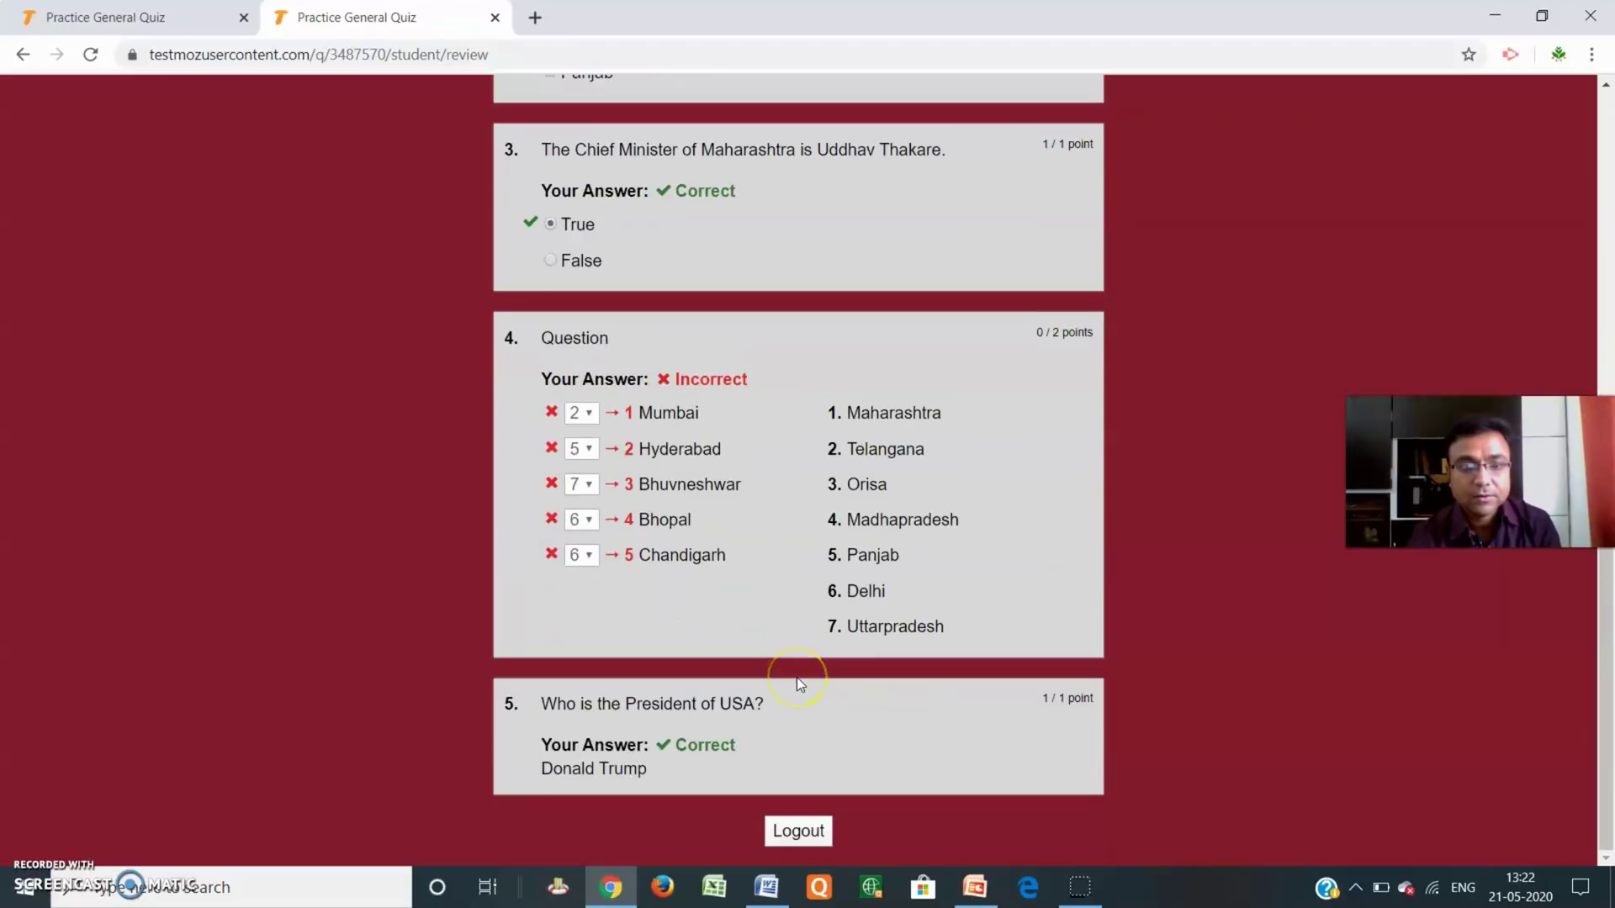
scroll(796, 678, "up", 10)
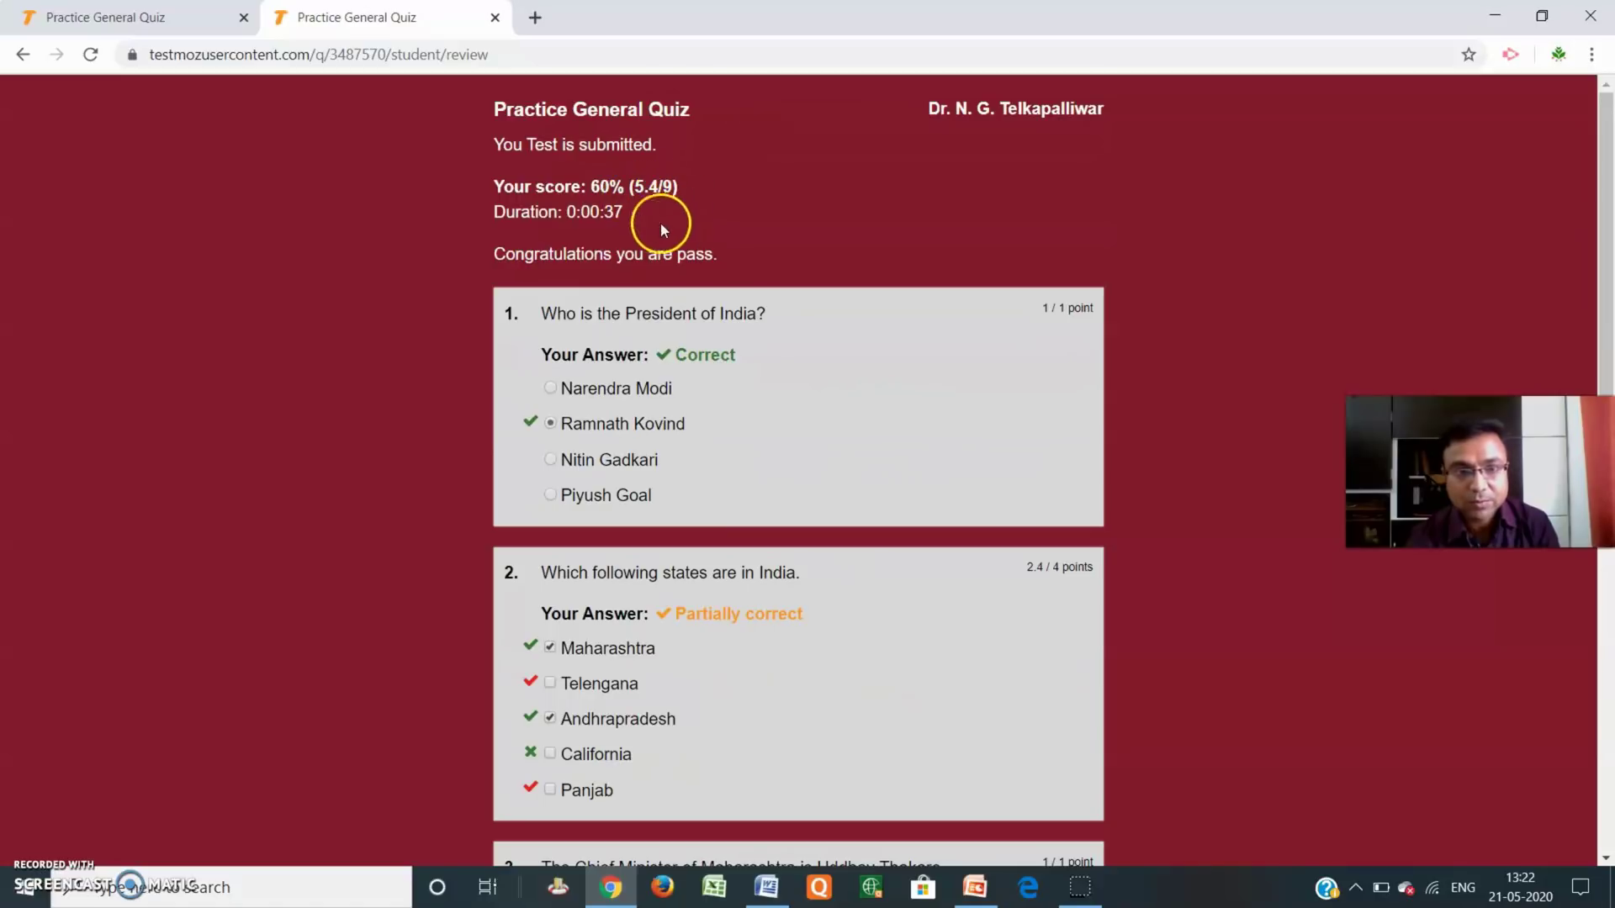
scroll(665, 221, "down", 1)
scroll(757, 206, "up", 1)
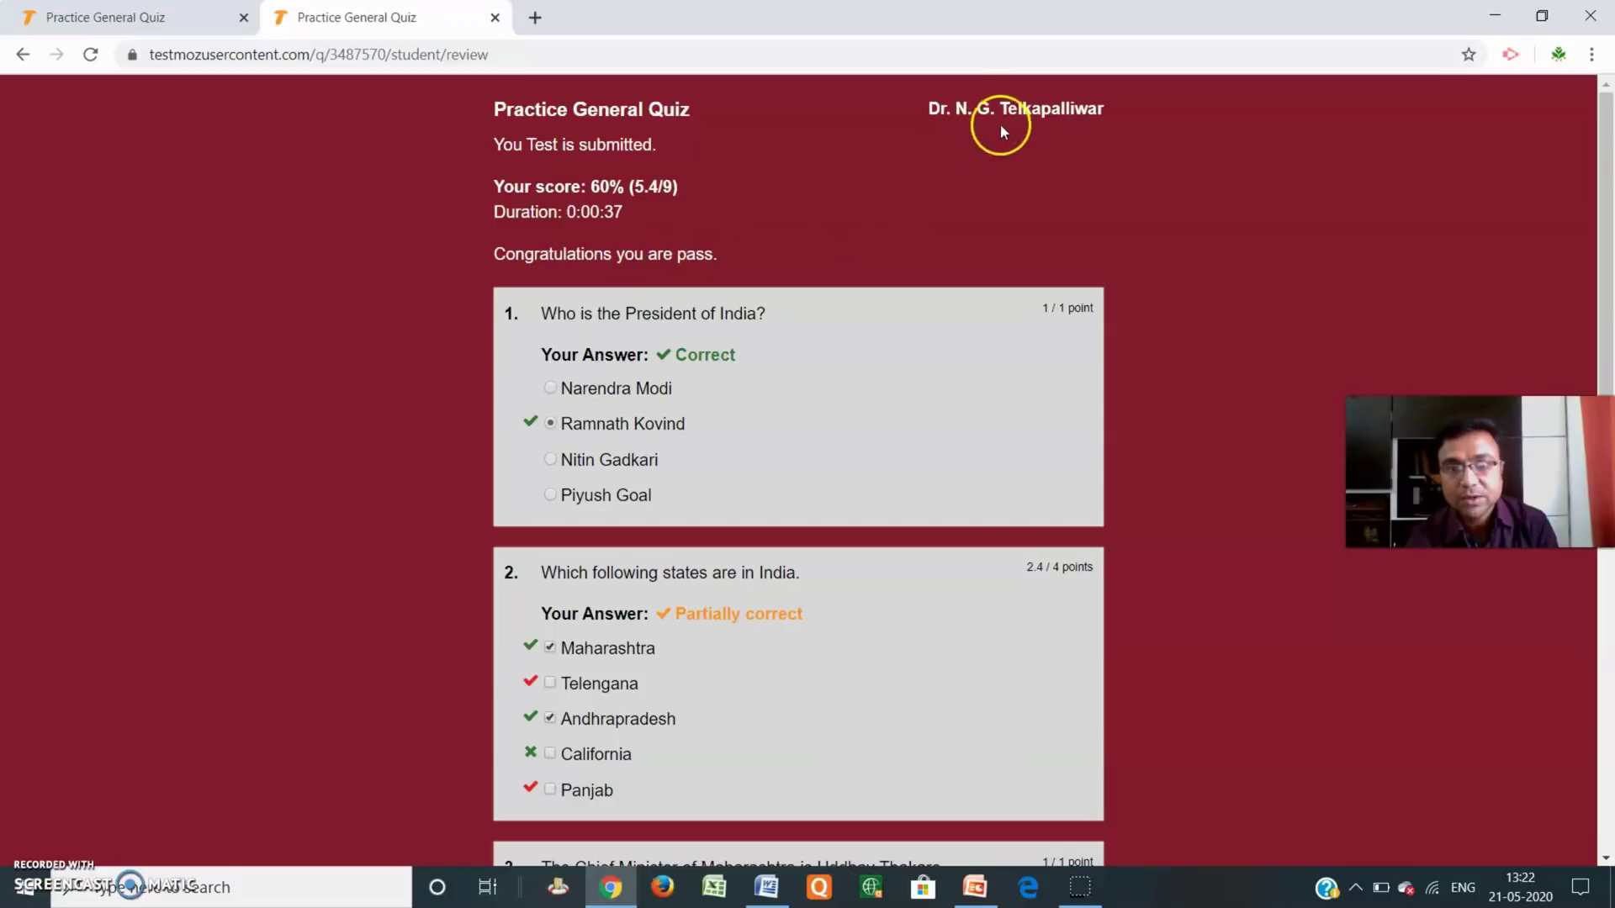
scroll(581, 209, "down", 8)
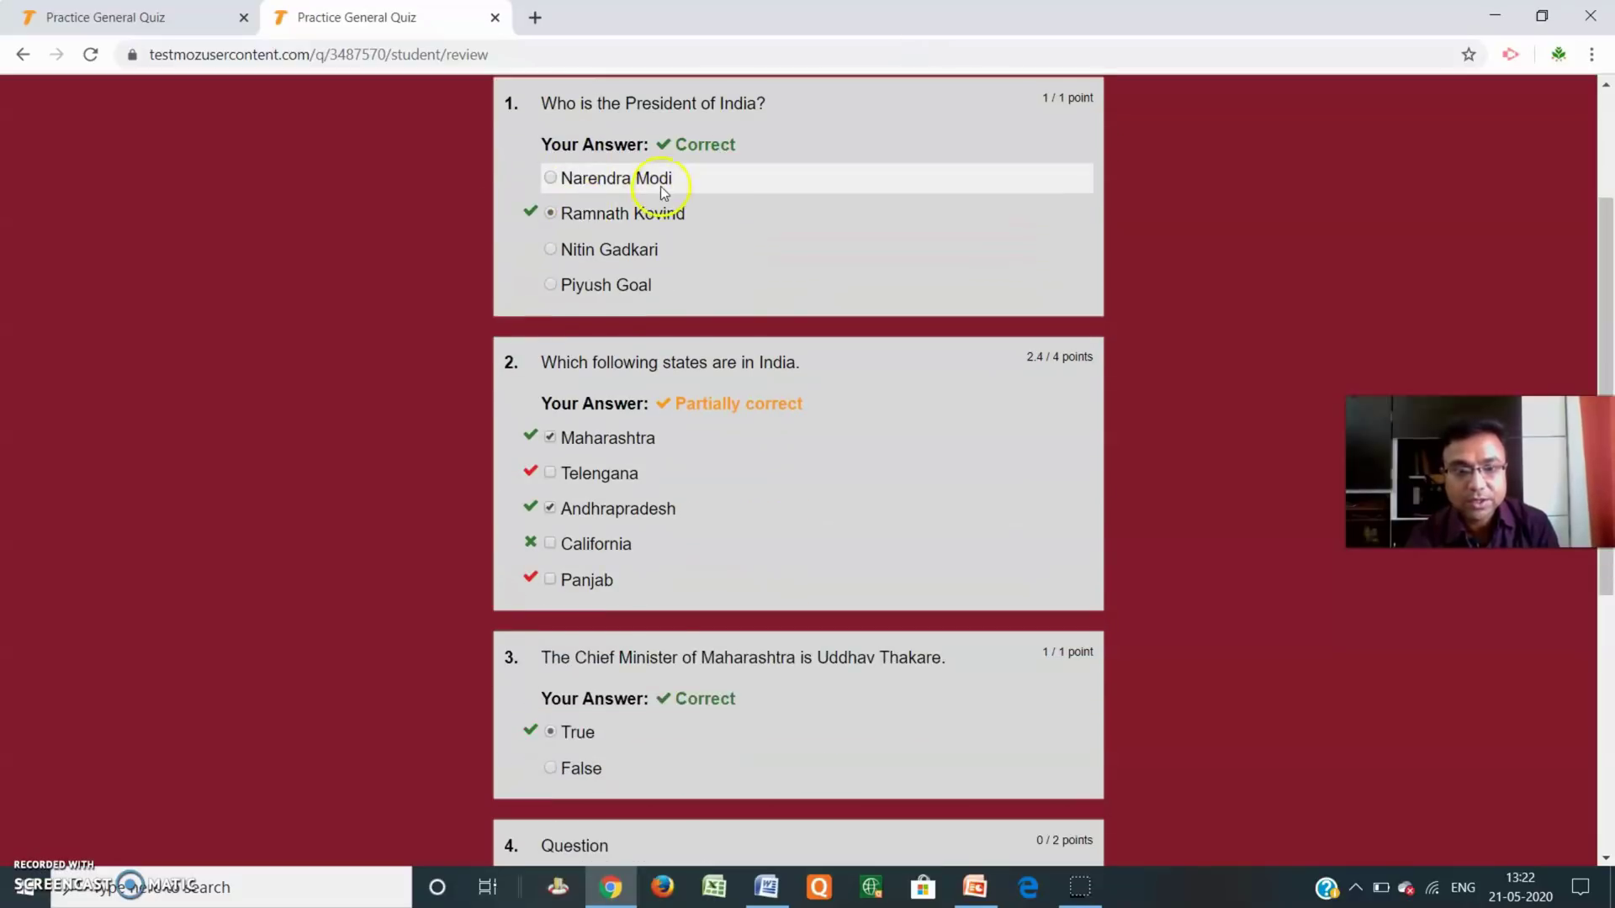
scroll(782, 670, "up", 5)
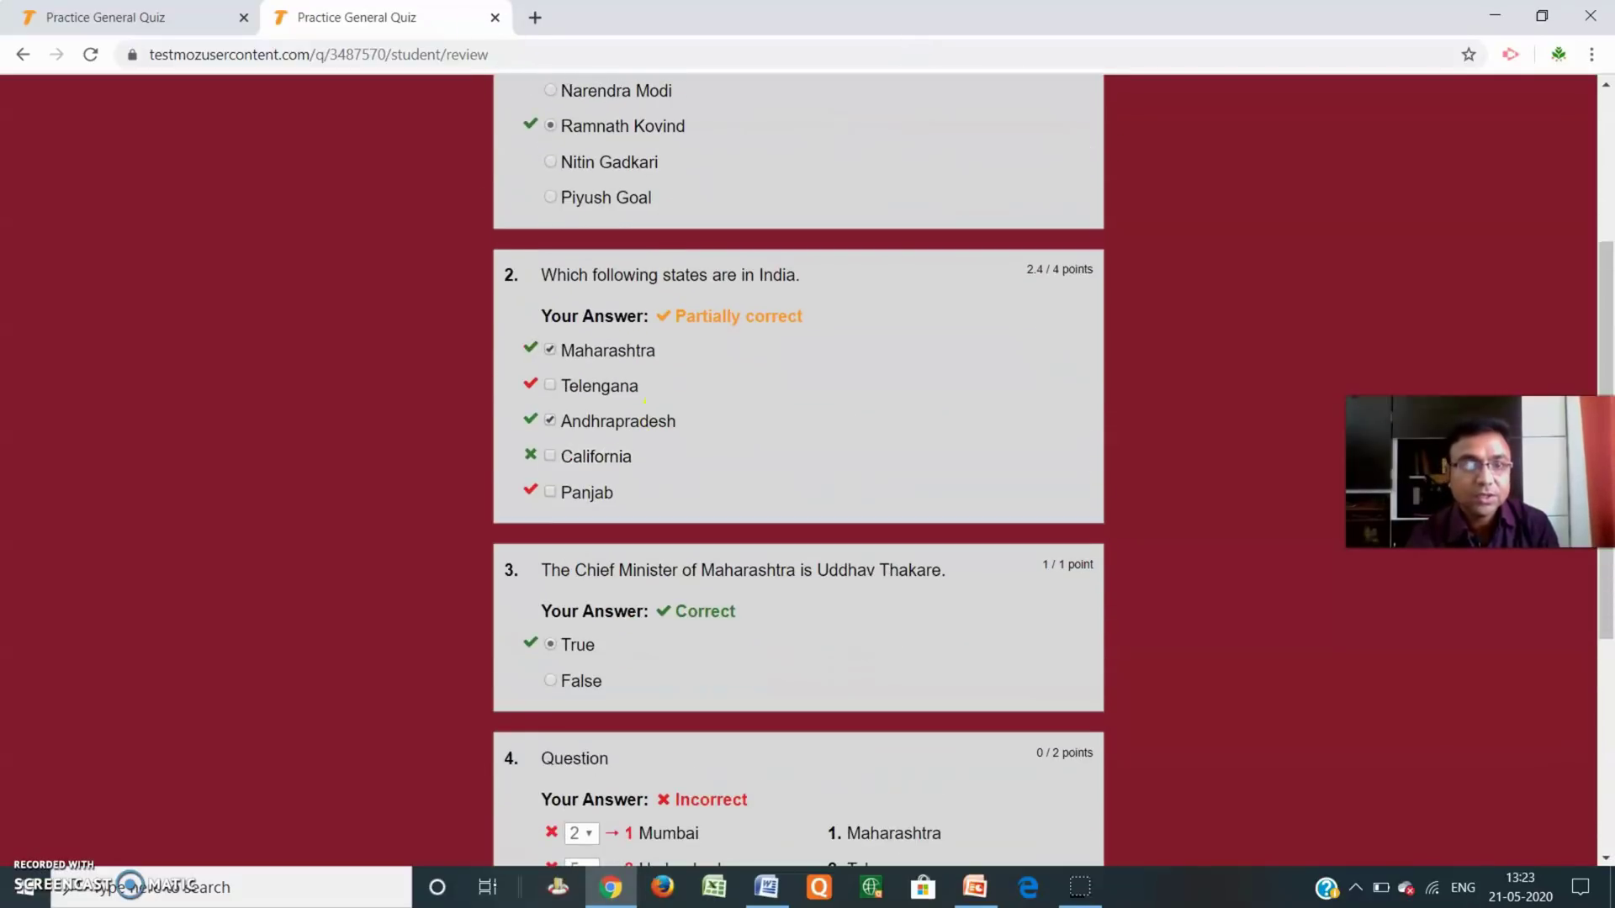
left_click(496, 18)
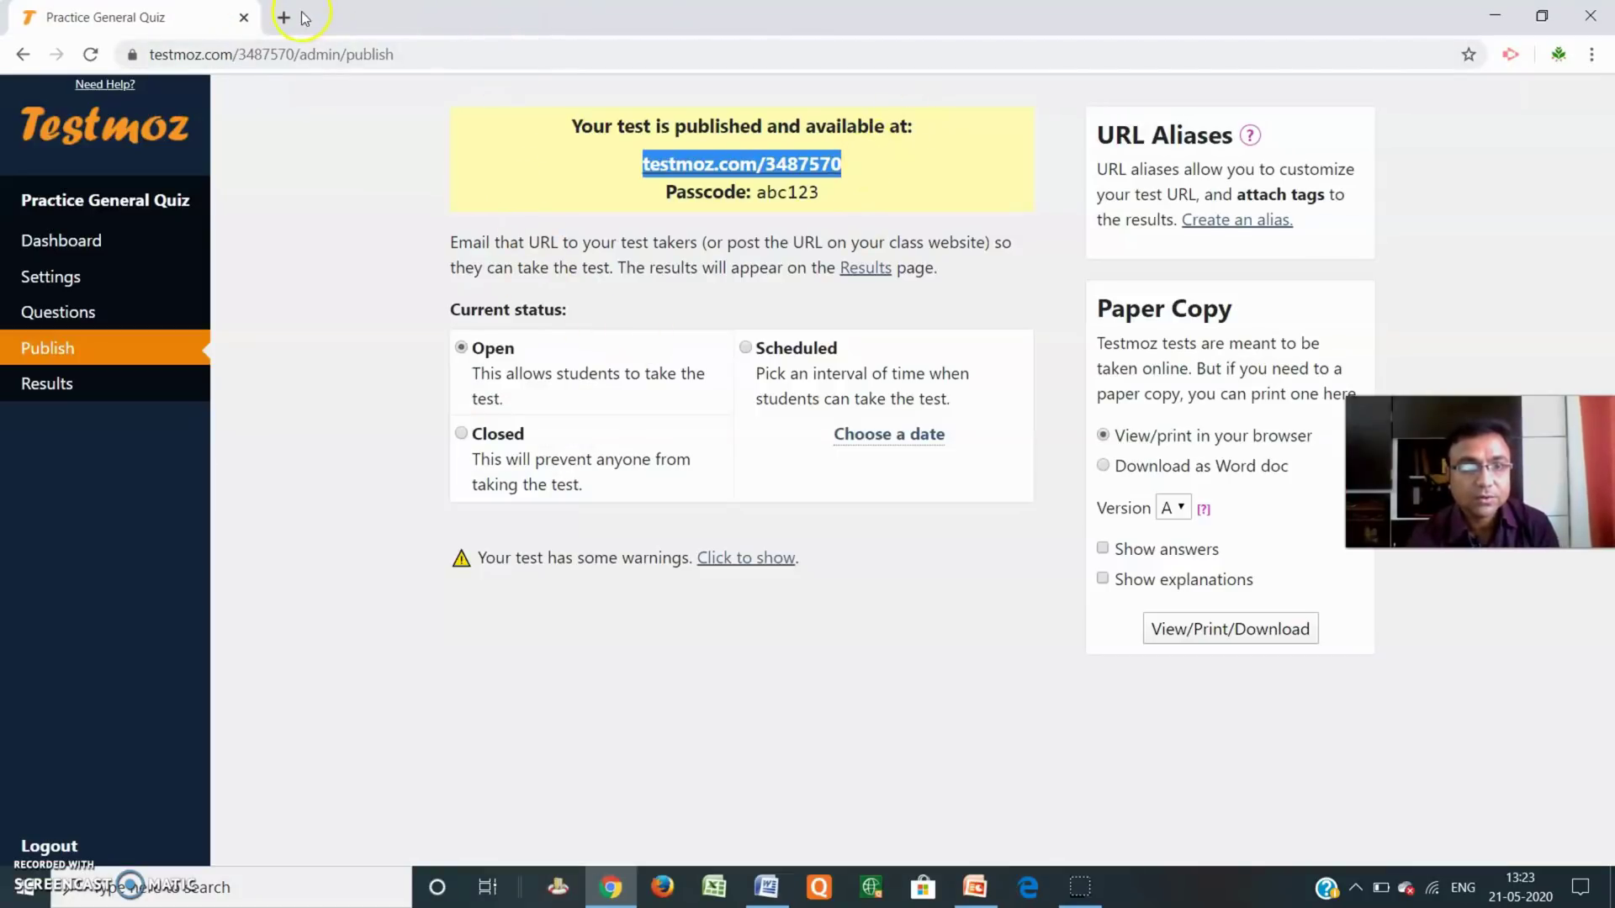
Load the quiz's test link in a new browser tab.
left_click(282, 20)
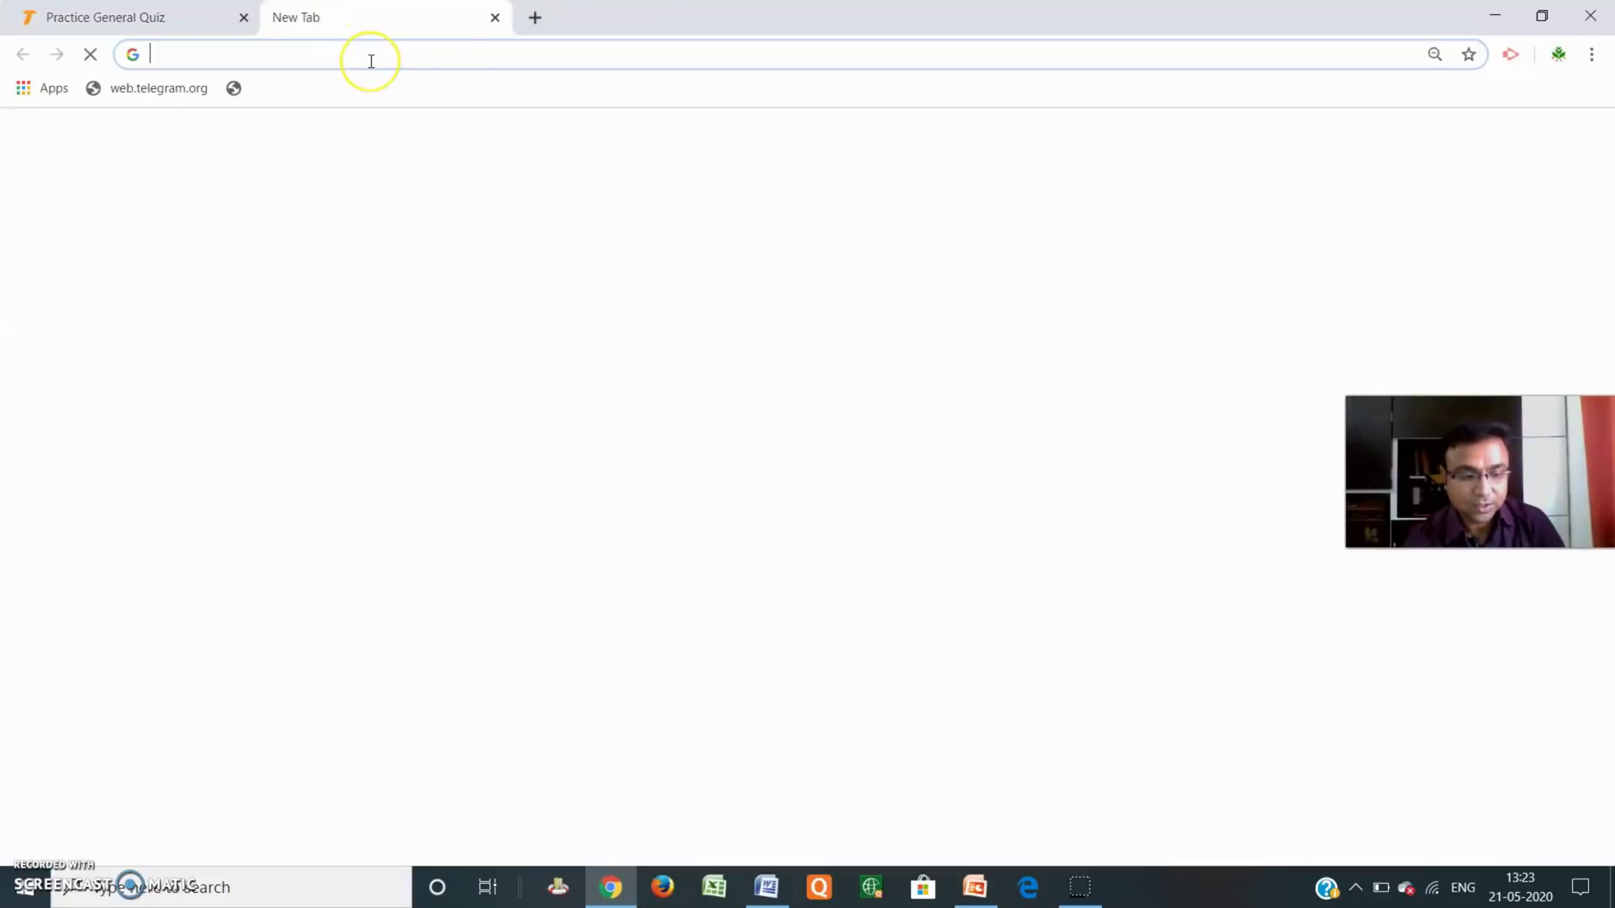
type("testmoz.com/3487570")
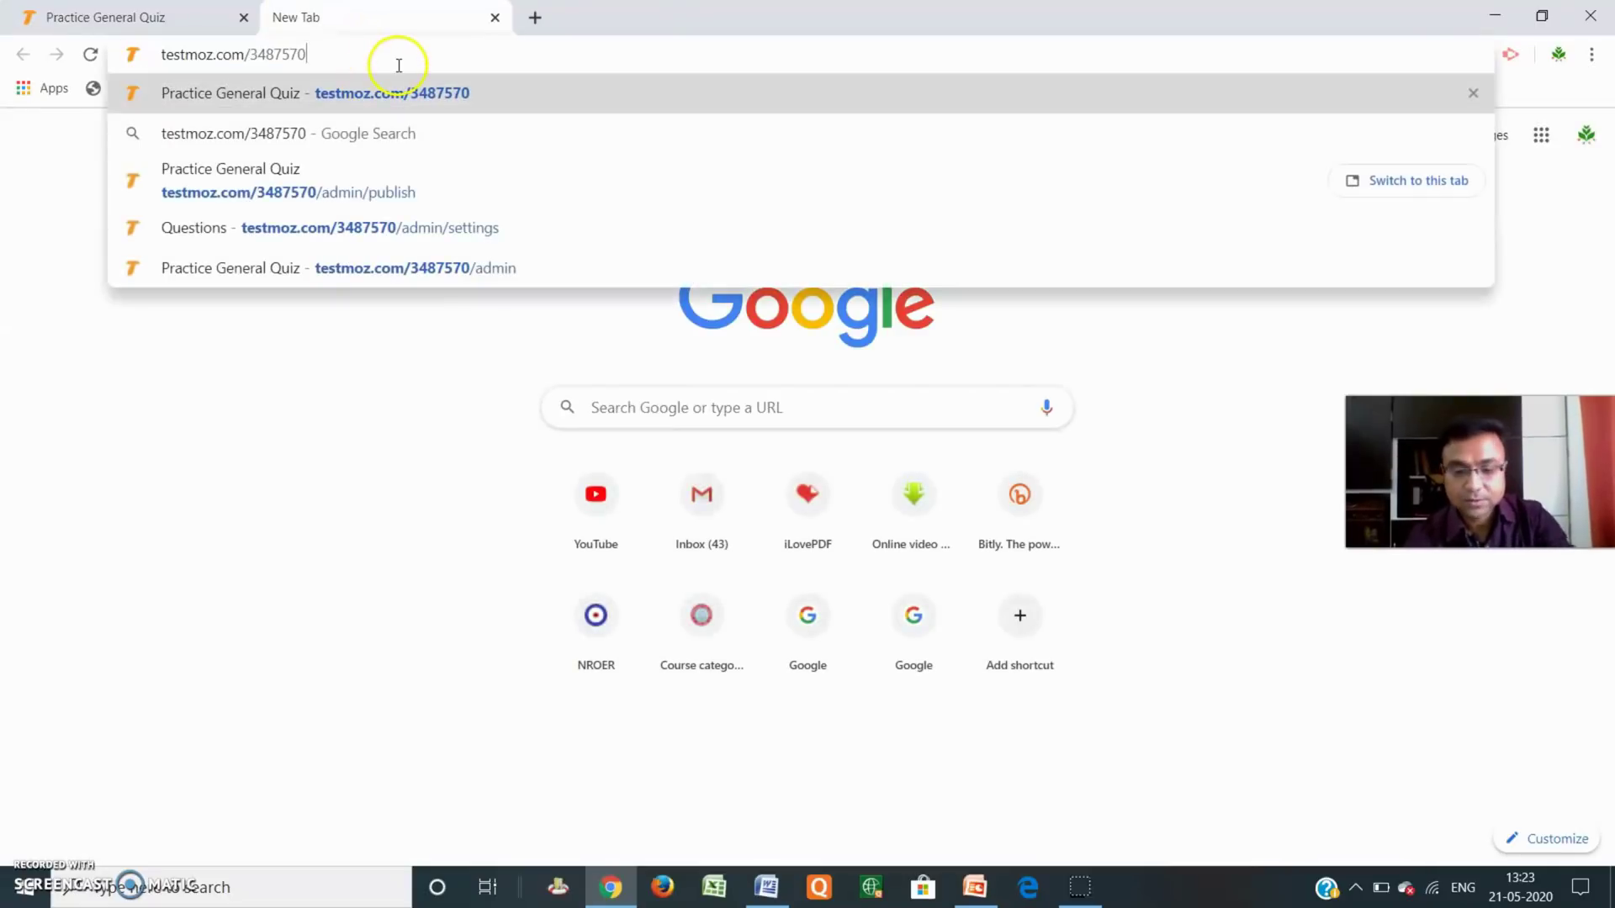
key("Return")
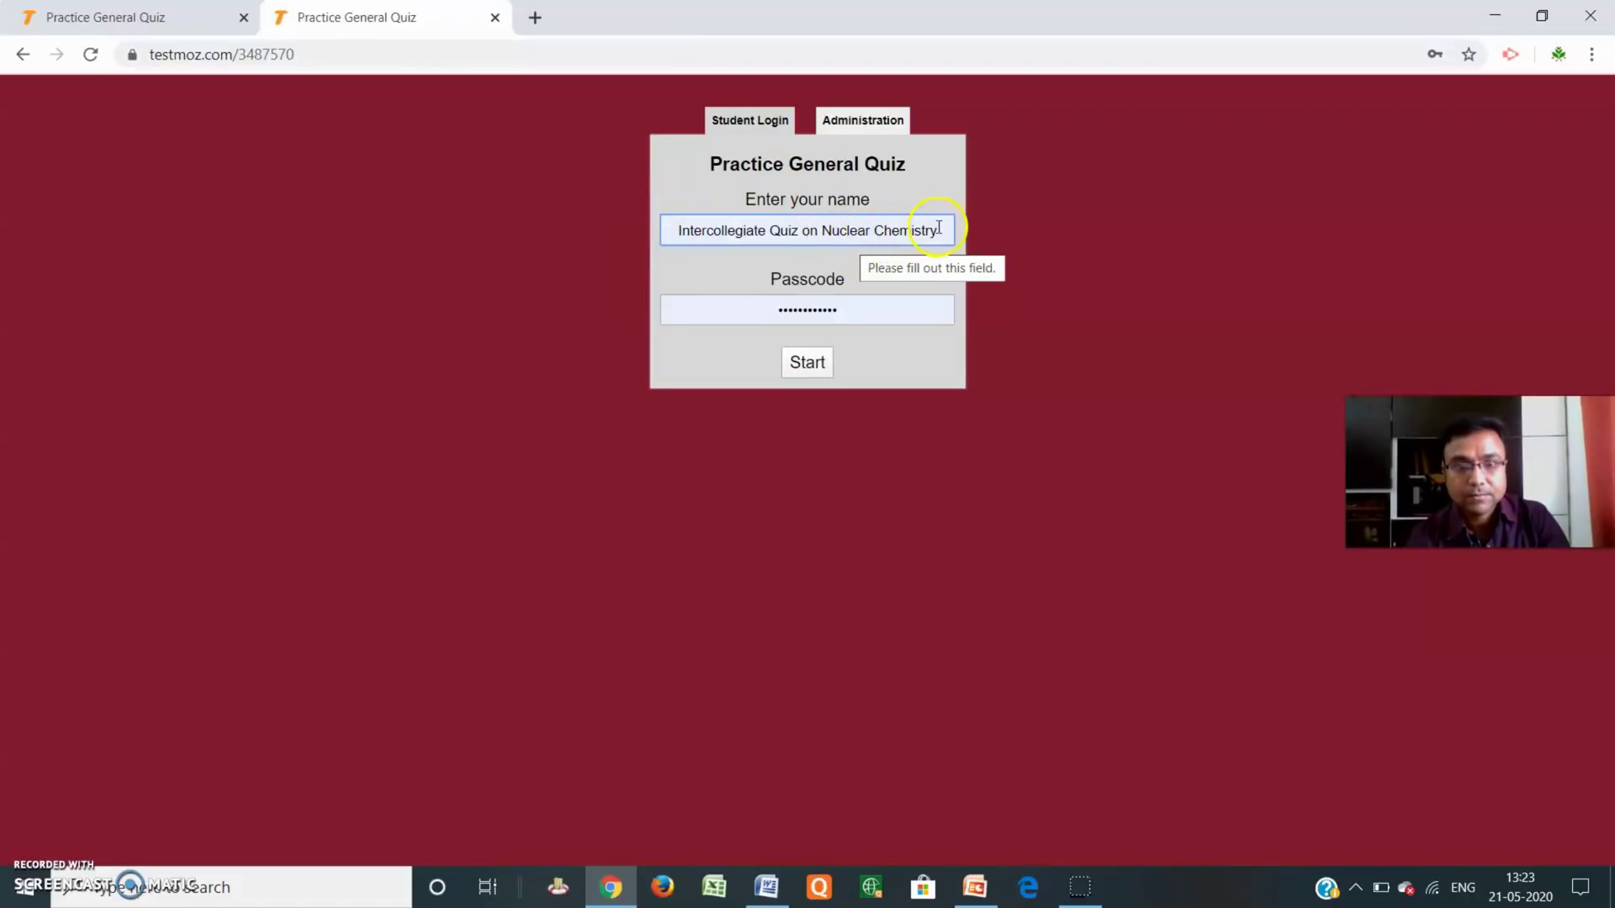
Log in with student name ABC and the quiz passcode, and start the quiz.
left_click_drag(938, 227, 548, 223)
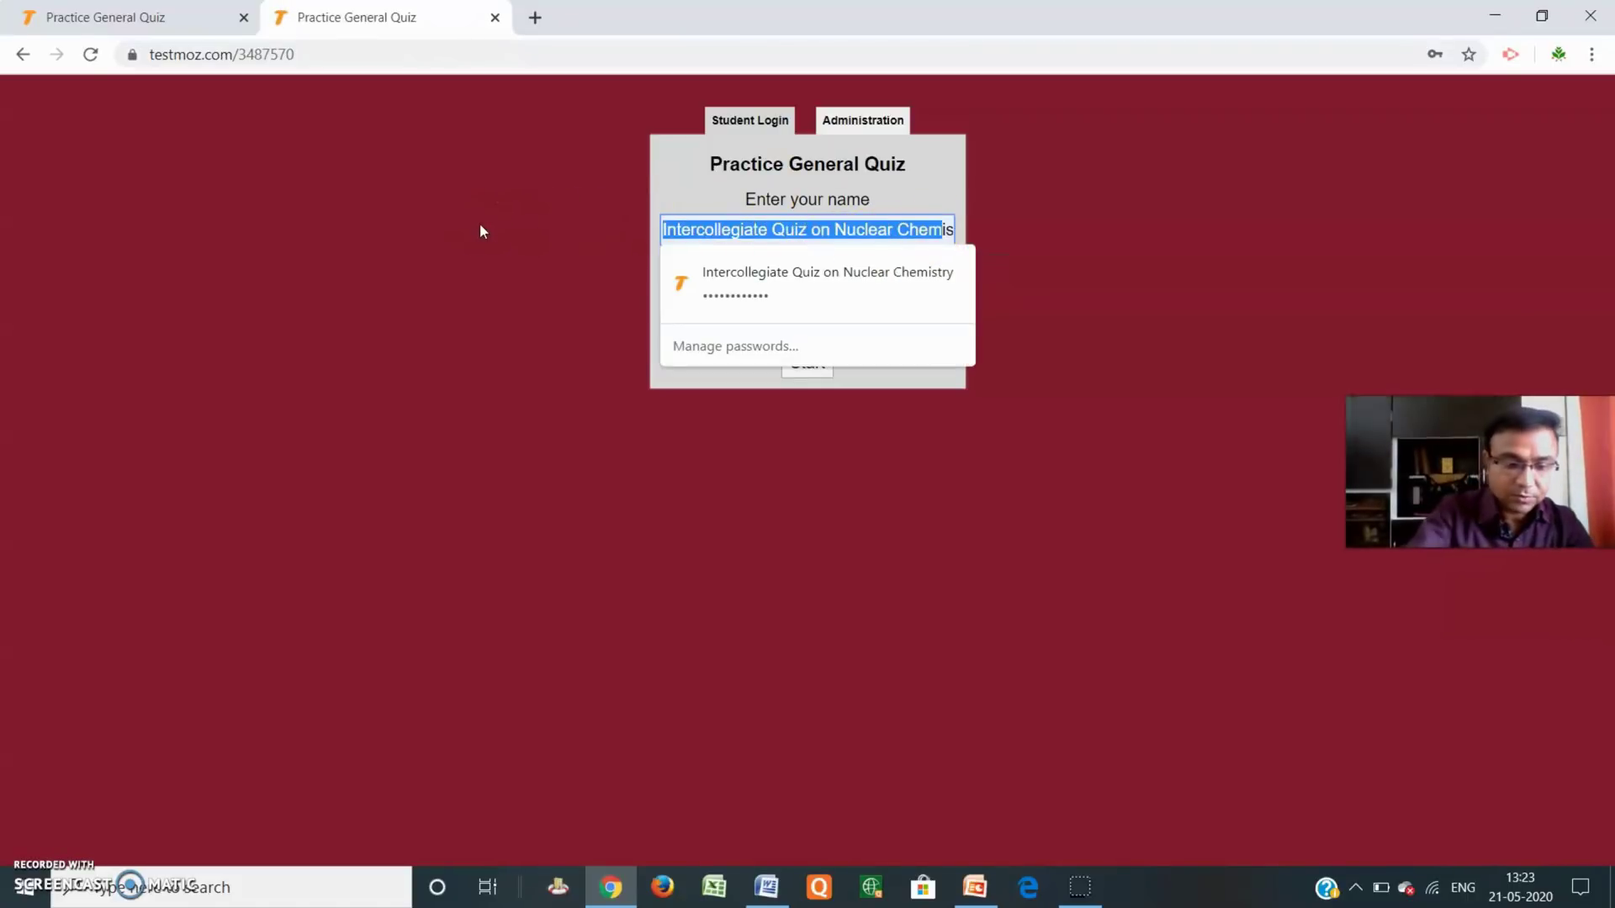
type("ABCistry")
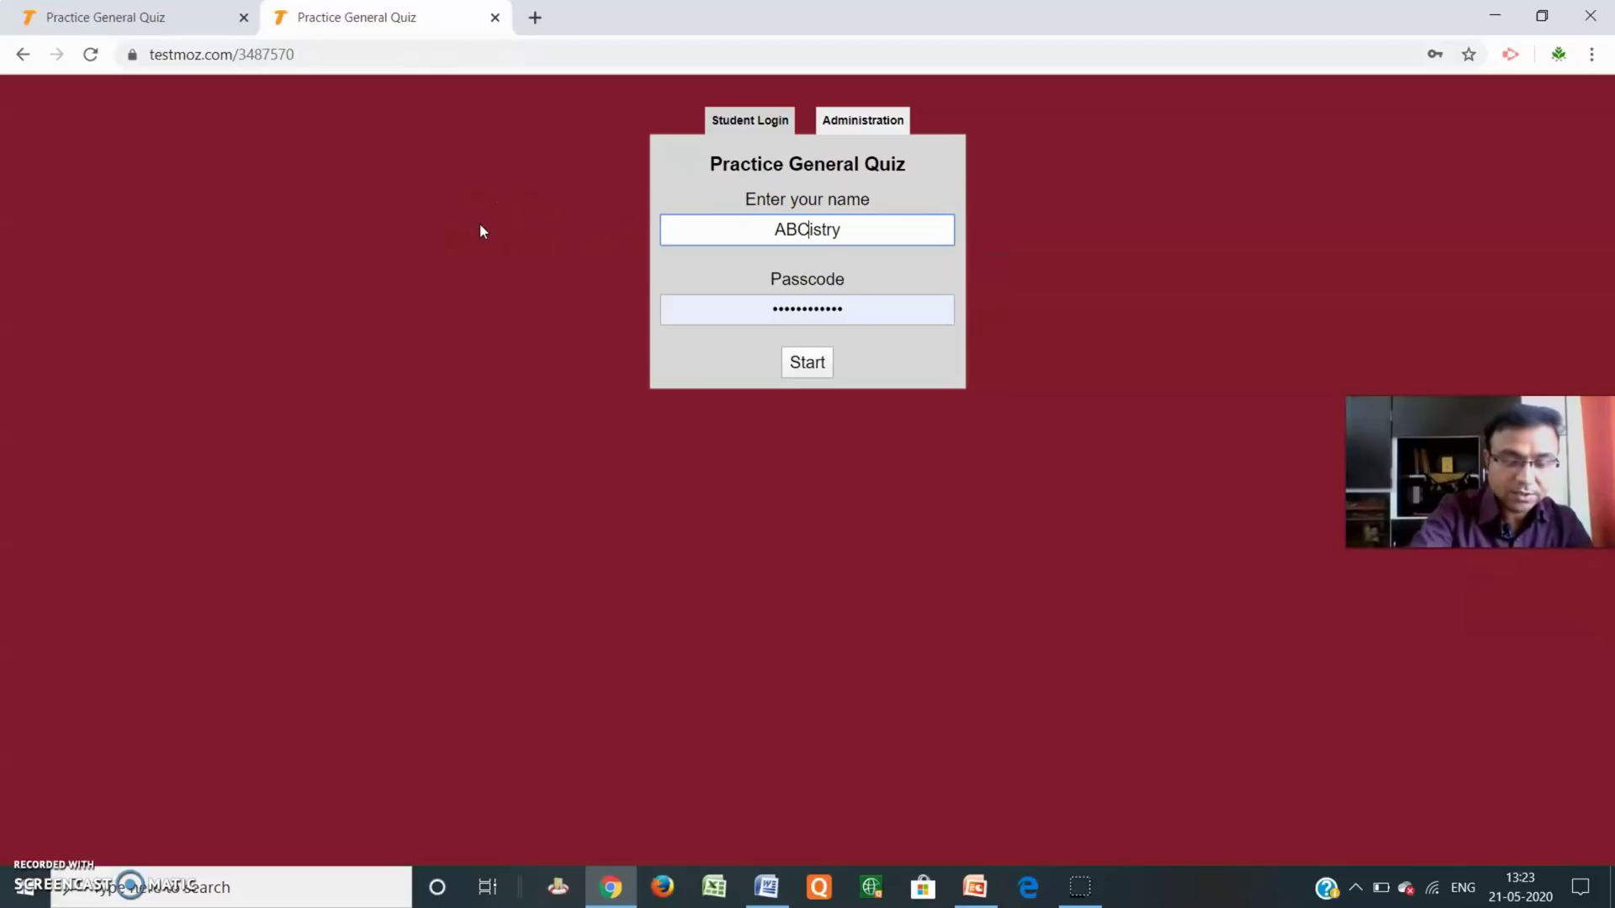
left_click(897, 236)
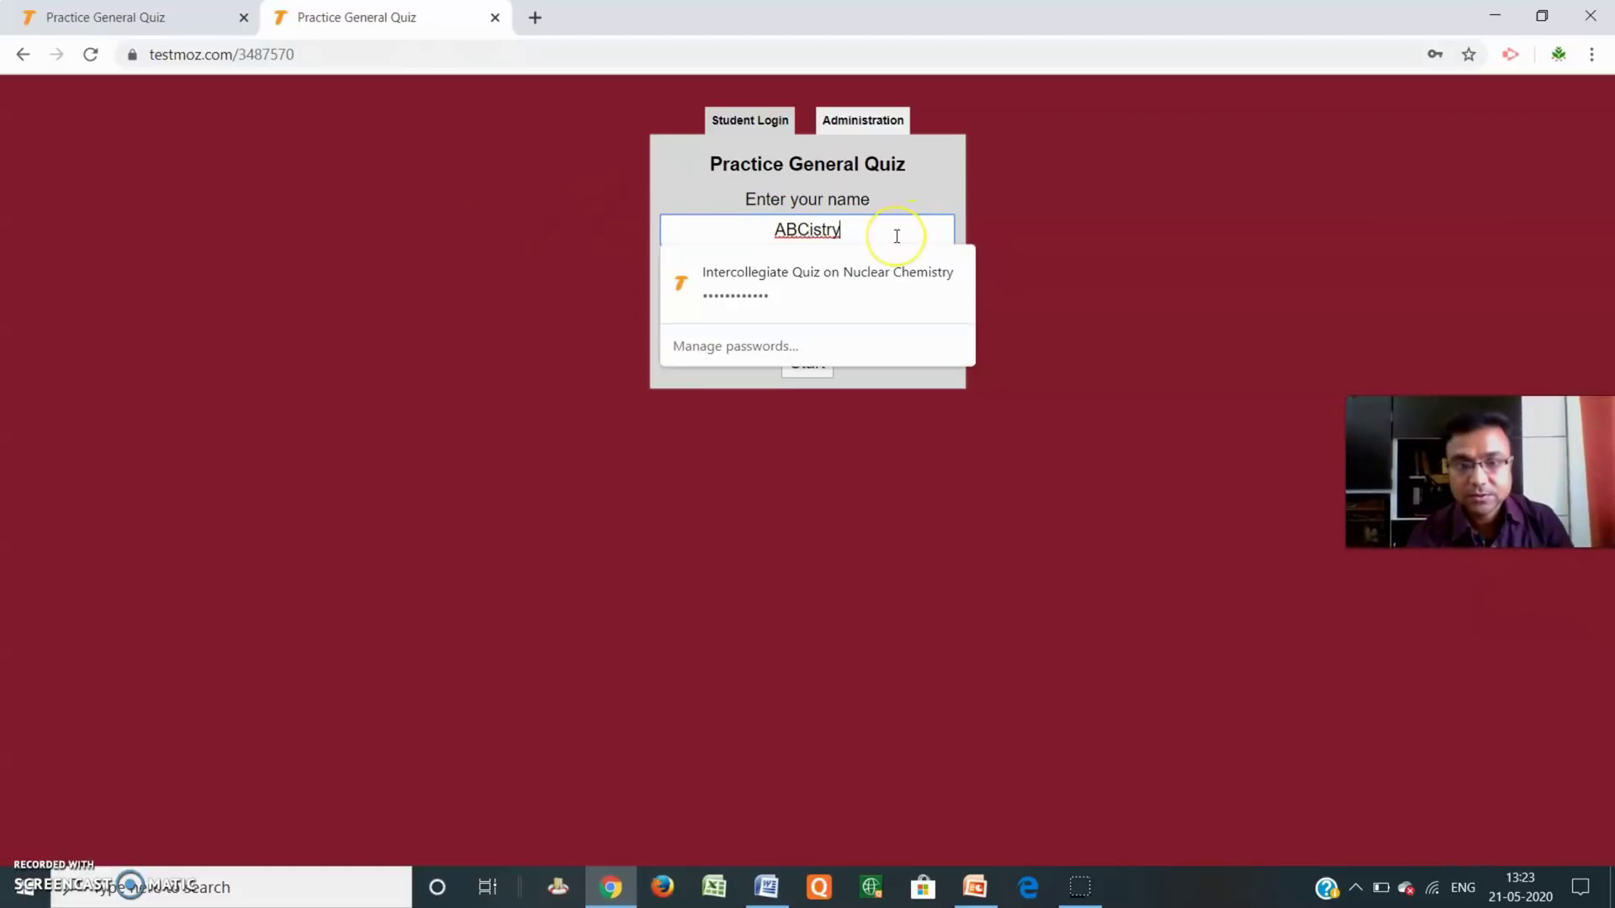
key("BackSpace")
key("BackSpace")
key("BackSpace")
key("BackSpace")
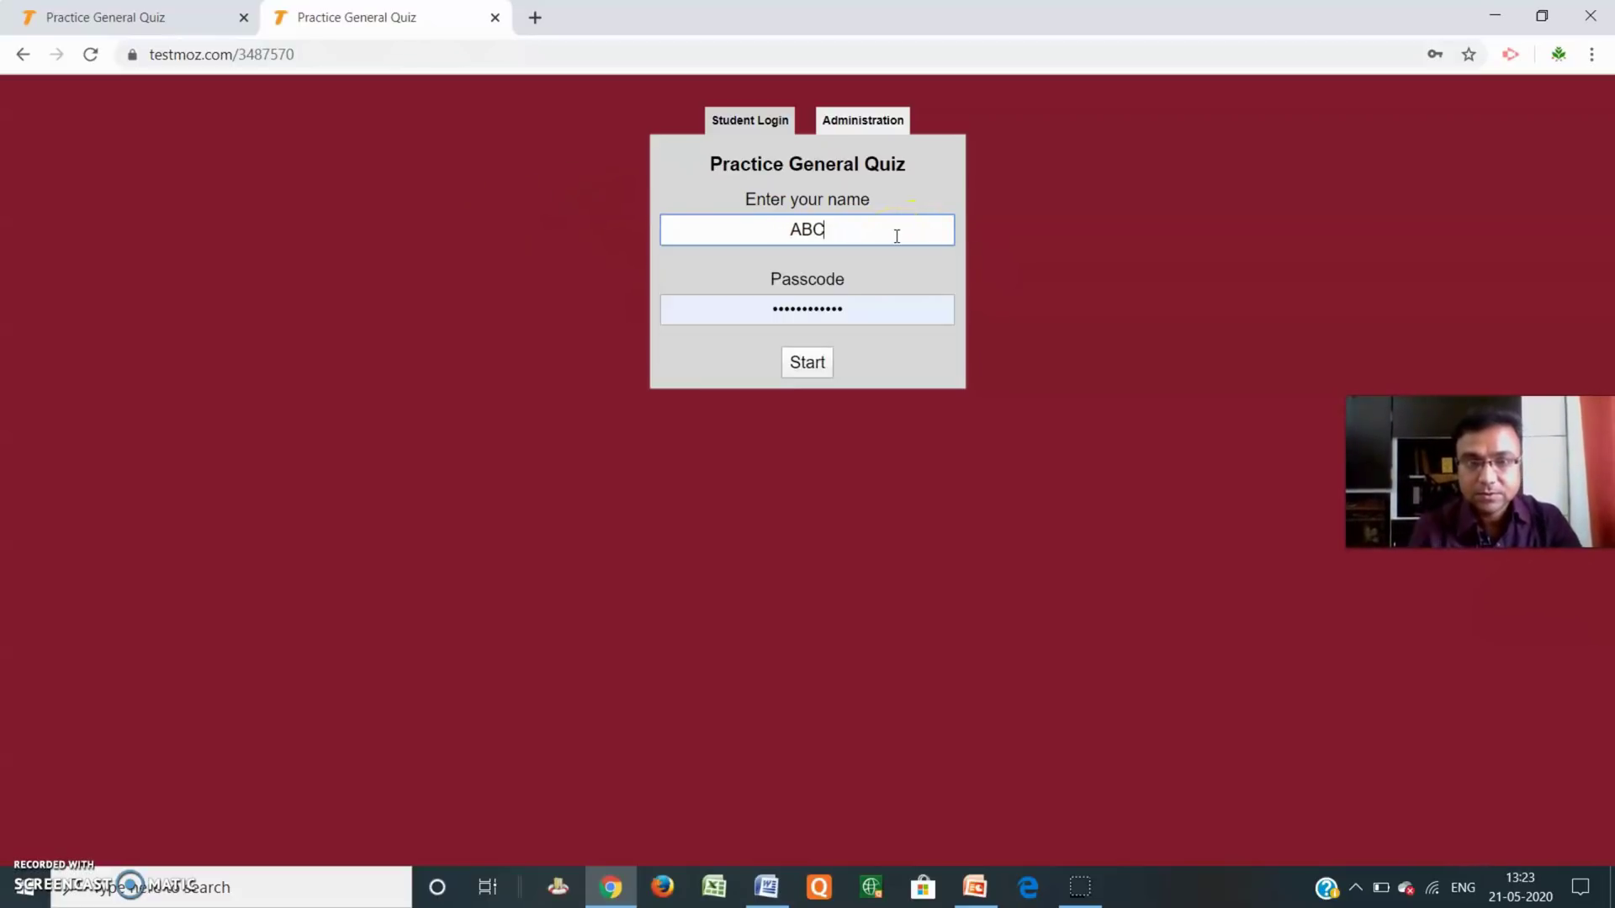
double_click(856, 315)
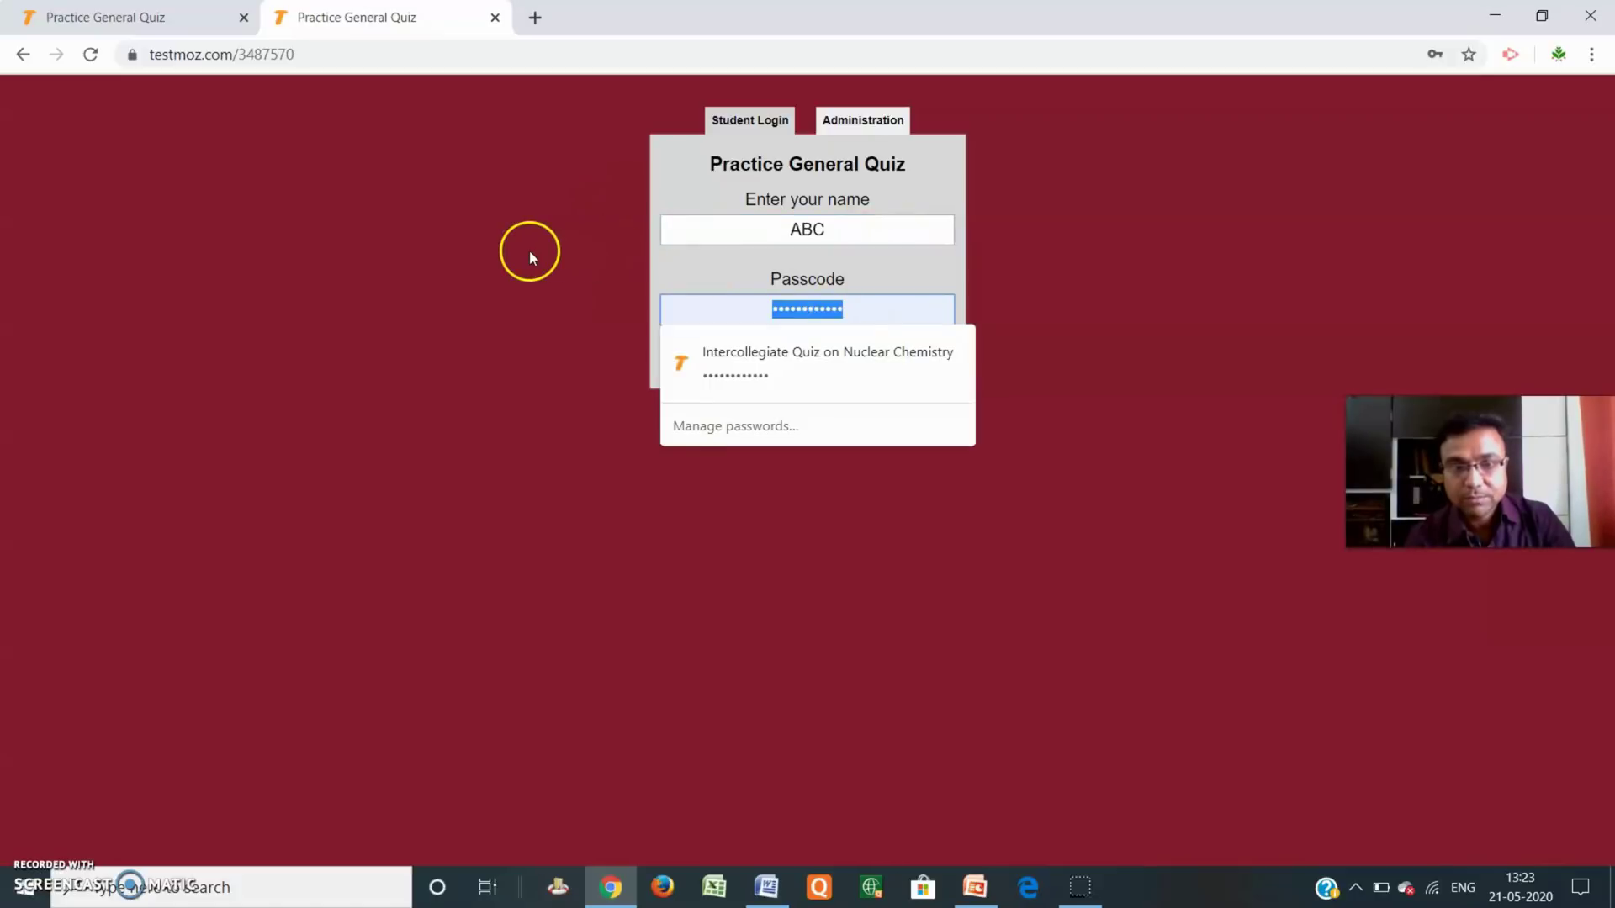
type("1")
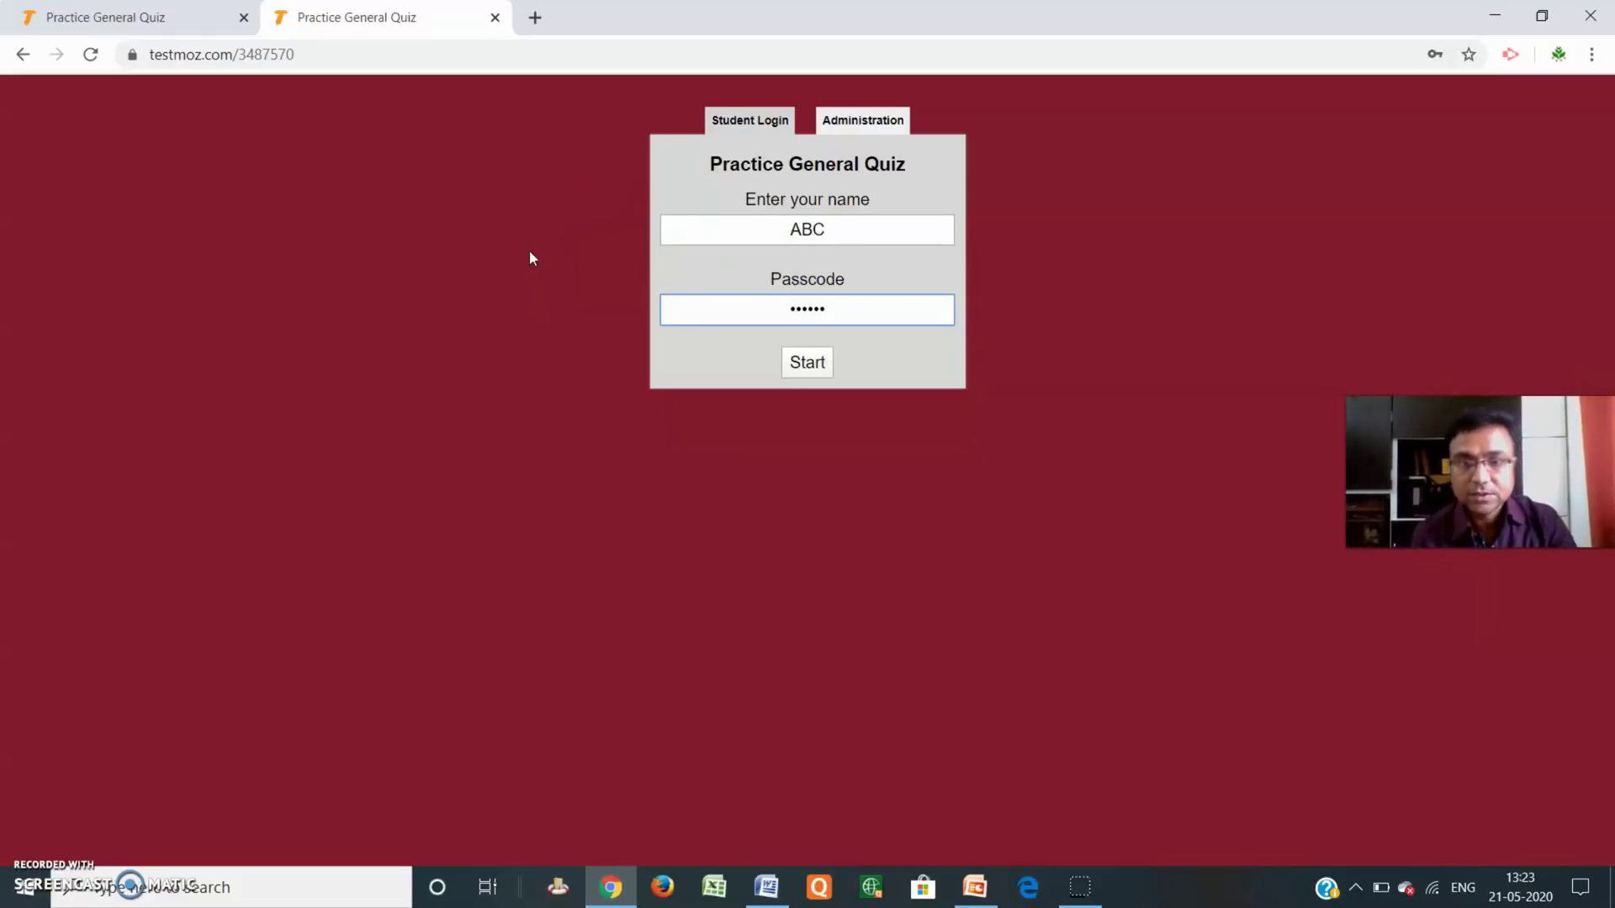
left_click(803, 369)
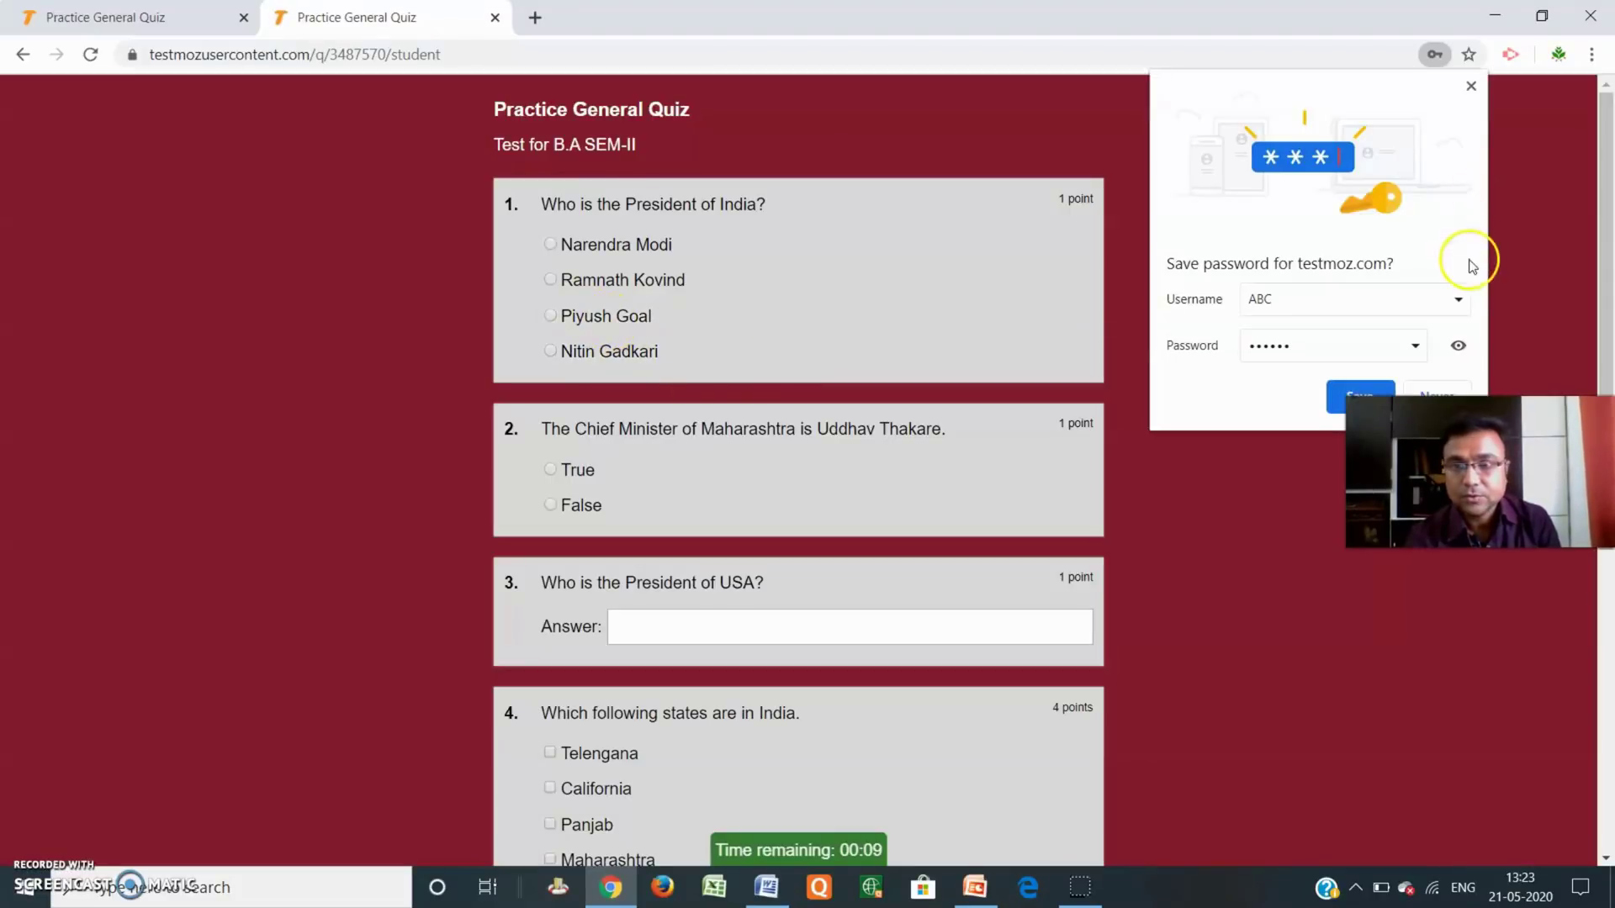
Dismiss the save-password offer, answer Piyush Goal for question 1, and type Ramnath for question 3.
left_click(1471, 86)
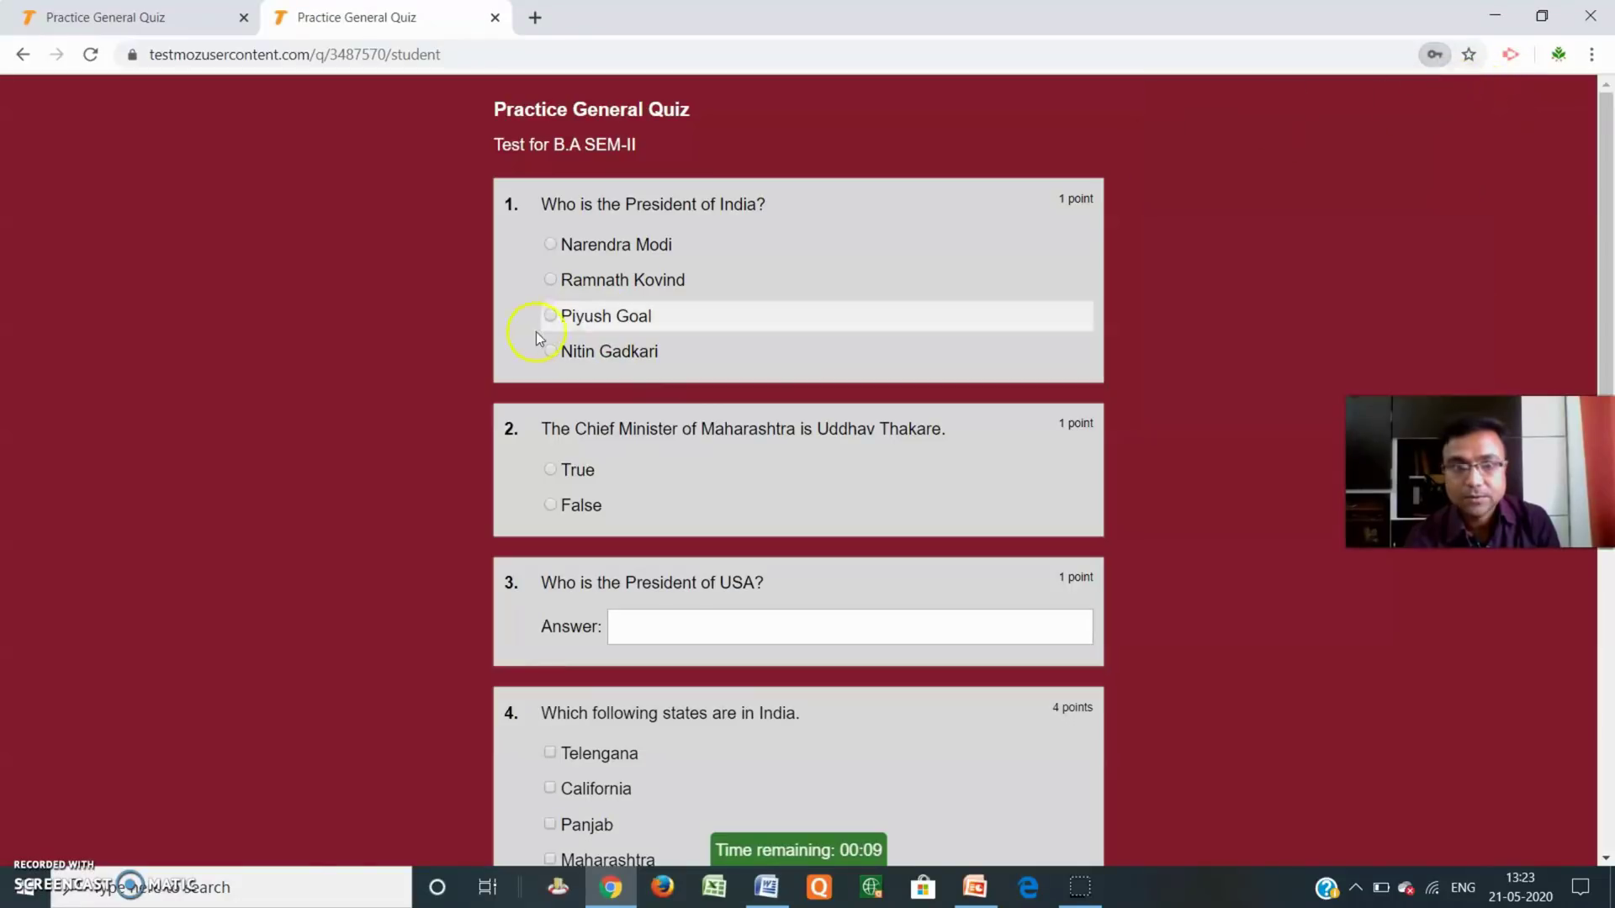
left_click(551, 316)
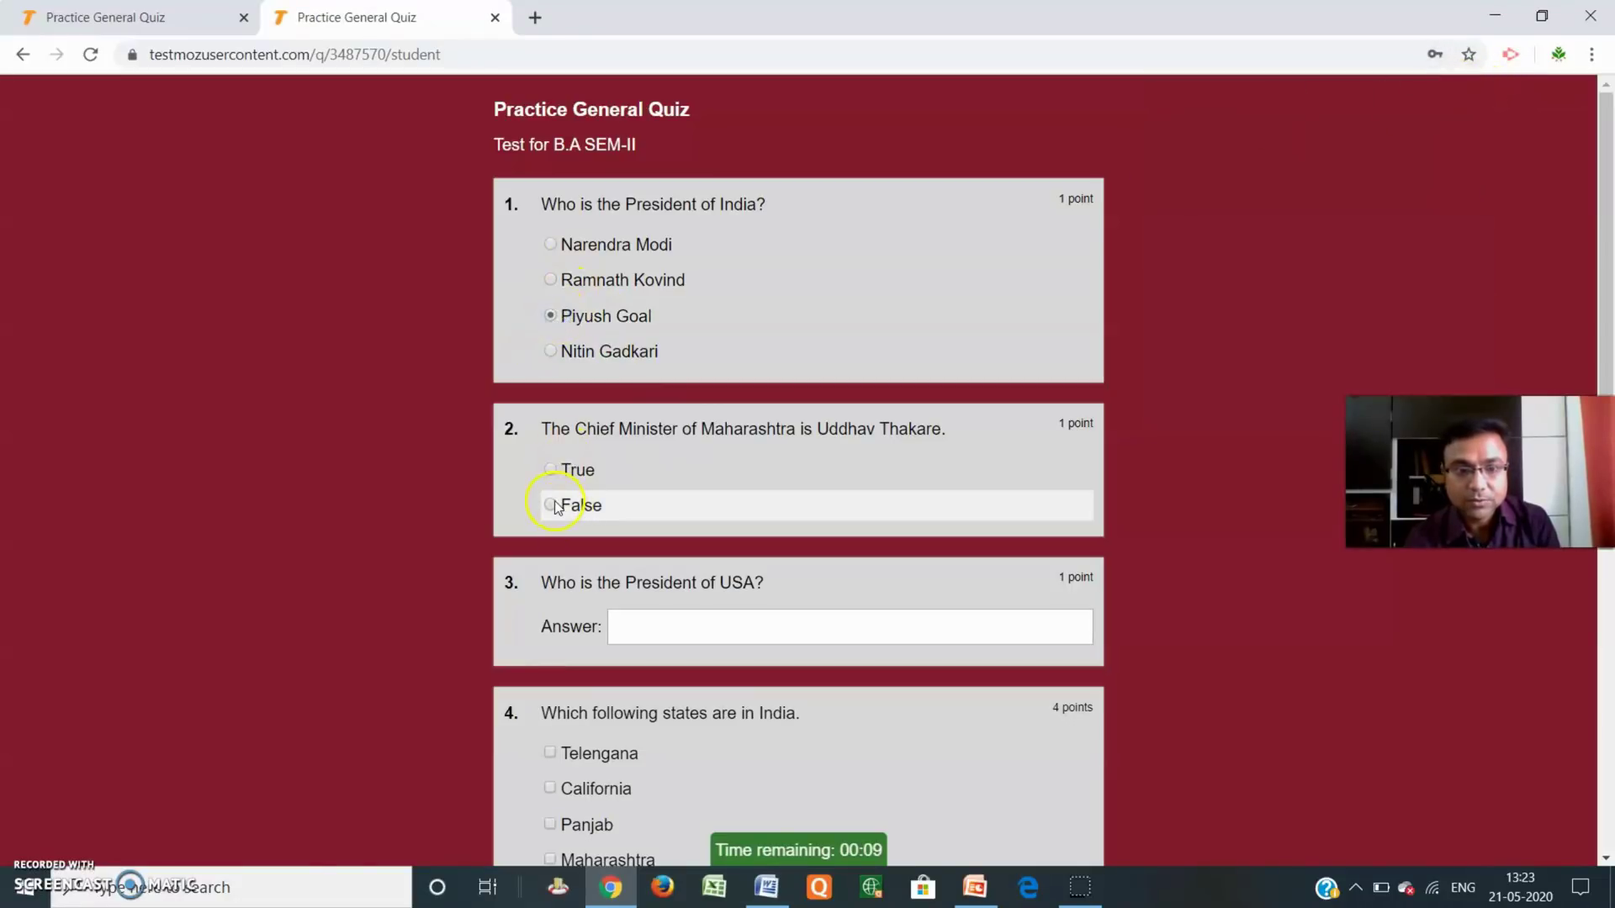
scroll(639, 505, "down", 2)
left_click(684, 415)
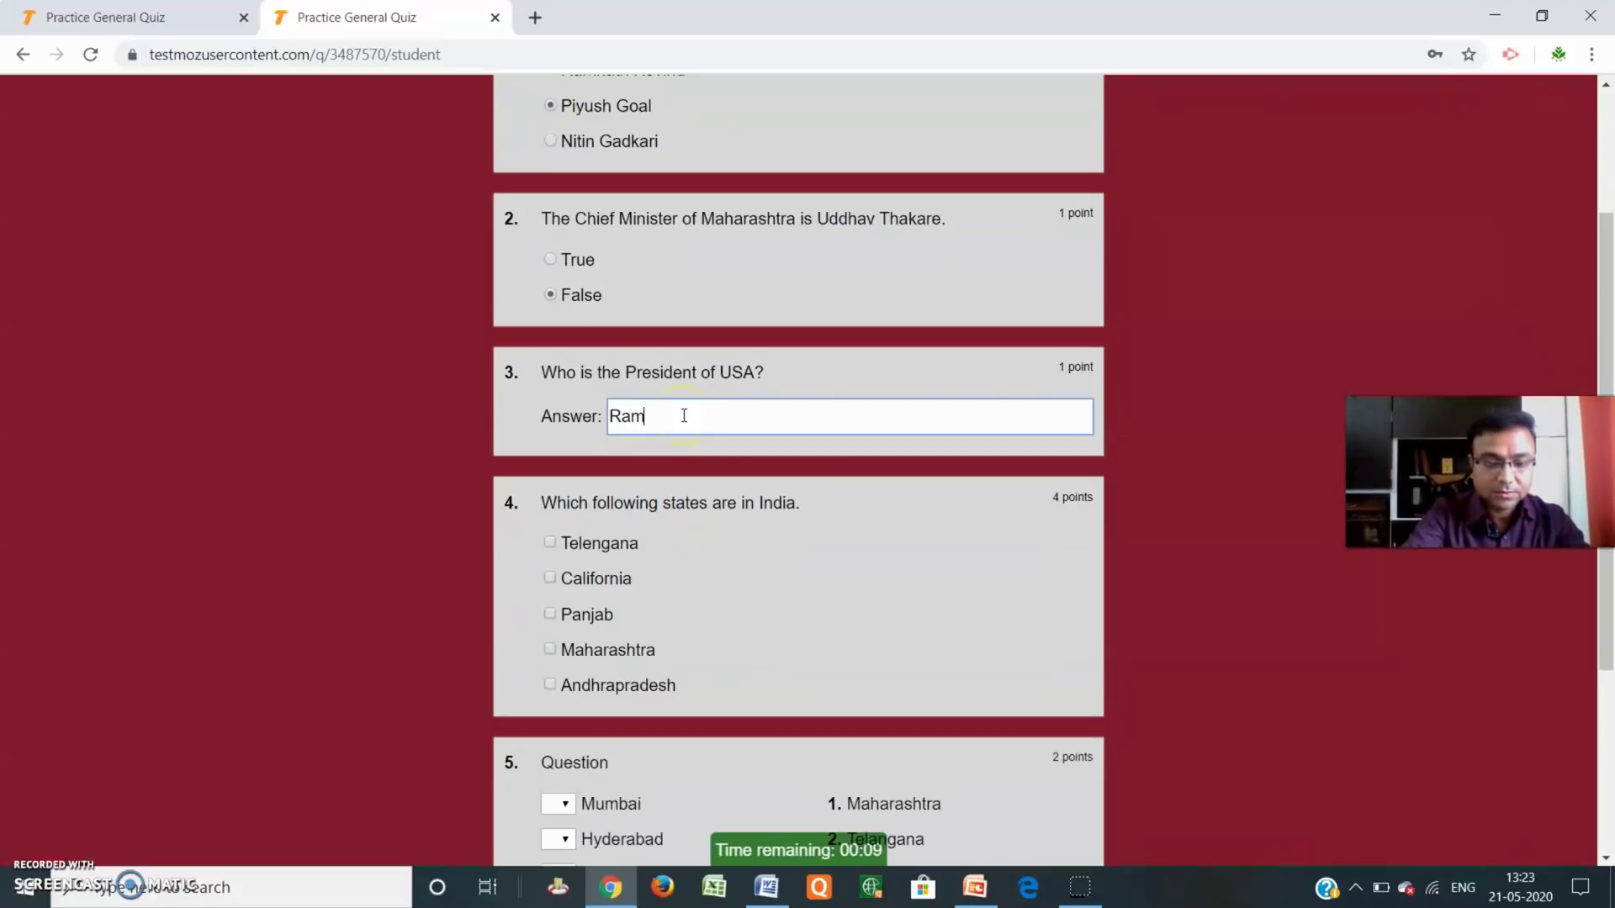
type("Ramnath Kovind")
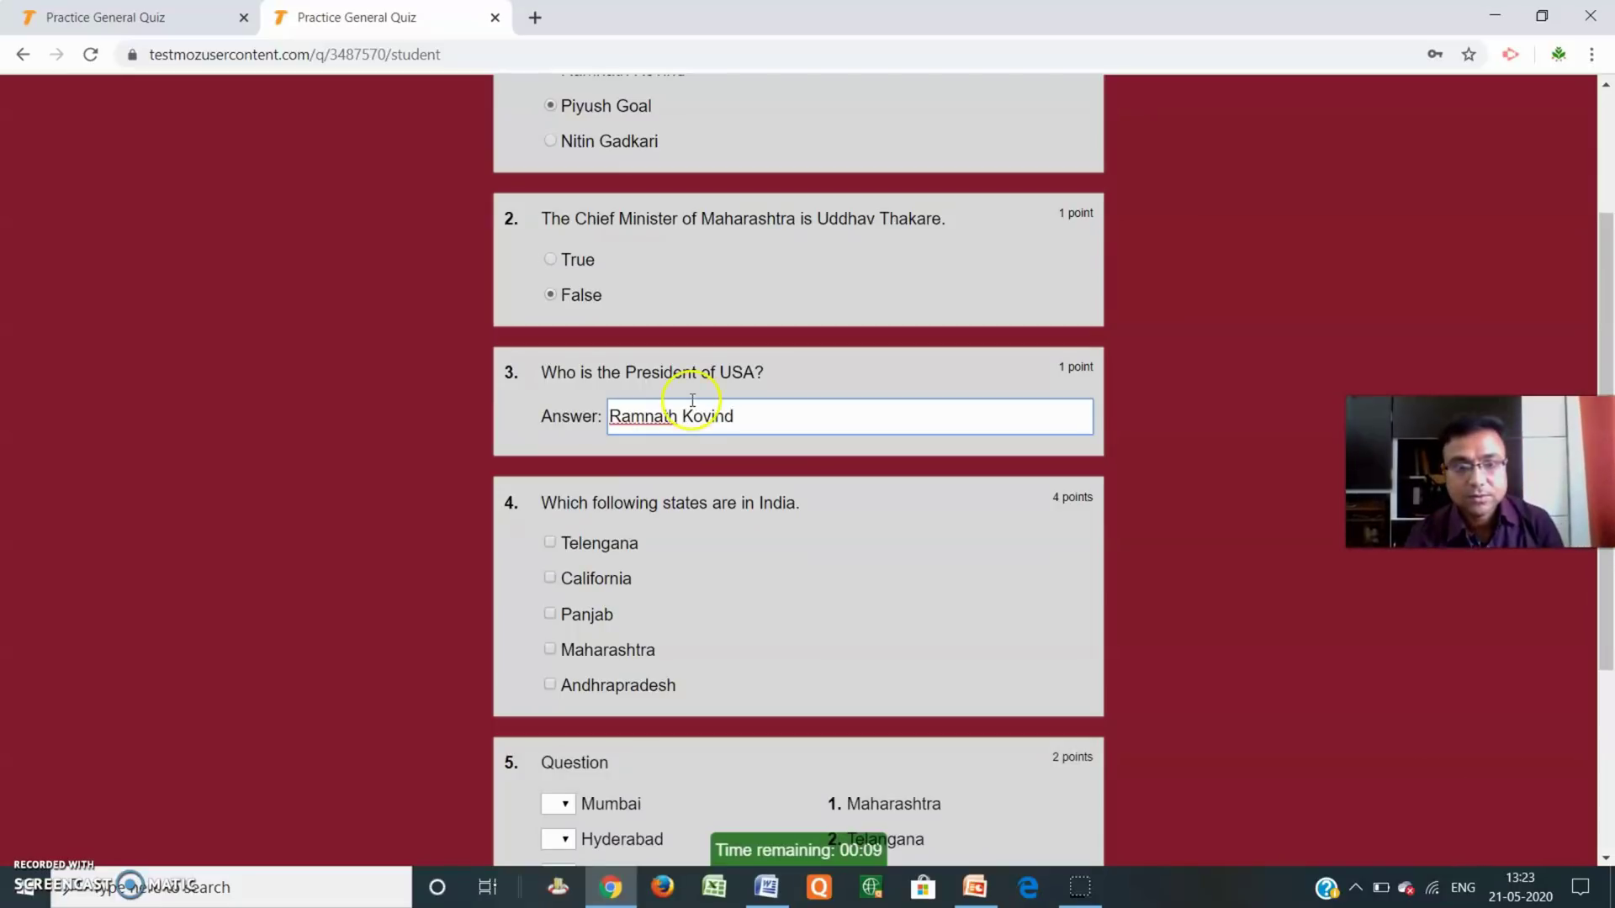
Tick California, Panjab and Maharashtra for question 4.
scroll(758, 277, "down", 4)
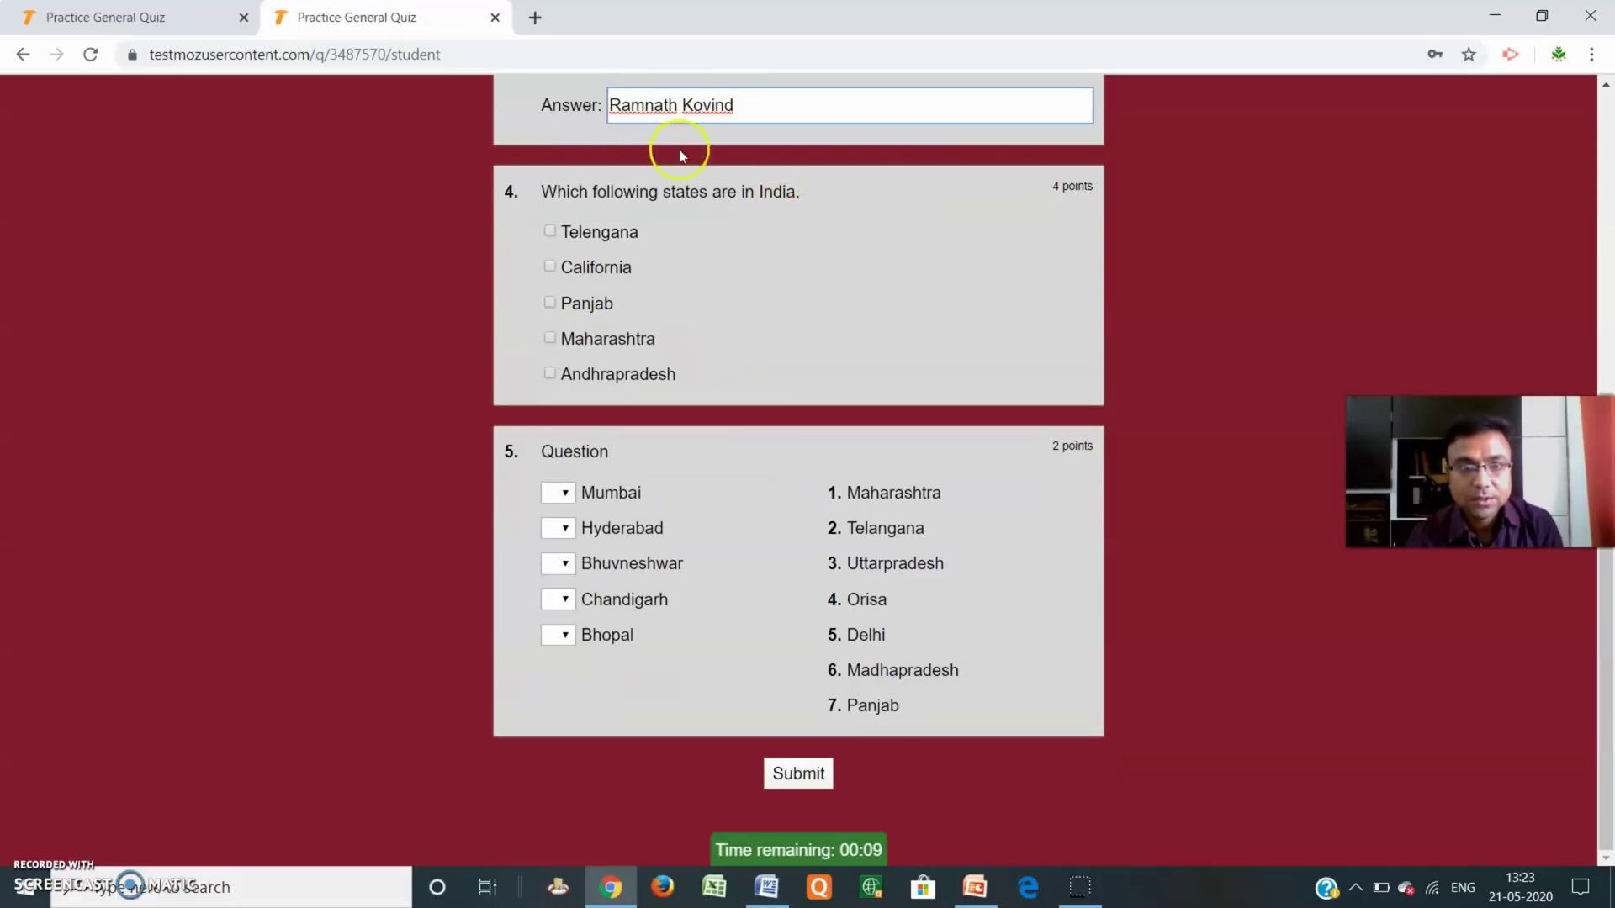
scroll(616, 396, "up", 4)
scroll(616, 395, "down", 4)
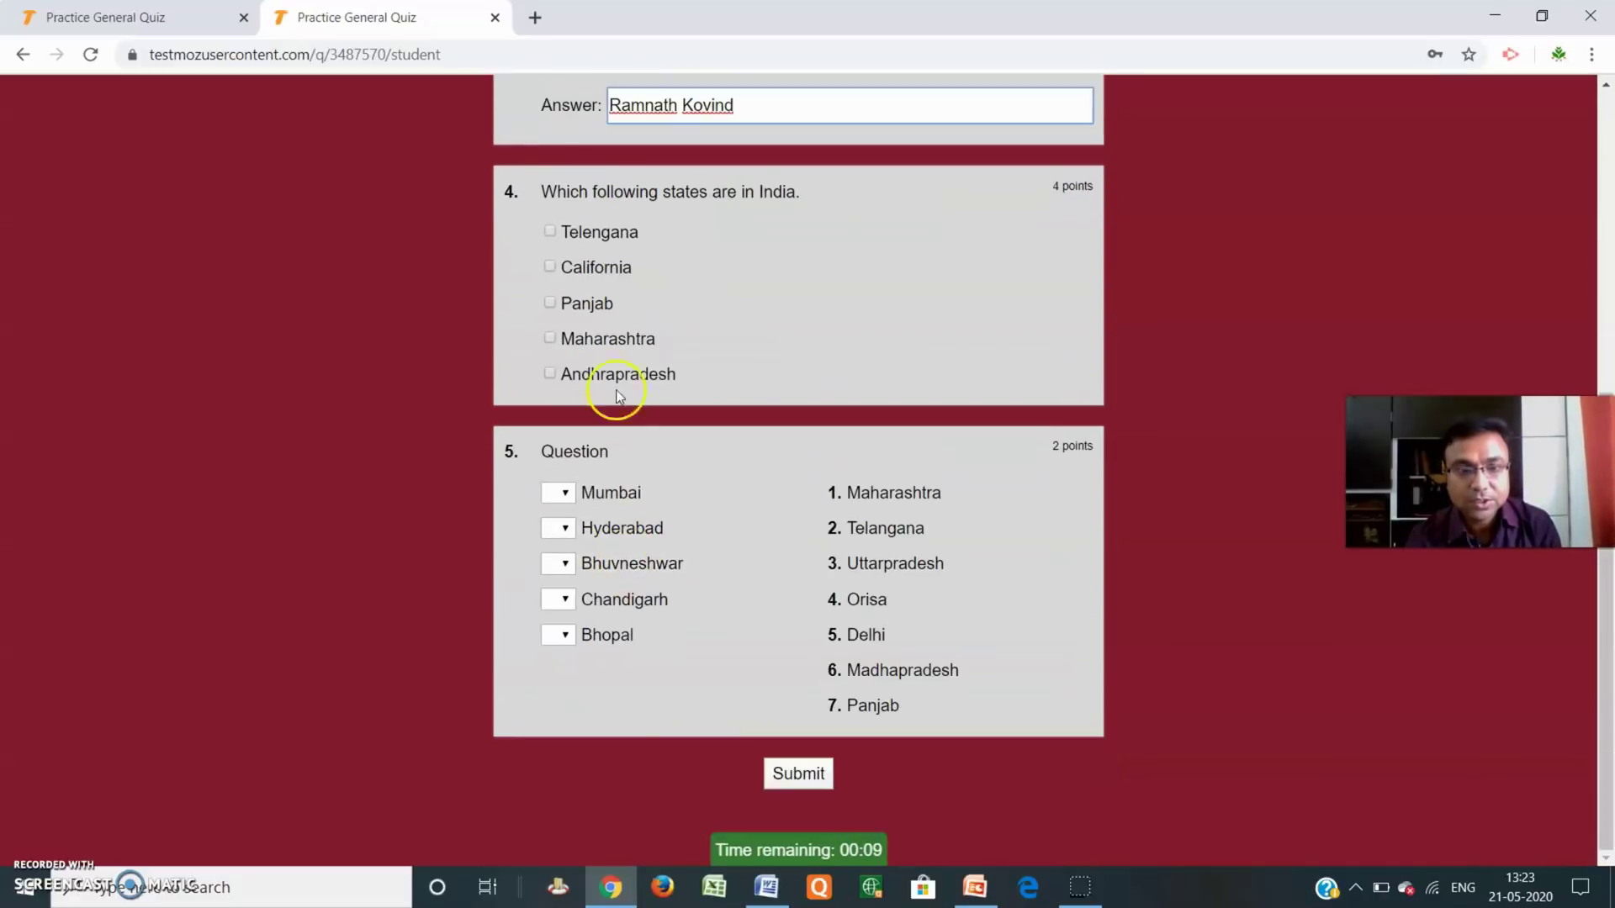
left_click(550, 269)
left_click(548, 307)
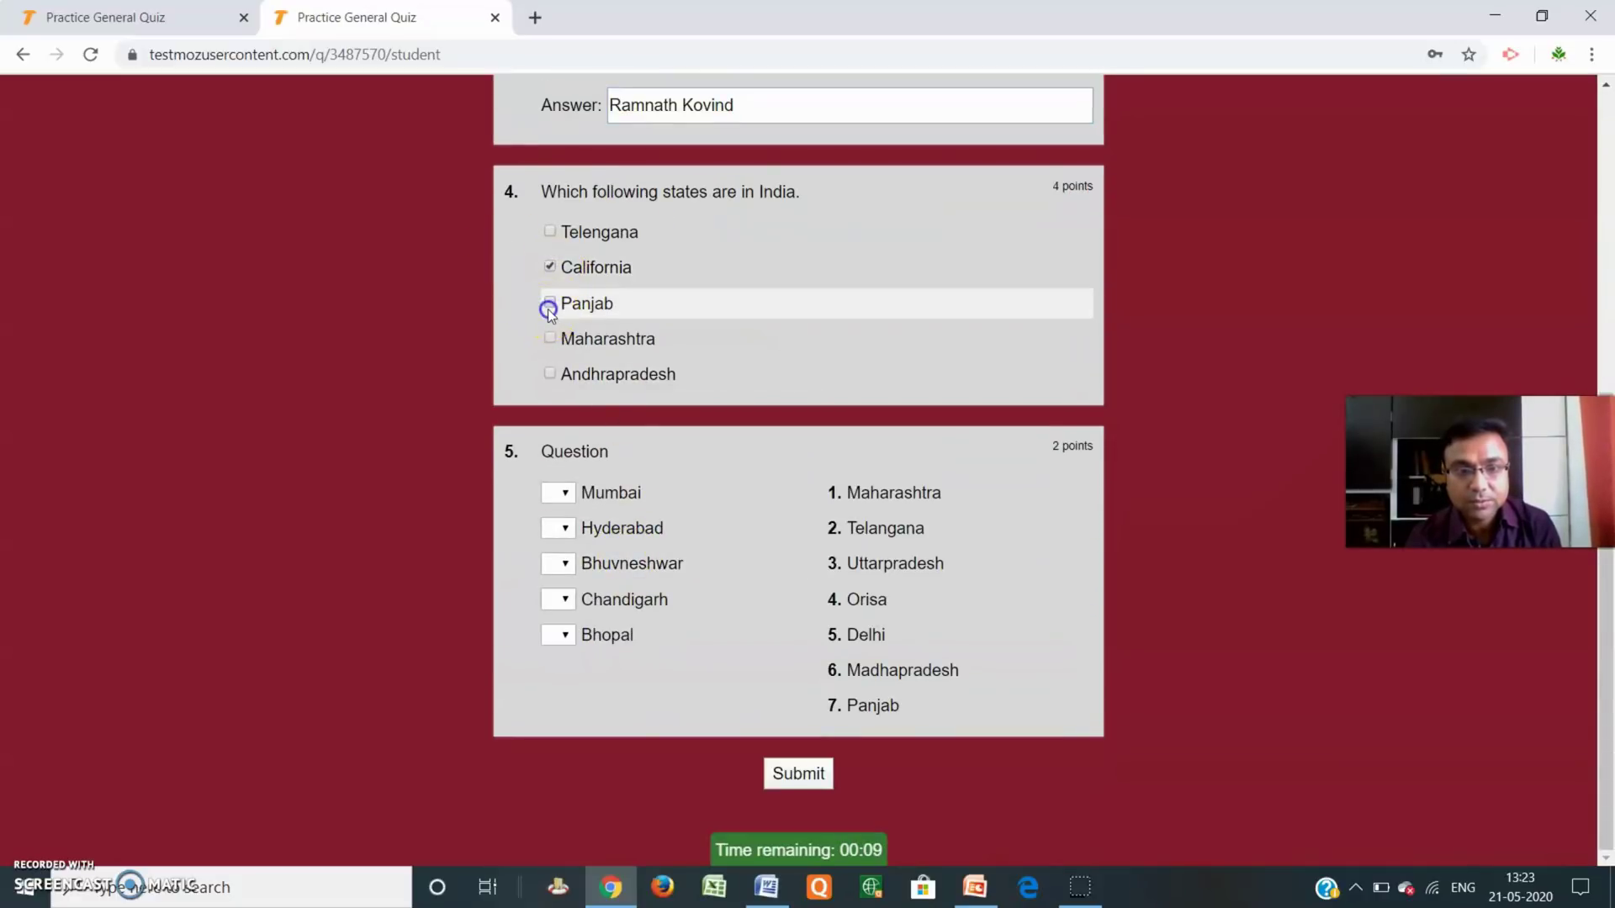
left_click(549, 340)
Match Mumbai to option 2, Chandigarh to 3 and Bhopal to 3.
left_click(557, 493)
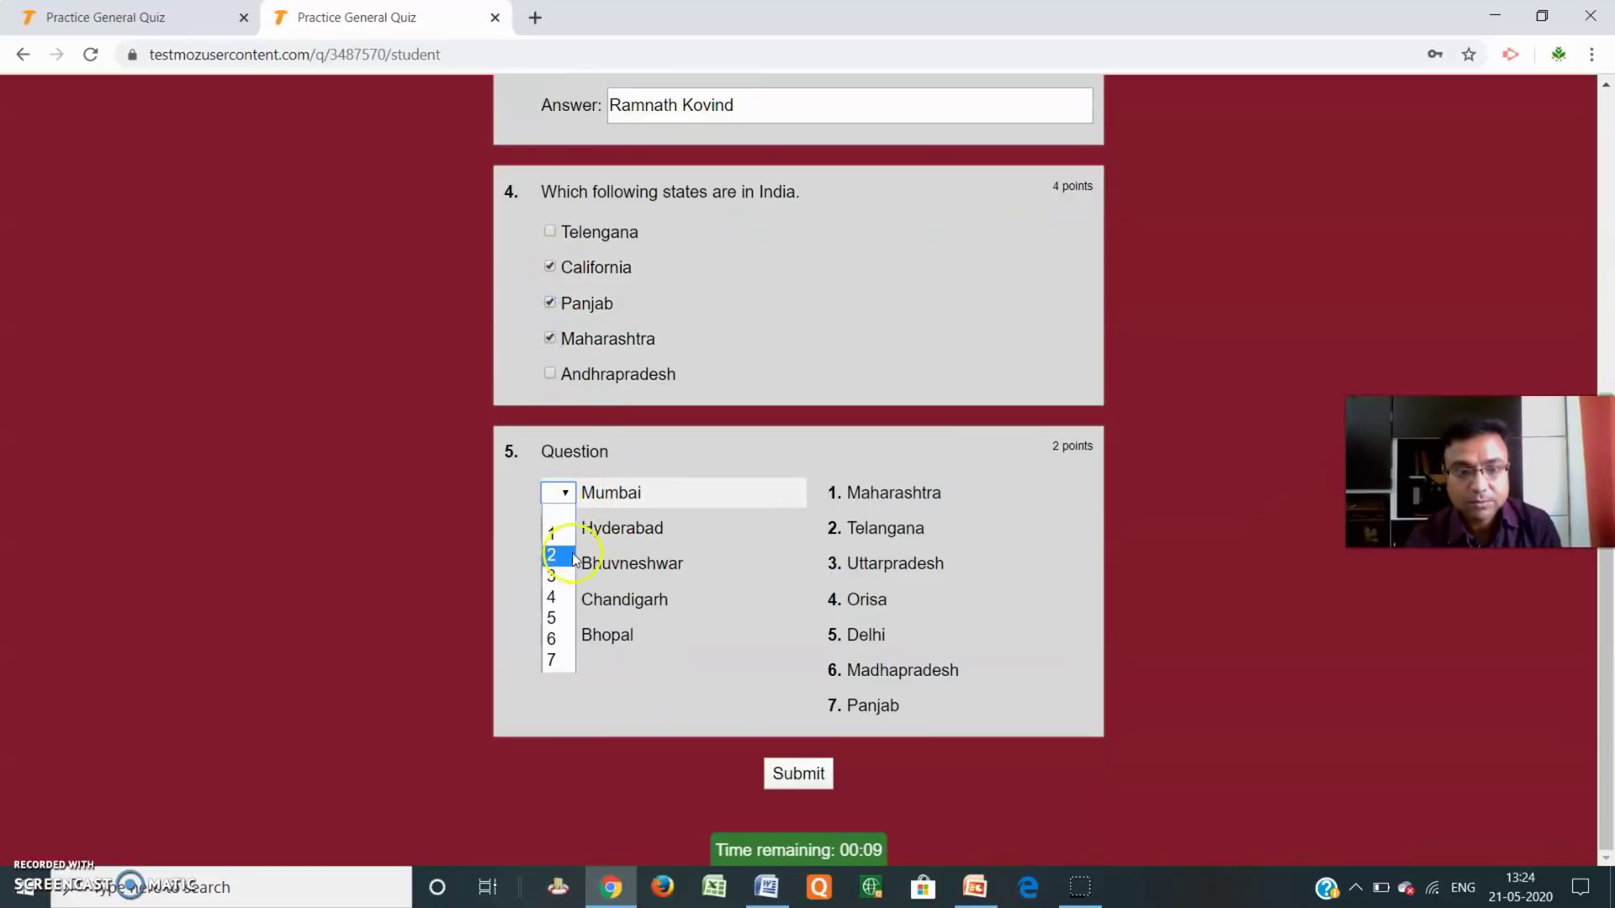
left_click(557, 545)
left_click(558, 598)
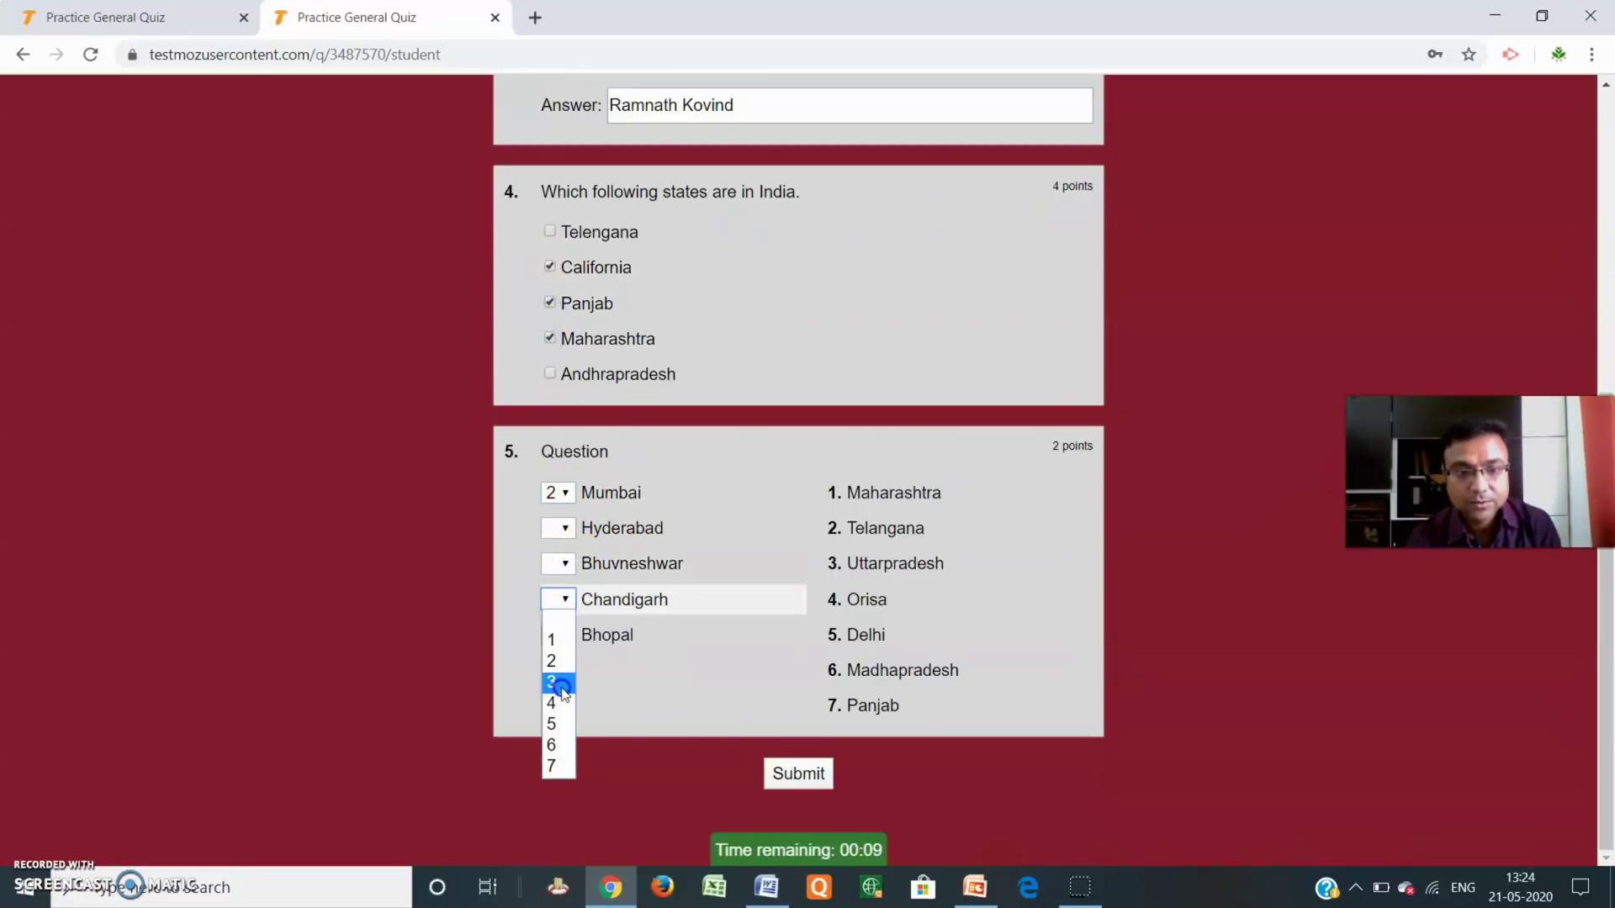
left_click(558, 649)
left_click(559, 634)
left_click(559, 720)
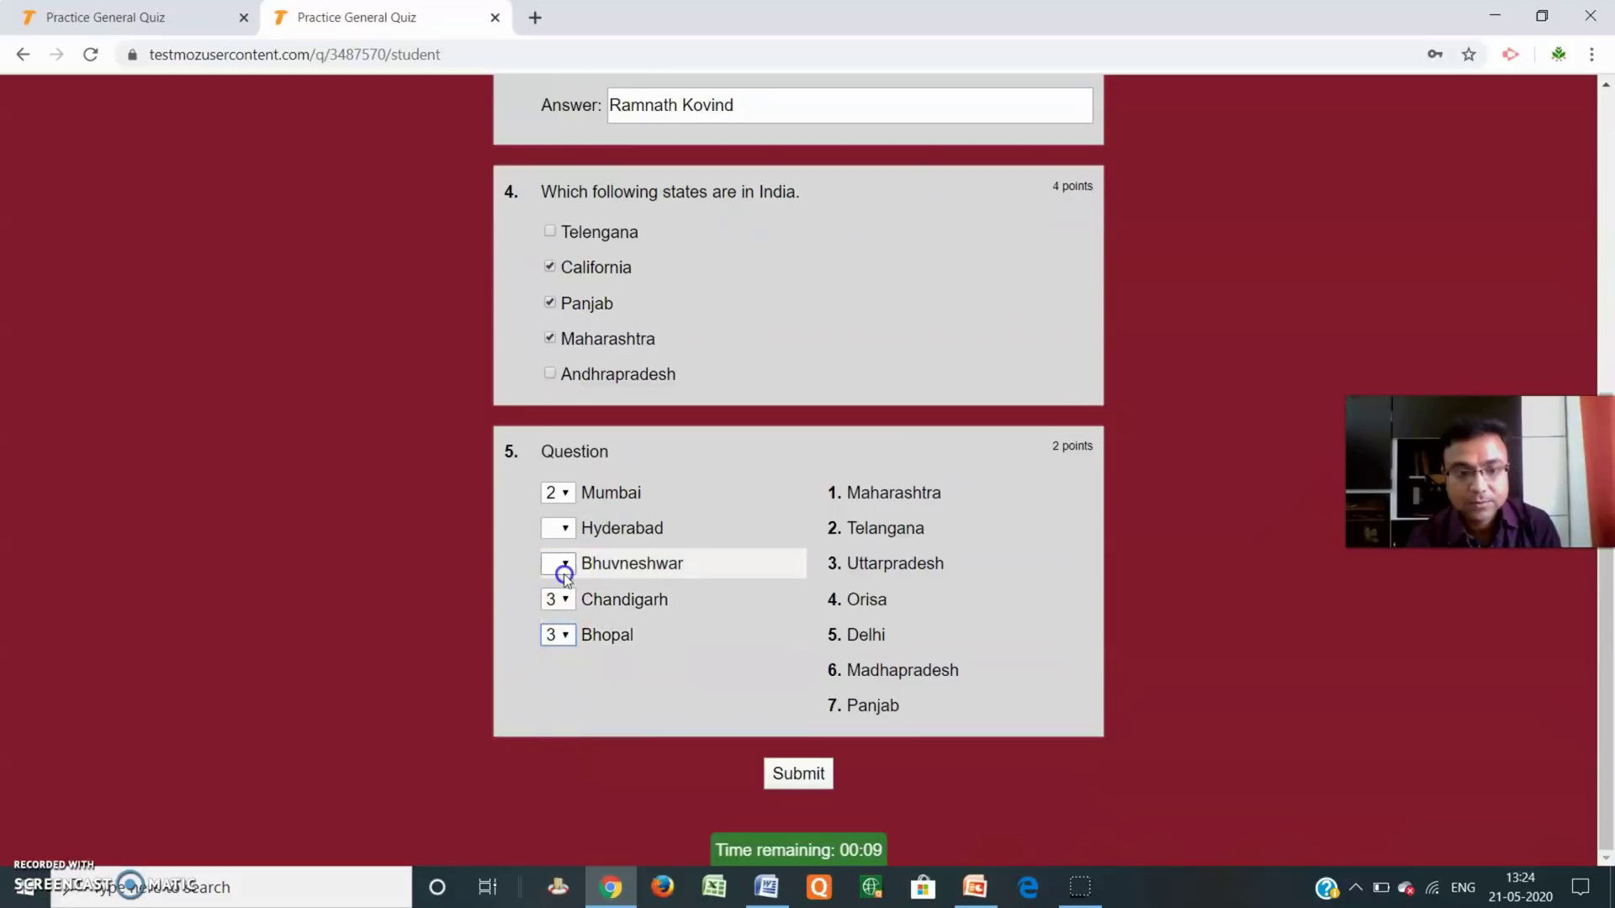
Match Hyderabad to 4, change Bhuvneshwar to 6 and Bhopal to 7, then submit the quiz.
left_click(559, 564)
left_click(555, 647)
left_click(557, 528)
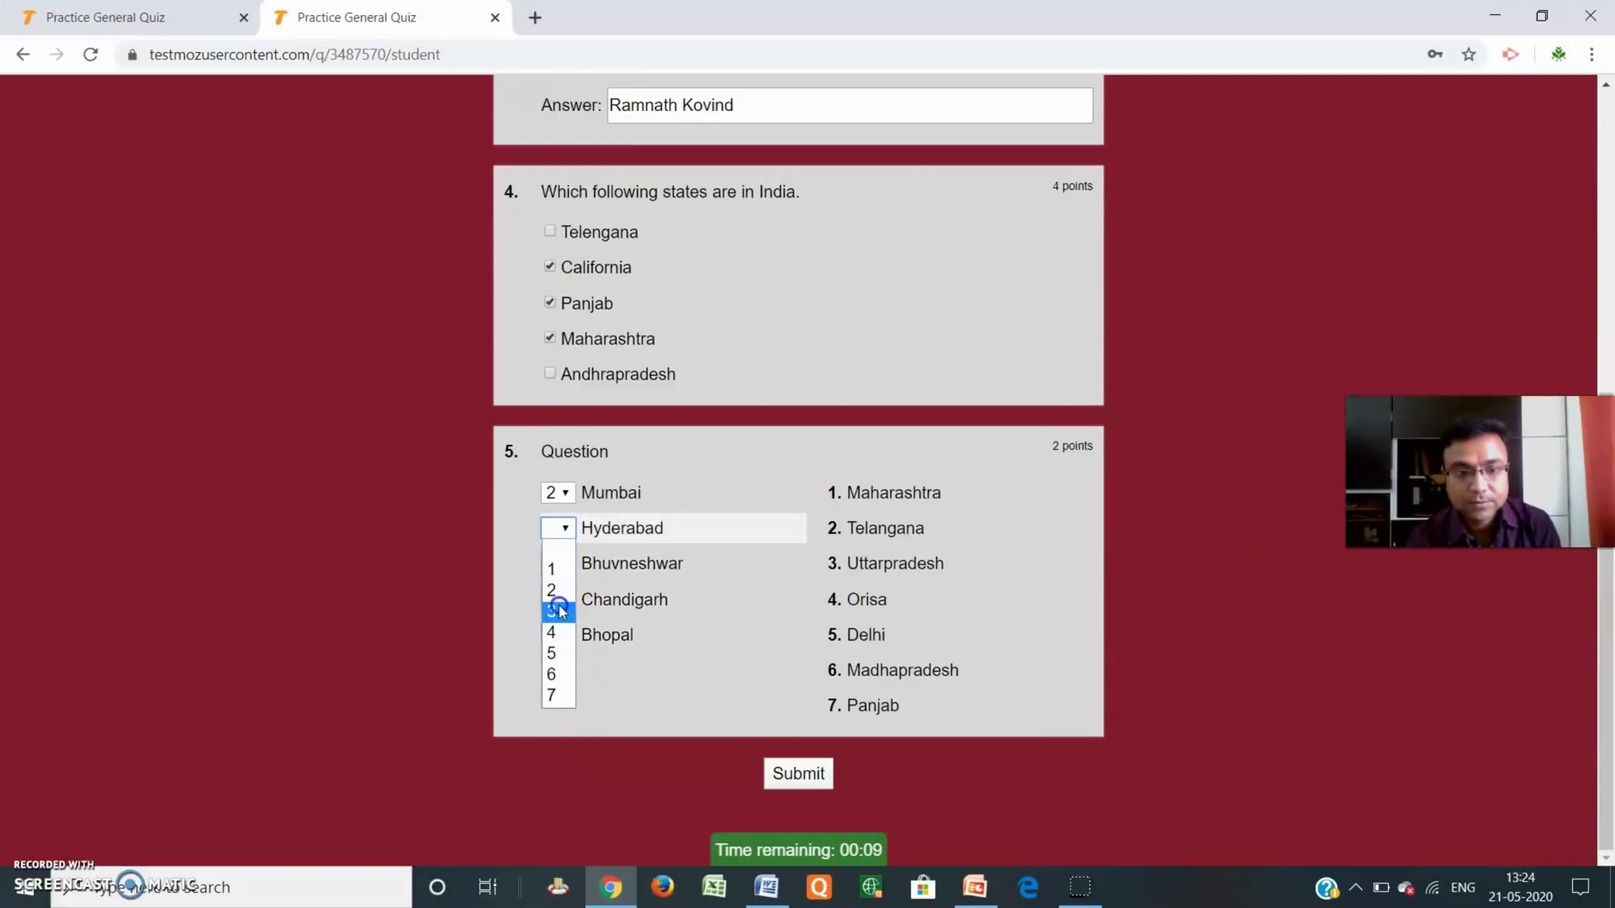
left_click(552, 633)
left_click(558, 562)
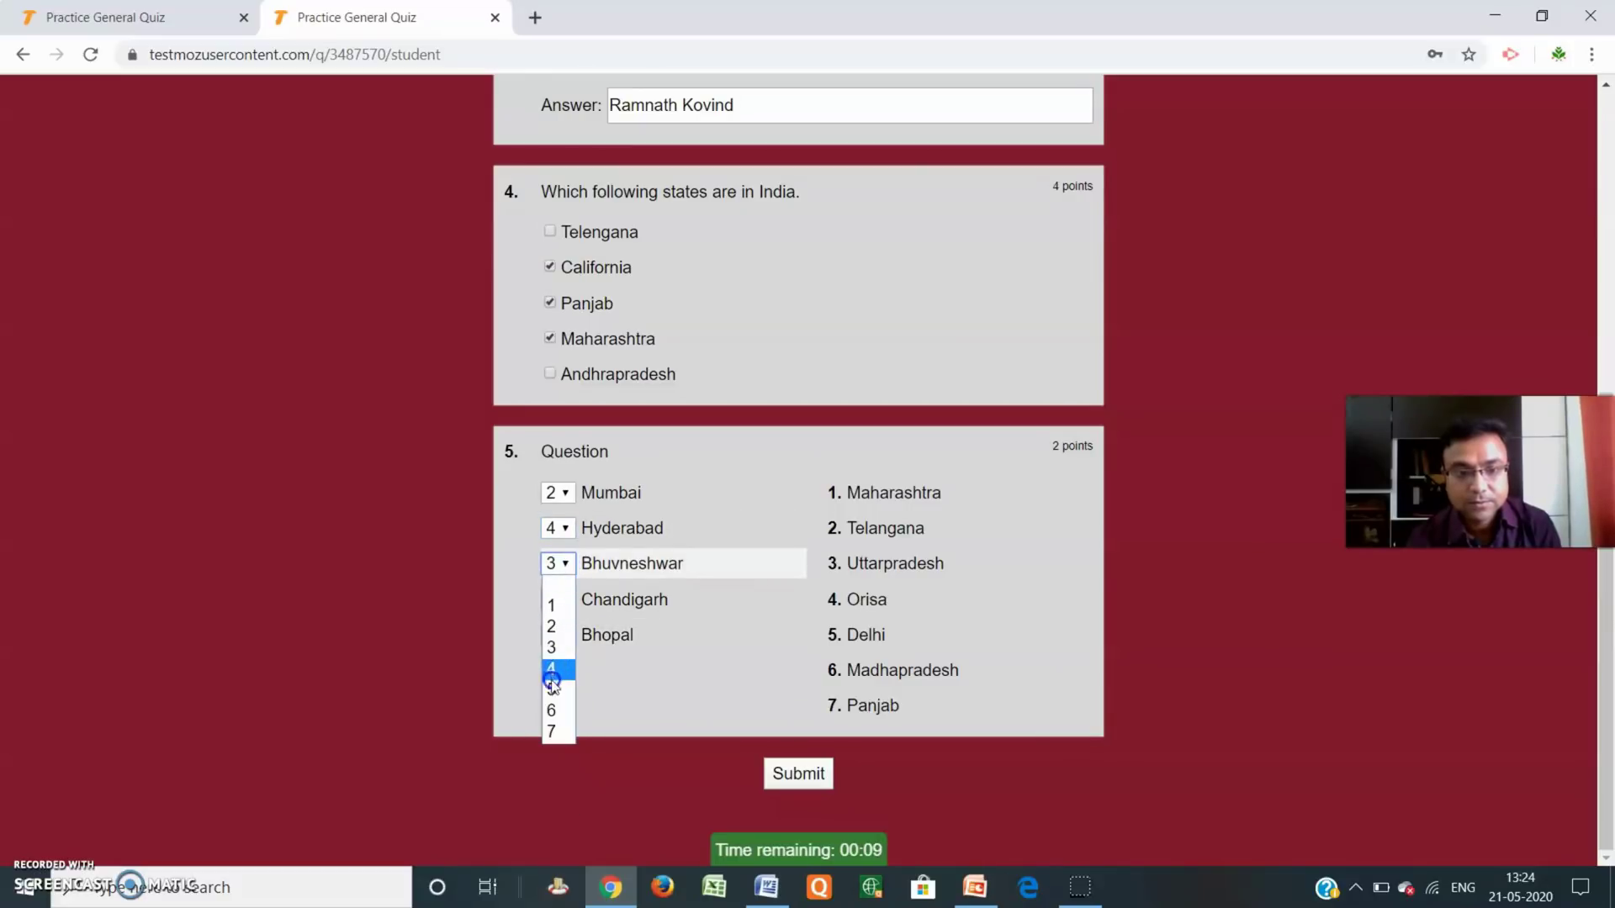
left_click(555, 711)
left_click(559, 634)
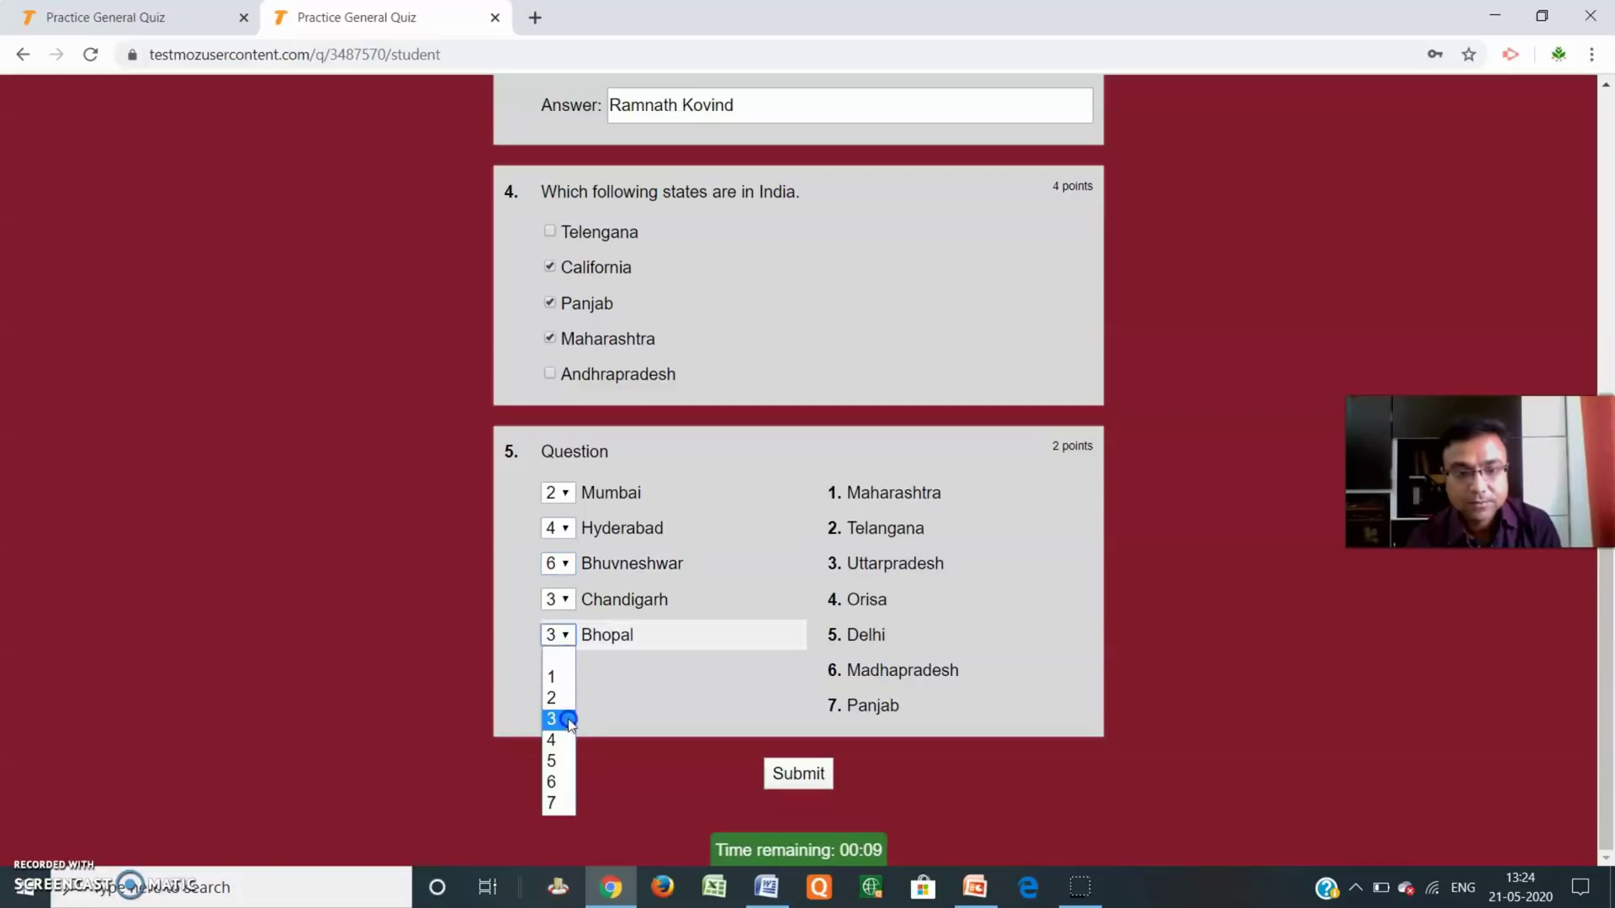
left_click(559, 802)
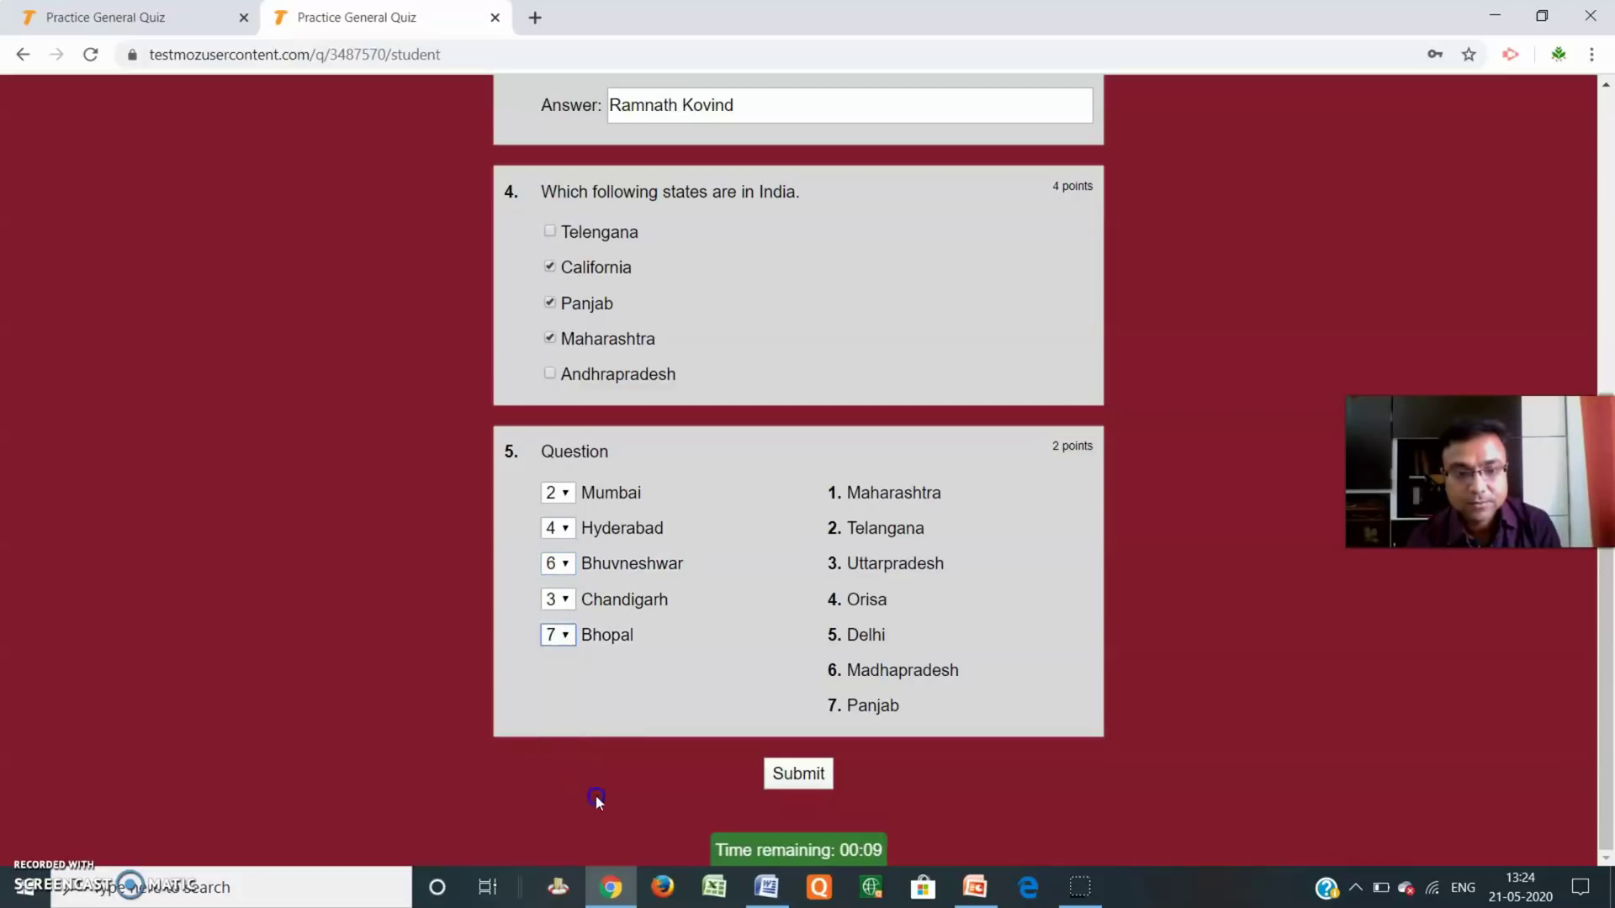
left_click(807, 776)
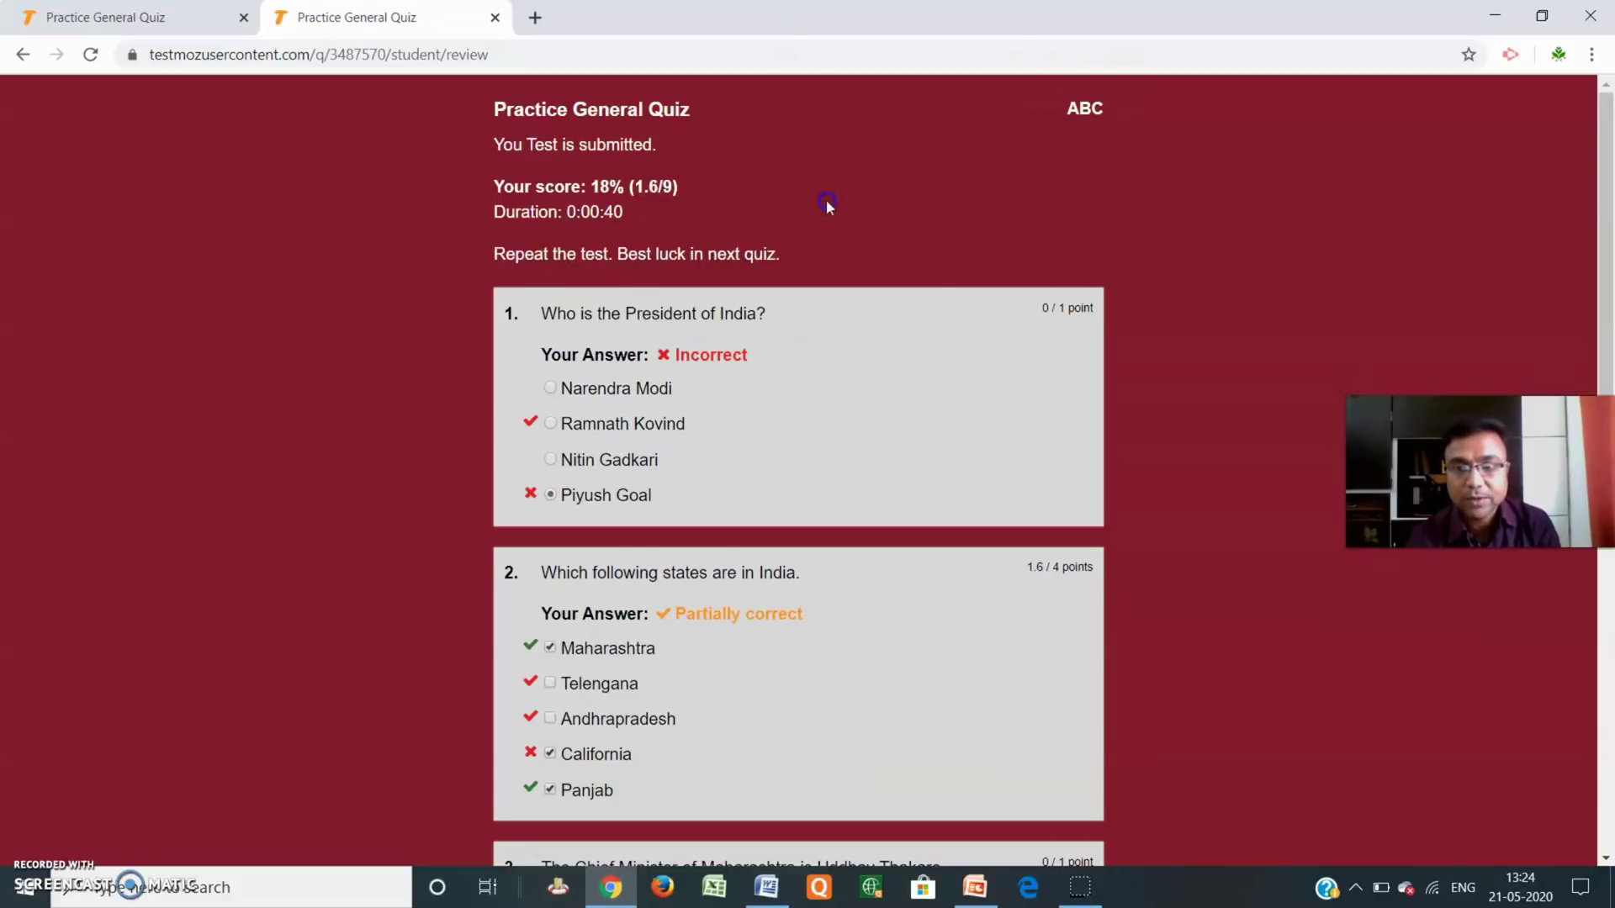
Review the 18% score, then close the student's quiz tab to return to the admin page.
scroll(787, 527, "down", 8)
scroll(783, 613, "up", 8)
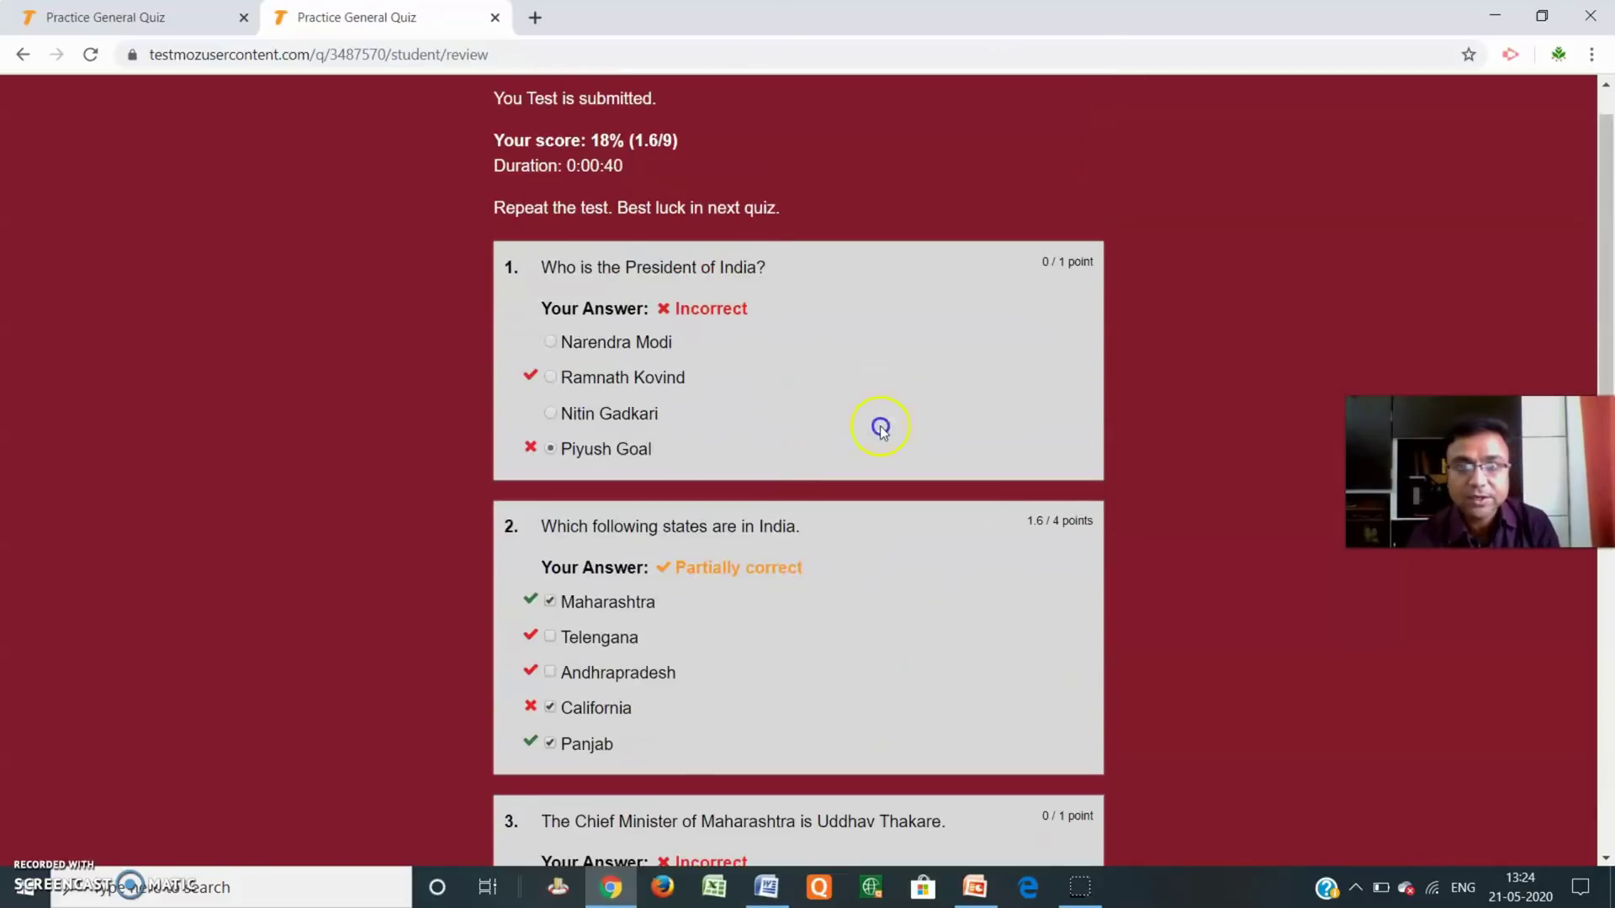
left_click(158, 24)
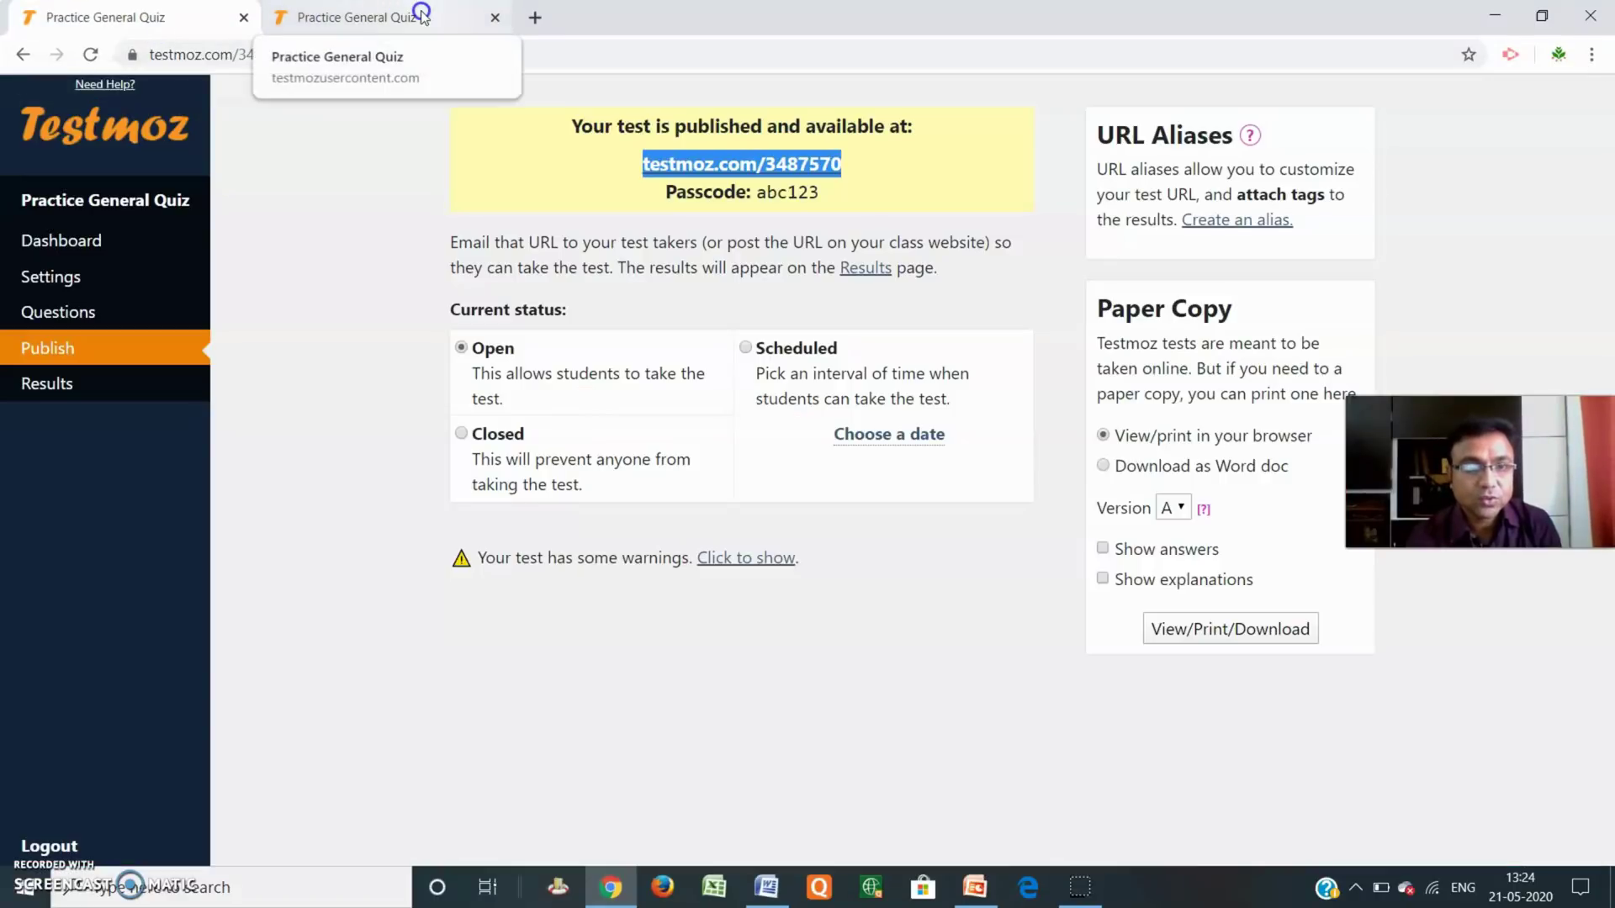
left_click(495, 17)
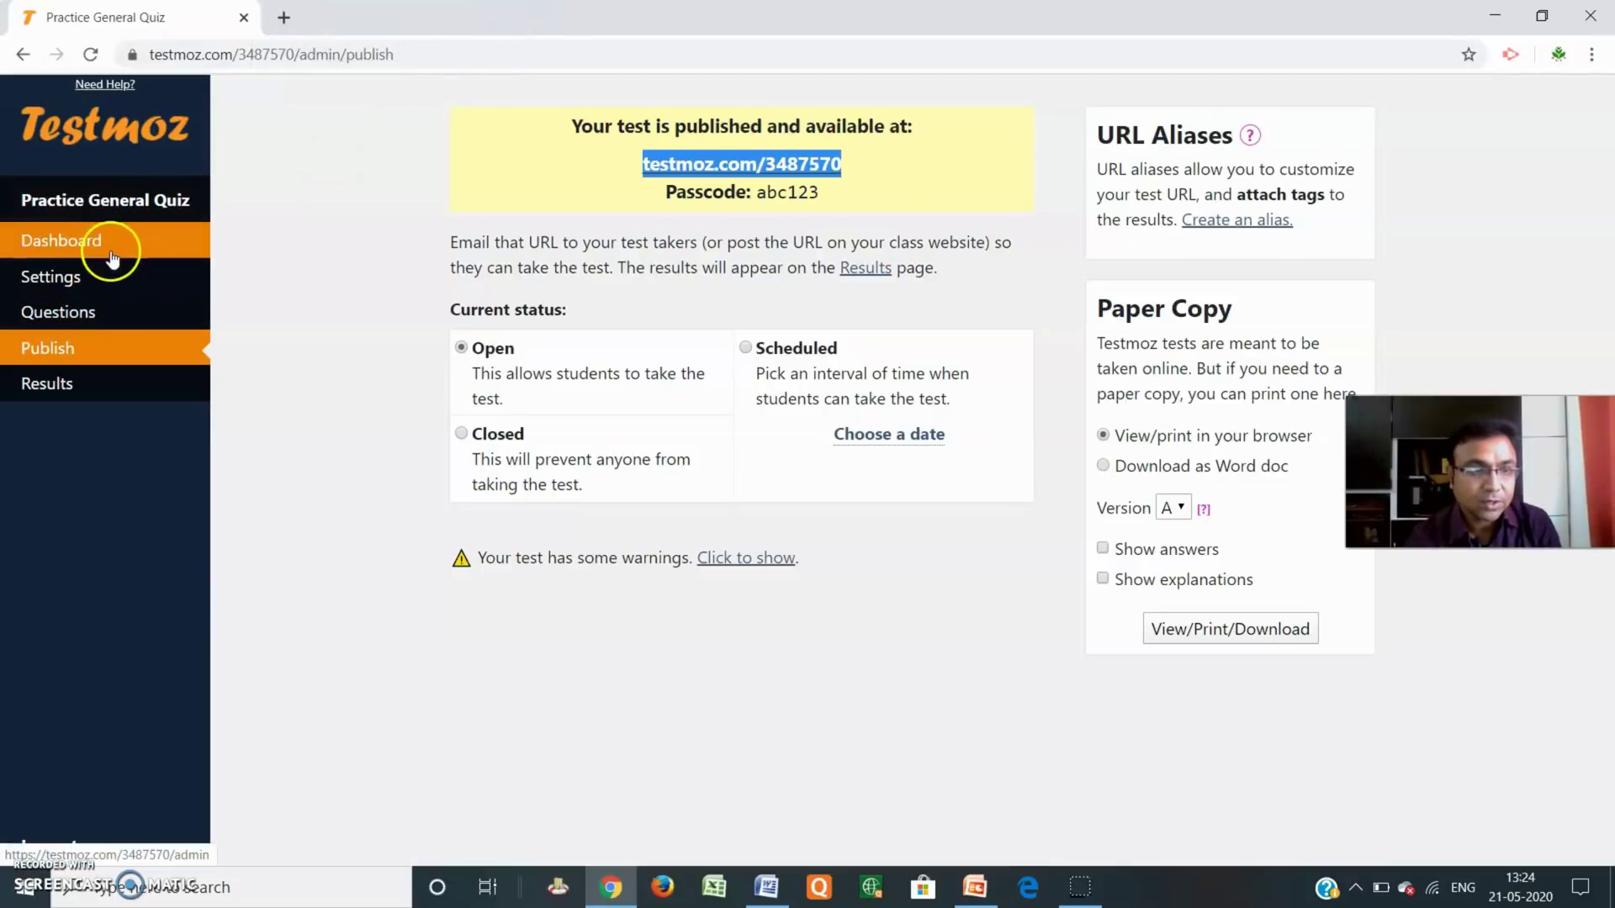
Export the quiz results response grid as quiz_3487570.csv and open the downloaded file.
left_click(77, 392)
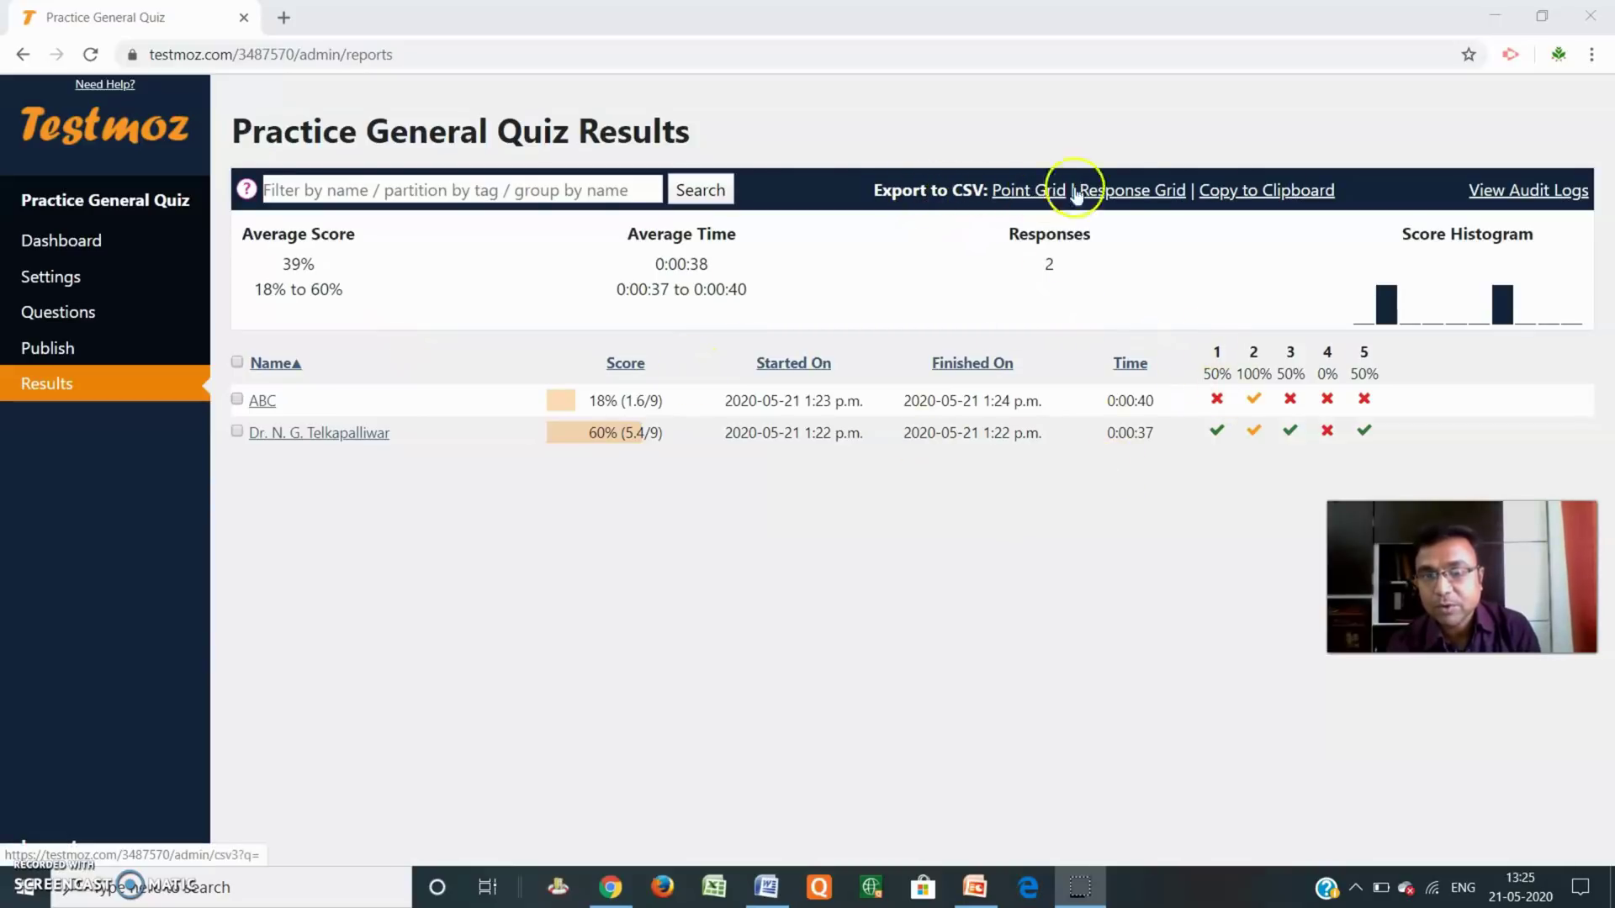
left_click(1129, 191)
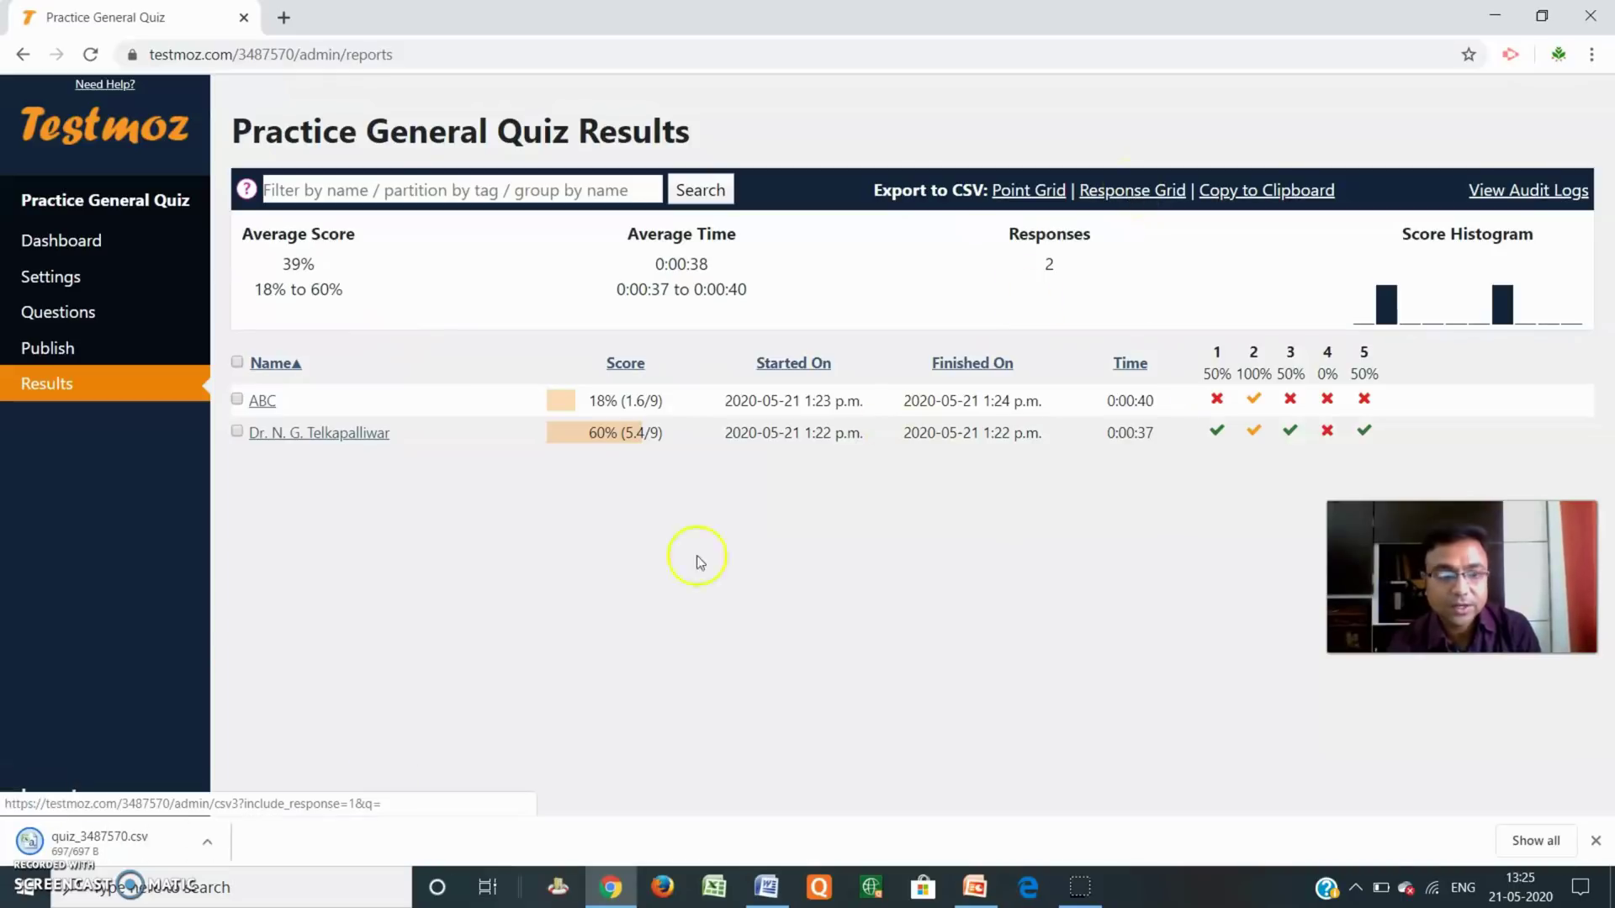
left_click(94, 843)
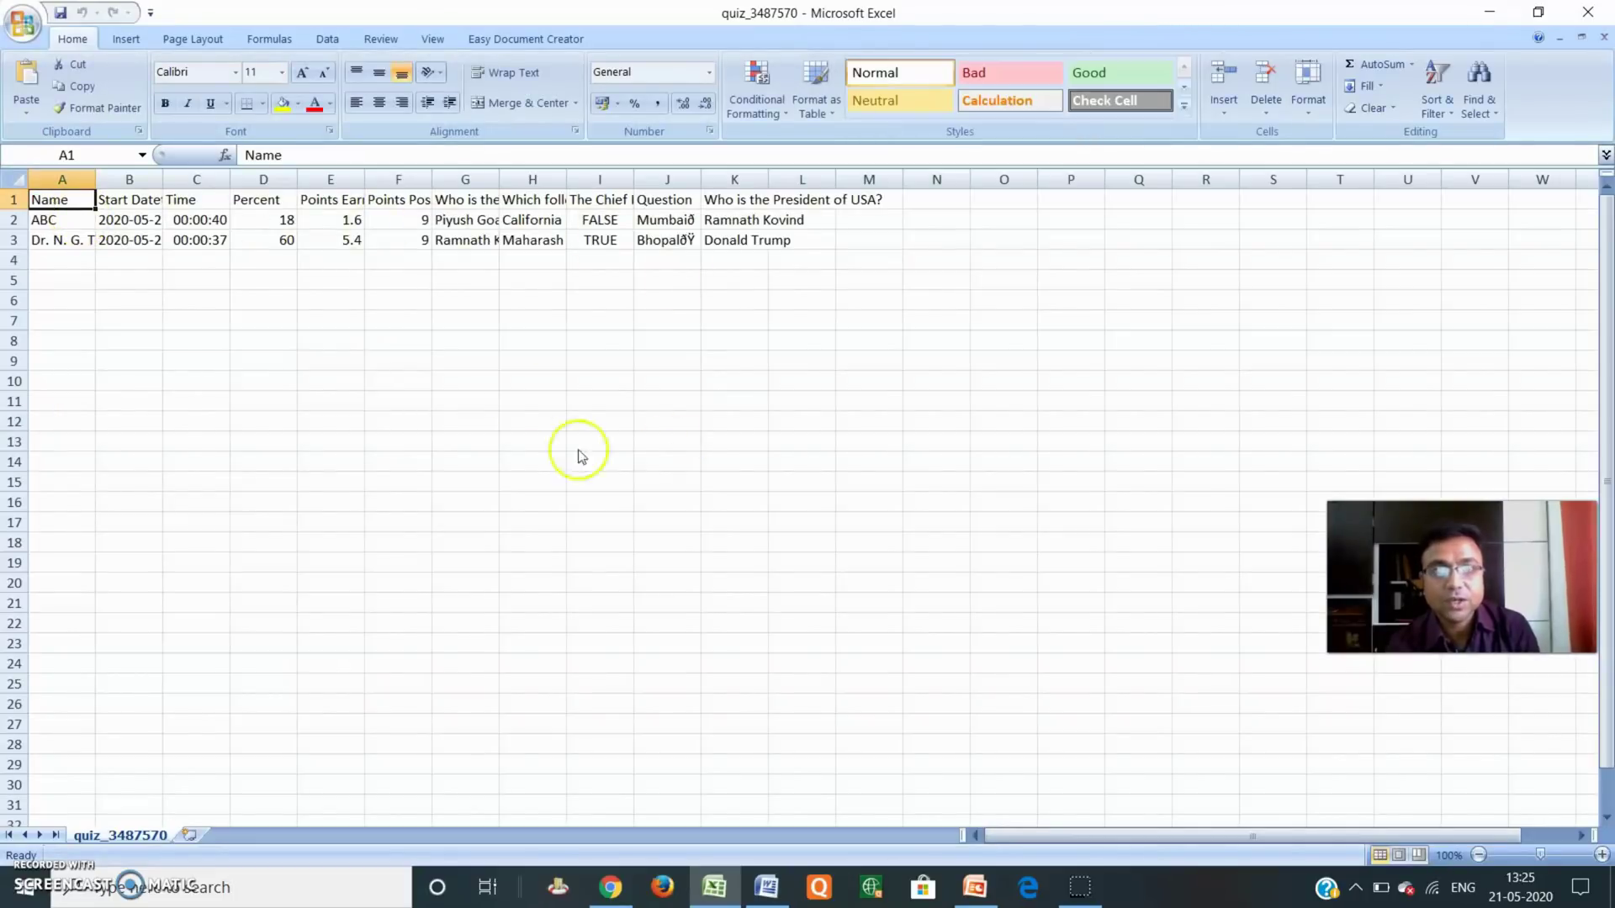
Close the quiz_3487570 spreadsheet in Excel.
left_click(1590, 10)
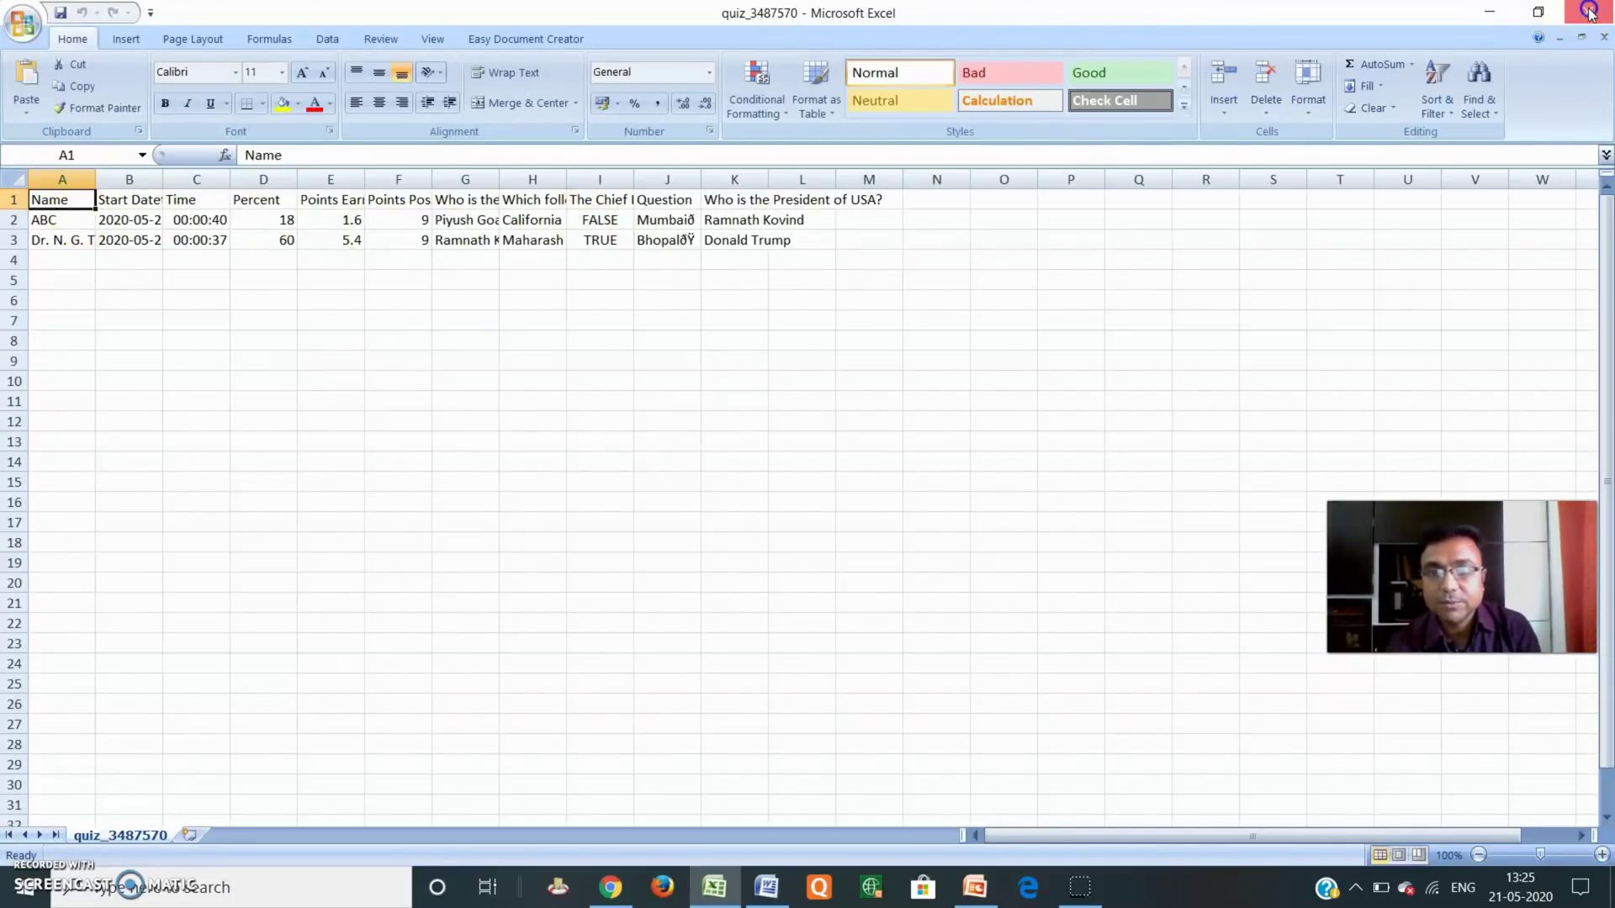